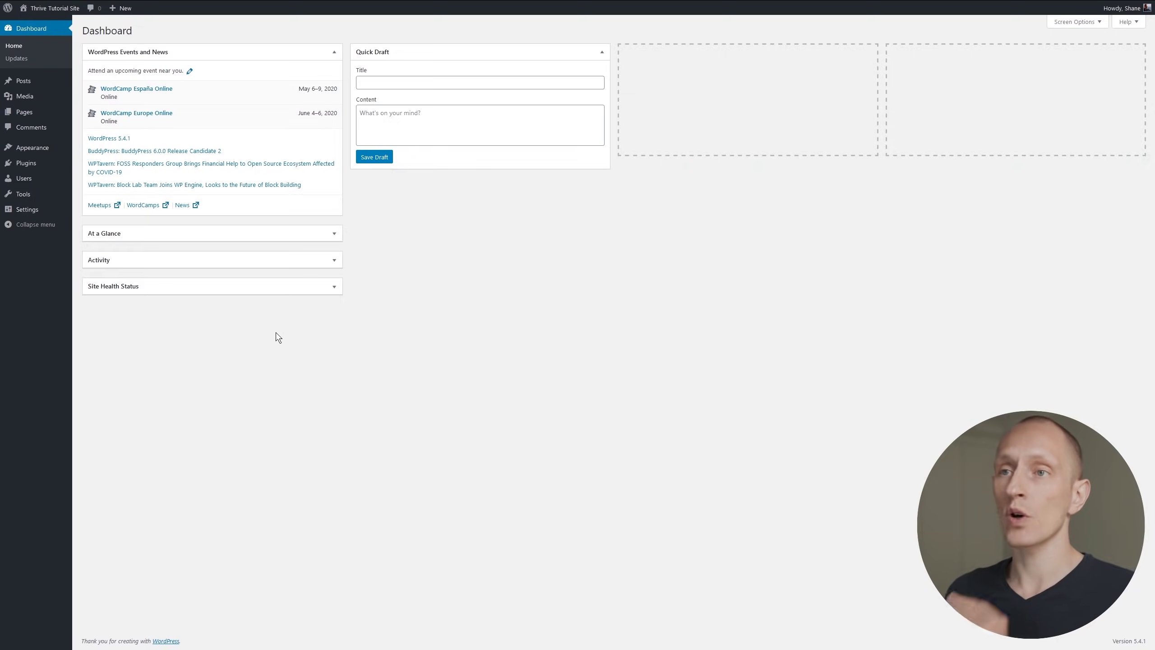
- Choose Post name as the common permalink structure for the site in the Permalink Settings
{"action": "mouse_move", "coordinate": [33, 215]}
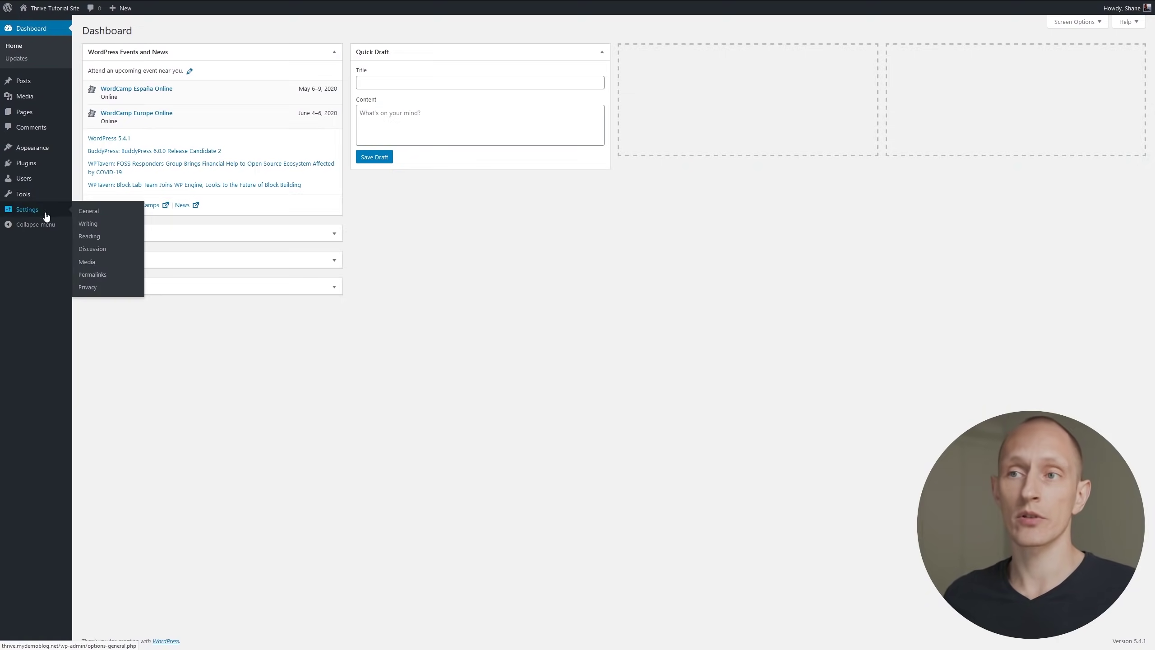
{"action": "left_click", "coordinate": [110, 279]}
{"action": "left_click", "coordinate": [359, 223]}
{"action": "key", "text": "ctrl+a"}
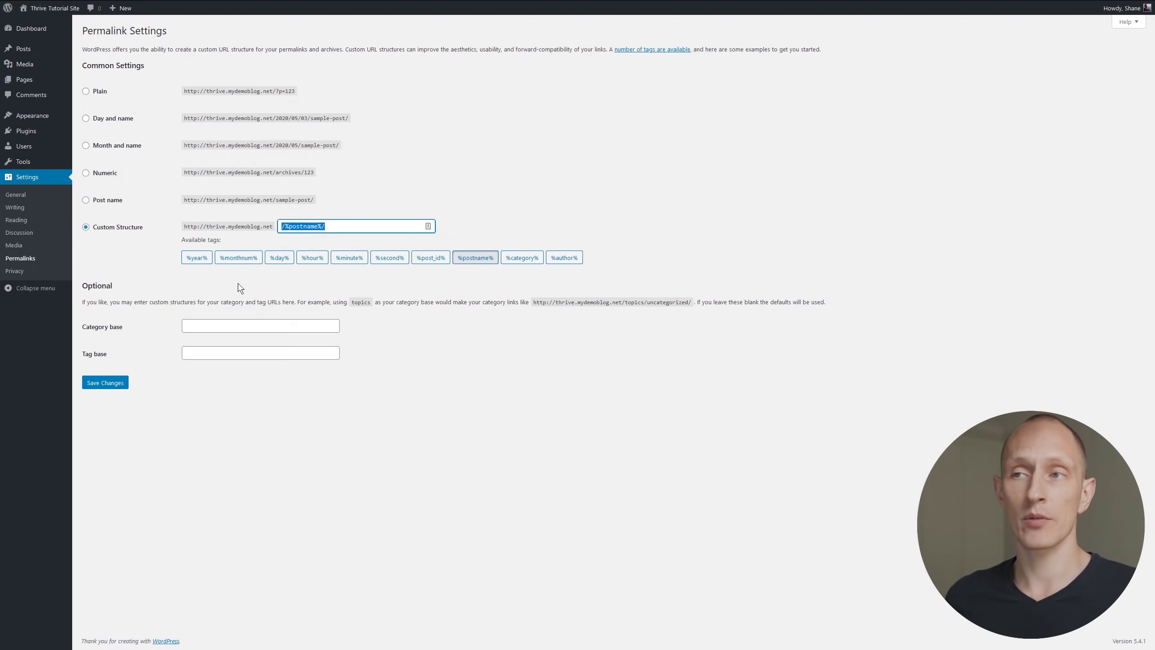
{"action": "left_click", "coordinate": [86, 200]}
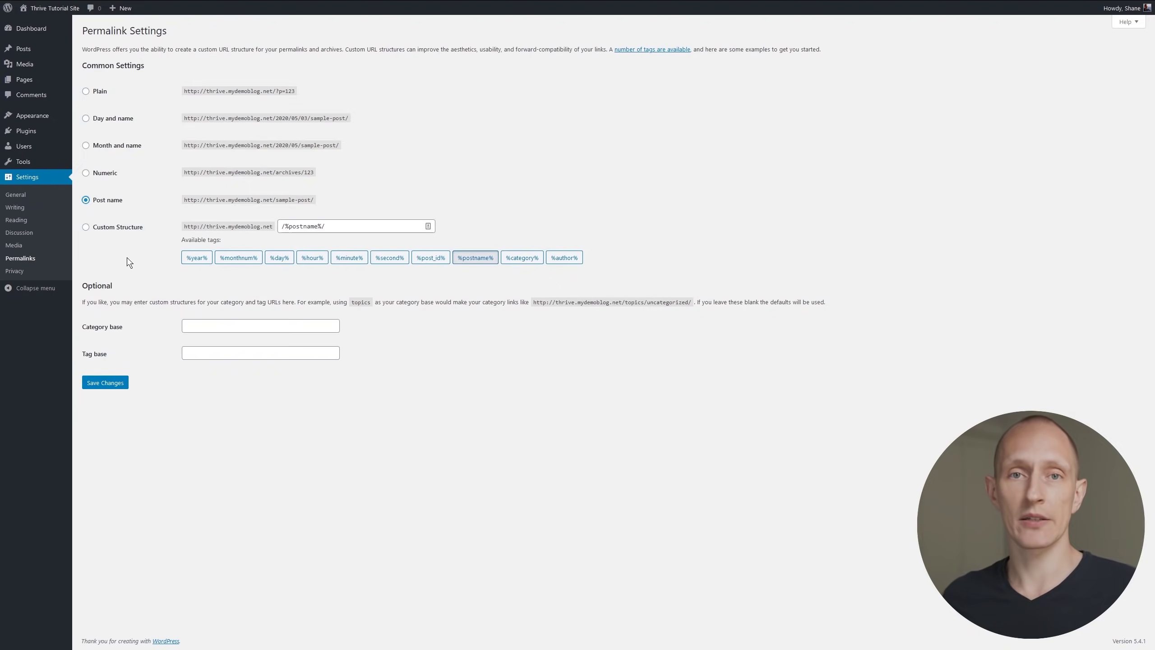
- Install the Akismet Anti-Spam plugin from the featured plugins for adding to the site
{"action": "left_click", "coordinate": [35, 132]}
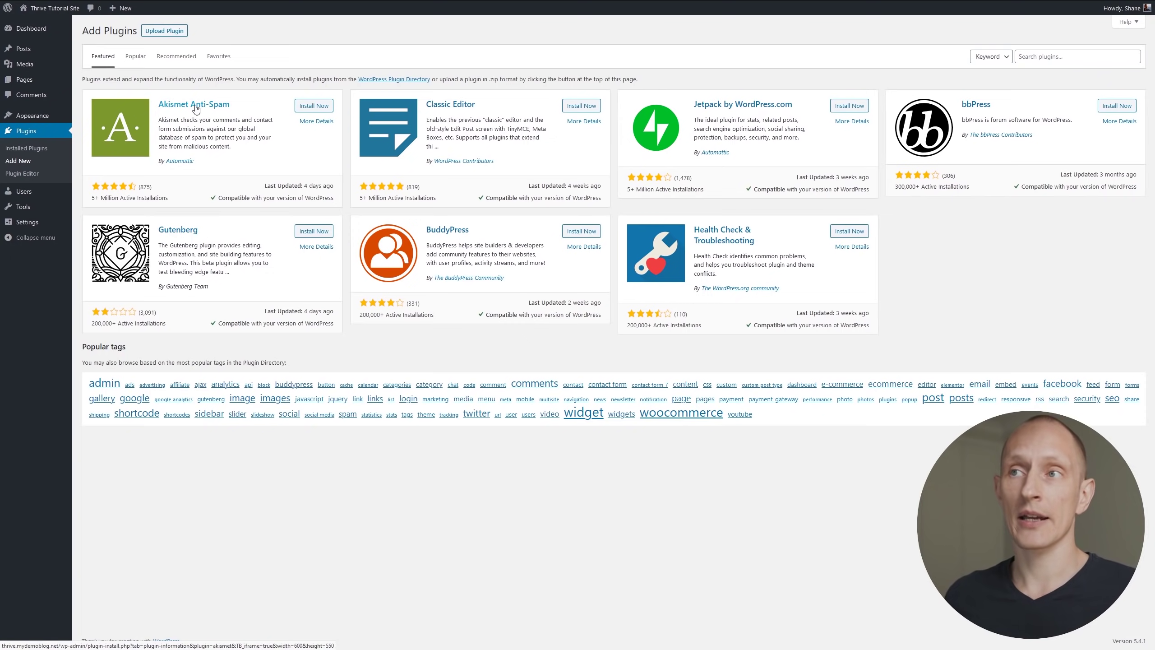
{"action": "left_click", "coordinate": [314, 106]}
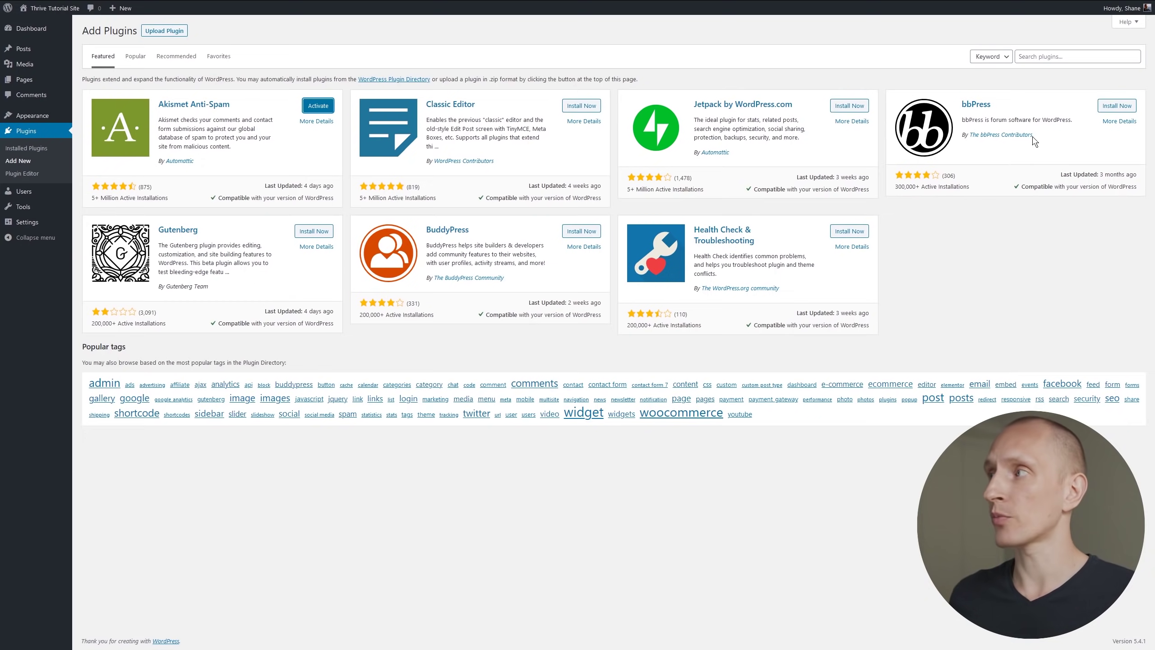
- Search the plugin directory for "yoast", "seopress" and "fakerpress" in turn
{"action": "left_click", "coordinate": [1036, 57]}
{"action": "type", "text": "yoast"}
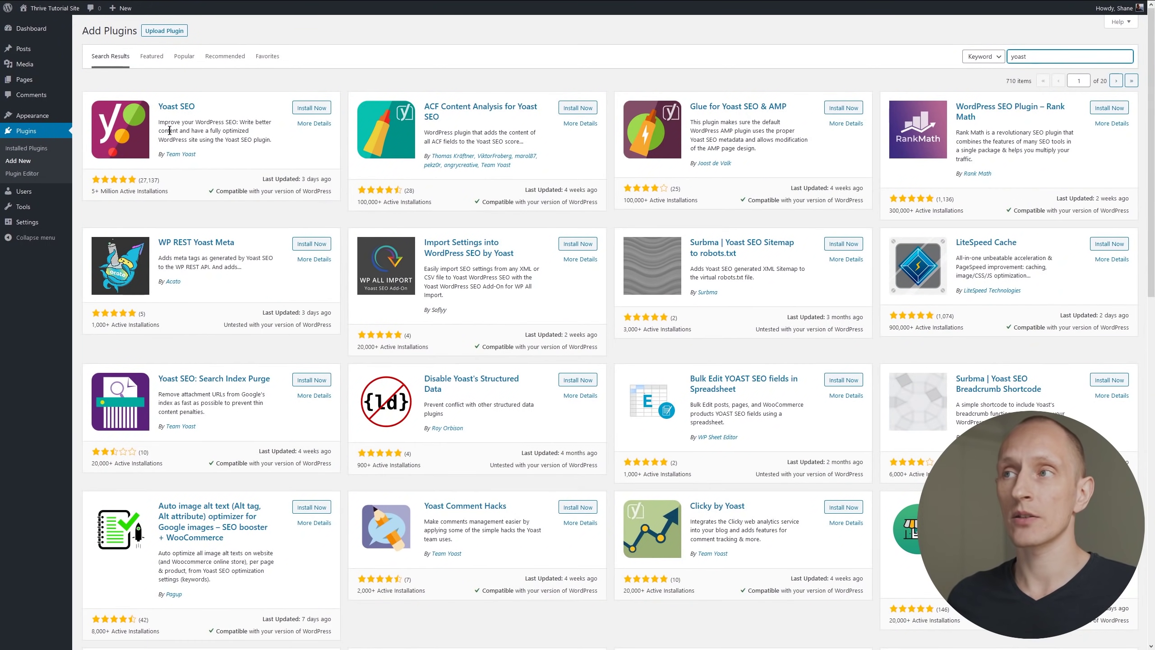
{"action": "left_click_drag", "start_coordinate": [1030, 55], "coordinate": [959, 57]}
{"action": "type", "text": "seopre"}
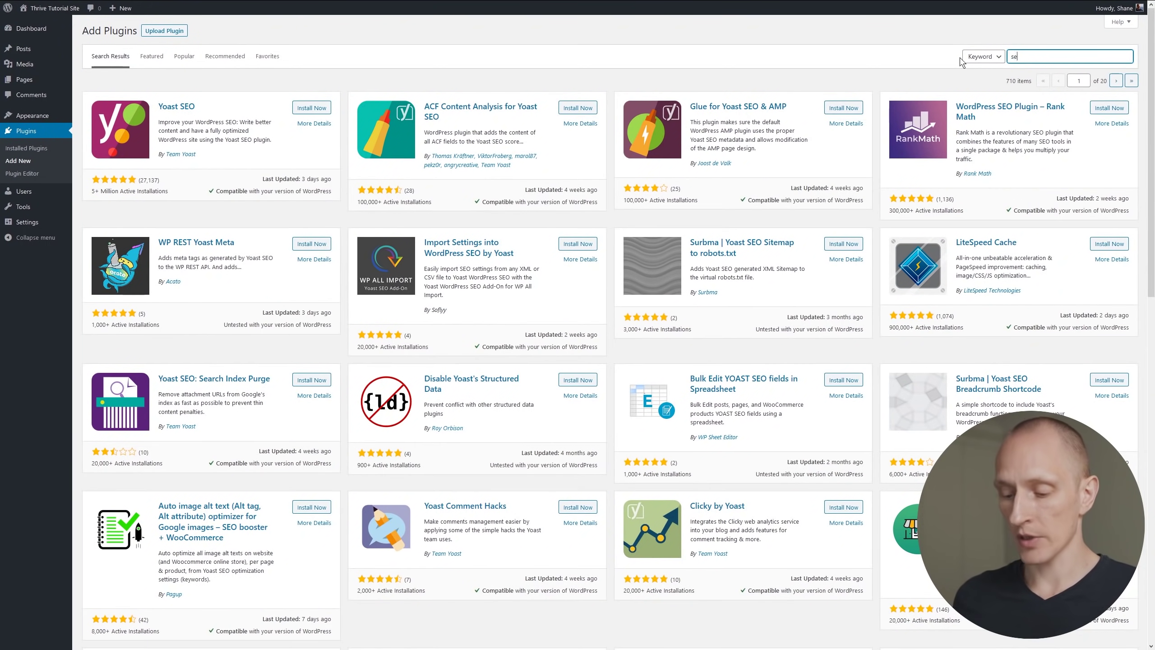
{"action": "type", "text": "ss"}
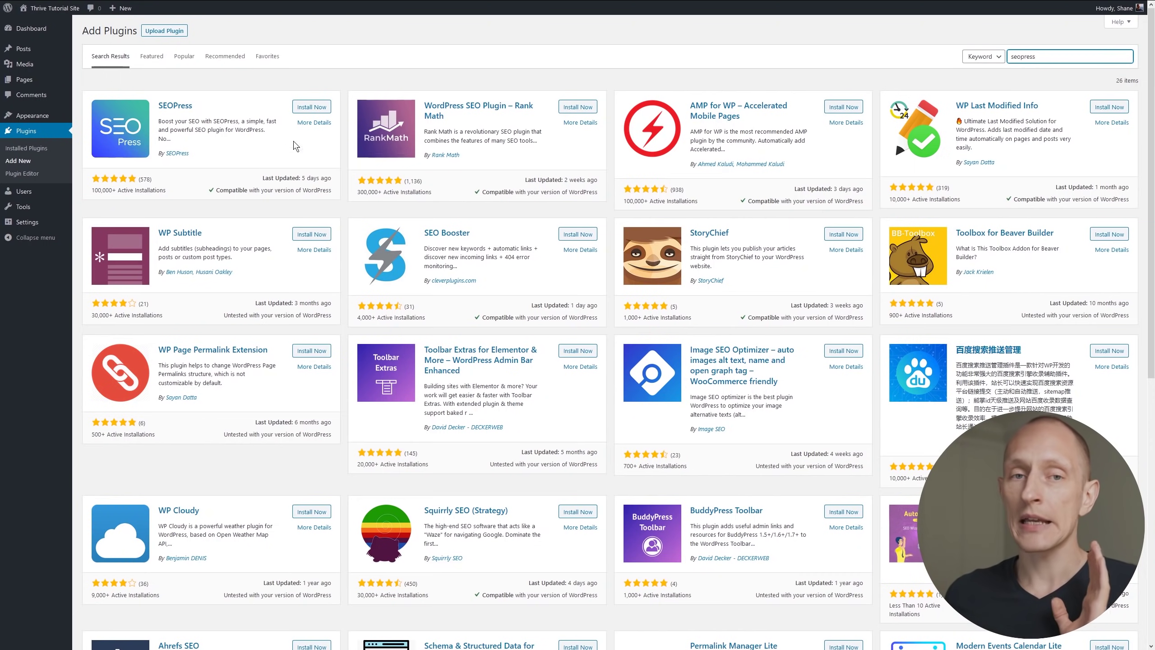
{"action": "left_click_drag", "start_coordinate": [1041, 57], "coordinate": [954, 55]}
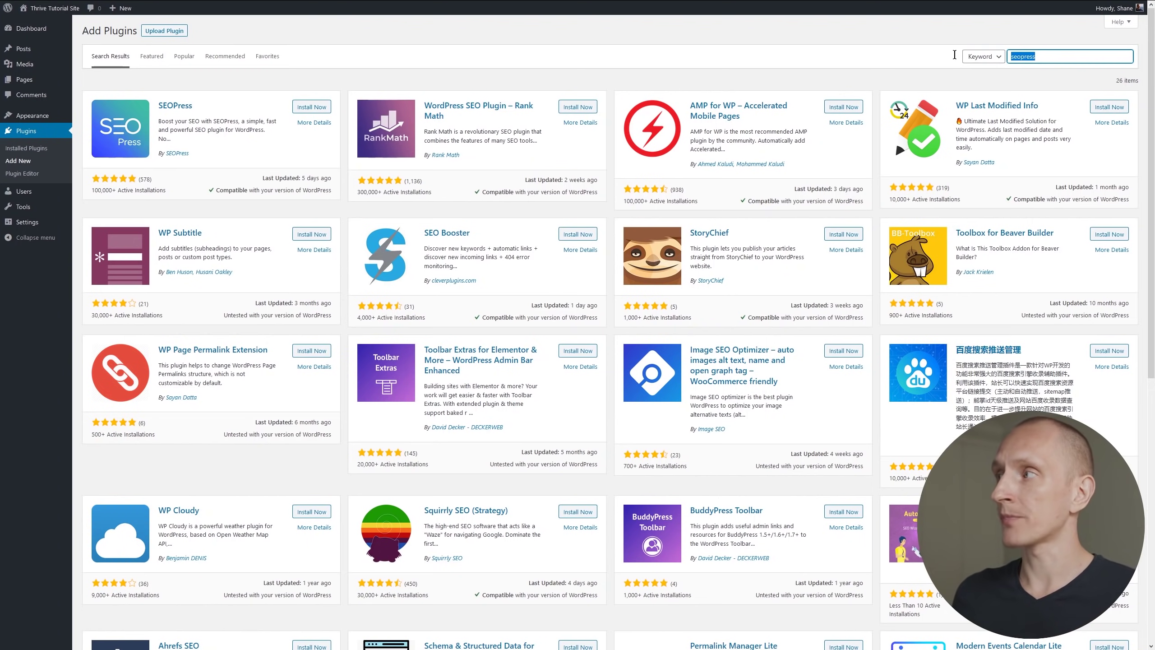
{"action": "type", "text": "fakerpress"}
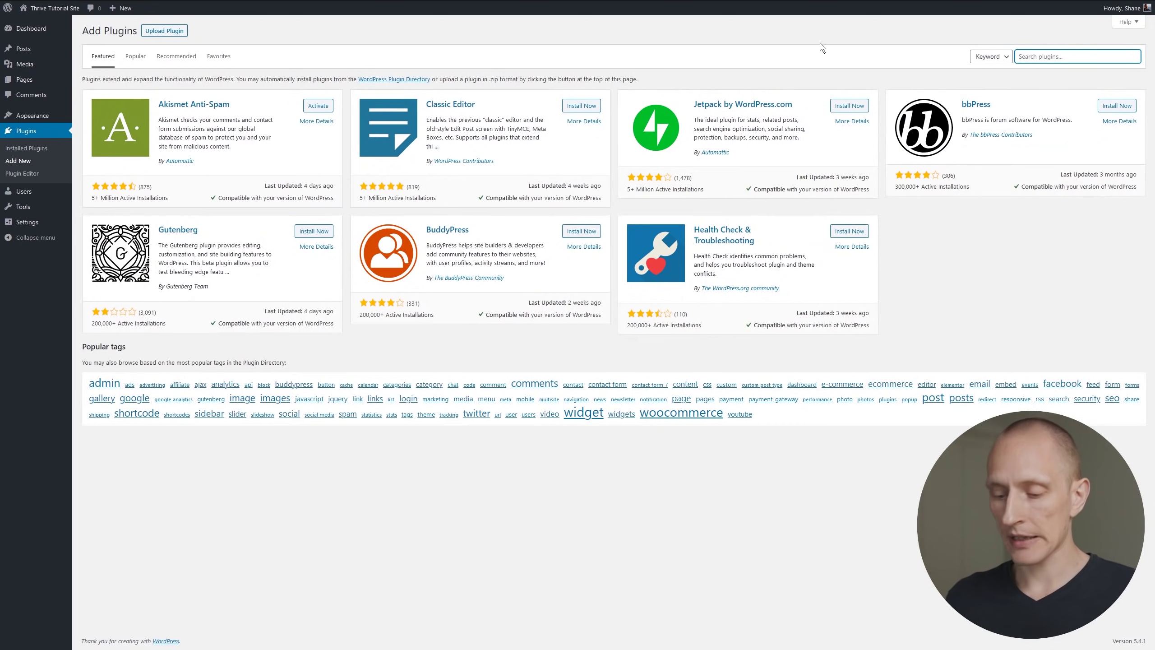
- Search the plugin directory for "privacy policy" and view the details of the WPLegalPages privacy policy generator plugin
{"action": "type", "text": "privacy p"}
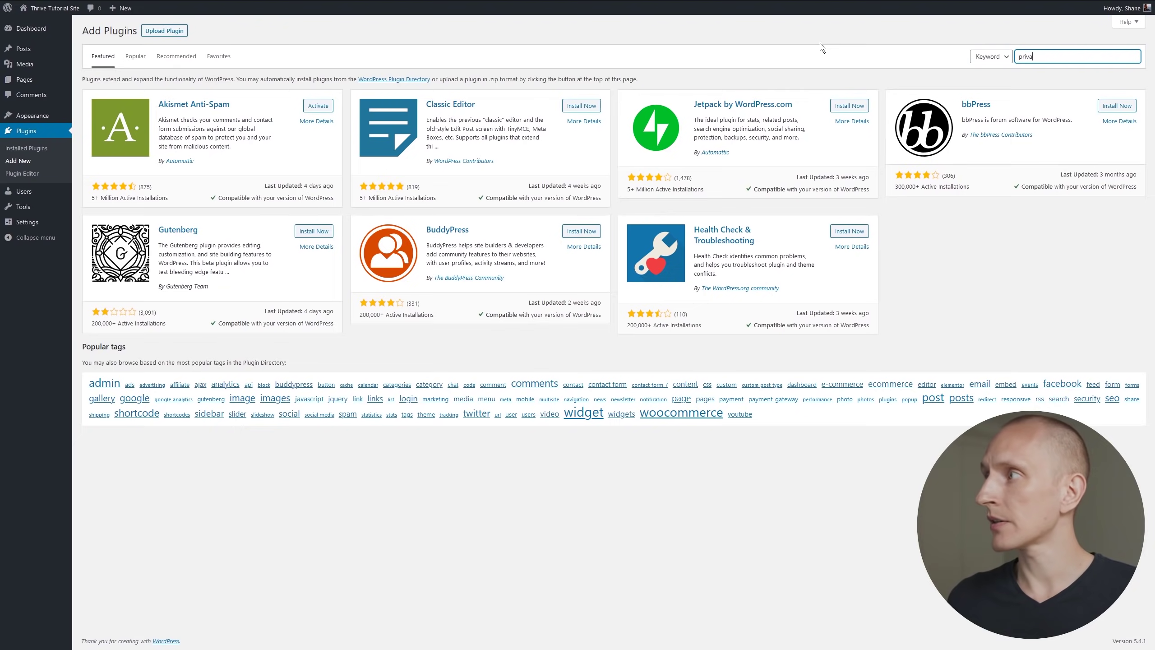
{"action": "type", "text": "olicy"}
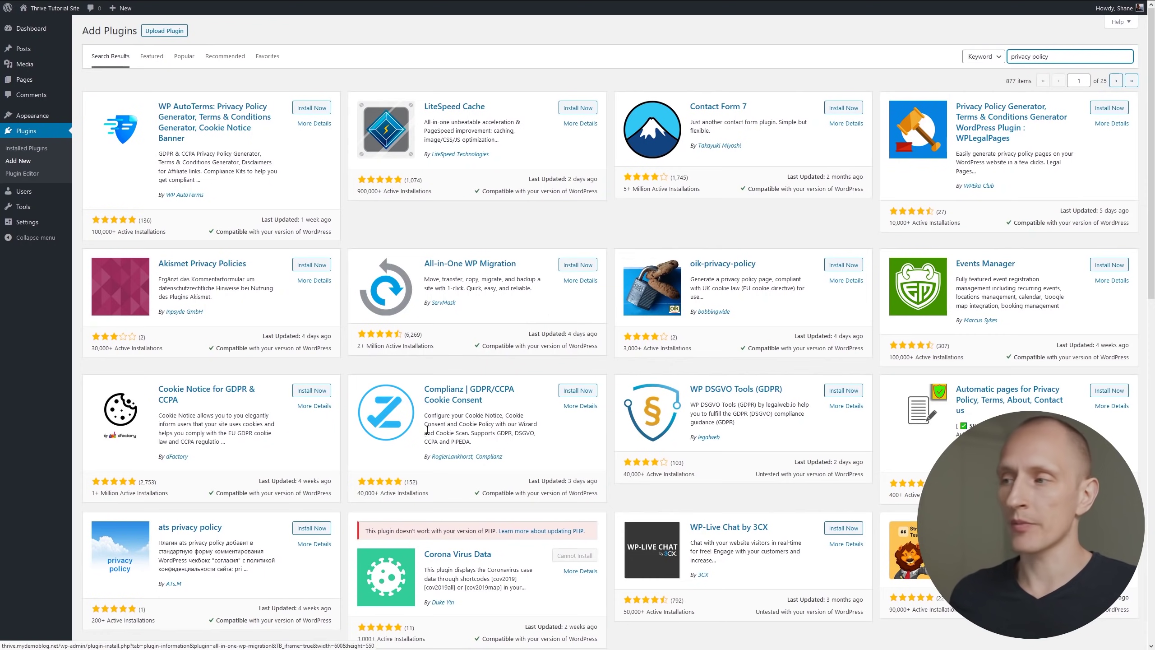
{"action": "left_click", "coordinate": [1002, 125]}
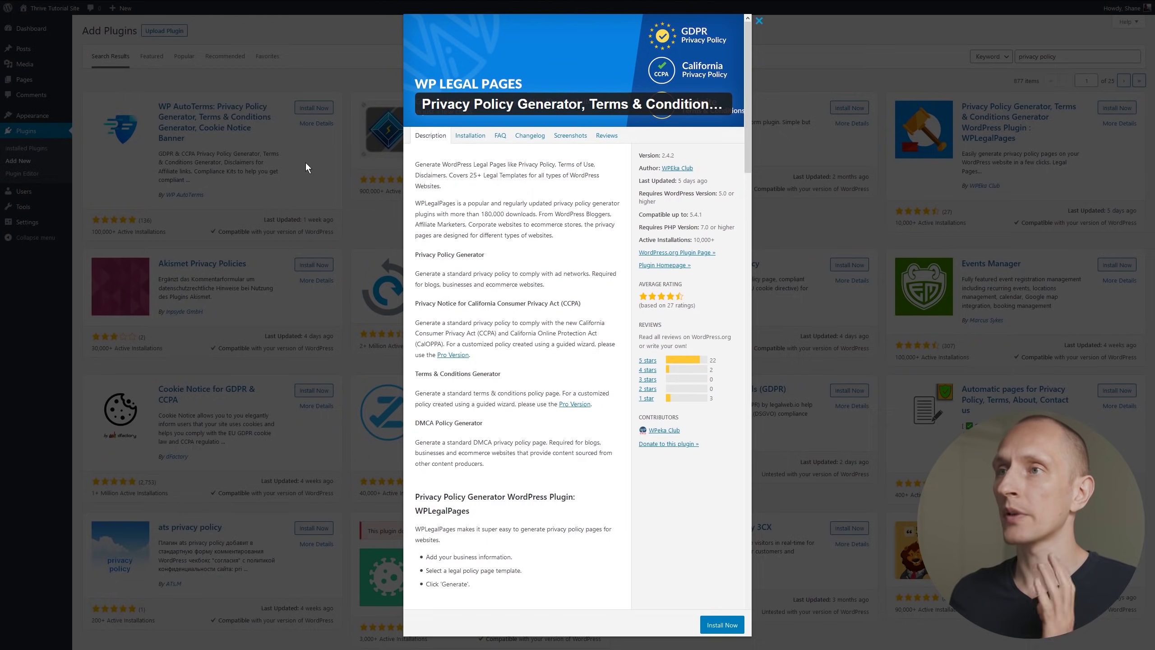
{"action": "left_click", "coordinate": [305, 162]}
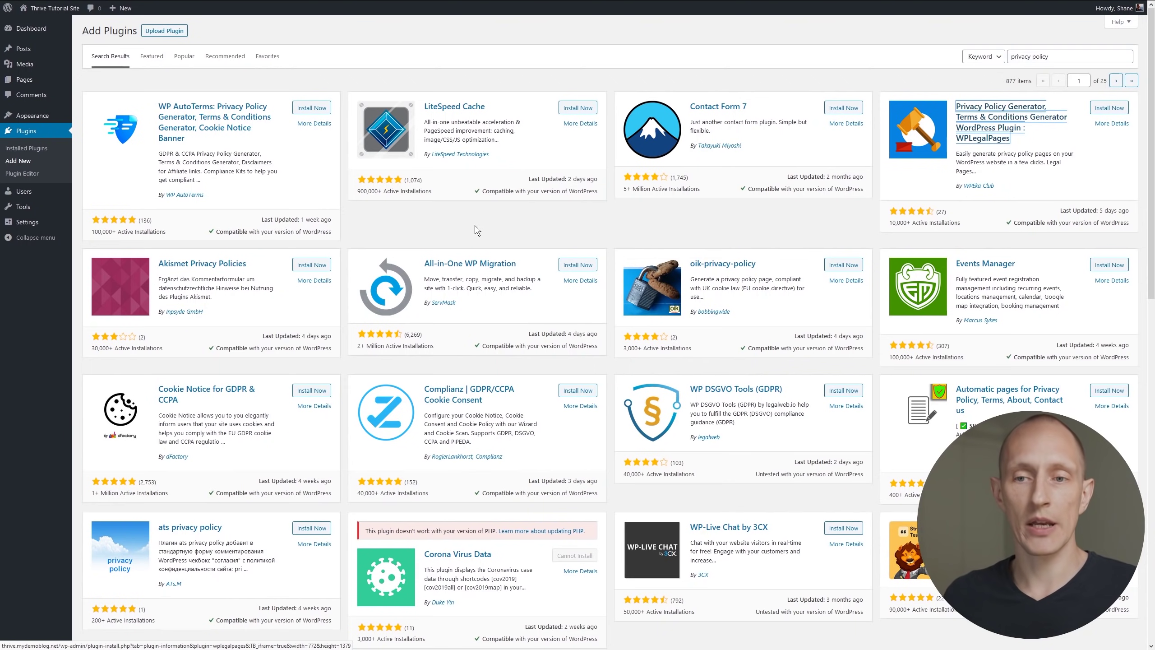
- Create a new page titled "About" with no content and publish it
{"action": "mouse_move", "coordinate": [58, 87]}
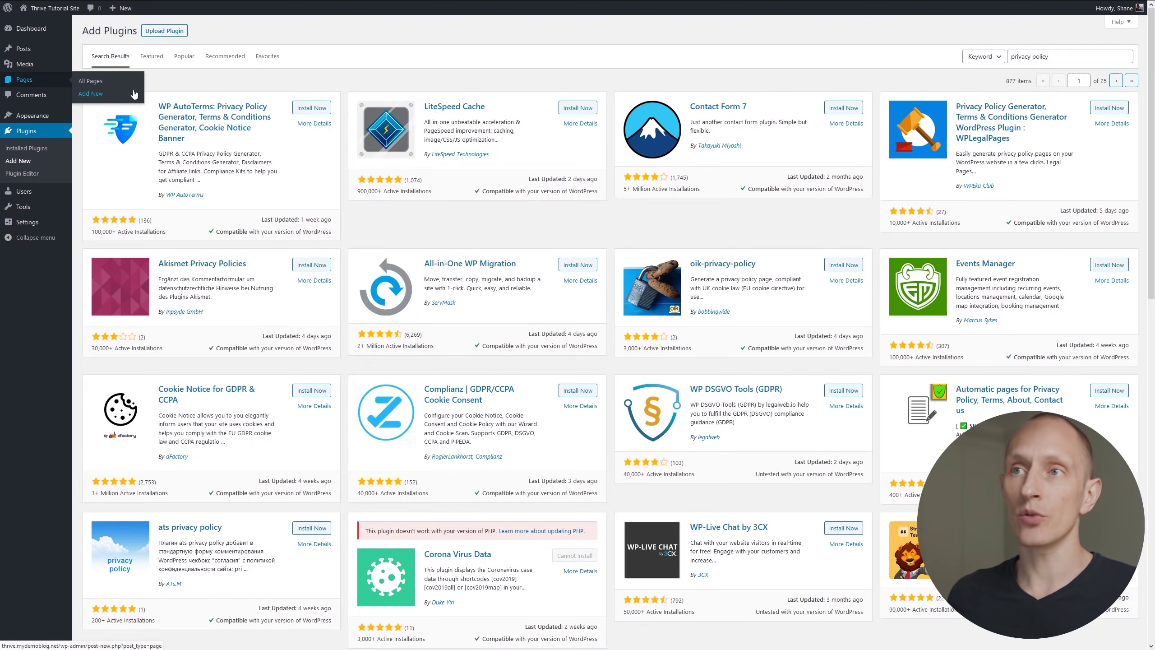
{"action": "left_click", "coordinate": [101, 95]}
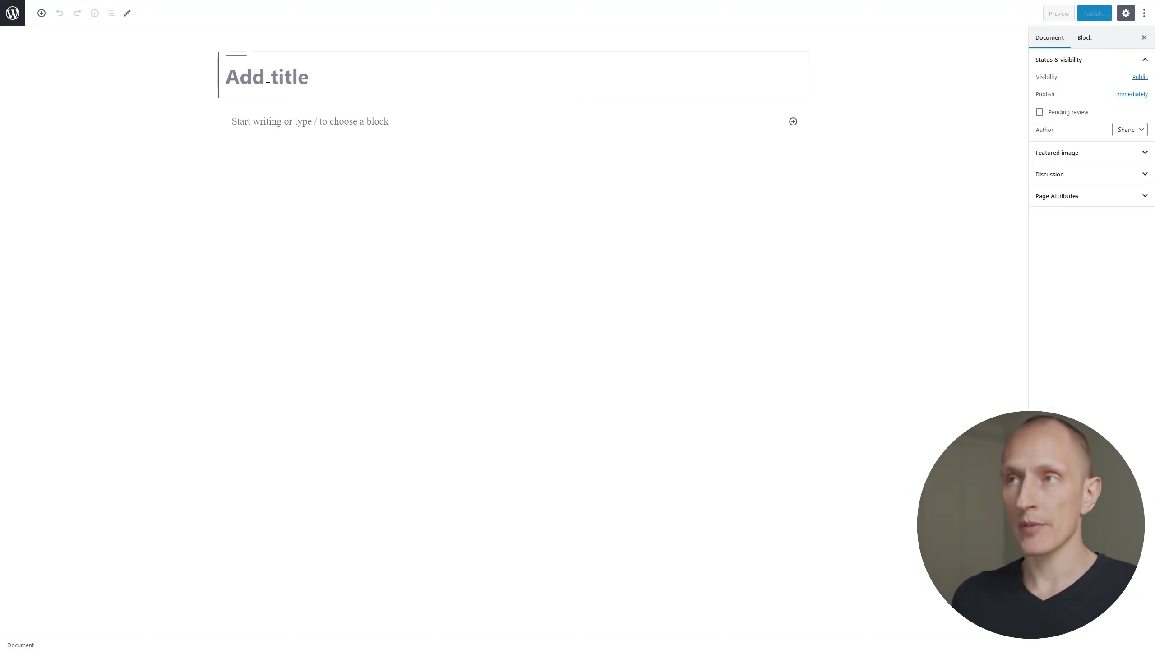
{"action": "type", "text": "About"}
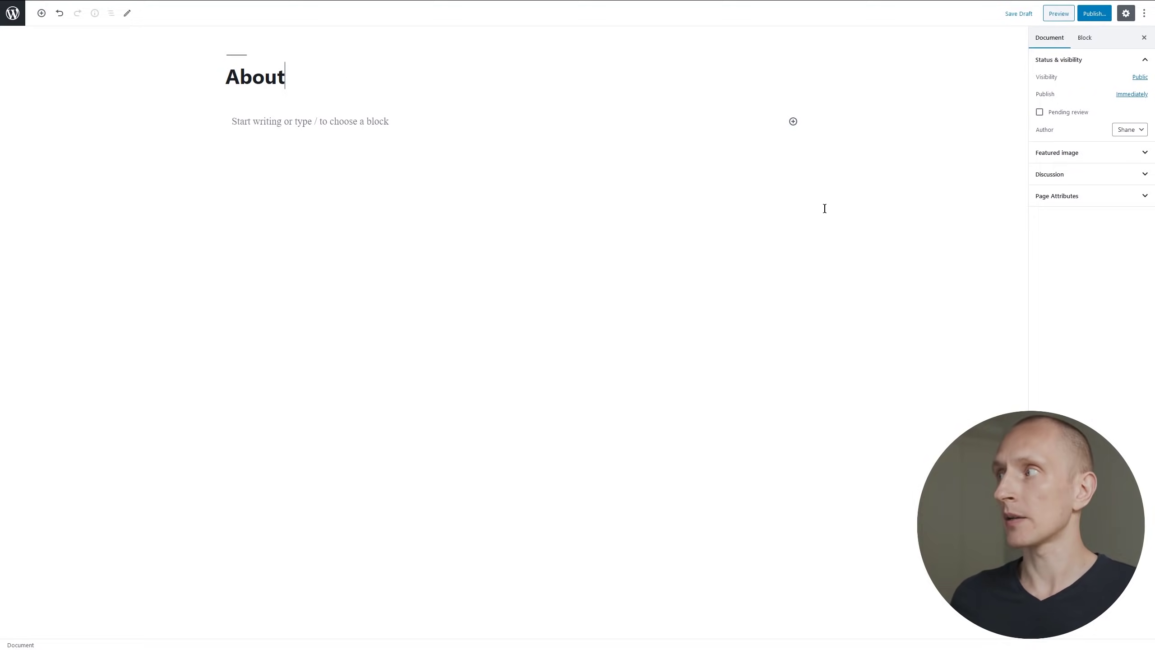
{"action": "left_click", "coordinate": [1095, 14]}
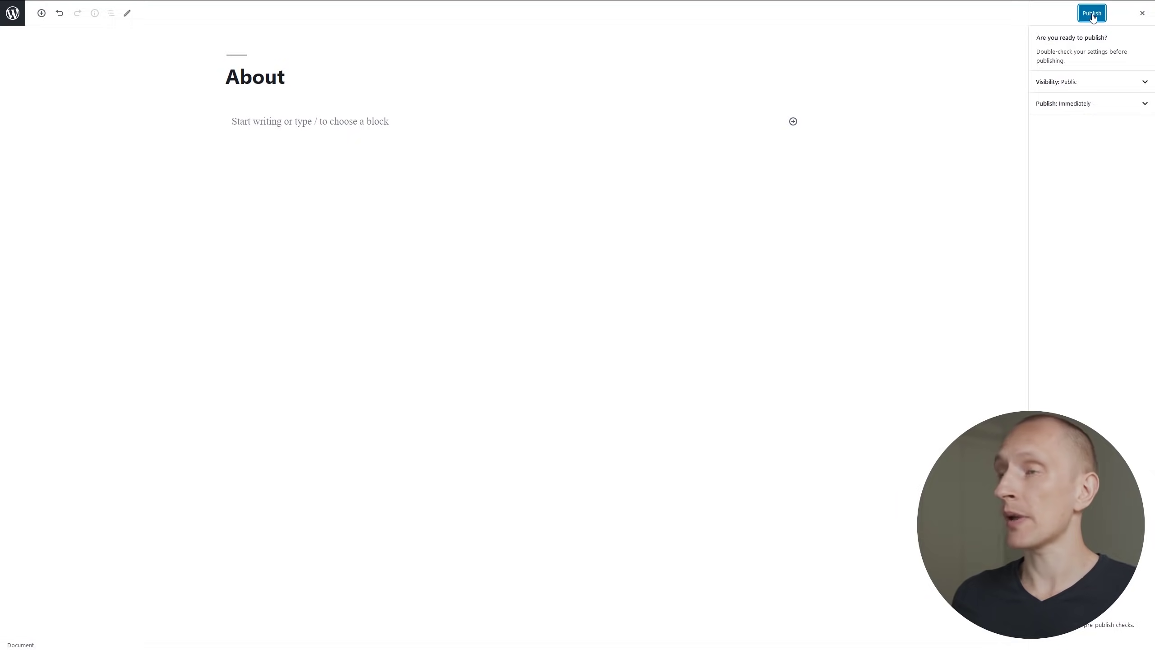
{"action": "left_click", "coordinate": [1091, 14]}
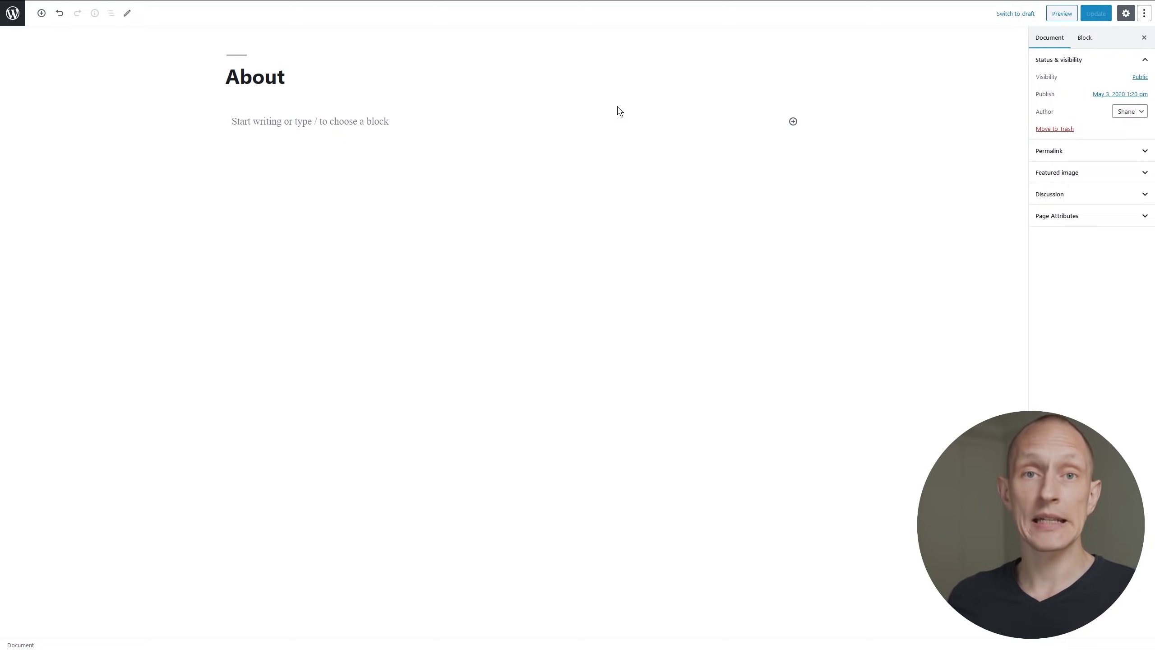
- Turn off Fullscreen mode in the page editor so the admin navigation is displayed
{"action": "left_click", "coordinate": [1144, 14]}
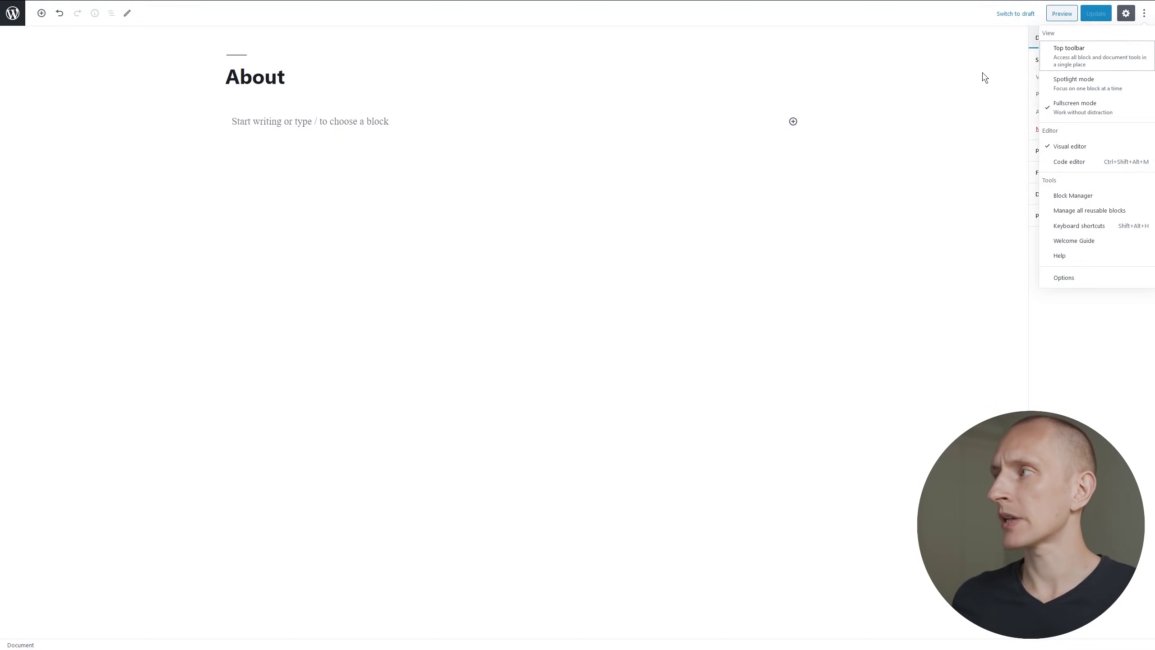
{"action": "left_click", "coordinate": [1096, 112]}
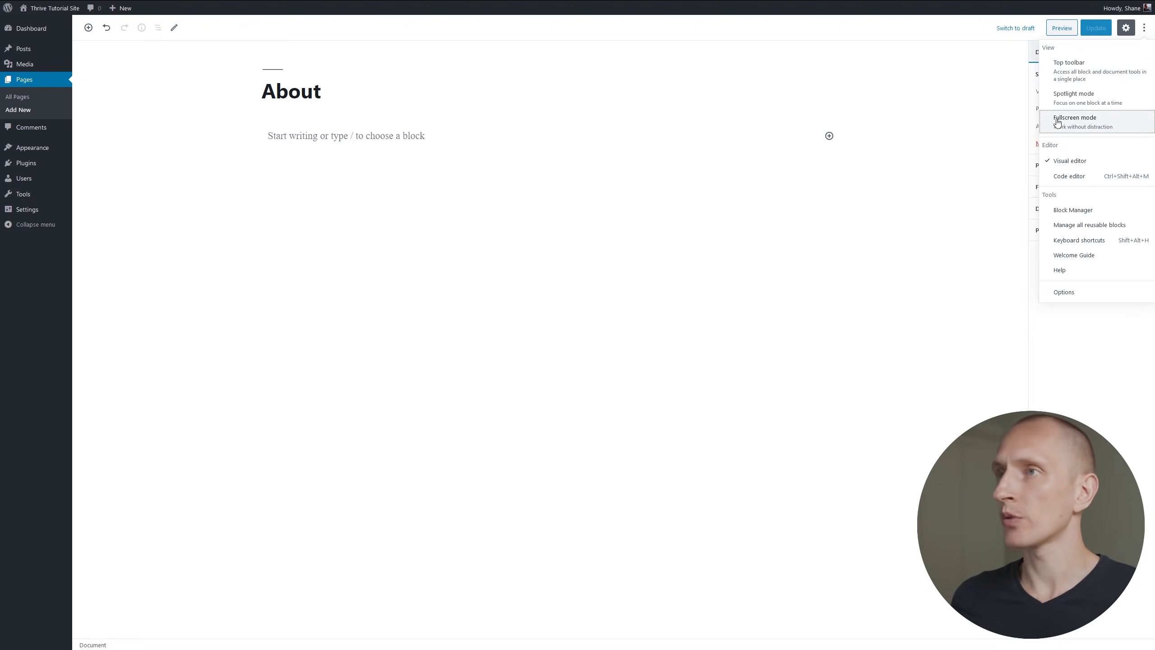
{"action": "left_click", "coordinate": [246, 212]}
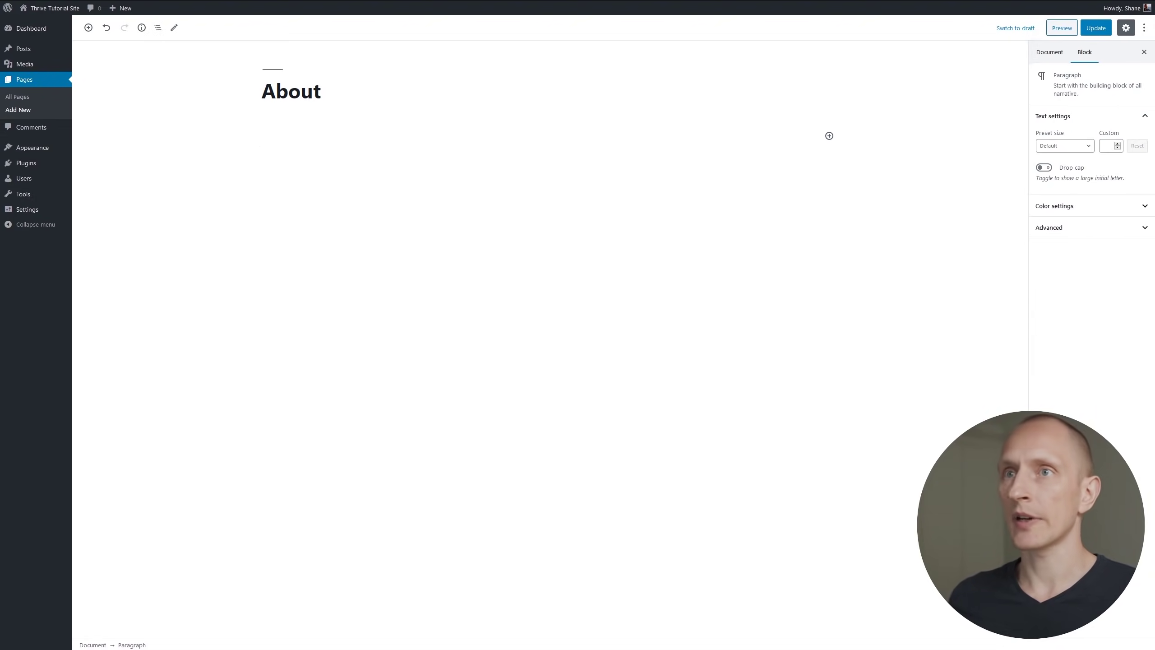
- Leave the About page without saving, create another page titled "Lead Gen Page" and save it as a draft
{"action": "left_click", "coordinate": [23, 109]}
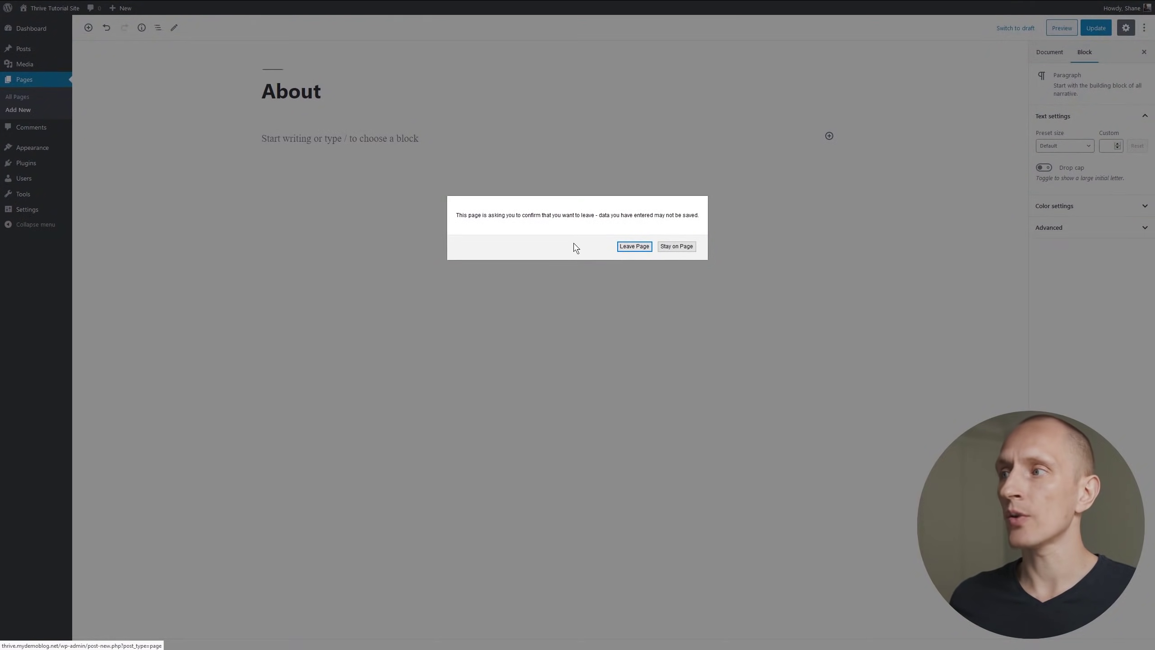
{"action": "left_click", "coordinate": [636, 246]}
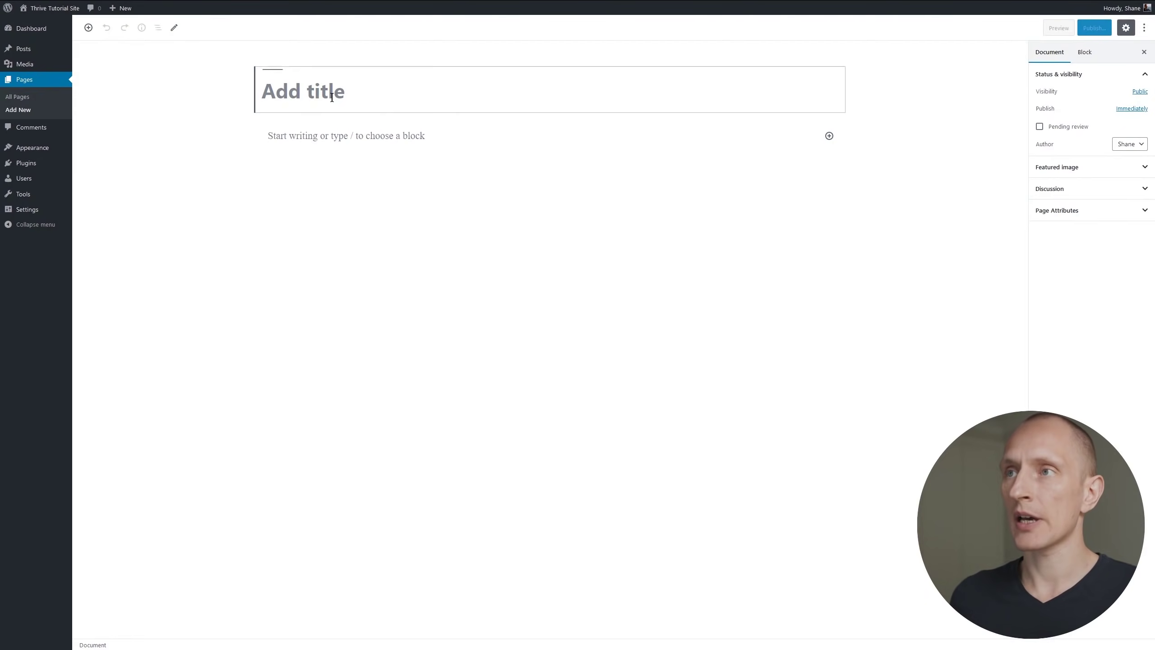
{"action": "type", "text": "Lead Gen Page"}
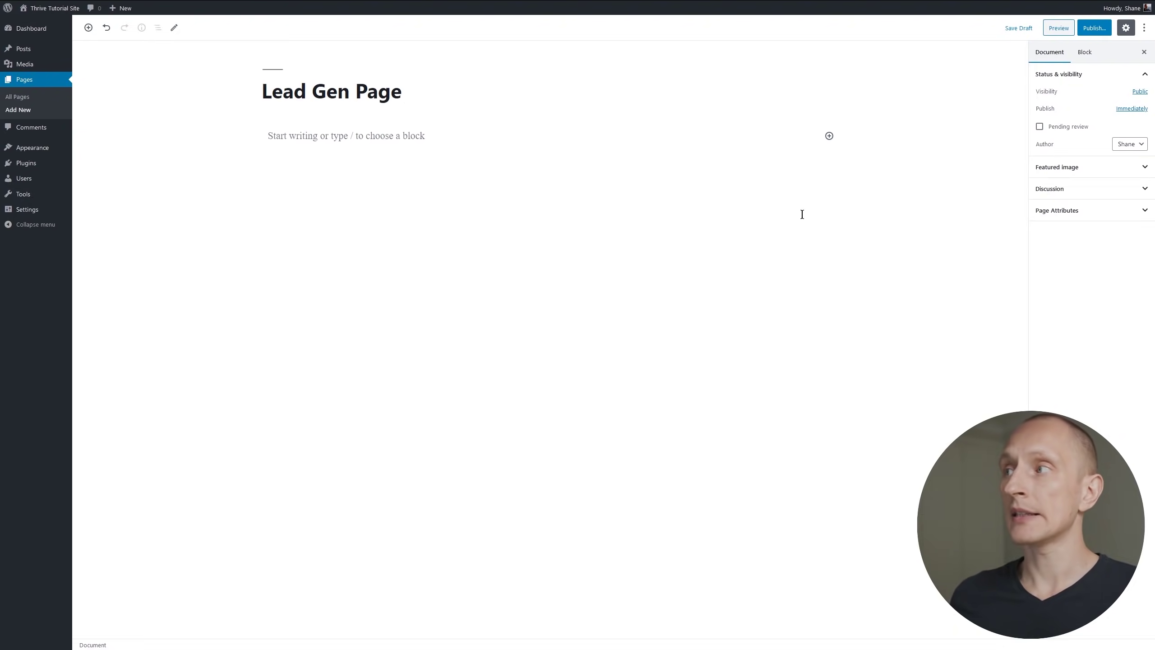
{"action": "left_click", "coordinate": [908, 267]}
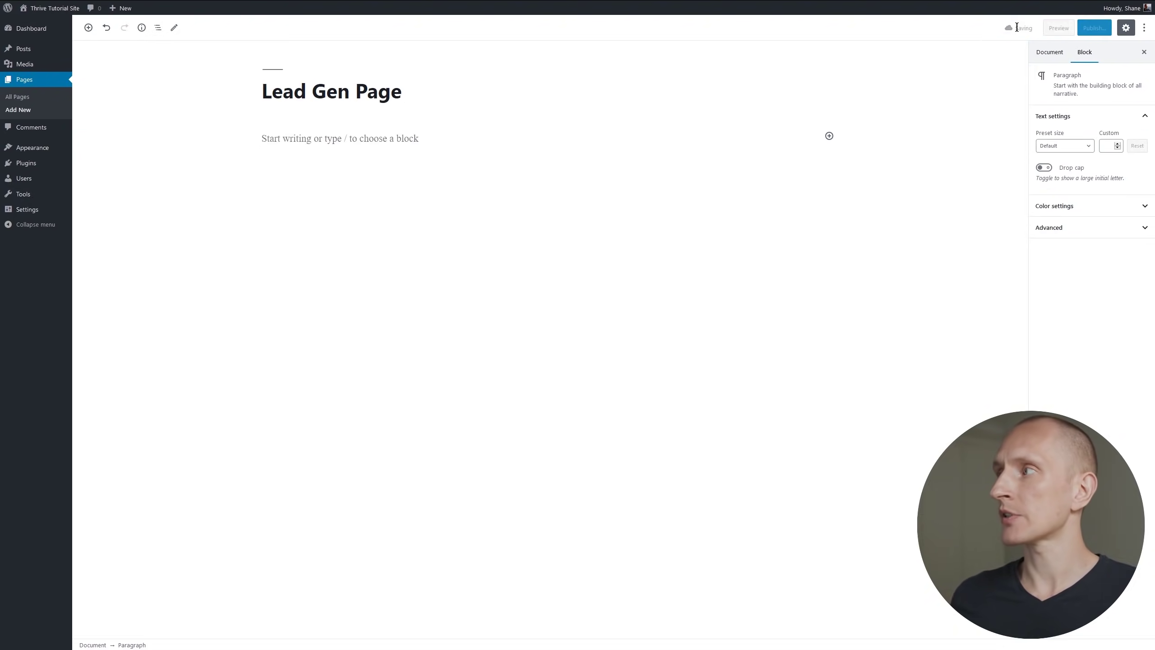
- Set the Lead Gen Page's URL slug to "free-guide" and publish the page
{"action": "left_click", "coordinate": [1049, 52]}
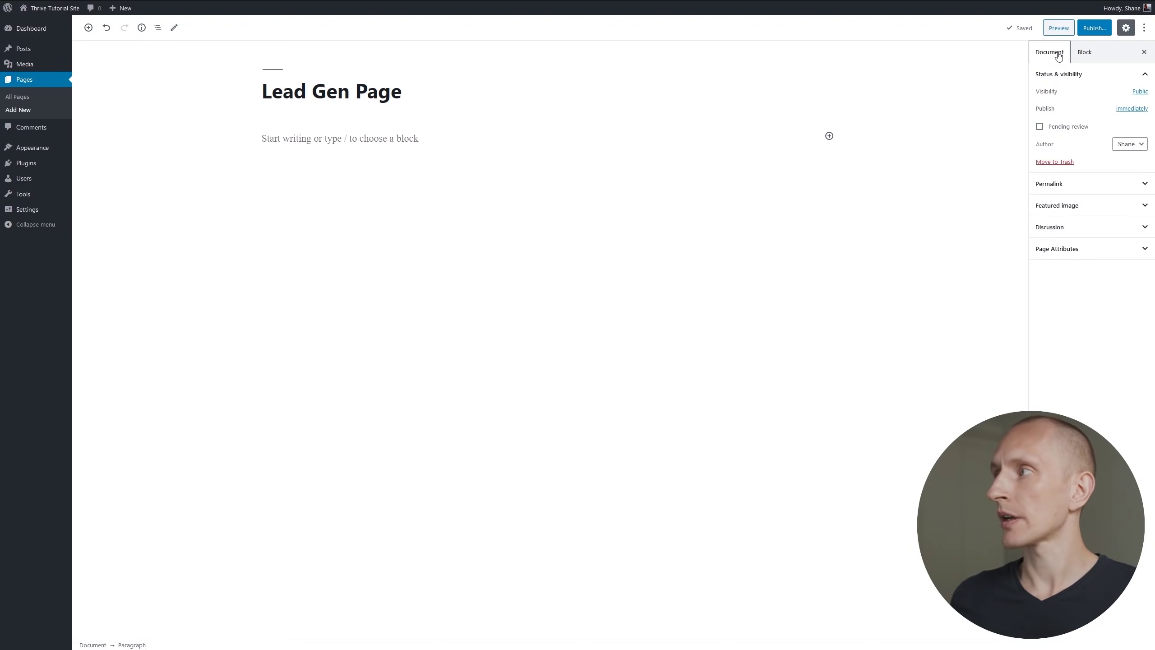
{"action": "left_click", "coordinate": [1051, 190]}
{"action": "left_click_drag", "start_coordinate": [1093, 214], "coordinate": [983, 211]}
{"action": "type", "text": "f"}
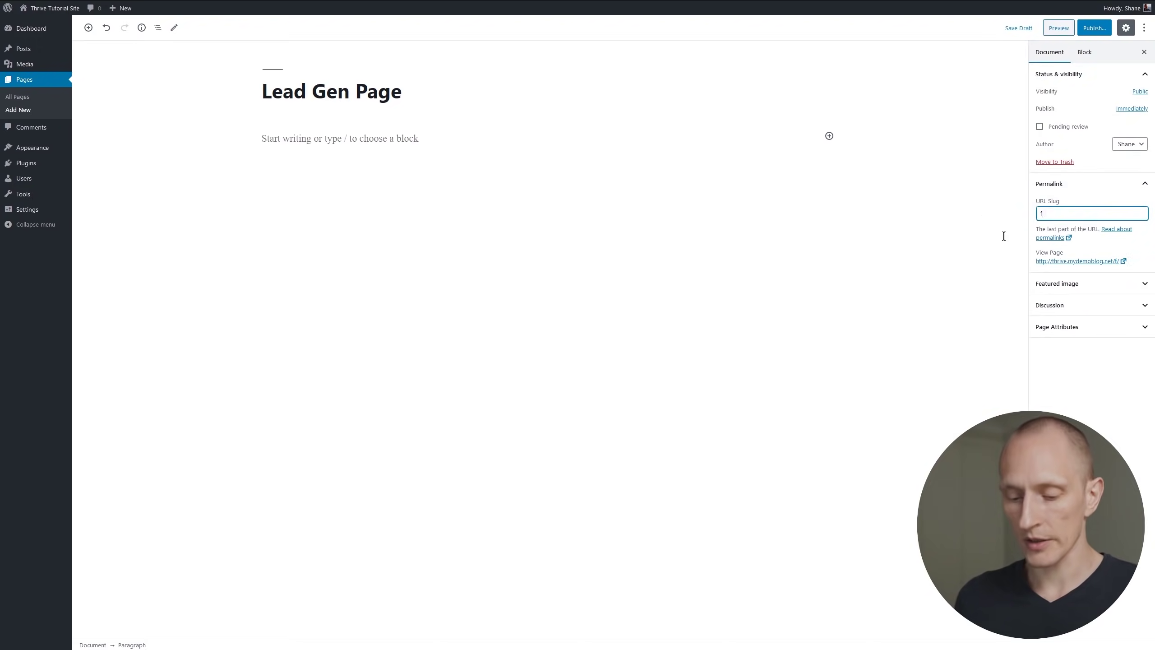
{"action": "type", "text": "ree-guide"}
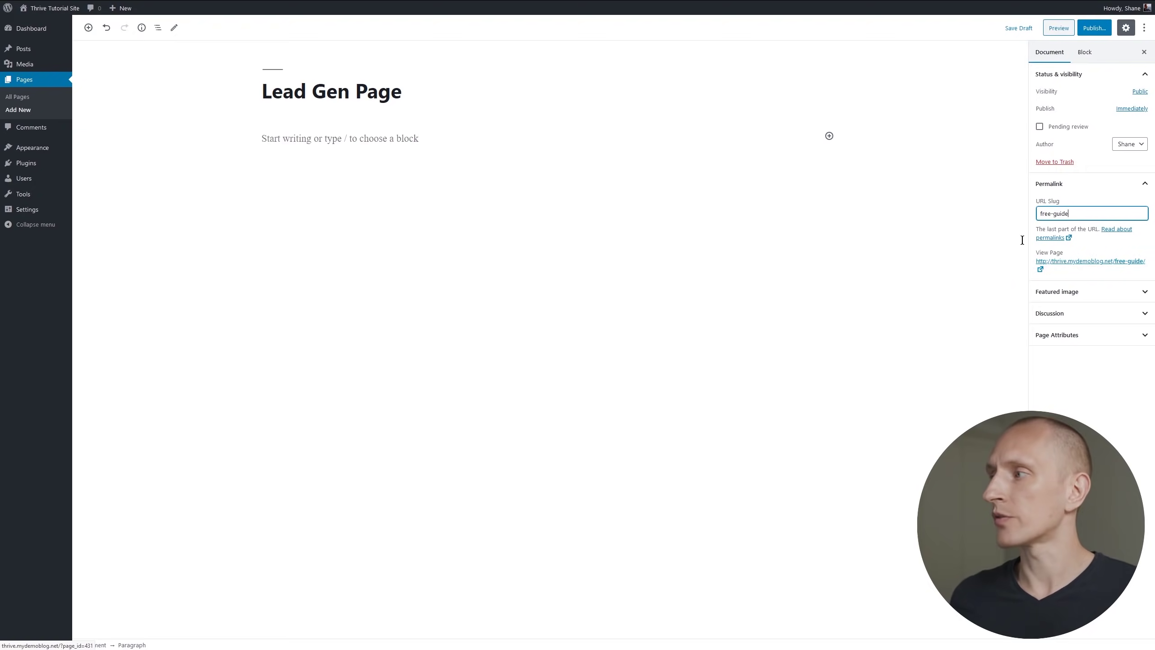
{"action": "left_click", "coordinate": [1088, 30]}
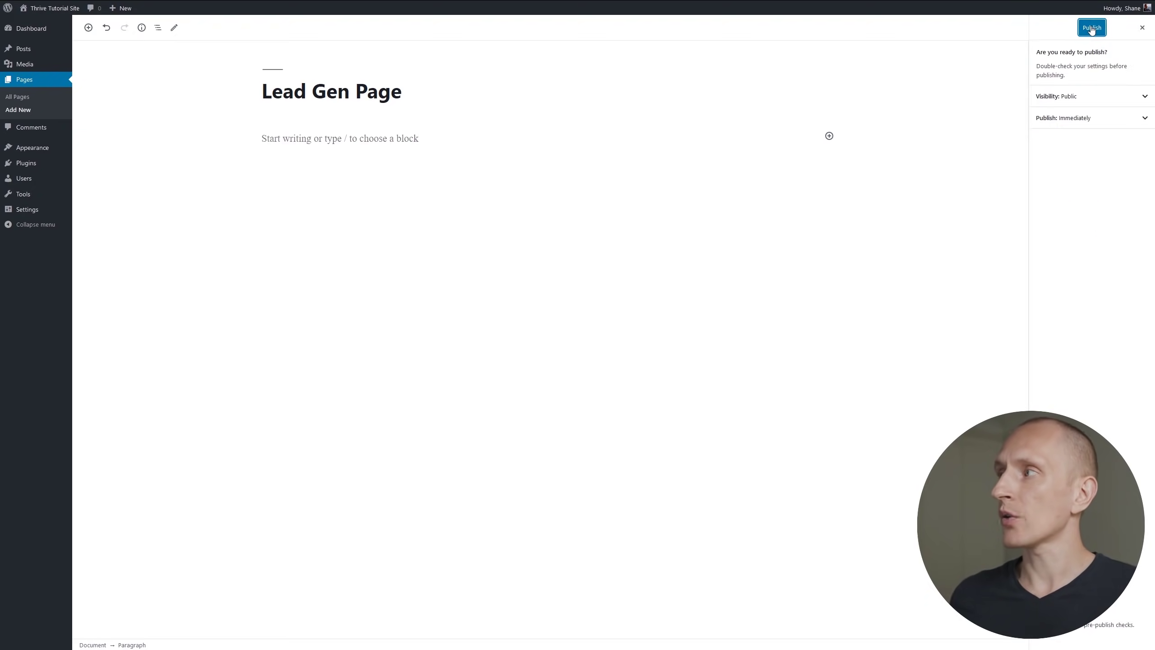
{"action": "left_click", "coordinate": [1092, 29]}
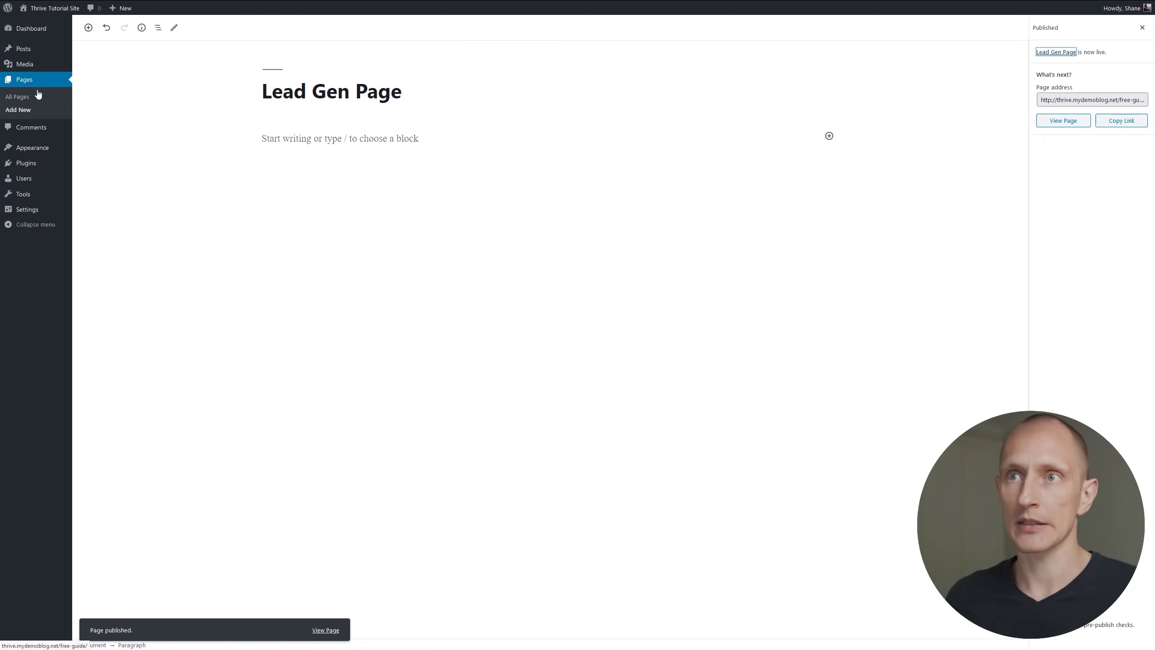
- Create a new page titled "Sales Page" and save it as a draft
{"action": "left_click", "coordinate": [21, 112]}
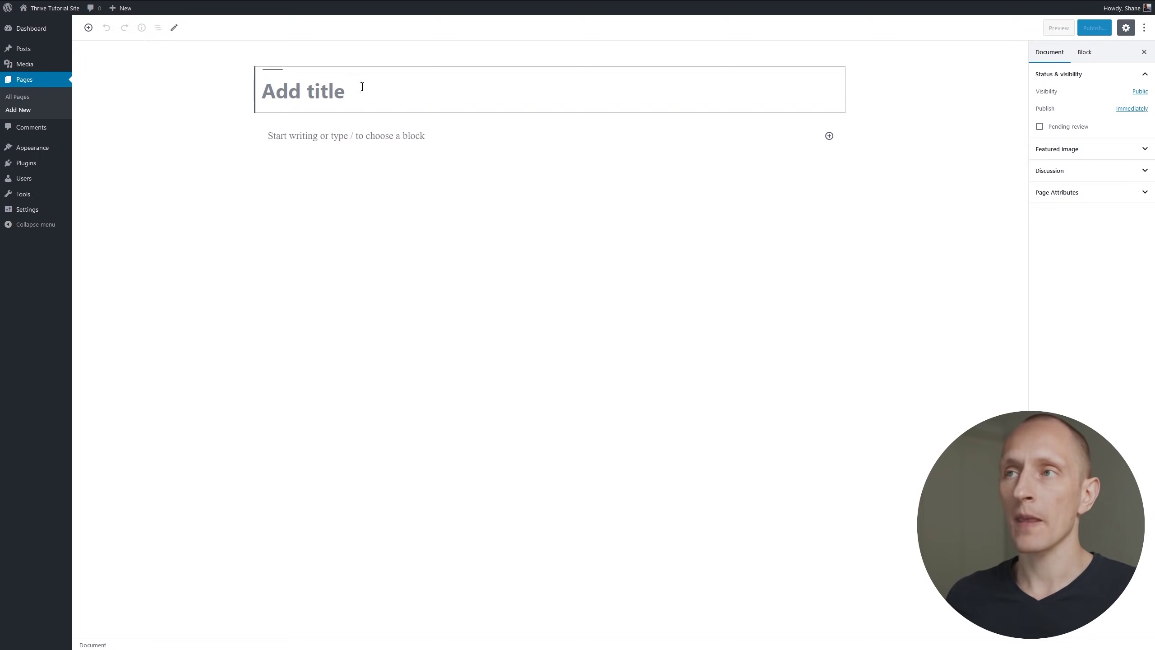
{"action": "type", "text": "Sales Page"}
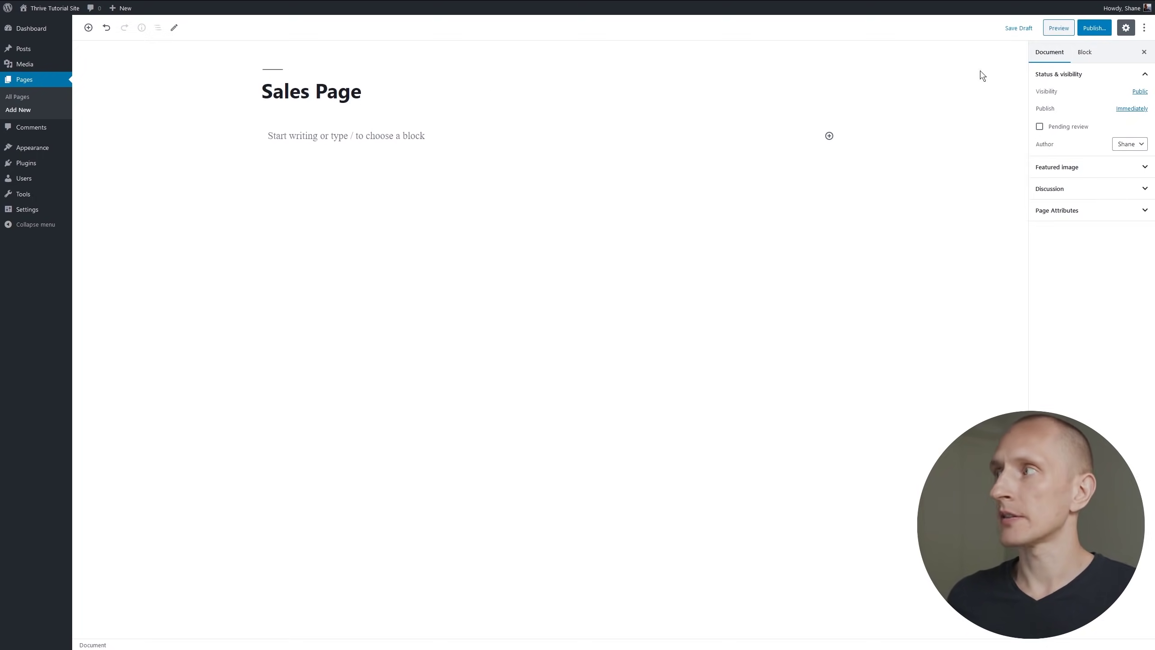
{"action": "left_click", "coordinate": [1013, 29]}
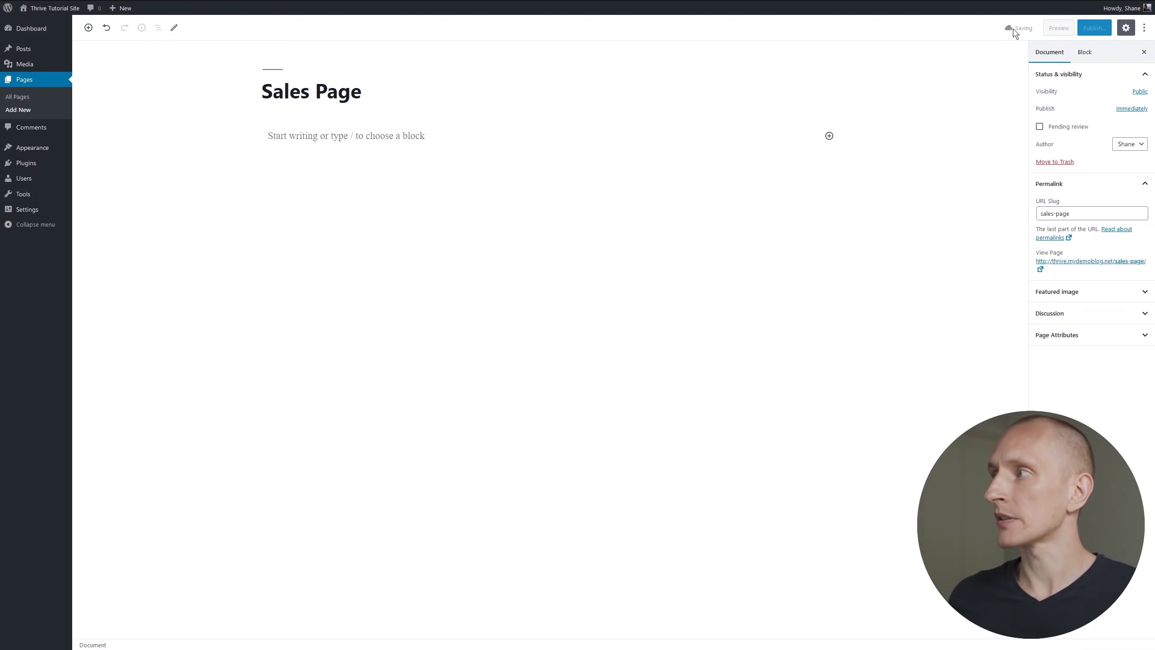
- Set the Sales Page's URL slug to "lightroom-presets" and publish the page
{"action": "left_click", "coordinate": [1048, 216]}
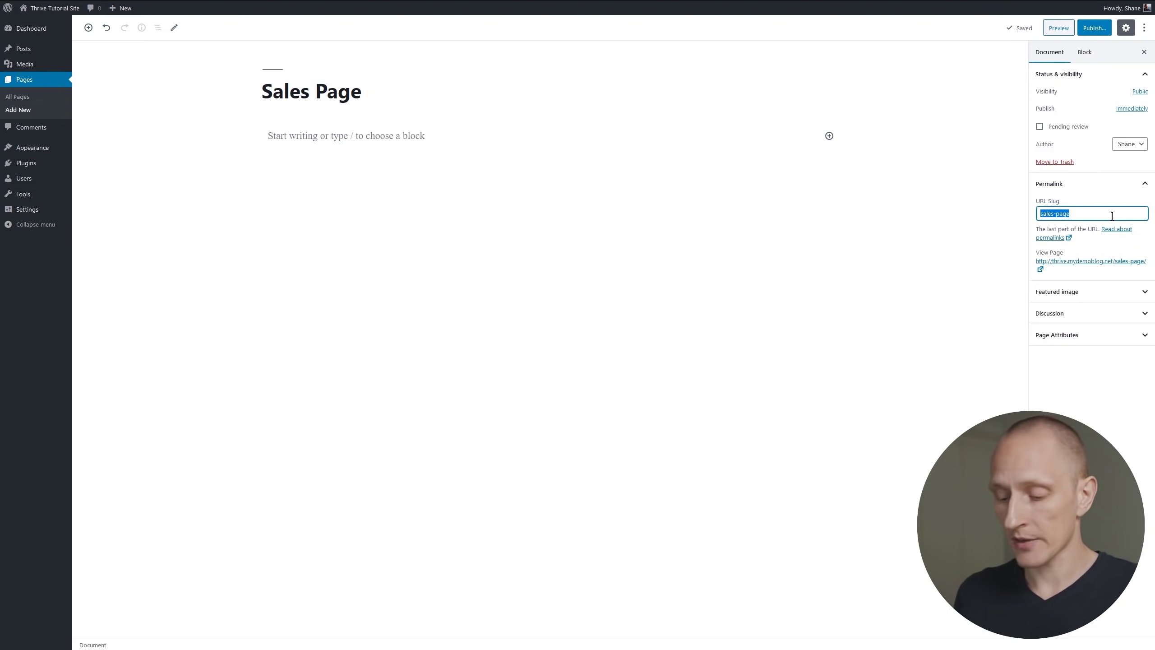
{"action": "type", "text": "light"}
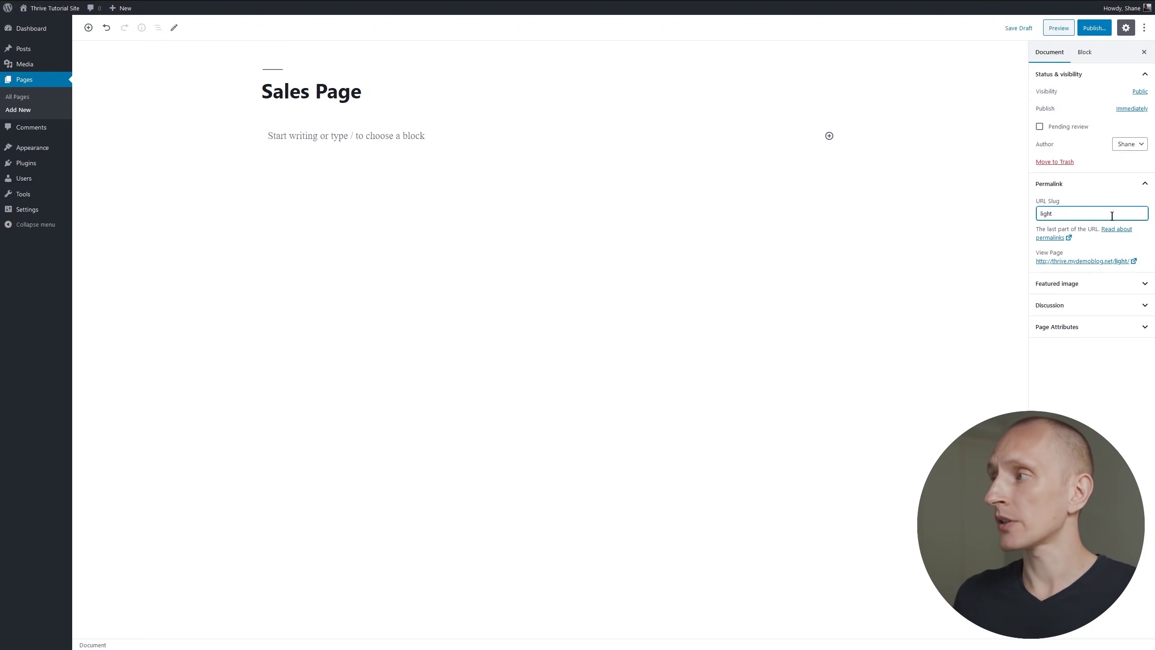
{"action": "type", "text": "room-presets"}
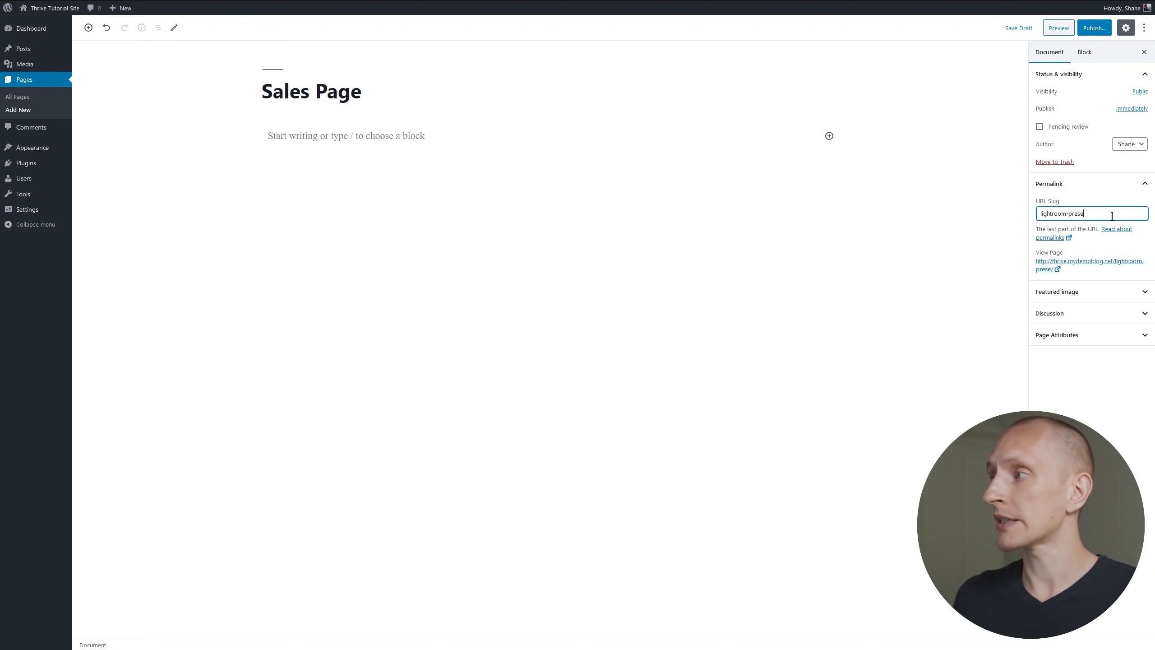
{"action": "left_click", "coordinate": [1082, 29]}
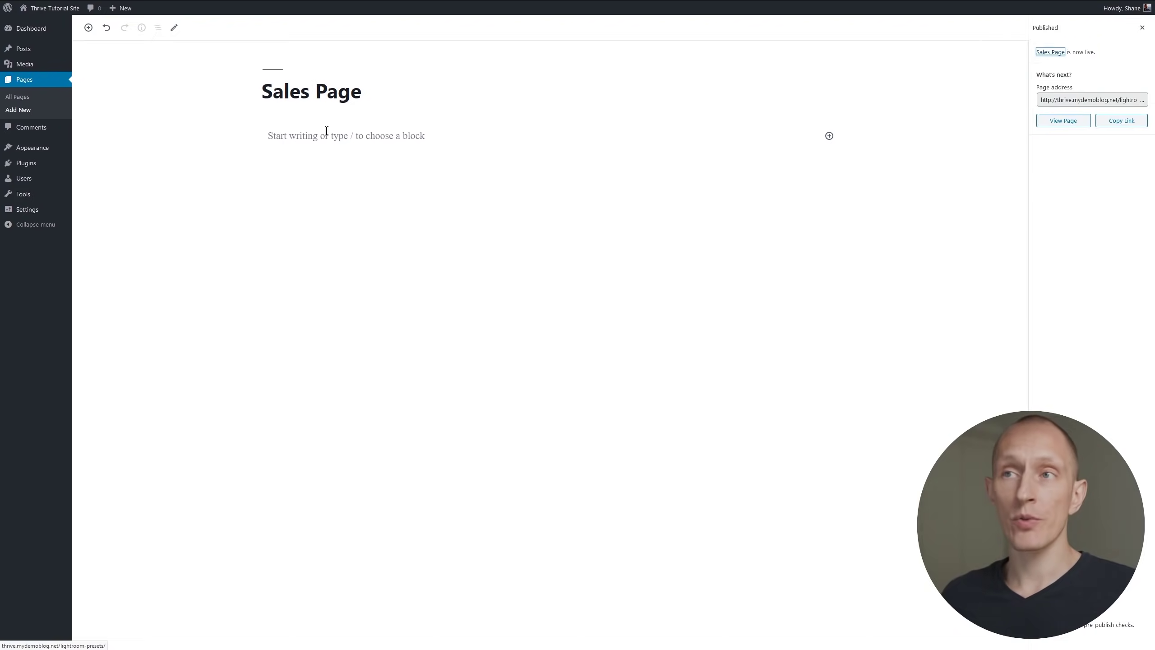
- Review the site's list of all pages and its list of all posts
{"action": "left_click", "coordinate": [10, 101]}
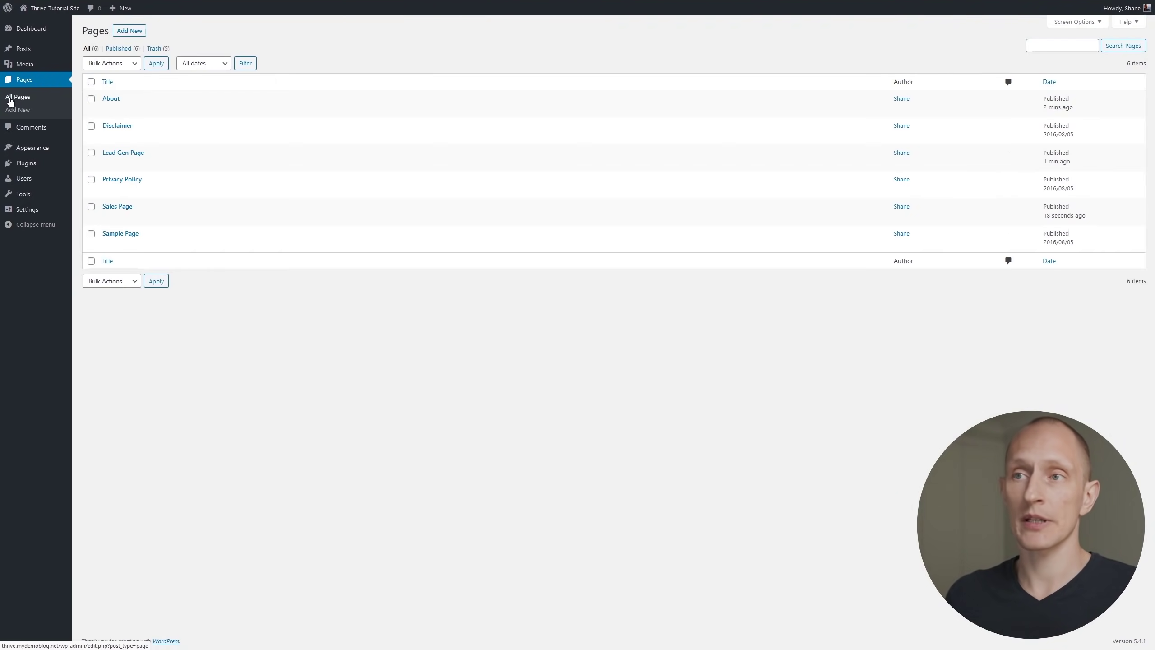
{"action": "mouse_move", "coordinate": [163, 236]}
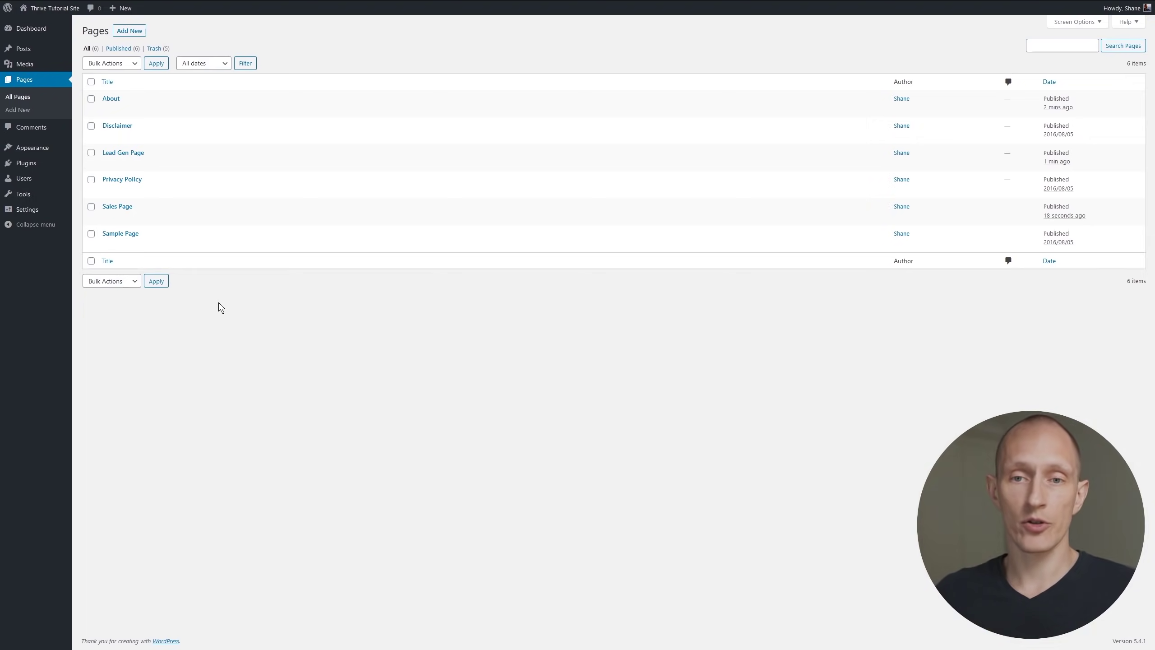
{"action": "left_click", "coordinate": [29, 52]}
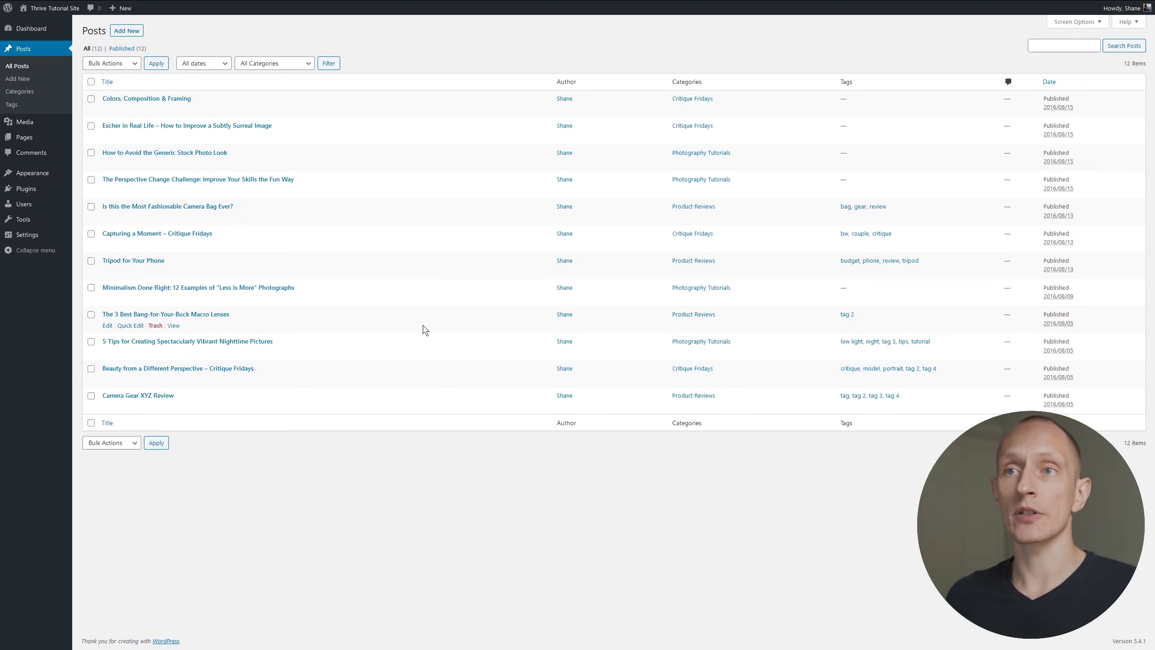
- Activate the Thrive Product Manager plugin and open its product selection
{"action": "left_click", "coordinate": [17, 194]}
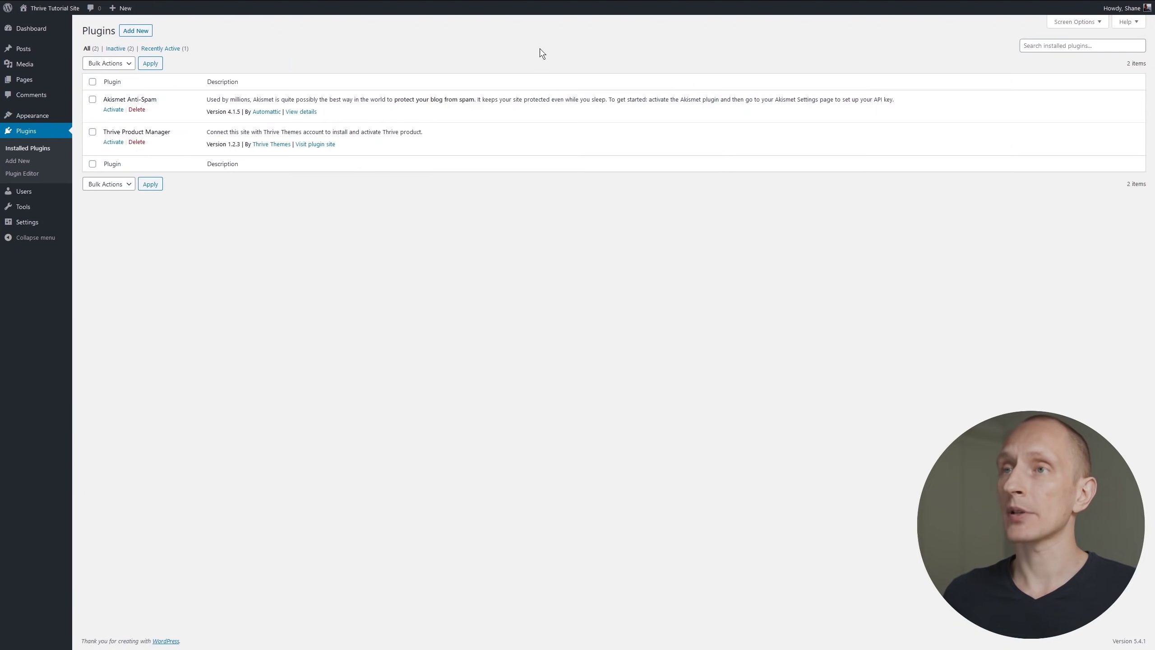
{"action": "left_click", "coordinate": [113, 142]}
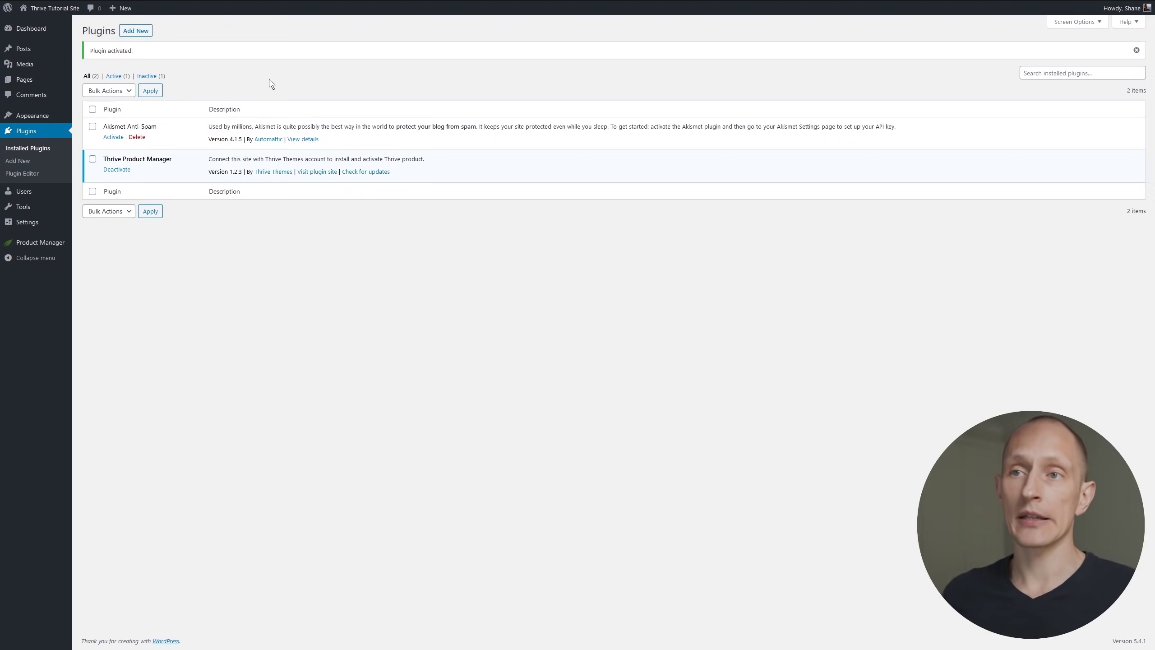
{"action": "left_click", "coordinate": [37, 246]}
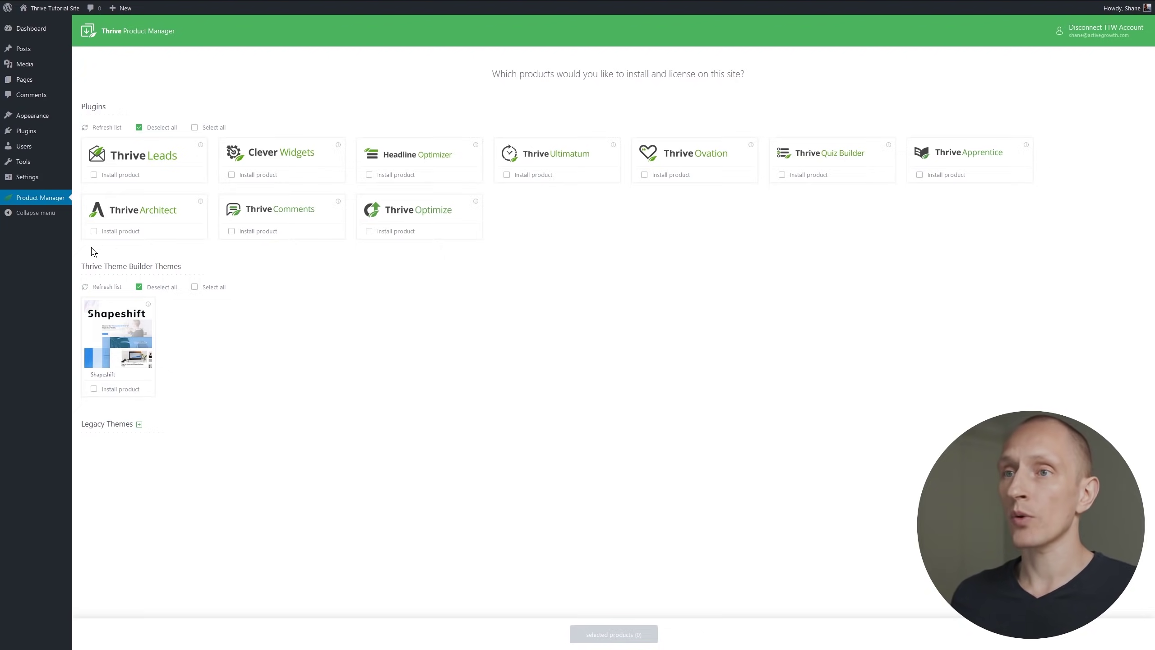
- Select Thrive Architect and the Shapeshift theme for this site and install both products
{"action": "left_click", "coordinate": [94, 231]}
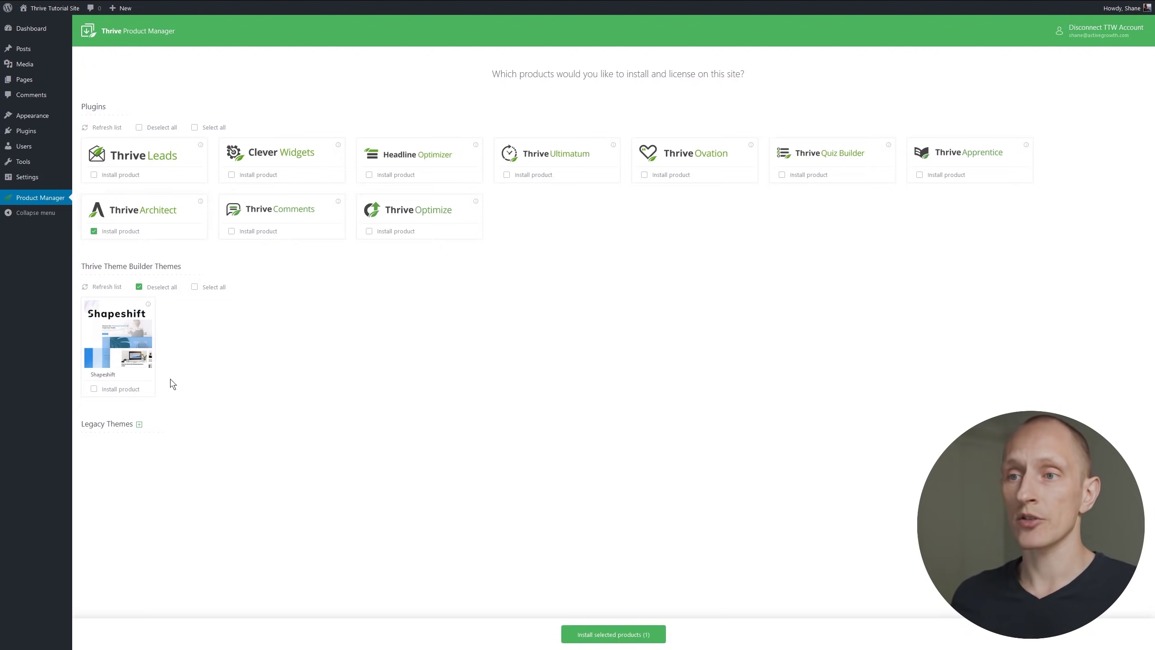
{"action": "left_click", "coordinate": [94, 389]}
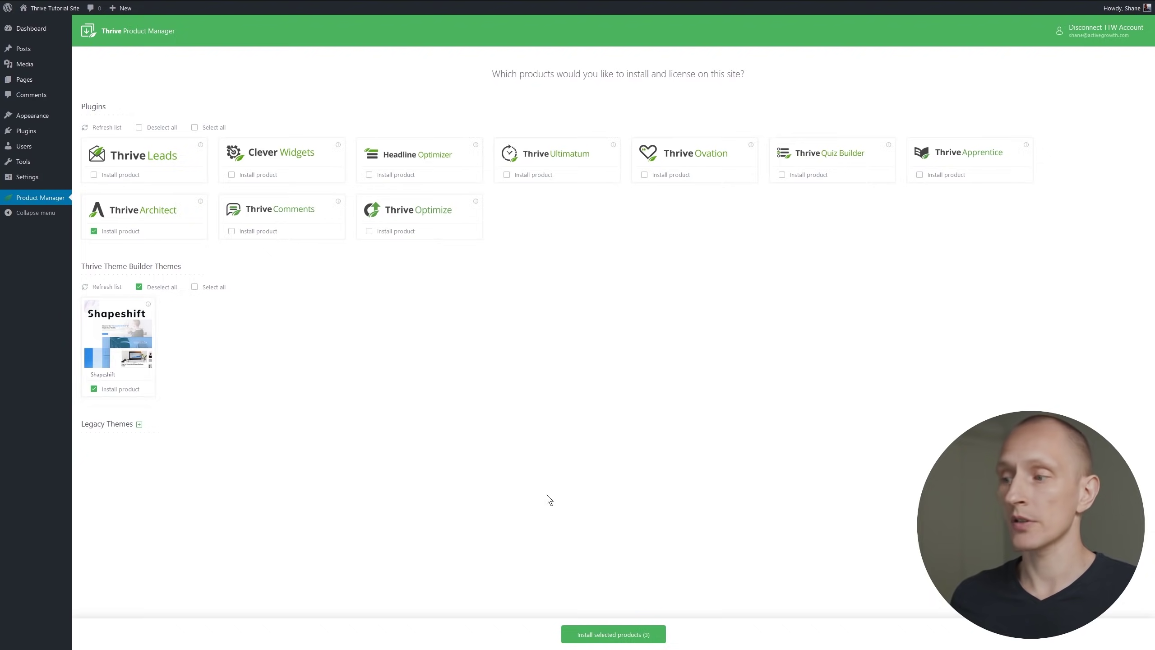
{"action": "left_click", "coordinate": [595, 637]}
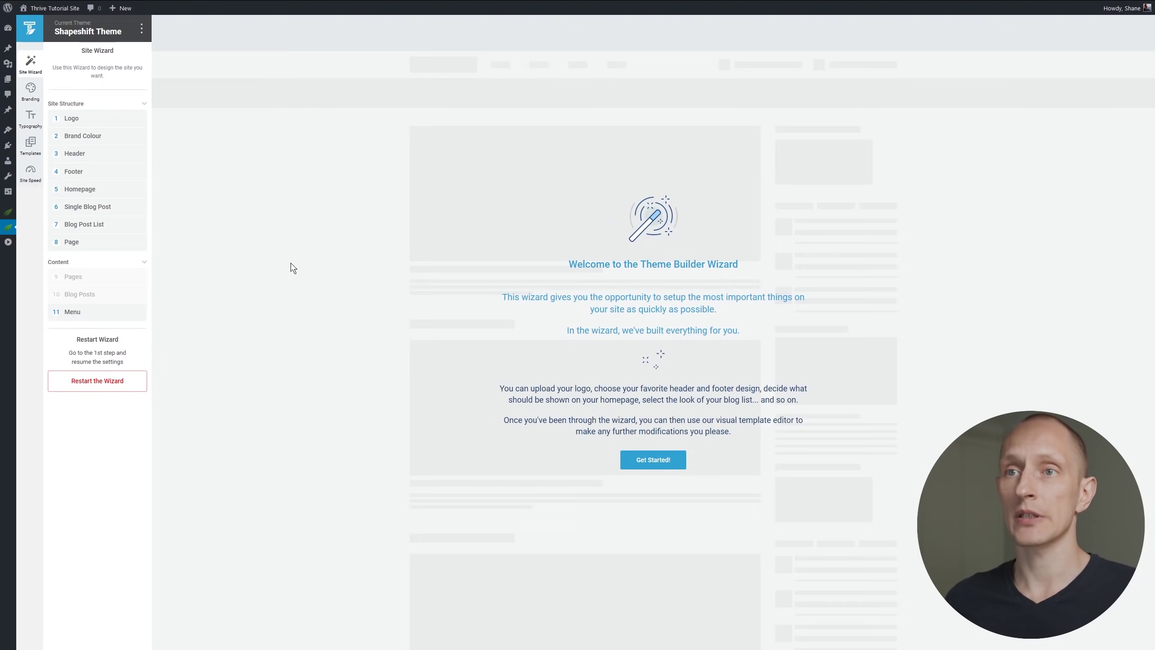
- Start the Theme Builder site wizard and accept the Demo Site logo as the site's logo
{"action": "mouse_move", "coordinate": [10, 230]}
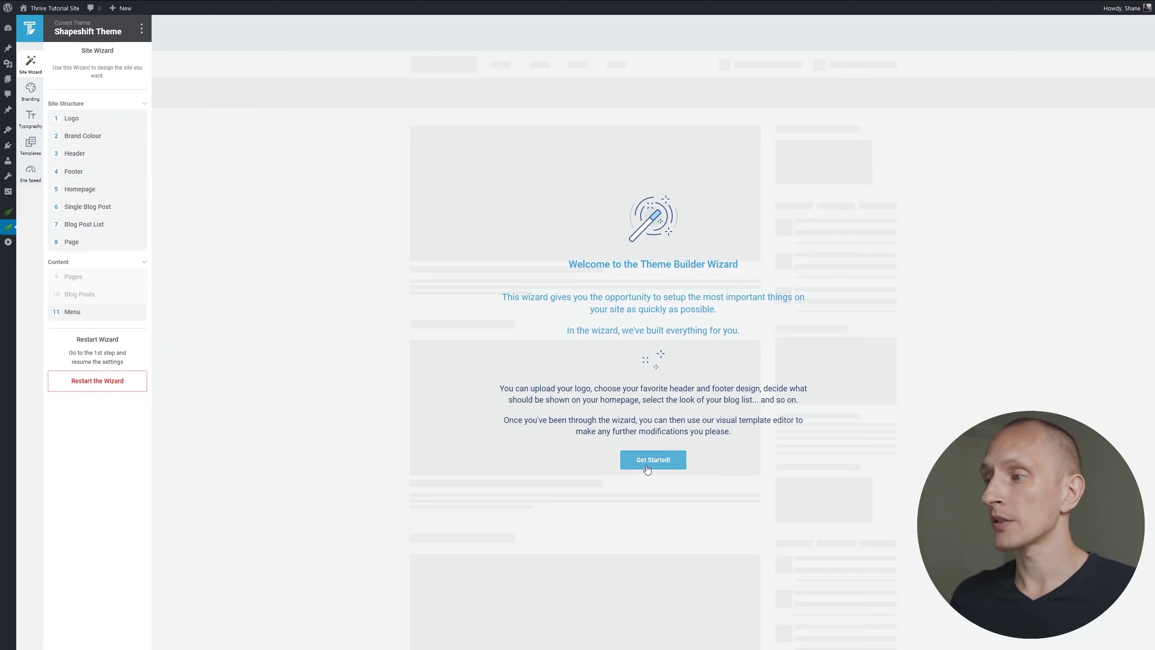
{"action": "left_click", "coordinate": [633, 457]}
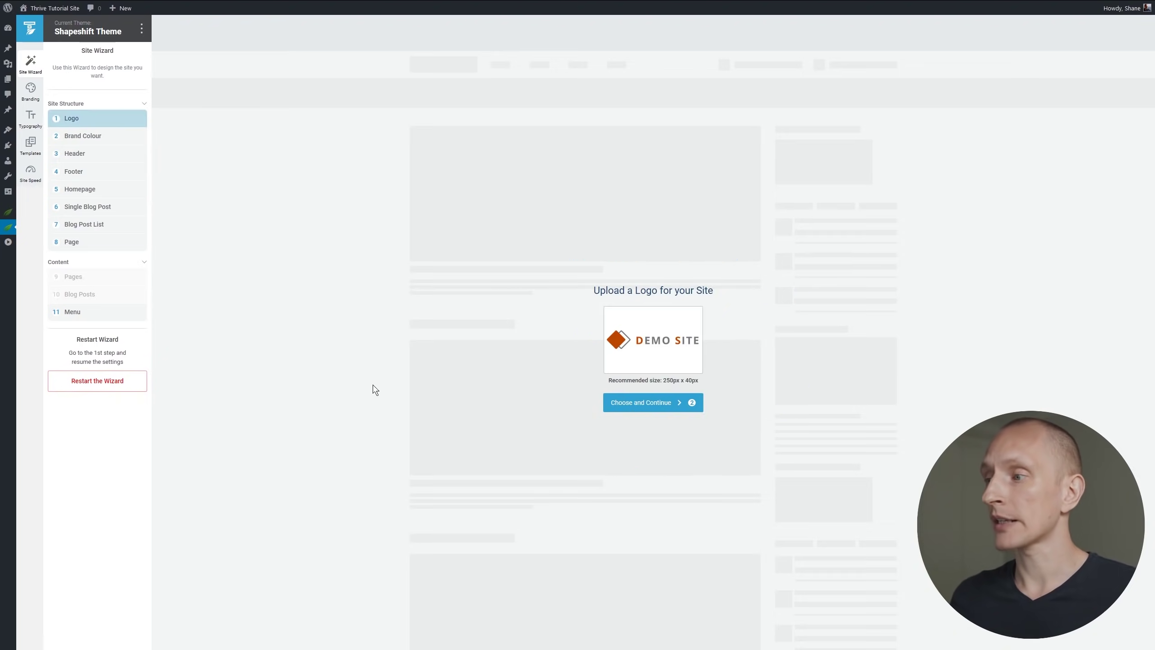
{"action": "left_click", "coordinate": [649, 407]}
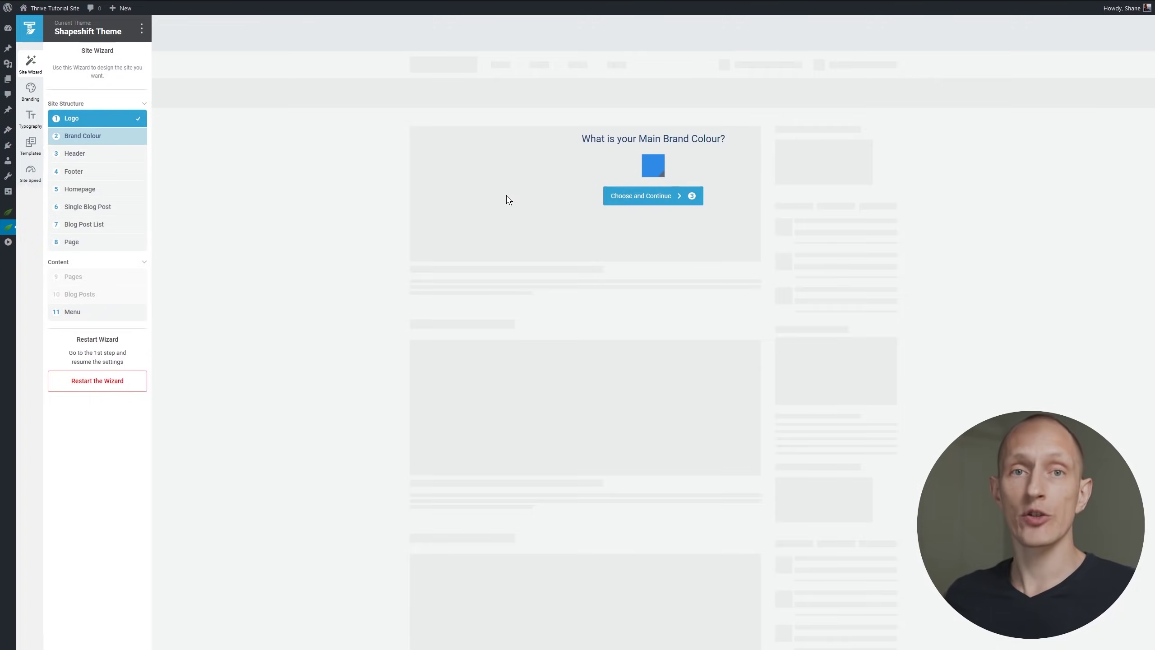
- Set the main brand colour to orange #dd7812 and continue to the header choice
{"action": "left_click", "coordinate": [646, 172]}
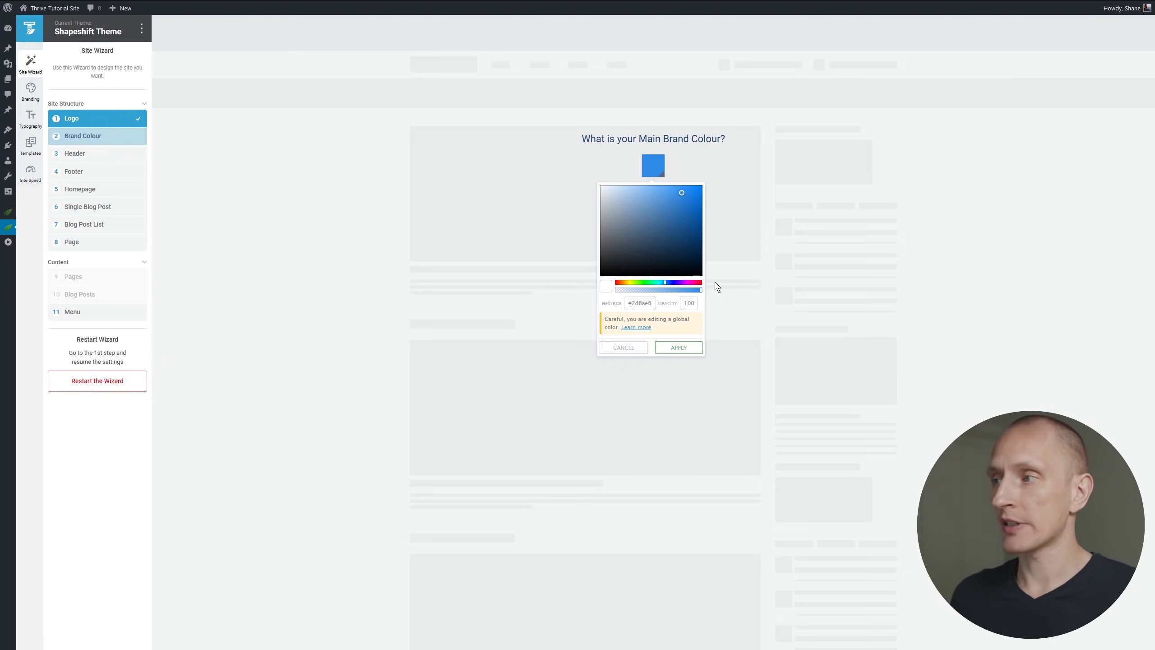
{"action": "left_click_drag", "start_coordinate": [630, 284], "coordinate": [623, 288]}
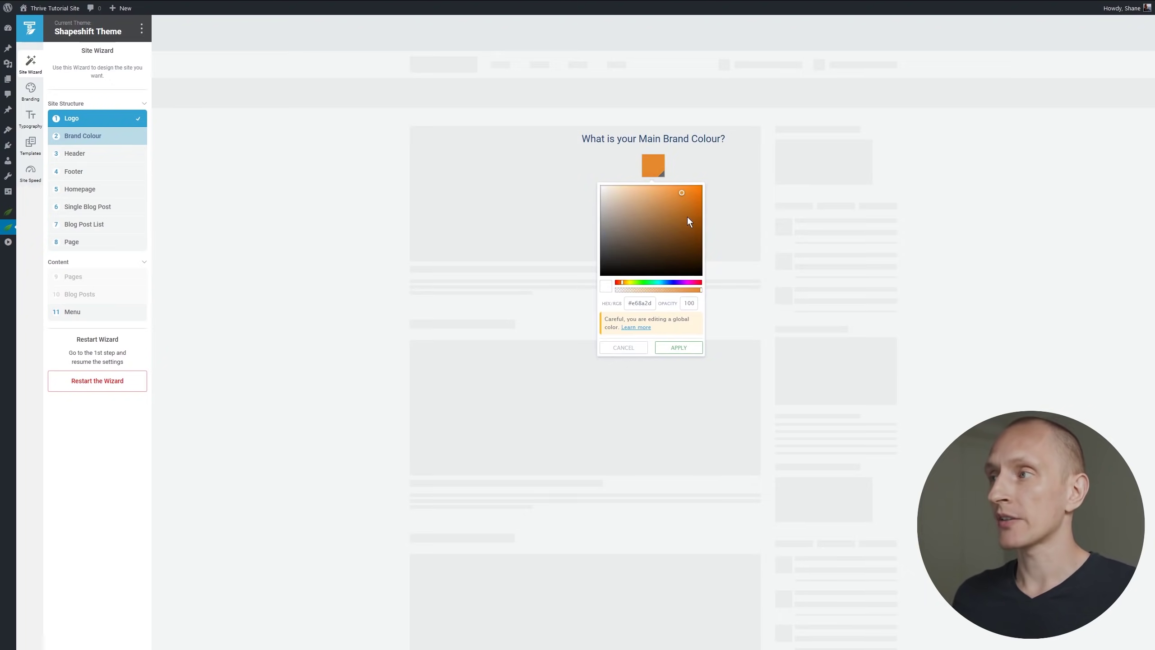
{"action": "left_click_drag", "start_coordinate": [682, 197], "coordinate": [693, 203]}
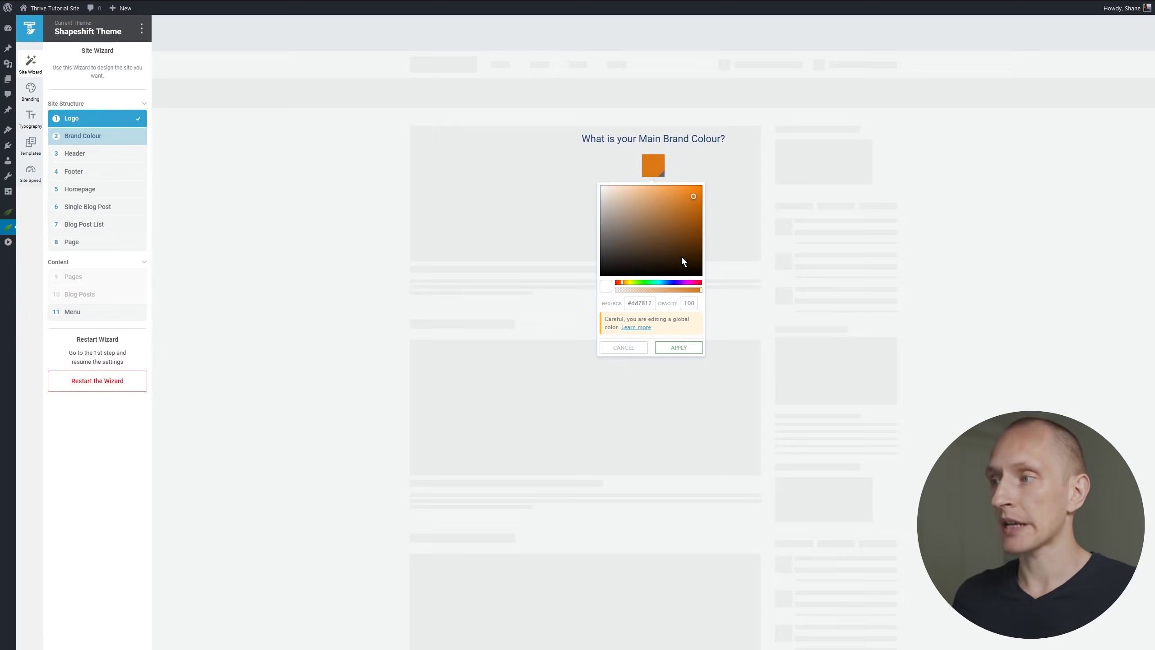
{"action": "left_click", "coordinate": [680, 348]}
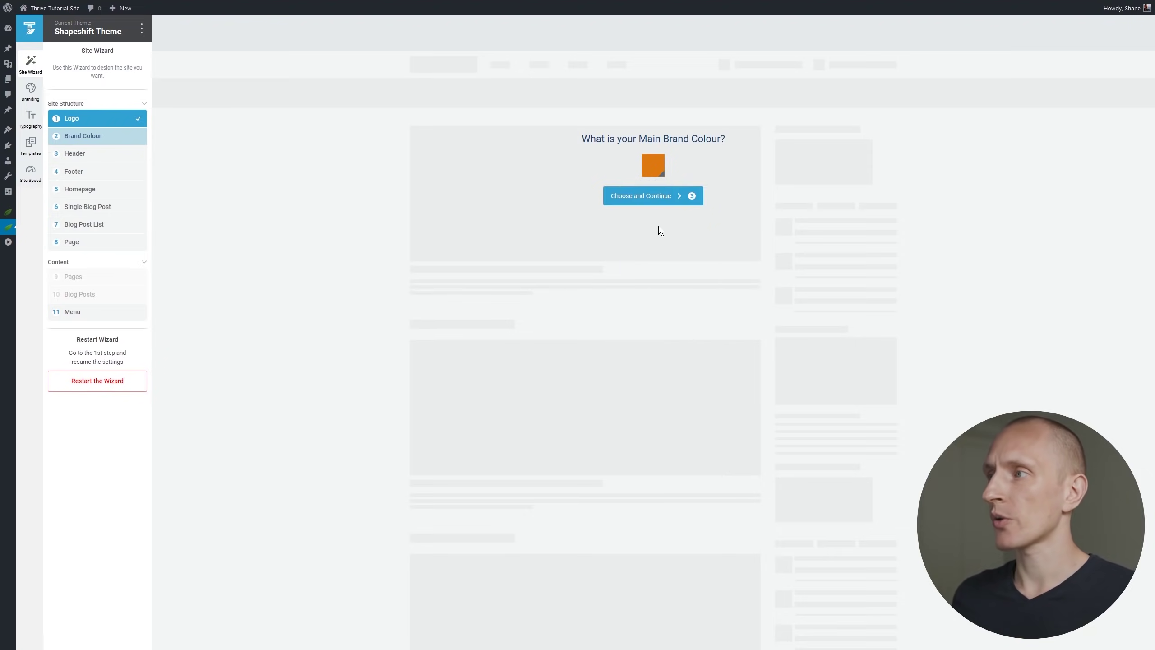
{"action": "left_click", "coordinate": [650, 199]}
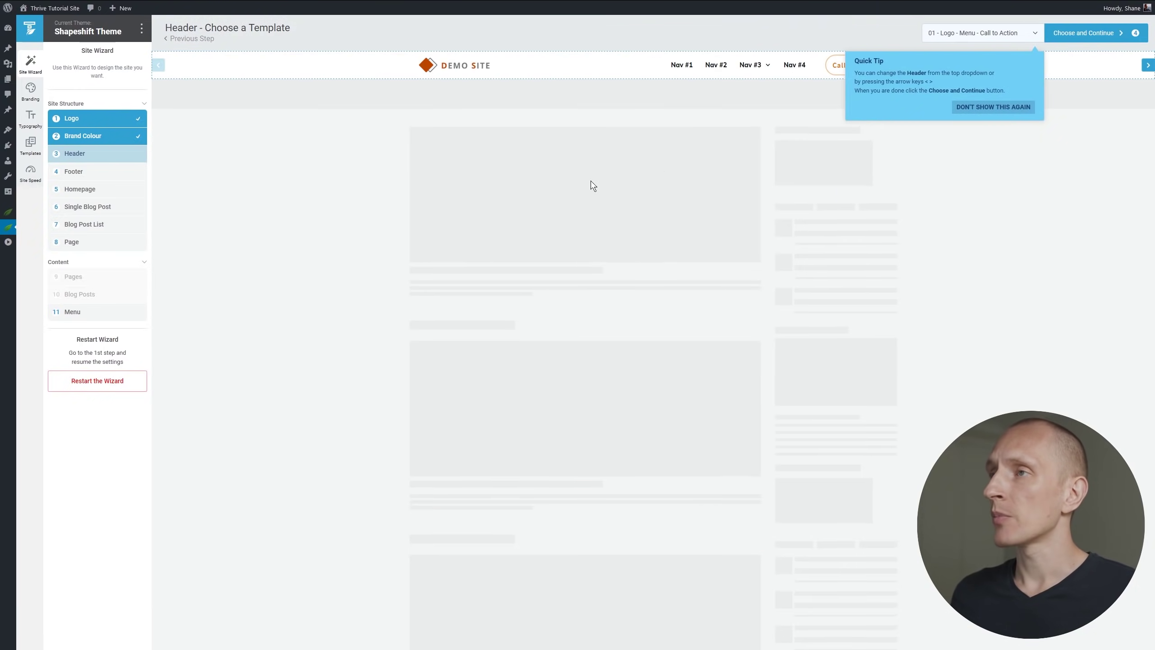
- Dismiss the quick tip, choose the header template "Logo - Menu - Call to Action - 03" and continue to the footer choice
{"action": "left_click", "coordinate": [960, 108]}
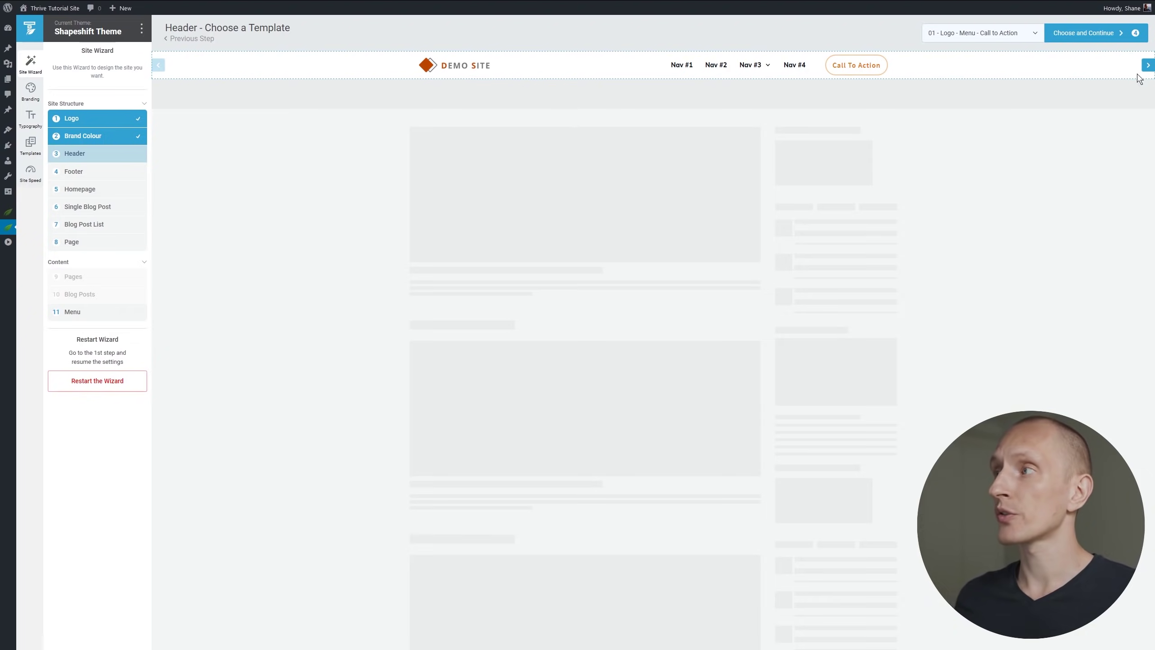
{"action": "left_click", "coordinate": [1148, 66]}
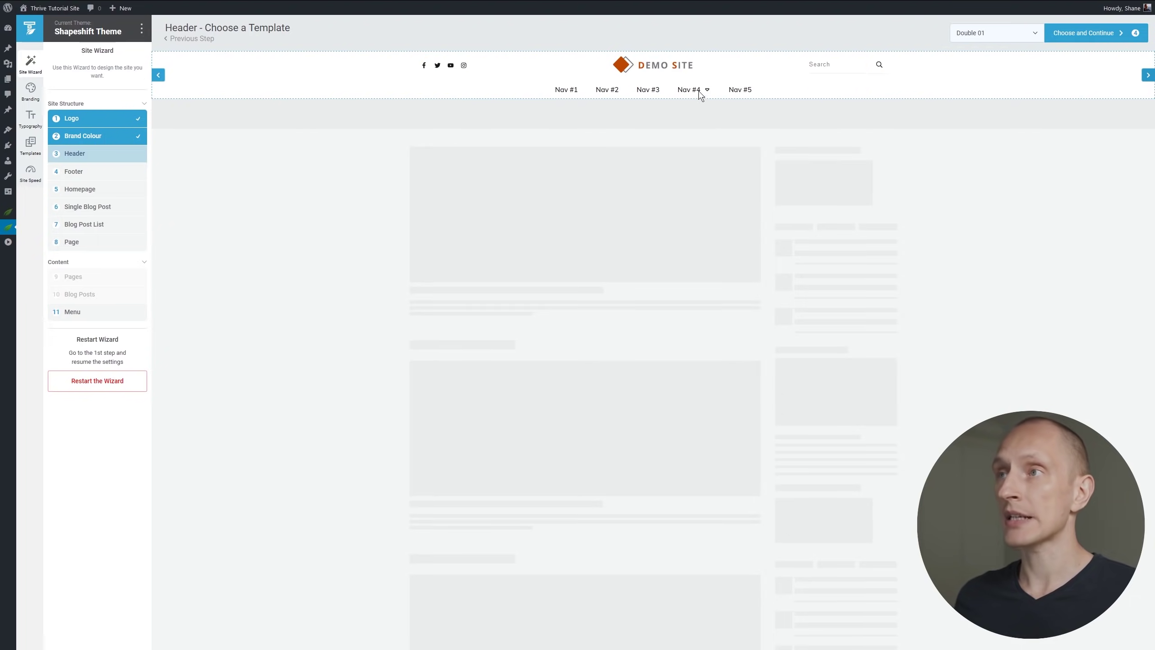
{"action": "left_click", "coordinate": [991, 35]}
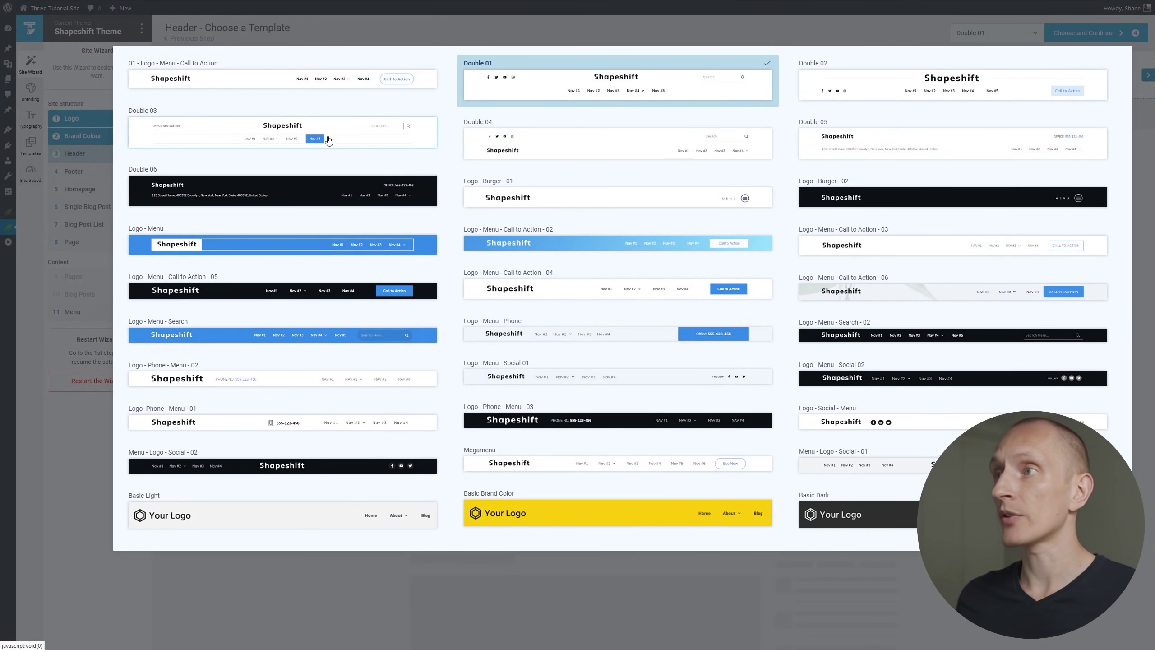
{"action": "left_click", "coordinate": [915, 252]}
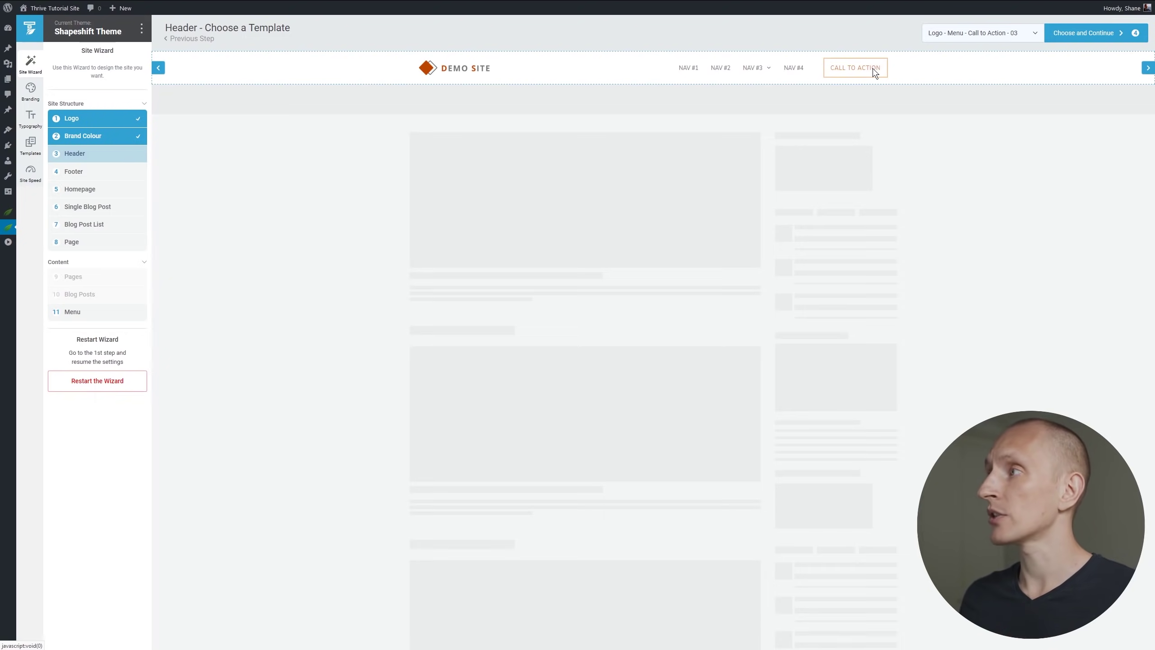
{"action": "left_click", "coordinate": [1087, 34]}
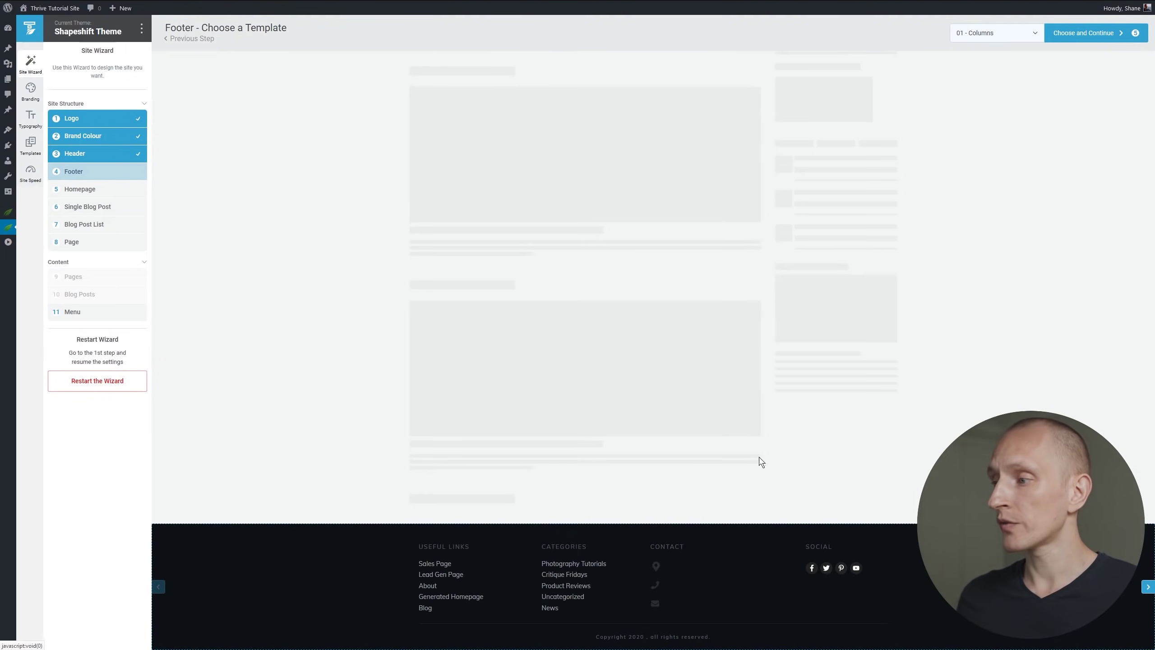
- Browse the footer templates, choose the footer template "Menu 02" and continue to the homepage choice
{"action": "left_click", "coordinate": [1147, 588]}
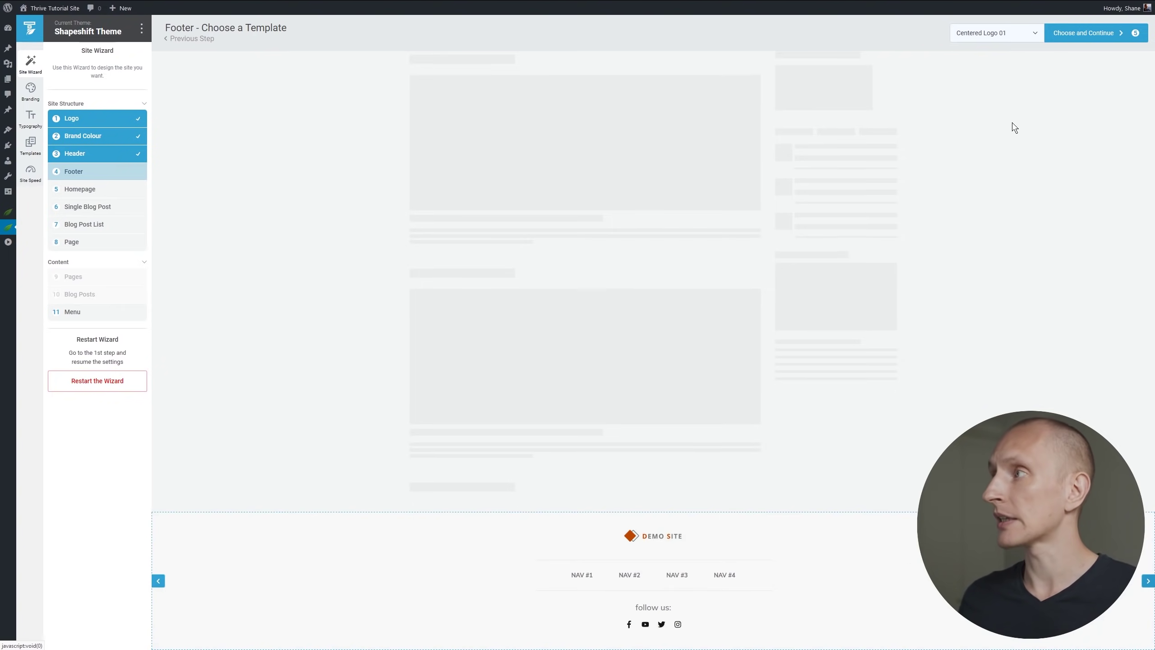
{"action": "left_click", "coordinate": [994, 36]}
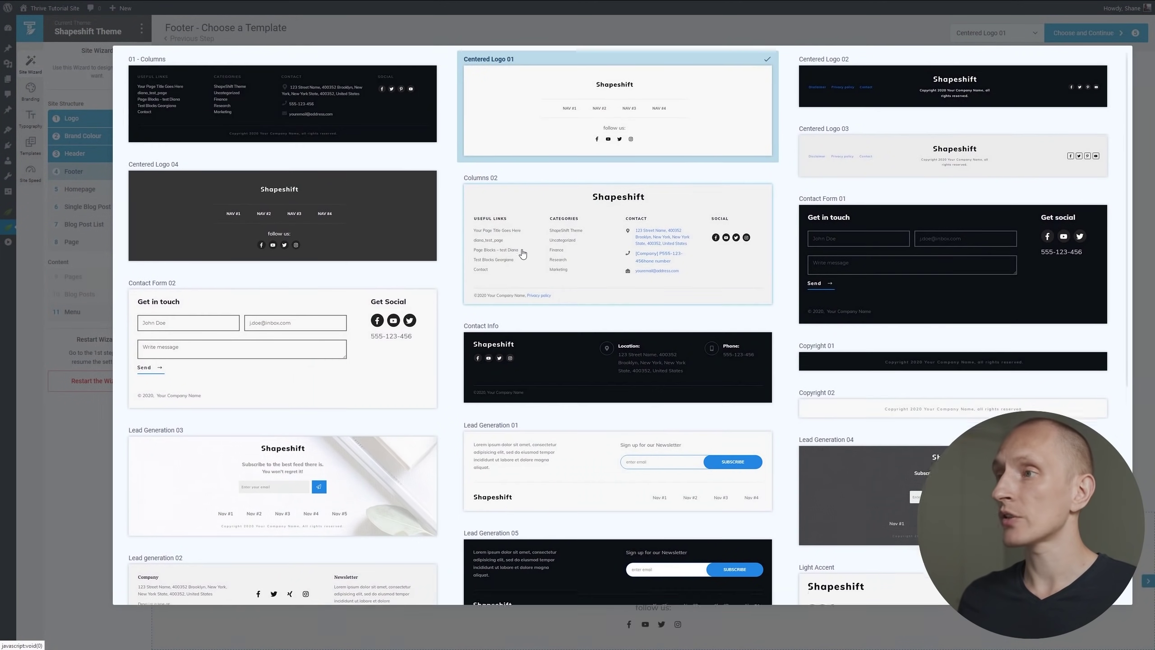
{"action": "scroll", "coordinate": [546, 393], "scroll_direction": "down", "scroll_amount": 2}
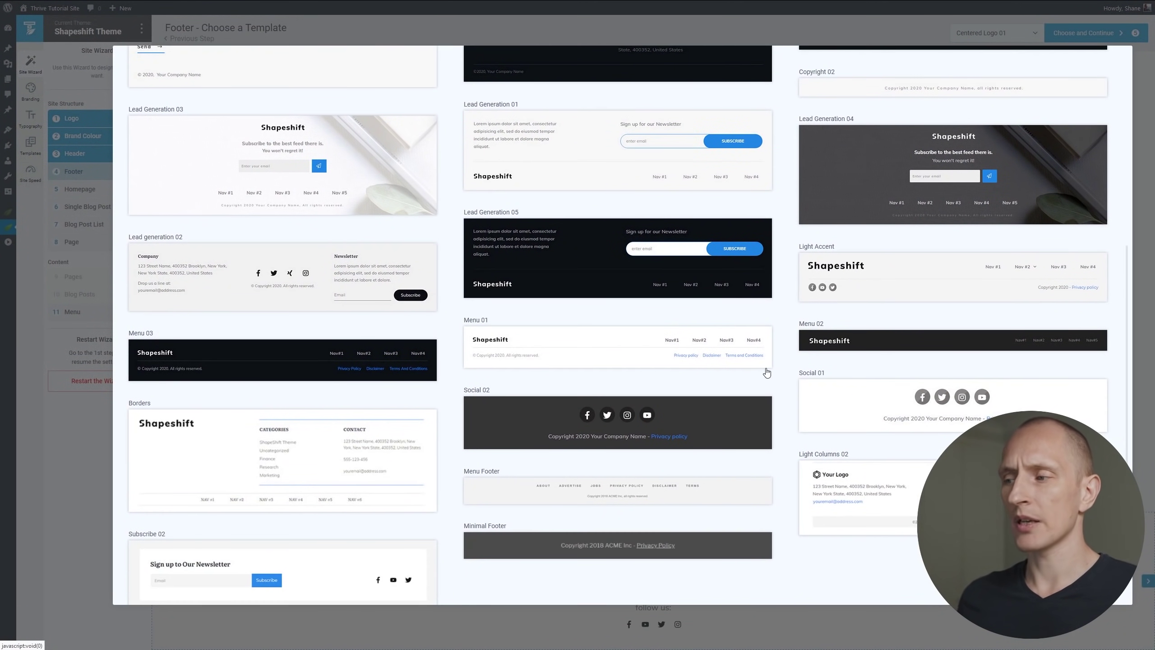
{"action": "scroll", "coordinate": [790, 368], "scroll_direction": "up", "scroll_amount": 6}
{"action": "scroll", "coordinate": [791, 368], "scroll_direction": "up", "scroll_amount": 2}
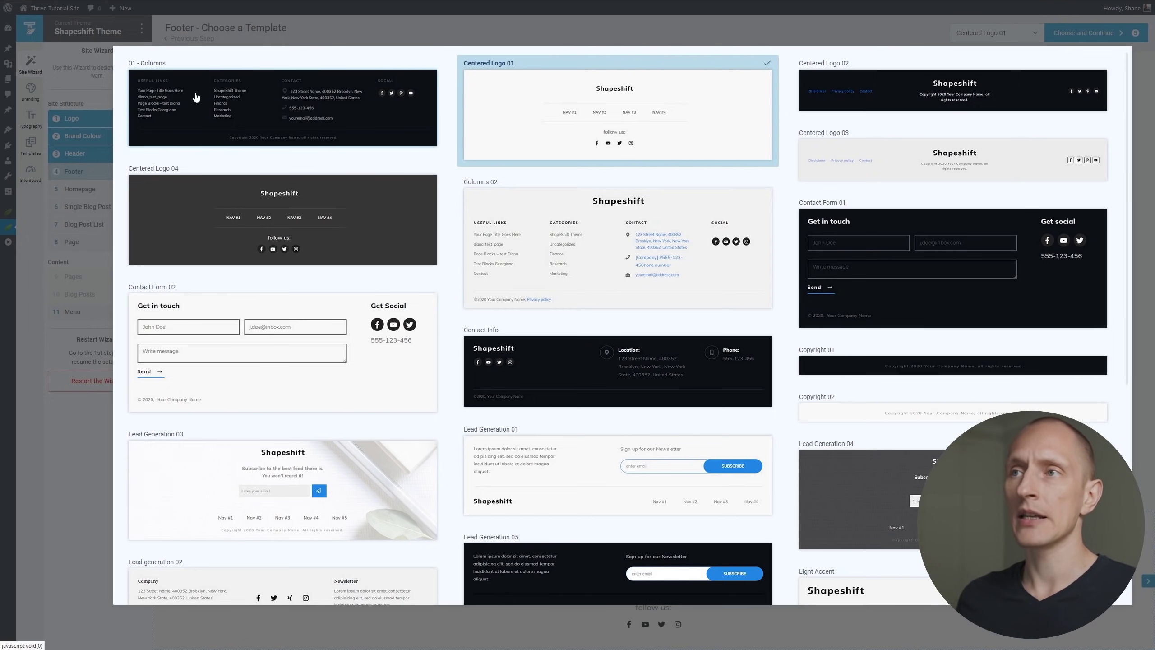
{"action": "scroll", "coordinate": [827, 236], "scroll_direction": "down", "scroll_amount": 5}
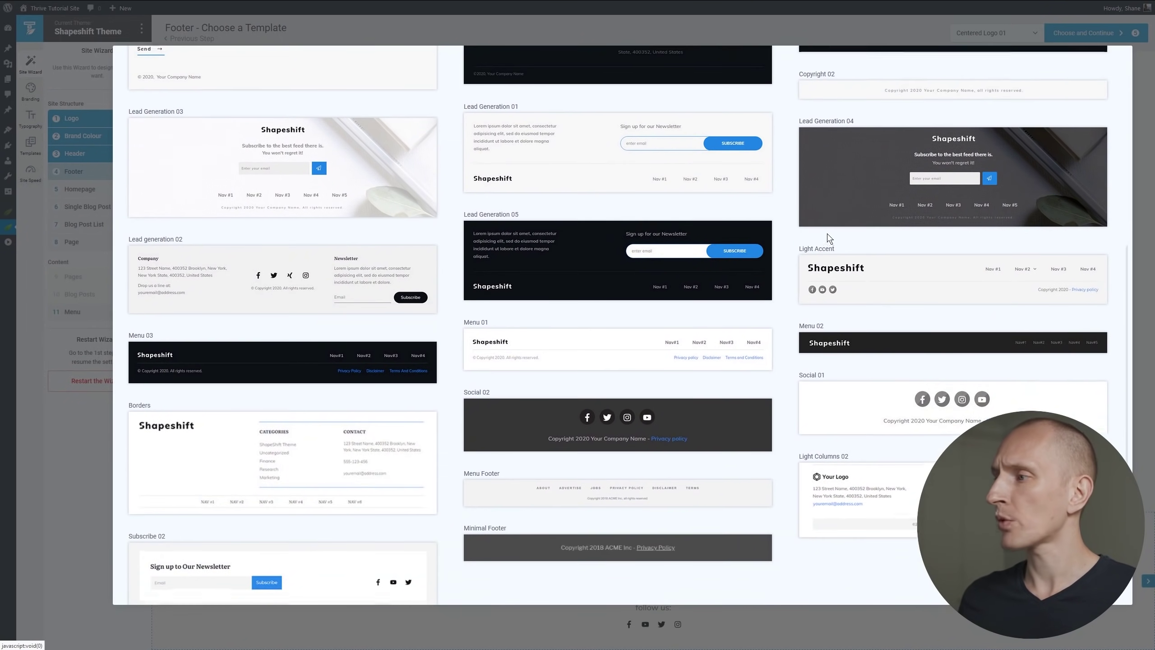
{"action": "scroll", "coordinate": [831, 236], "scroll_direction": "up", "scroll_amount": 1}
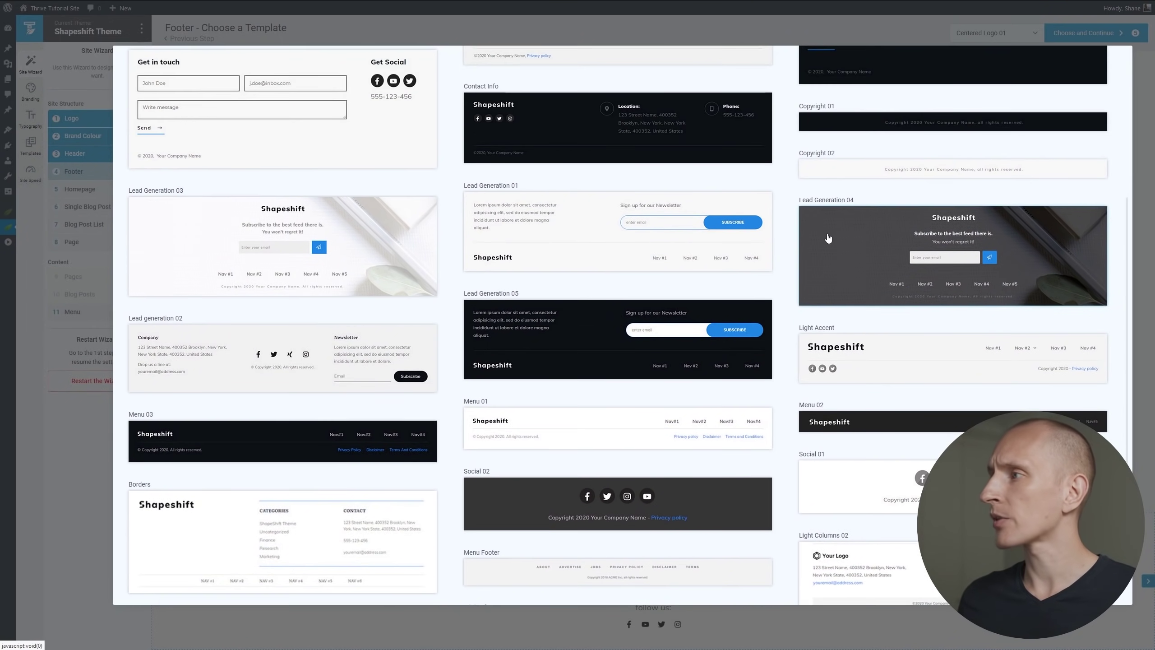
{"action": "left_click", "coordinate": [902, 426]}
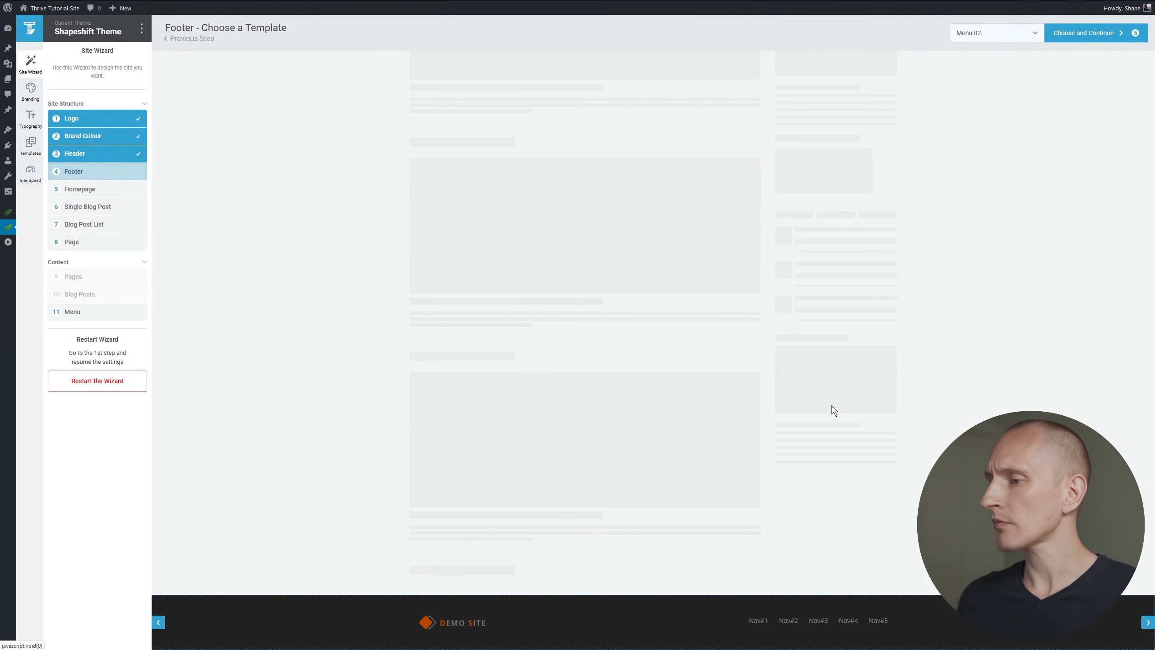
{"action": "left_click", "coordinate": [1058, 42]}
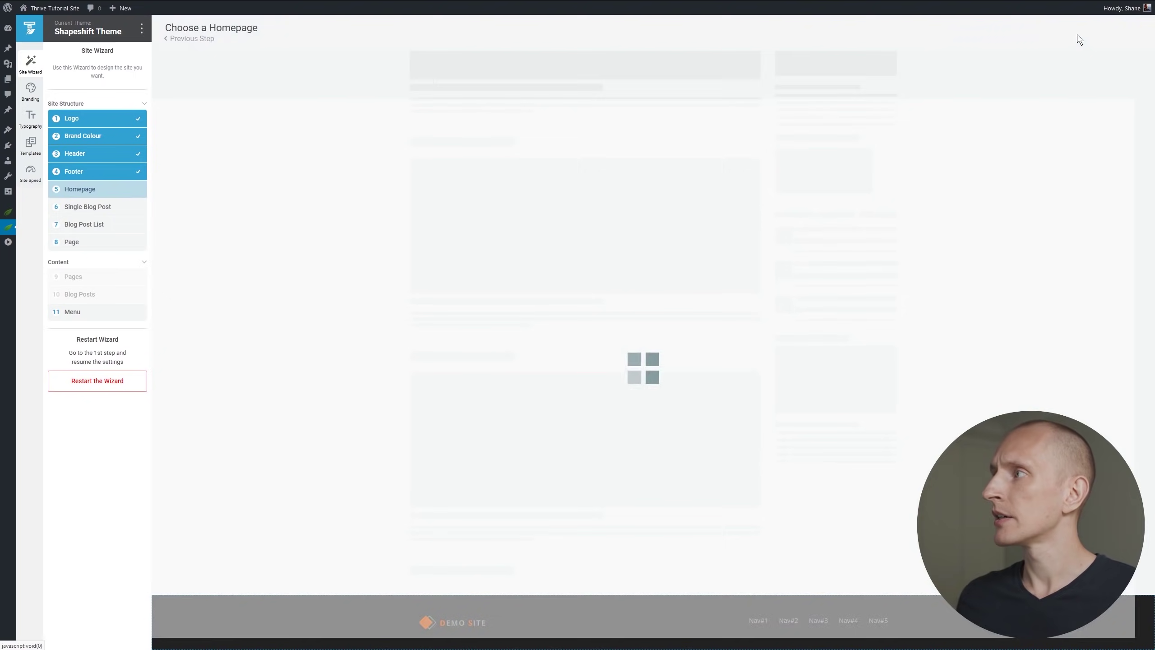
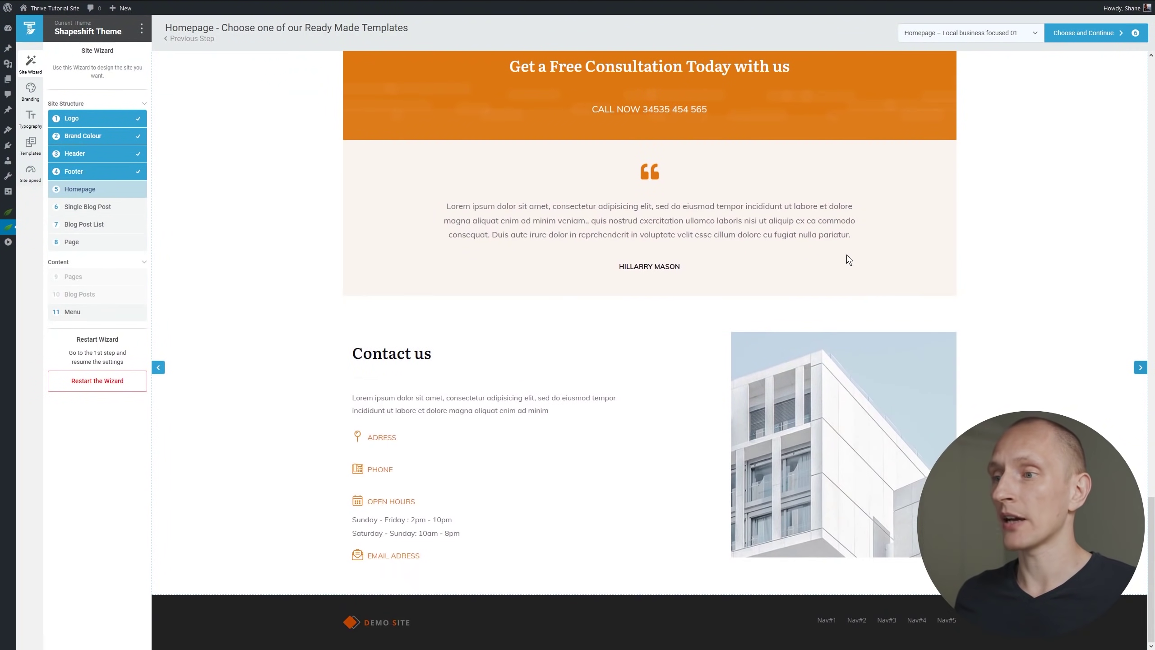
- Preview the homepage template "Service business focused" from its hero section down to the contact form
{"action": "scroll", "coordinate": [848, 259], "scroll_direction": "up", "scroll_amount": 20}
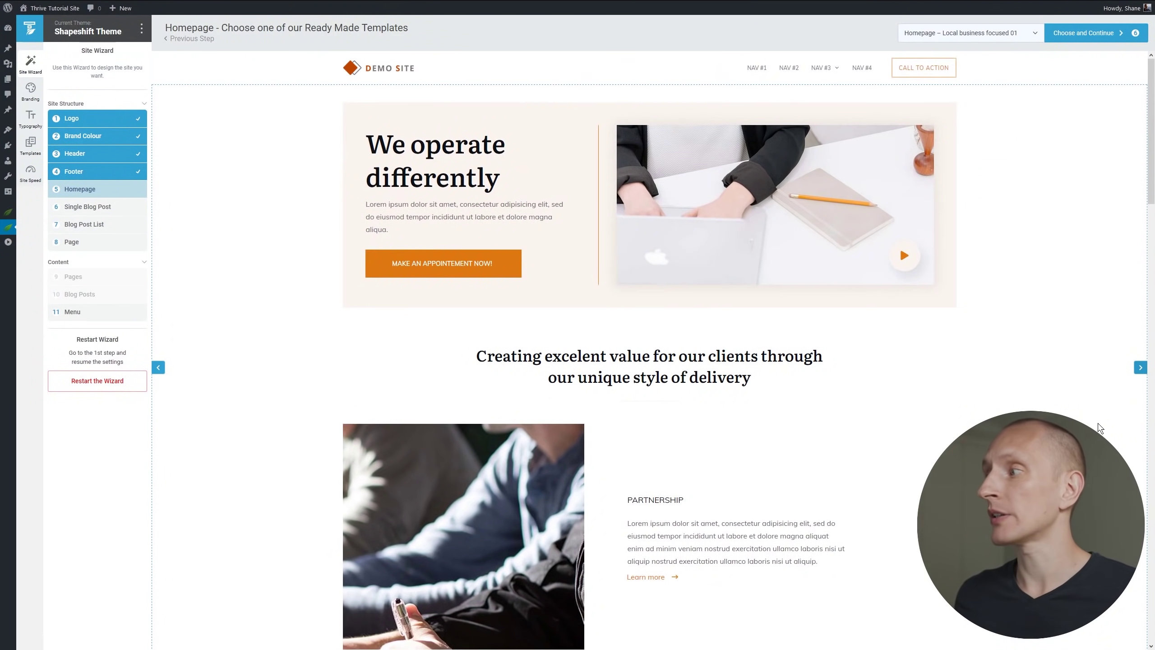
{"action": "left_click", "coordinate": [1137, 369]}
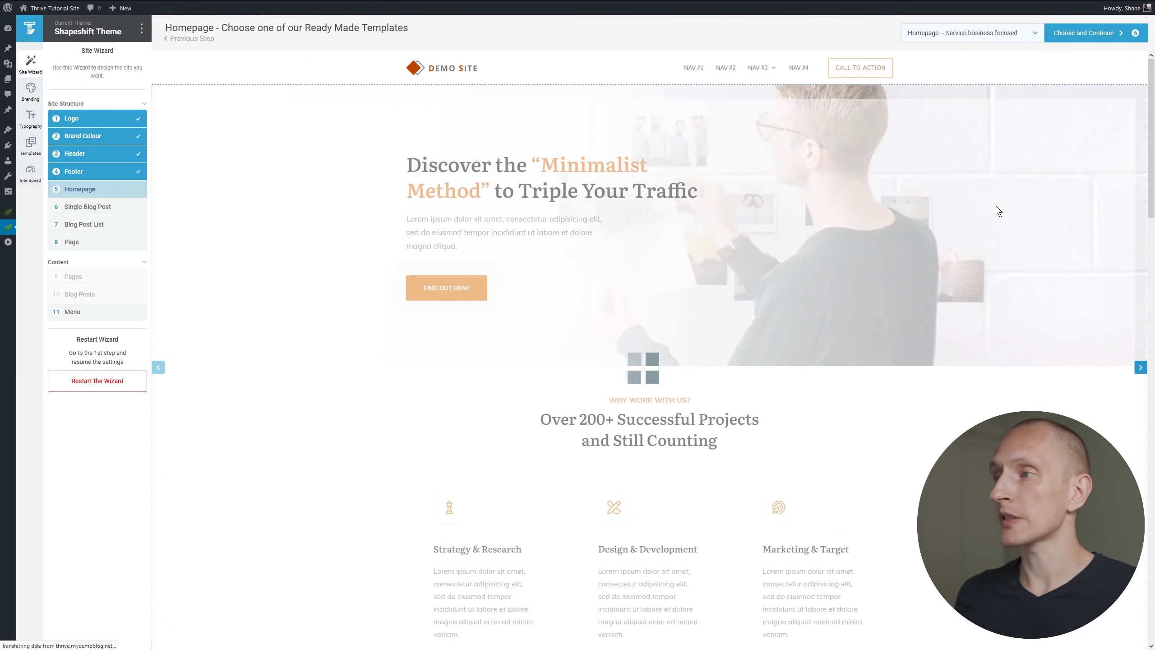
{"action": "scroll", "coordinate": [932, 223], "scroll_direction": "down", "scroll_amount": 15}
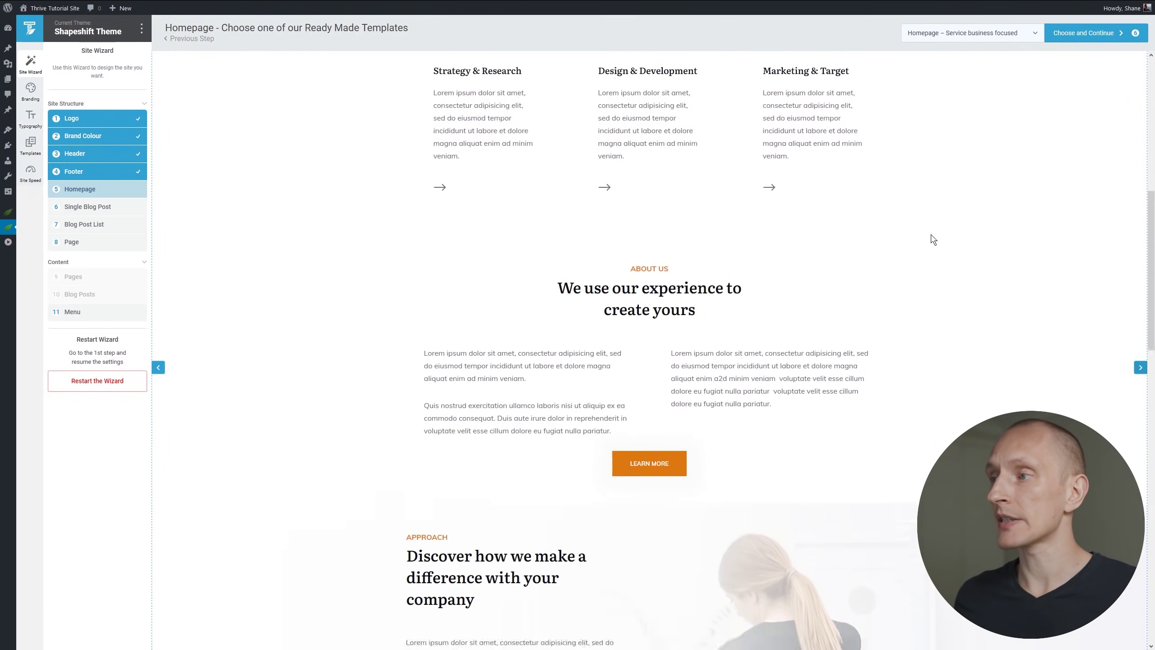
{"action": "scroll", "coordinate": [932, 240], "scroll_direction": "down", "scroll_amount": 15}
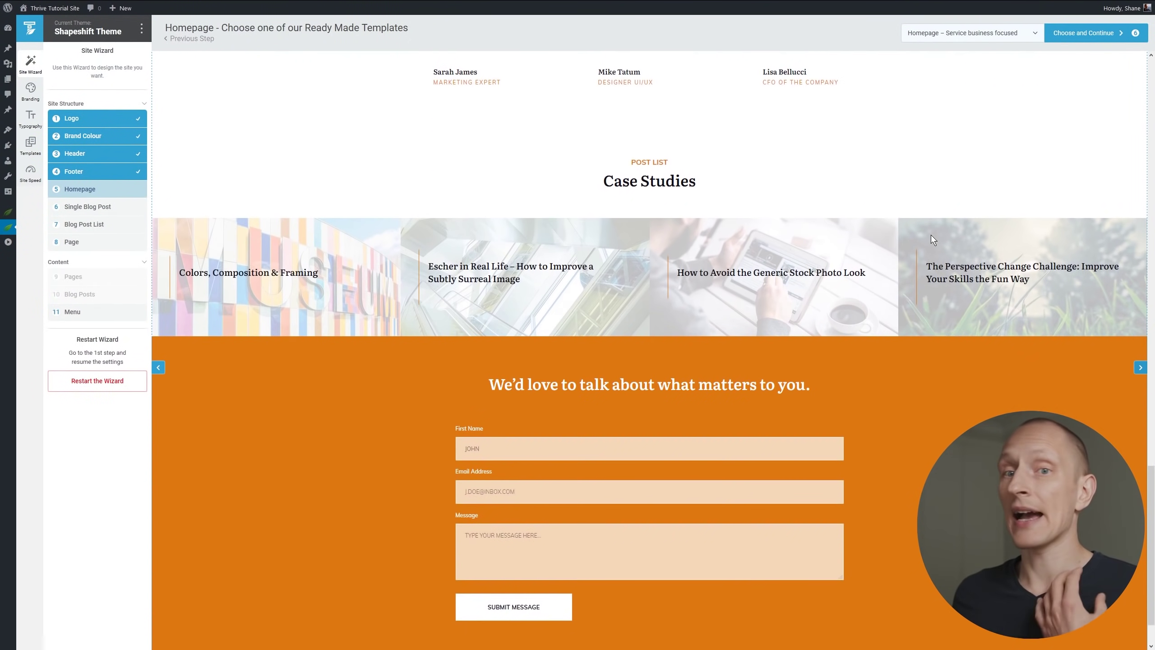
{"action": "scroll", "coordinate": [931, 235], "scroll_direction": "up", "scroll_amount": 20}
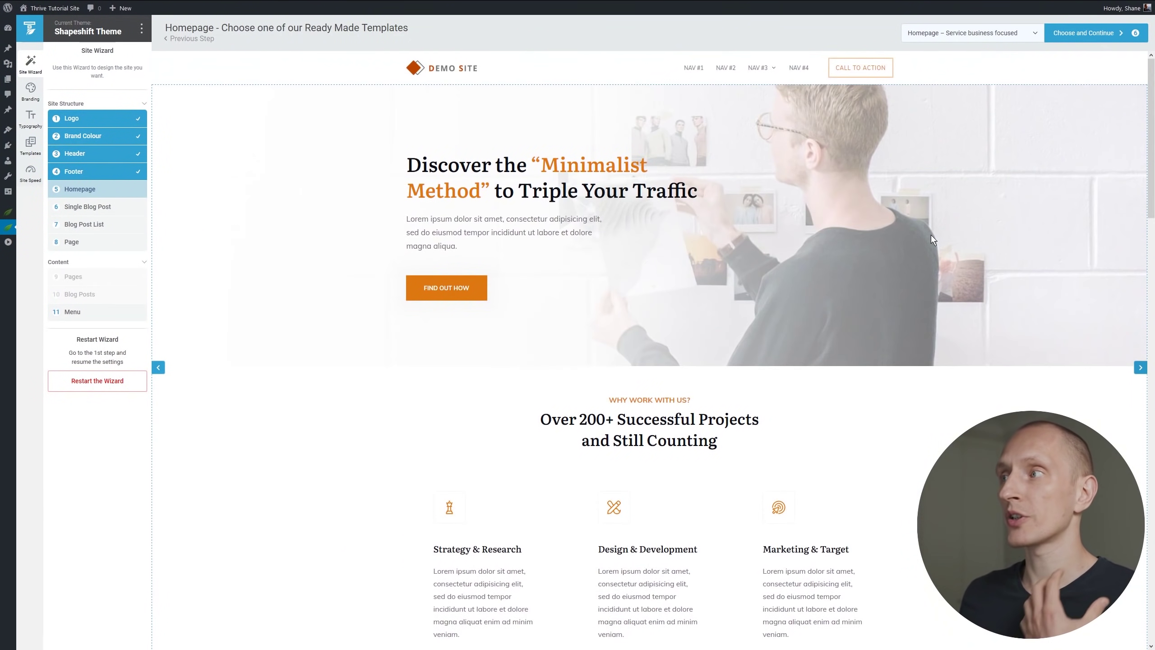
{"action": "scroll", "coordinate": [890, 188], "scroll_direction": "down", "scroll_amount": 5}
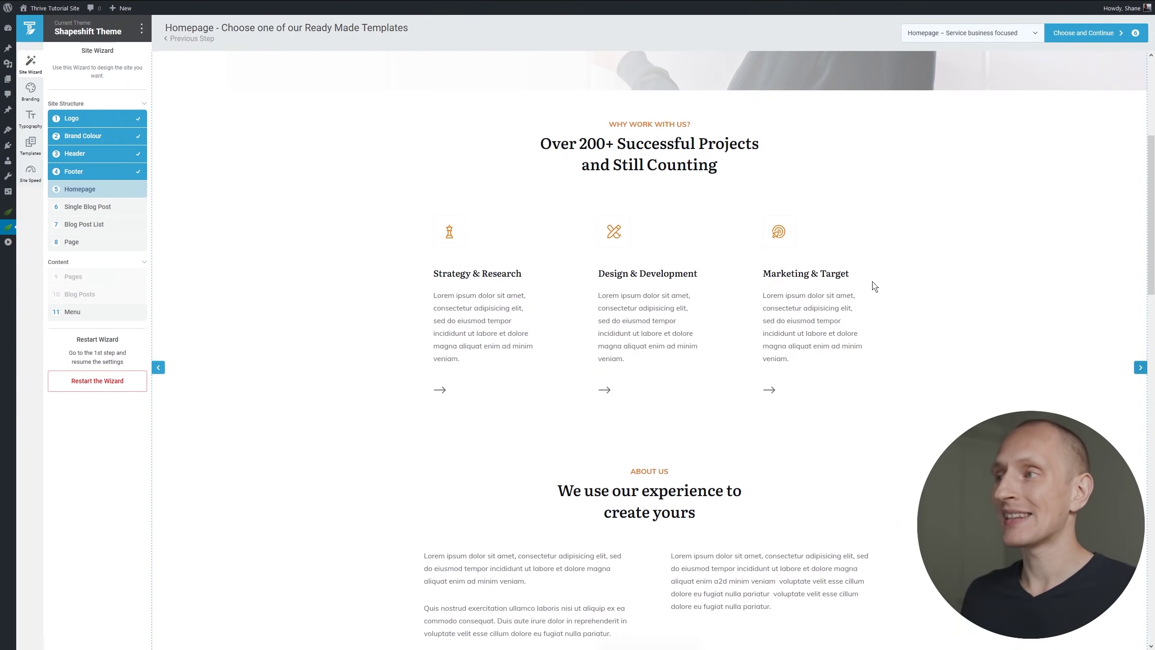
{"action": "scroll", "coordinate": [874, 286], "scroll_direction": "up", "scroll_amount": 6}
- Choose the homepage template "Homepage – Personal Branding", review its preview and continue to the single blog post choice
{"action": "left_click", "coordinate": [969, 32]}
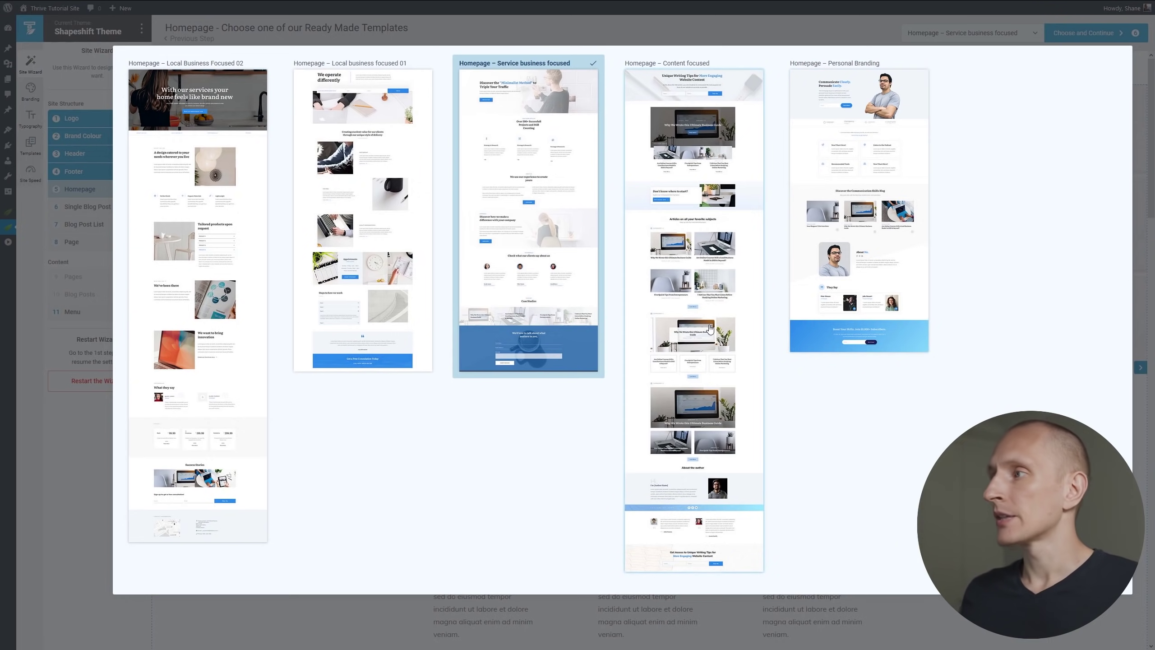
{"action": "left_click", "coordinate": [871, 175]}
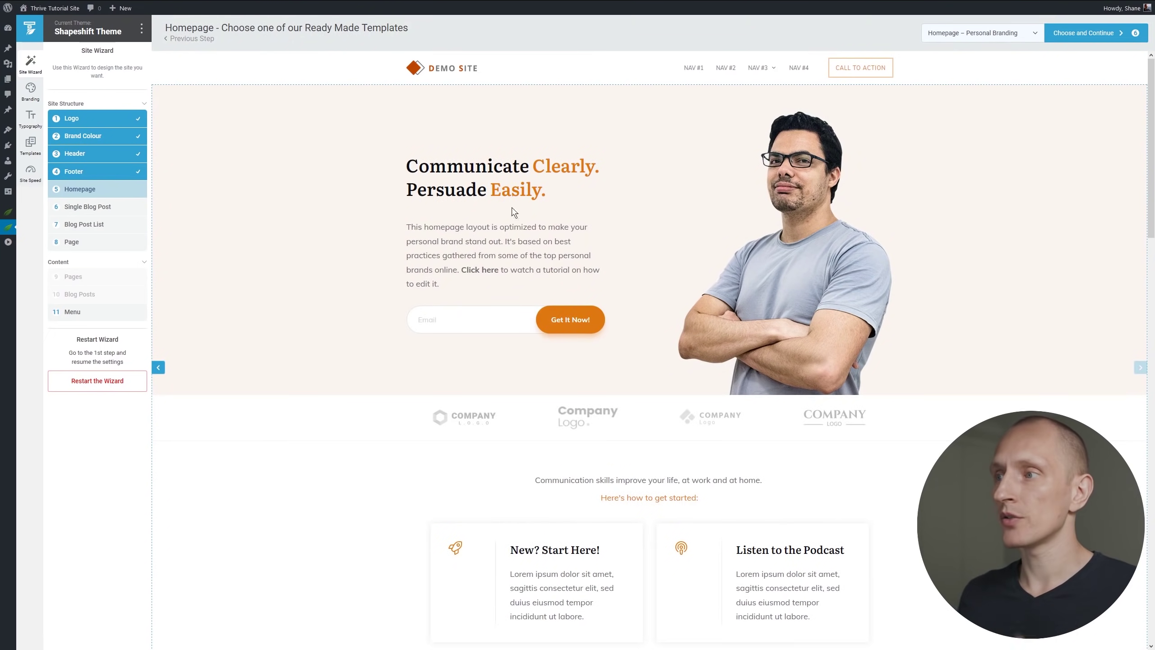
{"action": "scroll", "coordinate": [611, 357], "scroll_direction": "down", "scroll_amount": 10}
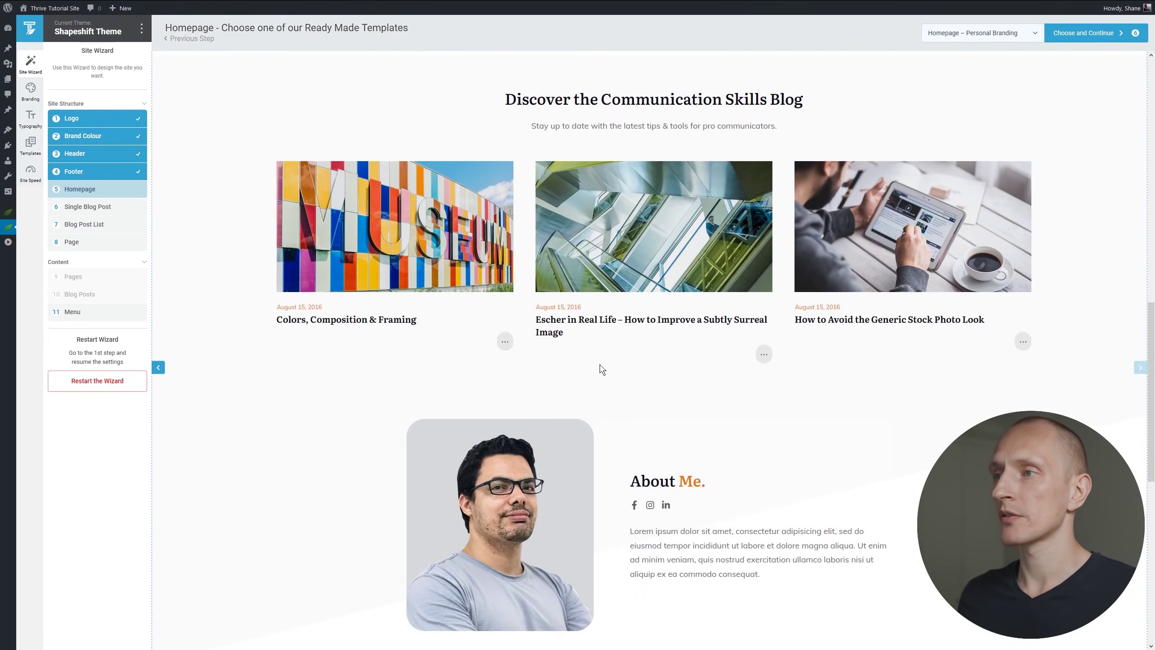
{"action": "scroll", "coordinate": [705, 444], "scroll_direction": "down", "scroll_amount": 3}
{"action": "scroll", "coordinate": [704, 443], "scroll_direction": "down", "scroll_amount": 3}
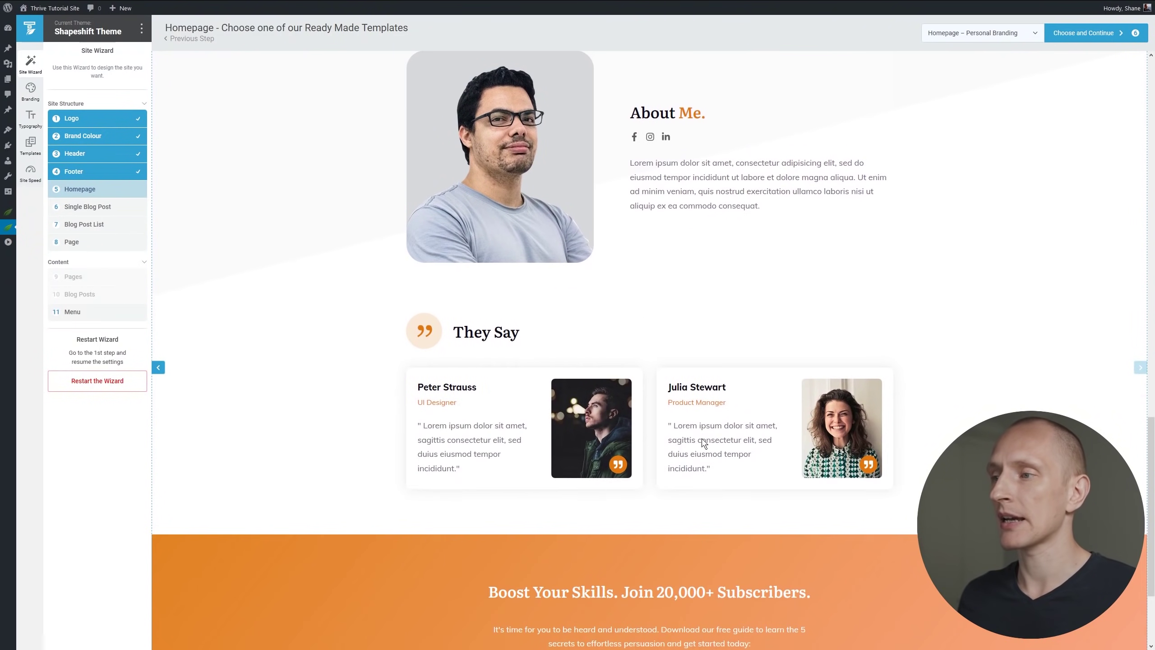
{"action": "scroll", "coordinate": [723, 419], "scroll_direction": "up", "scroll_amount": 15}
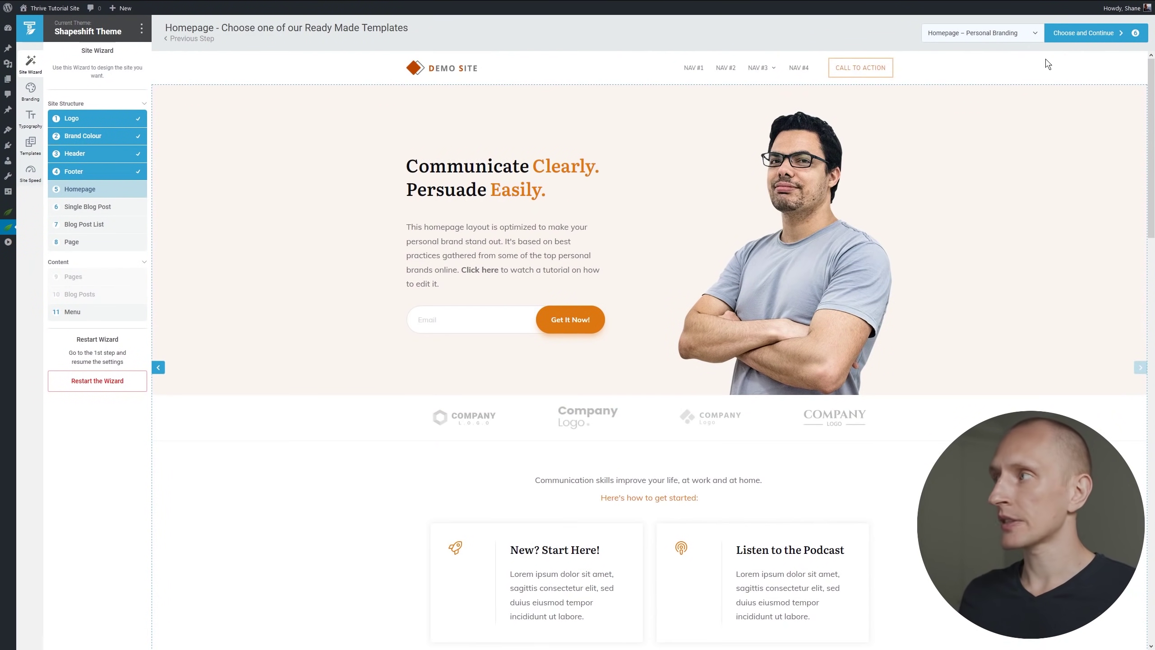
{"action": "left_click", "coordinate": [1077, 42]}
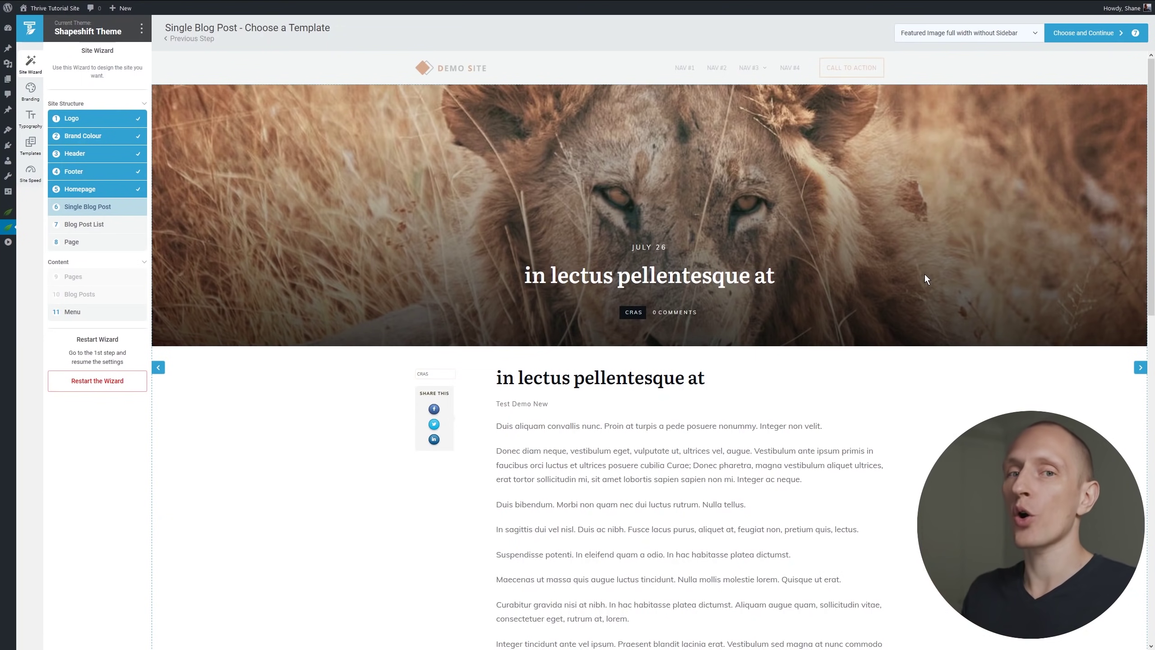
- Choose the single blog post template "Title Banner with Sidebar" and continue to the blog post list choice
{"action": "scroll", "coordinate": [857, 220], "scroll_direction": "down", "scroll_amount": 15}
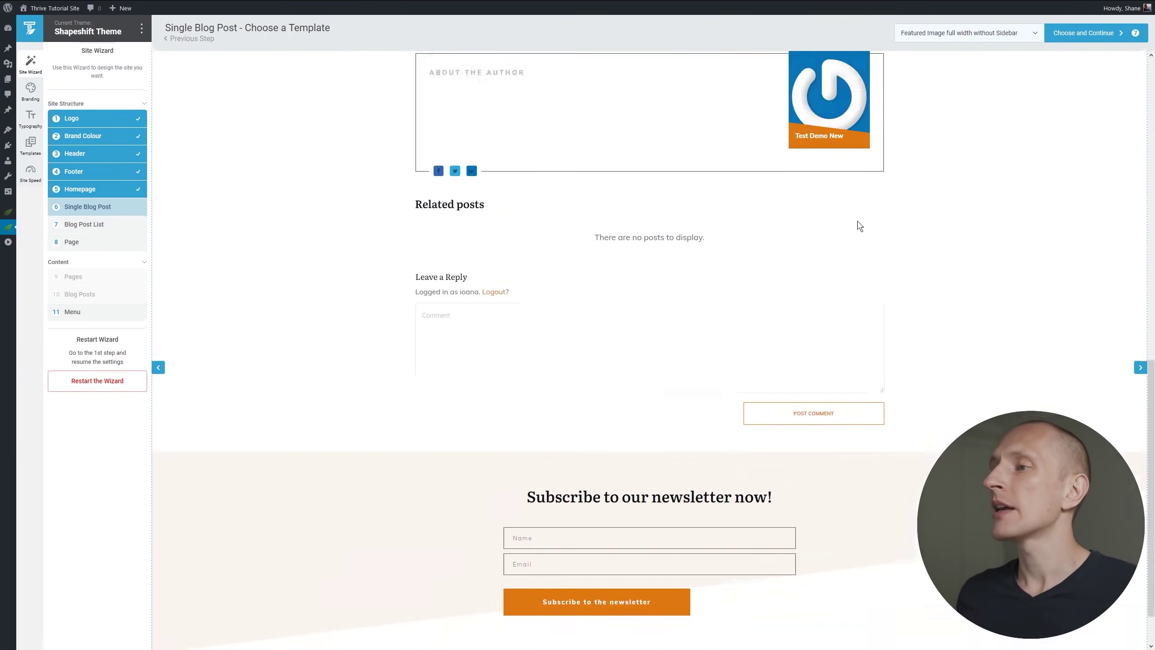
{"action": "scroll", "coordinate": [858, 220], "scroll_direction": "up", "scroll_amount": 15}
{"action": "scroll", "coordinate": [857, 220], "scroll_direction": "up", "scroll_amount": 1}
{"action": "scroll", "coordinate": [886, 115], "scroll_direction": "down", "scroll_amount": 1}
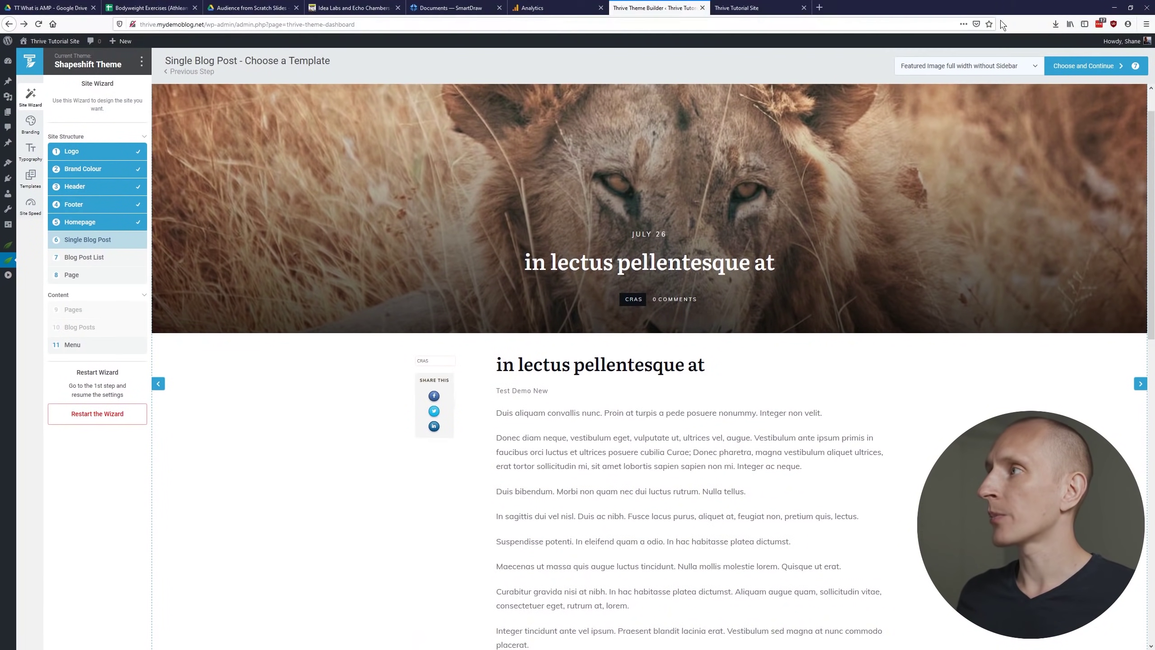
{"action": "left_click", "coordinate": [993, 33]}
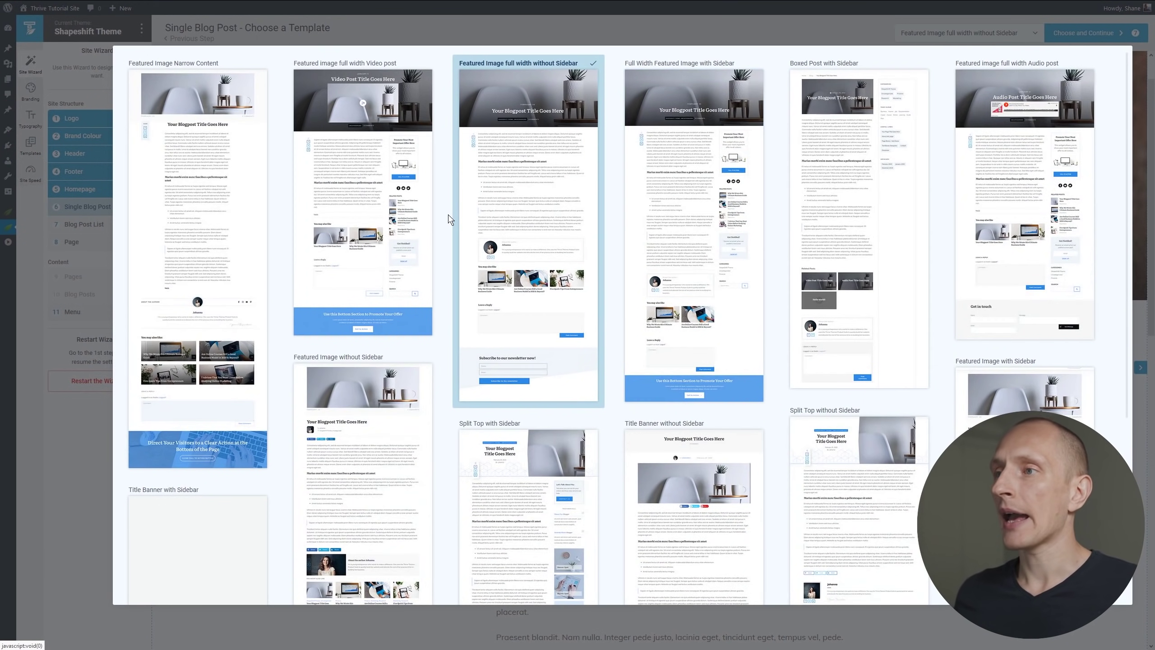
{"action": "scroll", "coordinate": [798, 195], "scroll_direction": "down", "scroll_amount": 4}
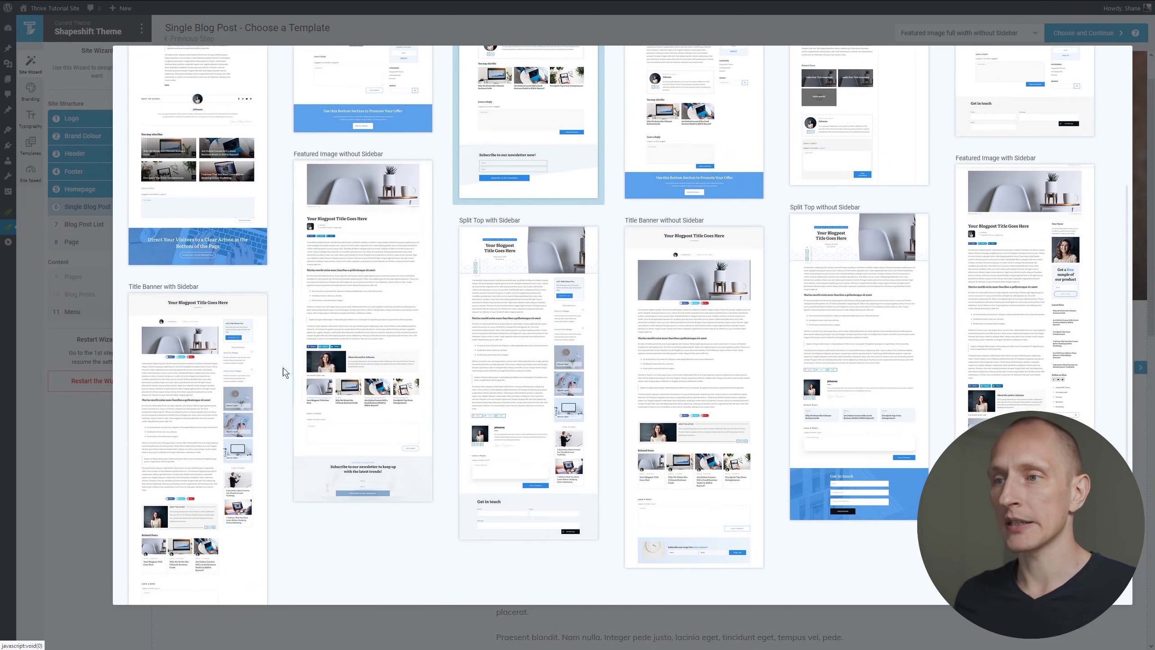
{"action": "left_click", "coordinate": [262, 491]}
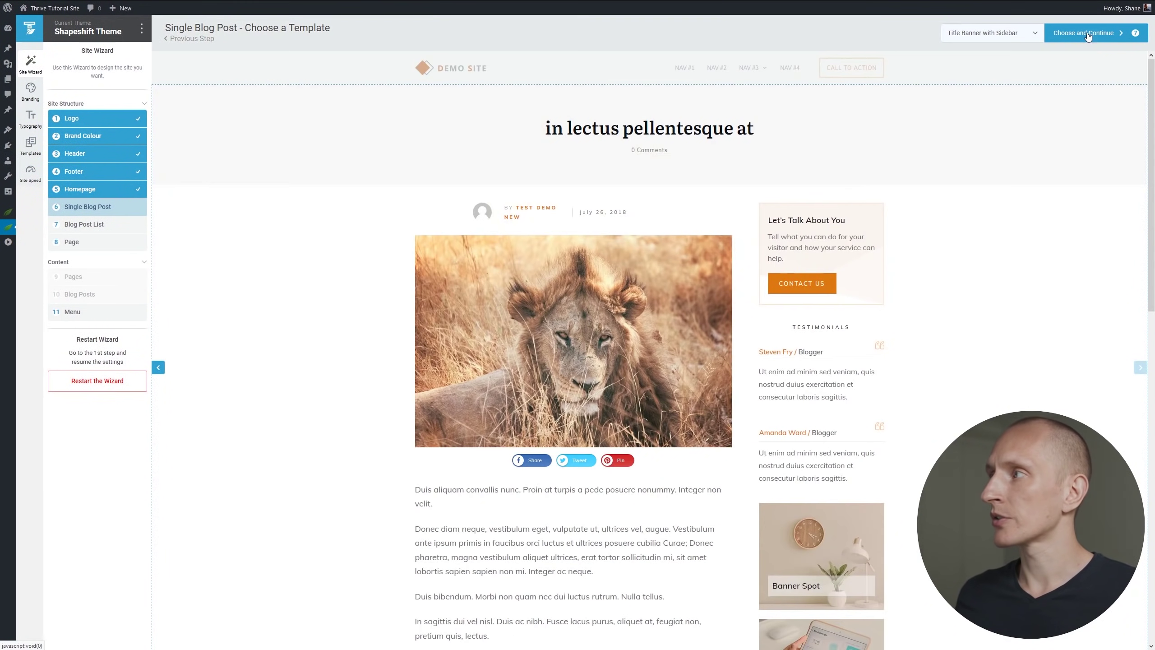
{"action": "left_click", "coordinate": [1089, 34]}
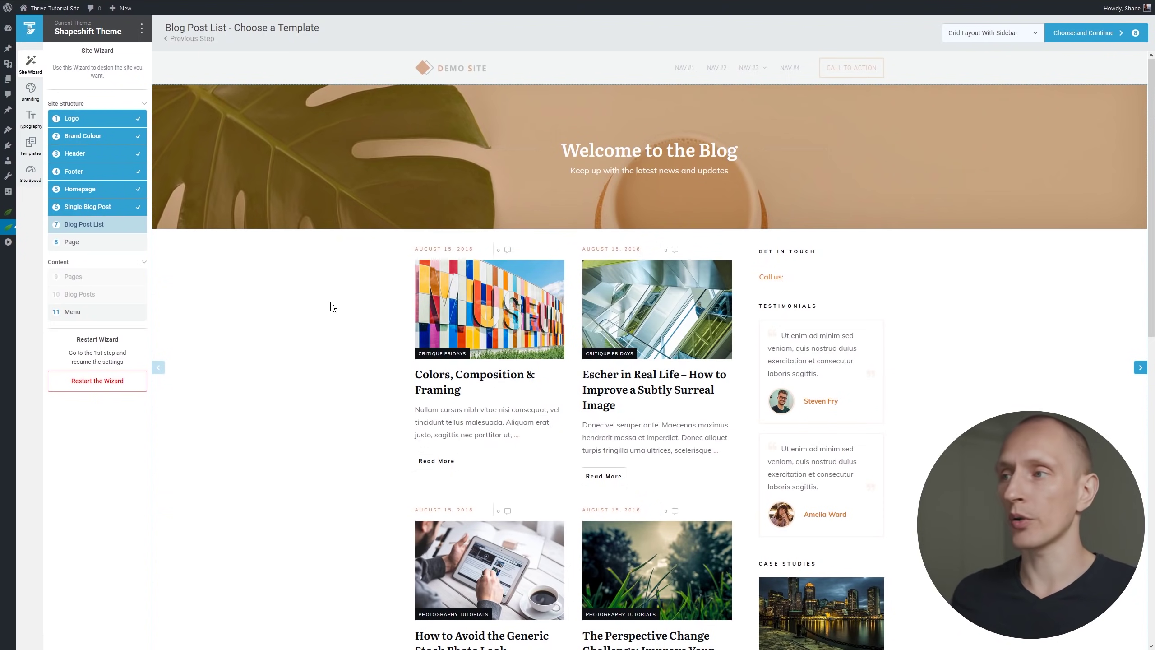
- Try the blog post list template "Grid Layout Without Sidebar" and look through its preview
{"action": "scroll", "coordinate": [332, 308], "scroll_direction": "down", "scroll_amount": 5}
{"action": "scroll", "coordinate": [740, 203], "scroll_direction": "up", "scroll_amount": 4}
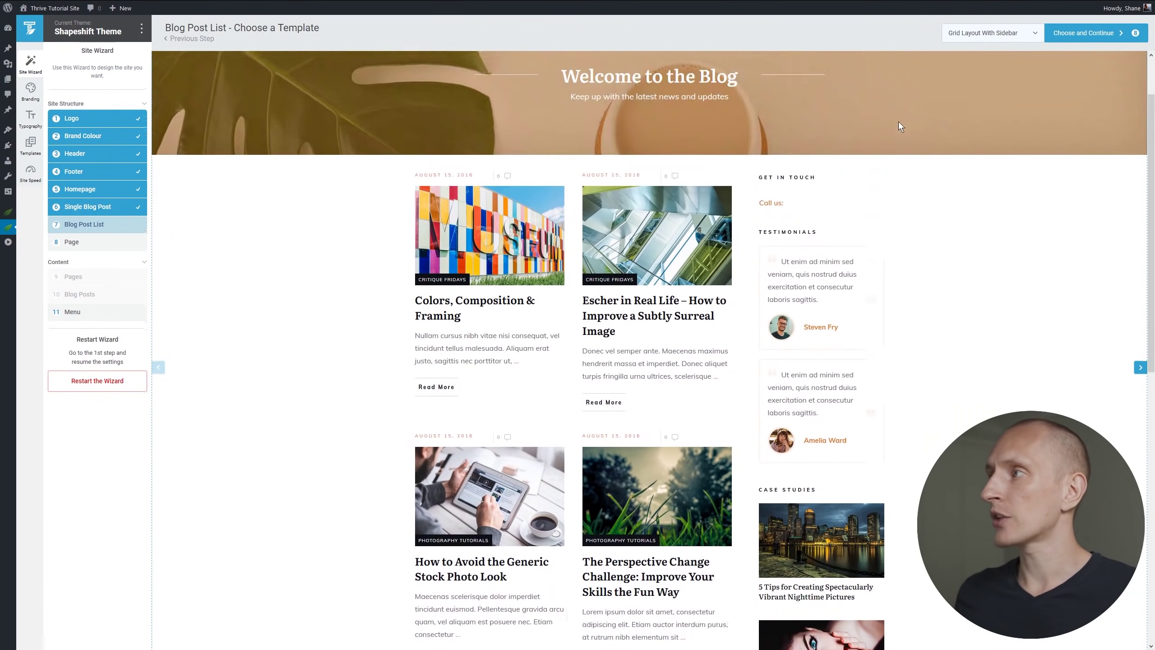
{"action": "left_click", "coordinate": [986, 34]}
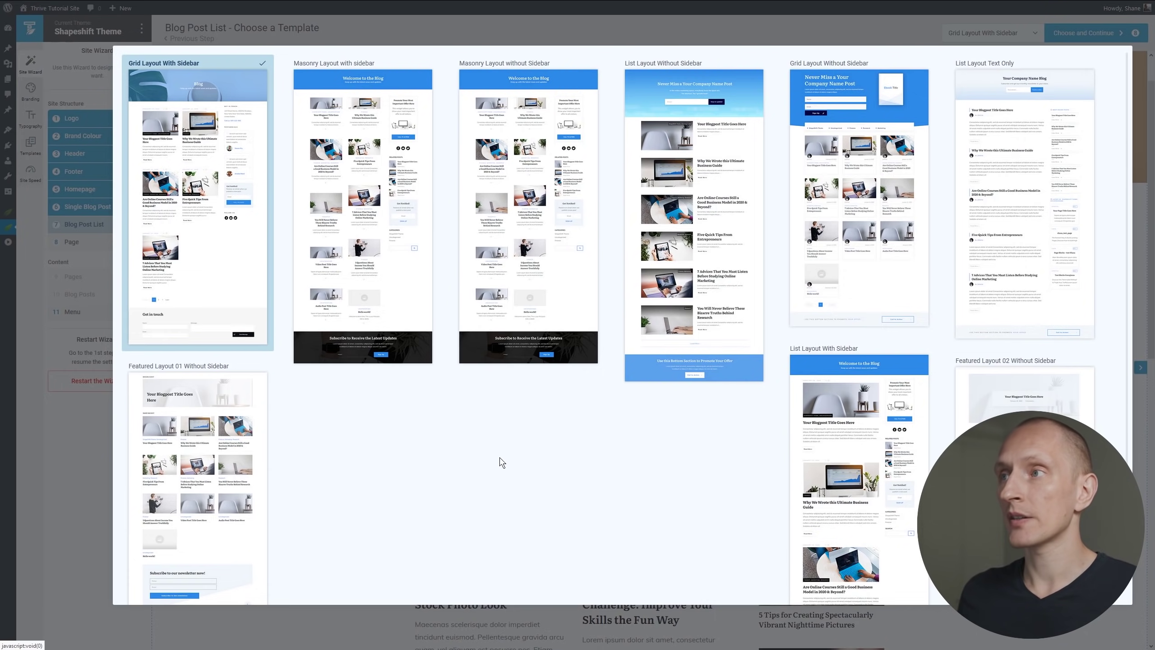
{"action": "left_click", "coordinate": [846, 196]}
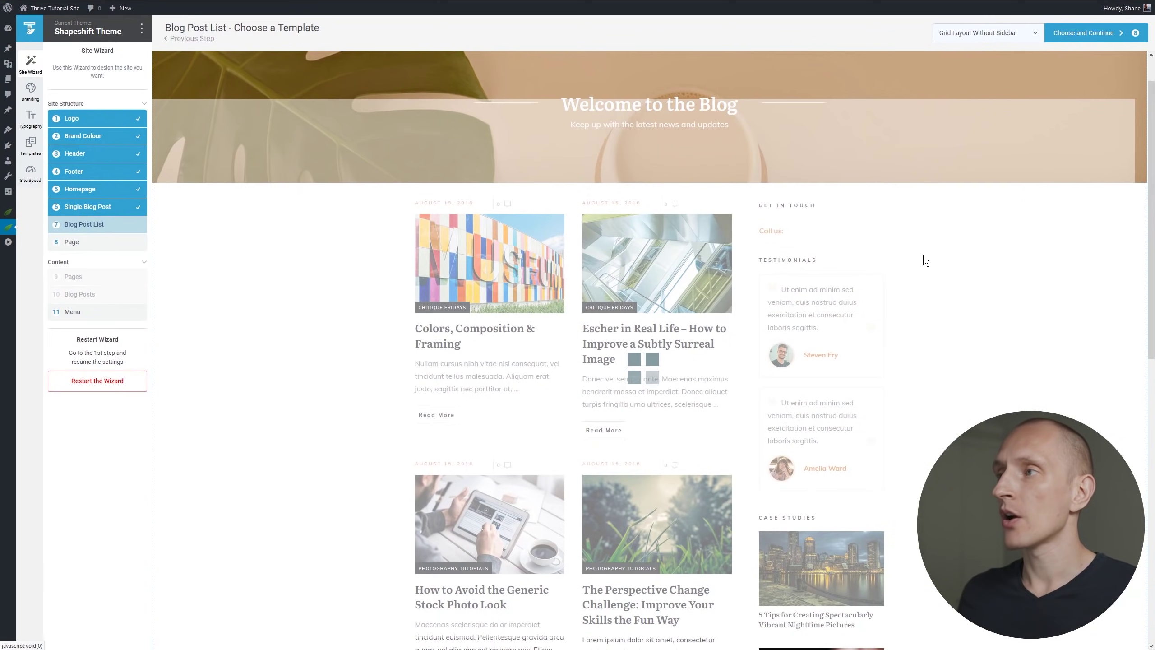
{"action": "scroll", "coordinate": [948, 296], "scroll_direction": "down", "scroll_amount": 5}
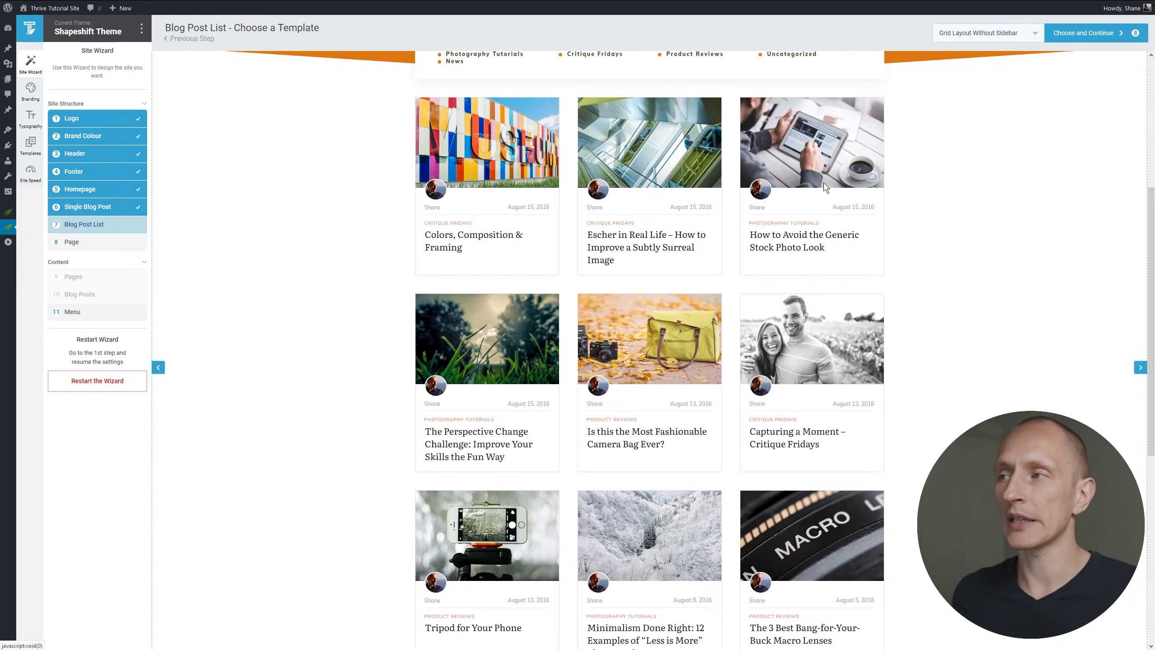
{"action": "scroll", "coordinate": [934, 99], "scroll_direction": "up", "scroll_amount": 5}
- Choose the blog post list template "List Layout With Sidebar", review its preview and continue to the page template choice
{"action": "left_click", "coordinate": [990, 34]}
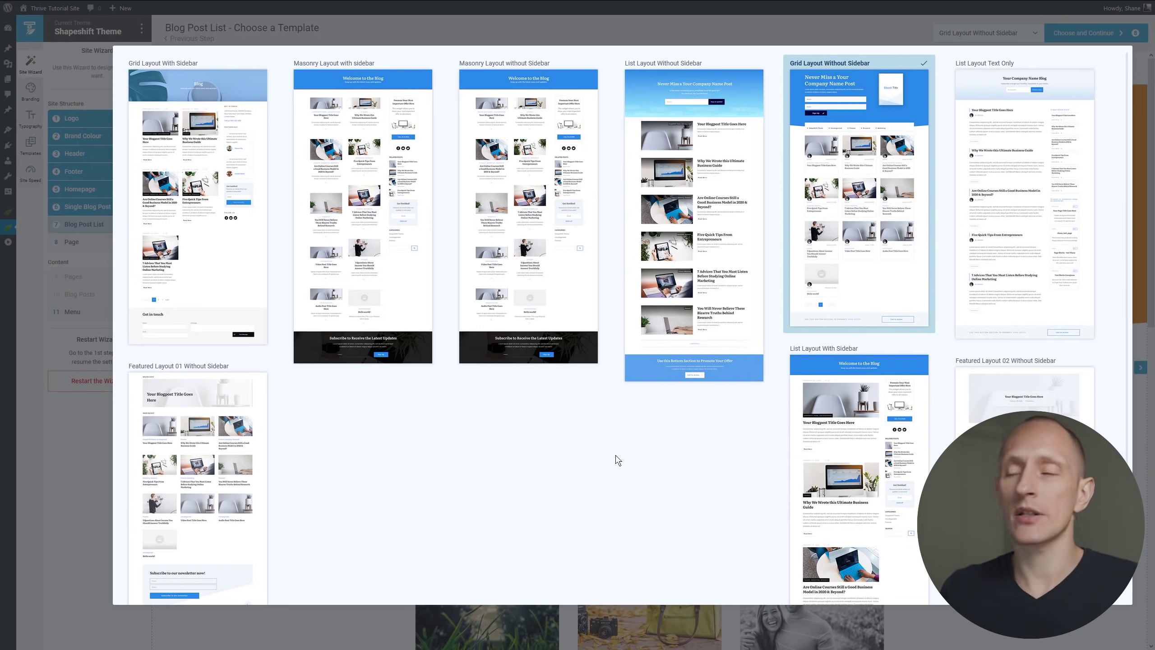
{"action": "left_click", "coordinate": [807, 412]}
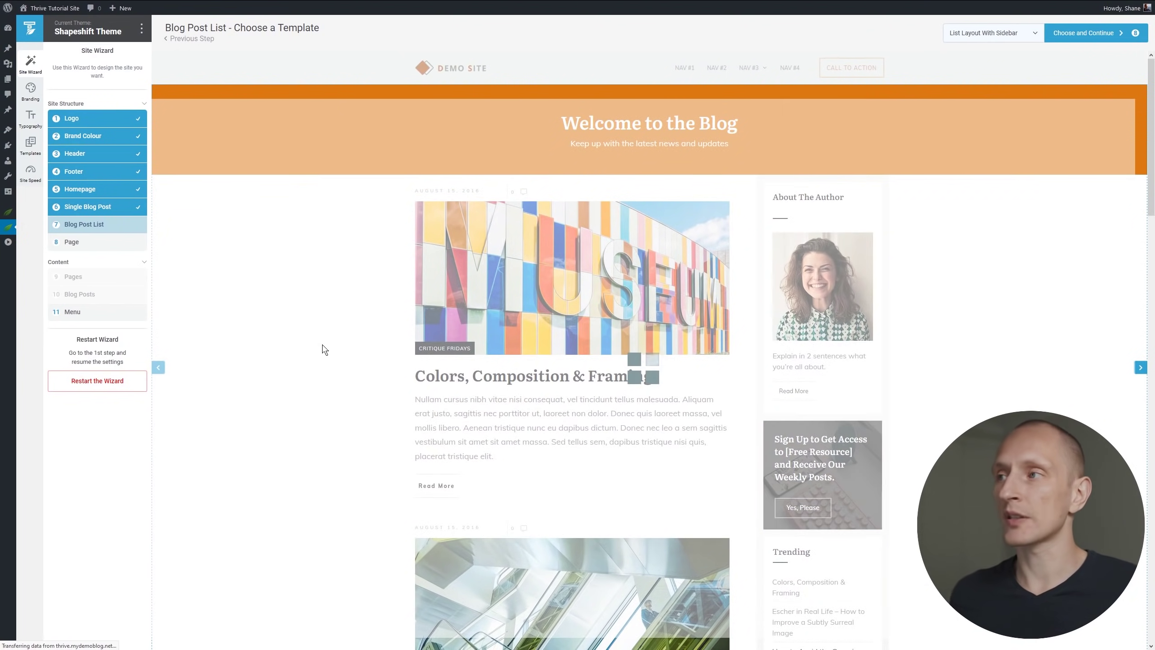
{"action": "scroll", "coordinate": [647, 378], "scroll_direction": "down", "scroll_amount": 12}
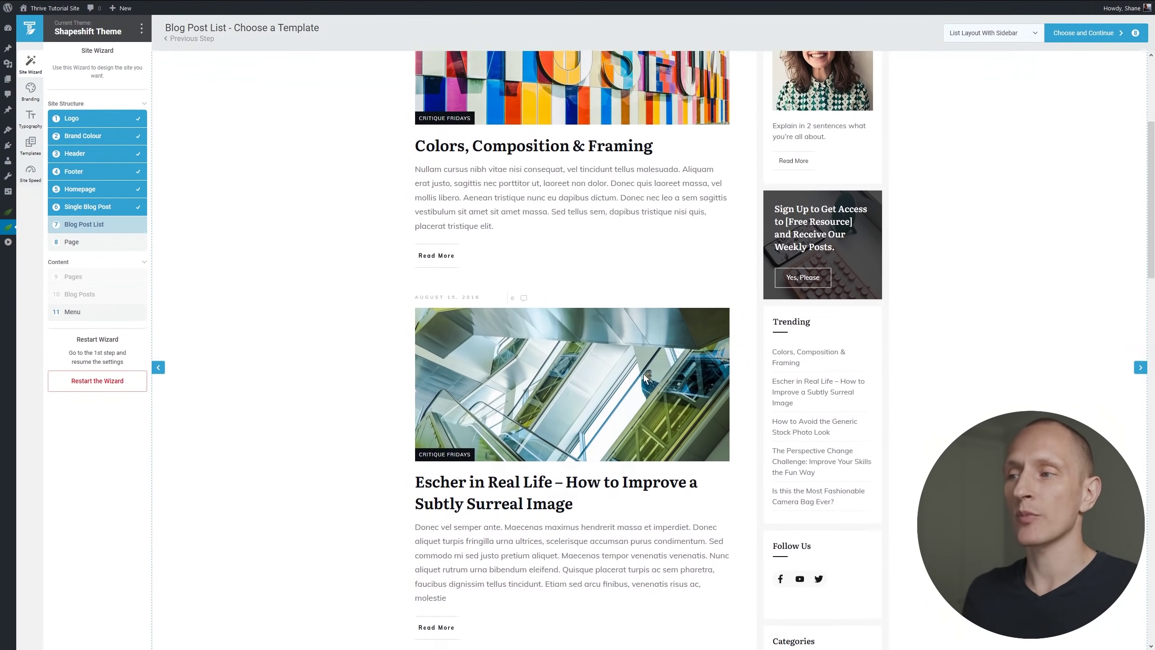
{"action": "scroll", "coordinate": [645, 377], "scroll_direction": "down", "scroll_amount": 3}
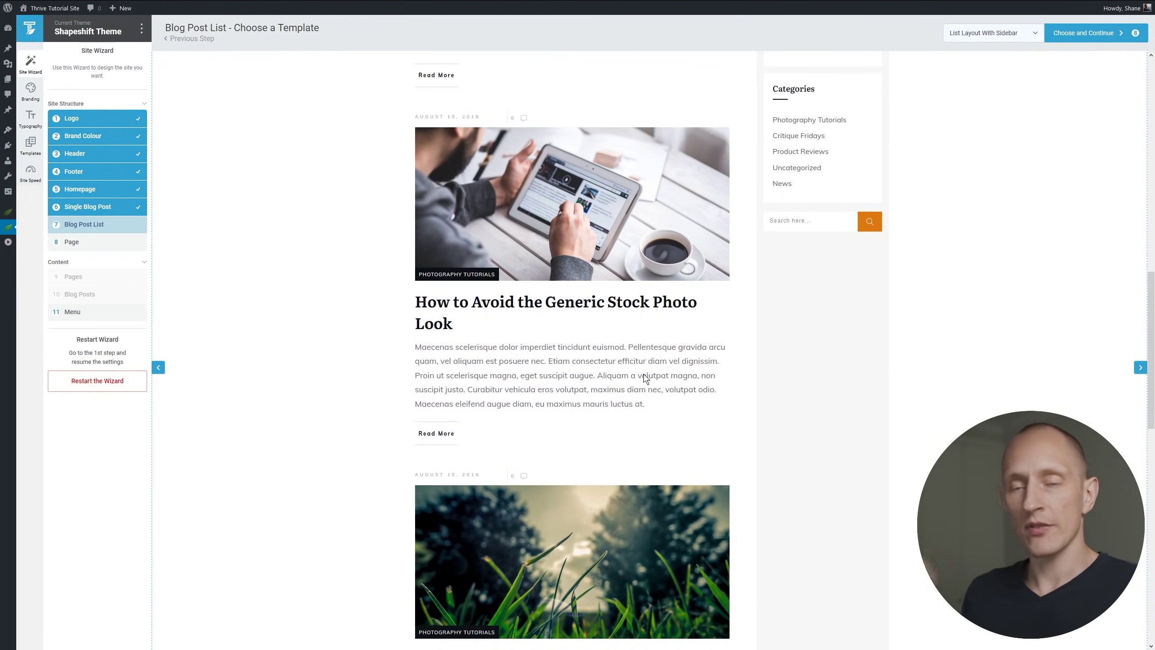
{"action": "scroll", "coordinate": [645, 378], "scroll_direction": "up", "scroll_amount": 15}
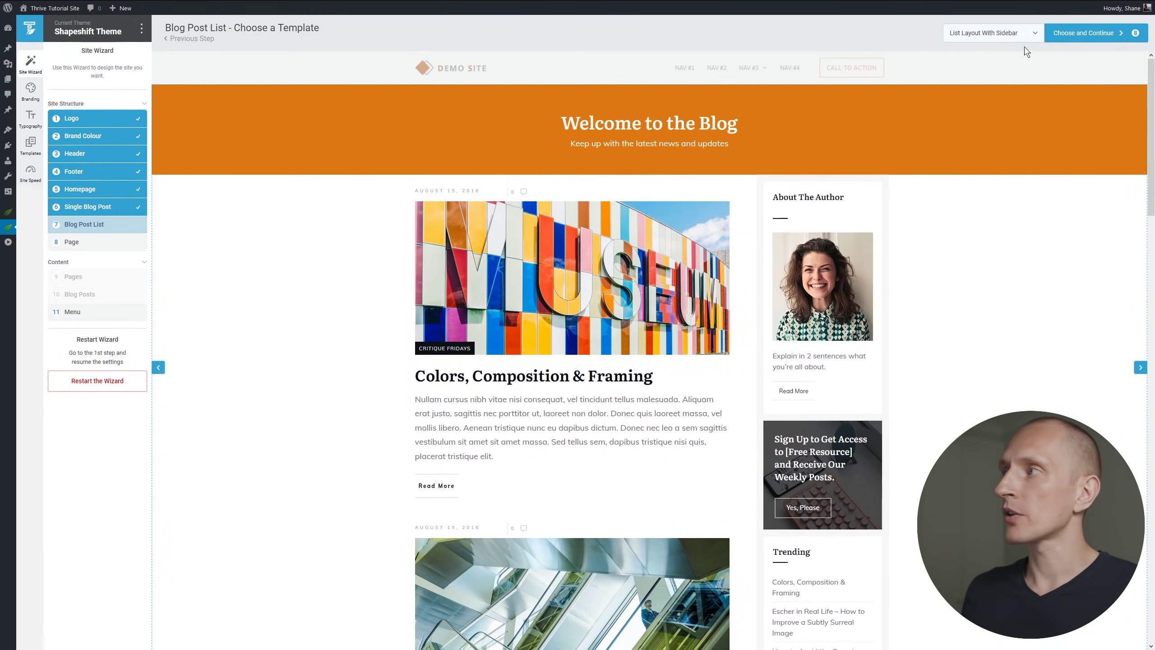
{"action": "left_click", "coordinate": [1075, 36]}
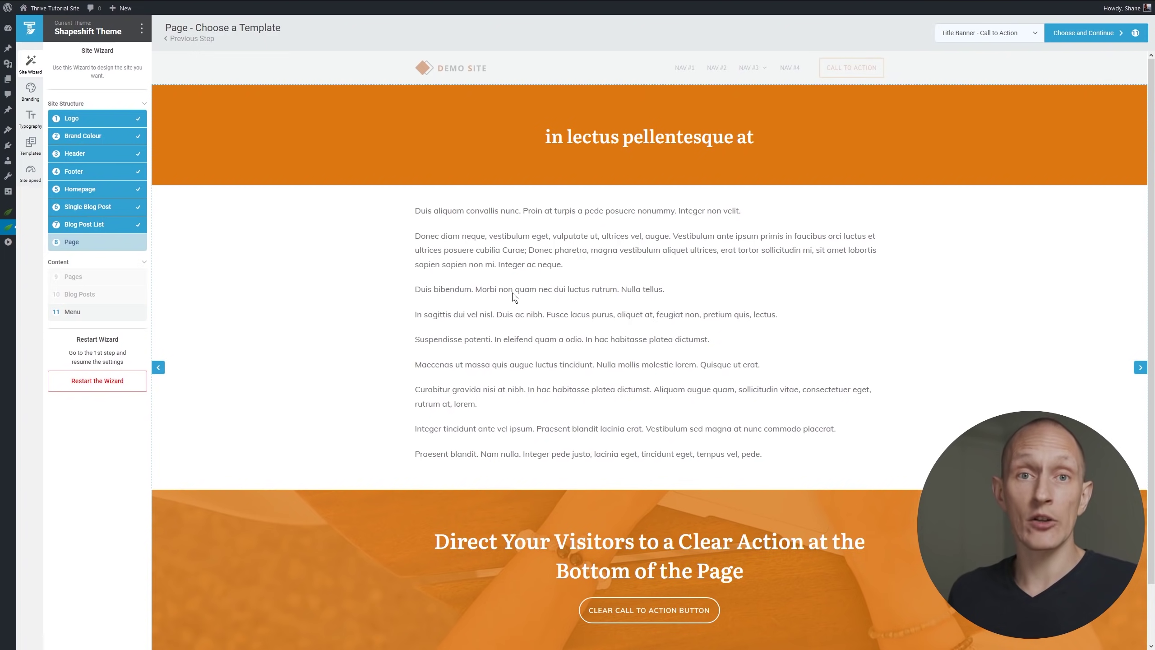
- Choose the page template "Blank Page" and complete the wizard without choosing a menu
{"action": "left_click", "coordinate": [954, 42]}
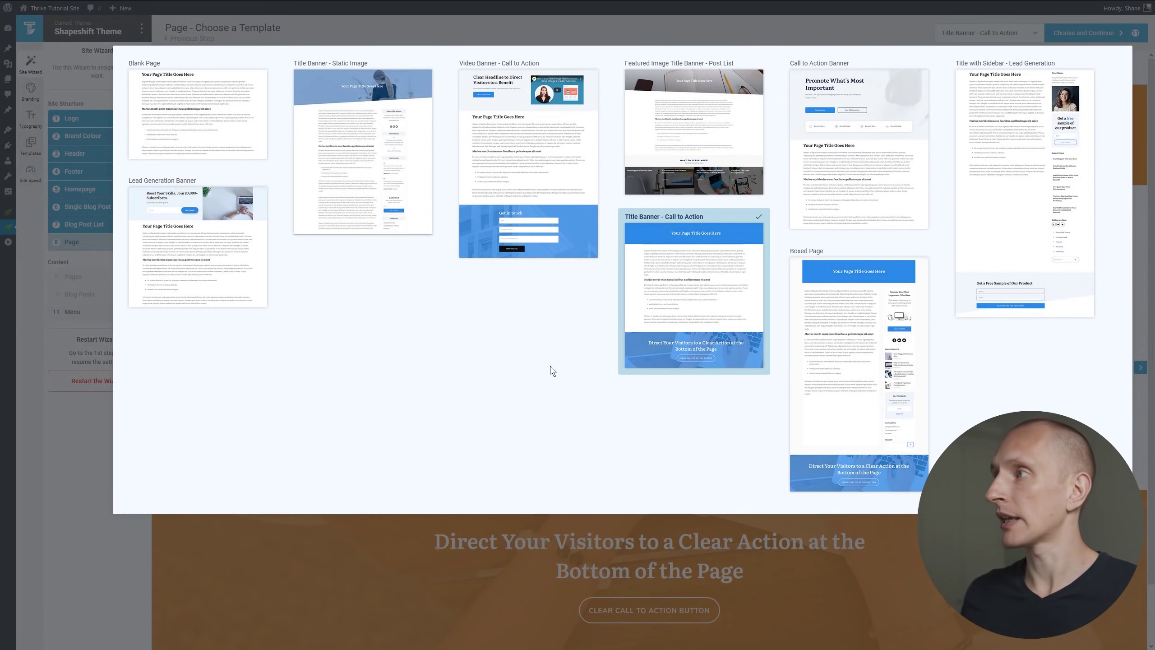
{"action": "left_click", "coordinate": [186, 118]}
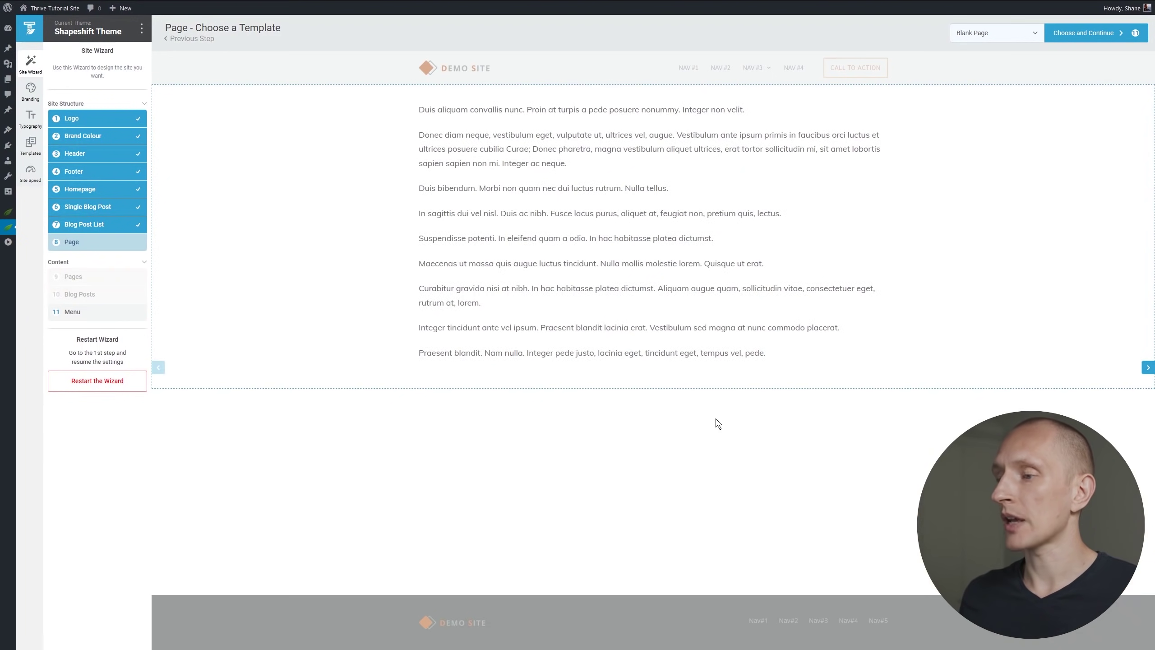
{"action": "left_click", "coordinate": [1083, 36]}
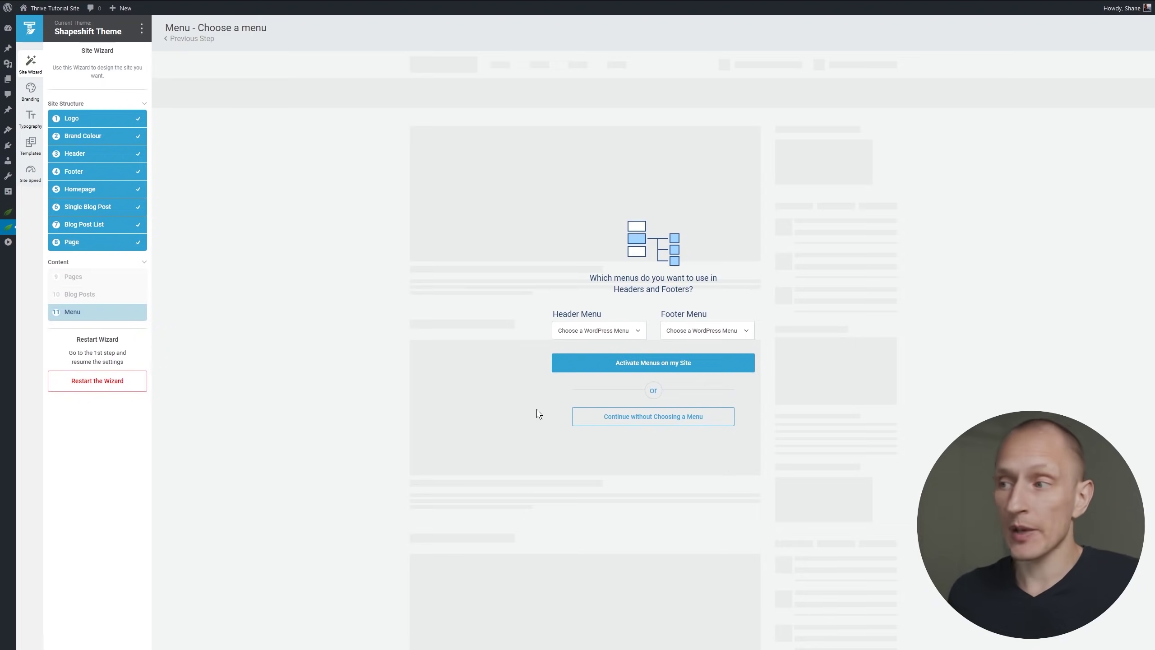
{"action": "left_click", "coordinate": [626, 424]}
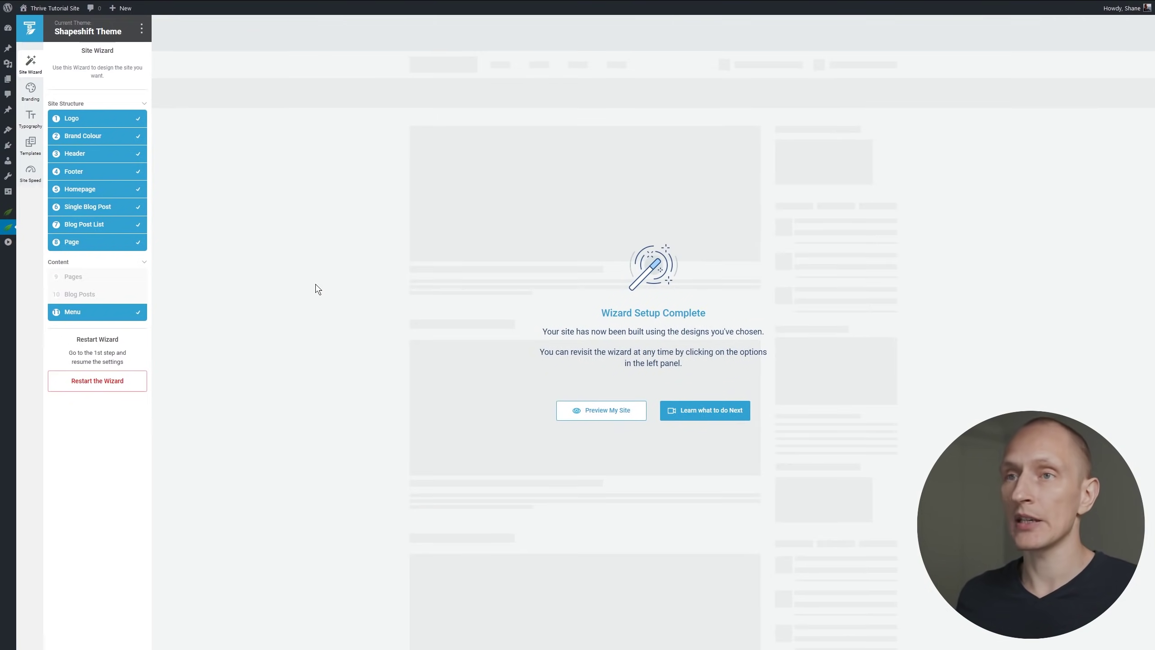
- View the site's live homepage from the hero section down past the testimonials
{"action": "mouse_move", "coordinate": [64, 13]}
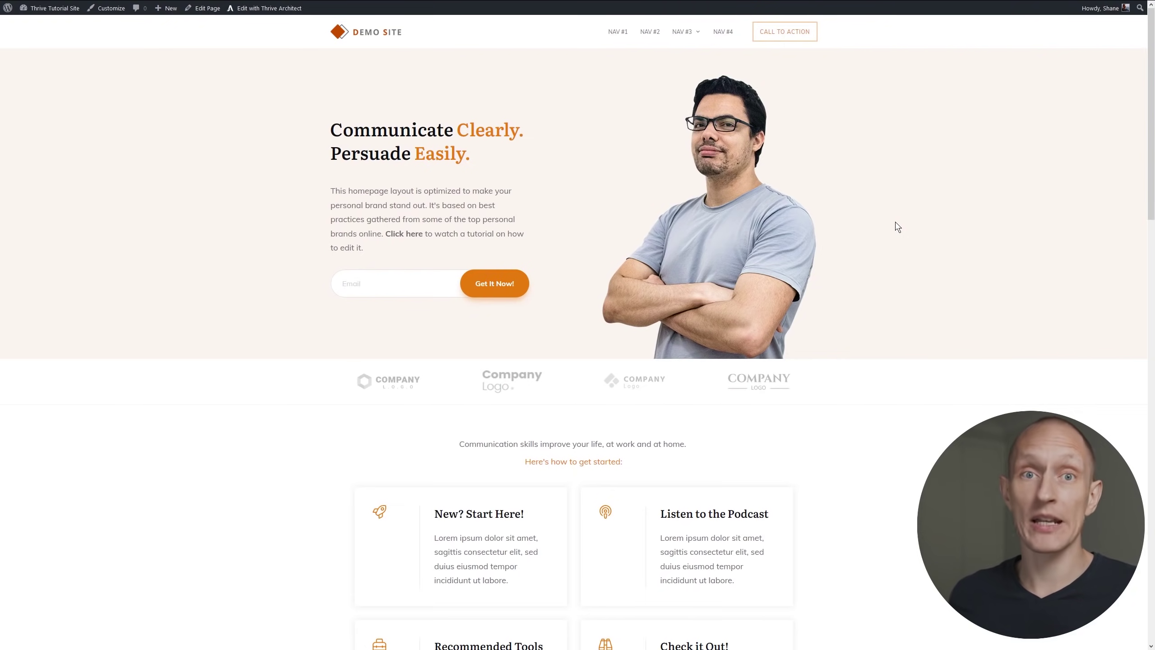
{"action": "scroll", "coordinate": [878, 221], "scroll_direction": "down", "scroll_amount": 20}
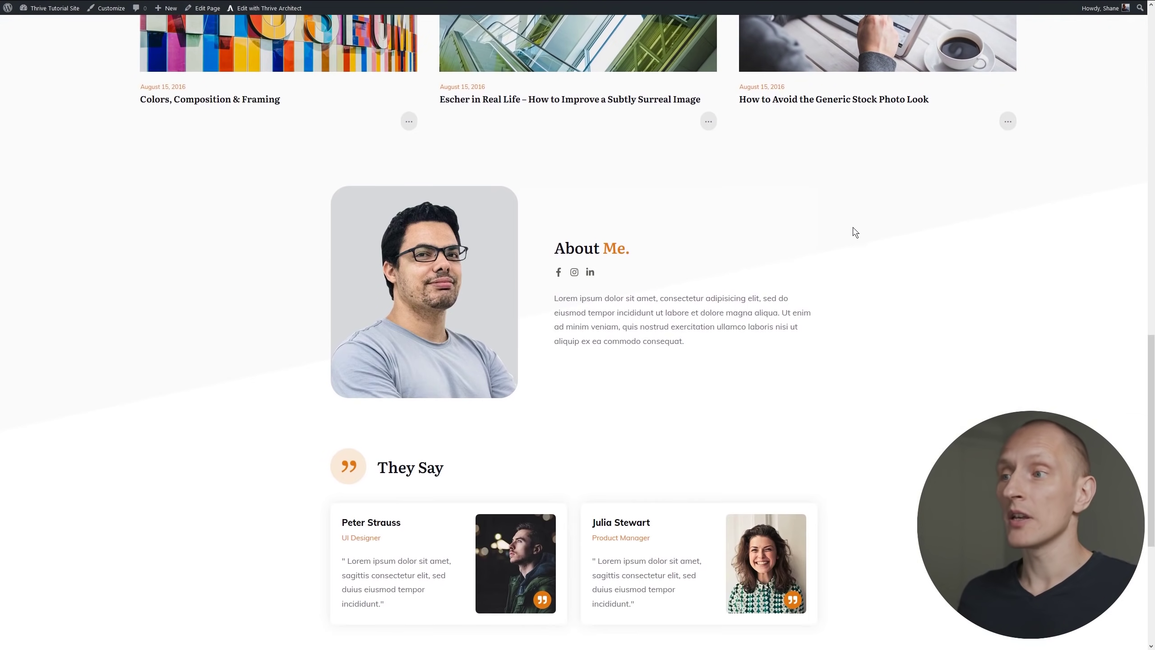
{"action": "scroll", "coordinate": [604, 270], "scroll_direction": "down", "scroll_amount": 5}
{"action": "scroll", "coordinate": [606, 264], "scroll_direction": "up", "scroll_amount": 20}
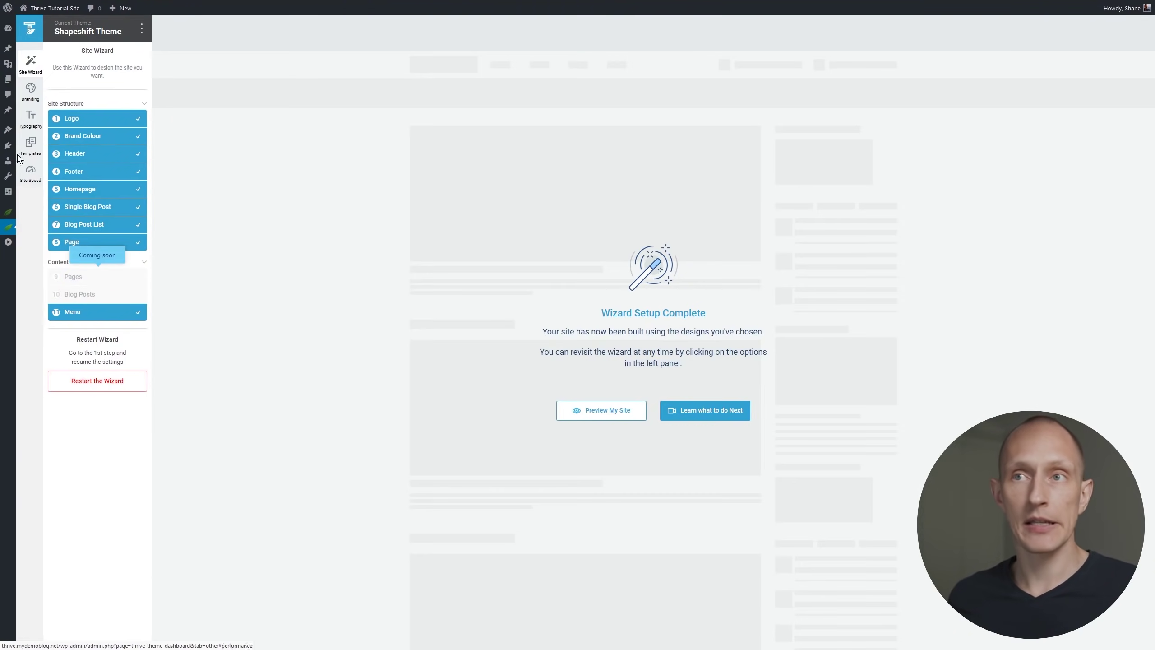
- Open the theme's logo branding settings and inspect the logo in the blog preview's footer
{"action": "left_click", "coordinate": [31, 93]}
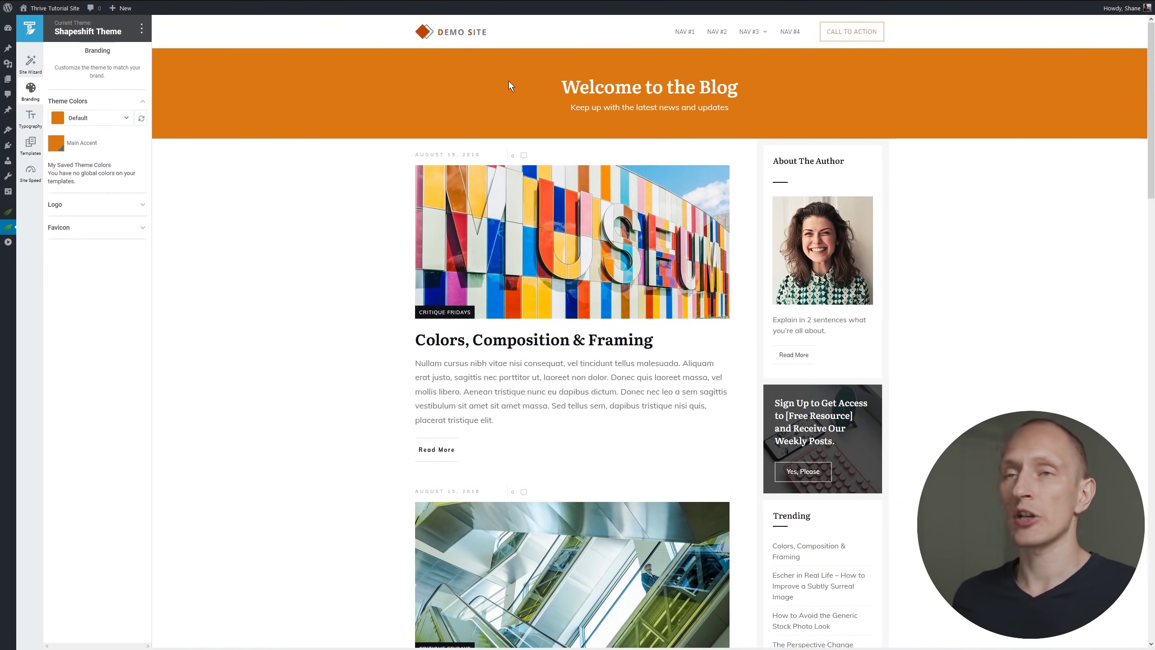
{"action": "left_click", "coordinate": [76, 205]}
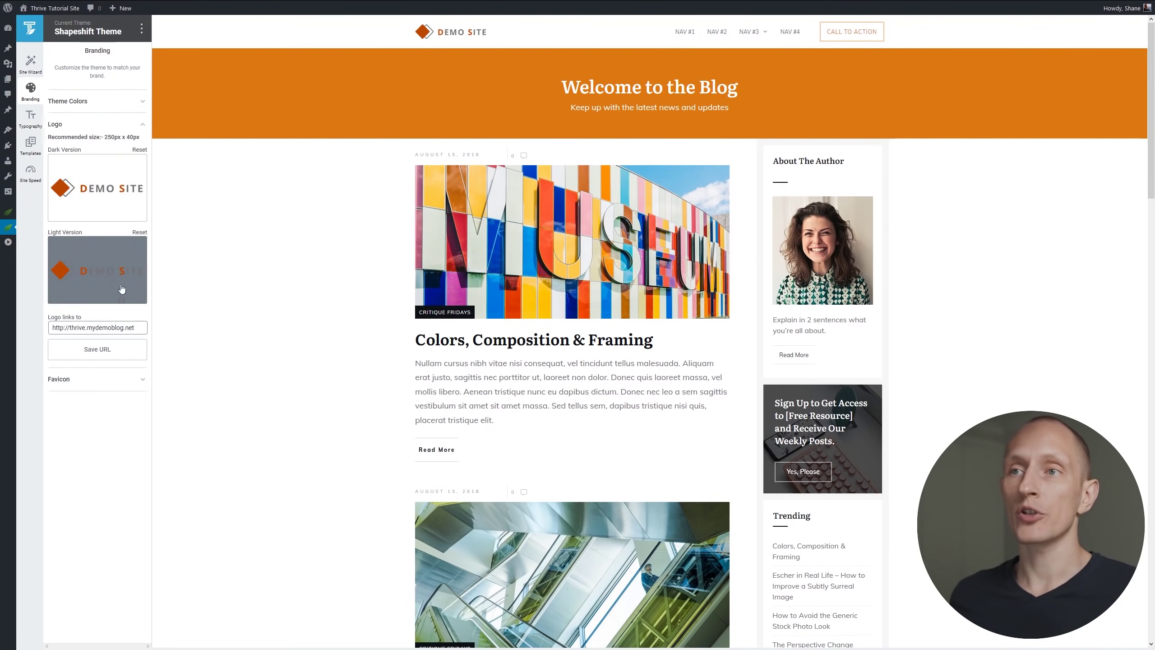
{"action": "scroll", "coordinate": [281, 326], "scroll_direction": "down", "scroll_amount": 8}
{"action": "scroll", "coordinate": [280, 326], "scroll_direction": "down", "scroll_amount": 20}
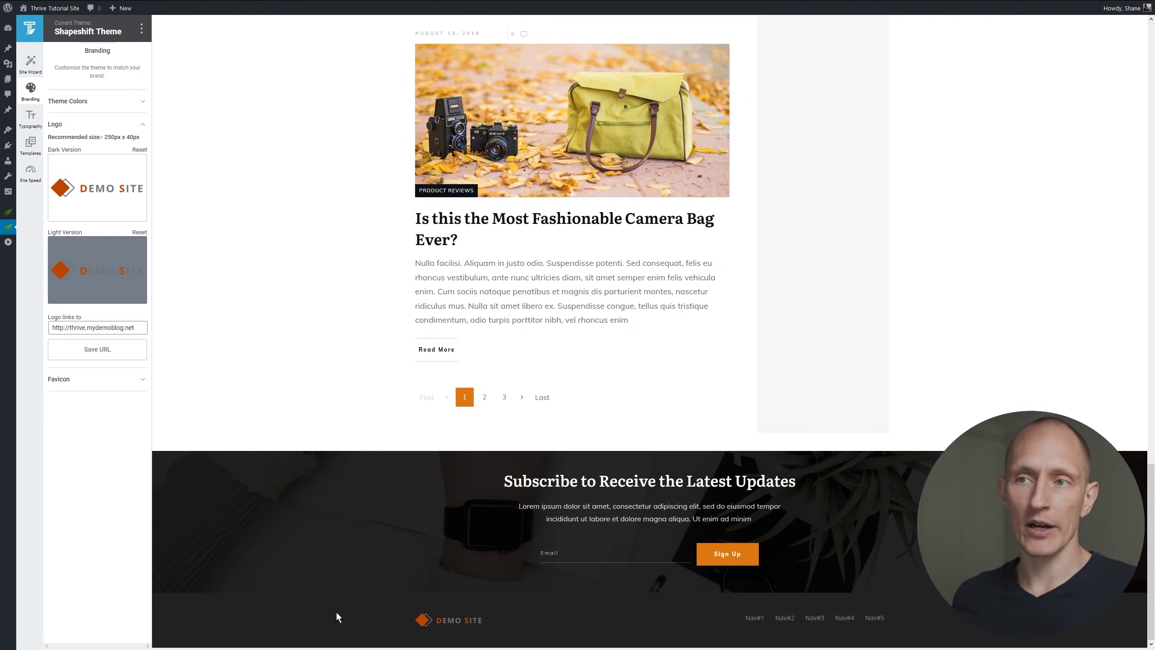
{"action": "scroll", "coordinate": [221, 226], "scroll_direction": "up", "scroll_amount": 20}
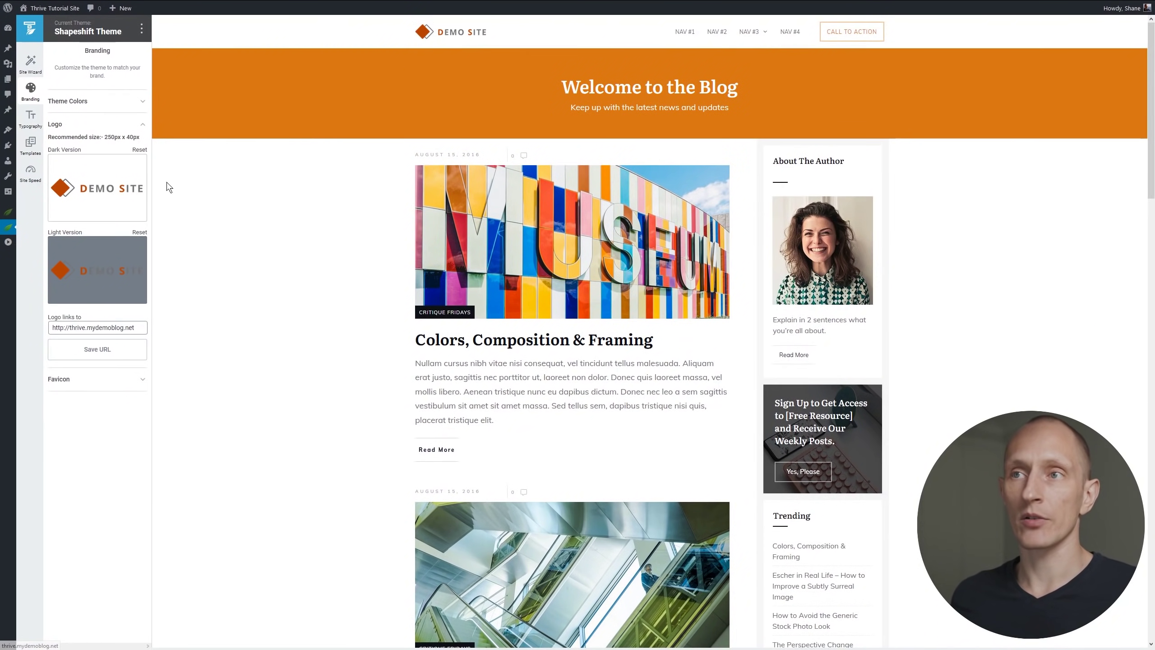
- Set the light version of the logo to demosite-logo2-white.png from the media library and check it in the footer
{"action": "left_click", "coordinate": [104, 273]}
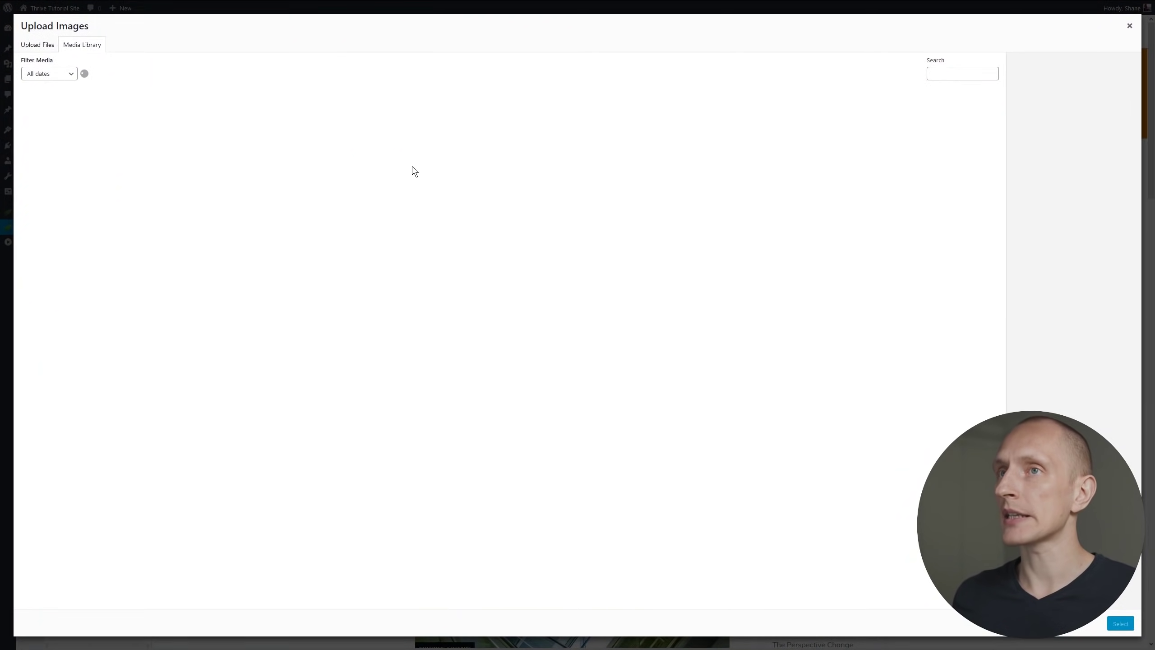
{"action": "left_click", "coordinate": [218, 132]}
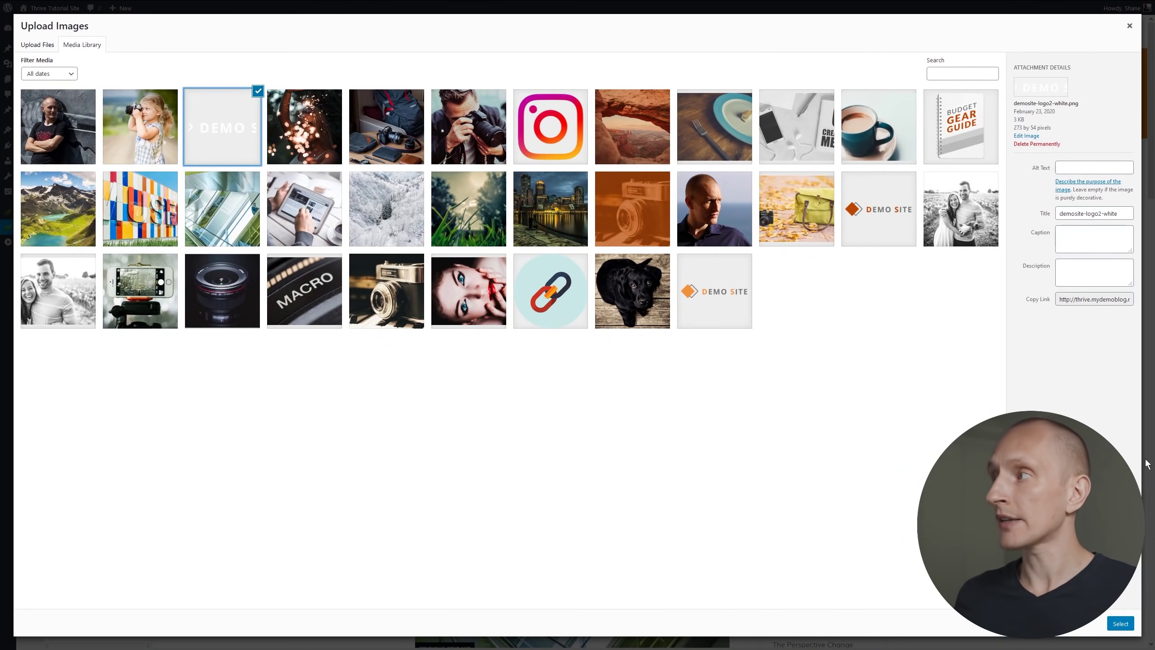
{"action": "left_click", "coordinate": [1122, 622]}
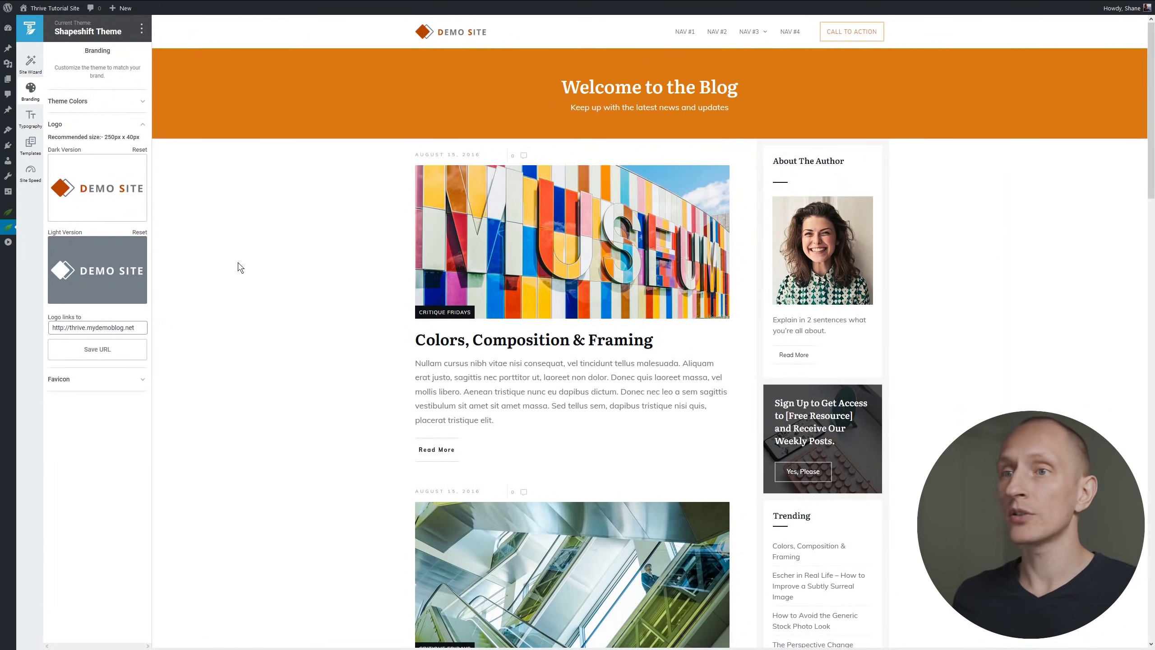
{"action": "scroll", "coordinate": [280, 253], "scroll_direction": "down", "scroll_amount": 10}
{"action": "scroll", "coordinate": [280, 253], "scroll_direction": "down", "scroll_amount": 20}
{"action": "scroll", "coordinate": [280, 252], "scroll_direction": "up", "scroll_amount": 20}
{"action": "scroll", "coordinate": [280, 252], "scroll_direction": "down", "scroll_amount": 10}
{"action": "scroll", "coordinate": [280, 252], "scroll_direction": "down", "scroll_amount": 10}
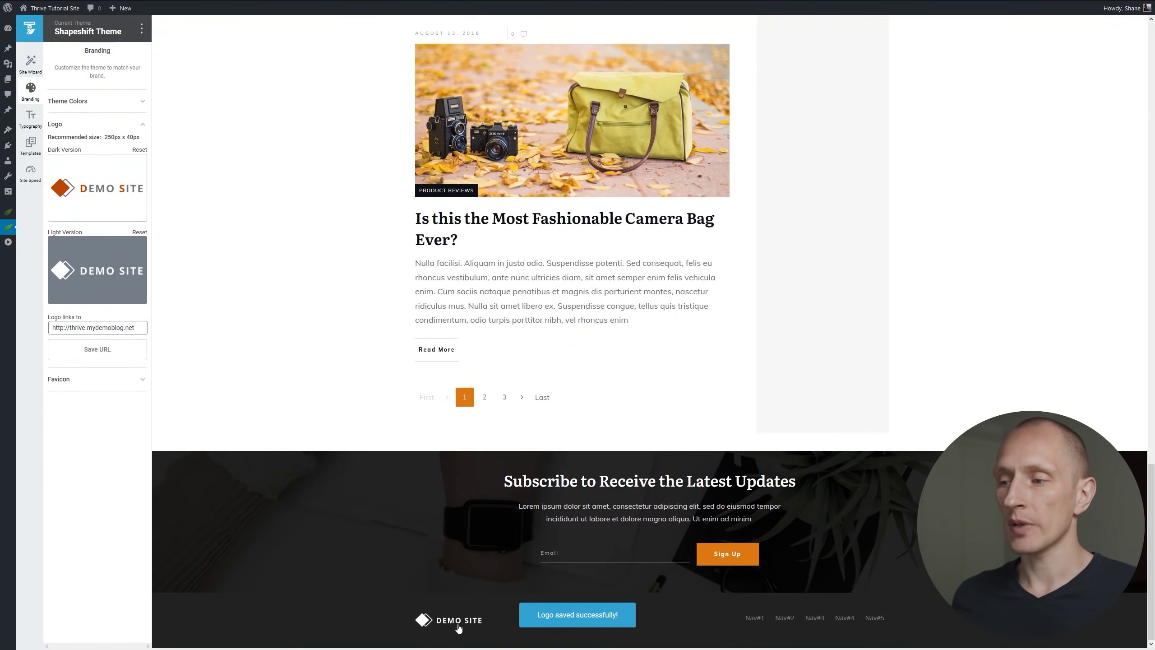
{"action": "scroll", "coordinate": [236, 259], "scroll_direction": "up", "scroll_amount": 20}
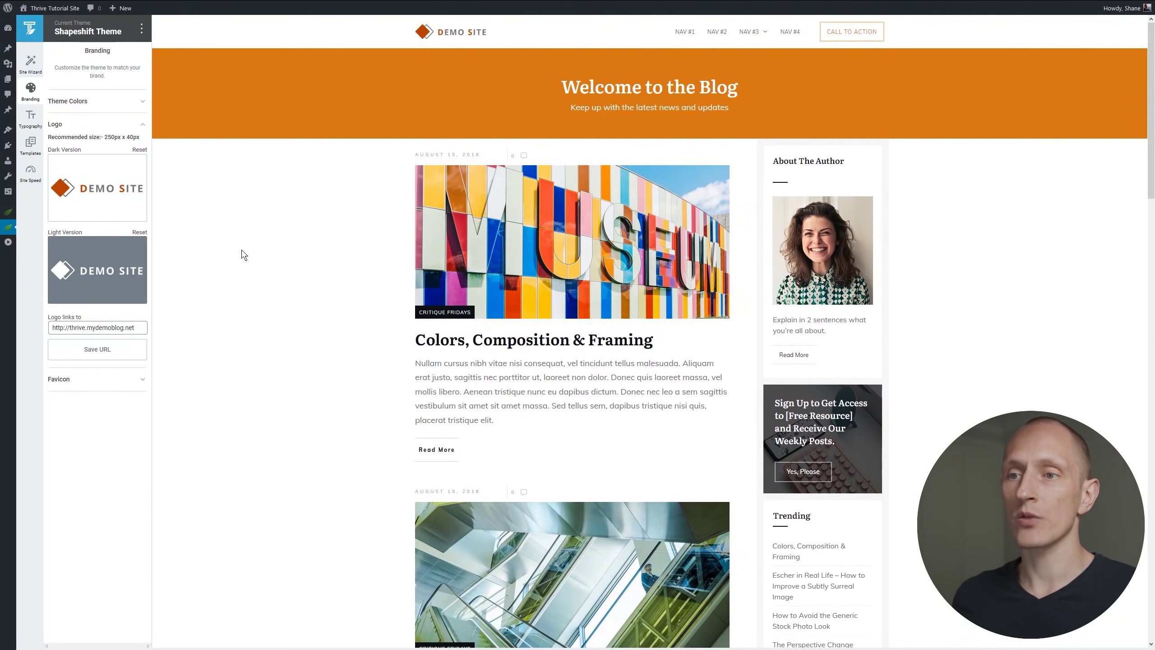
- Look at the favicon setting, then expand the Default Typography set and open it for editing
{"action": "left_click", "coordinate": [119, 380]}
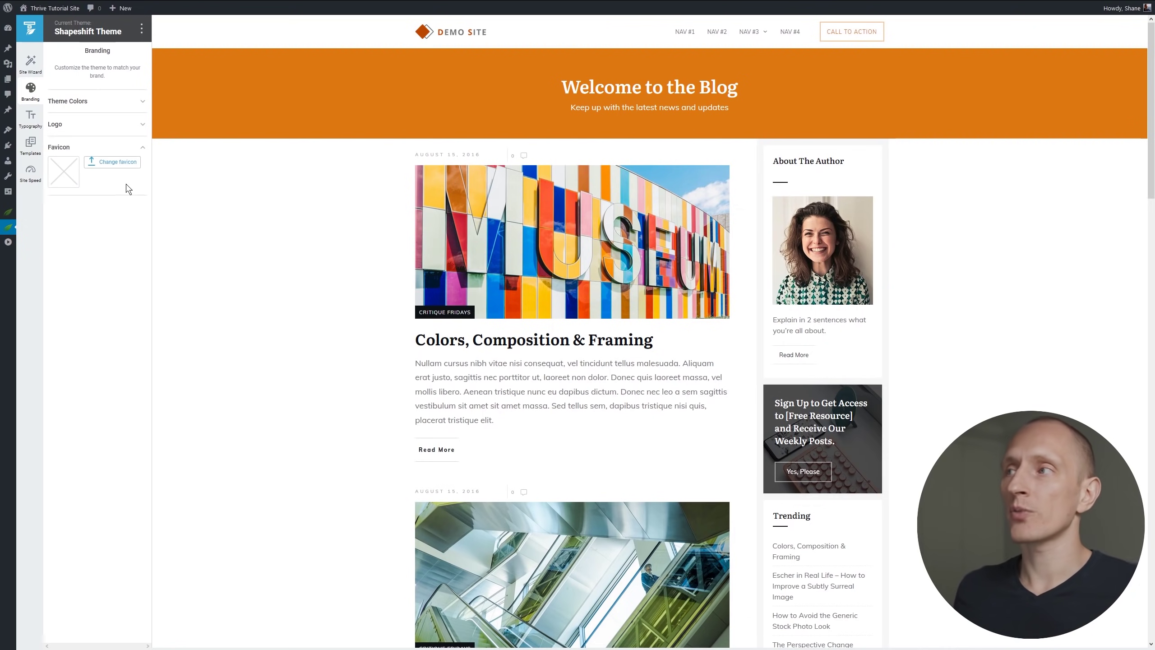
{"action": "left_click", "coordinate": [27, 122]}
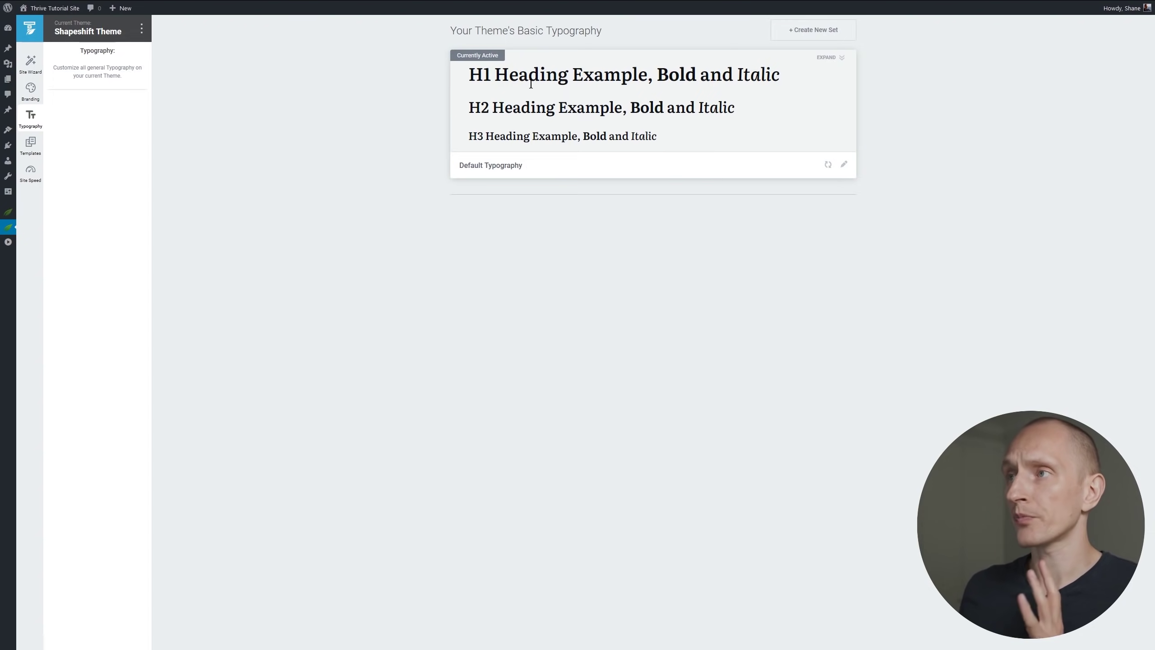
{"action": "left_click", "coordinate": [826, 57]}
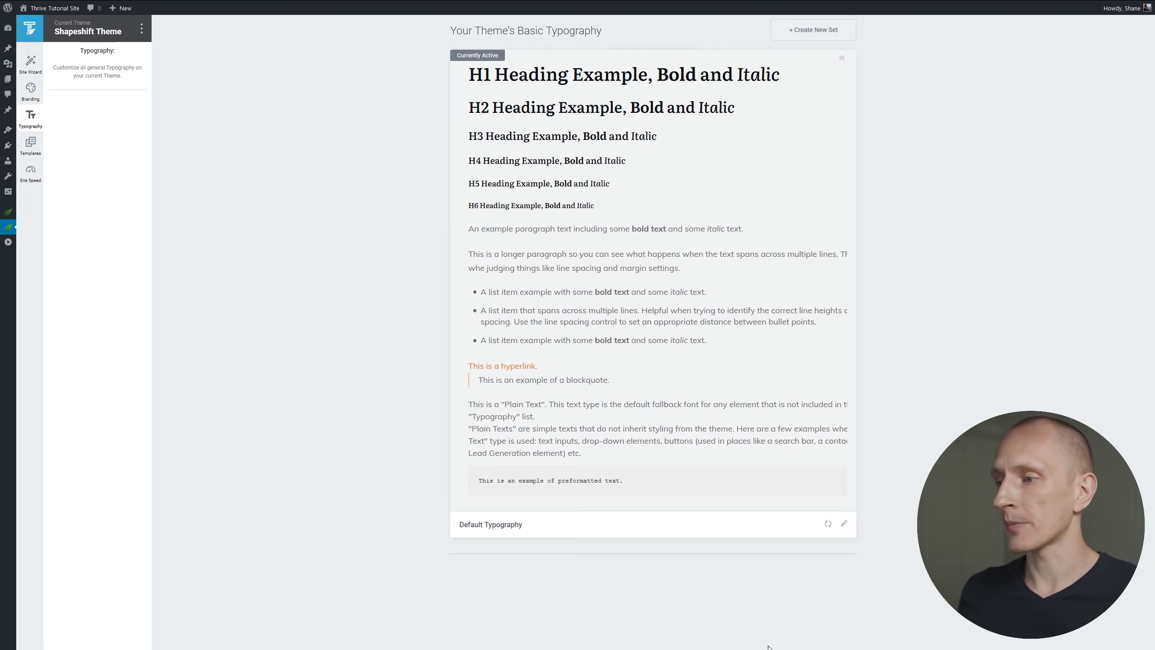
{"action": "left_click", "coordinate": [844, 523]}
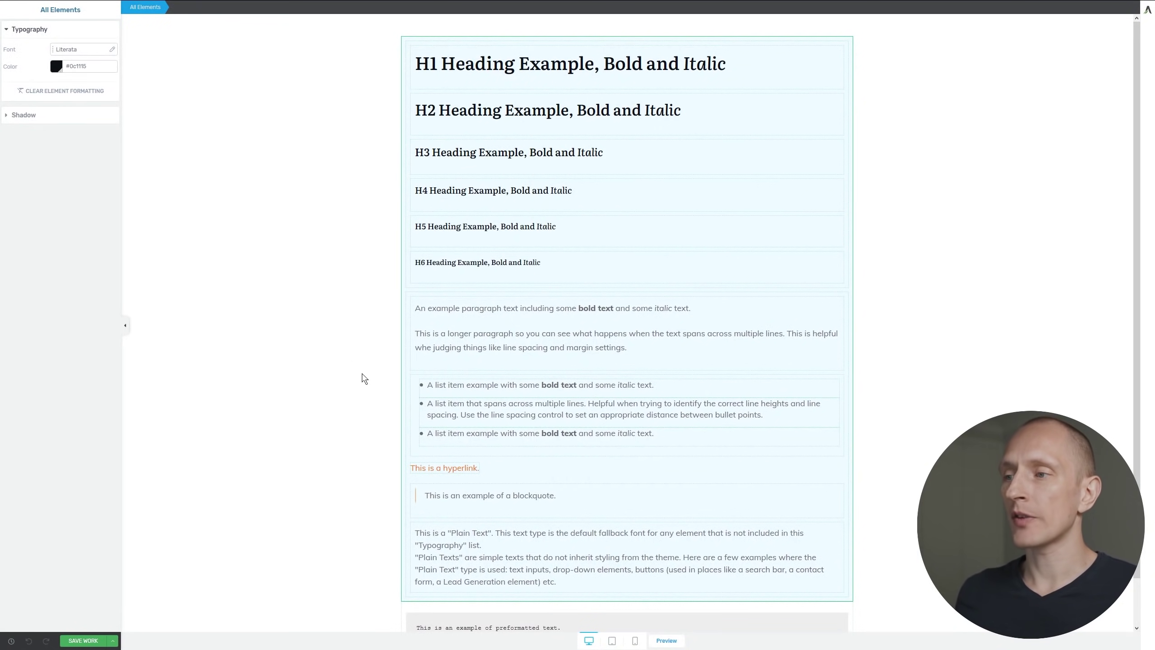
- Examine the typography options for Heading 1, paragraph text, all headings and all elements
{"action": "left_click", "coordinate": [438, 336]}
{"action": "left_click", "coordinate": [547, 86]}
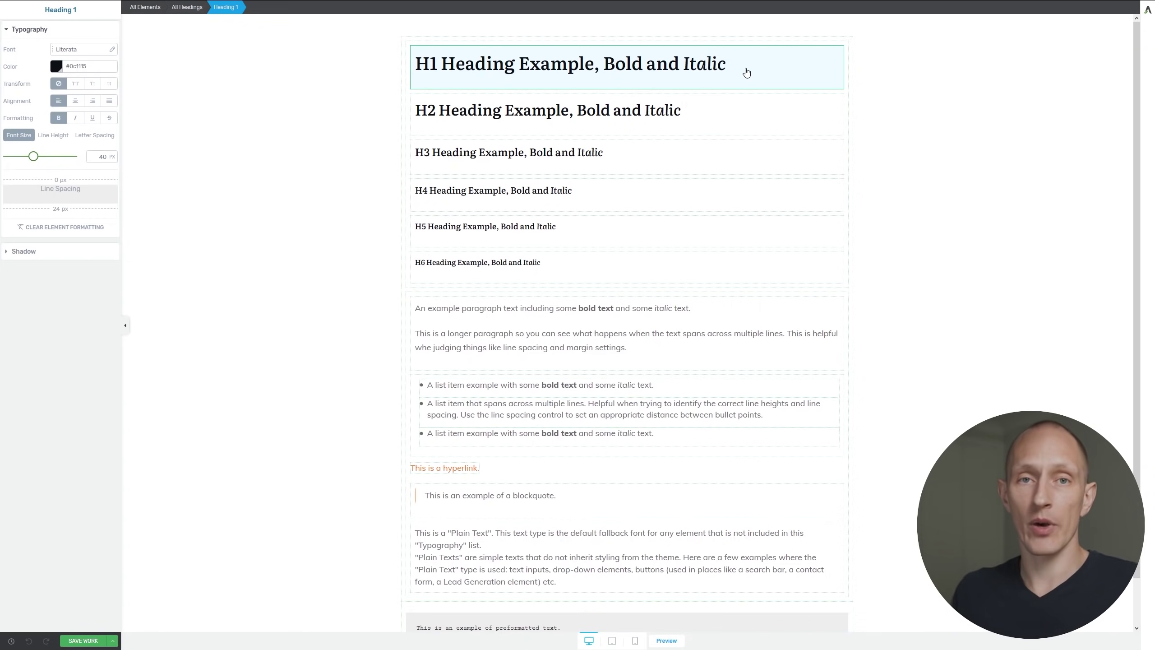
{"action": "left_click", "coordinate": [658, 338]}
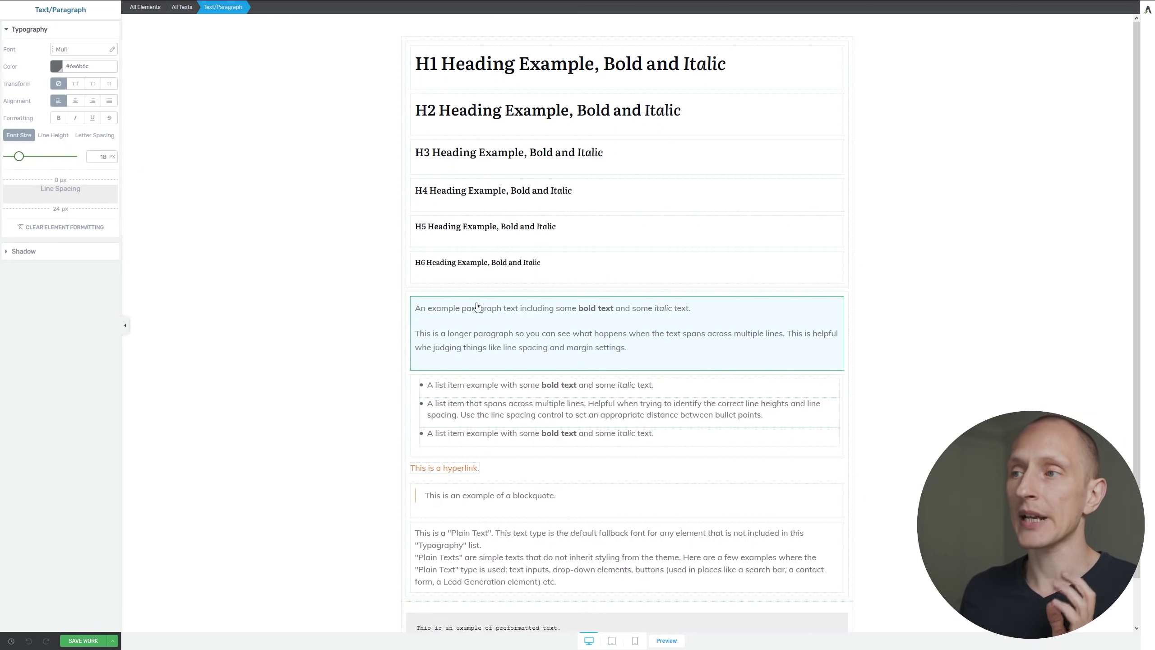
{"action": "left_click", "coordinate": [431, 56]}
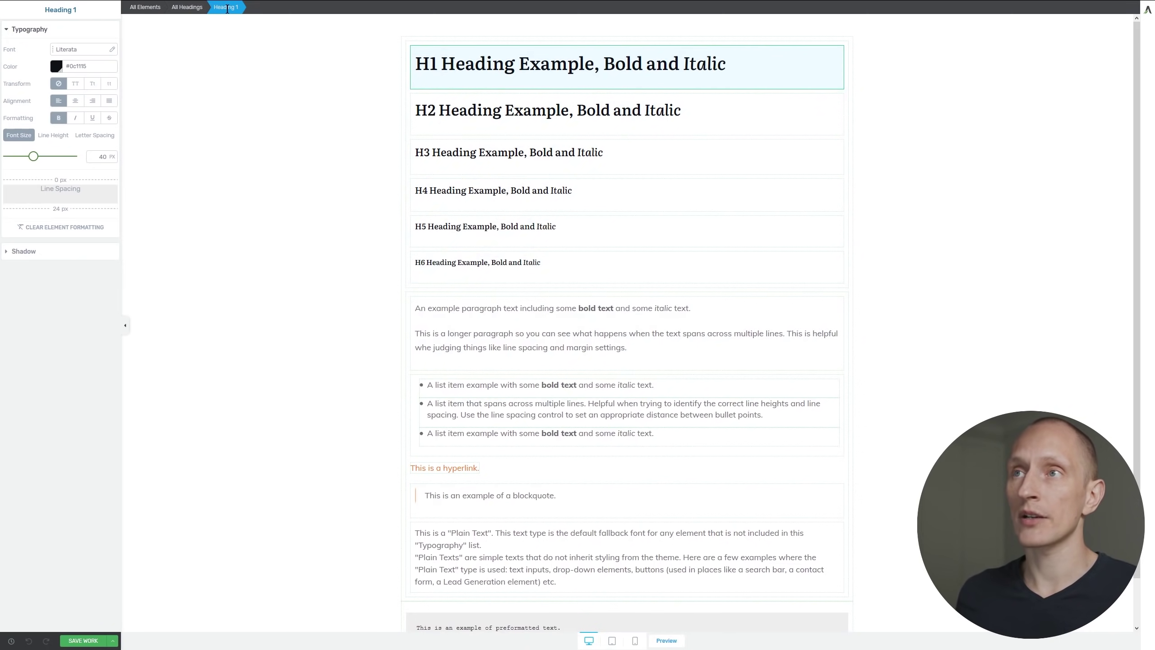
{"action": "left_click", "coordinate": [184, 8]}
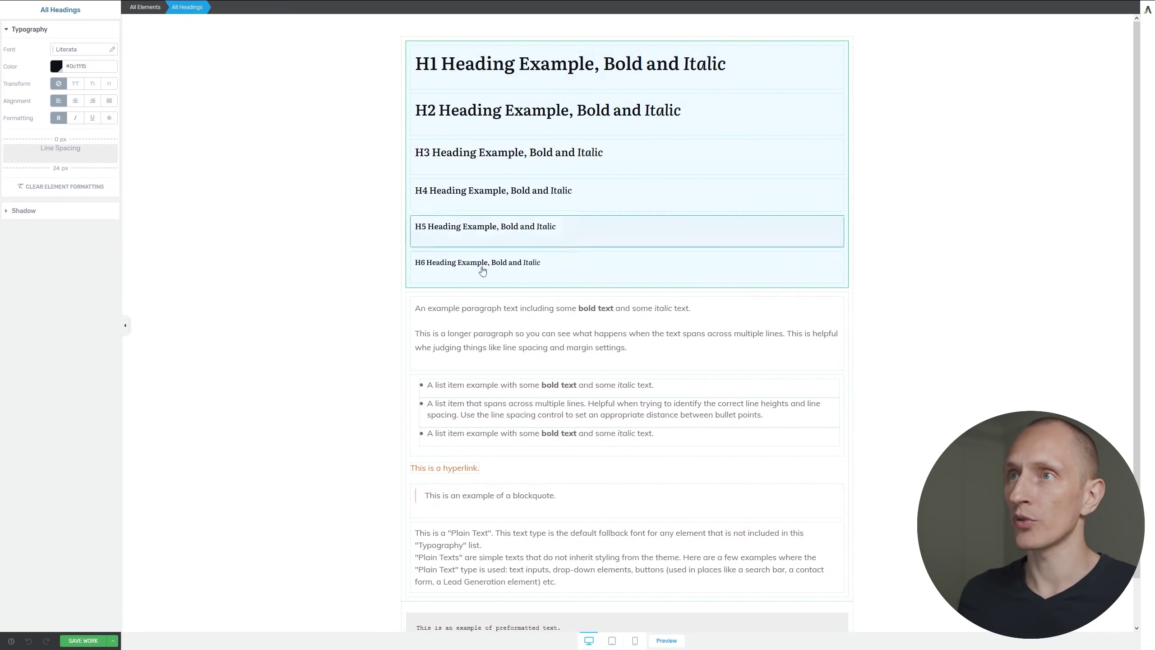
{"action": "left_click", "coordinate": [146, 8]}
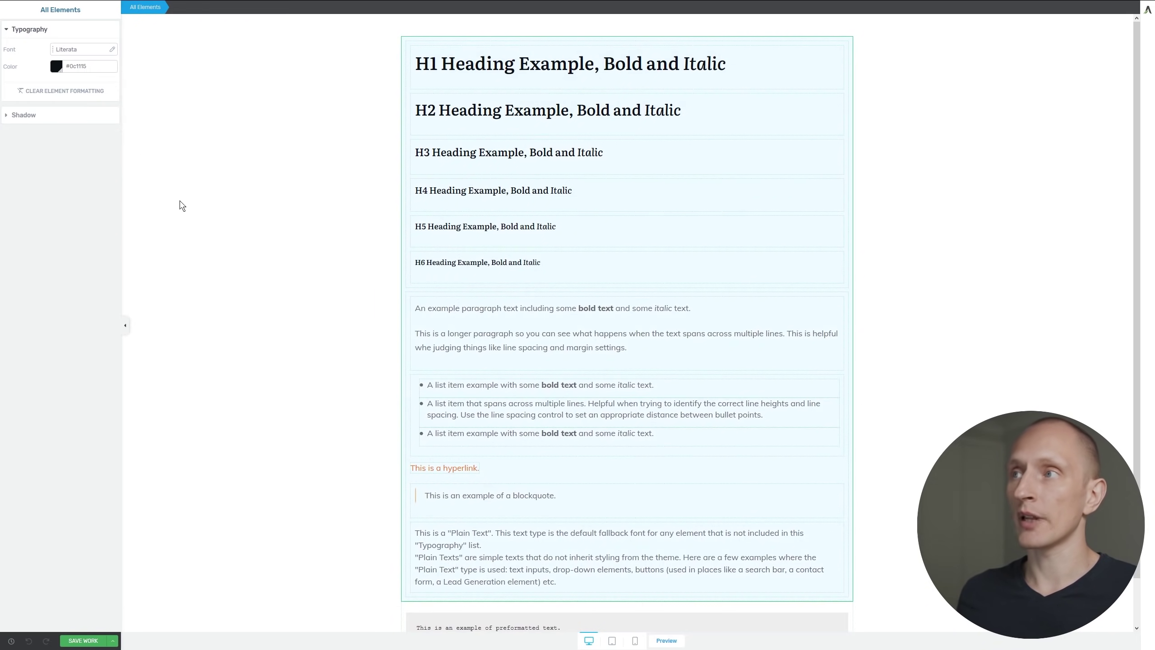
- Change the font of all headings to Open Sans from Google Fonts, with regular weight 400 and bold weight 700
{"action": "left_click", "coordinate": [552, 91]}
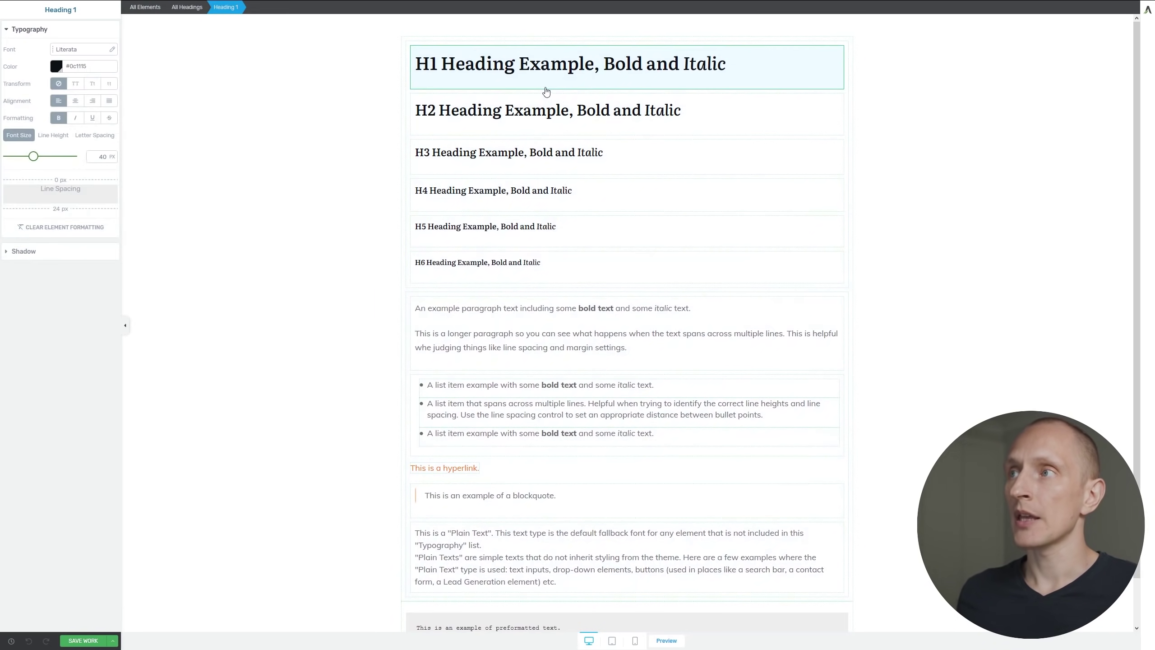
{"action": "left_click", "coordinate": [185, 7]}
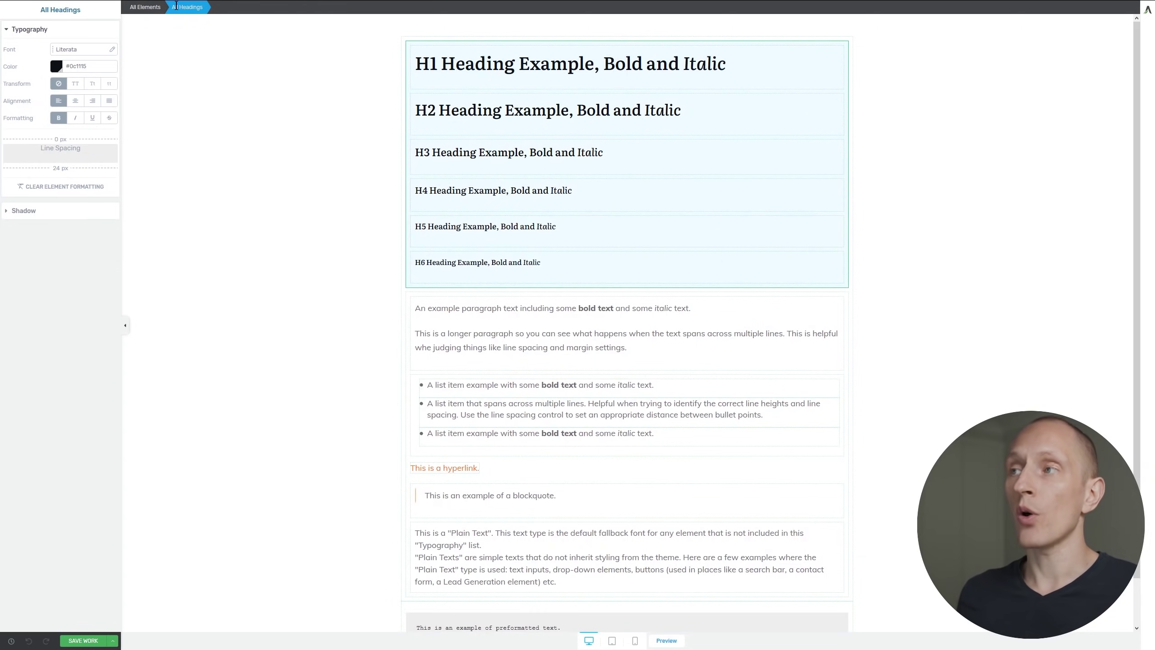
{"action": "left_click", "coordinate": [85, 51]}
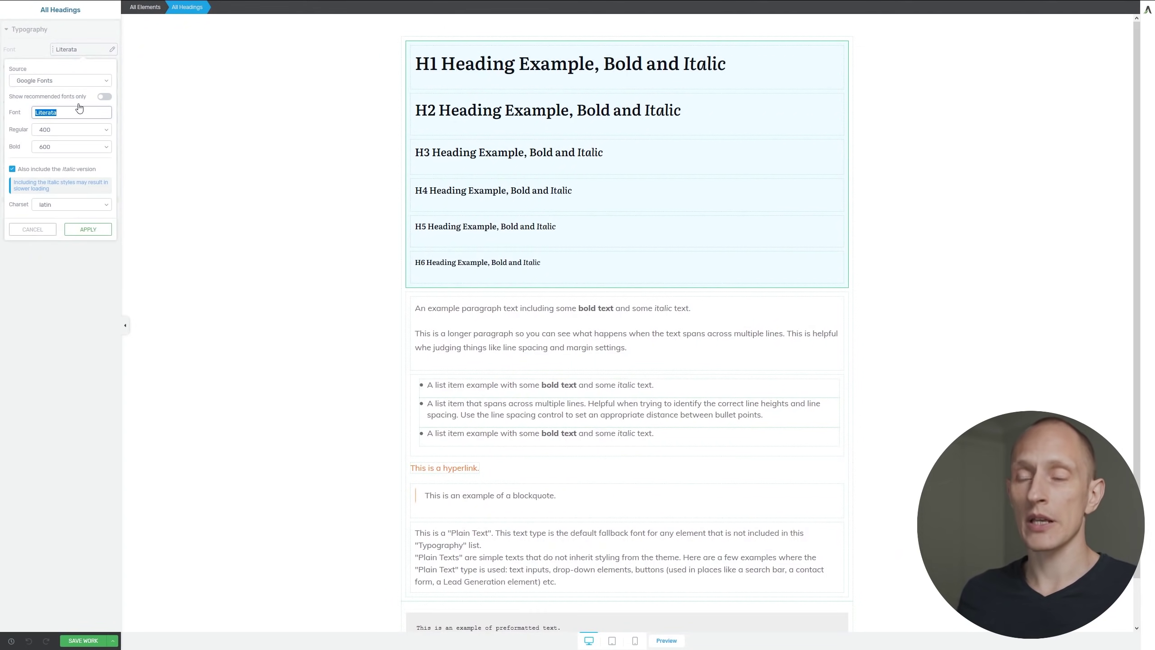
{"action": "type", "text": "open"}
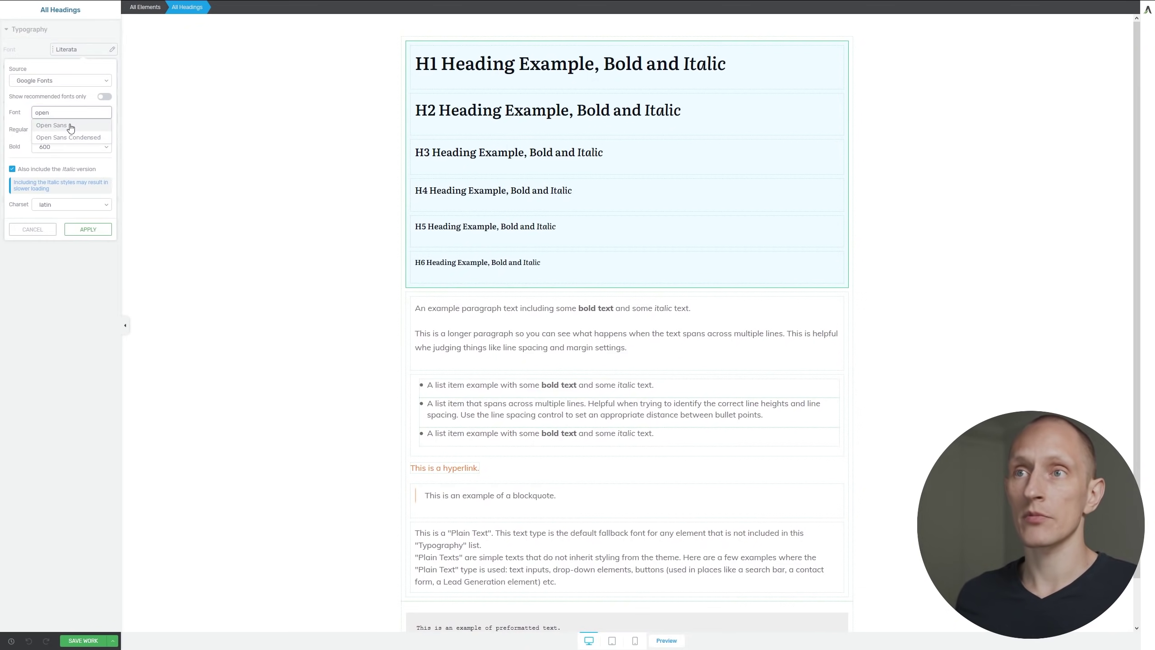
{"action": "left_click", "coordinate": [74, 125]}
{"action": "left_click", "coordinate": [59, 130]}
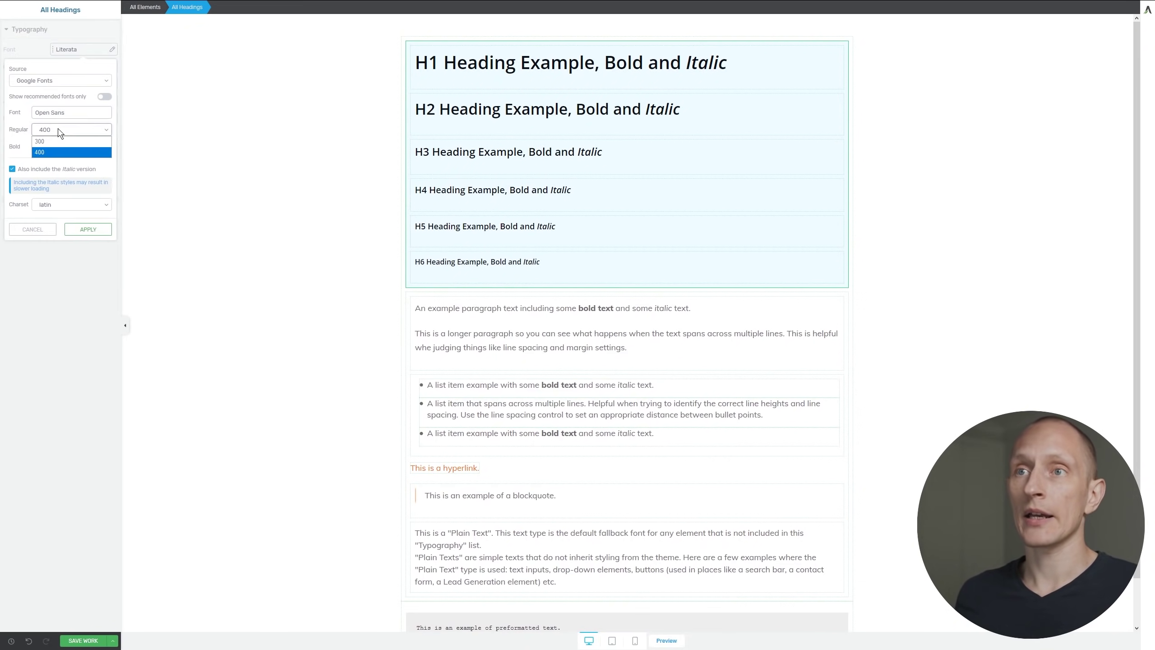
{"action": "left_click", "coordinate": [56, 150]}
{"action": "left_click", "coordinate": [55, 147]}
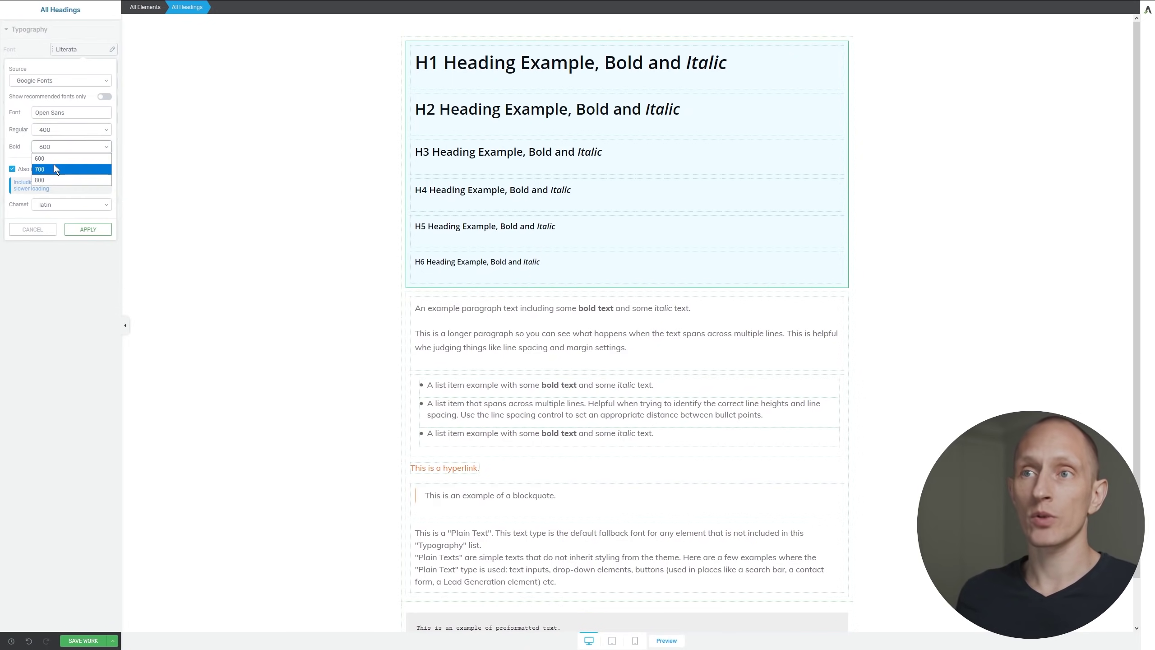
{"action": "left_click", "coordinate": [55, 167]}
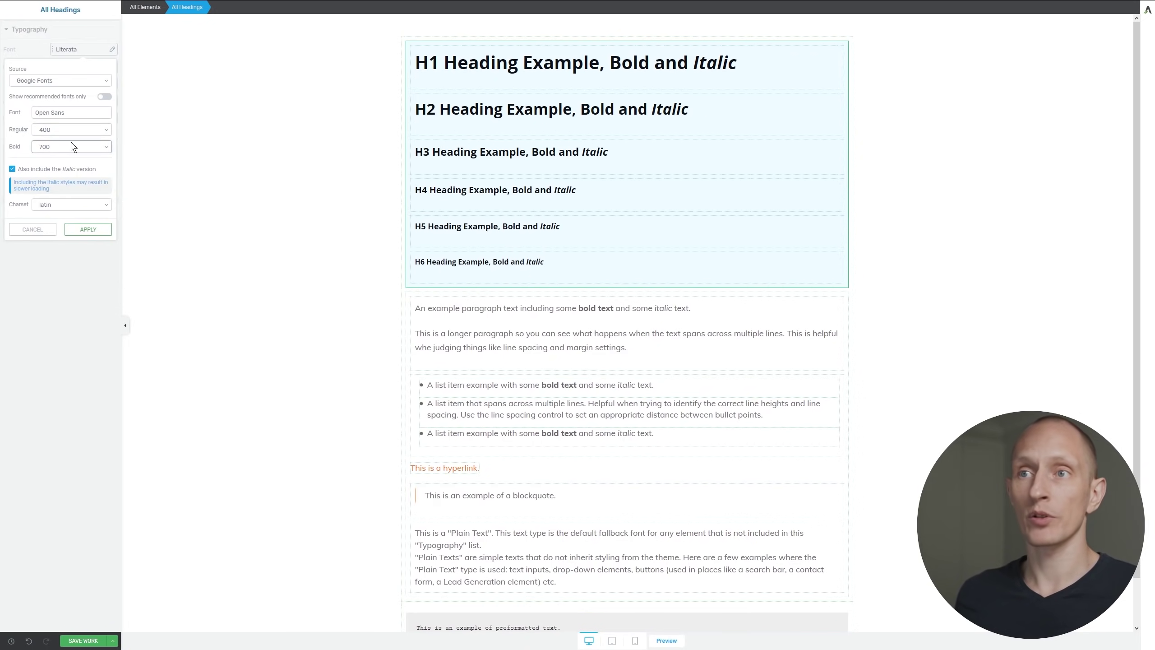
{"action": "left_click", "coordinate": [88, 229]}
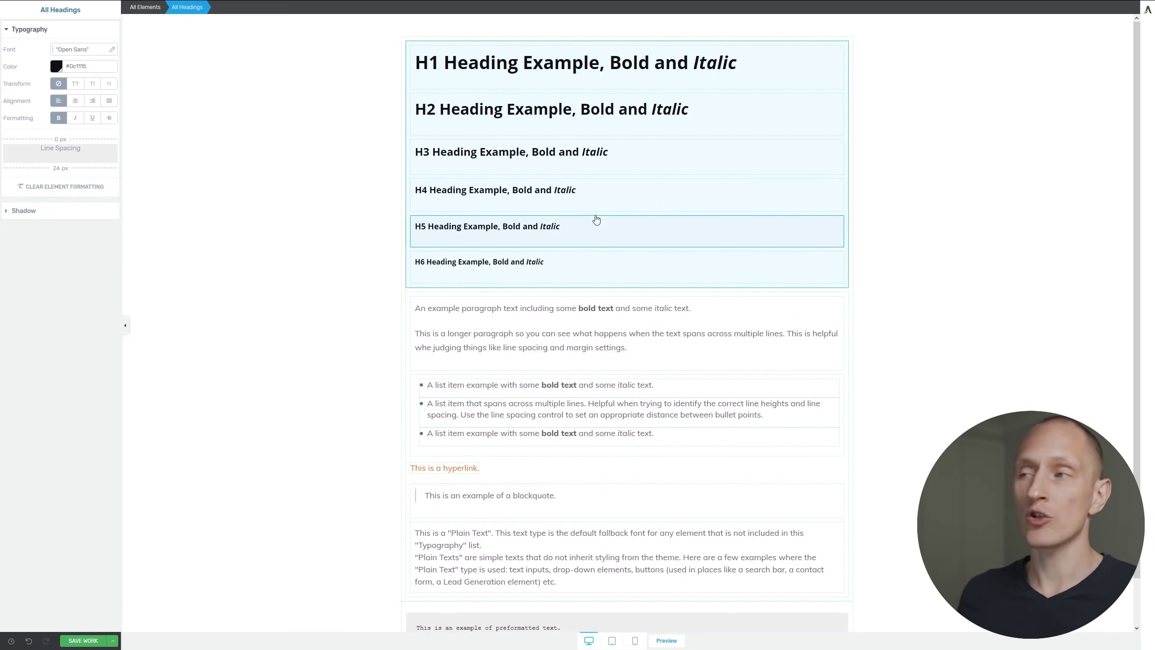
- Save the edited Default Typography set and look through the theme's page templates
{"action": "scroll", "coordinate": [255, 184], "scroll_direction": "down", "scroll_amount": 1}
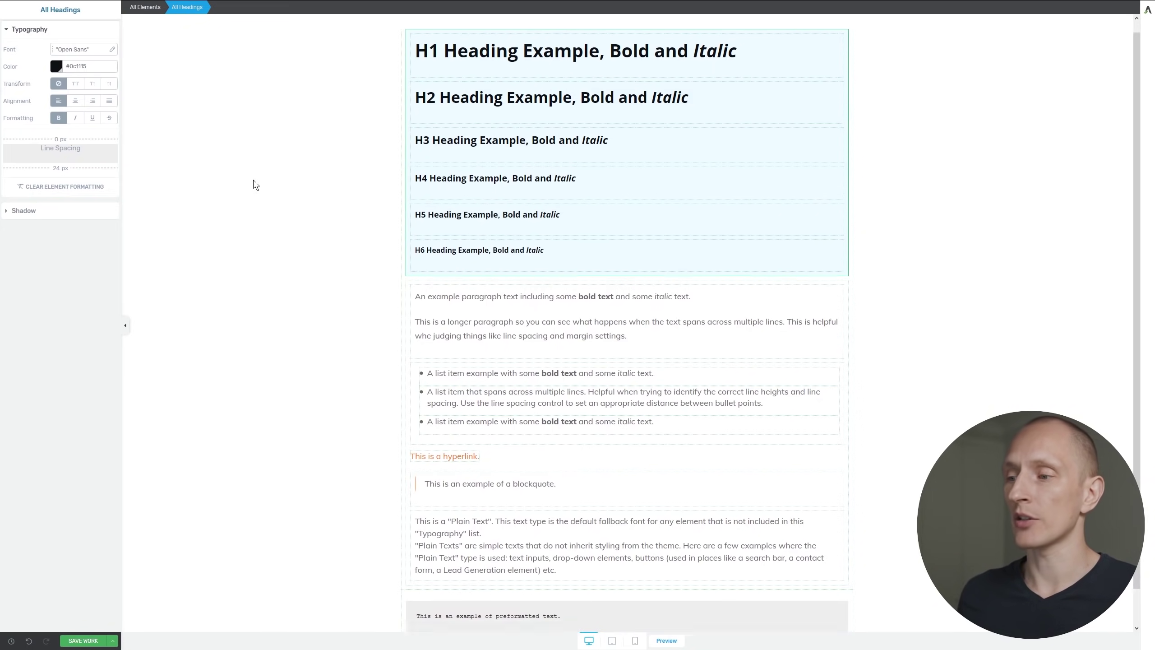
{"action": "scroll", "coordinate": [254, 184], "scroll_direction": "down", "scroll_amount": 2}
{"action": "scroll", "coordinate": [564, 205], "scroll_direction": "up", "scroll_amount": 2}
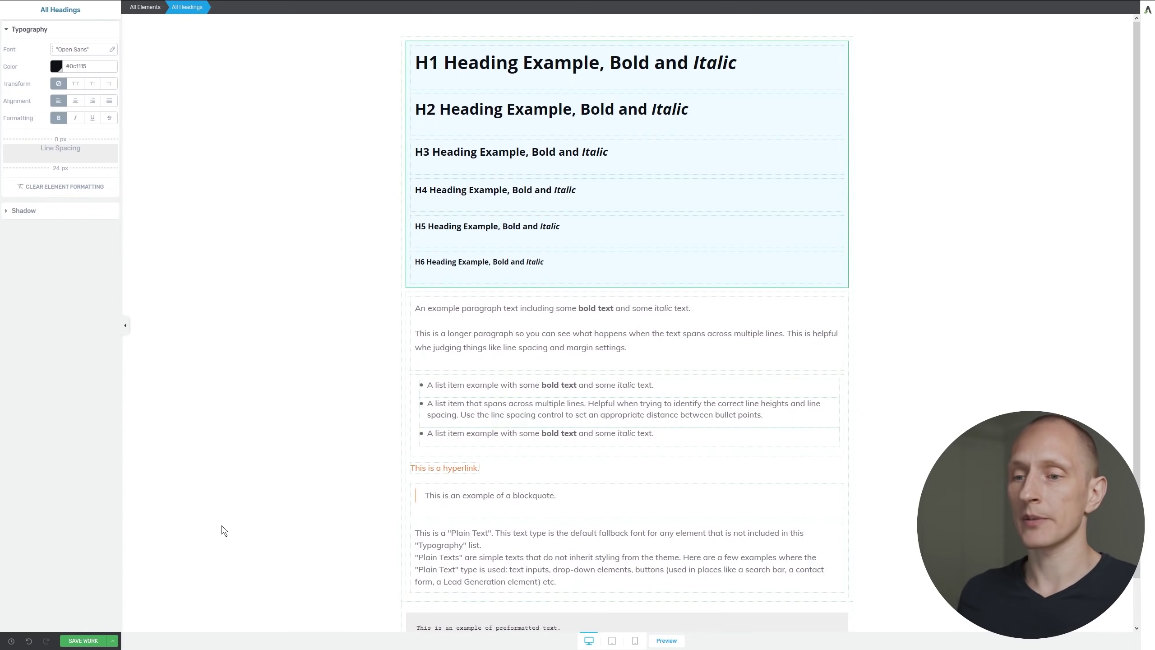
{"action": "left_click", "coordinate": [80, 643]}
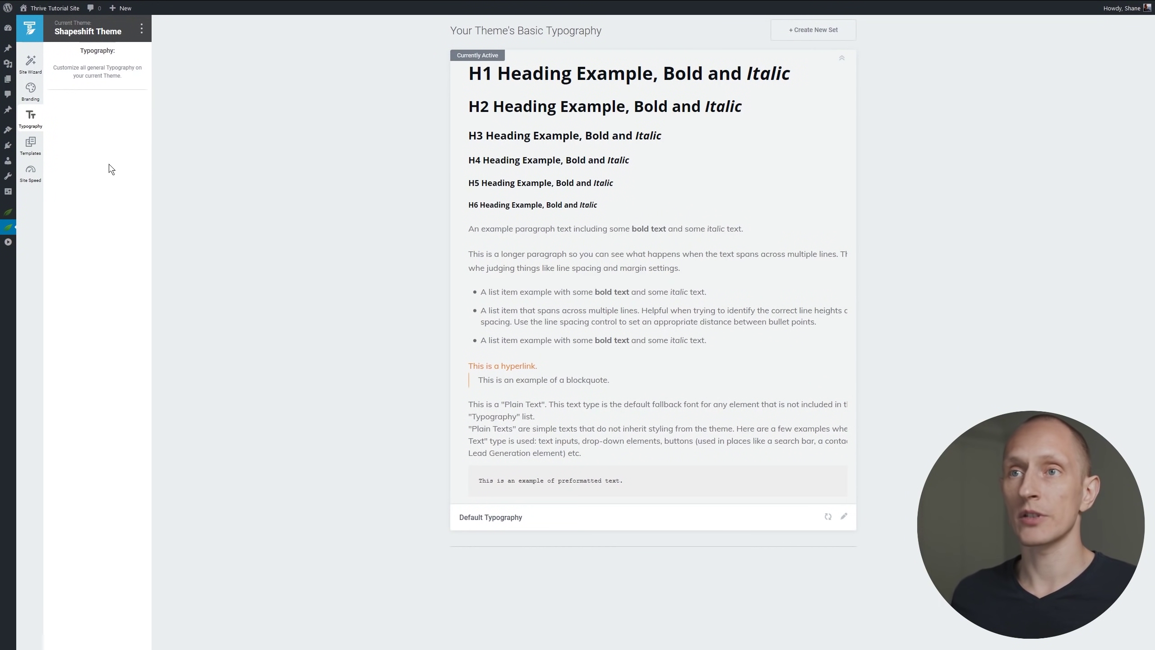
{"action": "left_click", "coordinate": [32, 149]}
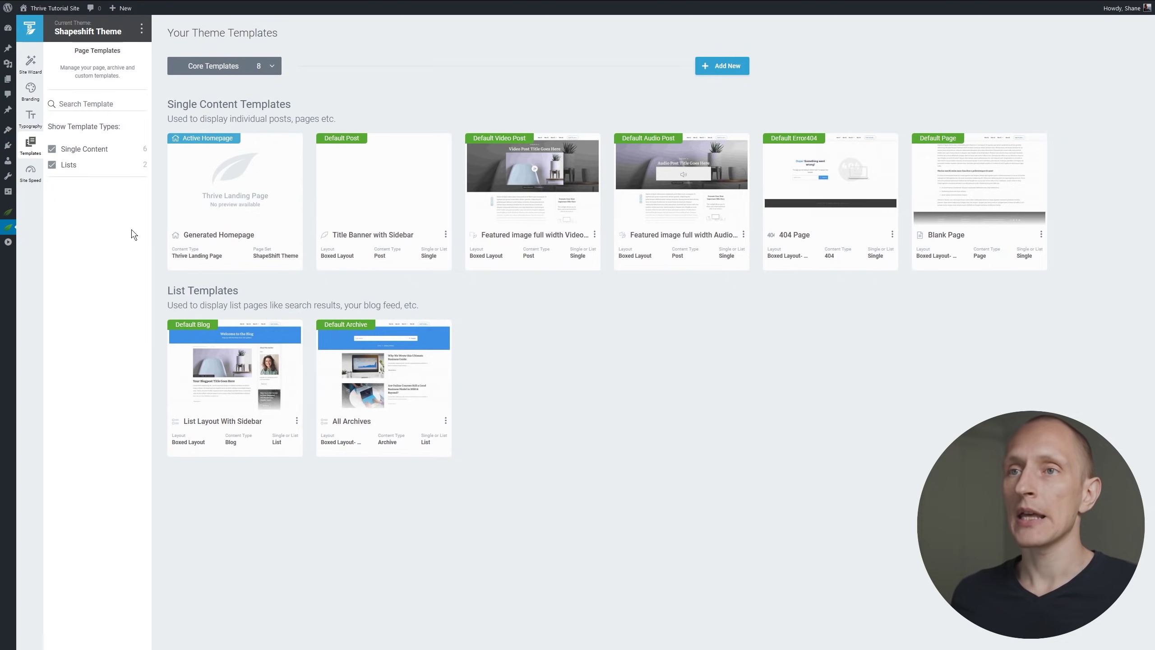
- In the site speed settings, install the WP Fastest Cache plugin and configure it for optimal caching with Thrive
{"action": "left_click", "coordinate": [30, 176]}
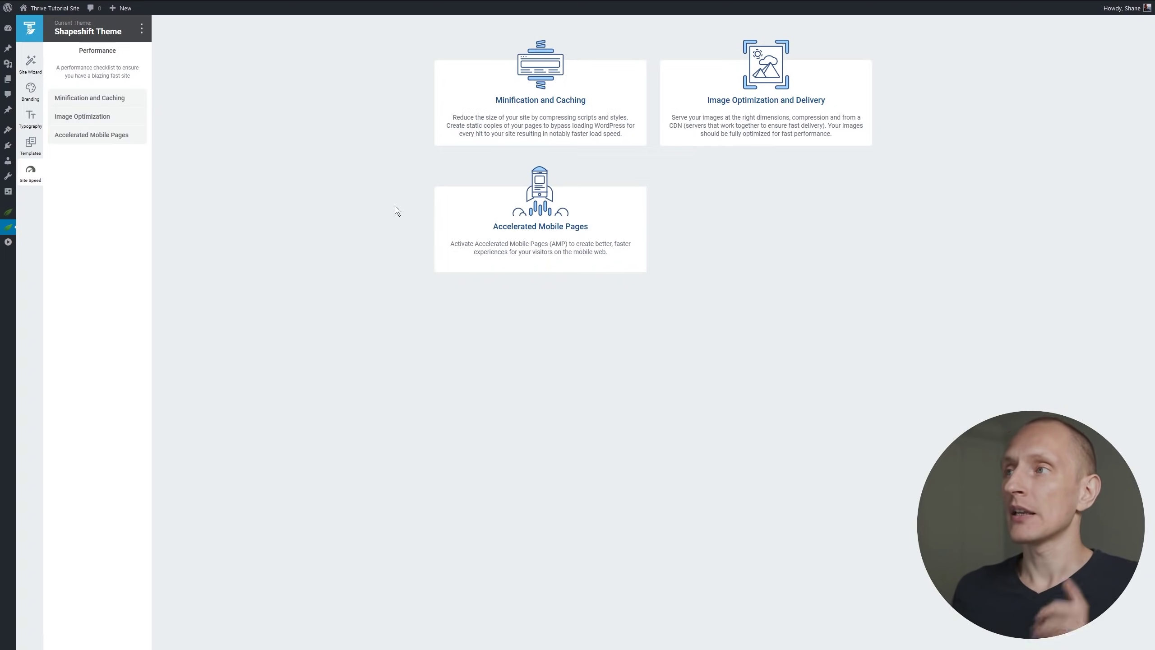
{"action": "left_click", "coordinate": [548, 102]}
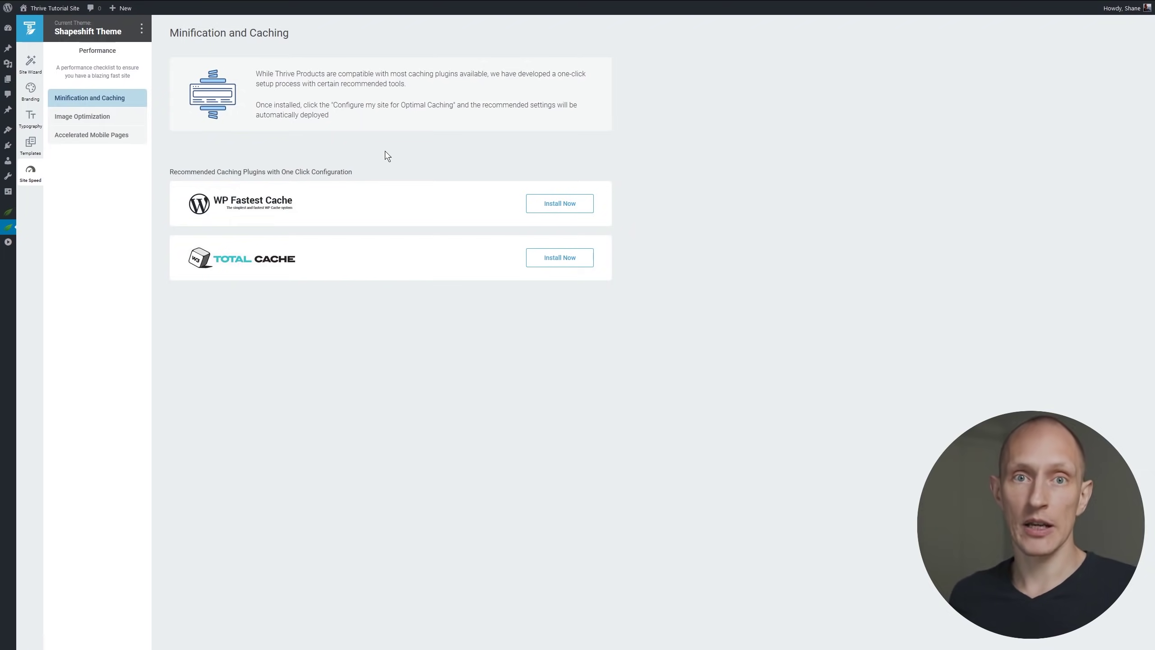
{"action": "left_click", "coordinate": [585, 209]}
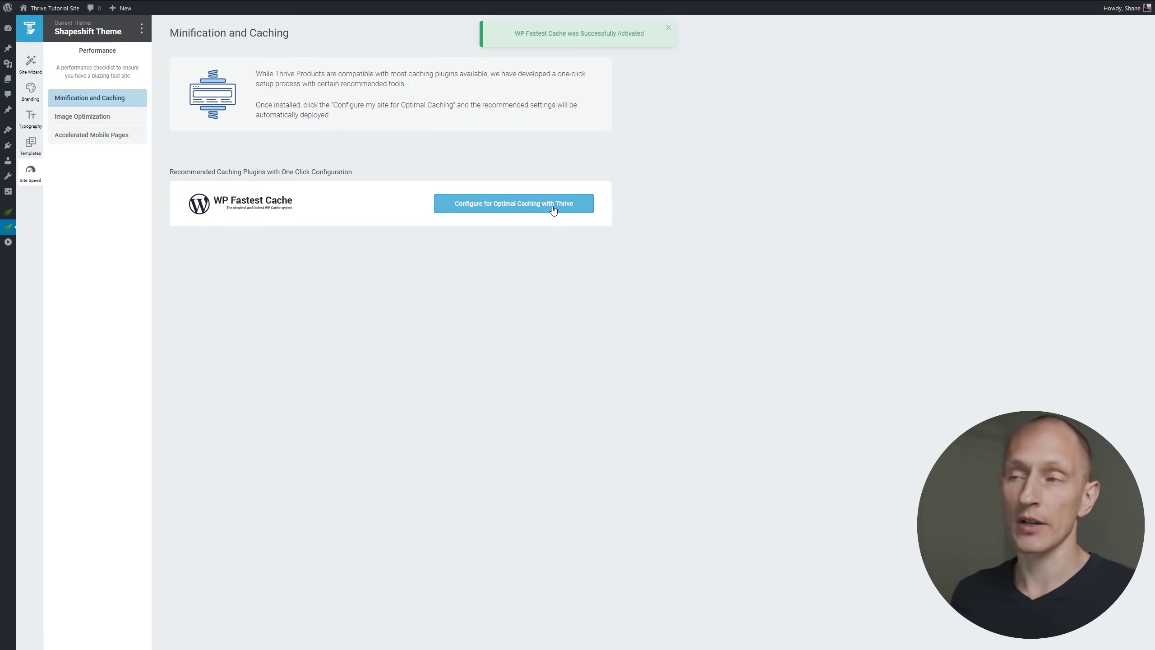
{"action": "left_click", "coordinate": [501, 210]}
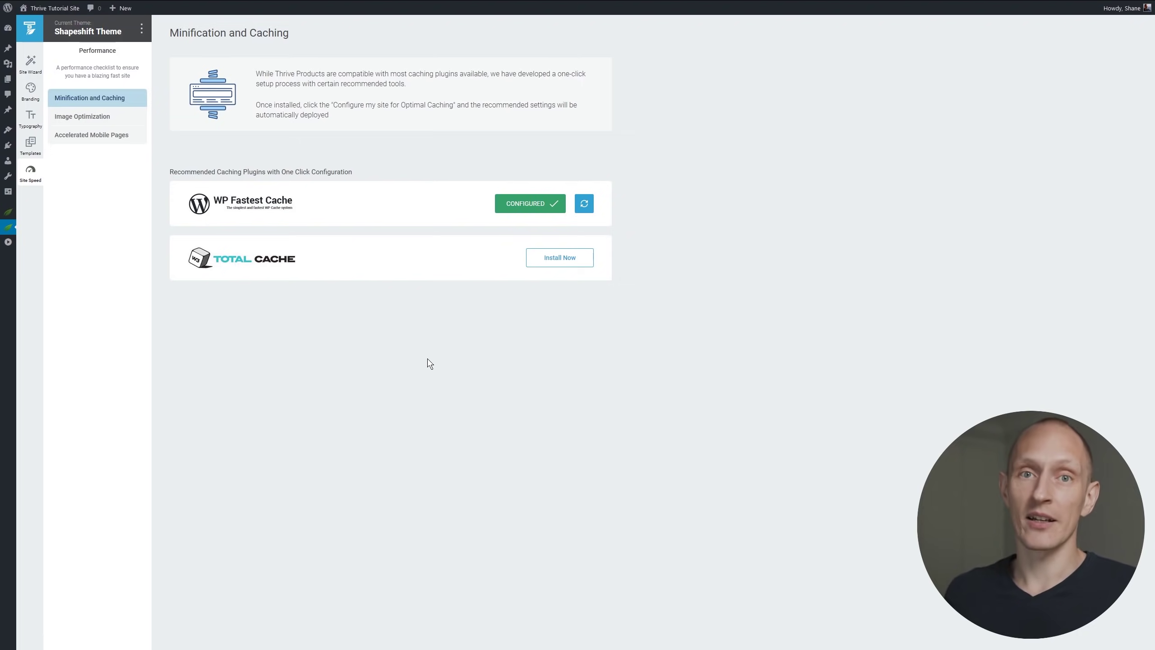
- Compare the fully automated and no-cost image optimization solutions, and install the Optimole plugin
{"action": "left_click", "coordinate": [82, 118]}
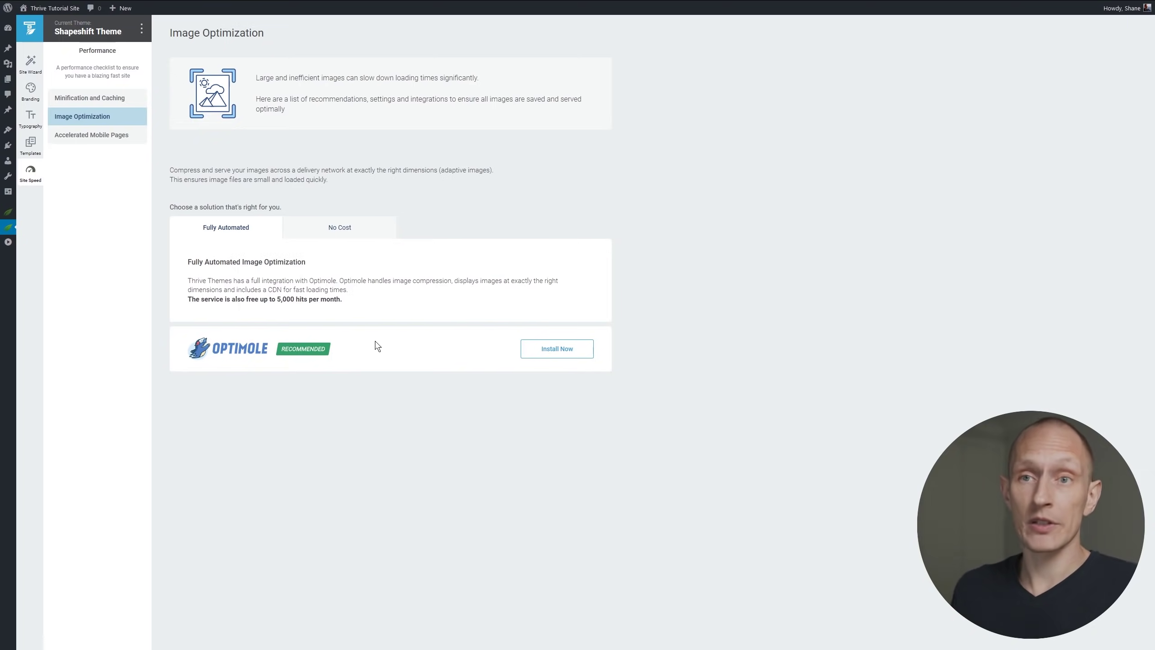
{"action": "left_click", "coordinate": [368, 237]}
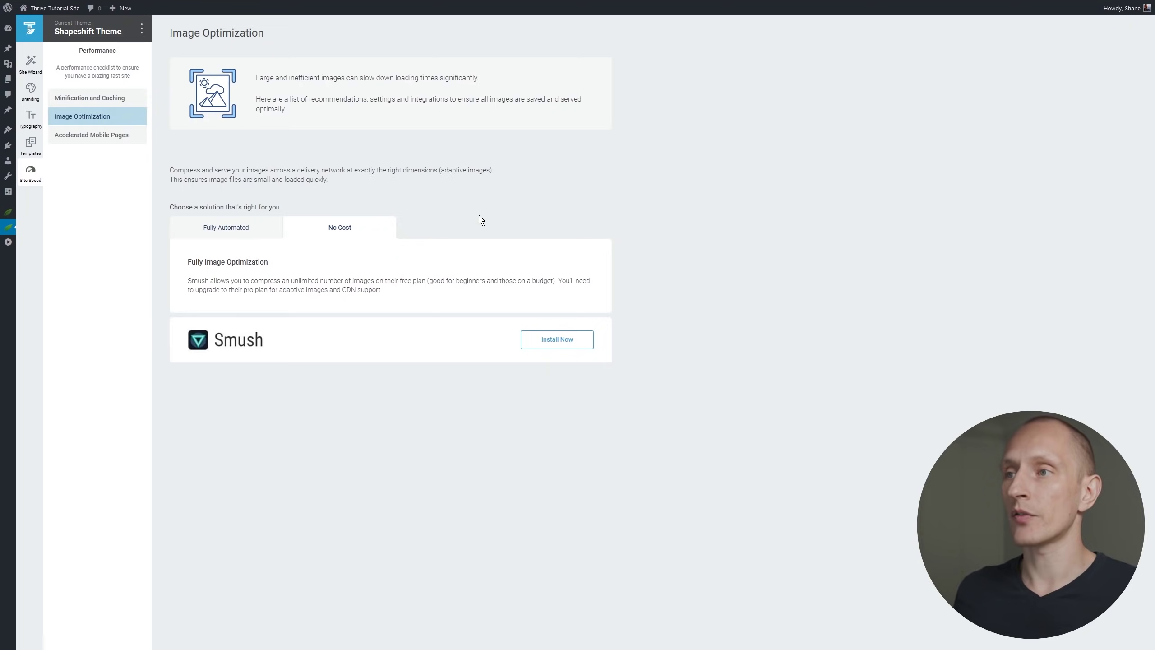
{"action": "left_click", "coordinate": [242, 232]}
{"action": "left_click", "coordinate": [569, 356]}
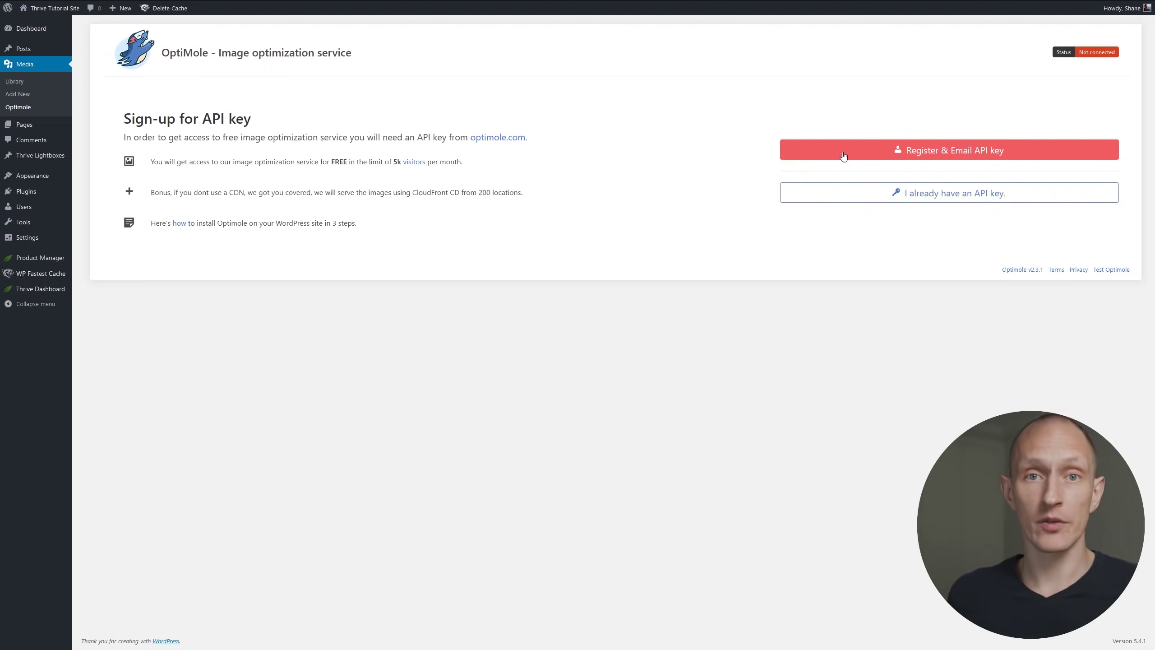
- Paste the existing Optimole API key into the API key field and connect the site to the Optimole service
{"action": "left_click", "coordinate": [846, 201]}
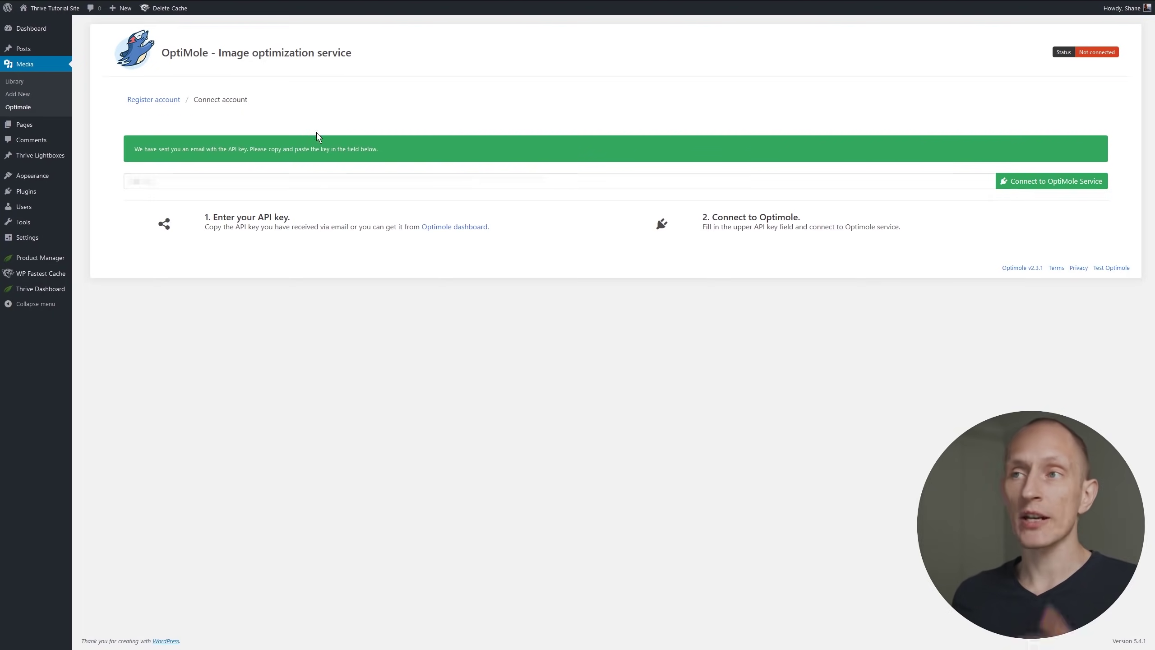
{"action": "left_click", "coordinate": [209, 176]}
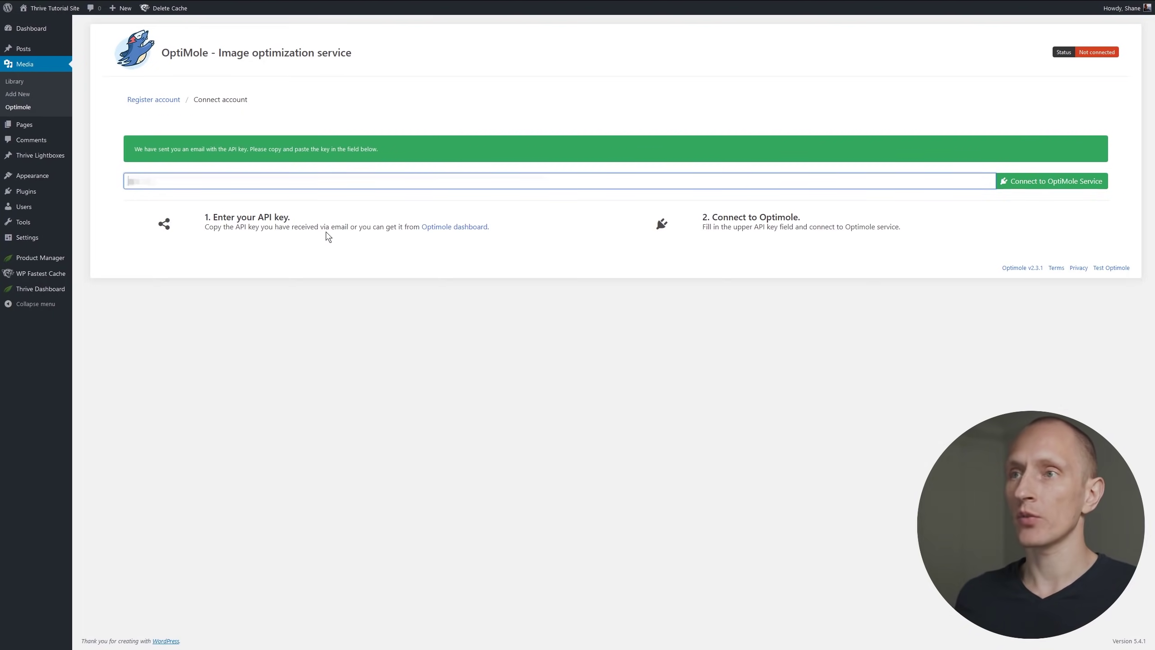
{"action": "key", "text": "ctrl+v"}
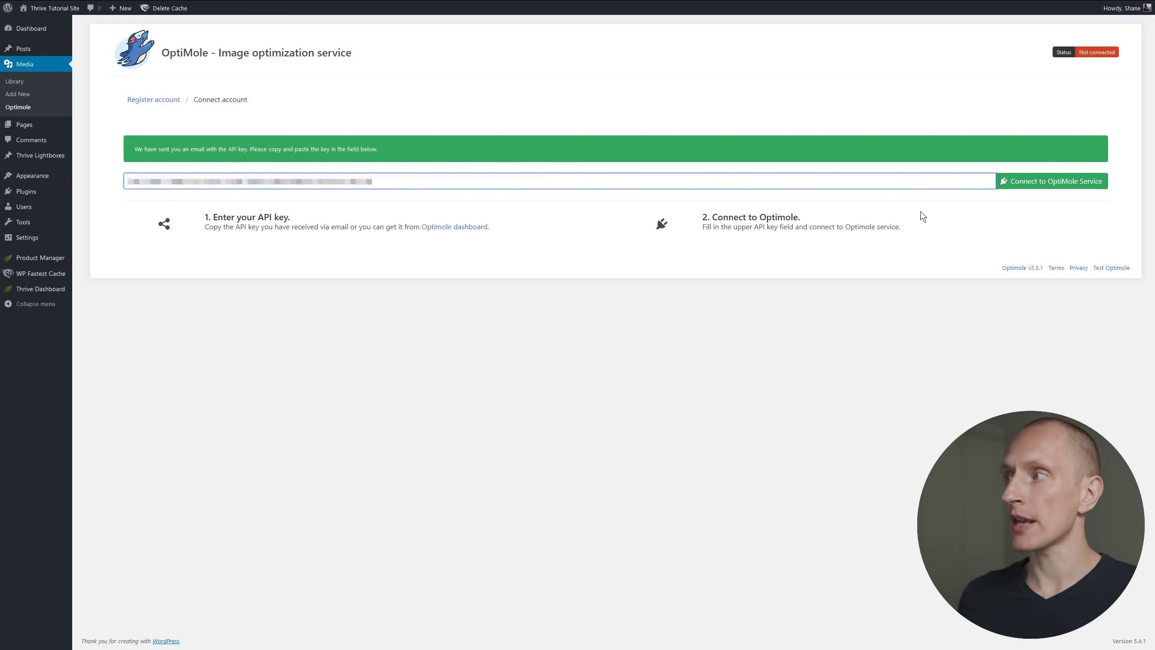
{"action": "left_click", "coordinate": [1044, 181]}
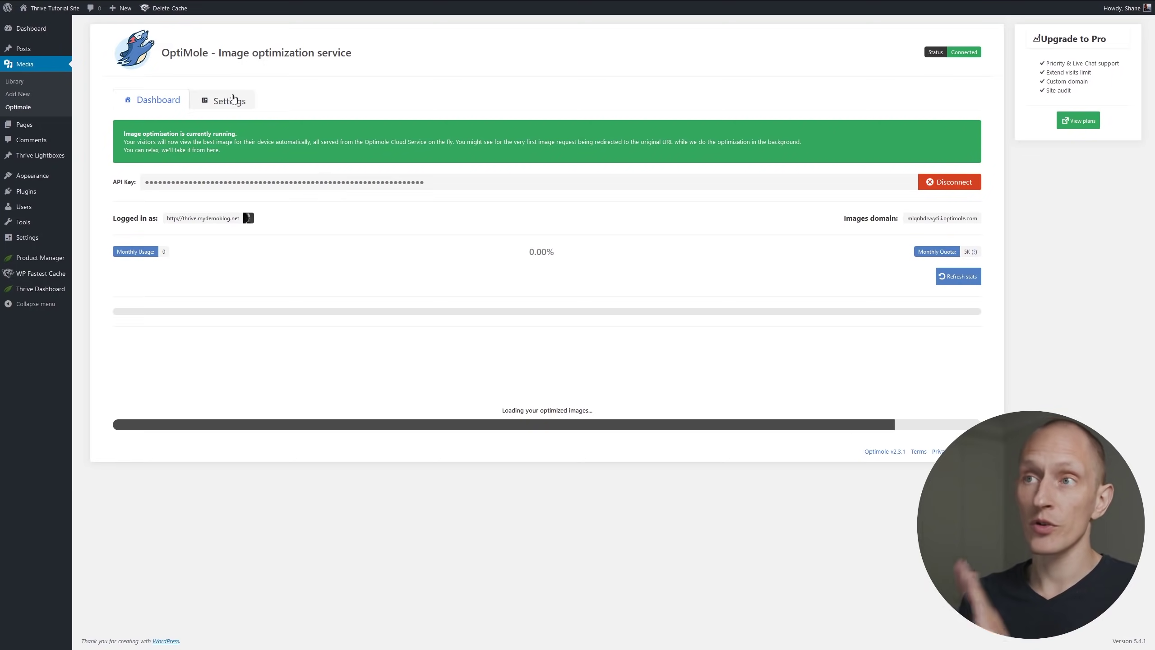
- Configure Optimole for optimal use with Thrive in the theme's image optimization settings, and view the Accelerated Mobile Pages option
{"action": "mouse_move", "coordinate": [46, 290]}
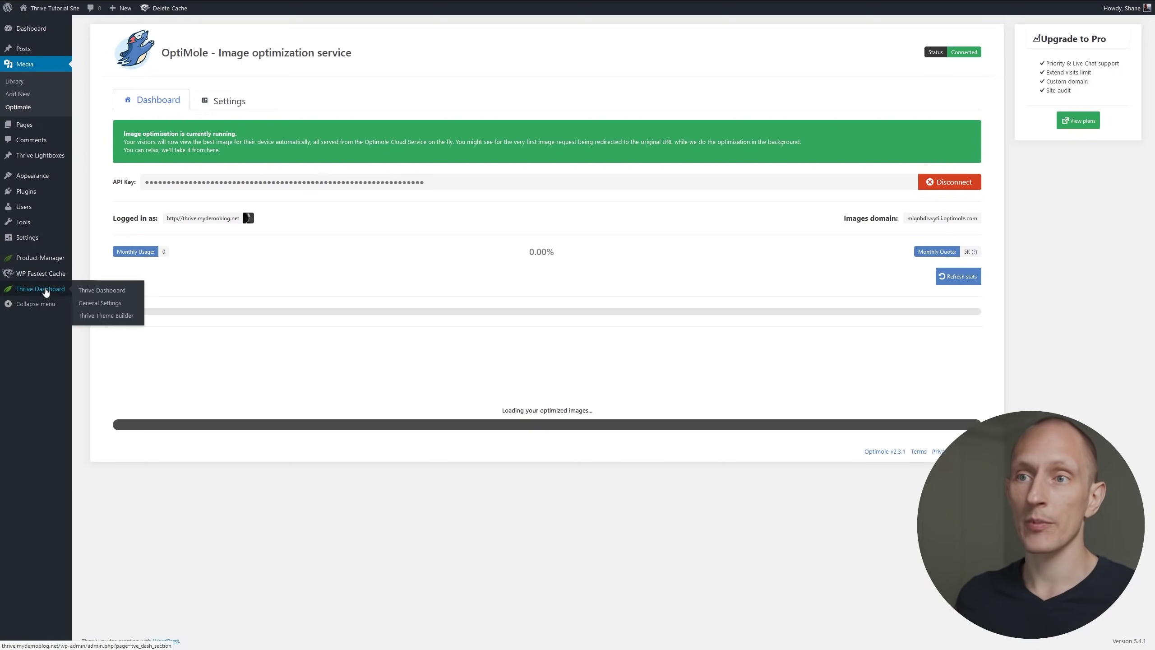
{"action": "left_click", "coordinate": [106, 321]}
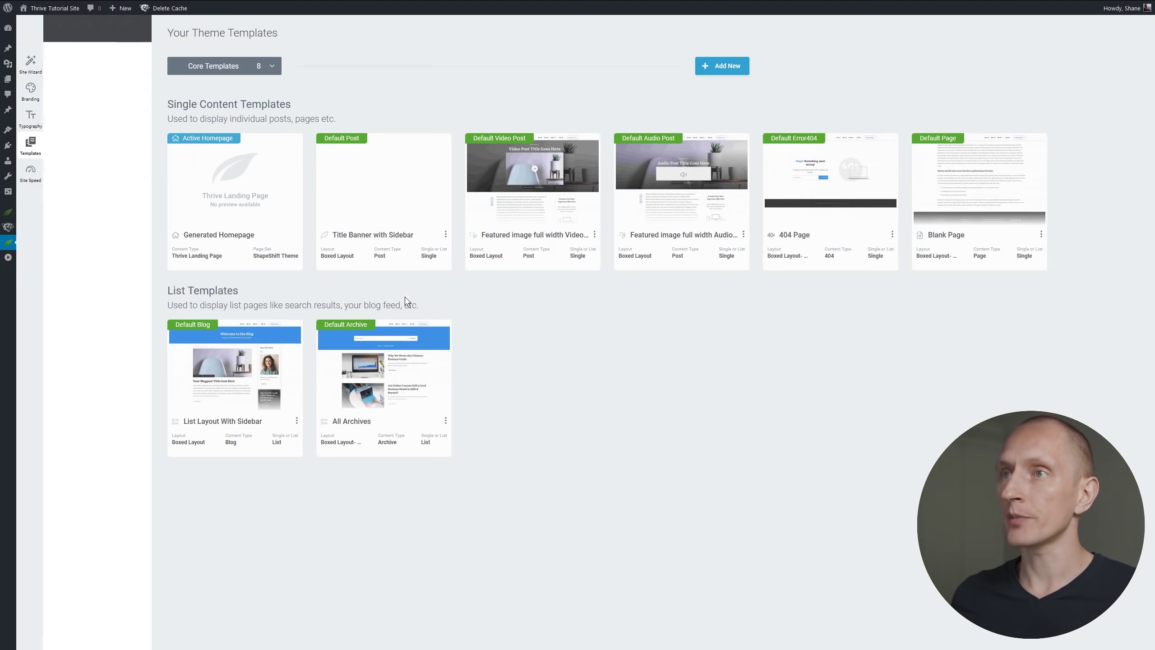
{"action": "left_click", "coordinate": [39, 177]}
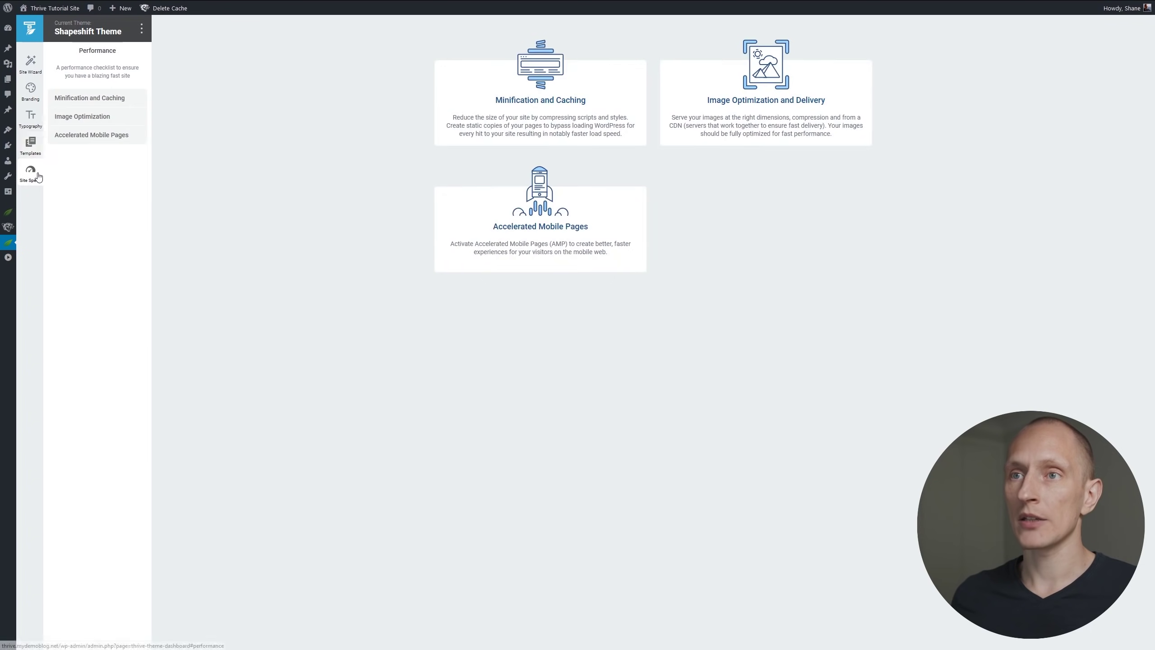
{"action": "left_click", "coordinate": [784, 98]}
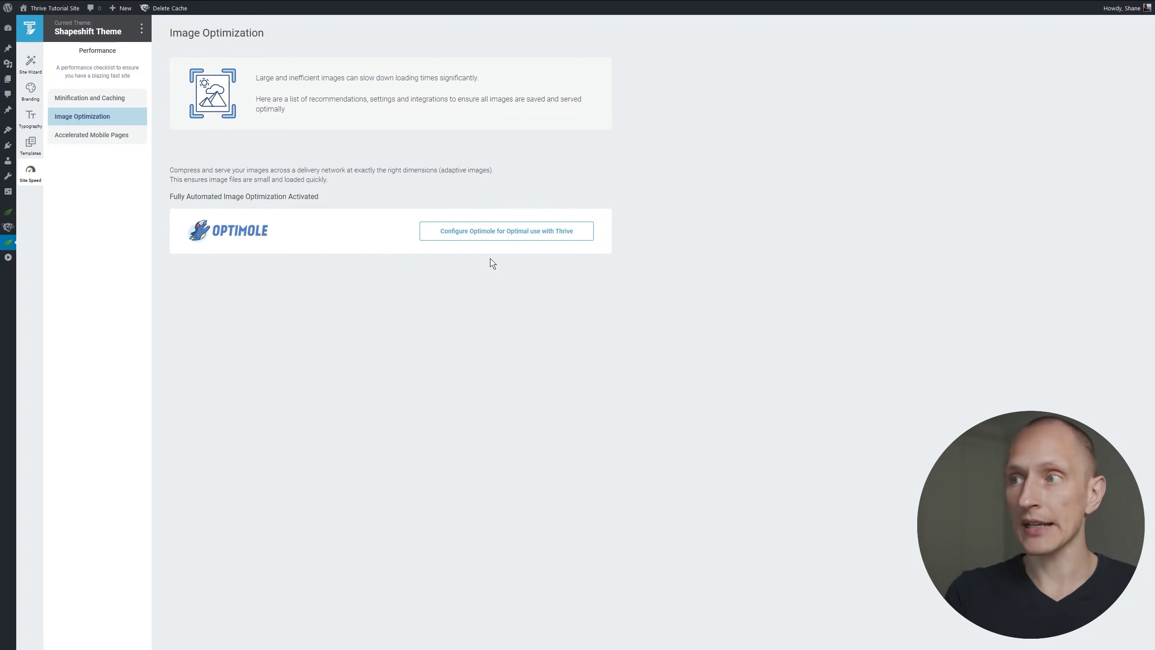
{"action": "left_click", "coordinate": [537, 238]}
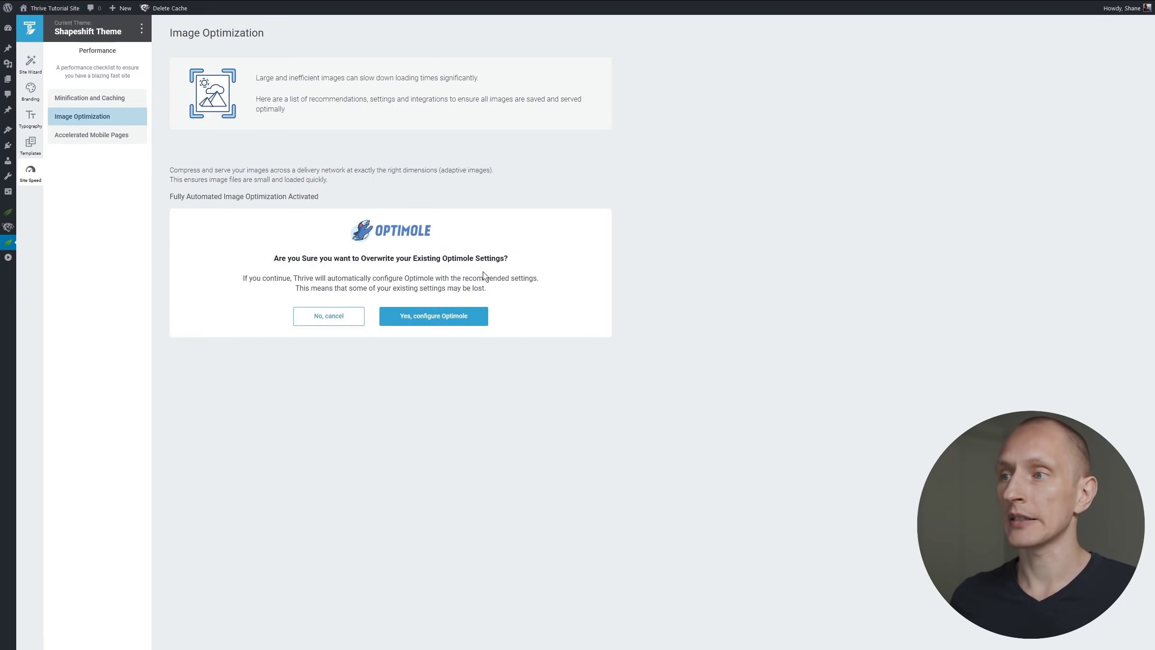
{"action": "left_click", "coordinate": [419, 328]}
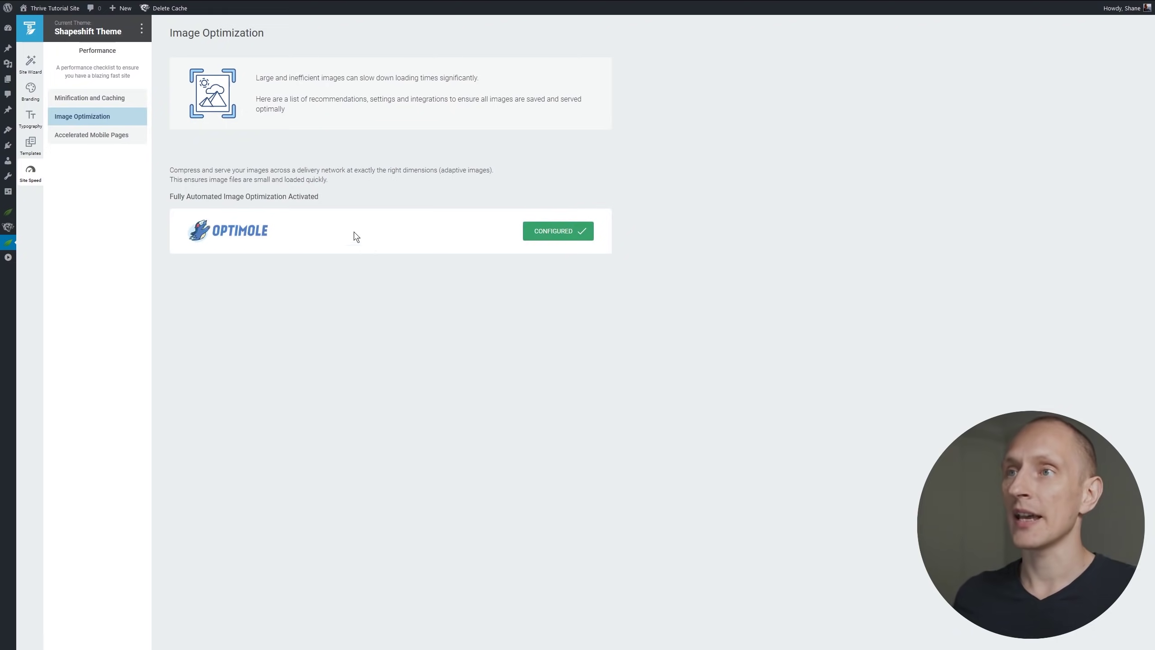
{"action": "left_click", "coordinate": [105, 137]}
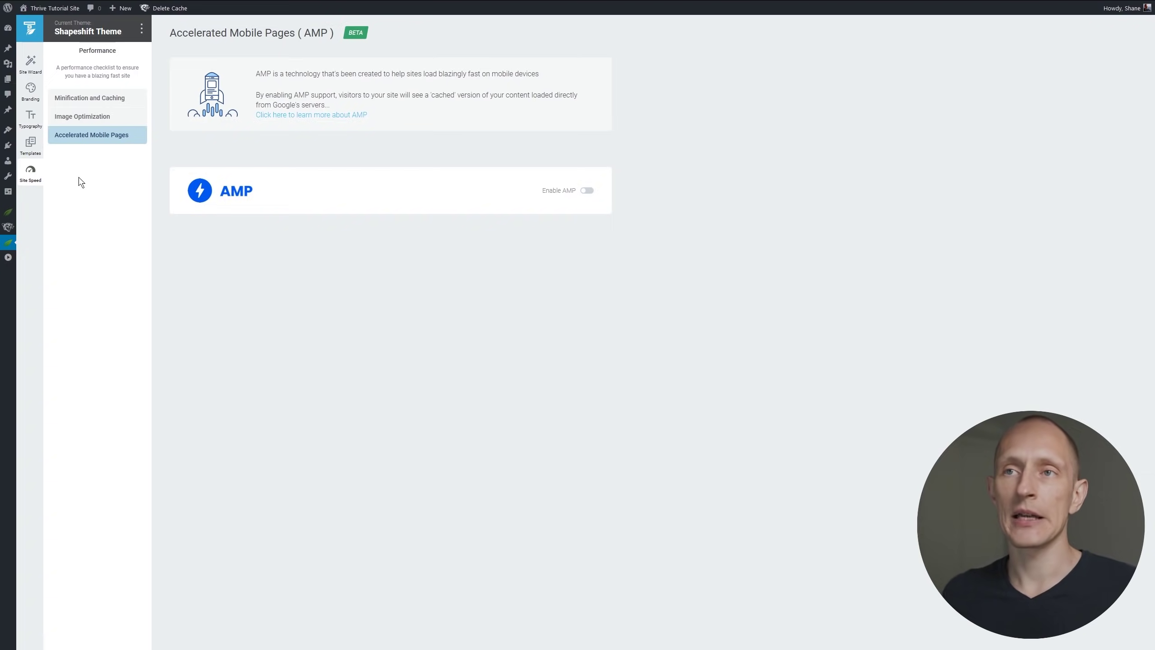
- Open the WordPress menu editor and name the new menu Main Menu
{"action": "mouse_move", "coordinate": [8, 131]}
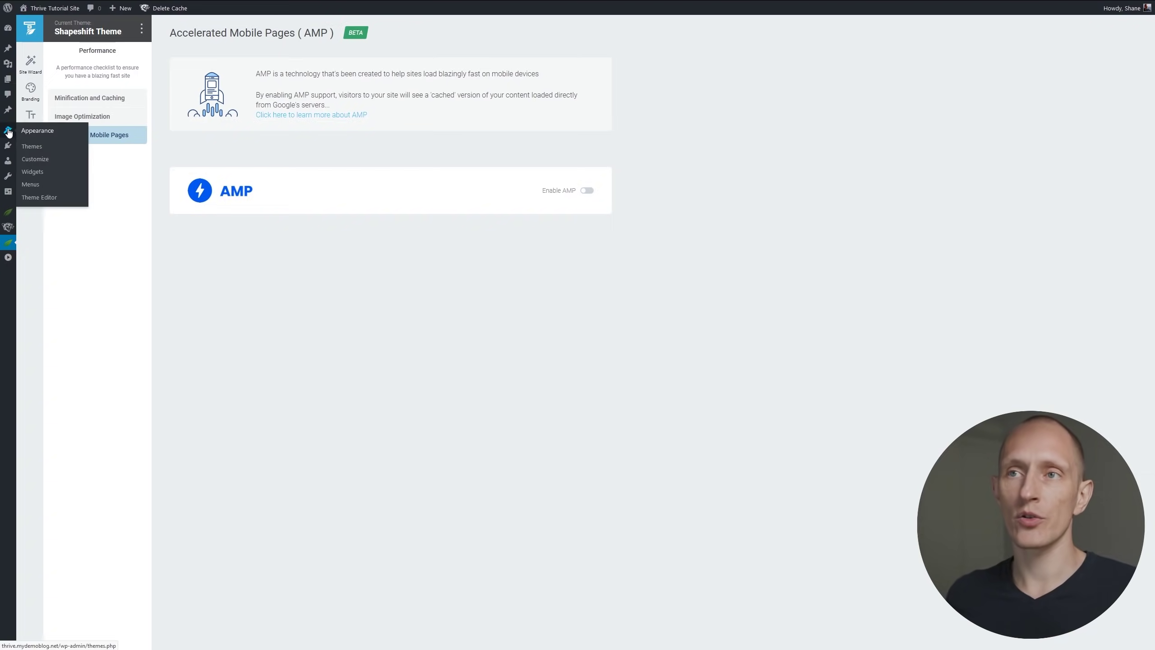
{"action": "left_click", "coordinate": [39, 183]}
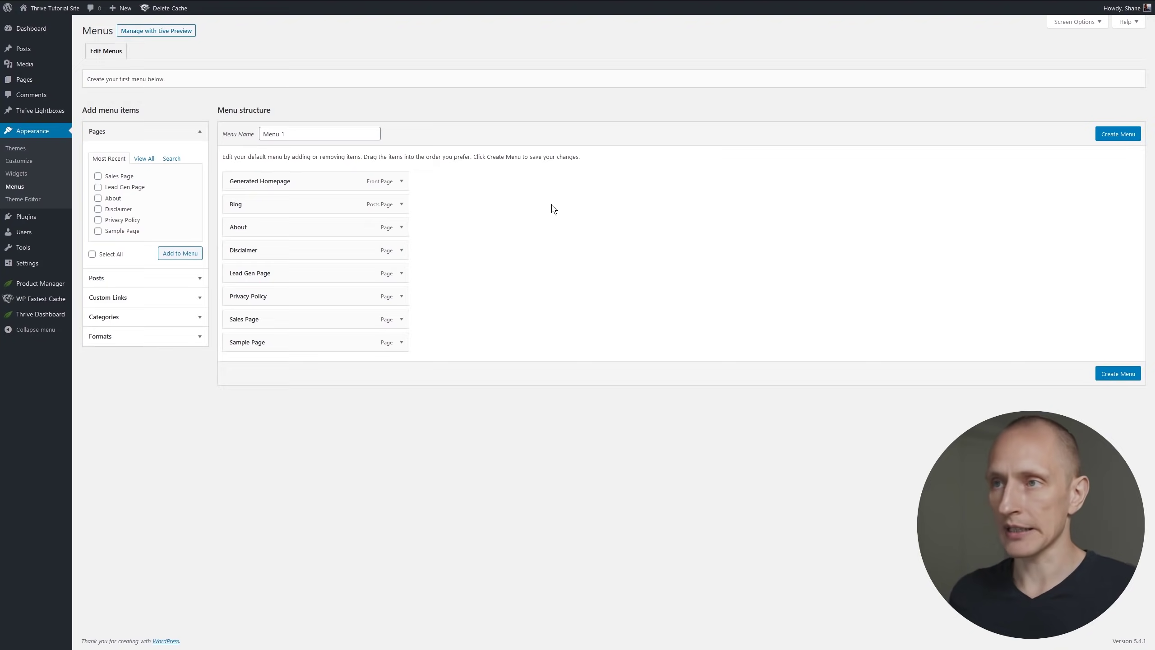
{"action": "triple_click", "coordinate": [300, 130]}
{"action": "type", "text": "Main"}
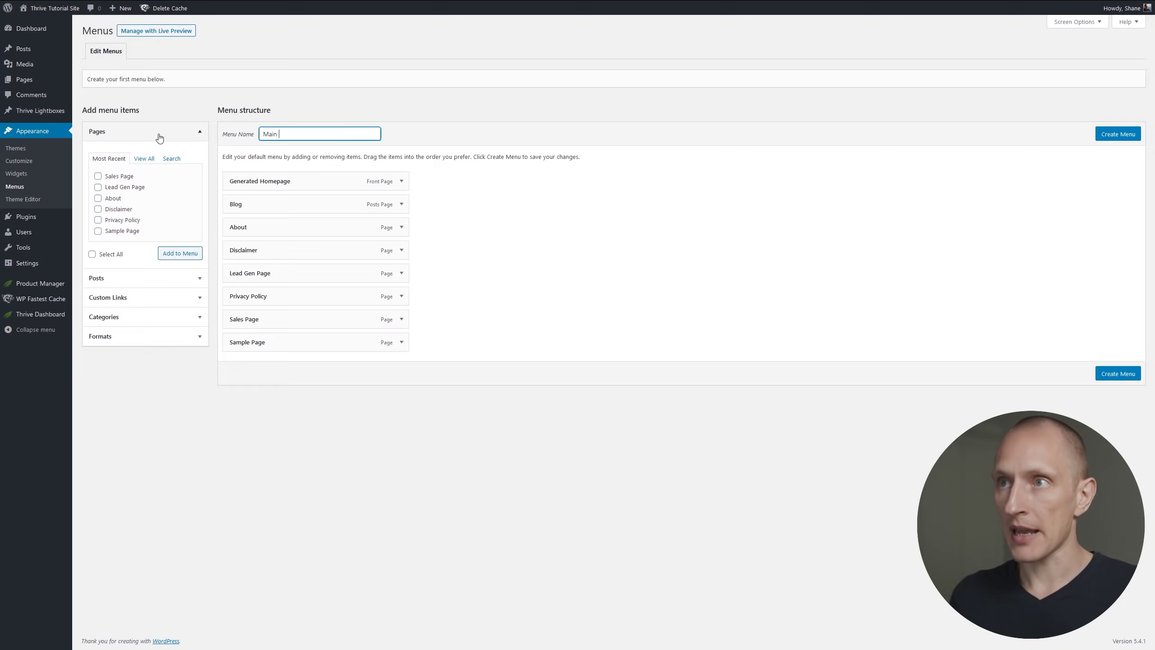
- Change the navigation label of the Generated Homepage menu item to Home
{"action": "left_click", "coordinate": [402, 180]}
{"action": "triple_click", "coordinate": [310, 213]}
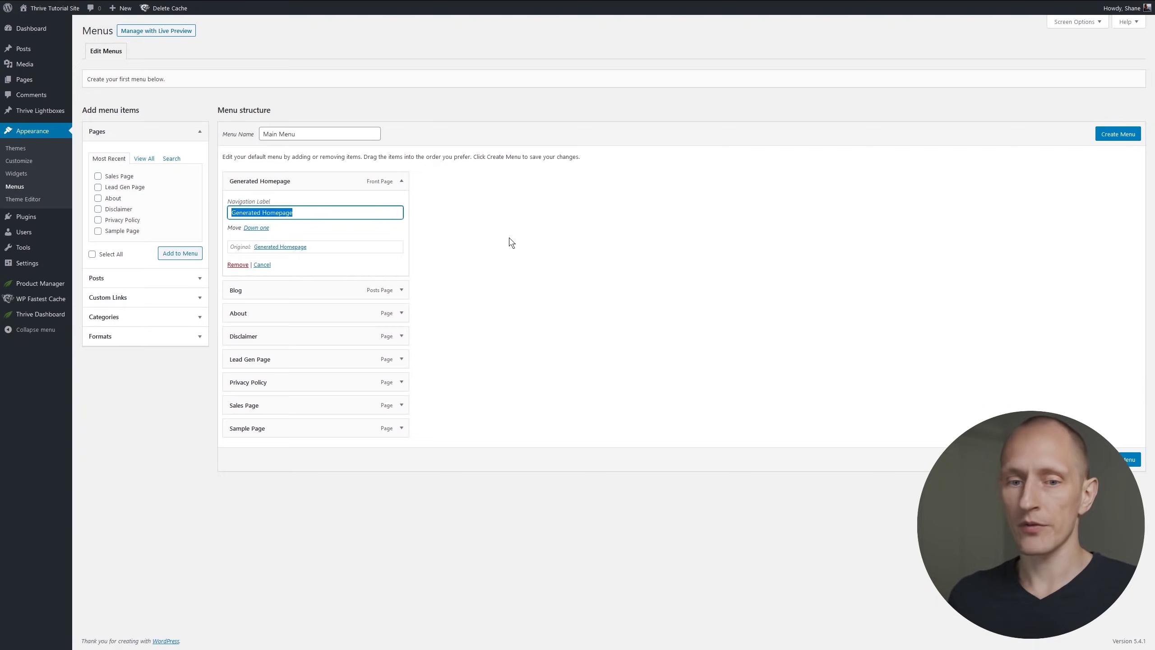
{"action": "key", "text": "BackSpace"}
{"action": "type", "text": "Home"}
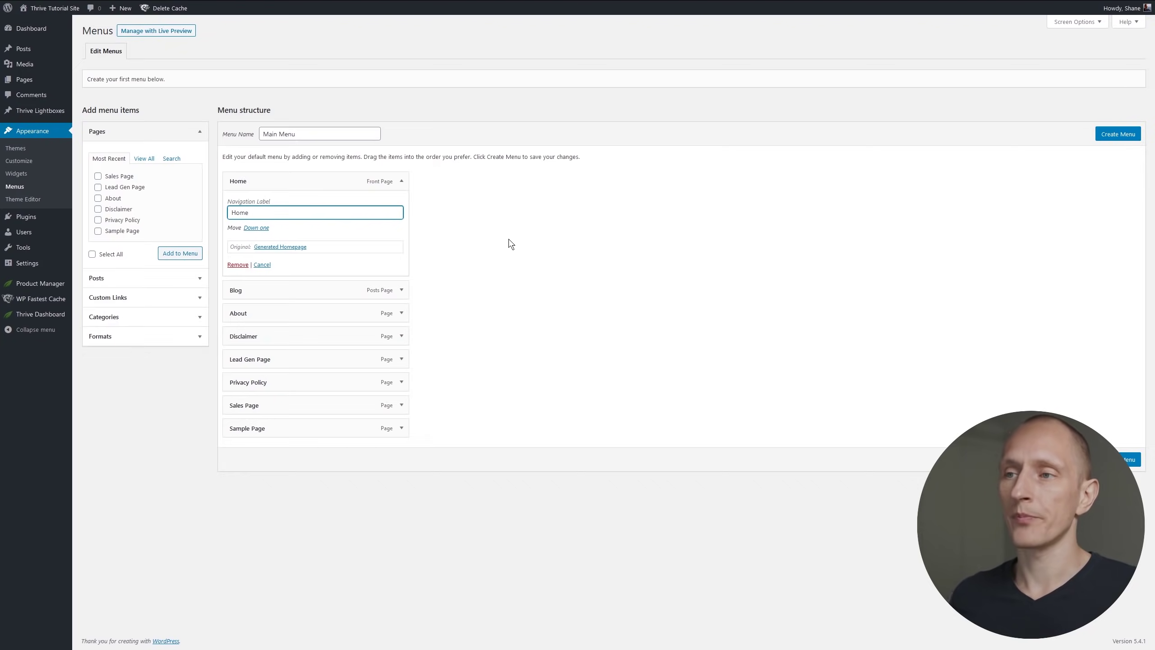
- Remove the Disclaimer, Lead Gen Page, Privacy Policy and Sample Page items from the Main Menu structure
{"action": "left_click", "coordinate": [482, 288]}
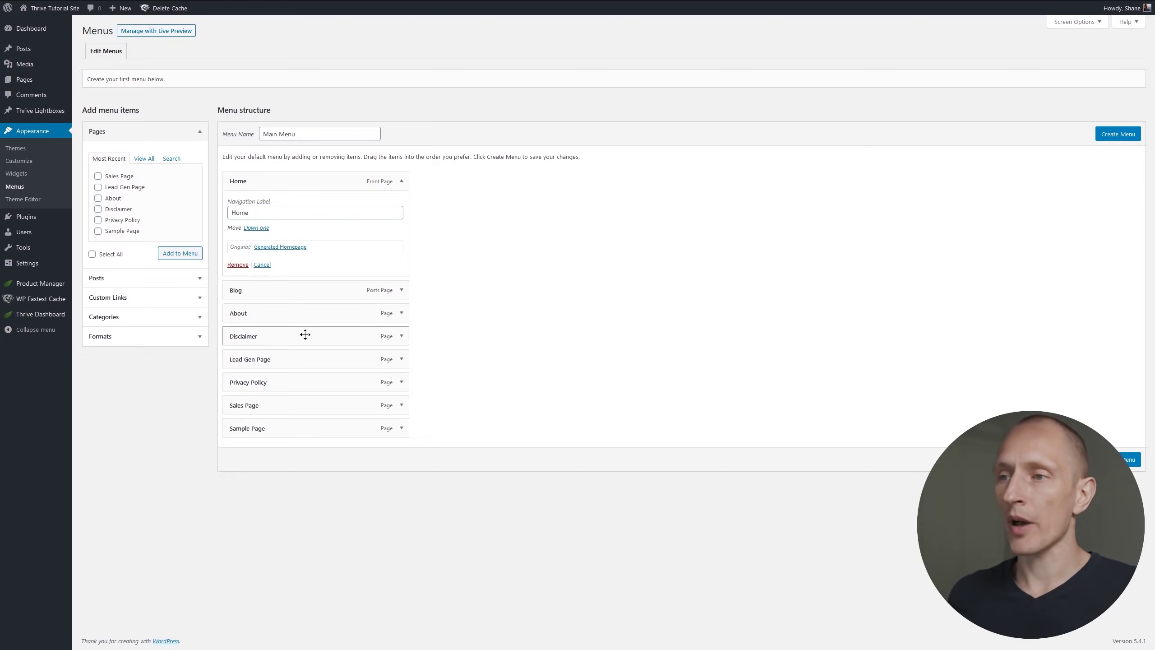
{"action": "left_click", "coordinate": [401, 336]}
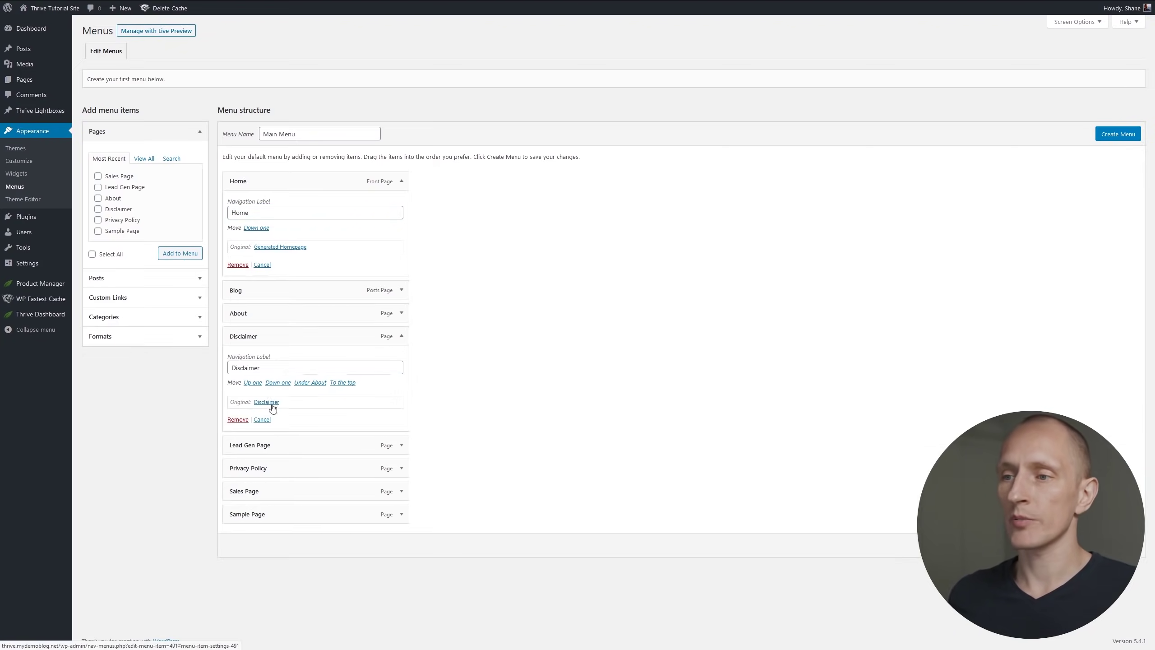
{"action": "left_click", "coordinate": [237, 419]}
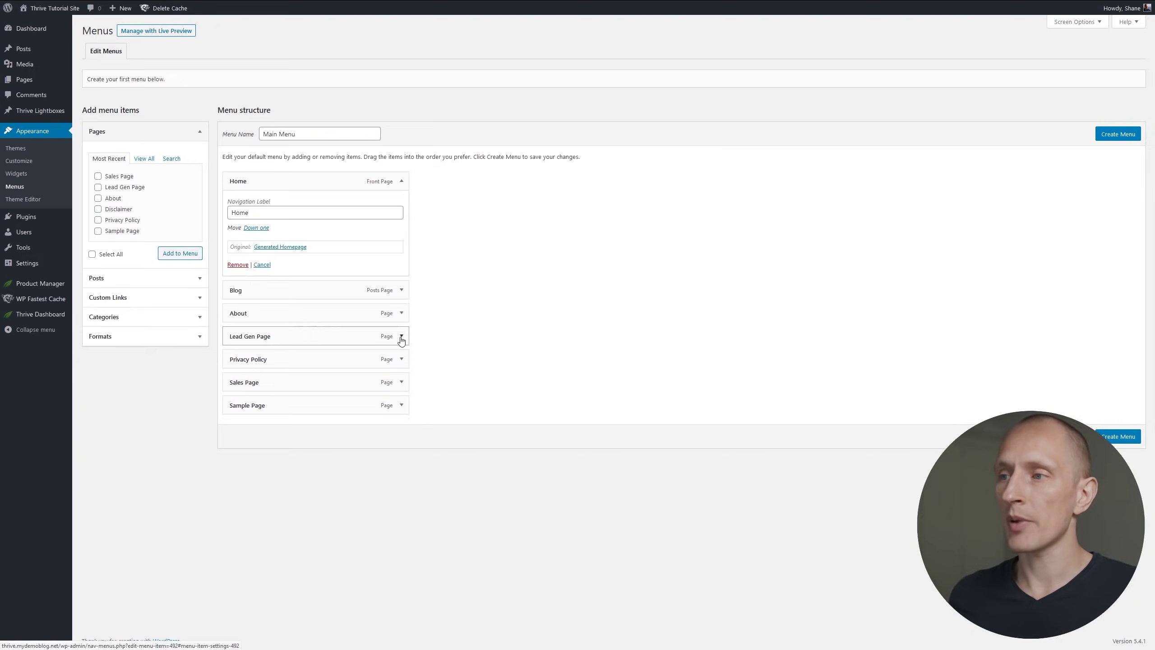
{"action": "left_click", "coordinate": [401, 336]}
{"action": "left_click", "coordinate": [237, 419]}
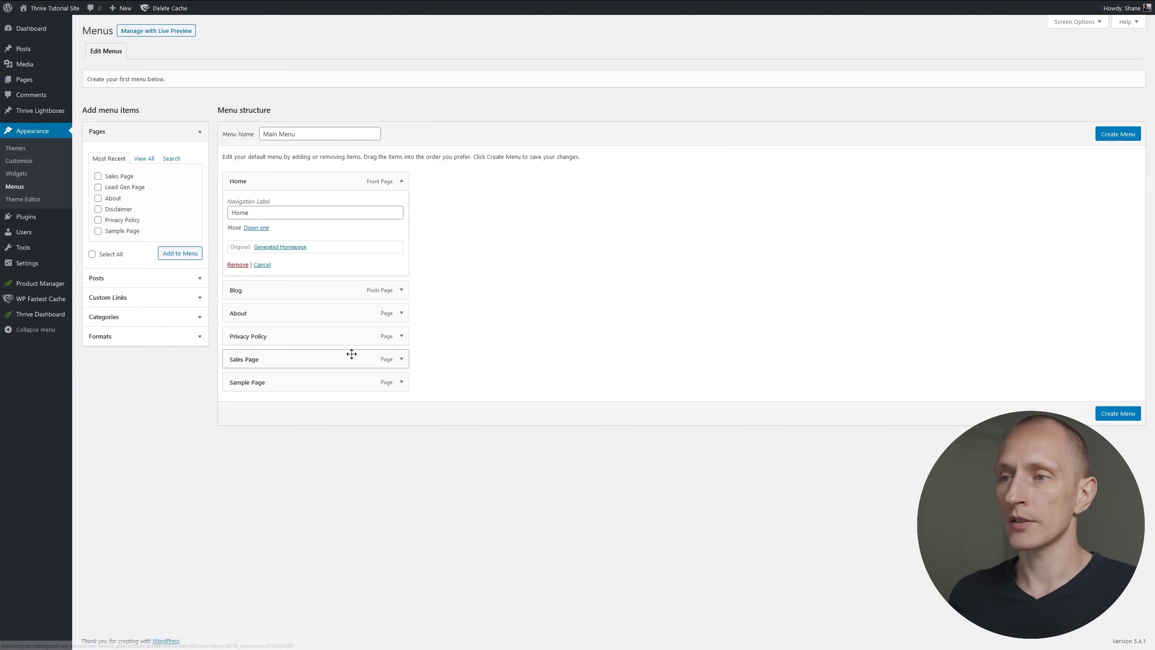
{"action": "left_click", "coordinate": [401, 336]}
{"action": "left_click", "coordinate": [242, 421]}
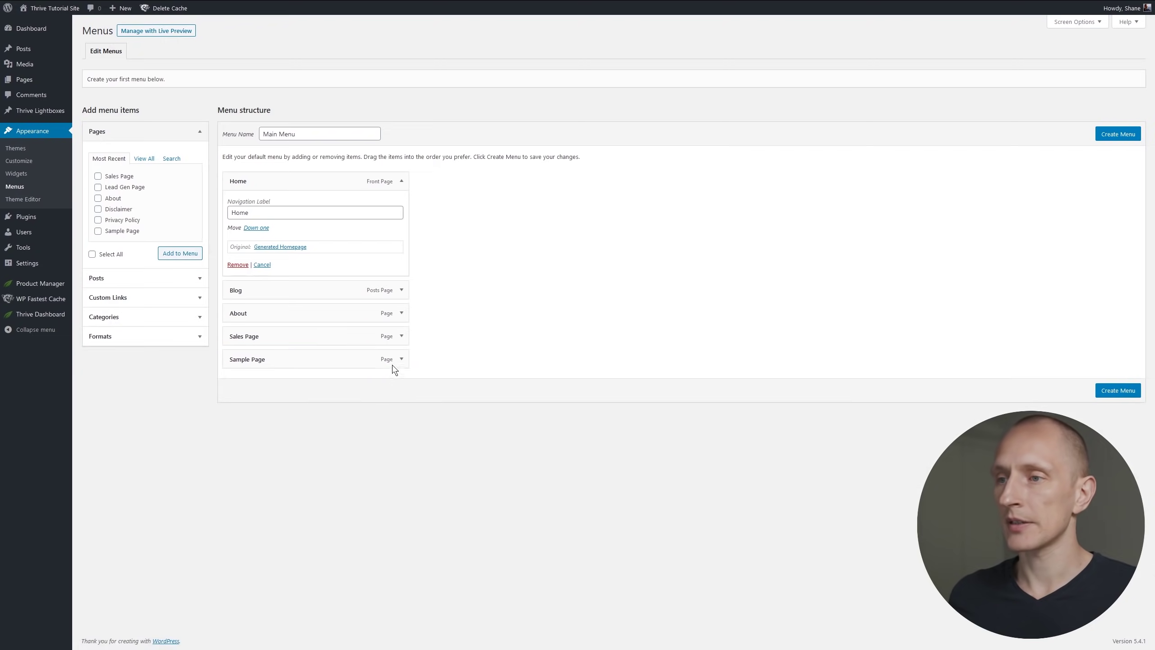
{"action": "left_click", "coordinate": [401, 360]}
{"action": "left_click", "coordinate": [238, 442]}
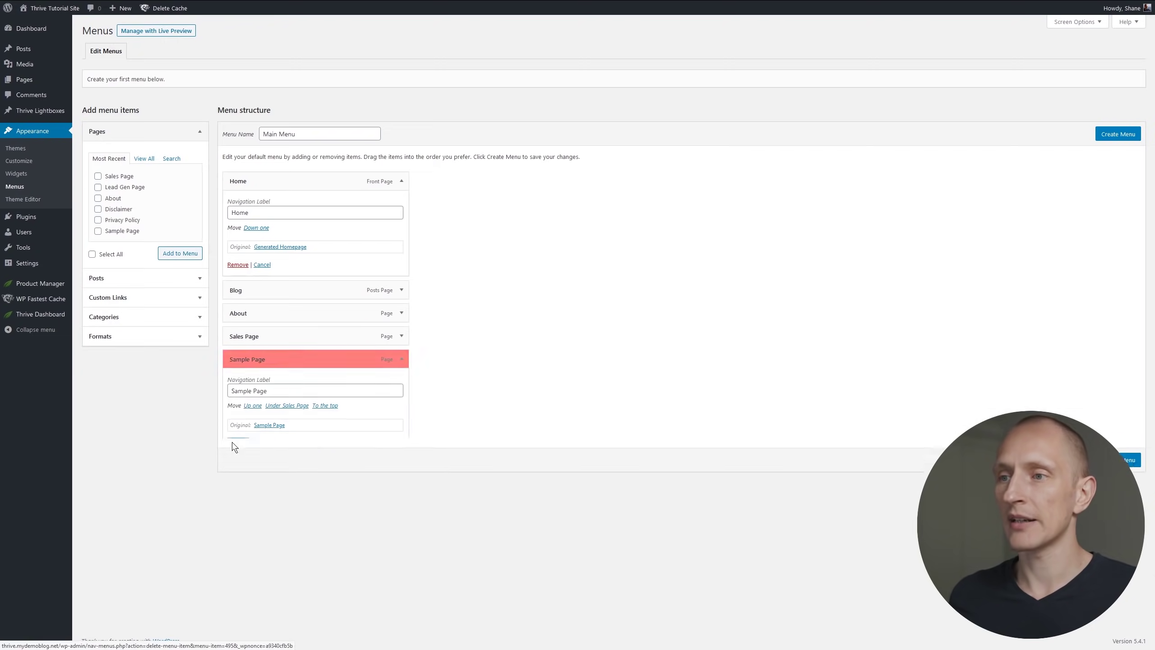
- Change the Sales Page item's navigation label to Lightroom Presets and create the Main Menu
{"action": "left_click", "coordinate": [401, 336]}
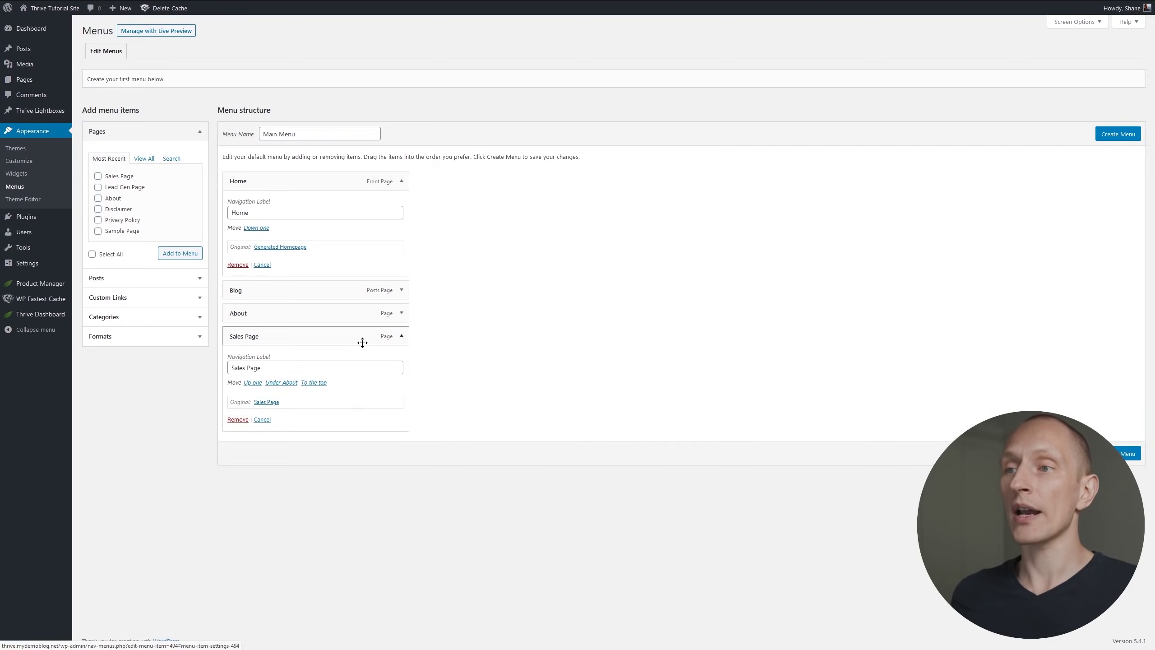
{"action": "triple_click", "coordinate": [277, 367]}
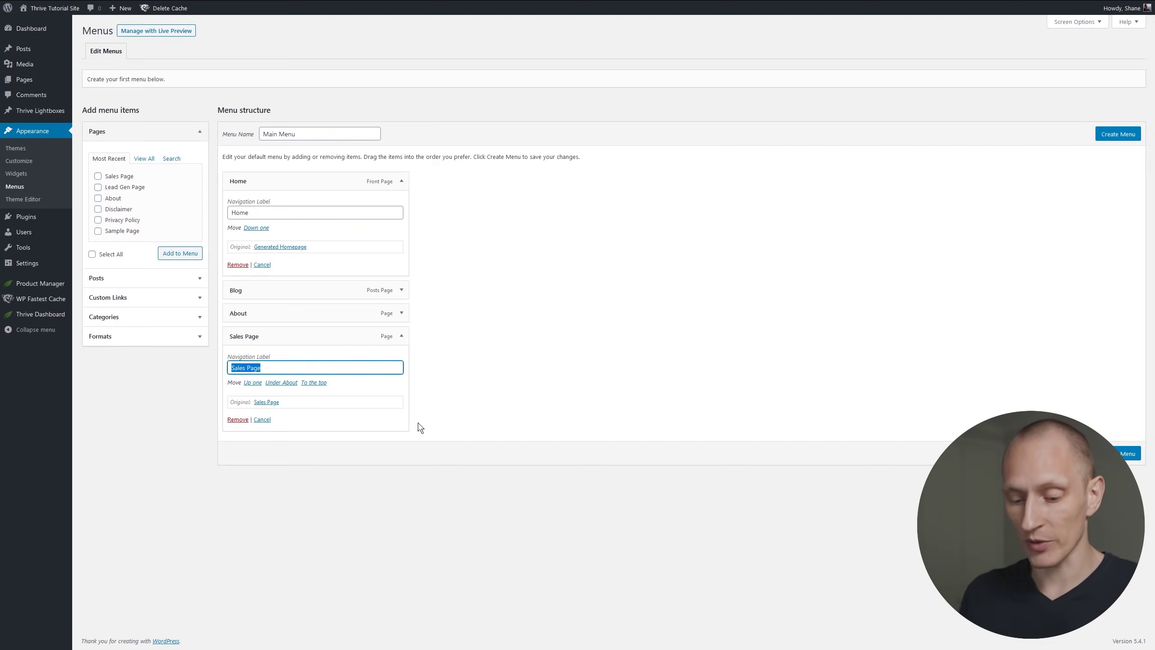
{"action": "type", "text": "Lightroom Presets"}
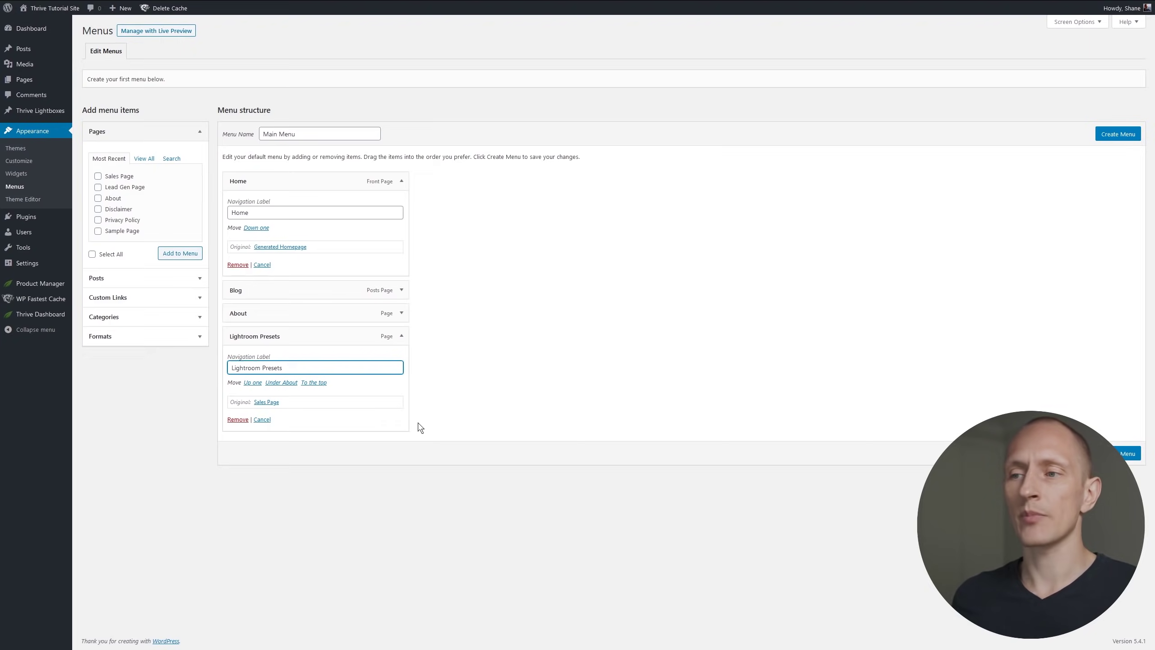
{"action": "left_click", "coordinate": [492, 361]}
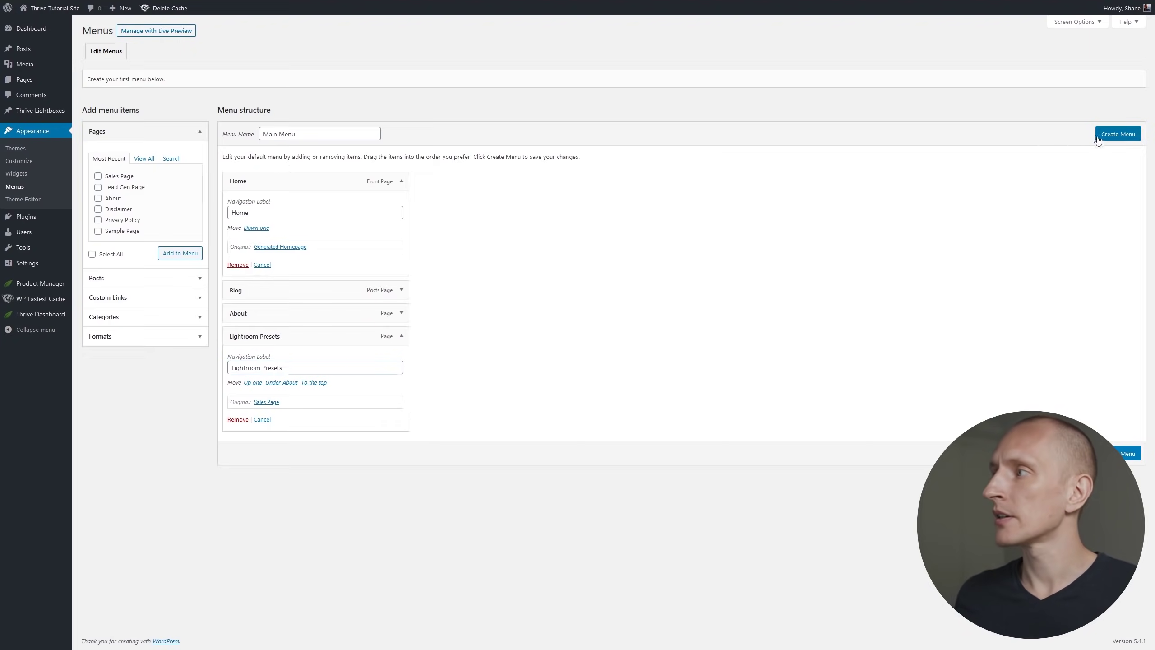
{"action": "left_click", "coordinate": [1115, 134]}
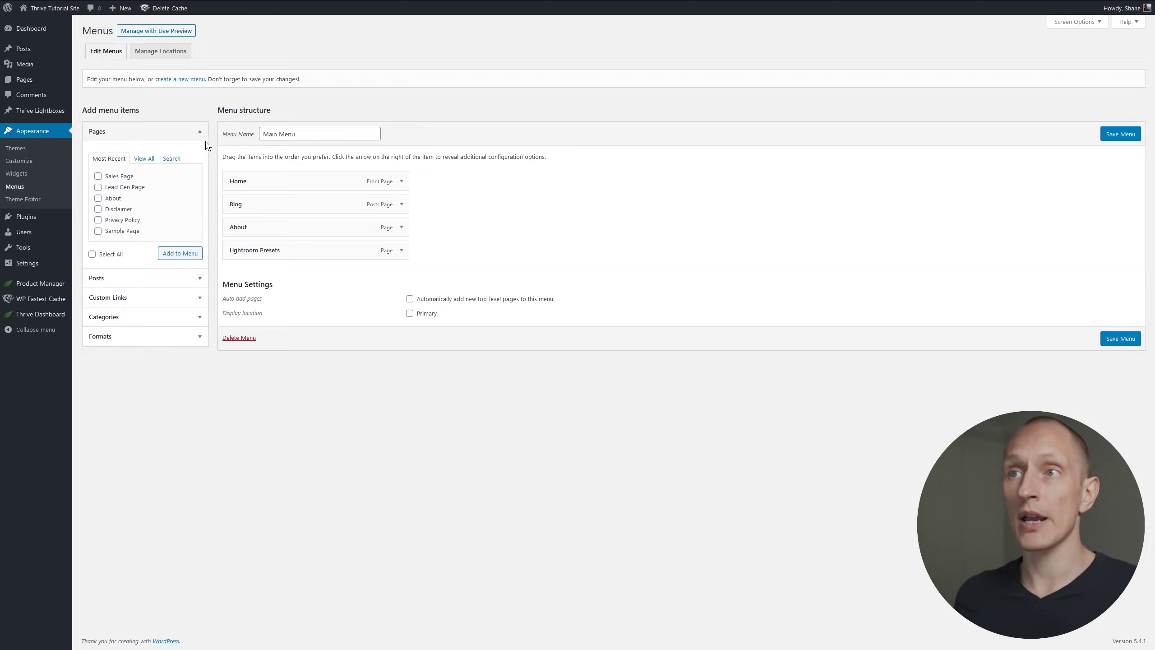
- Create a second menu named Footer Menu
{"action": "left_click", "coordinate": [179, 80]}
{"action": "type", "text": "F"}
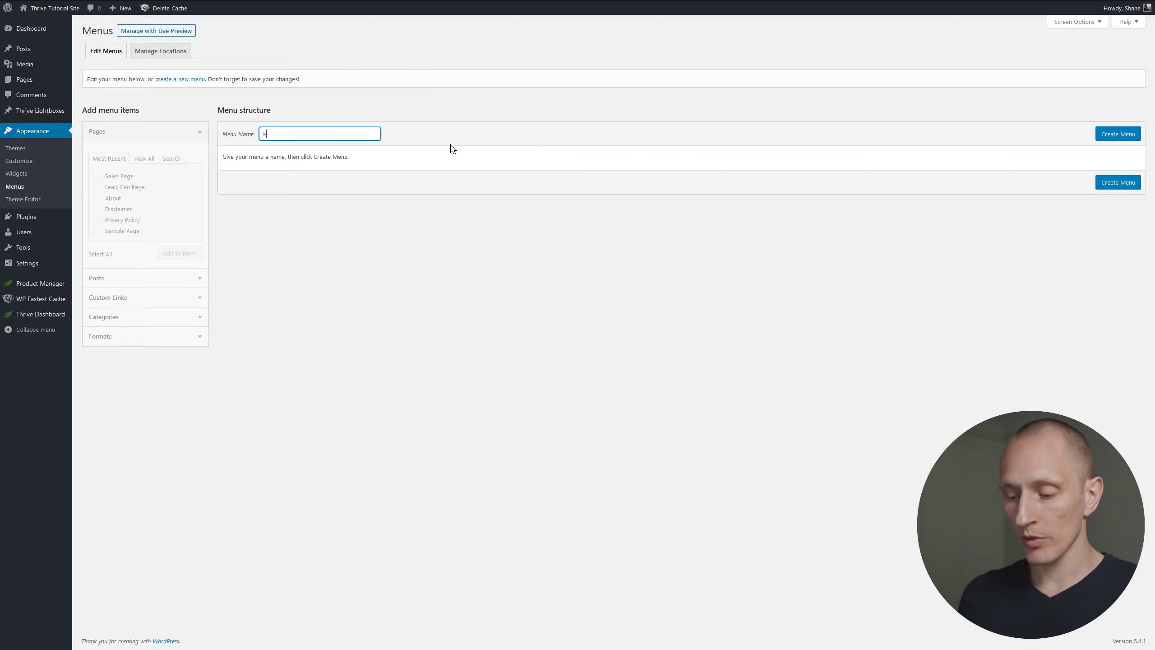
{"action": "type", "text": "ooter Menu"}
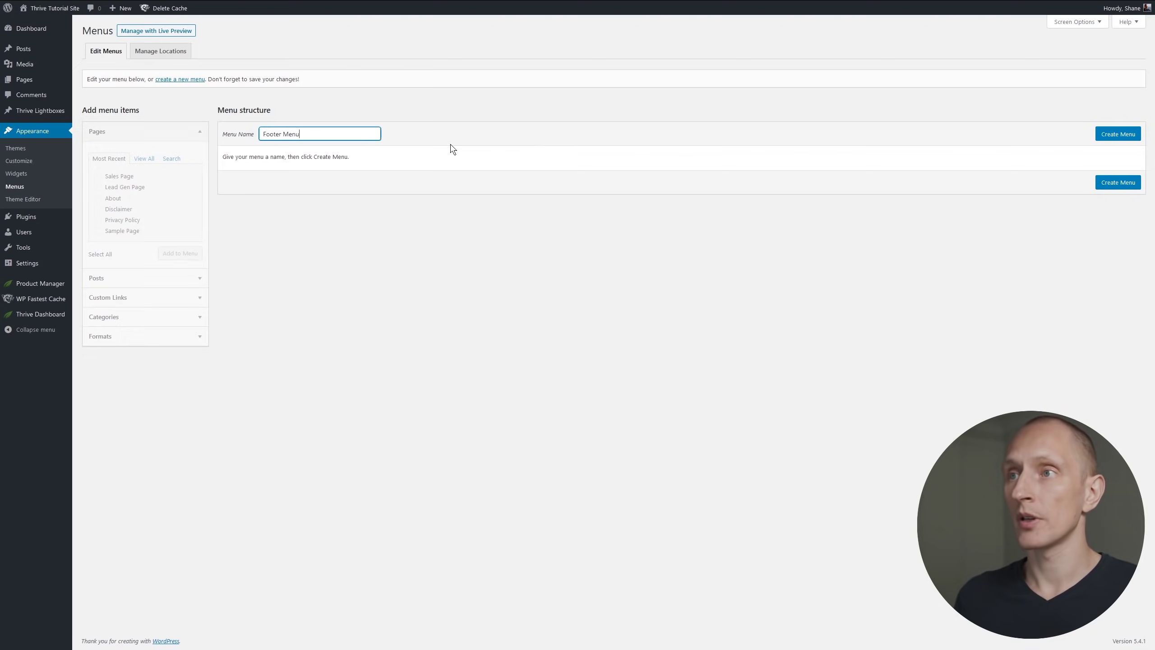
{"action": "left_click", "coordinate": [1127, 134]}
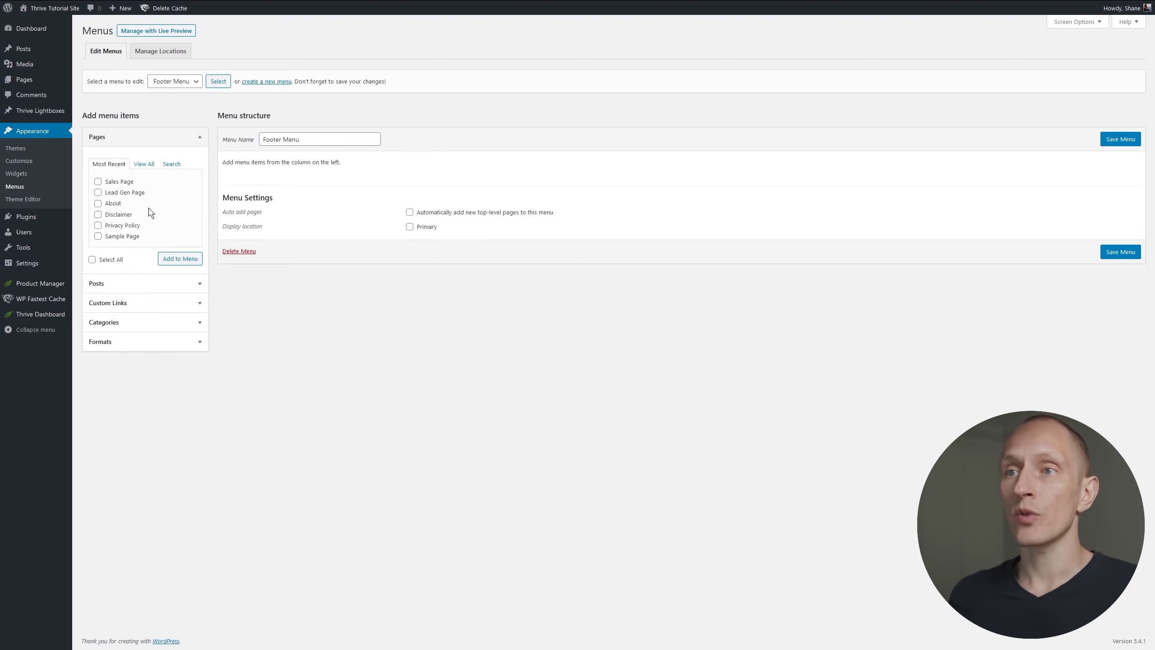
- Add the Disclaimer and Privacy Policy pages to the Footer Menu with Privacy Policy first, and save the menu
{"action": "left_click", "coordinate": [98, 215]}
{"action": "left_click", "coordinate": [97, 225]}
{"action": "left_click", "coordinate": [180, 258]}
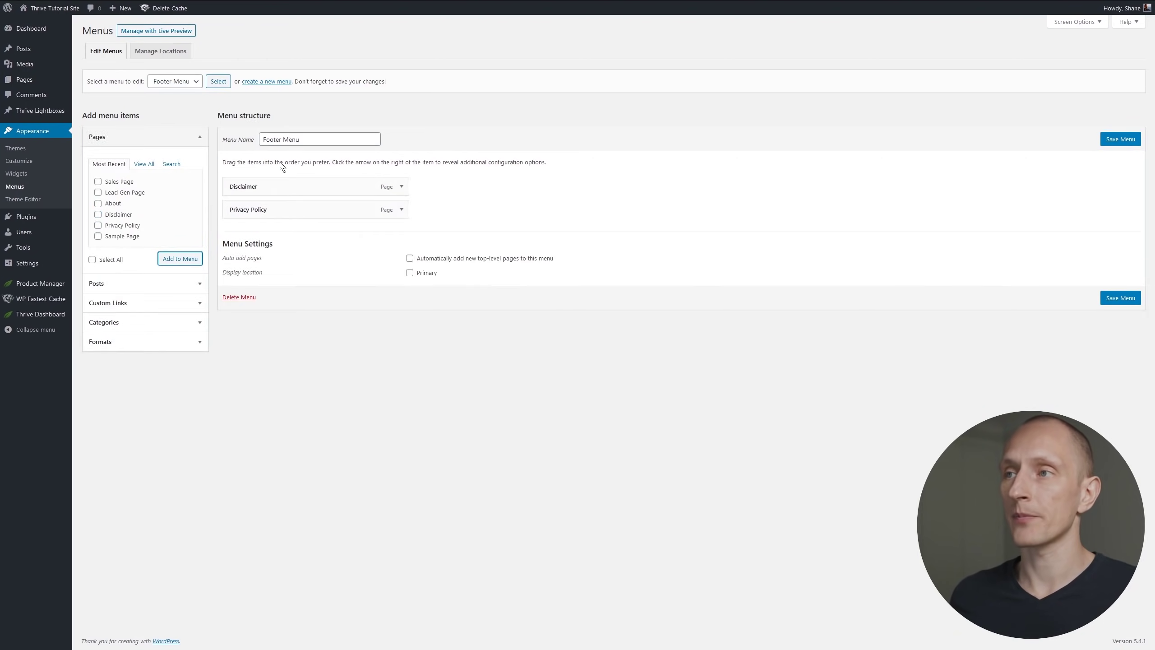
{"action": "left_click_drag", "start_coordinate": [266, 211], "coordinate": [271, 184]}
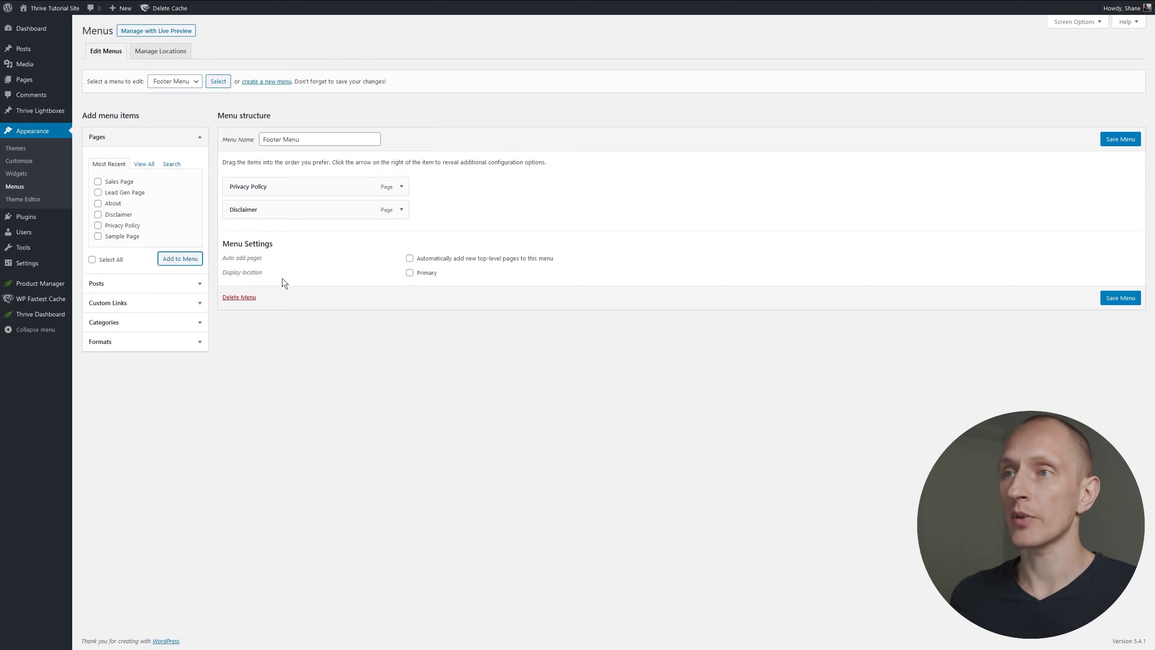
{"action": "left_click", "coordinate": [1118, 141]}
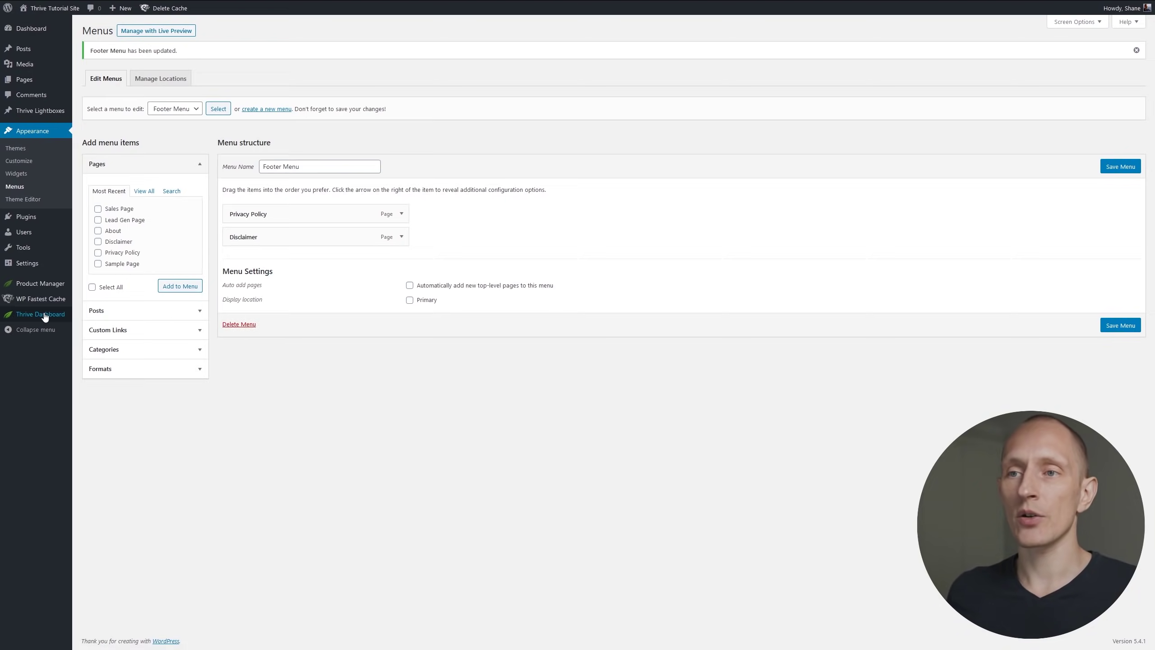
- Open the API Connections manager from the Thrive Dashboard
{"action": "mouse_move", "coordinate": [44, 318]}
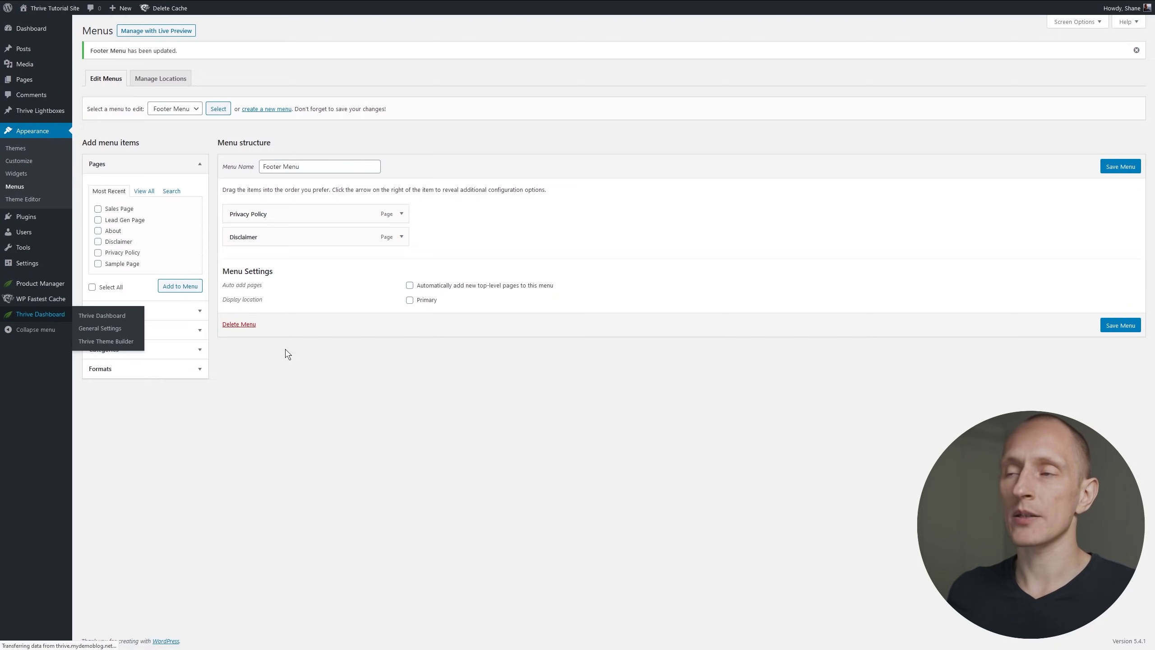
{"action": "scroll", "coordinate": [586, 212], "scroll_direction": "down", "scroll_amount": 2}
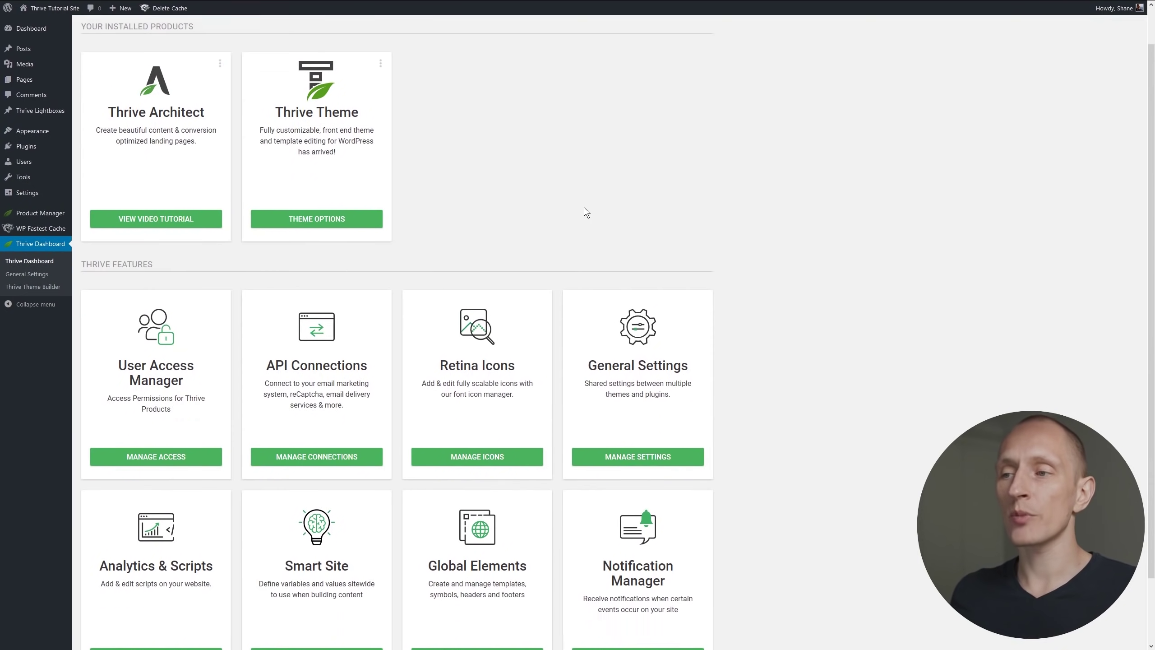
{"action": "left_click", "coordinate": [295, 412]}
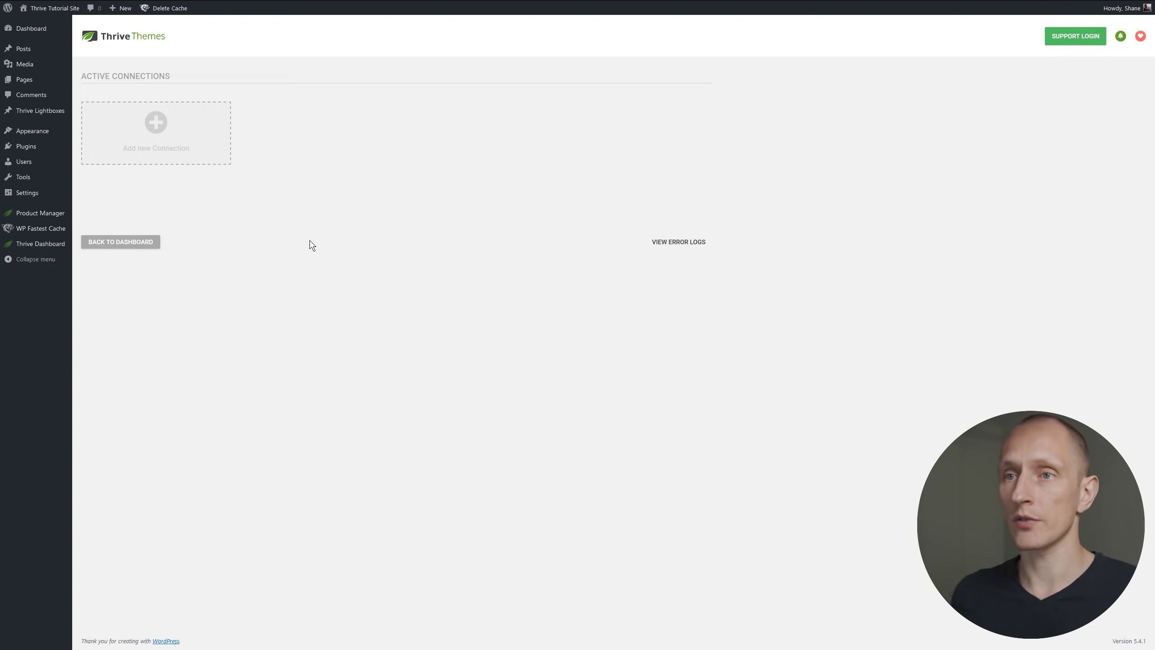
- Add a new API connection, search the apps for "mail" and choose Mailchimp
{"action": "left_click", "coordinate": [139, 132]}
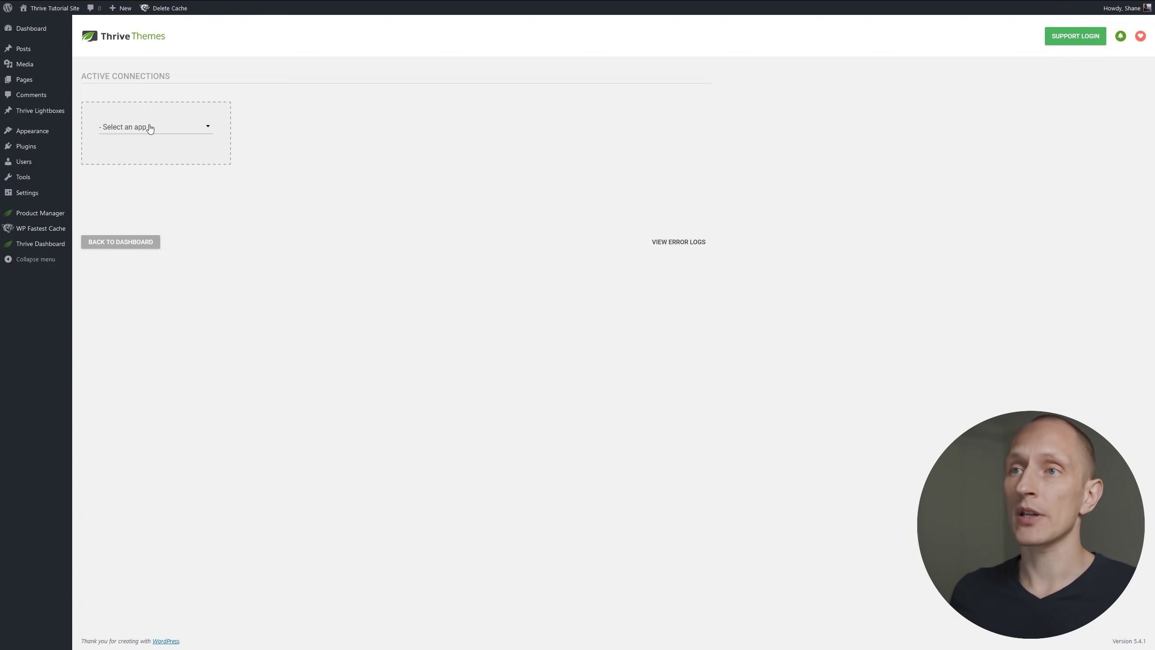
{"action": "left_click", "coordinate": [149, 128]}
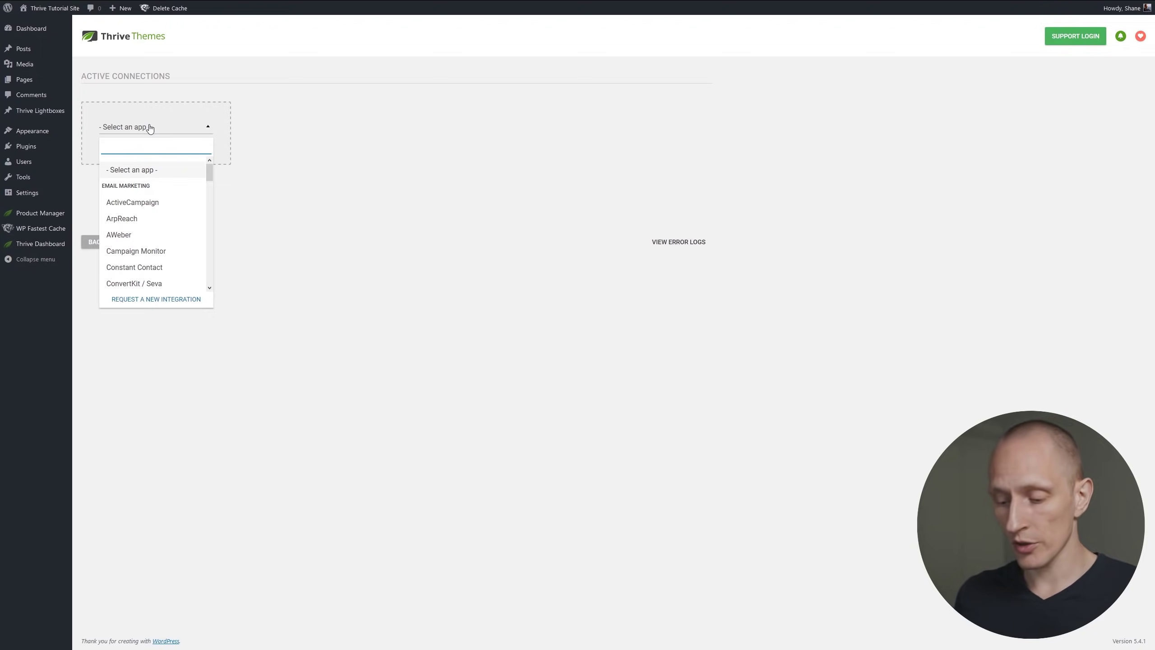
{"action": "scroll", "coordinate": [155, 213], "scroll_direction": "down", "scroll_amount": 10}
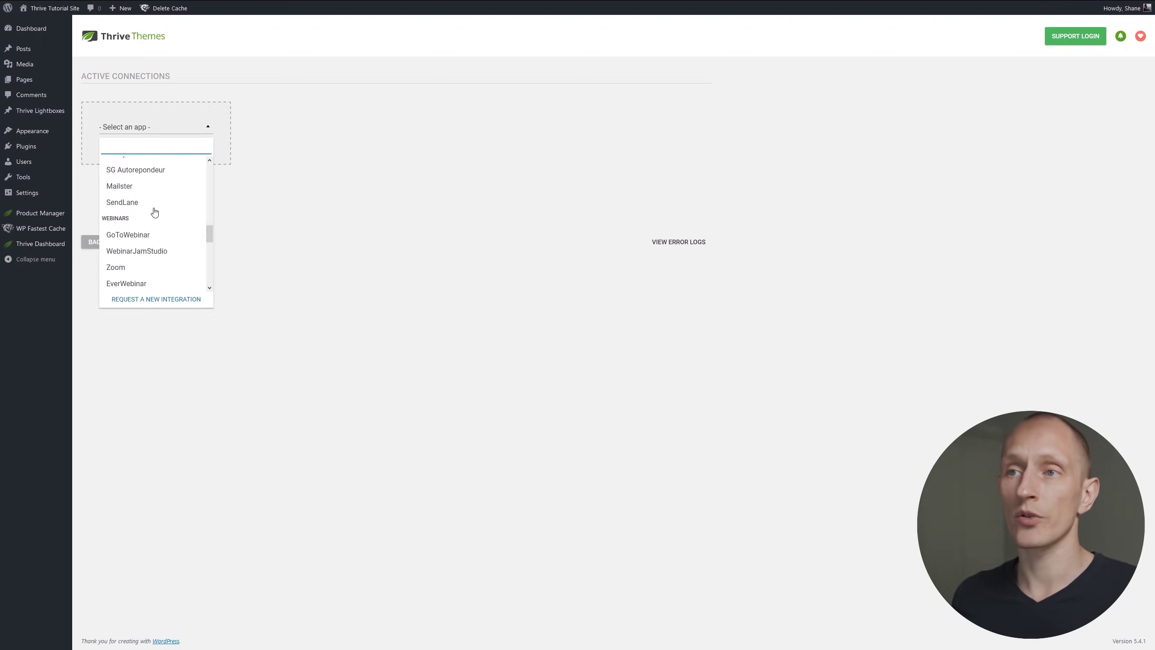
{"action": "scroll", "coordinate": [155, 213], "scroll_direction": "up", "scroll_amount": 10}
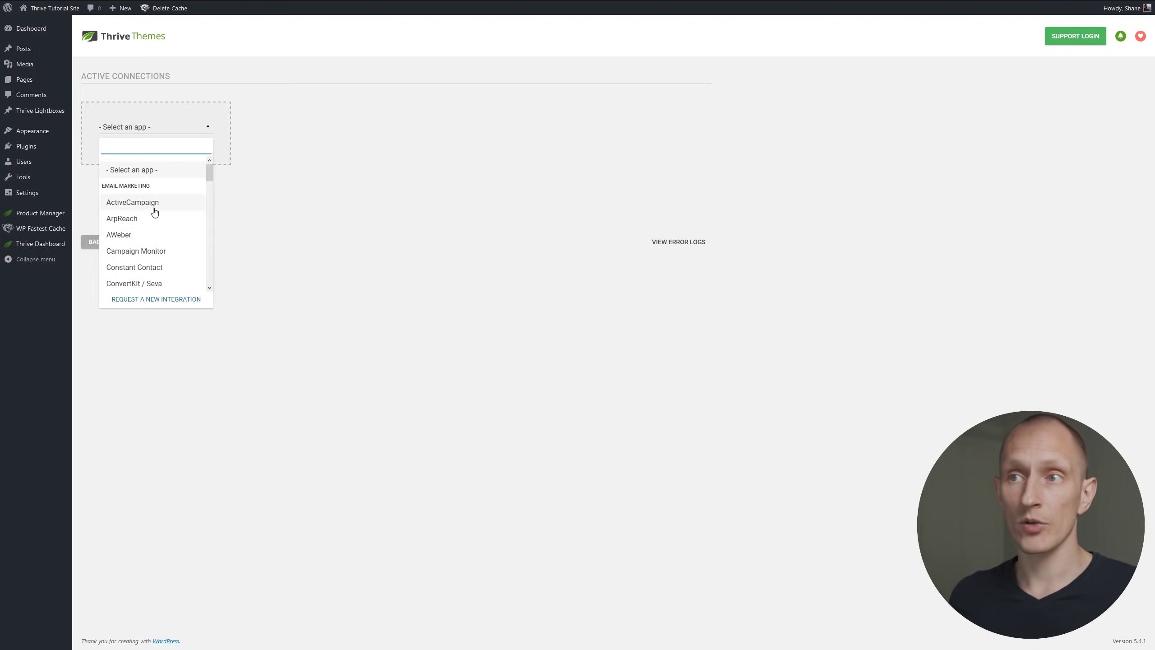
{"action": "scroll", "coordinate": [155, 212], "scroll_direction": "down", "scroll_amount": 5}
{"action": "scroll", "coordinate": [155, 212], "scroll_direction": "up", "scroll_amount": 5}
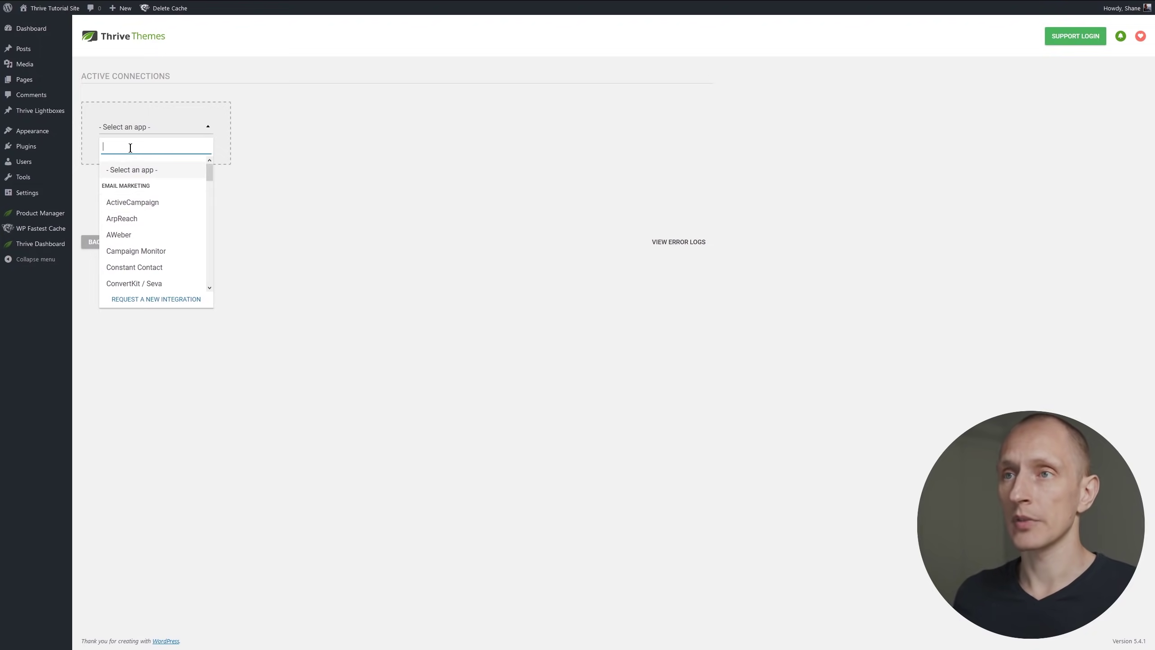
{"action": "type", "text": "mail"}
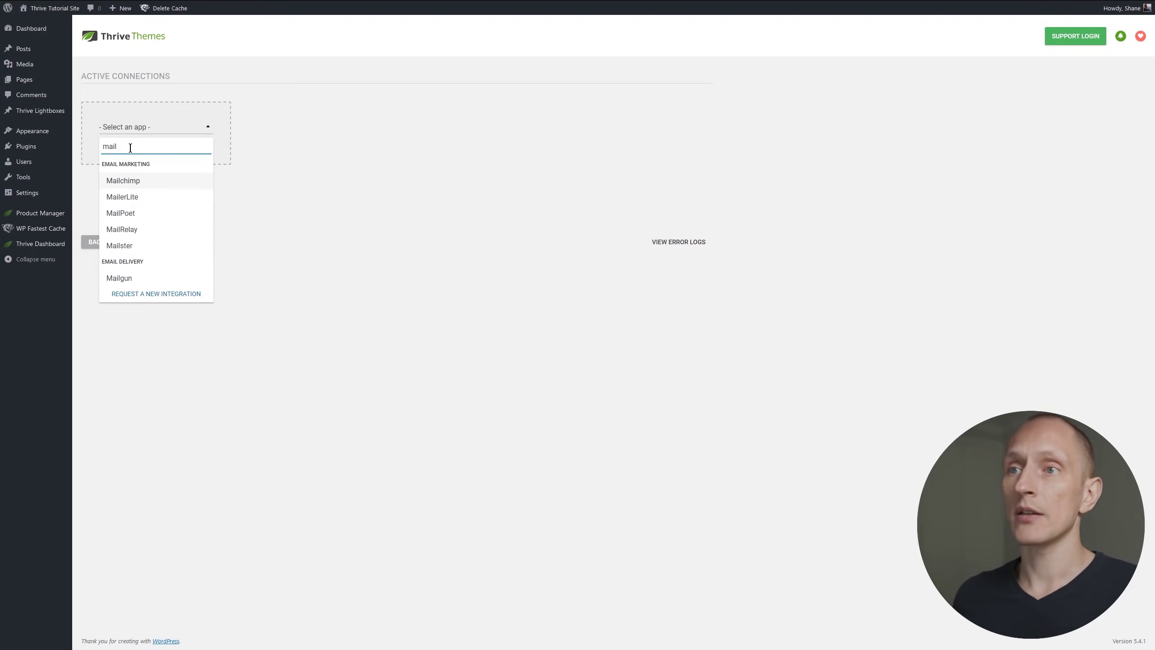
{"action": "left_click", "coordinate": [125, 181]}
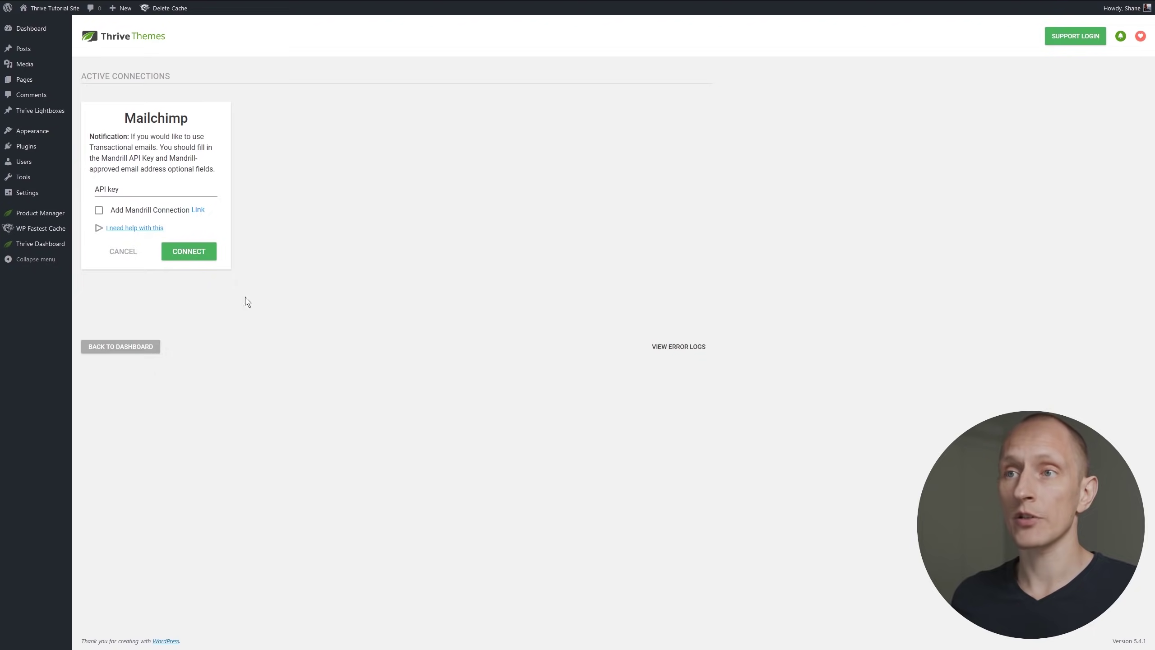
- Paste the Mailchimp API key into the API key field, connect the service and finish the connection setup
{"action": "left_click", "coordinate": [168, 191]}
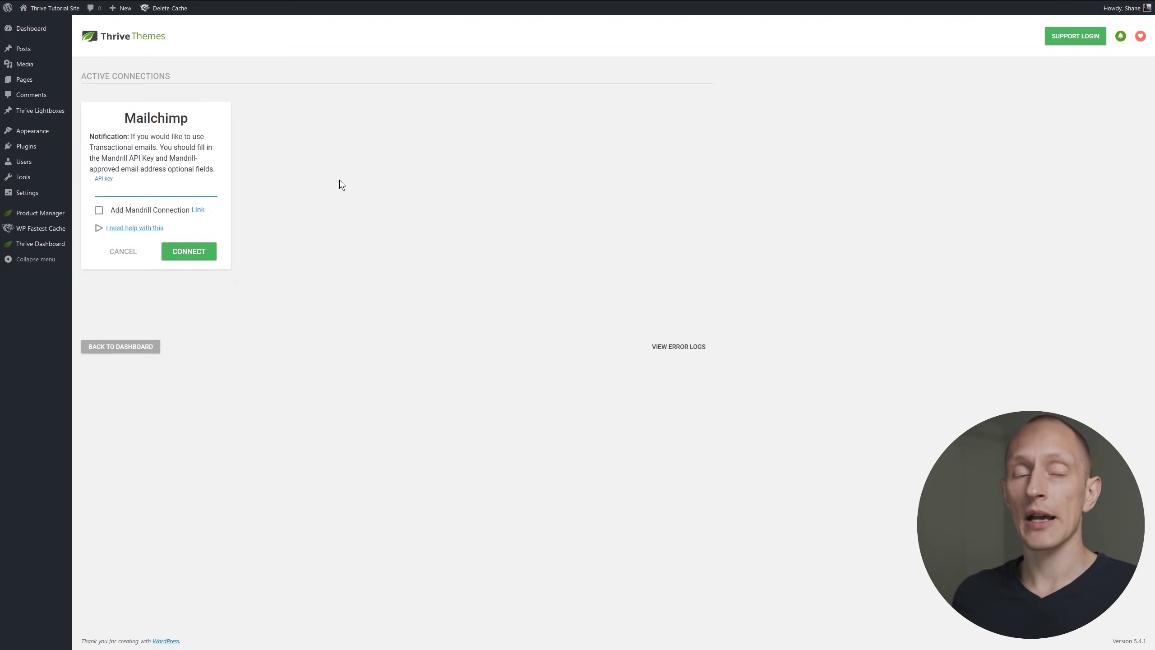
{"action": "key", "text": "ctrl+v"}
{"action": "left_click", "coordinate": [189, 252]}
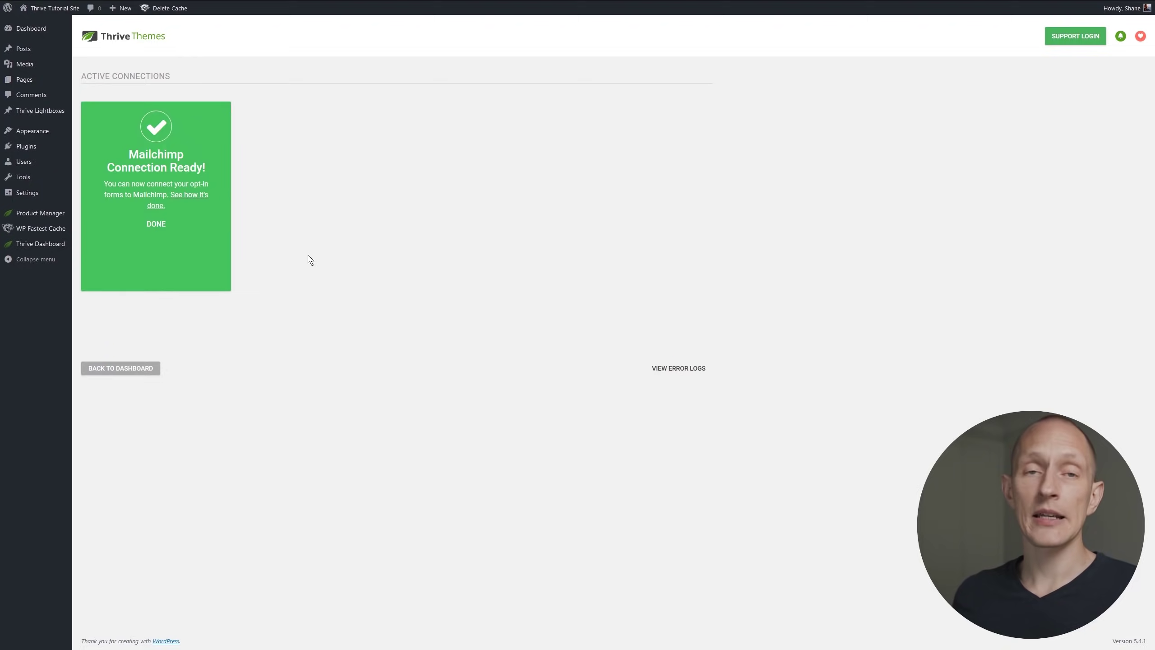
{"action": "left_click", "coordinate": [157, 226]}
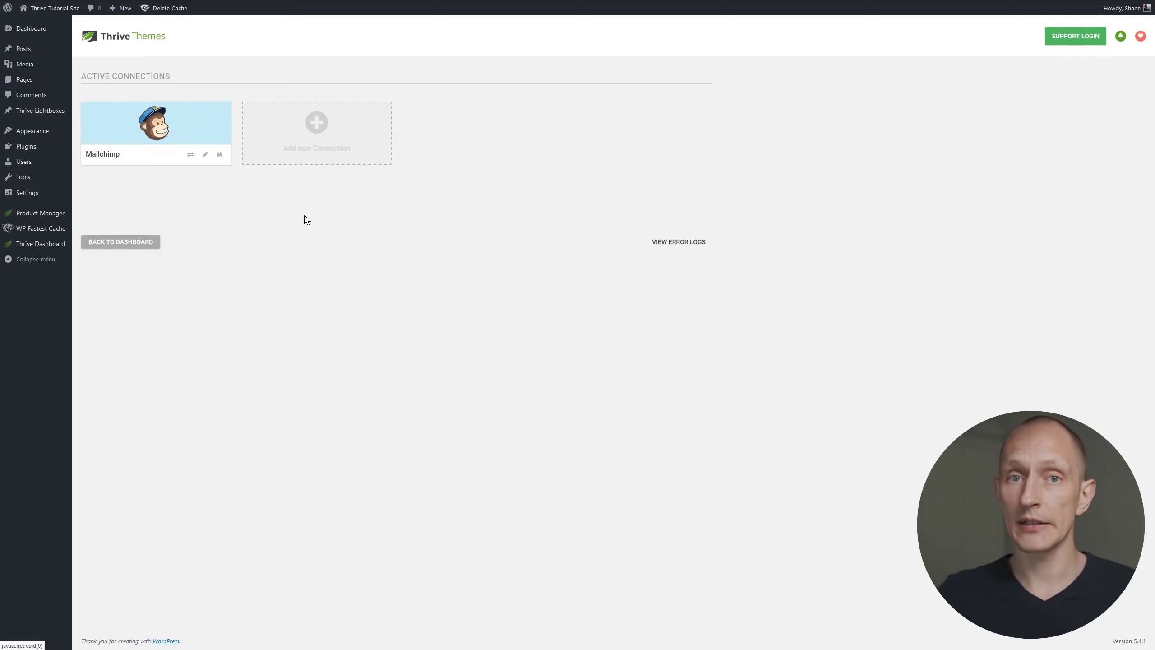
- Browse the email marketing and webinar apps available for a new API connection without choosing one
{"action": "left_click", "coordinate": [326, 139]}
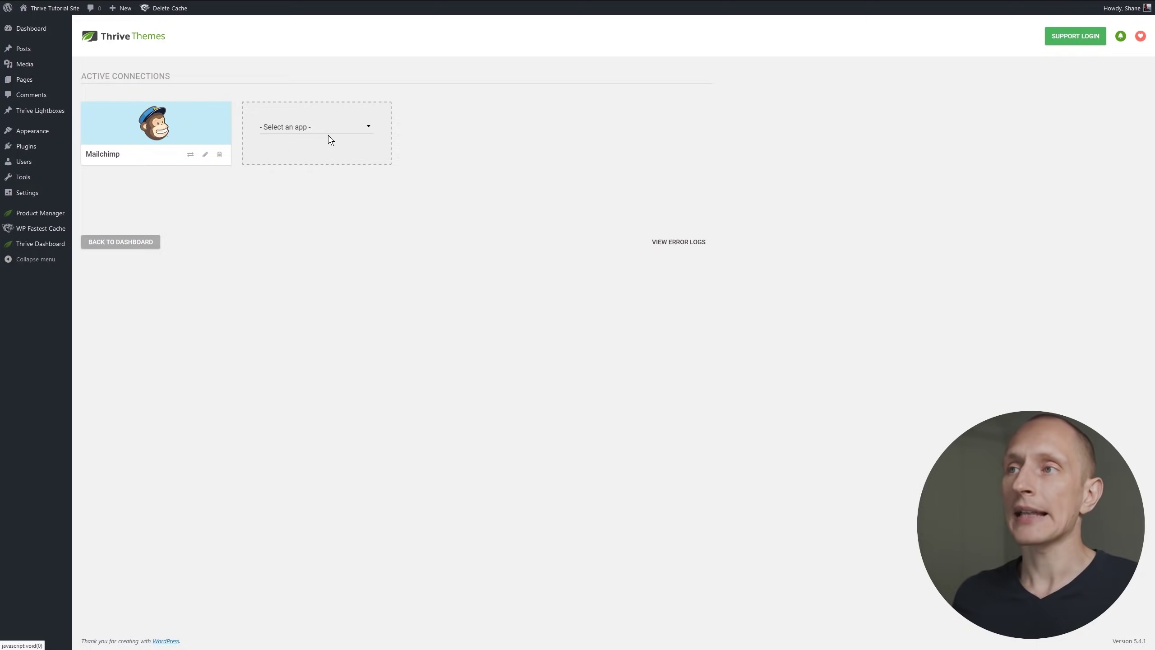
{"action": "left_click", "coordinate": [336, 130]}
{"action": "scroll", "coordinate": [336, 167], "scroll_direction": "down", "scroll_amount": 10}
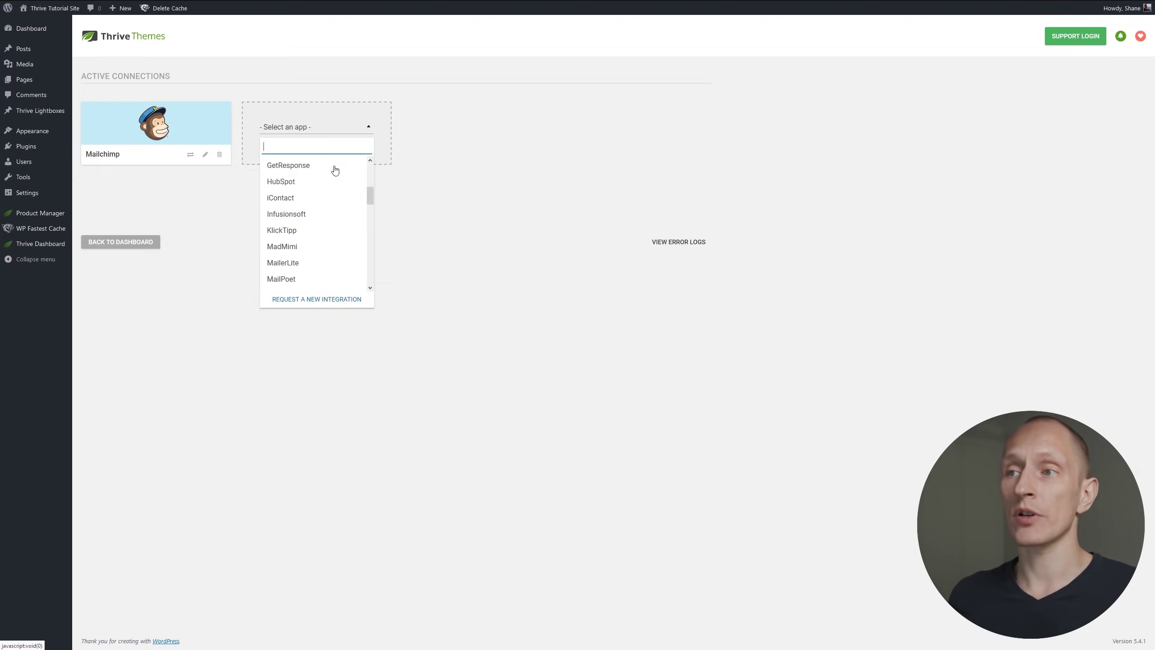
{"action": "scroll", "coordinate": [323, 234], "scroll_direction": "down", "scroll_amount": 3}
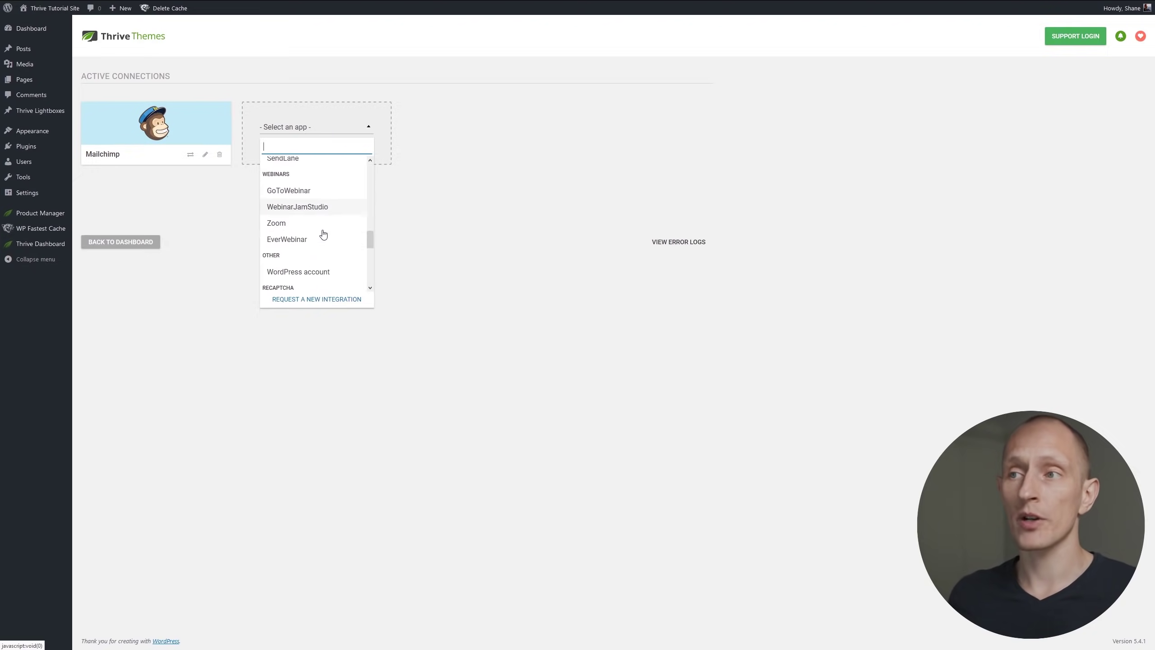
{"action": "scroll", "coordinate": [324, 233], "scroll_direction": "up", "scroll_amount": 2}
{"action": "scroll", "coordinate": [324, 233], "scroll_direction": "up", "scroll_amount": 1}
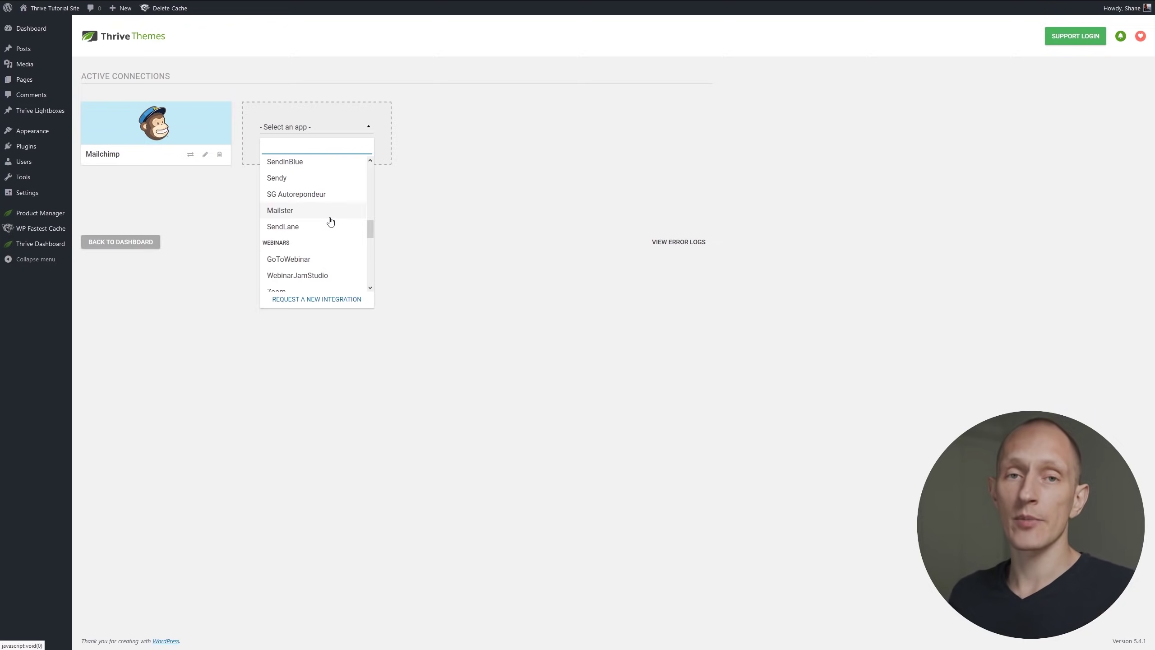
{"action": "scroll", "coordinate": [324, 249], "scroll_direction": "up", "scroll_amount": 10}
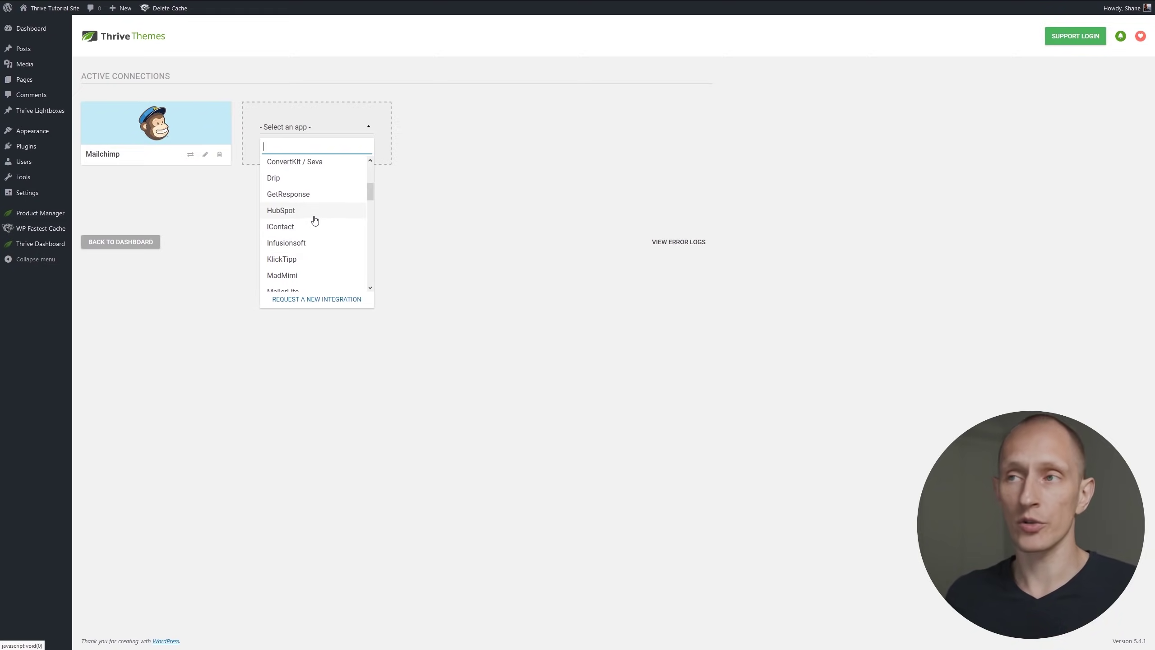
{"action": "left_click", "coordinate": [450, 232]}
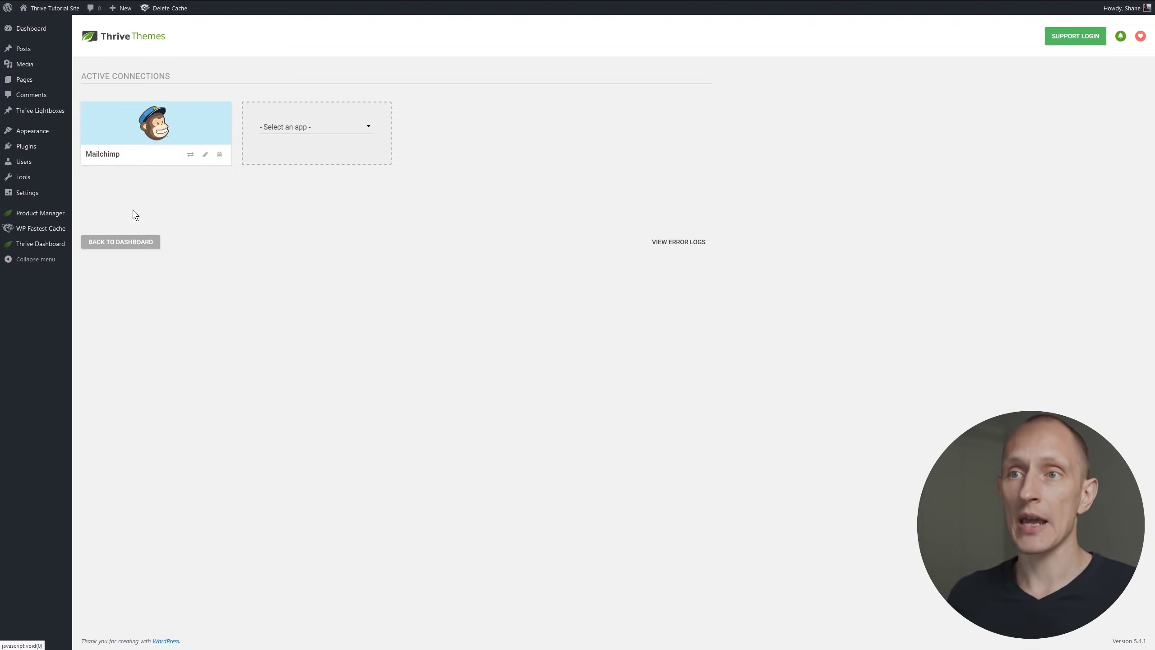
- Return to the Thrive Dashboard and open the Analytics & Scripts manager
{"action": "mouse_move", "coordinate": [25, 250]}
{"action": "left_click", "coordinate": [25, 248]}
{"action": "scroll", "coordinate": [501, 174], "scroll_direction": "down", "scroll_amount": 1}
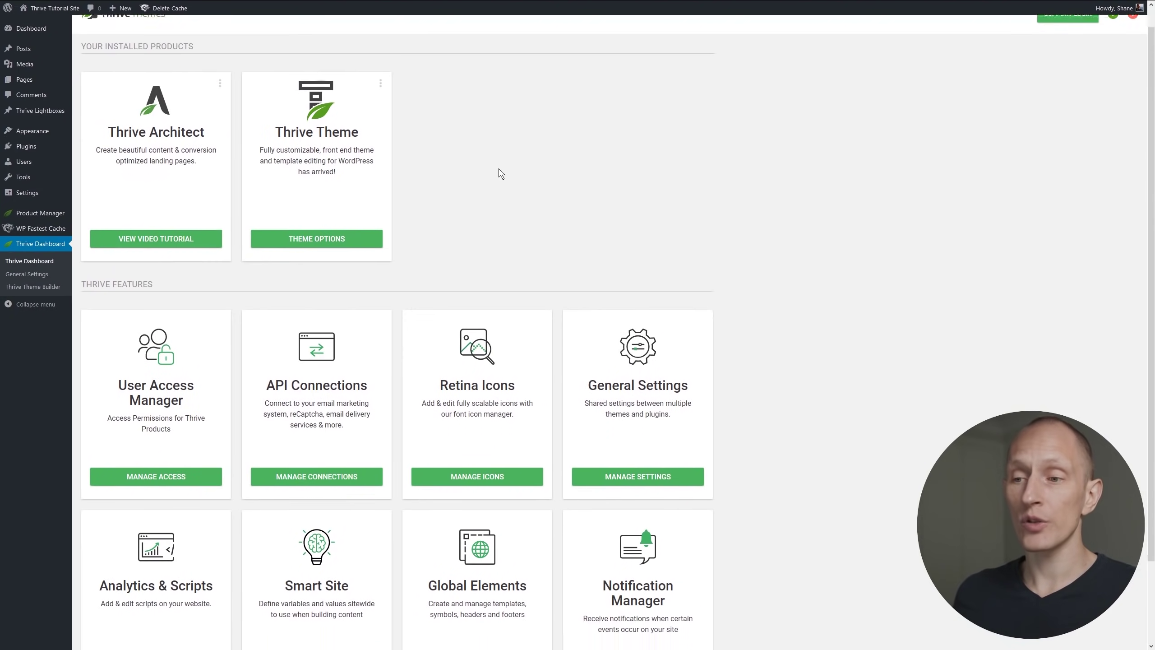
{"action": "scroll", "coordinate": [501, 173], "scroll_direction": "down", "scroll_amount": 2}
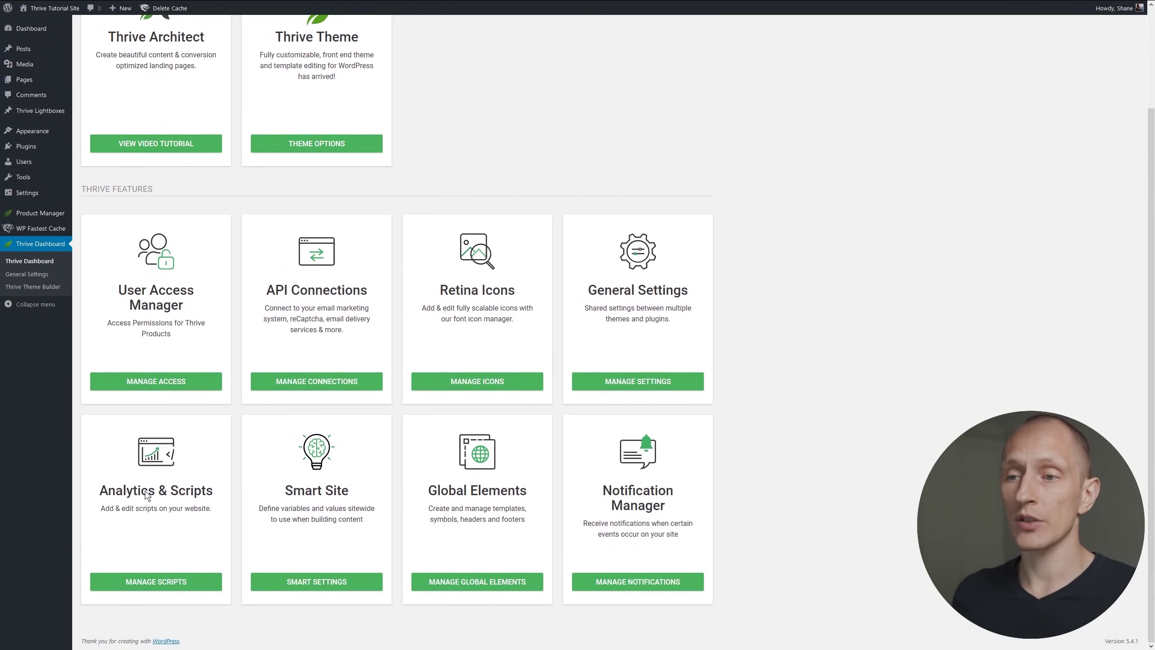
{"action": "left_click", "coordinate": [153, 585]}
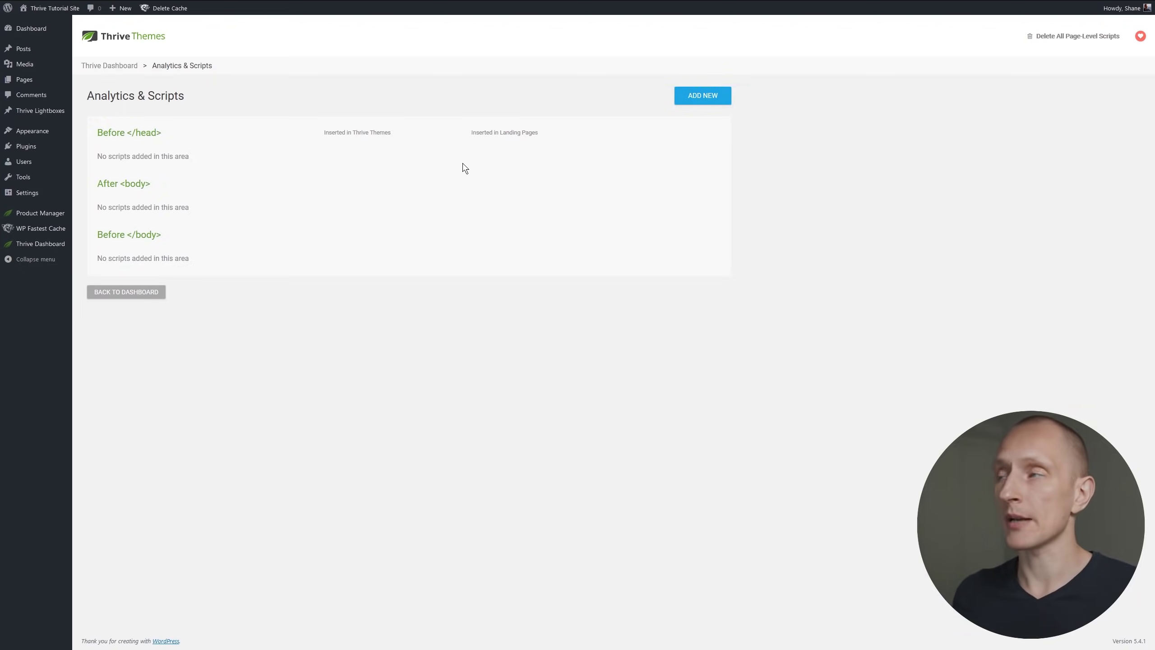
- Add a new script containing the copied Google Analytics tracking code, labelled Google Analytics and placed Before </head>
{"action": "left_click", "coordinate": [703, 98]}
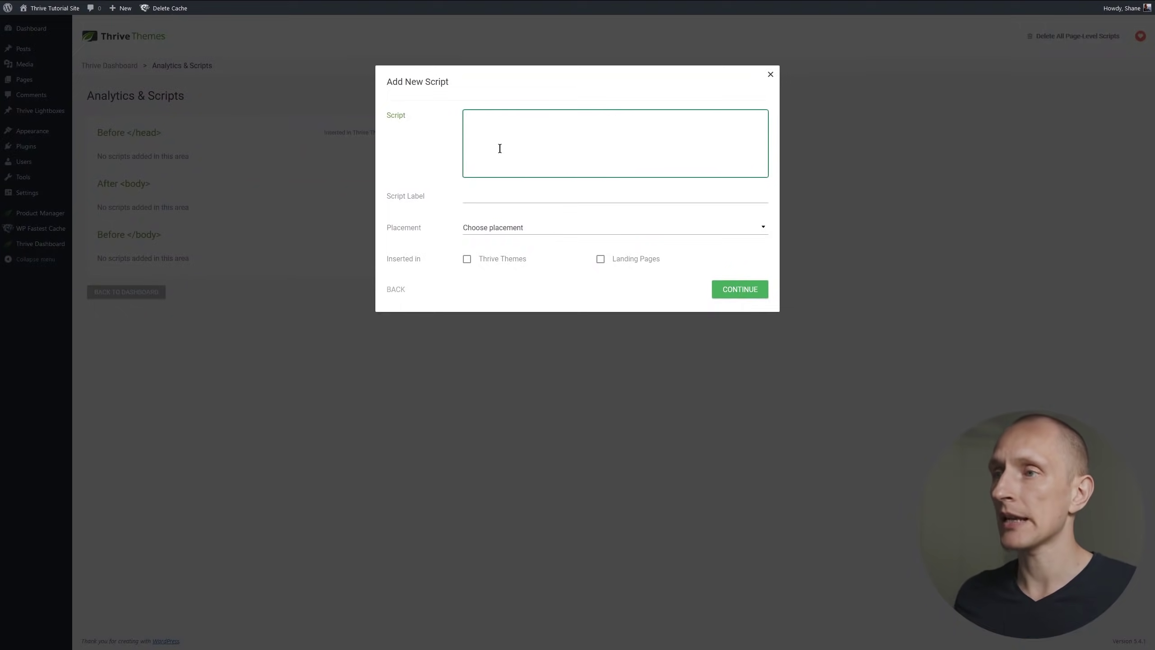
{"action": "key", "text": "ctrl+v"}
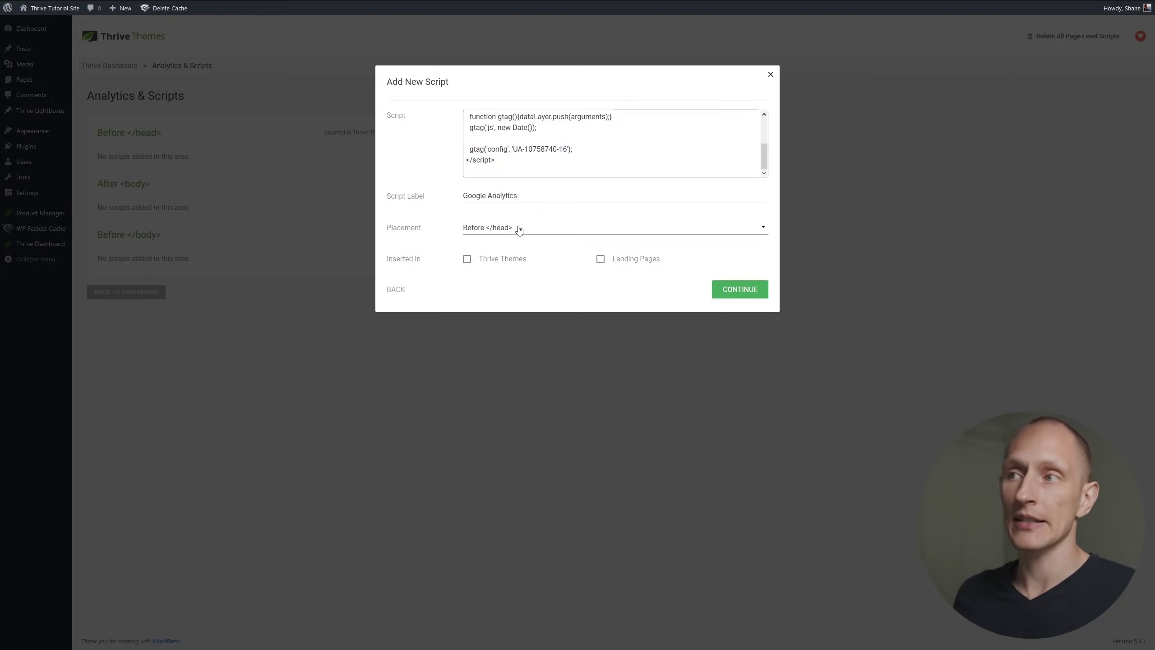
{"action": "scroll", "coordinate": [544, 147], "scroll_direction": "up", "scroll_amount": 3}
{"action": "scroll", "coordinate": [546, 134], "scroll_direction": "down", "scroll_amount": 3}
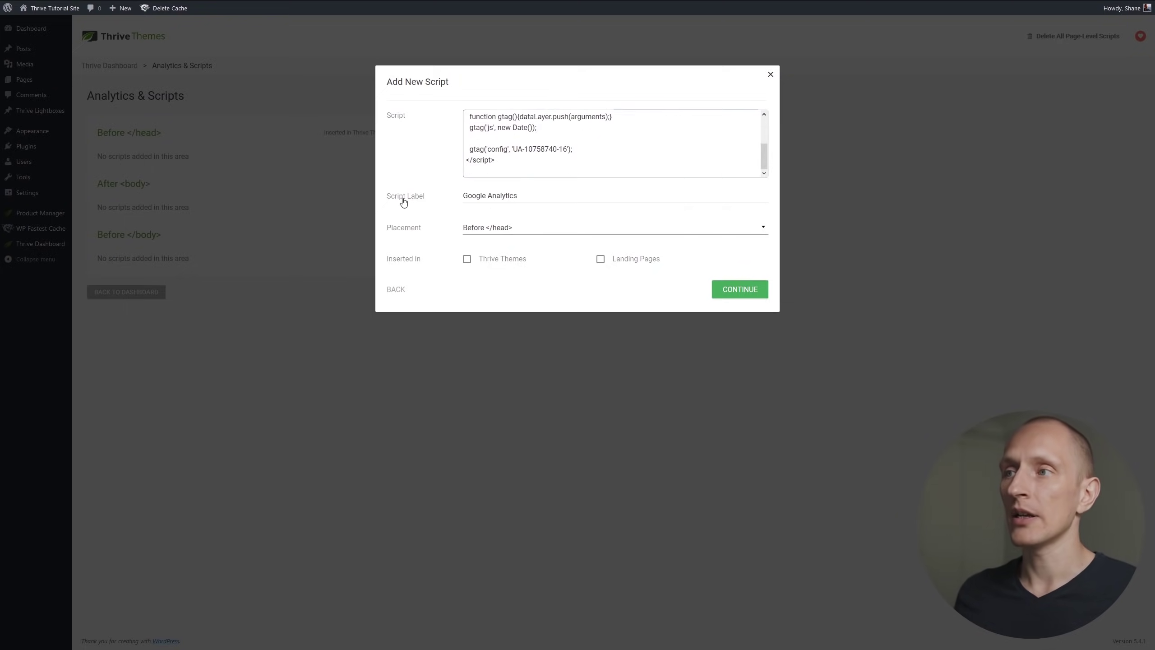
{"action": "left_click", "coordinate": [532, 194]}
{"action": "left_click", "coordinate": [529, 231]}
{"action": "left_click", "coordinate": [543, 249]}
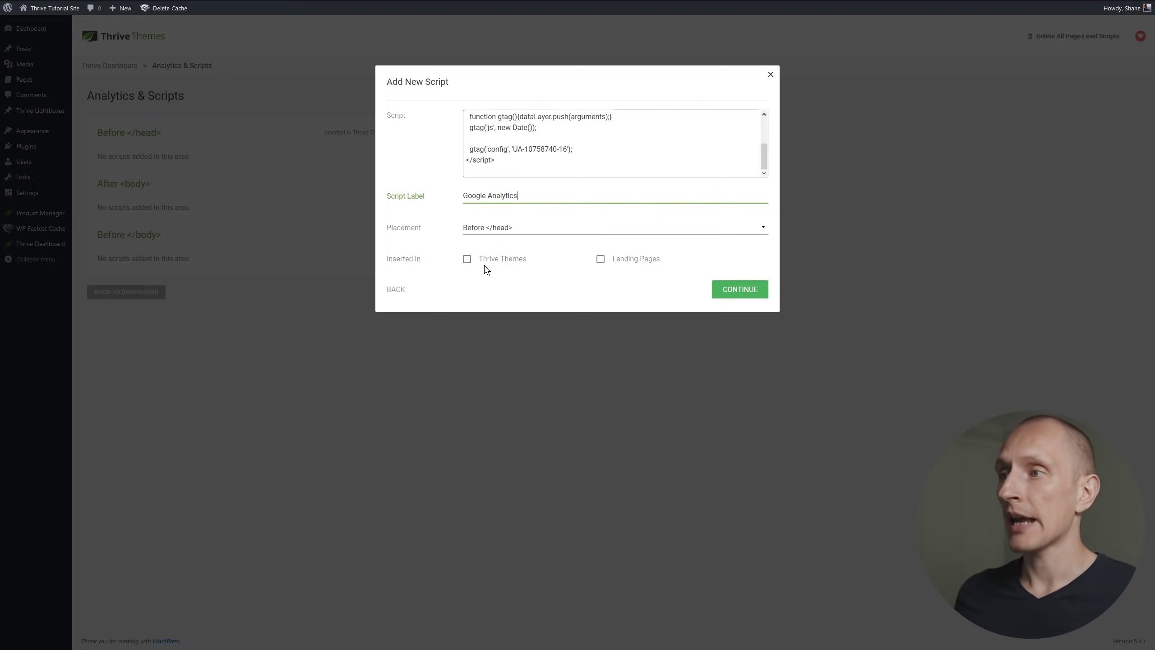
- Have the Google Analytics script inserted in both Thrive Themes and Landing Pages, and save it
{"action": "left_click", "coordinate": [467, 260]}
{"action": "left_click", "coordinate": [600, 259]}
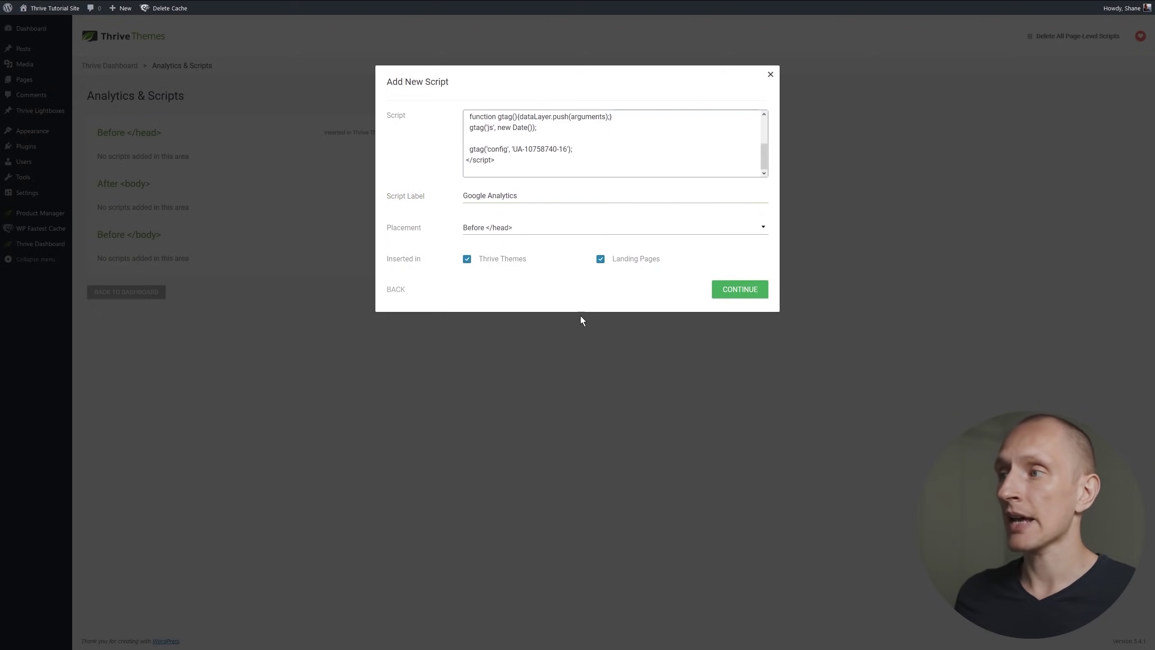
{"action": "left_click", "coordinate": [745, 289]}
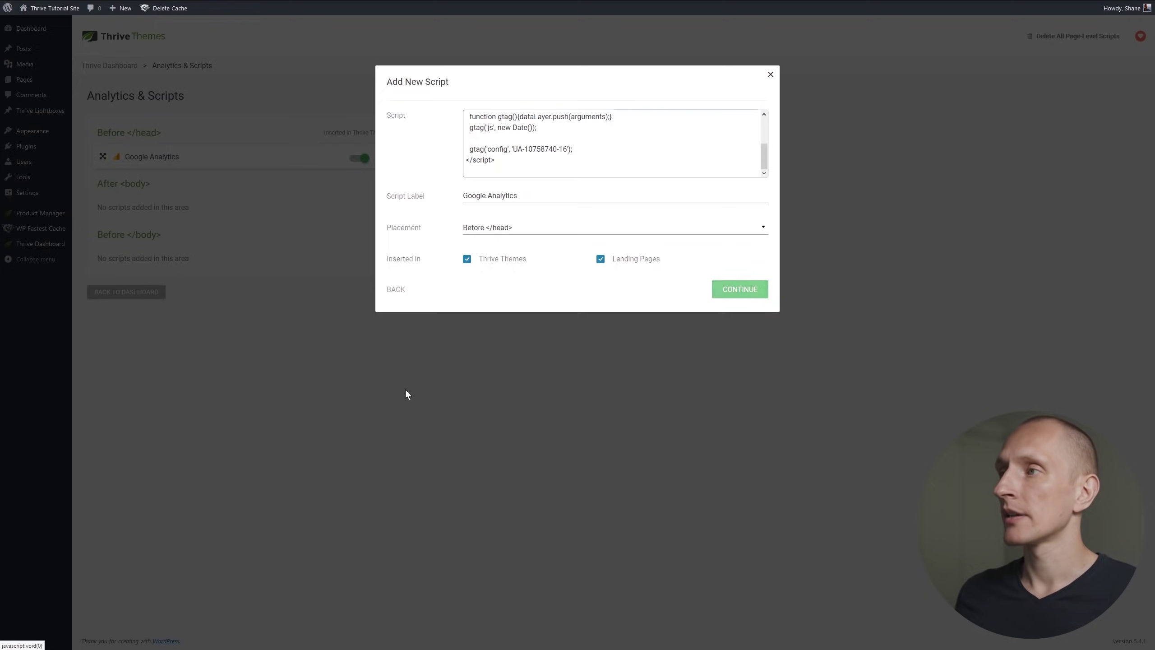
{"action": "left_click", "coordinate": [377, 385]}
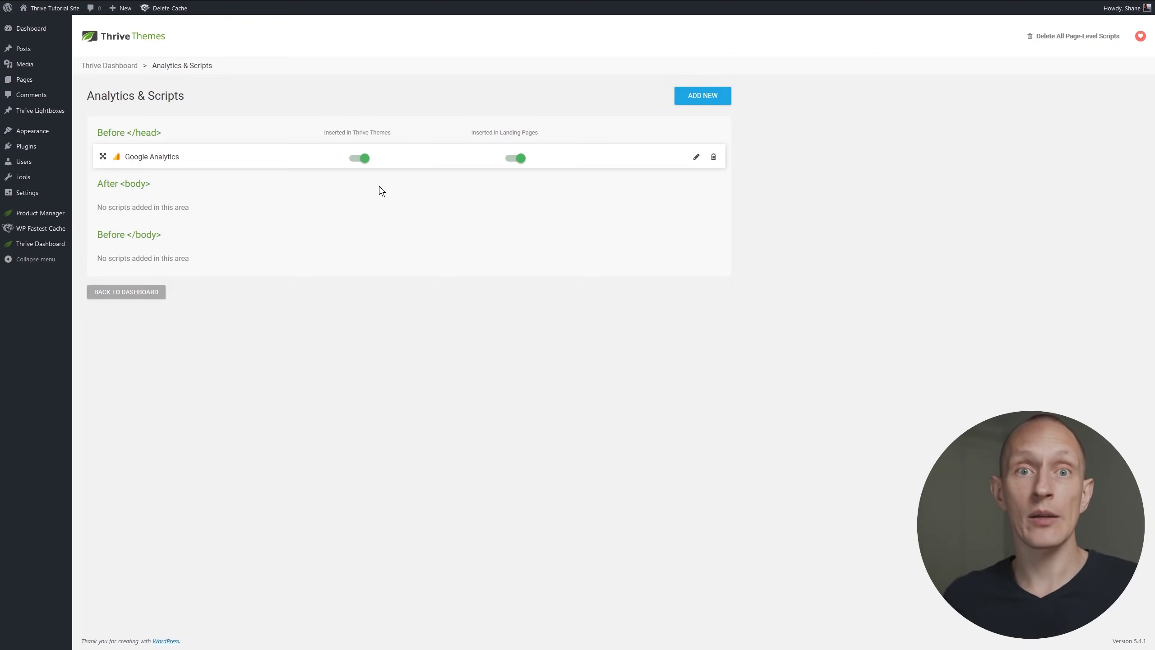
{"action": "left_click", "coordinate": [363, 159]}
{"action": "left_click", "coordinate": [518, 159]}
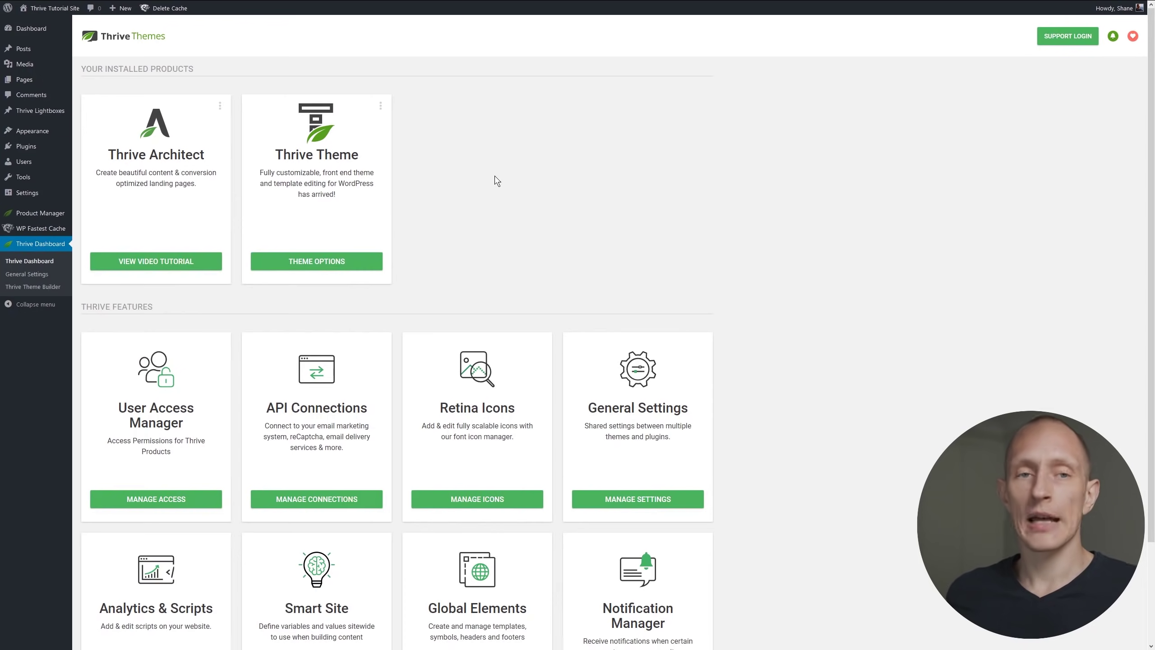
{"action": "scroll", "coordinate": [497, 180], "scroll_direction": "down", "scroll_amount": 3}
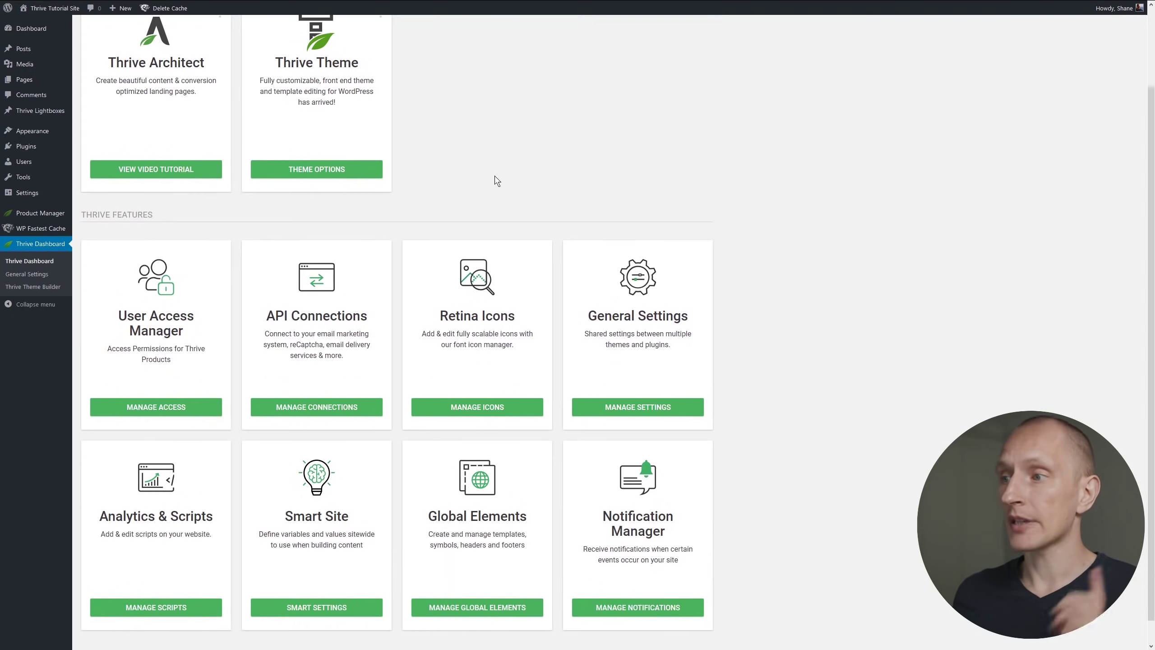
{"action": "left_click", "coordinate": [310, 580]}
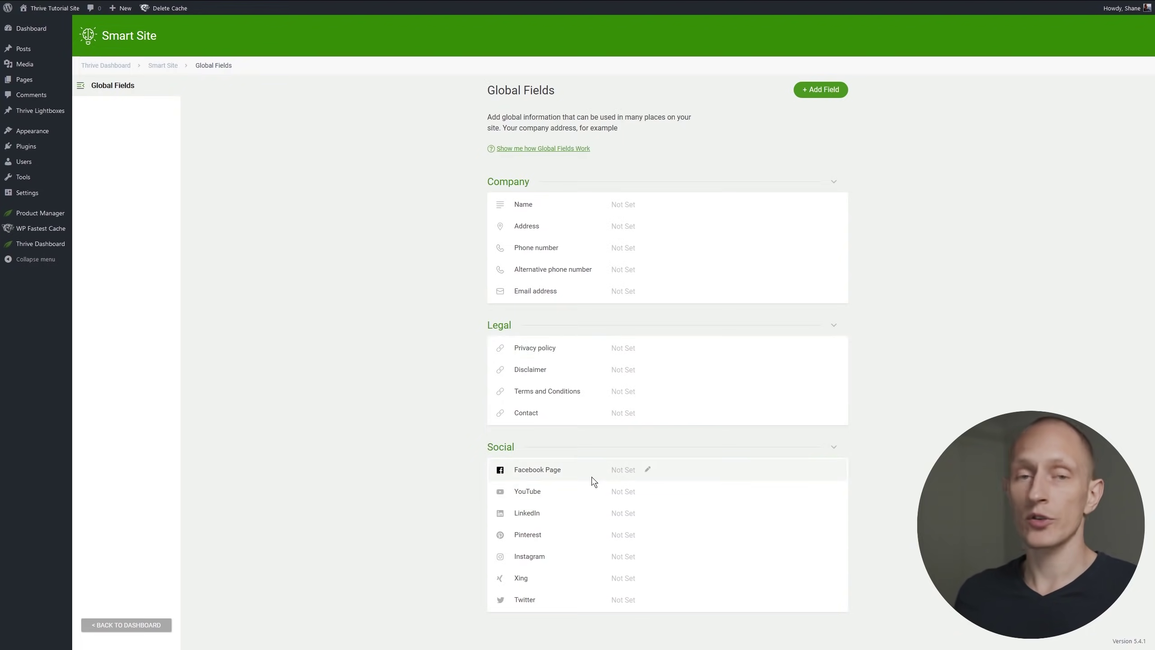
{"action": "left_click", "coordinate": [649, 491]}
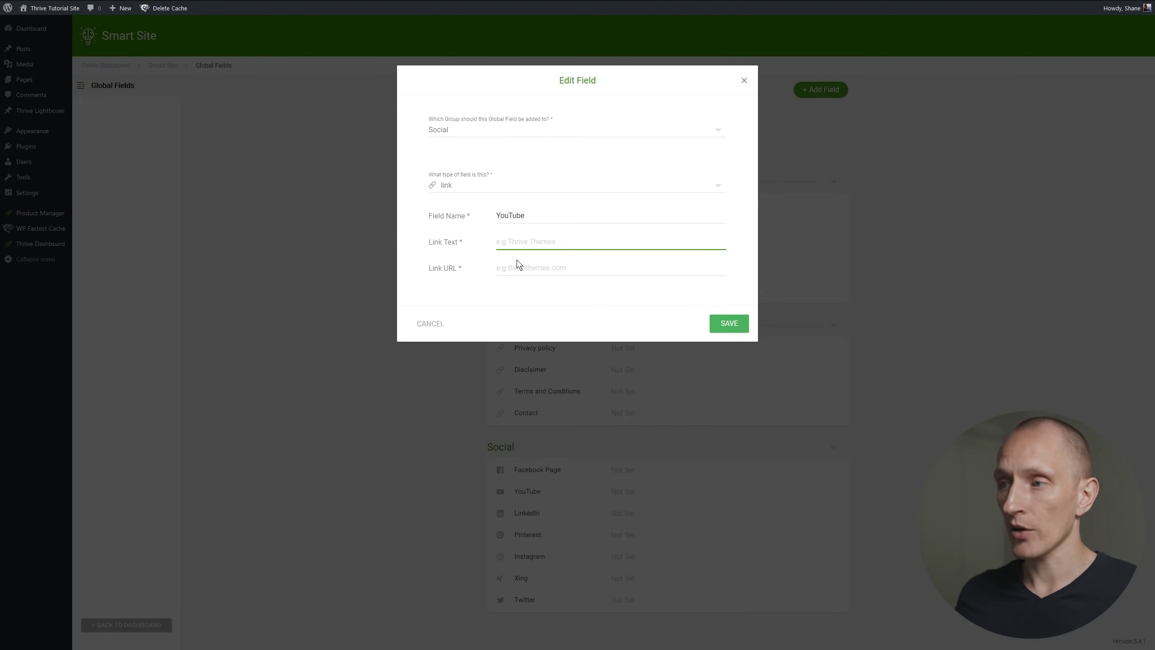
{"action": "type", "text": "YouTube"}
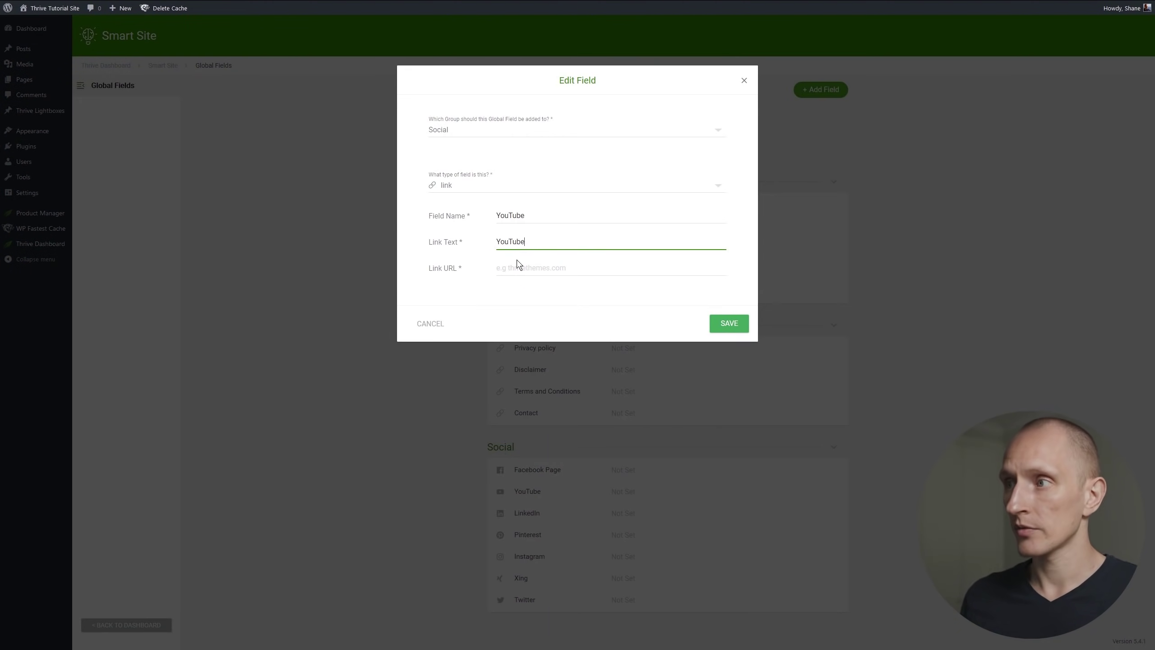
{"action": "left_click", "coordinate": [517, 266]}
{"action": "type", "text": "https://www.youtube.com/user/thrivethemes"}
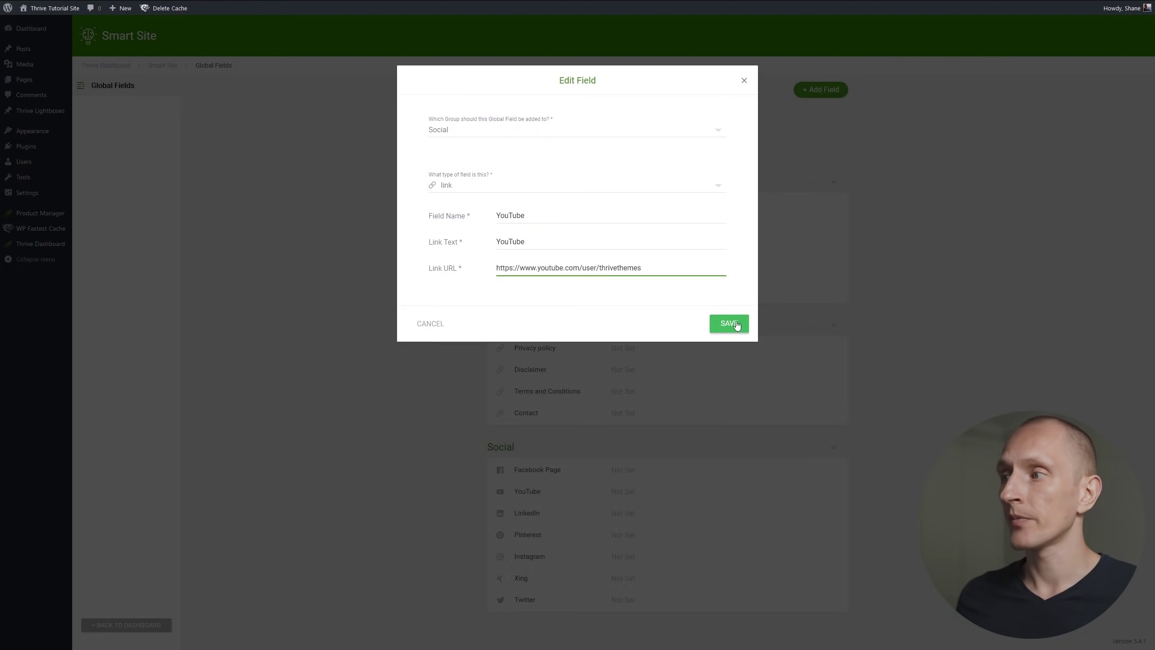
{"action": "left_click", "coordinate": [730, 323]}
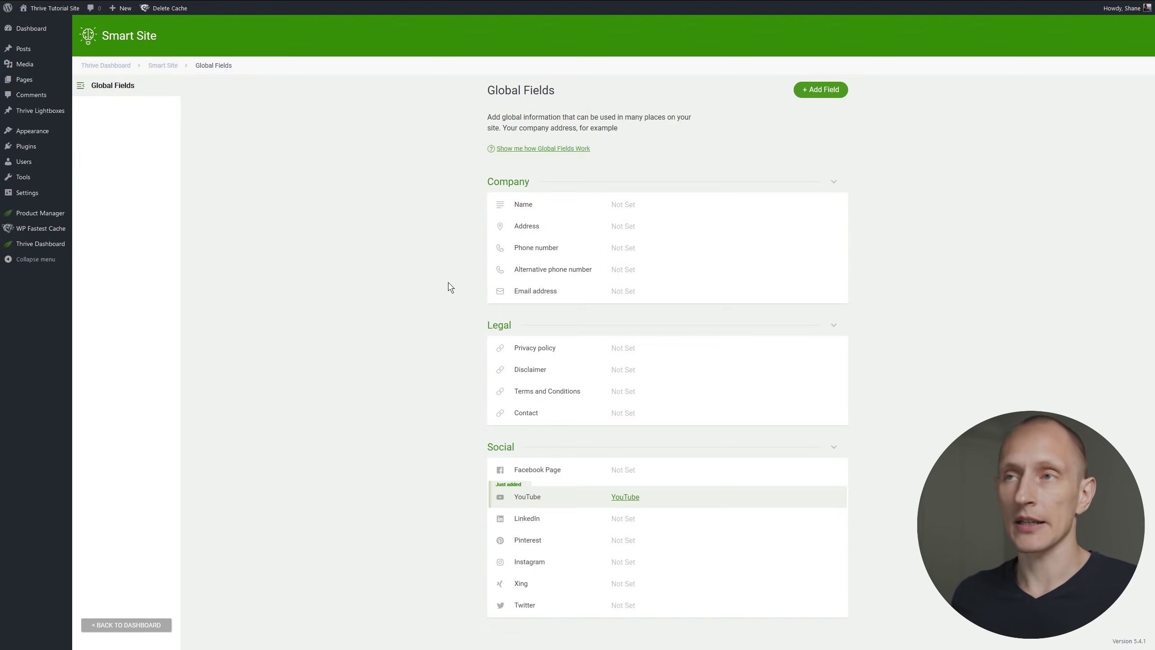
- Go back to the Thrive Dashboard and open the Thrive Theme Builder templates
{"action": "left_click", "coordinate": [102, 66]}
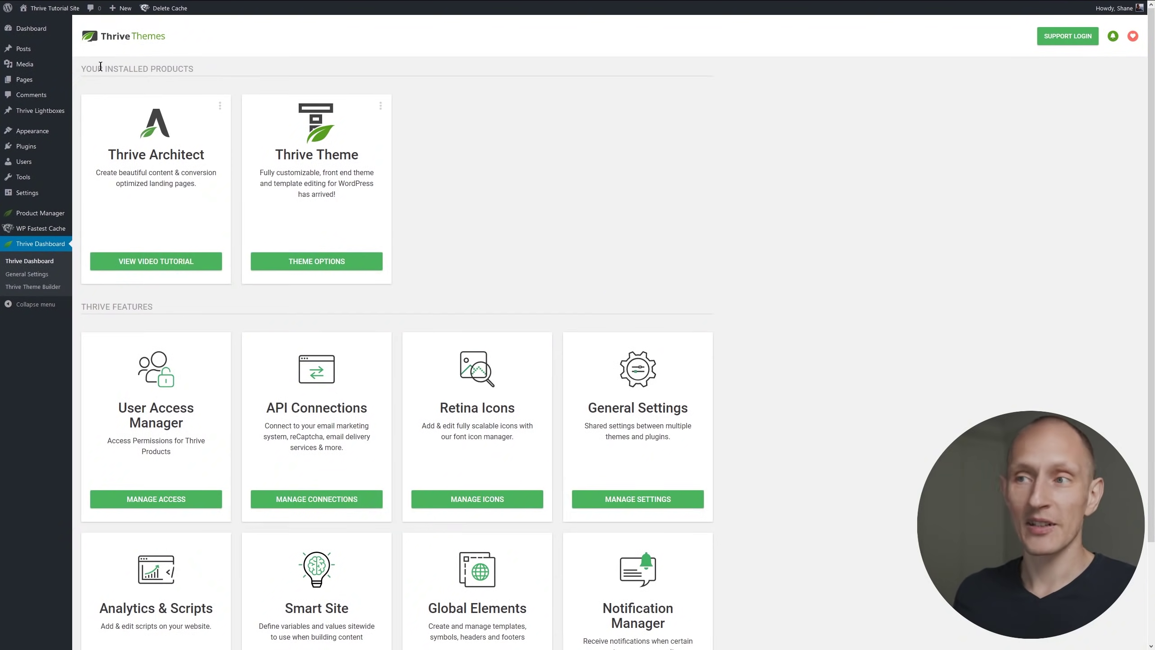
{"action": "scroll", "coordinate": [611, 213], "scroll_direction": "down", "scroll_amount": 3}
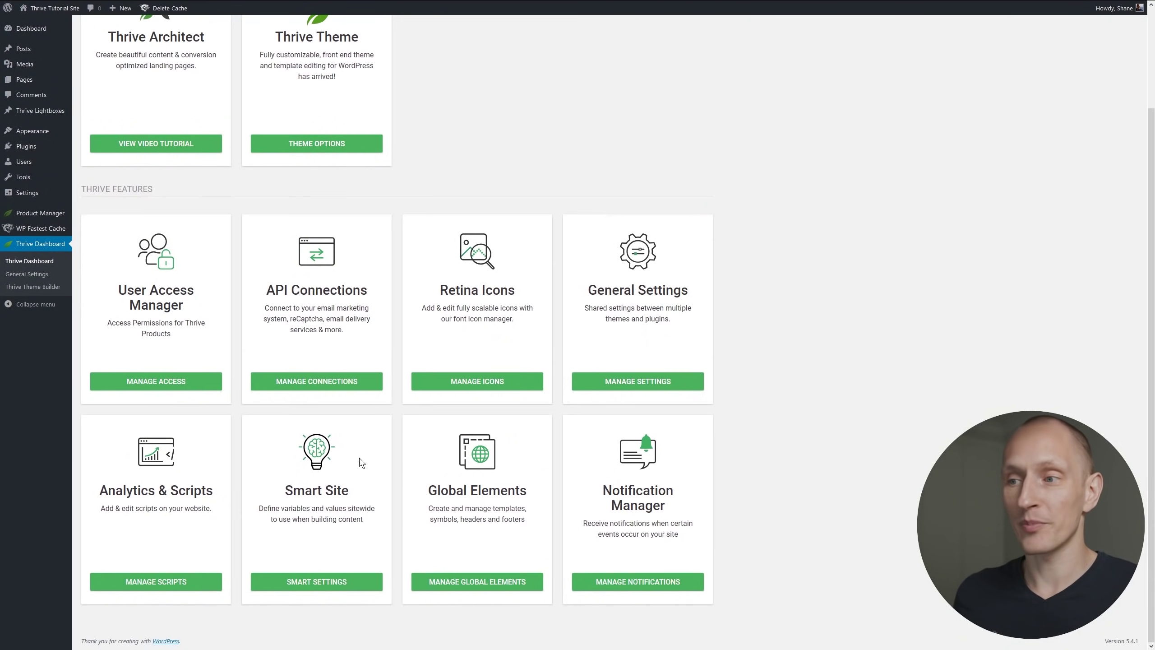
{"action": "scroll", "coordinate": [482, 273], "scroll_direction": "up", "scroll_amount": 3}
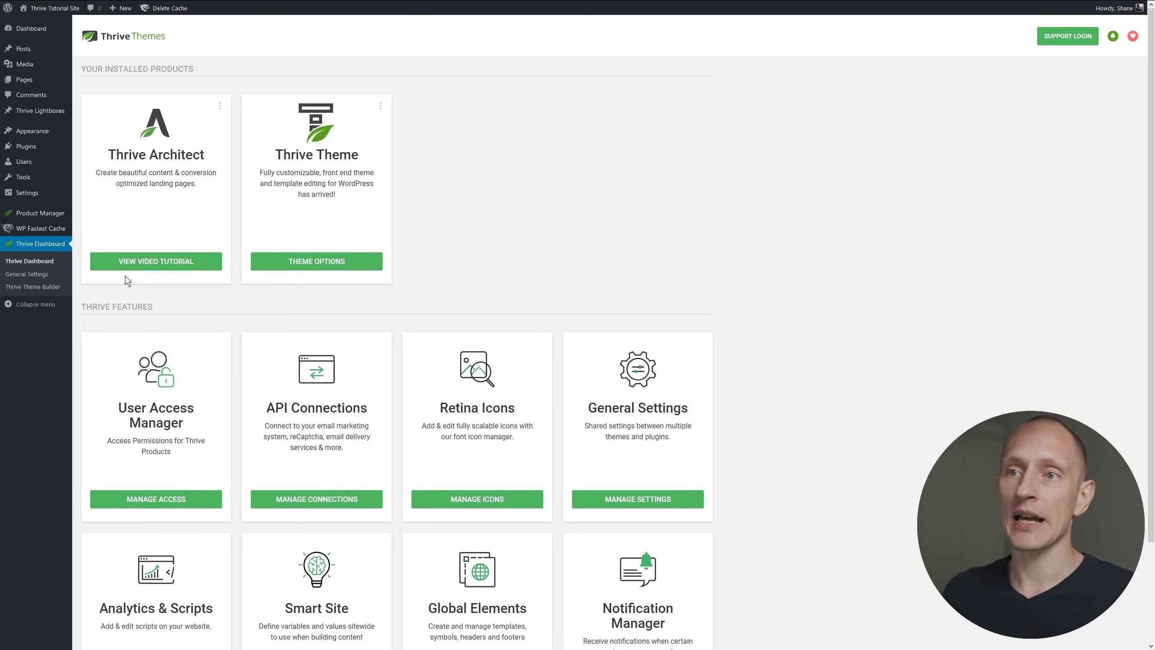
{"action": "left_click", "coordinate": [20, 290]}
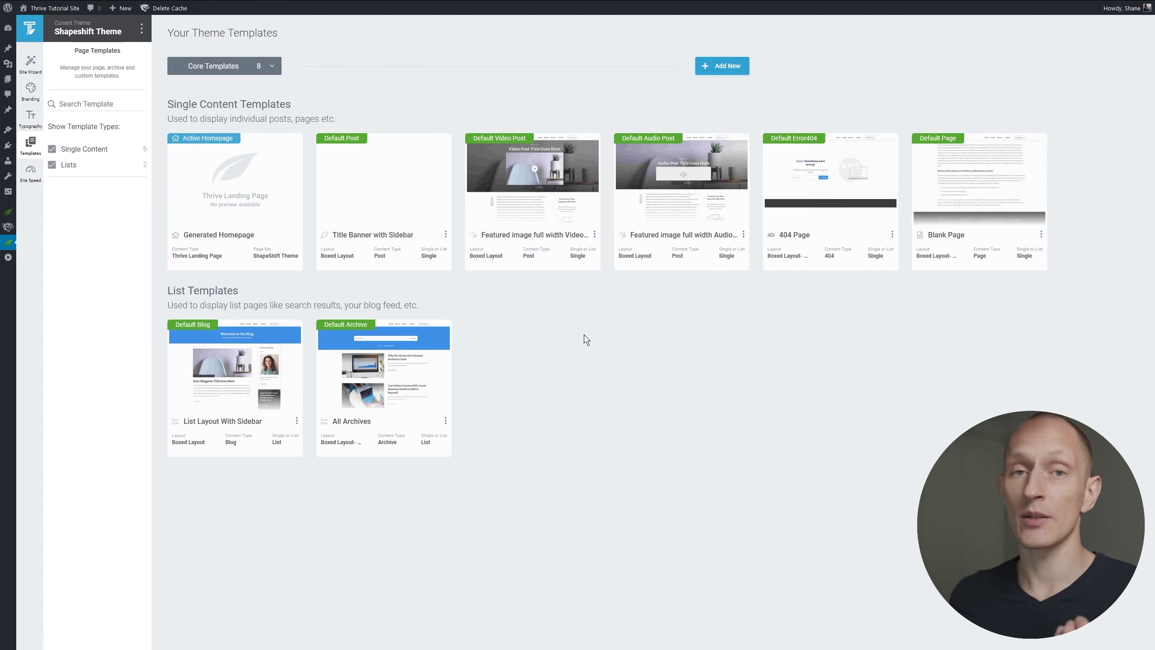
- Open the default post template, Title Banner with Sidebar, for editing and look through its layout
{"action": "mouse_move", "coordinate": [229, 201]}
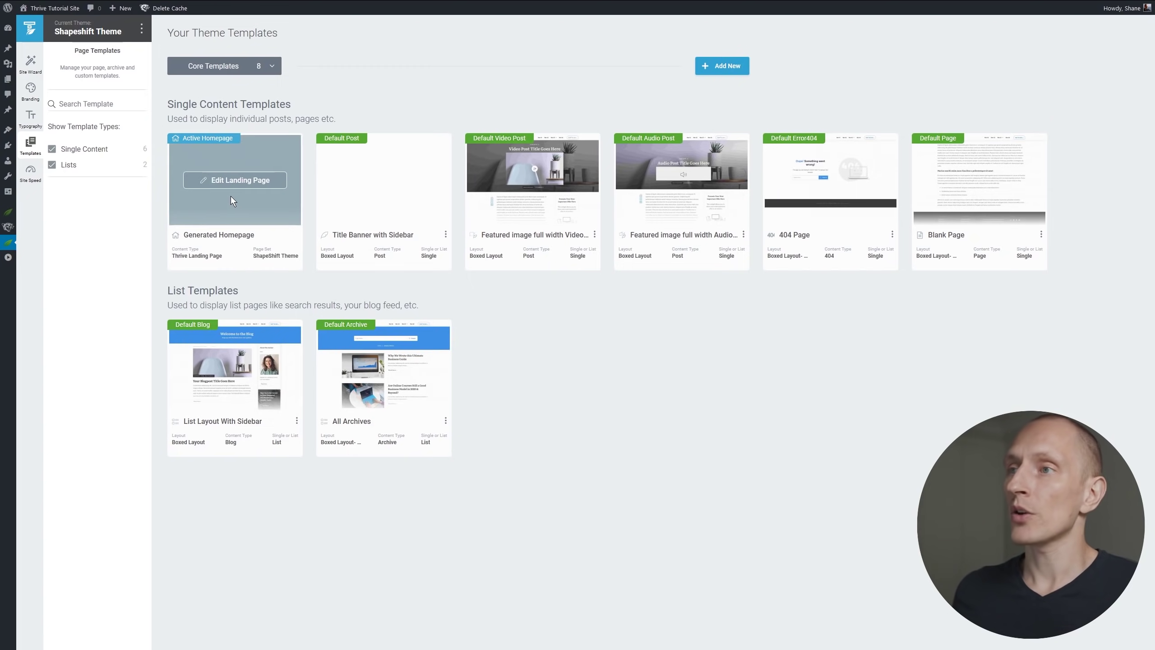
{"action": "mouse_move", "coordinate": [433, 364]}
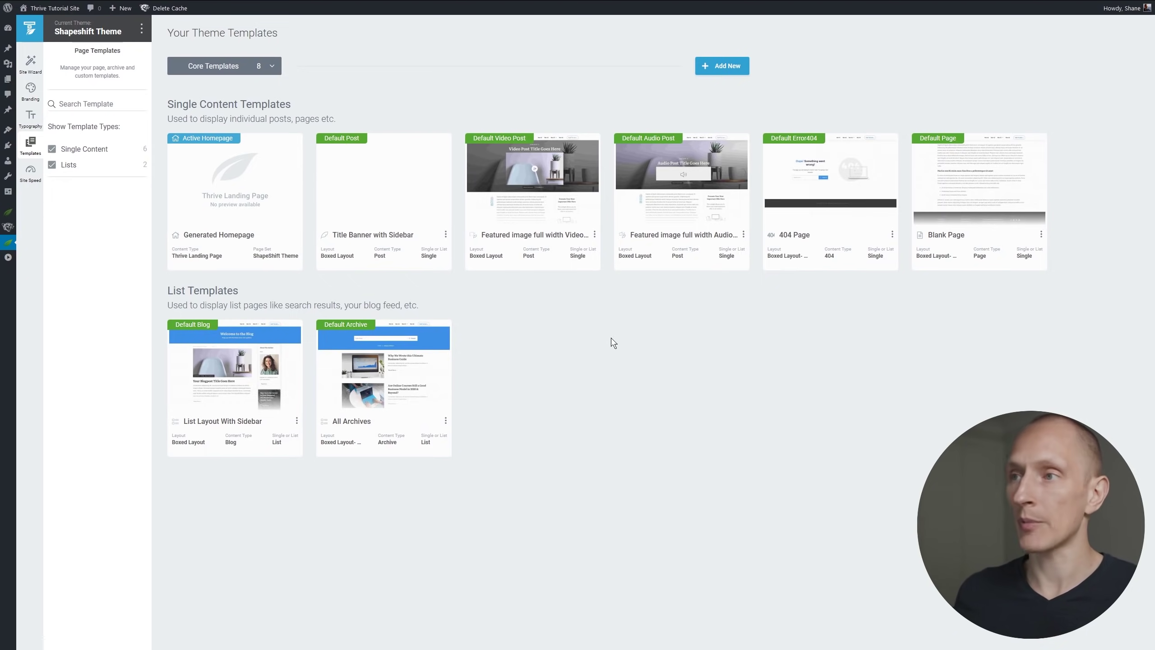
{"action": "mouse_move", "coordinate": [192, 139]}
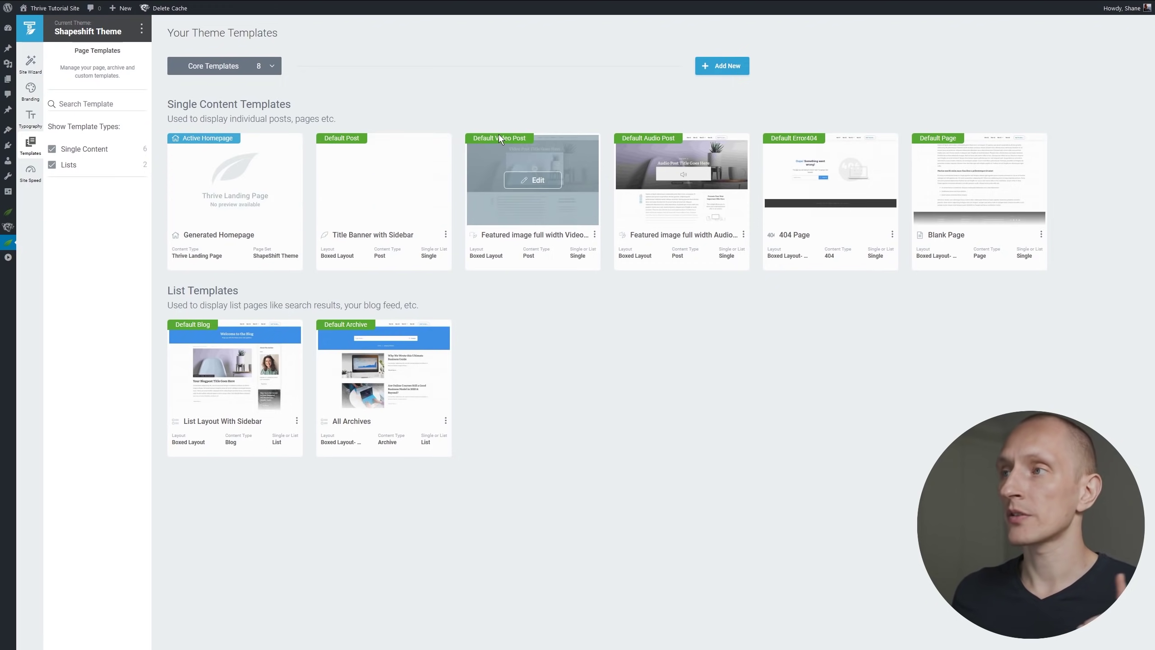
{"action": "mouse_move", "coordinate": [797, 147]}
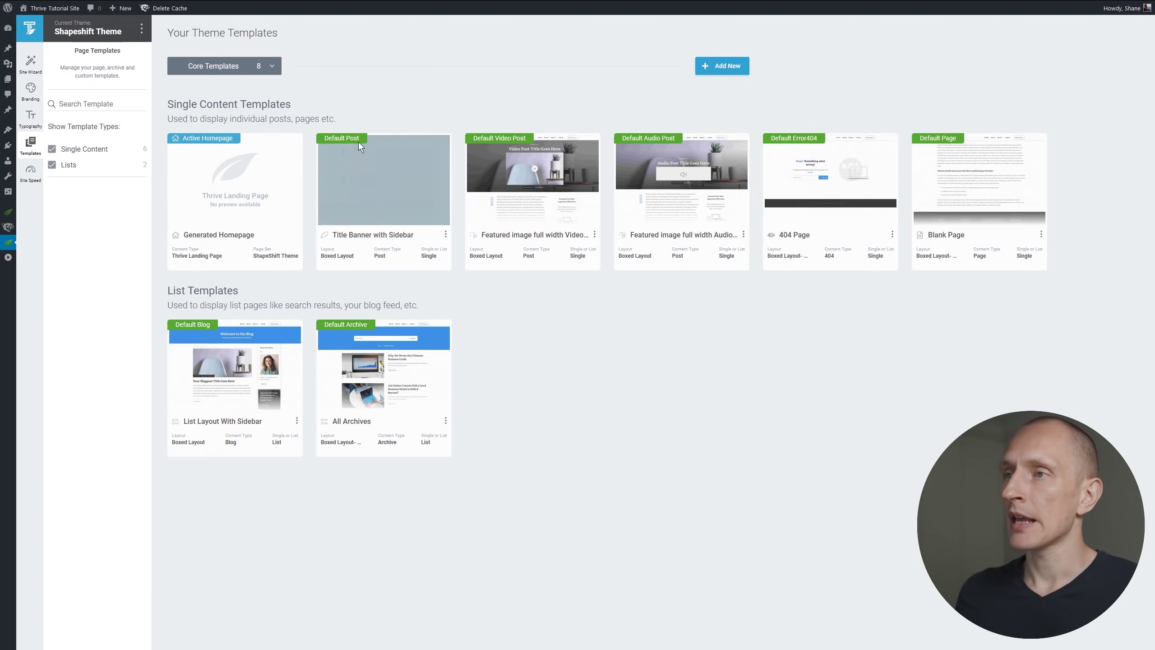
{"action": "left_click", "coordinate": [380, 178]}
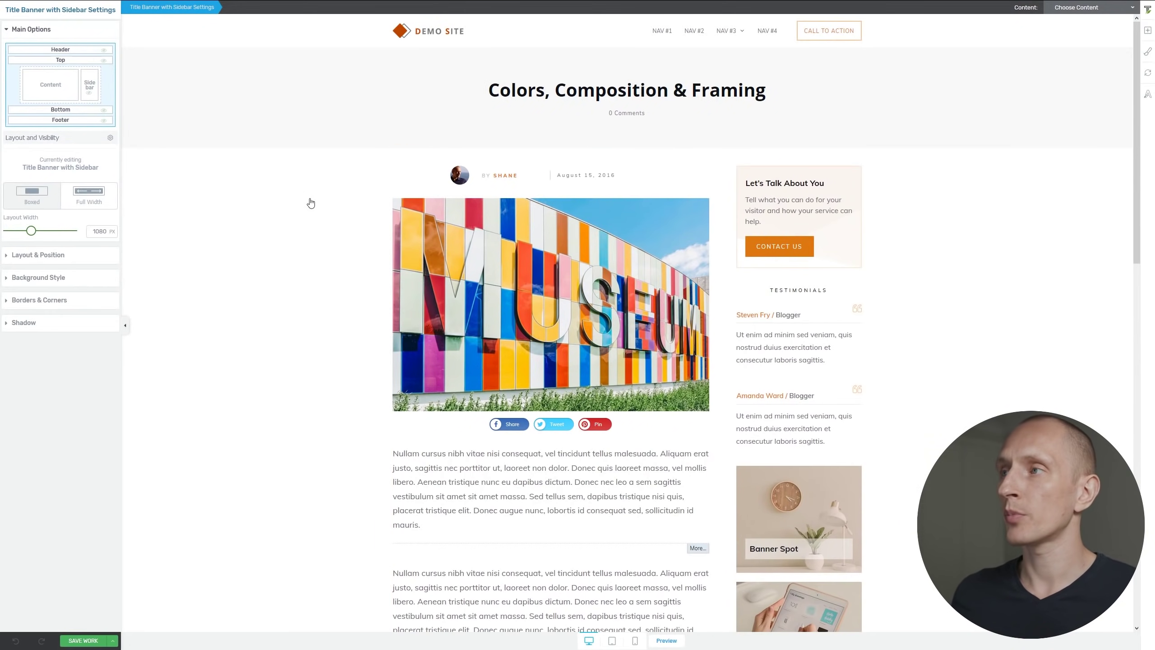
{"action": "scroll", "coordinate": [309, 201], "scroll_direction": "down", "scroll_amount": 8}
{"action": "scroll", "coordinate": [310, 203], "scroll_direction": "up", "scroll_amount": 8}
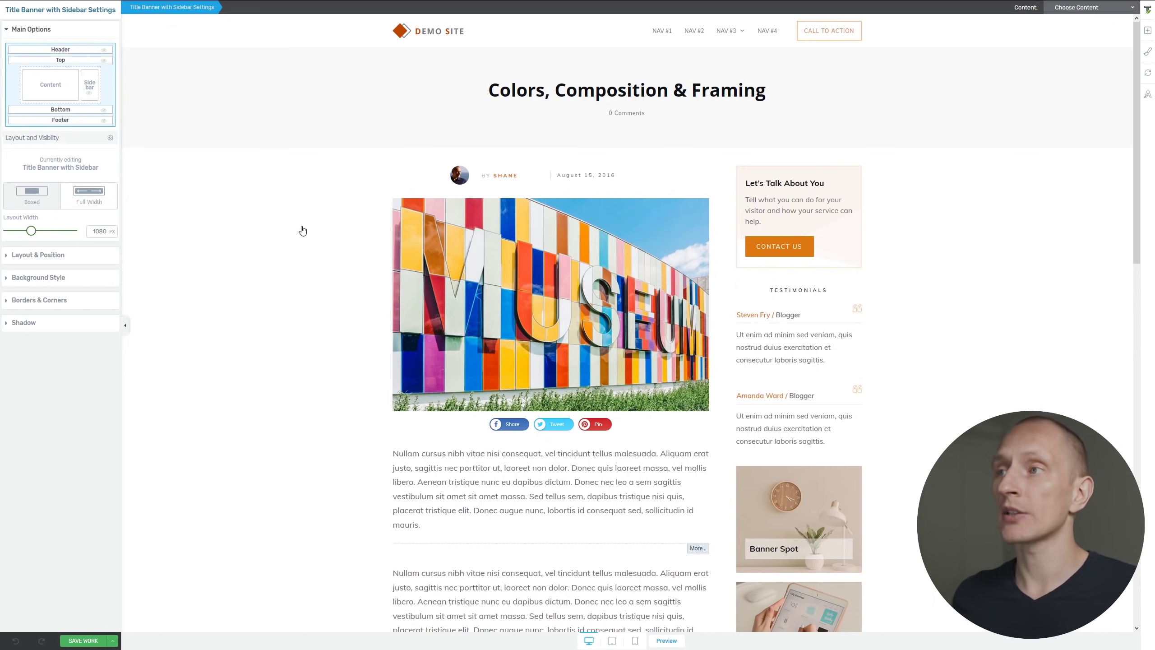
- Reduce the size of the author image above the post's featured image to 37 px
{"action": "left_click", "coordinate": [460, 180]}
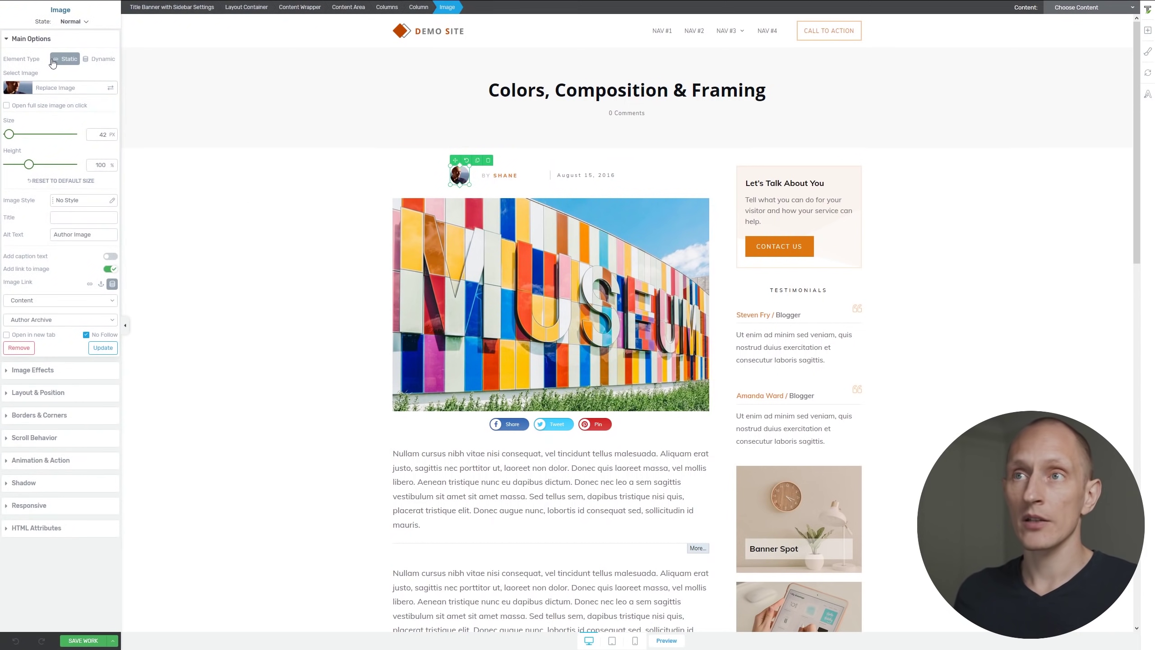
{"action": "left_click_drag", "start_coordinate": [9, 134], "coordinate": [9, 136]}
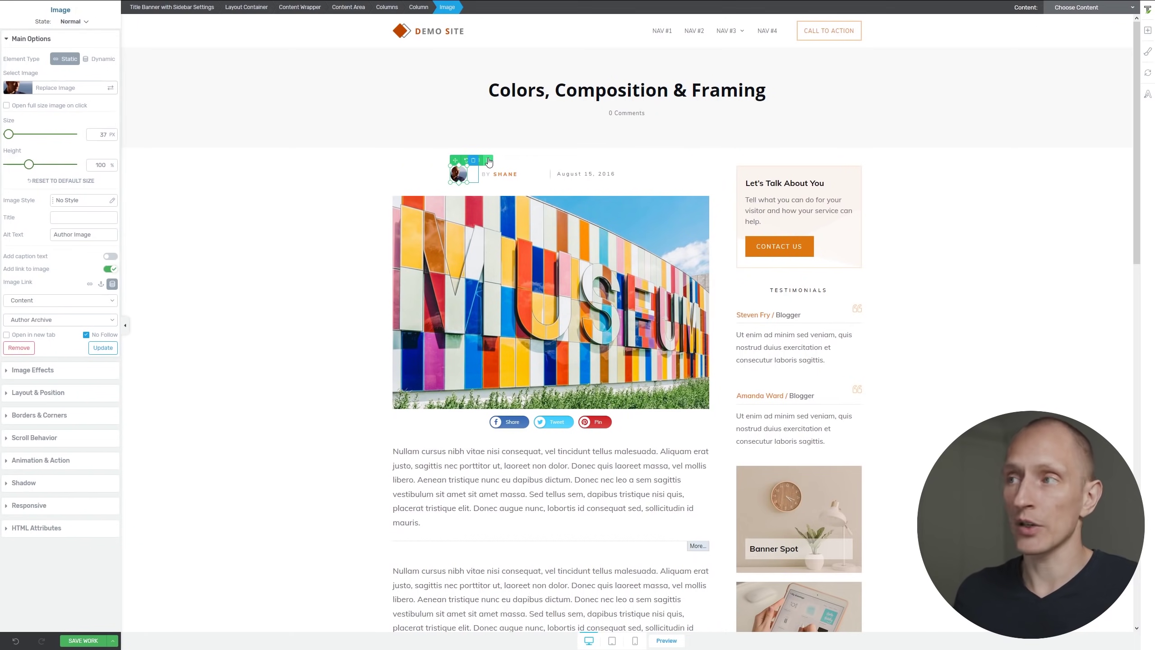
- Delete the social share buttons below the post's featured image
{"action": "left_click", "coordinate": [339, 232]}
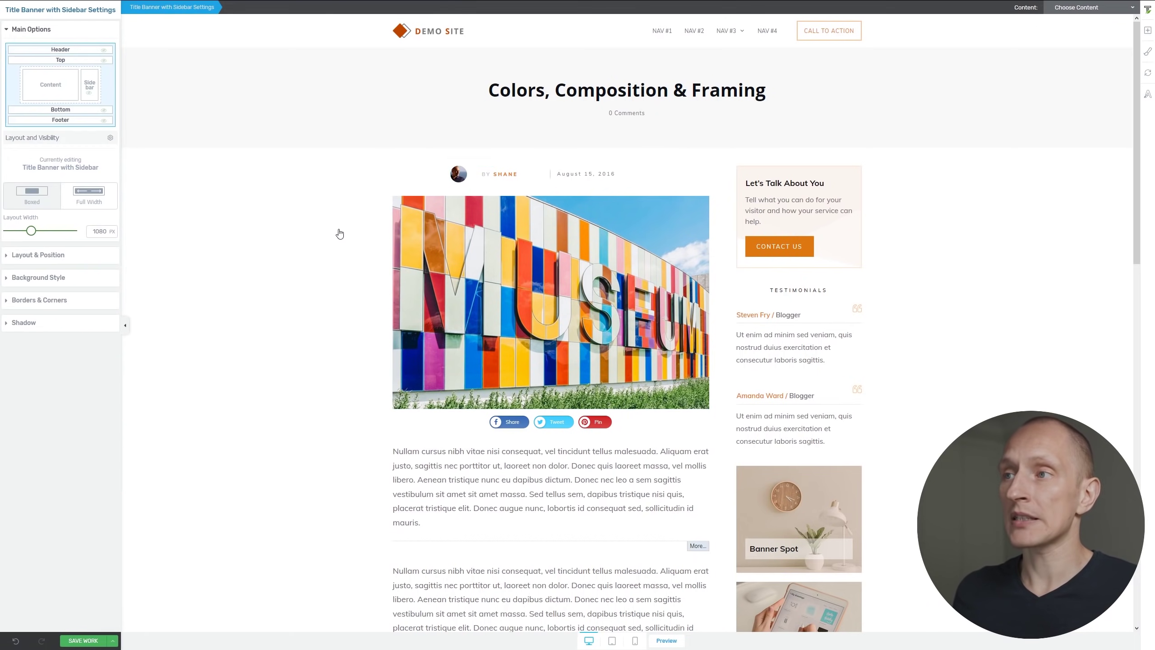
{"action": "left_click", "coordinate": [538, 257]}
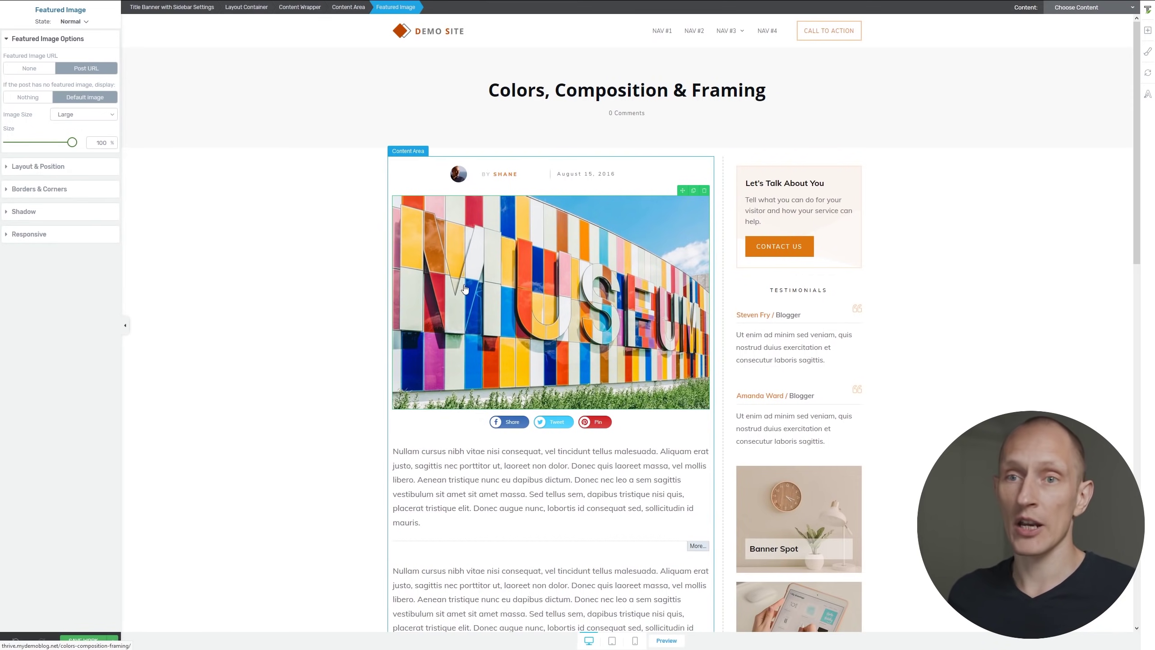
{"action": "scroll", "coordinate": [486, 385], "scroll_direction": "down", "scroll_amount": 3}
{"action": "scroll", "coordinate": [504, 373], "scroll_direction": "up", "scroll_amount": 2}
{"action": "left_click", "coordinate": [492, 378]}
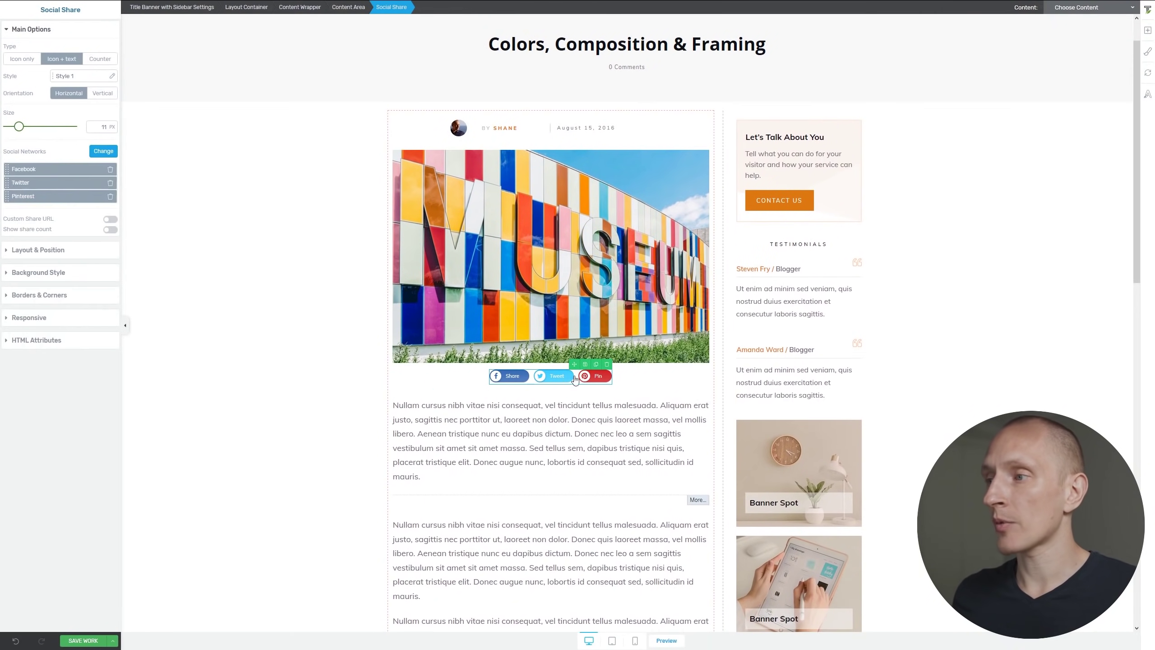
{"action": "left_click", "coordinate": [607, 364]}
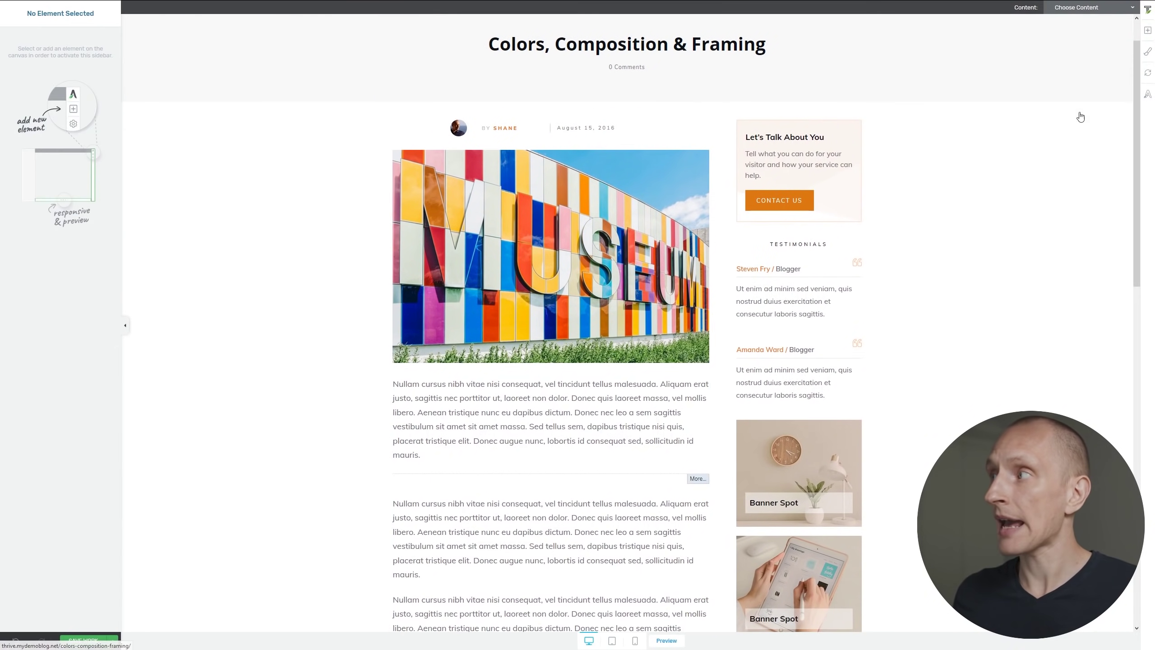
- Delete the post title heading from the template's top banner section
{"action": "left_click", "coordinate": [1148, 33]}
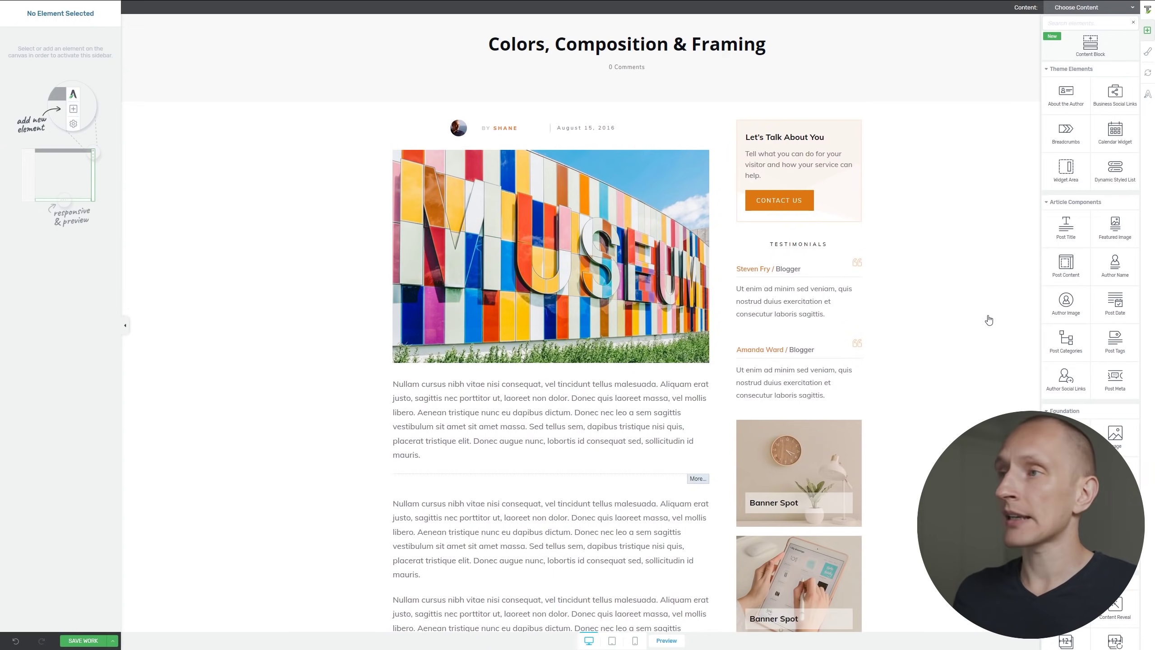
{"action": "scroll", "coordinate": [746, 173], "scroll_direction": "up", "scroll_amount": 1}
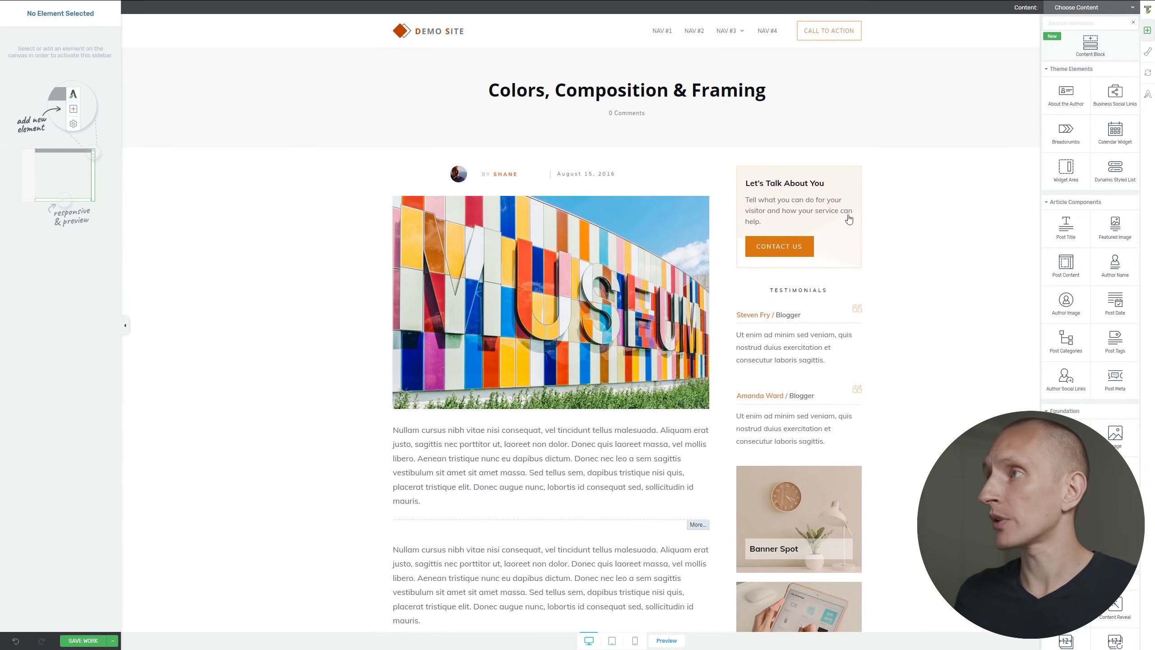
{"action": "left_click", "coordinate": [579, 90]}
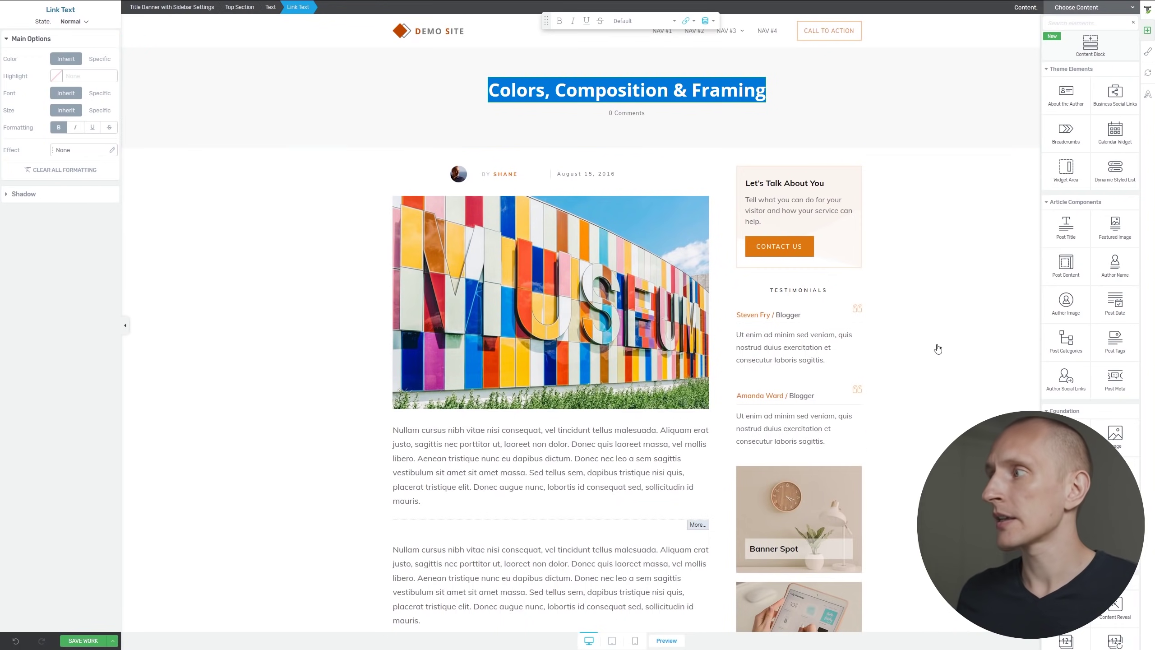
{"action": "left_click", "coordinate": [769, 87]}
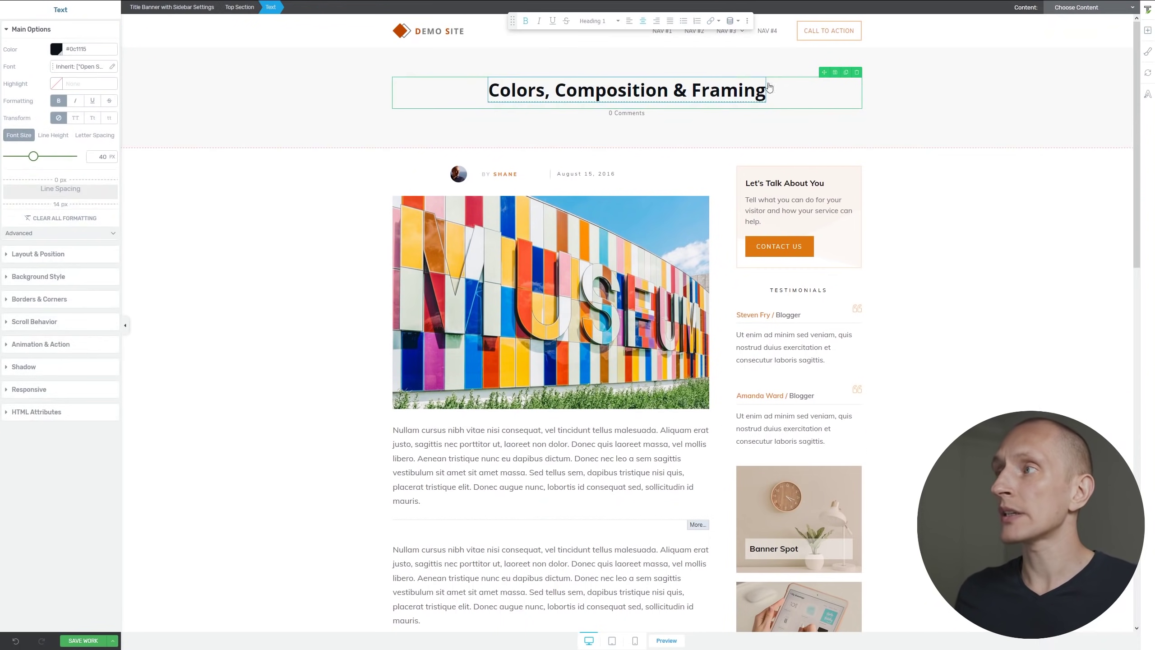
{"action": "left_click", "coordinate": [856, 72]}
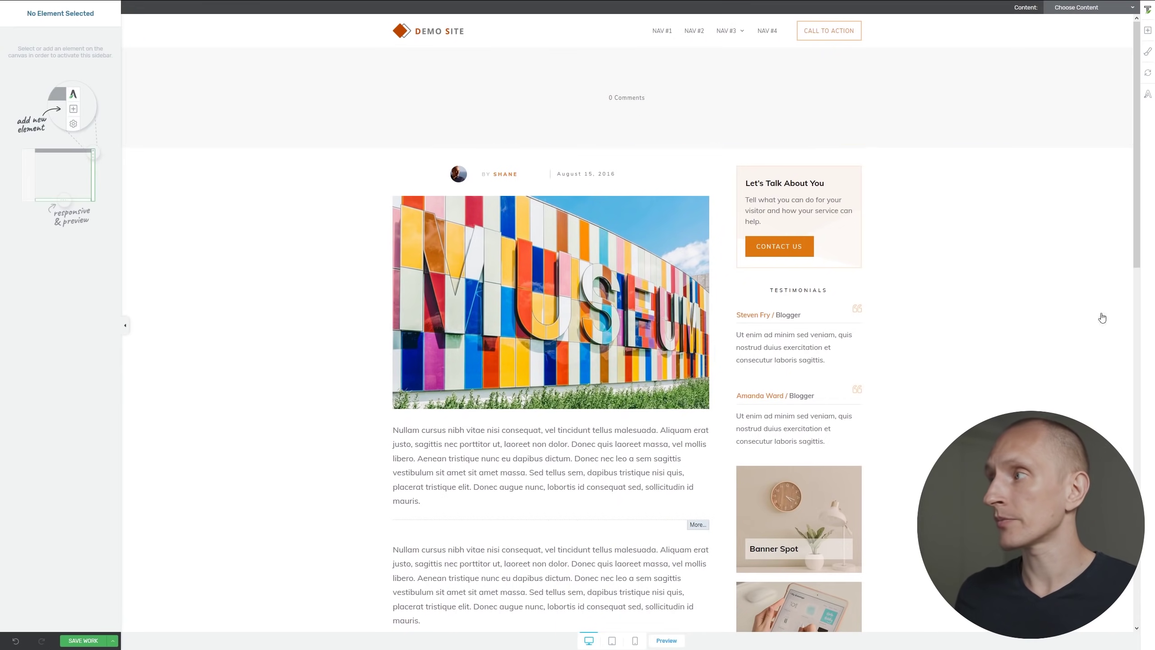
- Add a Post Title element above the featured image and move it into the top banner above the comment count
{"action": "left_click", "coordinate": [1148, 31]}
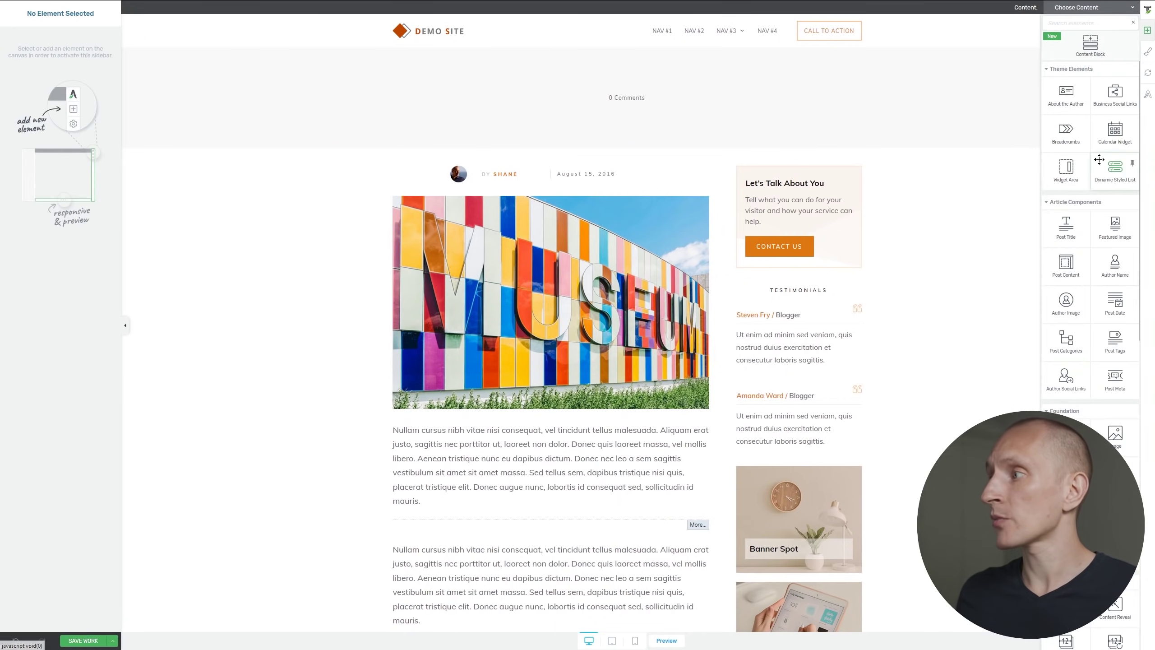
{"action": "left_click_drag", "start_coordinate": [1066, 228], "coordinate": [553, 204]}
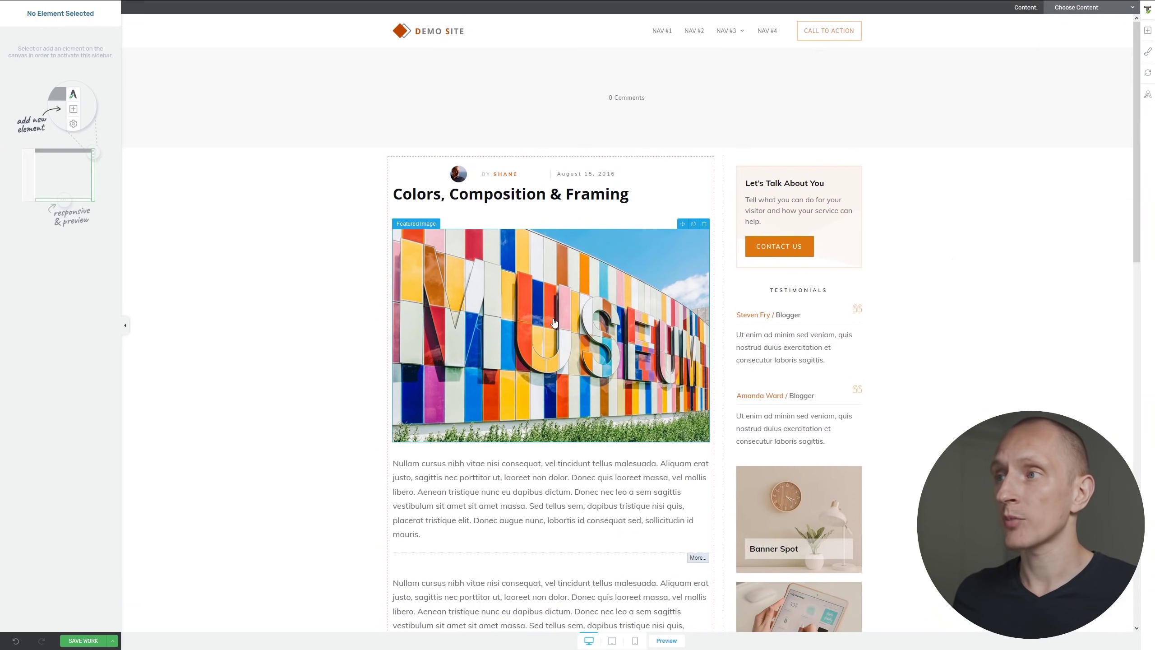
{"action": "left_click", "coordinate": [281, 237]}
{"action": "left_click_drag", "start_coordinate": [674, 177], "coordinate": [630, 93]}
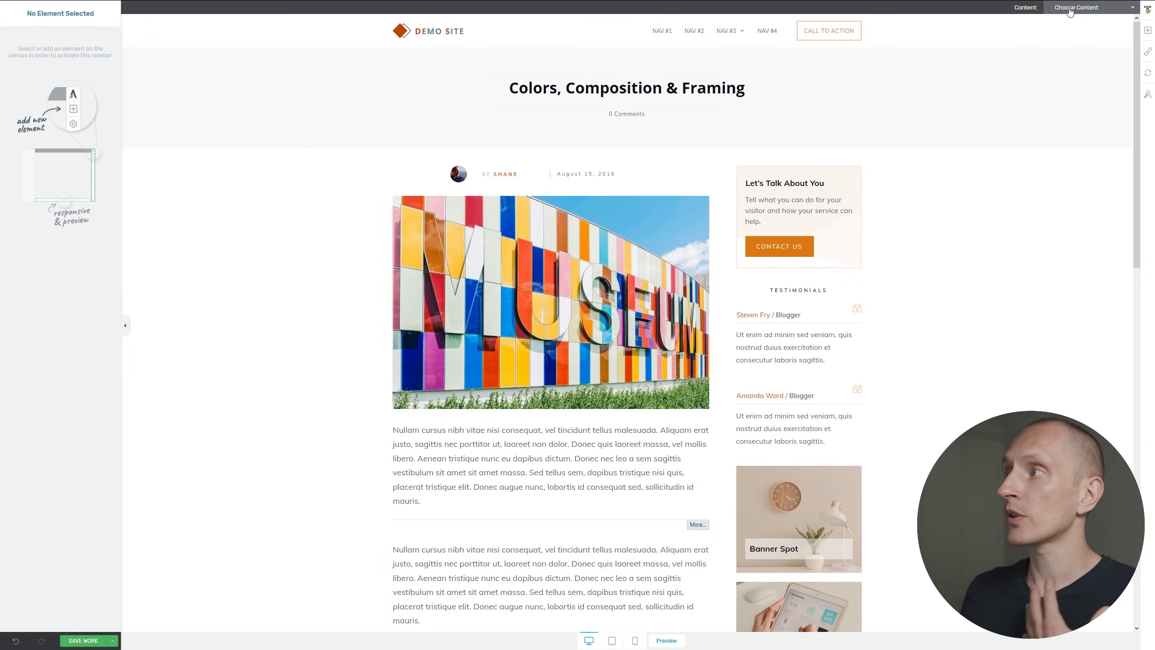
- Preview the template with the post How to Avoid the Generic Stock Photo Look and slightly widen the content area against the sidebar
{"action": "left_click", "coordinate": [1085, 8]}
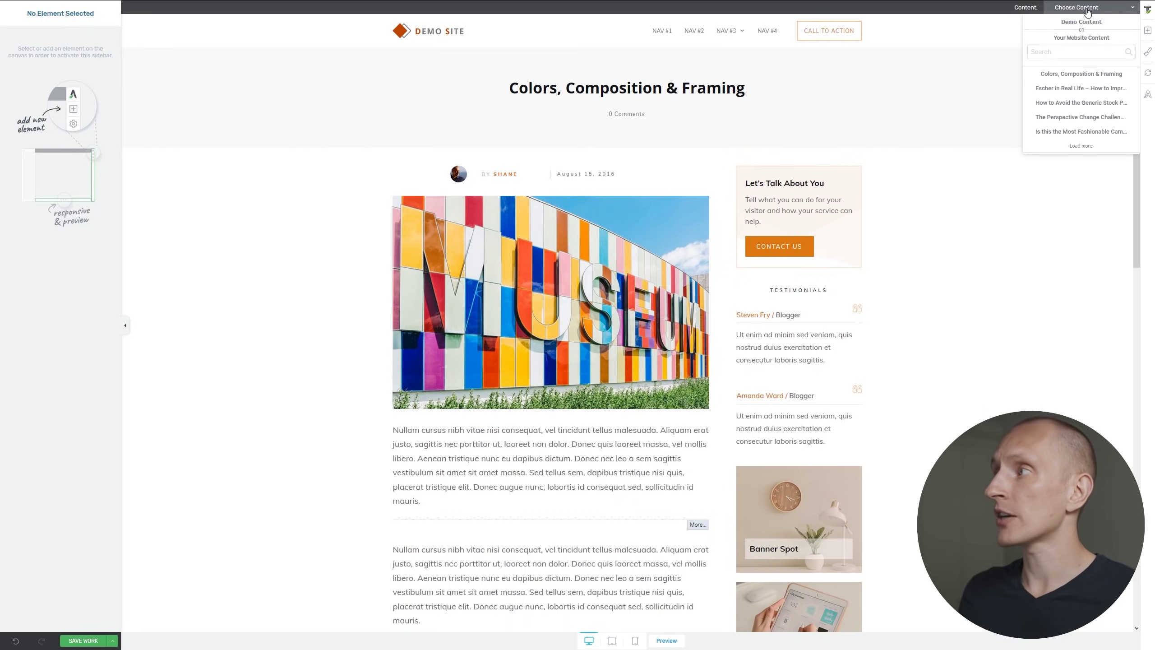
{"action": "left_click", "coordinate": [1077, 103]}
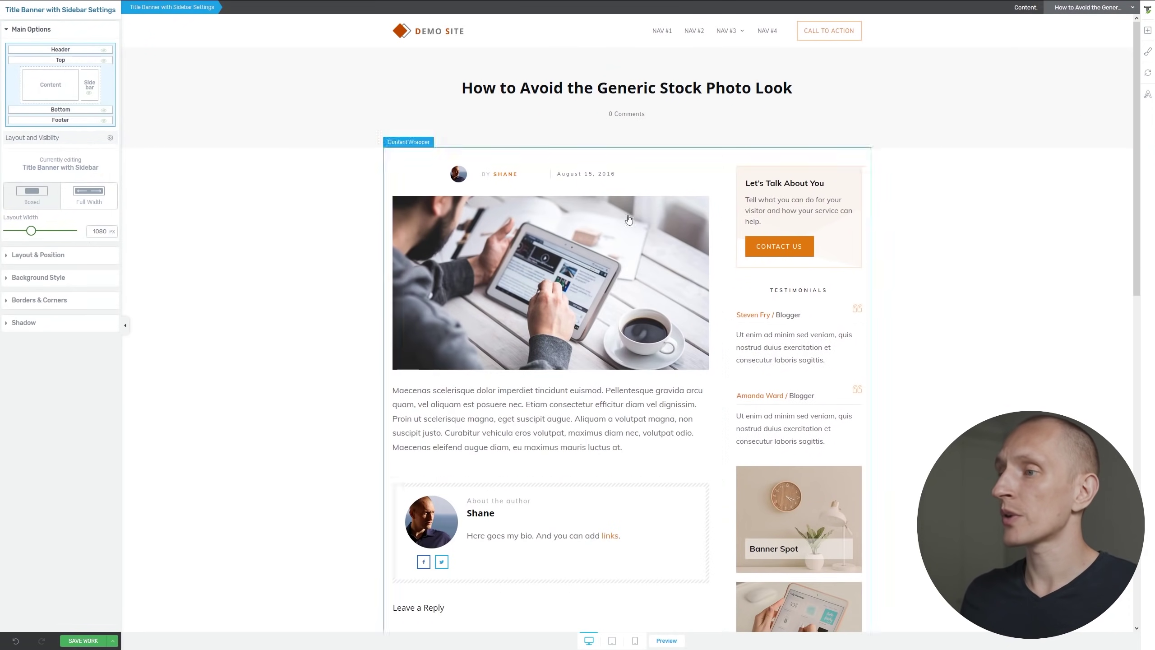
{"action": "scroll", "coordinate": [613, 223], "scroll_direction": "down", "scroll_amount": 10}
{"action": "scroll", "coordinate": [613, 223], "scroll_direction": "up", "scroll_amount": 12}
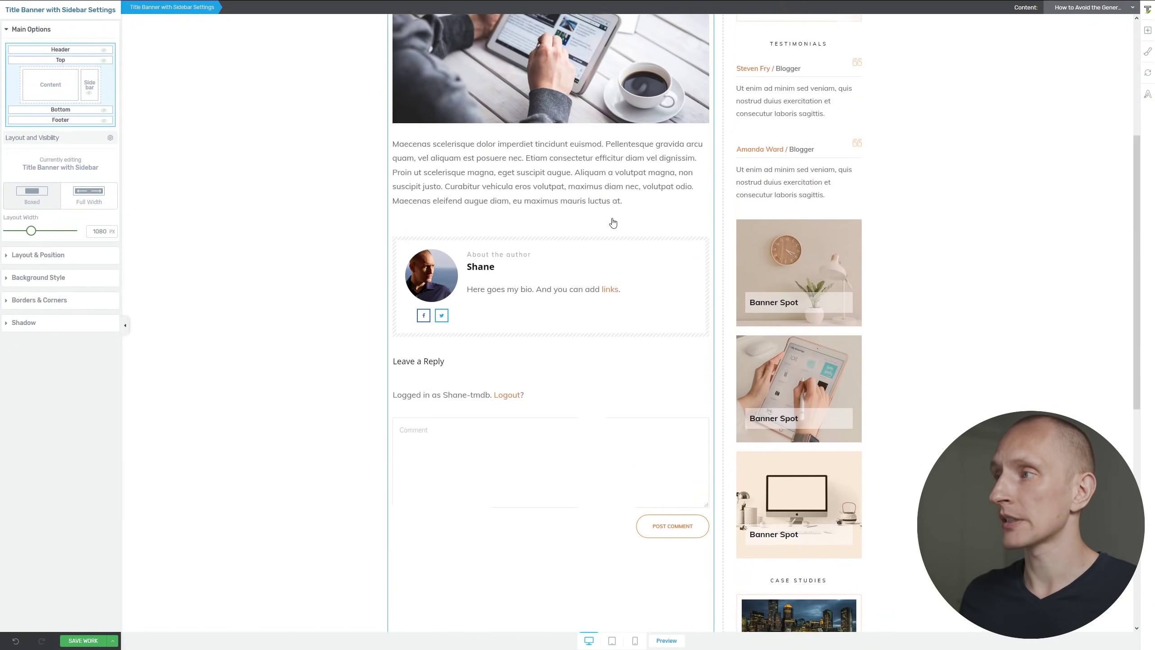
{"action": "scroll", "coordinate": [418, 395], "scroll_direction": "down", "scroll_amount": 2}
{"action": "scroll", "coordinate": [418, 395], "scroll_direction": "down", "scroll_amount": 3}
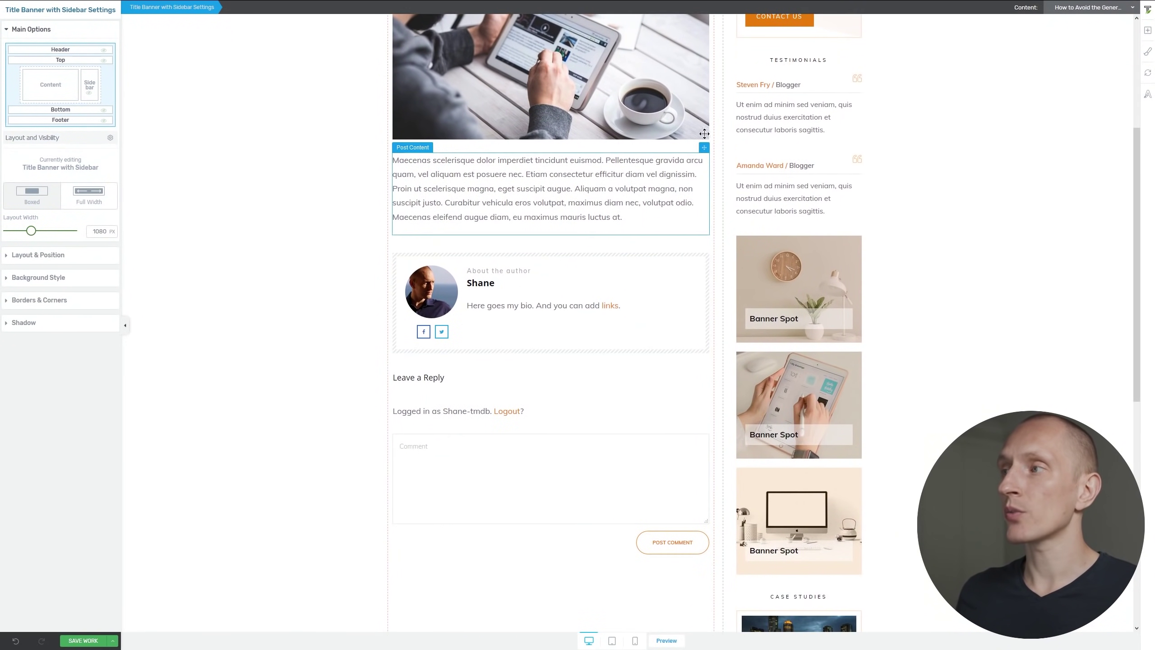
{"action": "scroll", "coordinate": [546, 273], "scroll_direction": "up", "scroll_amount": 5}
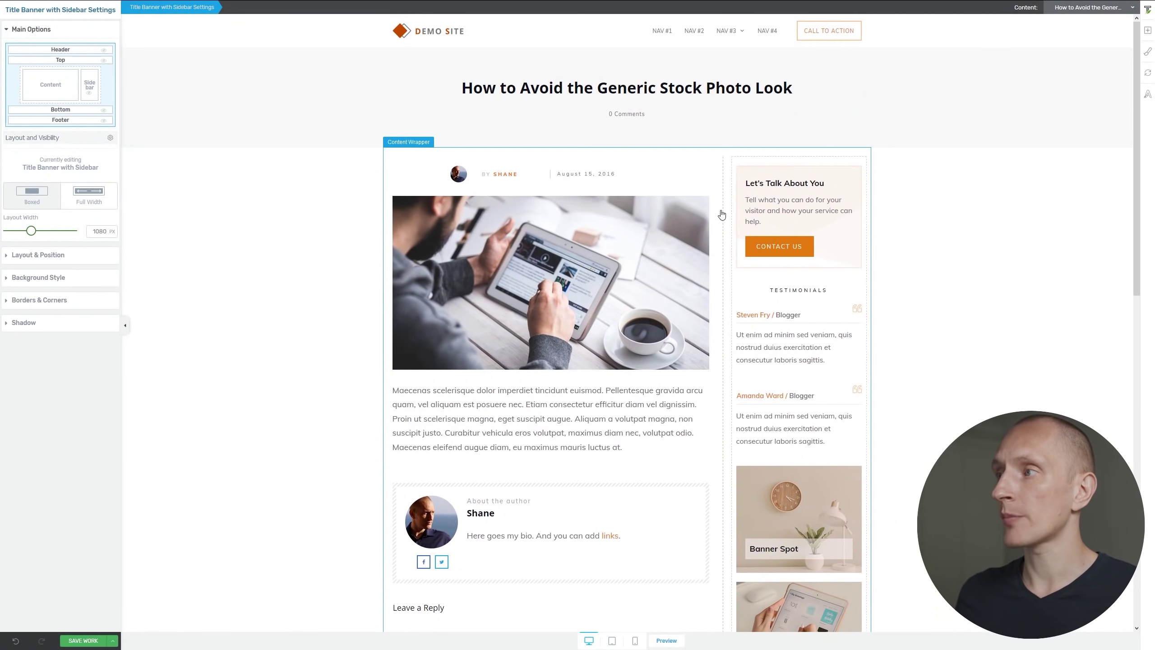
{"action": "mouse_move", "coordinate": [723, 210]}
{"action": "left_mouse_down"}
{"action": "mouse_move", "coordinate": [748, 214]}
{"action": "mouse_move", "coordinate": [730, 214]}
{"action": "left_mouse_up"}
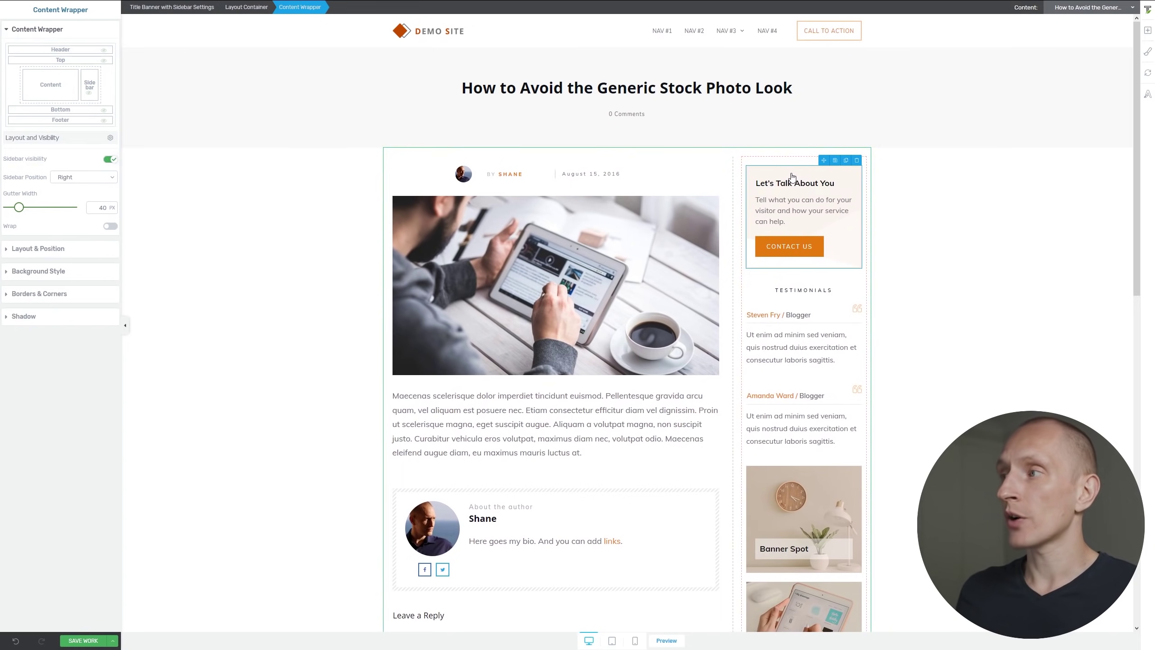
- Examine the sidebar contact box with its heading and button, and the post content element below the featured image
{"action": "left_click", "coordinate": [792, 177]}
{"action": "scroll", "coordinate": [912, 297], "scroll_direction": "down", "scroll_amount": 4}
{"action": "scroll", "coordinate": [913, 297], "scroll_direction": "up", "scroll_amount": 4}
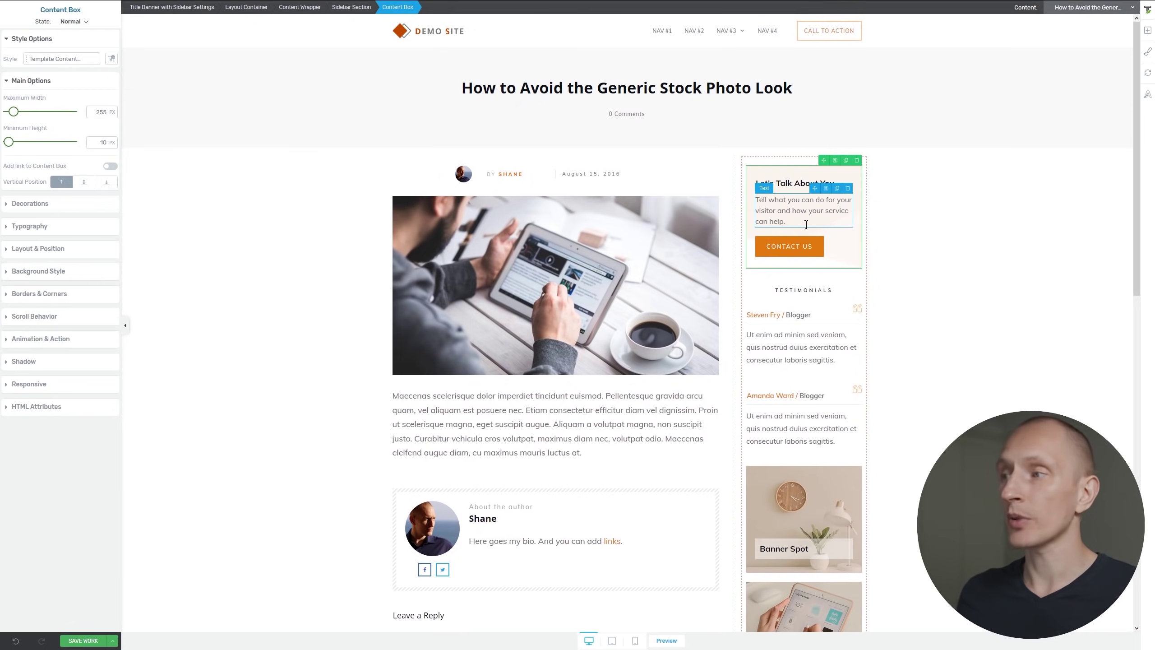
{"action": "left_click", "coordinate": [788, 182]}
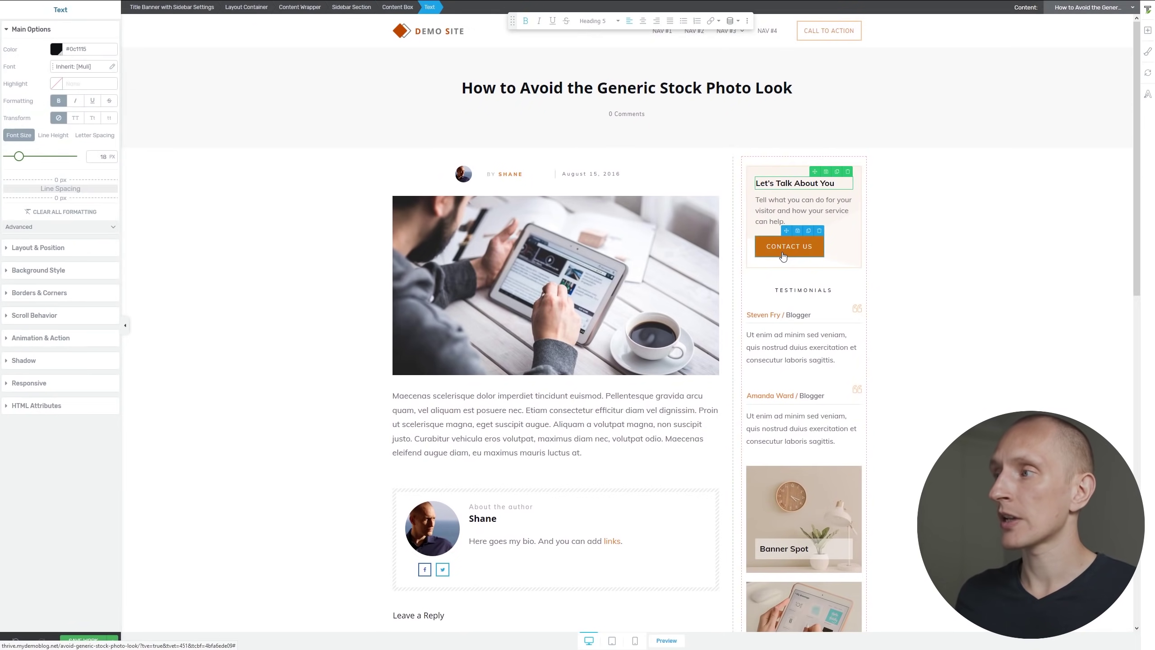
{"action": "left_click", "coordinate": [786, 250]}
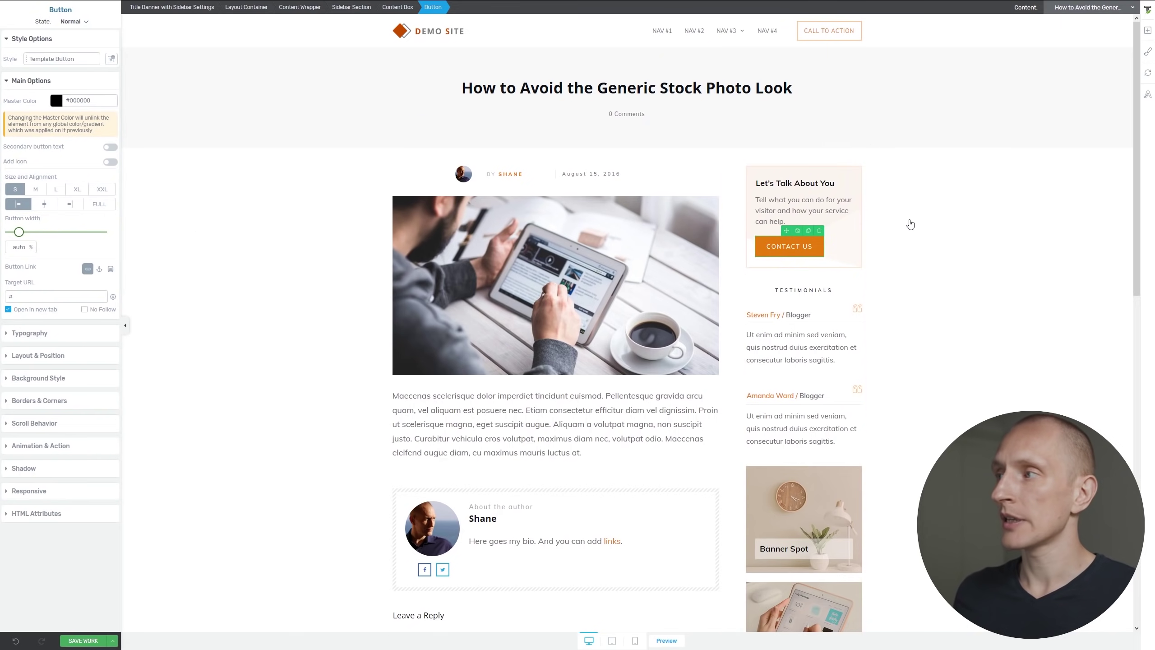
{"action": "left_click", "coordinate": [905, 227]}
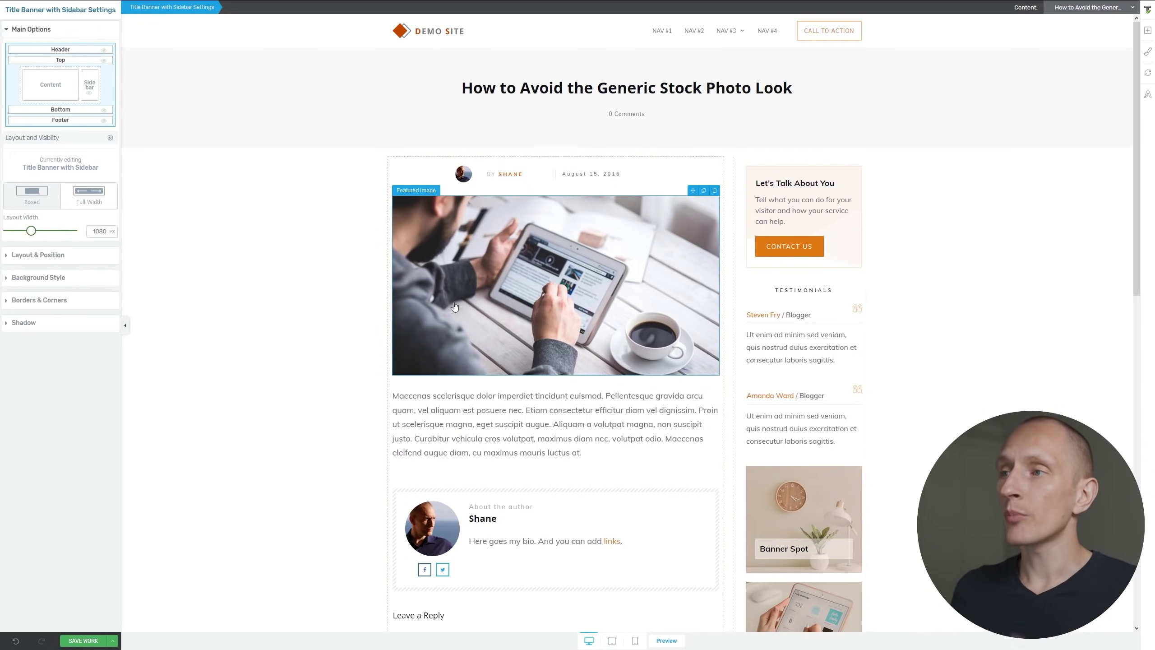
{"action": "scroll", "coordinate": [466, 320], "scroll_direction": "down", "scroll_amount": 2}
{"action": "left_click", "coordinate": [460, 312]}
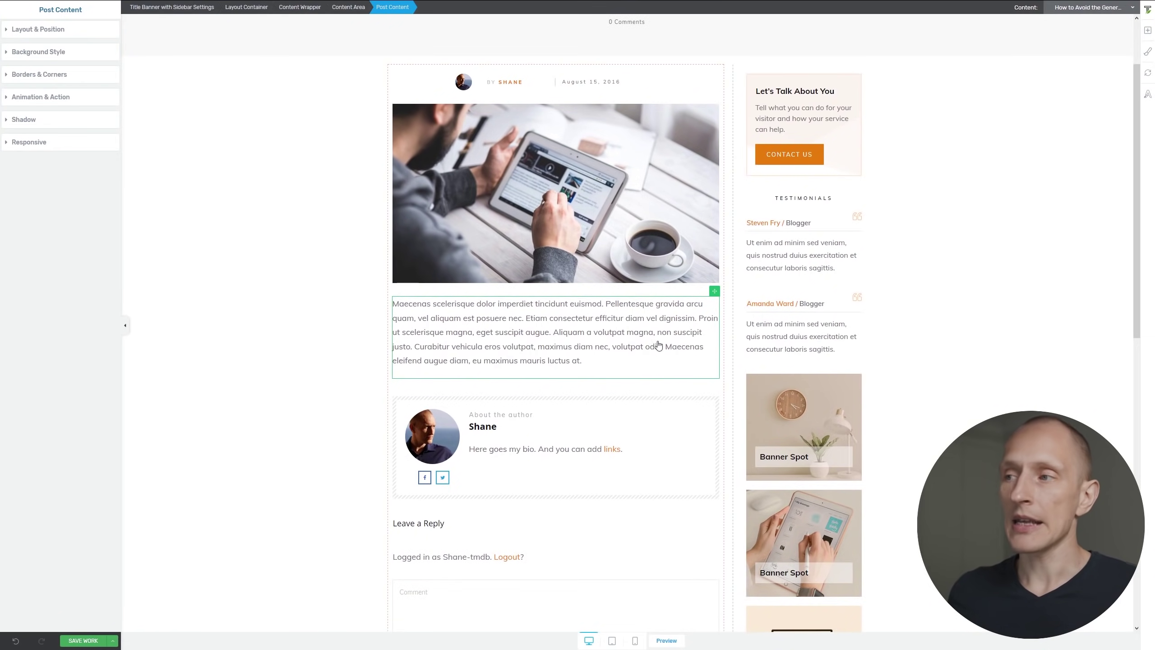
{"action": "scroll", "coordinate": [577, 352], "scroll_direction": "up", "scroll_amount": 2}
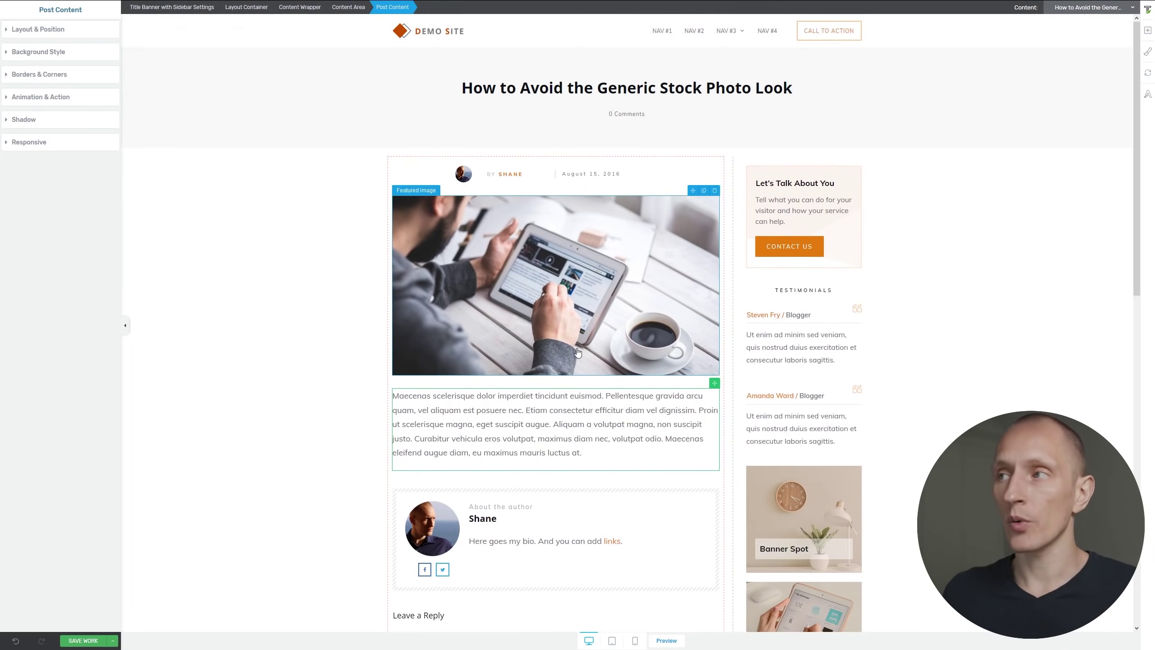
{"action": "scroll", "coordinate": [591, 345], "scroll_direction": "down", "scroll_amount": 3}
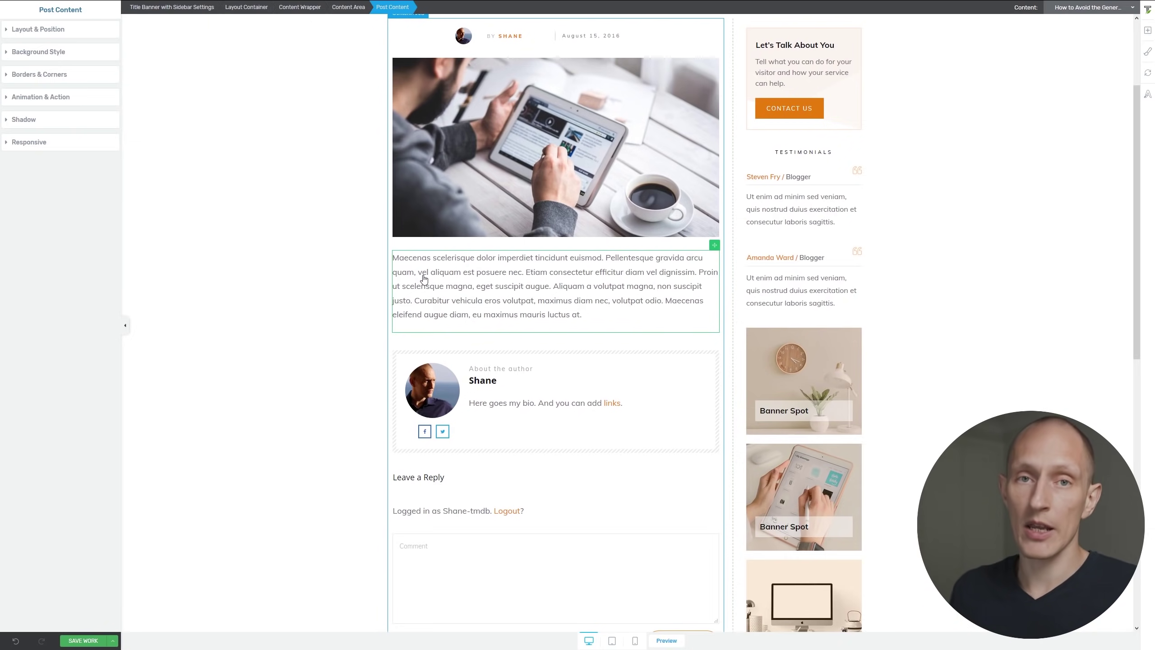
{"action": "scroll", "coordinate": [424, 278], "scroll_direction": "up", "scroll_amount": 3}
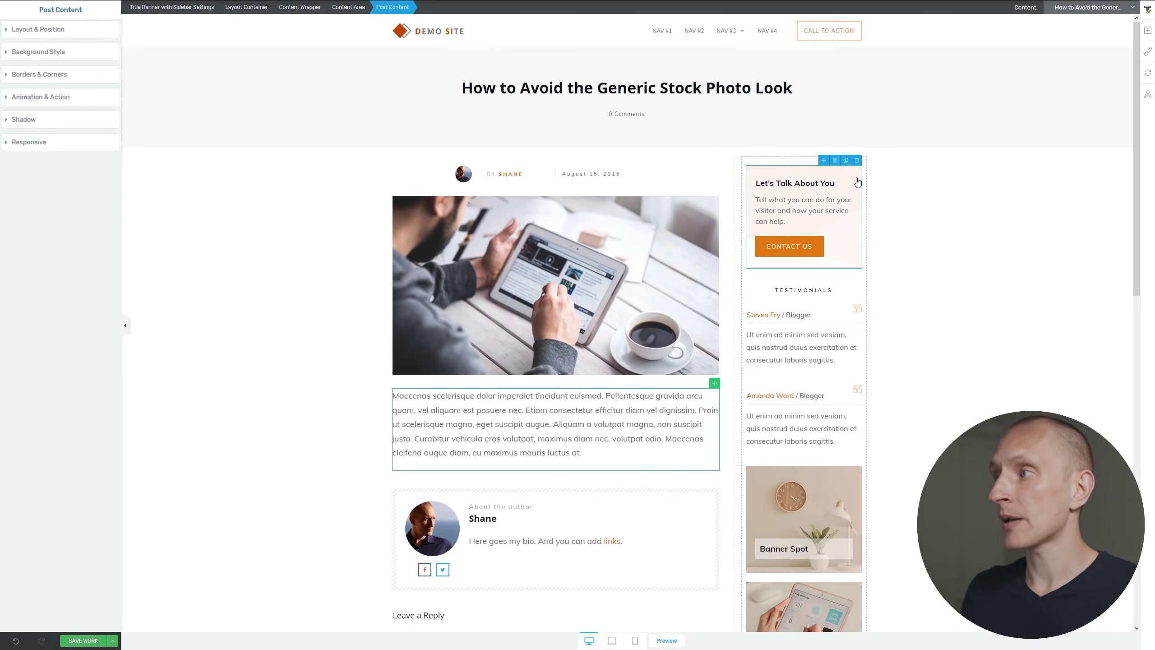
- Delete the Let's Talk About You content box from the sidebar
{"action": "left_click", "coordinate": [858, 182]}
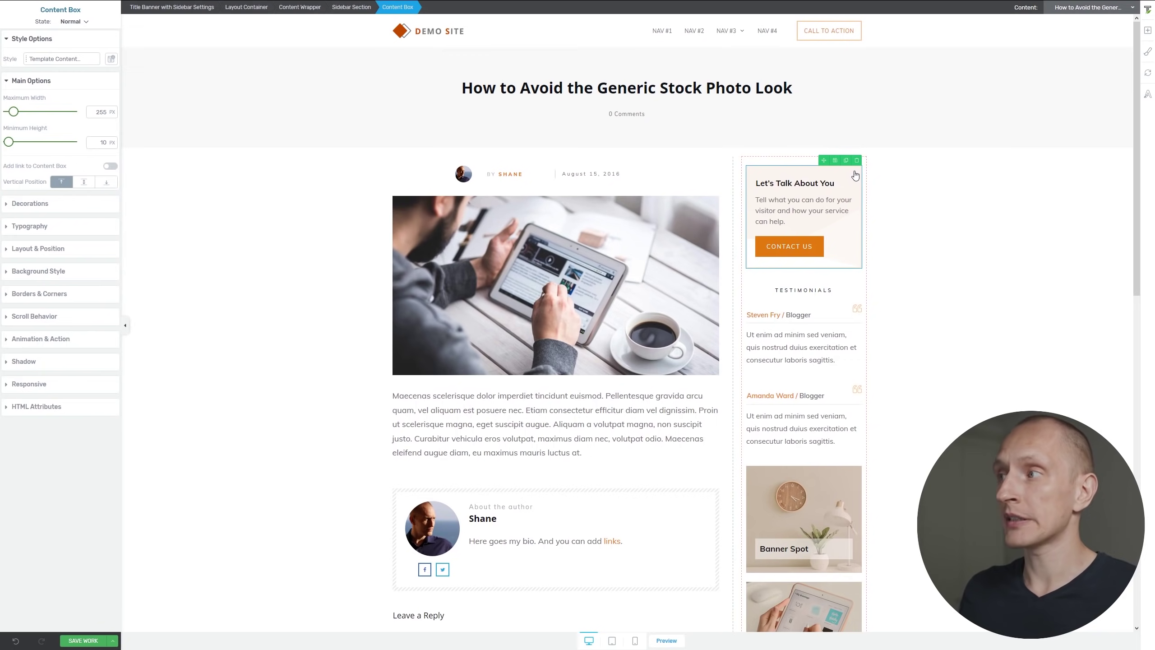
{"action": "left_click", "coordinate": [856, 161]}
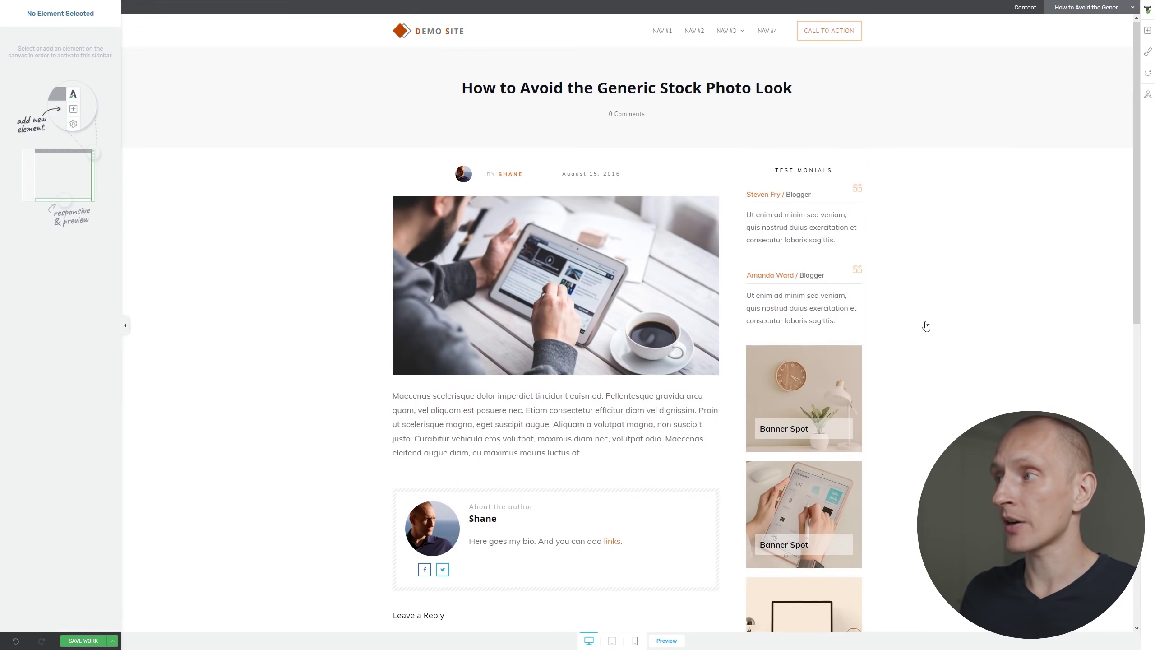
{"action": "left_click", "coordinate": [922, 296]}
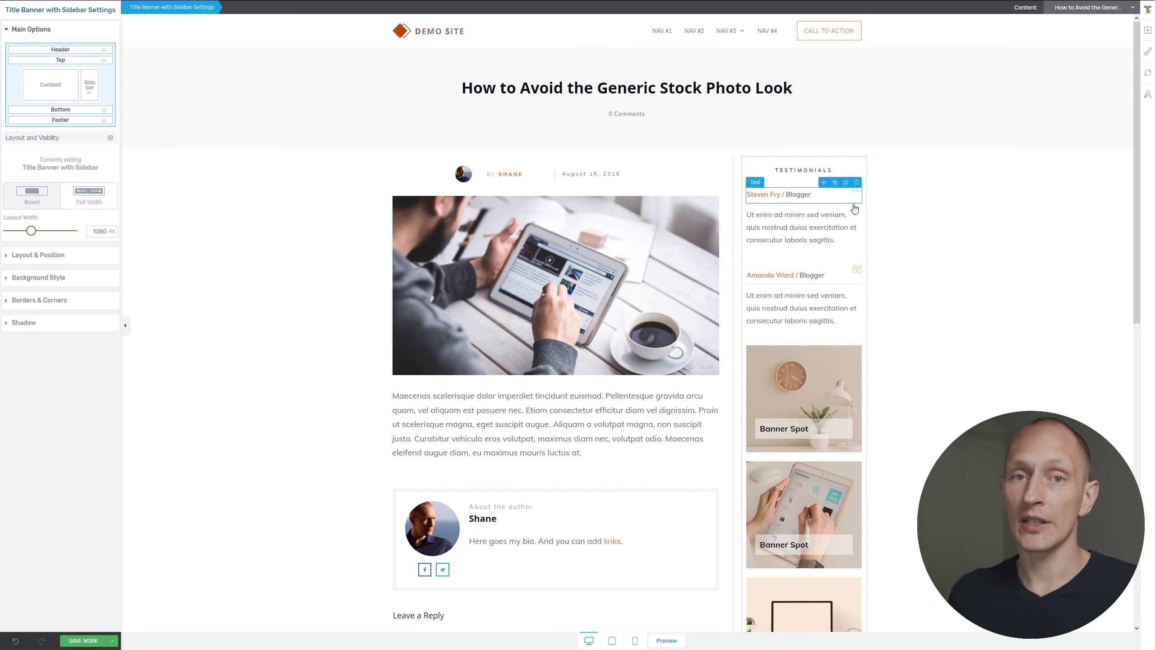
- Preview the template with the post The Perspective Change Challenge and examine the options of its header and footer sections
{"action": "left_click", "coordinate": [1074, 7]}
{"action": "left_click", "coordinate": [1069, 117]}
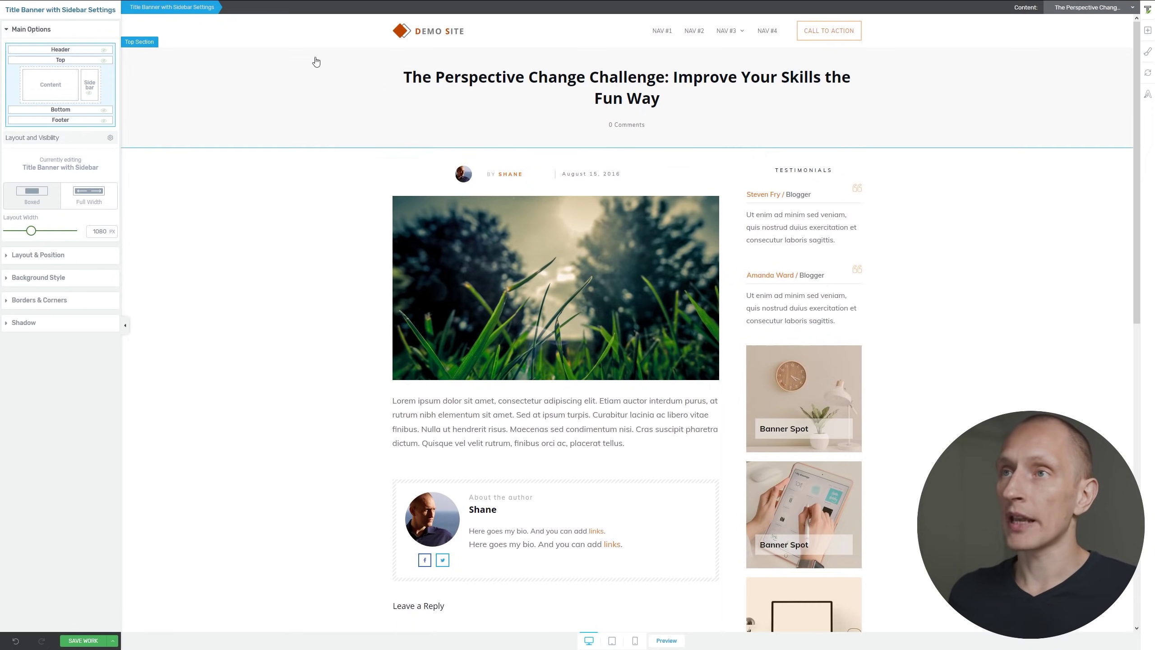
{"action": "left_click", "coordinate": [328, 29]}
{"action": "scroll", "coordinate": [327, 30], "scroll_direction": "down", "scroll_amount": 10}
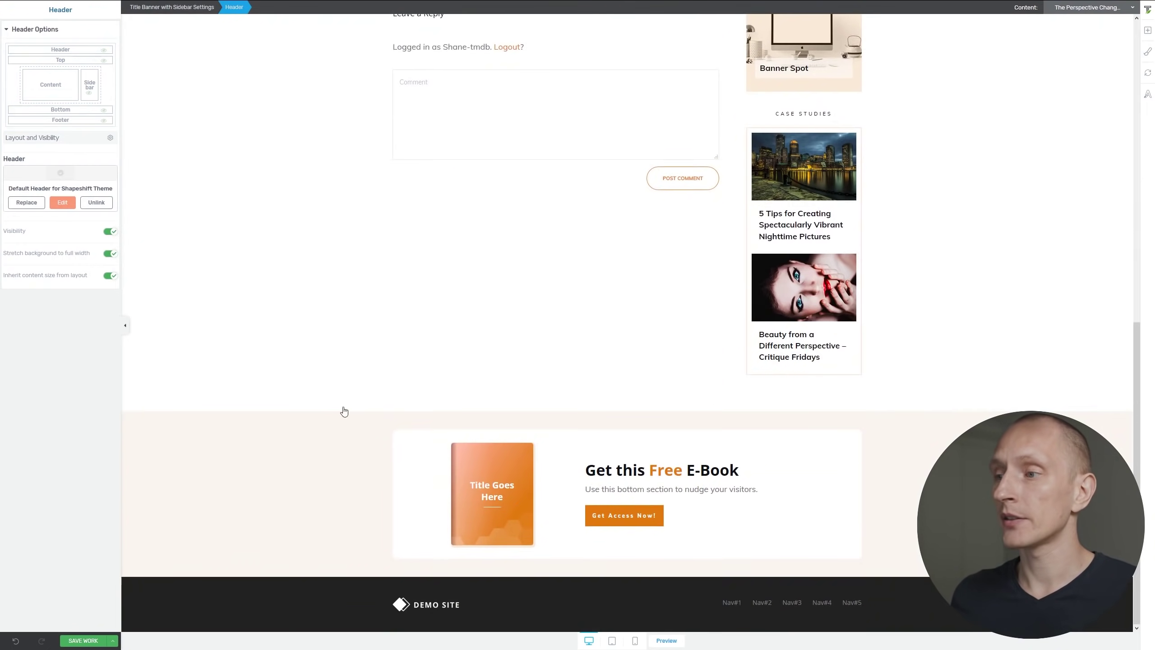
{"action": "left_click", "coordinate": [330, 603]}
{"action": "scroll", "coordinate": [332, 503], "scroll_direction": "up", "scroll_amount": 10}
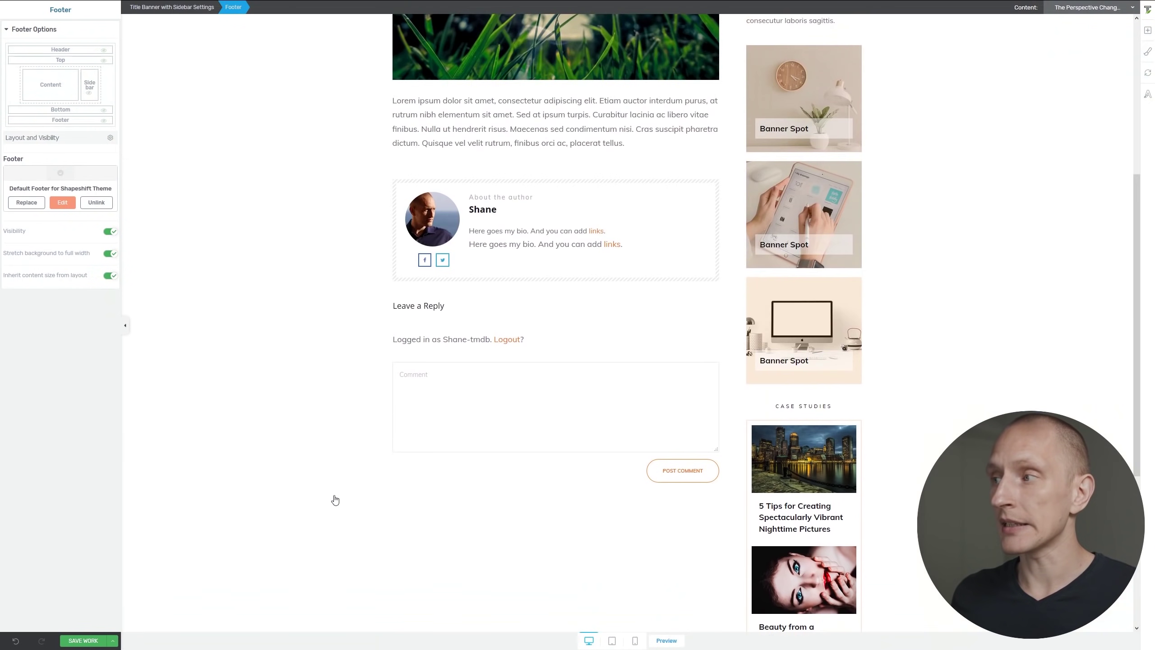
- Open the header section for editing and set its navigation menu's source to Main Menu
{"action": "left_click", "coordinate": [330, 24]}
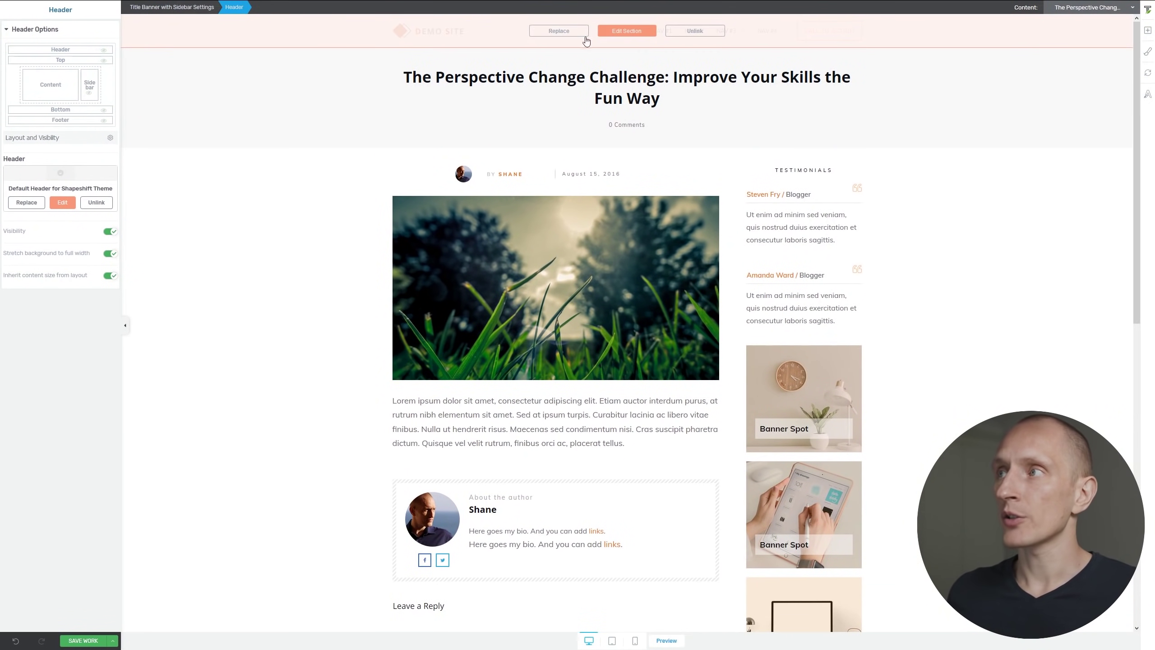
{"action": "left_click", "coordinate": [621, 31]}
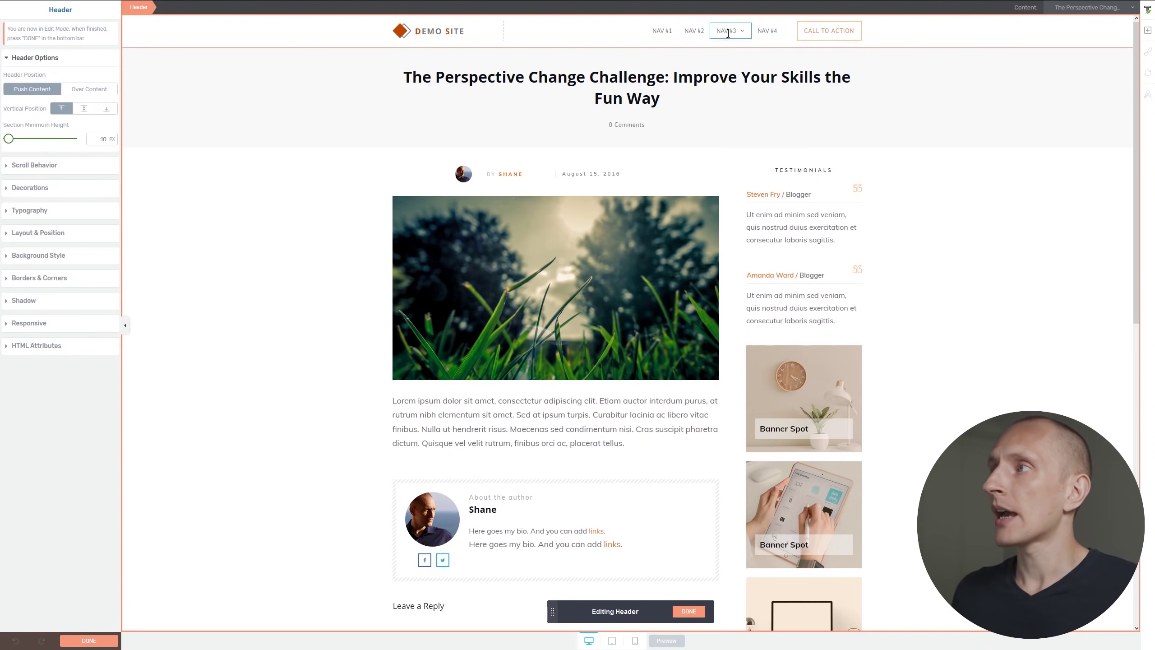
{"action": "mouse_move", "coordinate": [739, 37]}
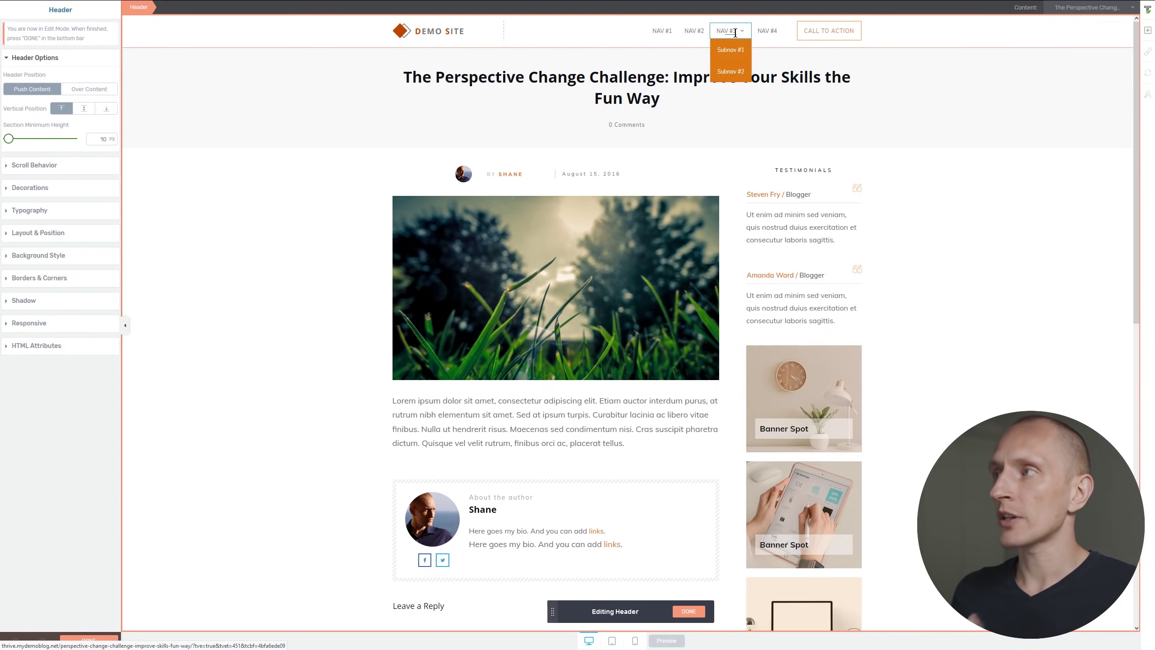
{"action": "left_click", "coordinate": [744, 36]}
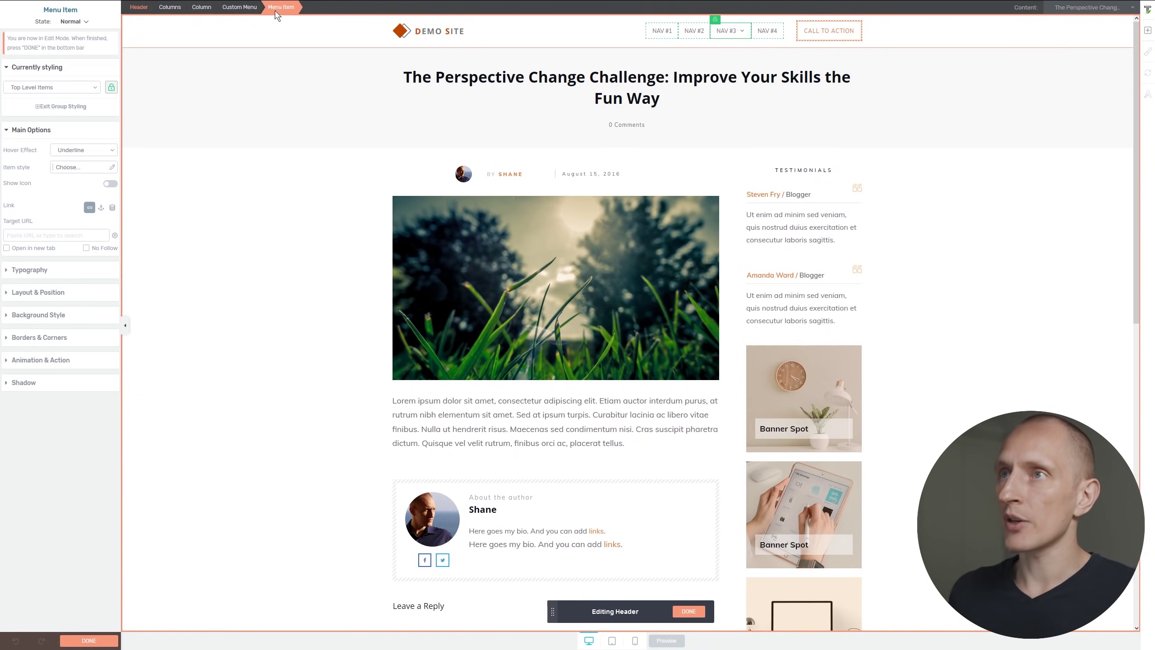
{"action": "left_click", "coordinate": [242, 9]}
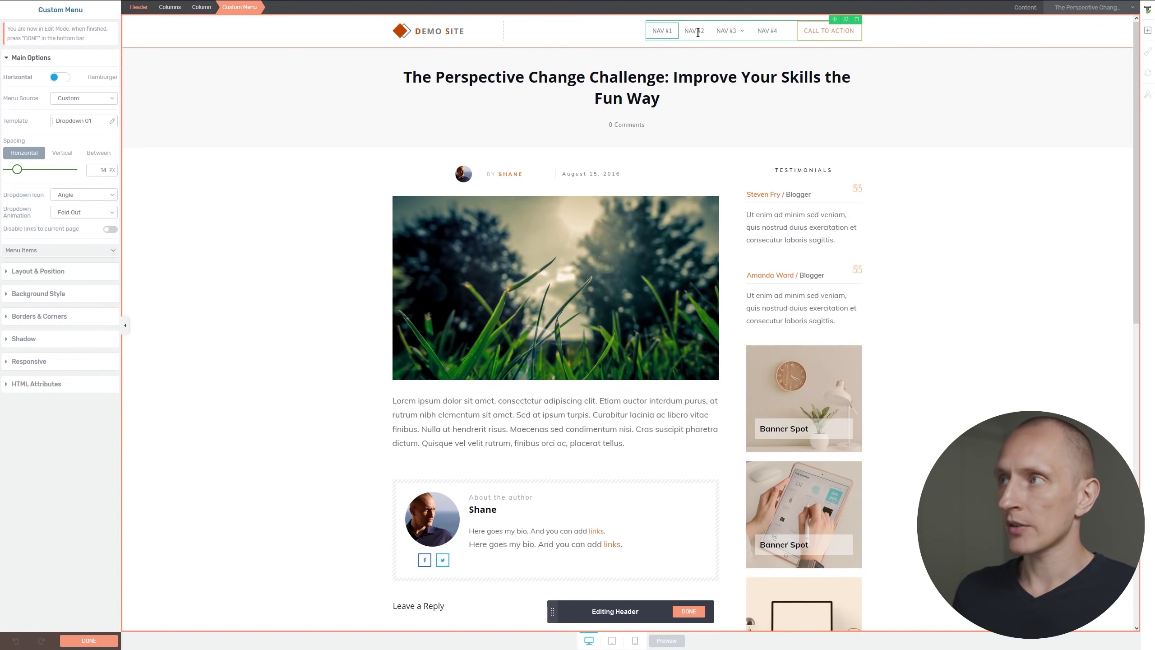
{"action": "left_click", "coordinate": [97, 102]}
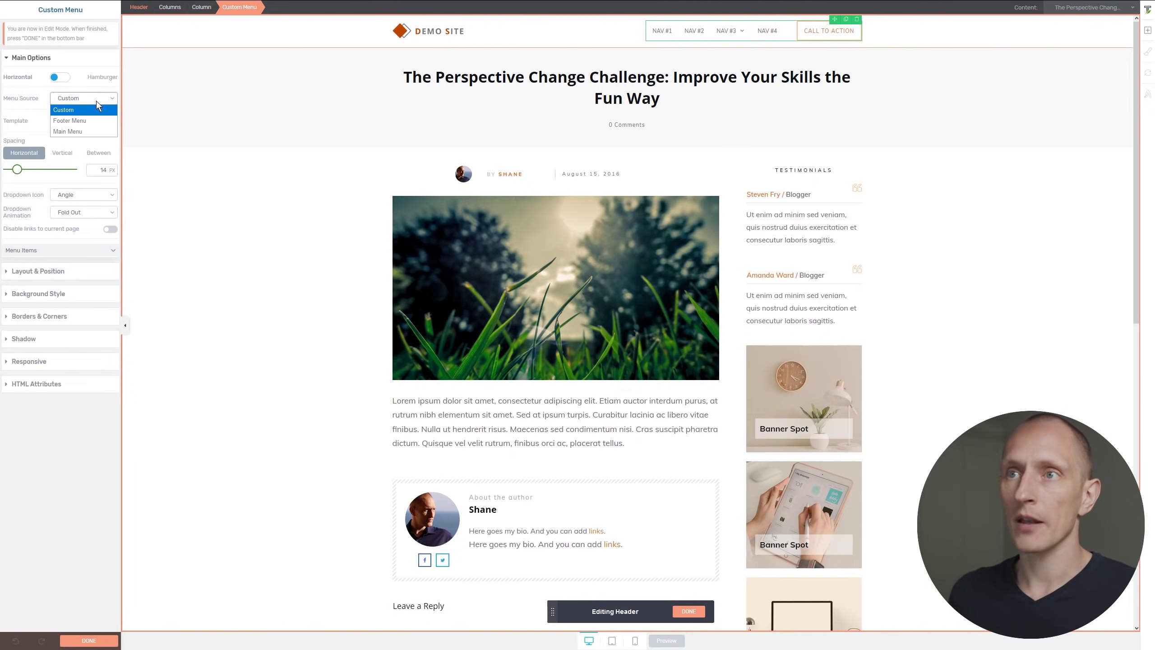
{"action": "left_click", "coordinate": [86, 132]}
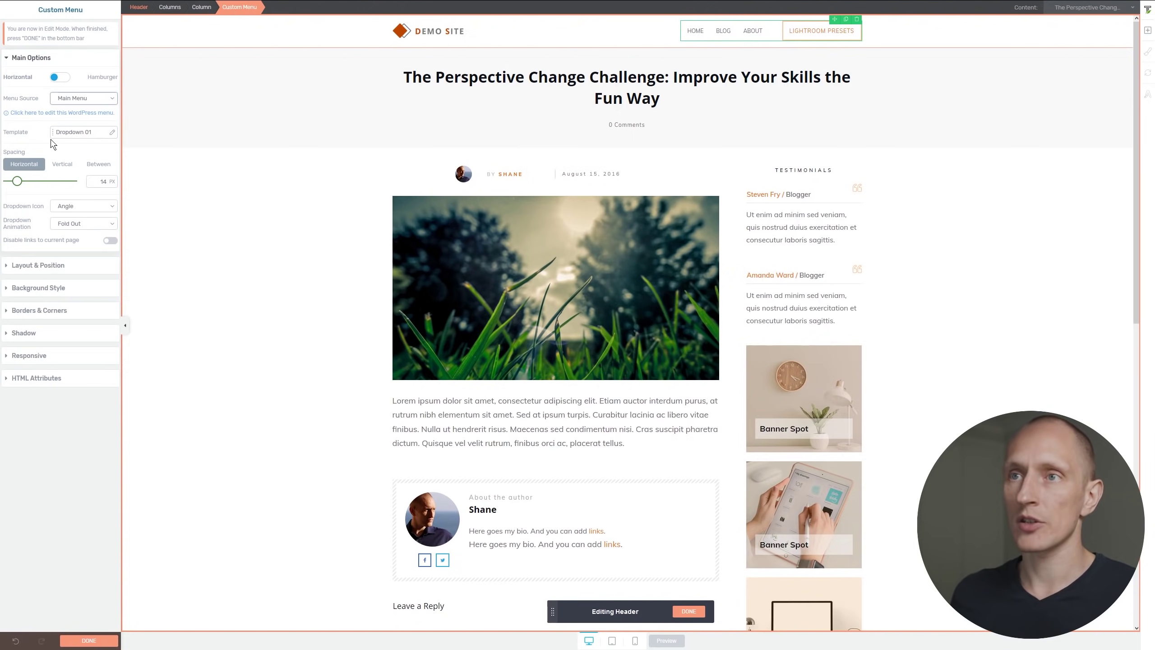
- Examine the header menu's available templates and the border and corner settings of its top-level items
{"action": "left_click", "coordinate": [65, 137]}
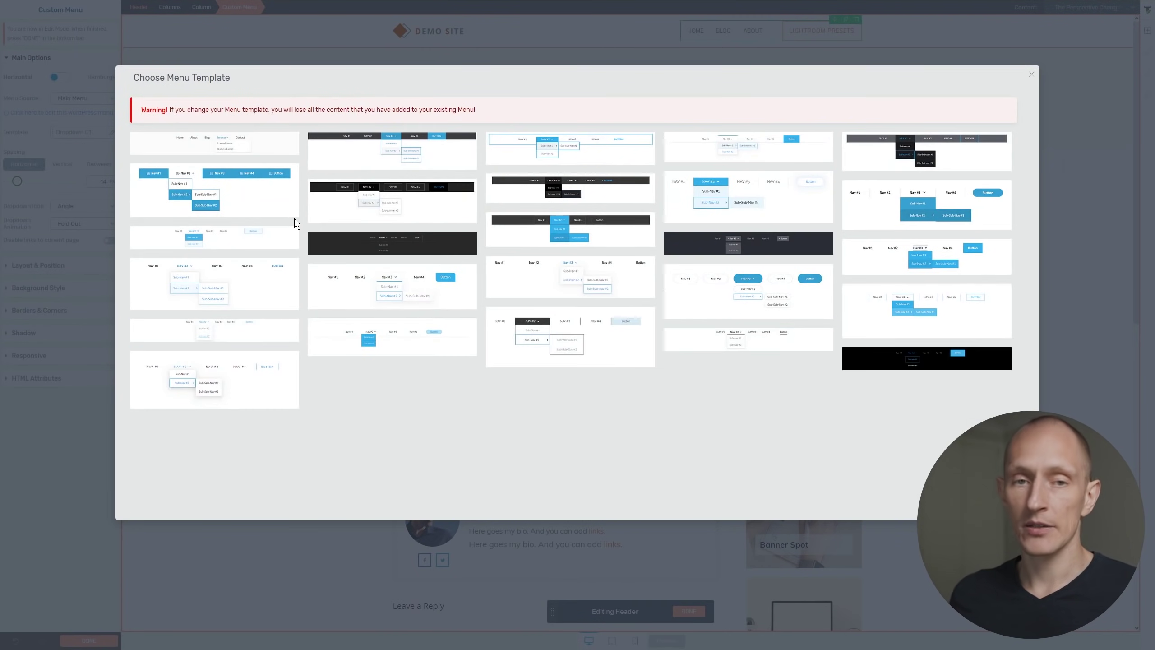
{"action": "left_click", "coordinate": [1031, 75]}
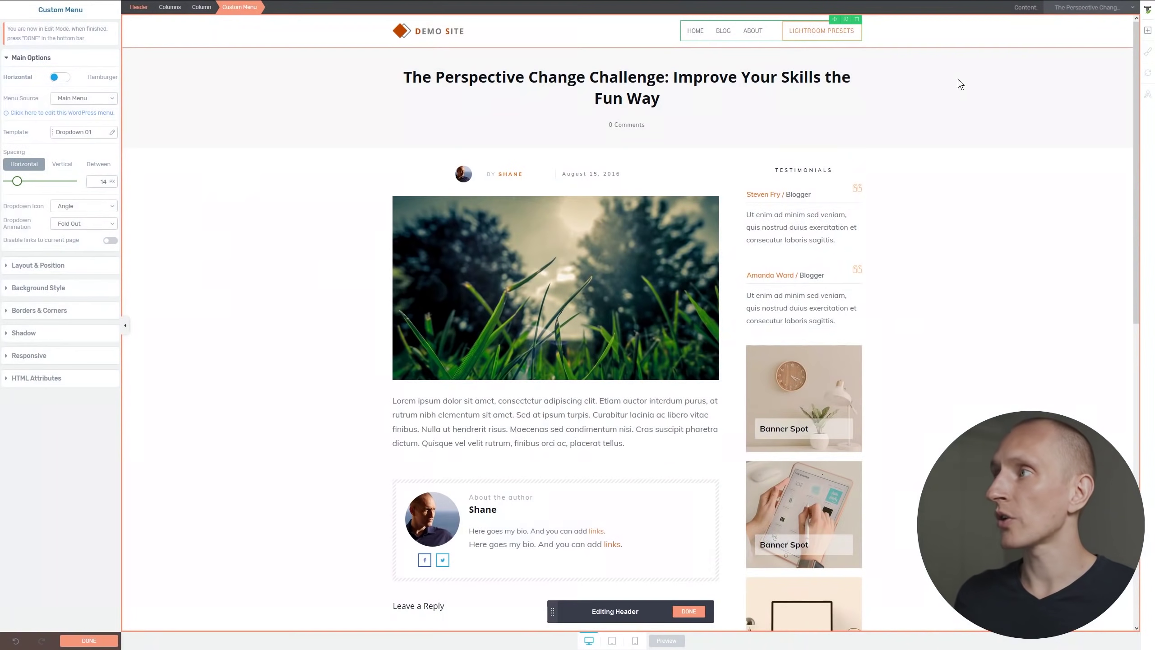
{"action": "left_click", "coordinate": [792, 42]}
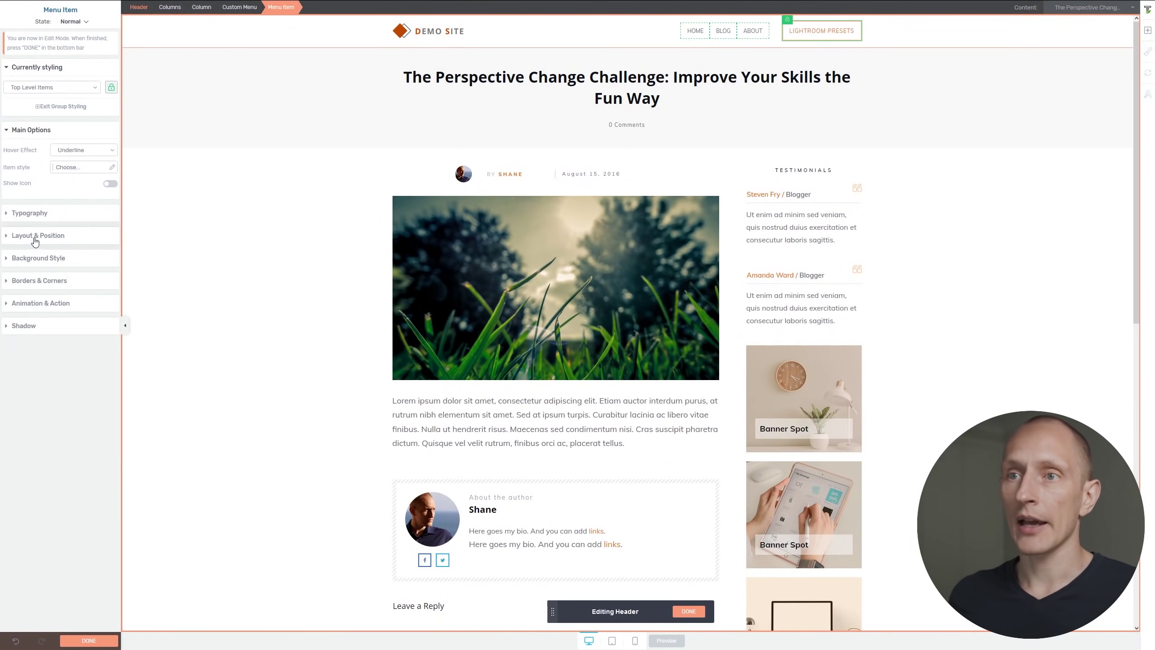
{"action": "left_click", "coordinate": [44, 285]}
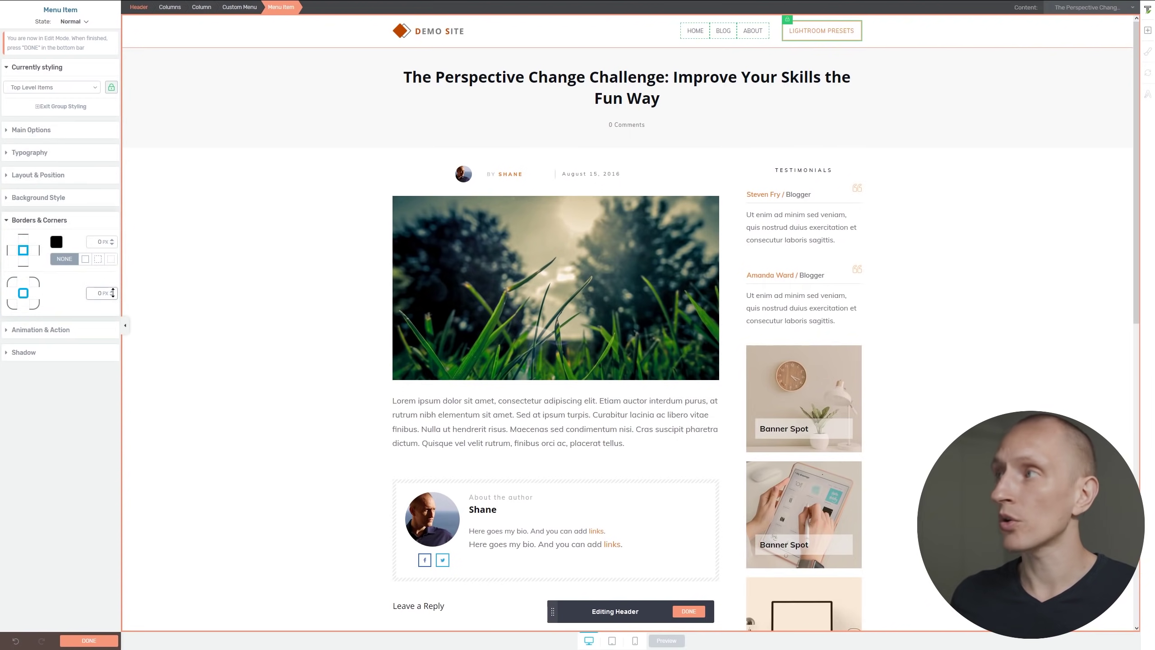
{"action": "mouse_move", "coordinate": [113, 292]}
{"action": "left_mouse_down"}
{"action": "mouse_move", "coordinate": [106, 278]}
{"action": "mouse_move", "coordinate": [100, 290]}
{"action": "left_mouse_up"}
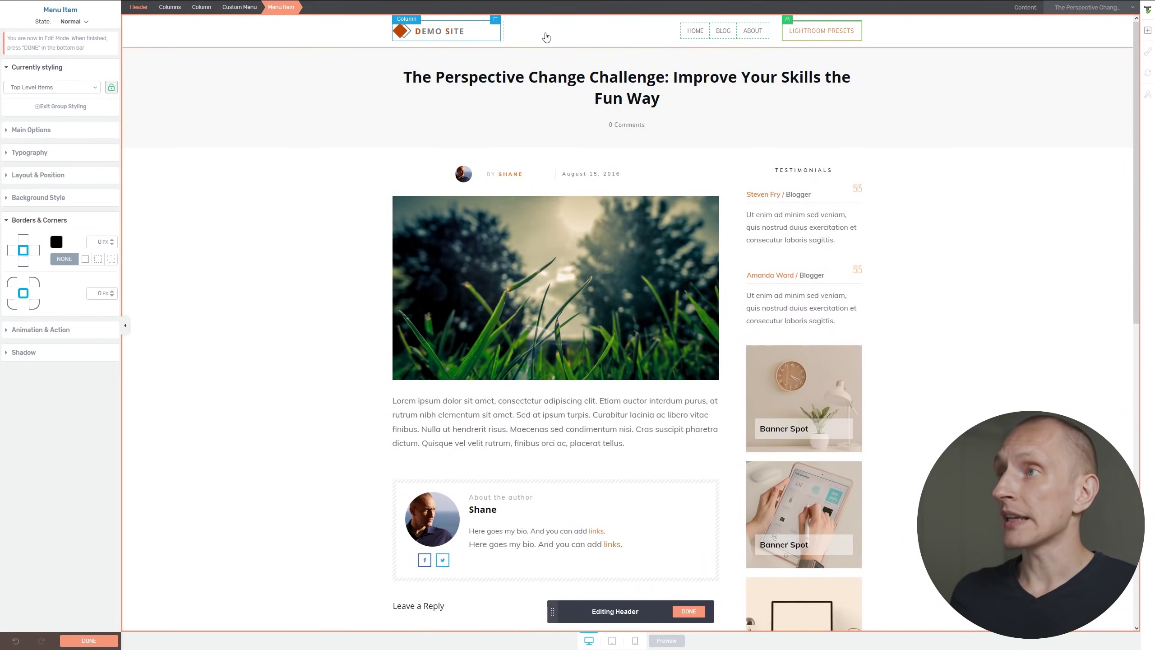
{"action": "left_click", "coordinate": [588, 36]}
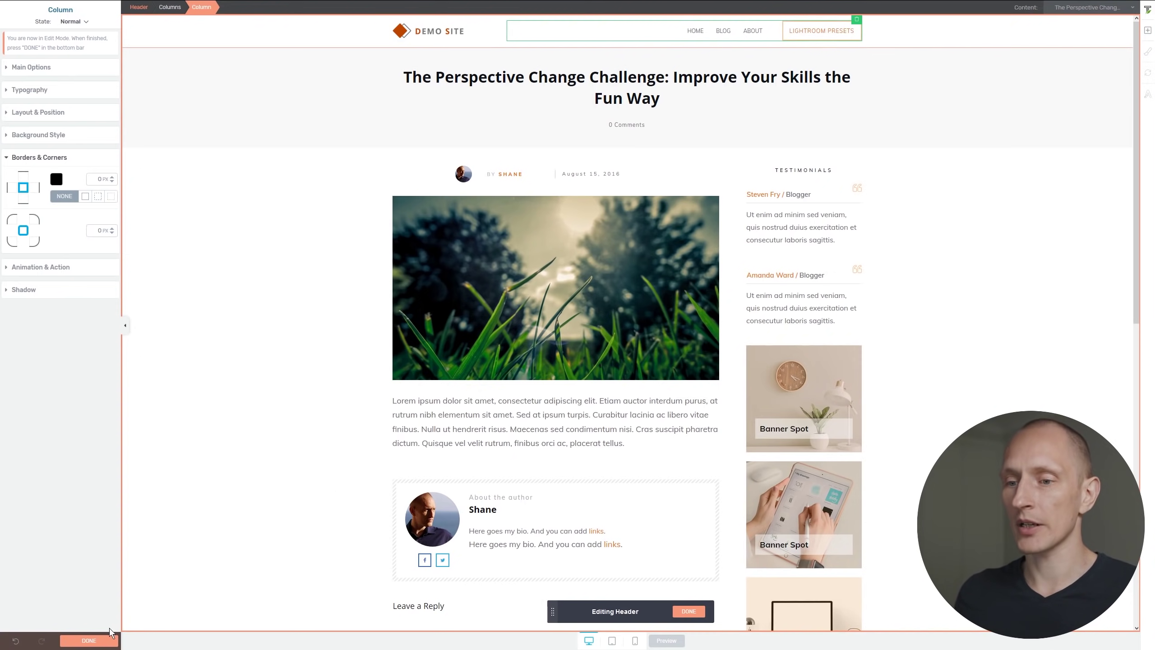
- Finish editing the header and open the footer section for editing, moving the floating edit bar clear of the footer content
{"action": "left_click", "coordinate": [109, 640]}
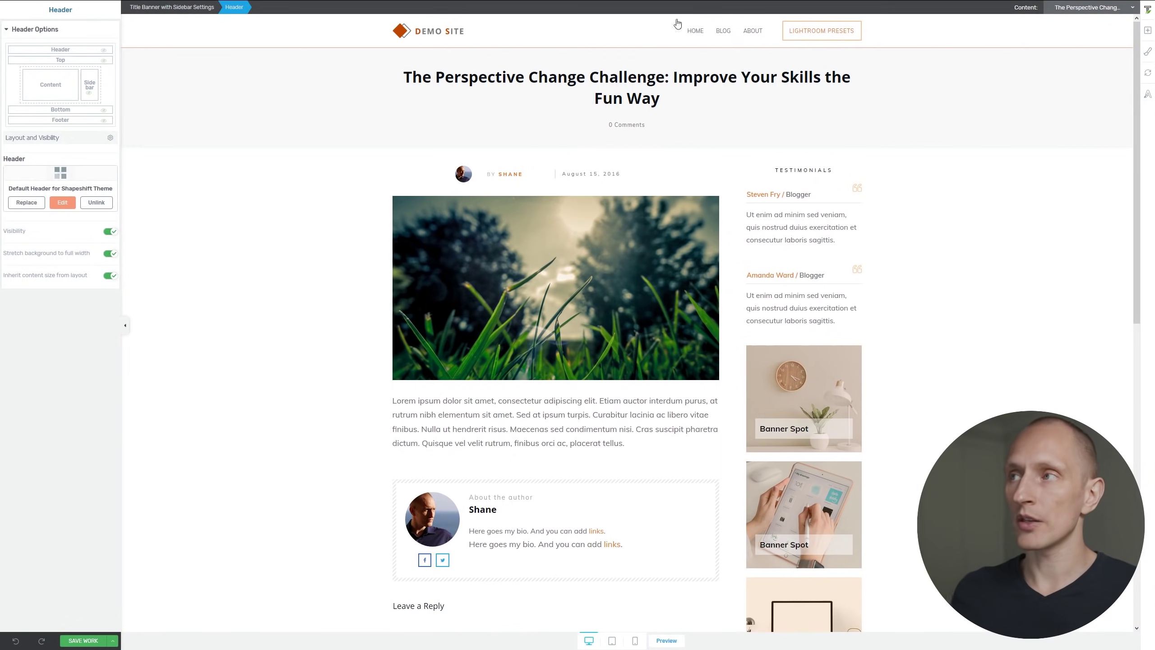
{"action": "scroll", "coordinate": [306, 237], "scroll_direction": "down", "scroll_amount": 6}
{"action": "scroll", "coordinate": [306, 237], "scroll_direction": "down", "scroll_amount": 4}
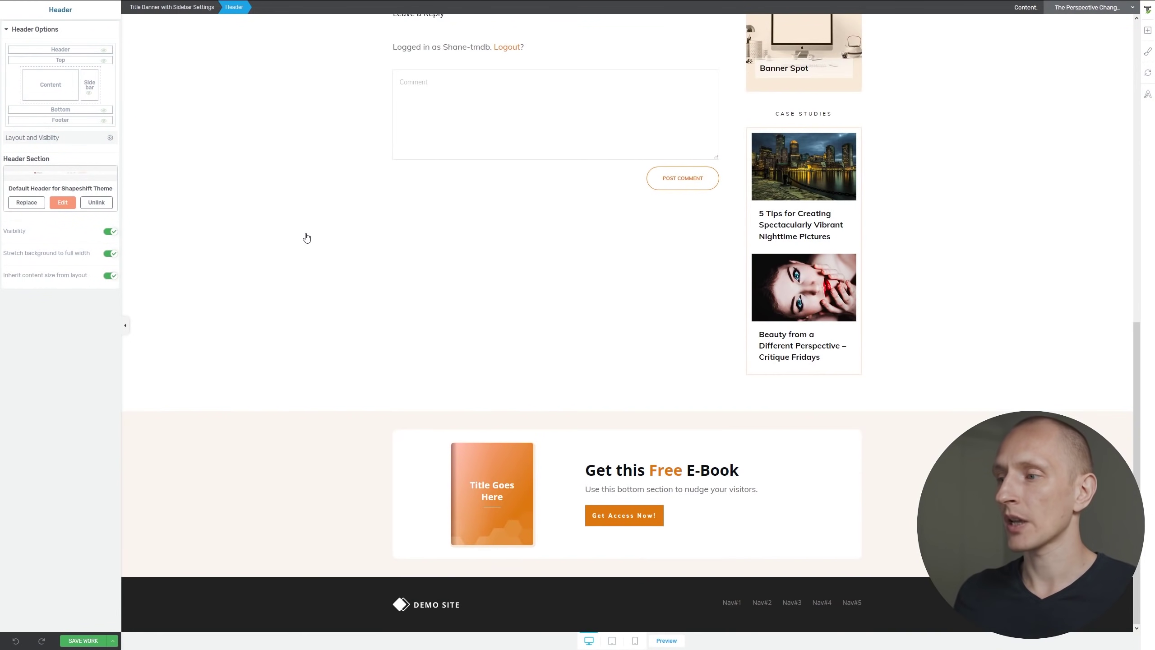
{"action": "left_click", "coordinate": [599, 609]}
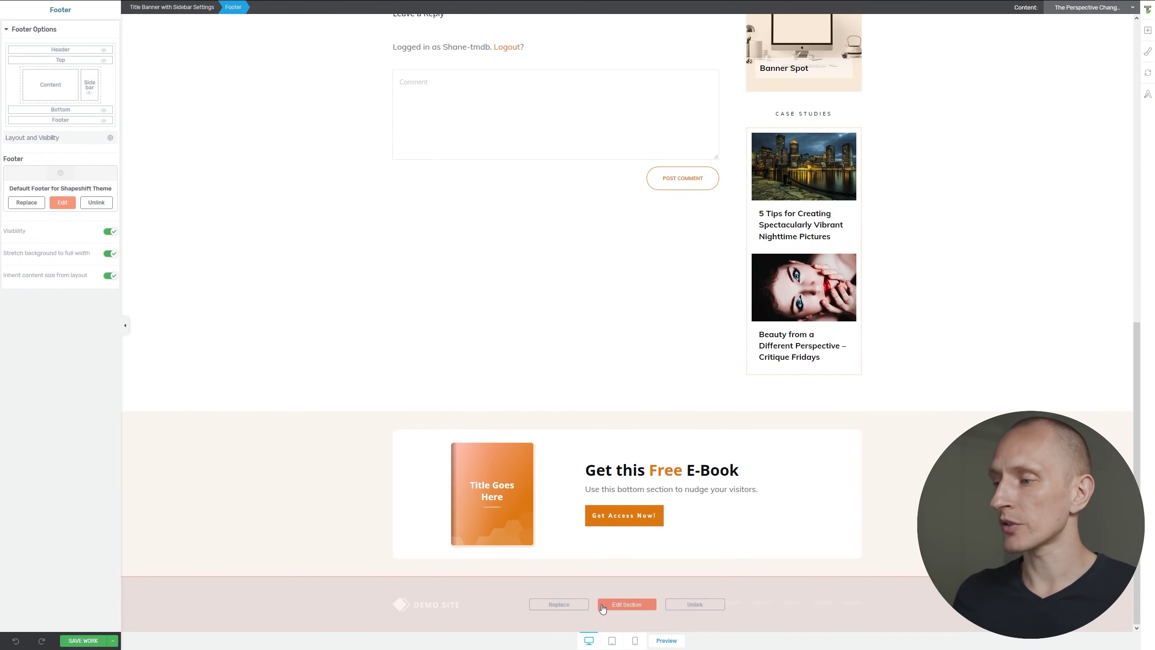
{"action": "left_click", "coordinate": [620, 605]}
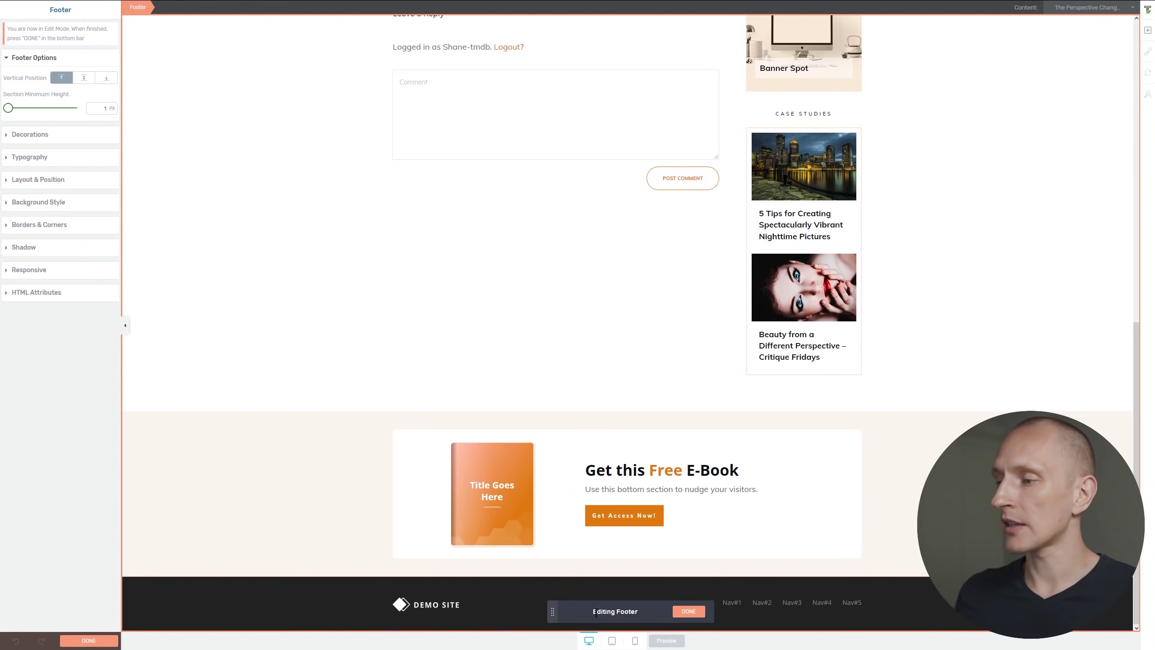
{"action": "left_click_drag", "start_coordinate": [558, 613], "coordinate": [199, 606]}
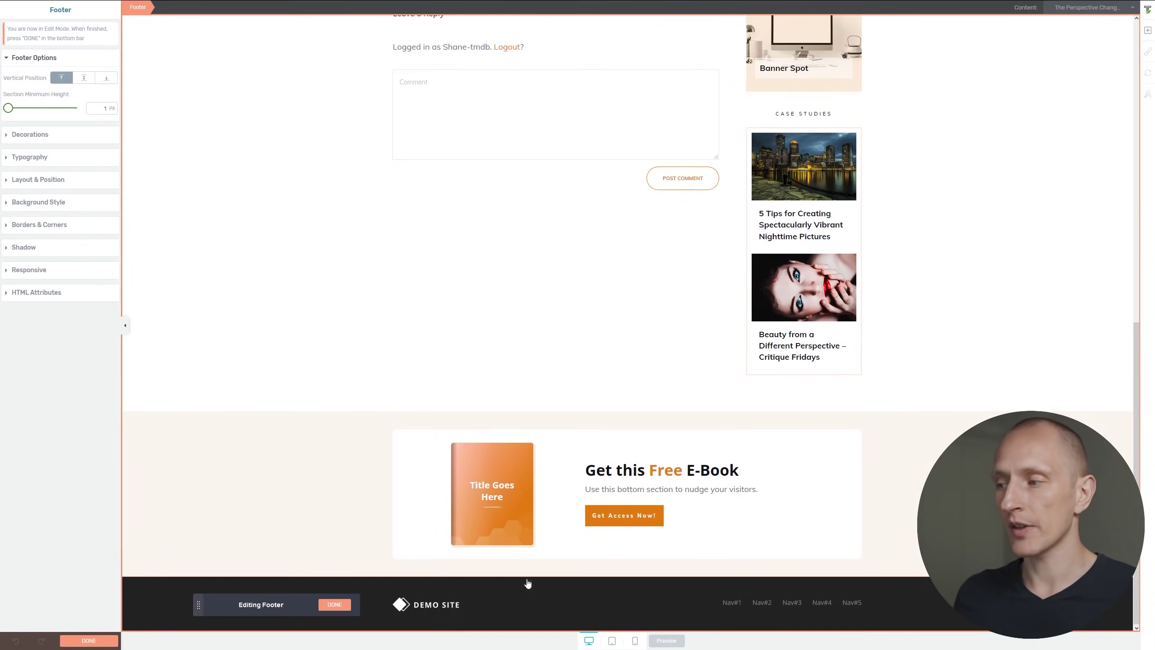
- Set the footer navigation menu's source to Footer Menu and finish editing the footer
{"action": "left_click", "coordinate": [729, 604]}
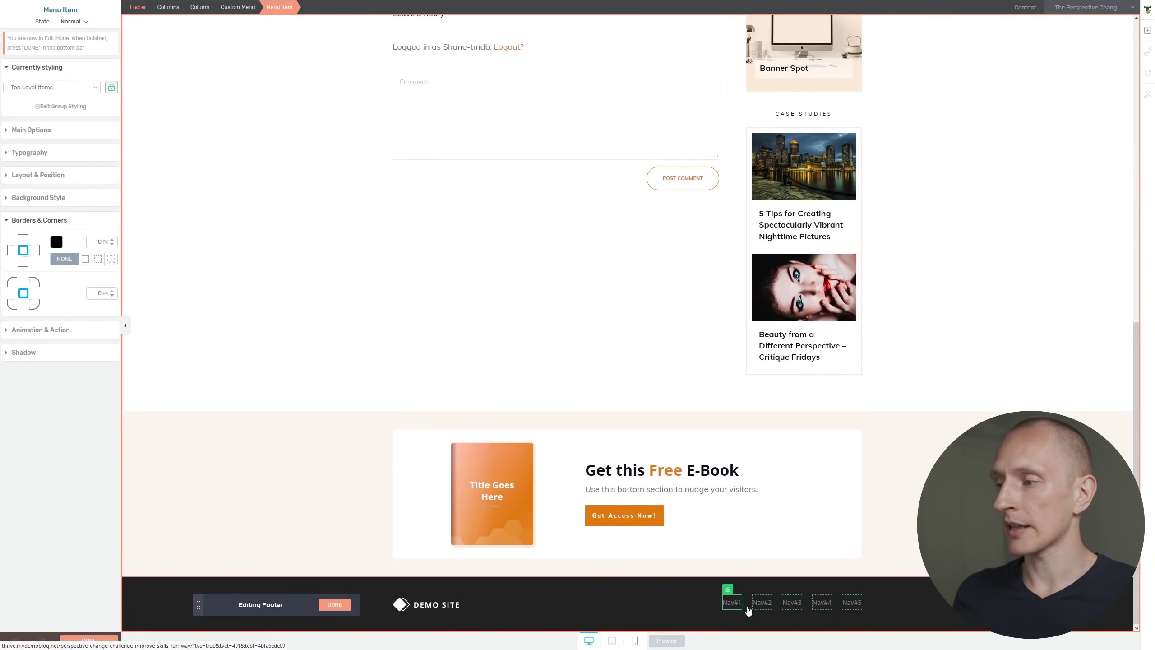
{"action": "left_click", "coordinate": [785, 158]}
{"action": "left_click", "coordinate": [441, 105]}
{"action": "left_click", "coordinate": [460, 46]}
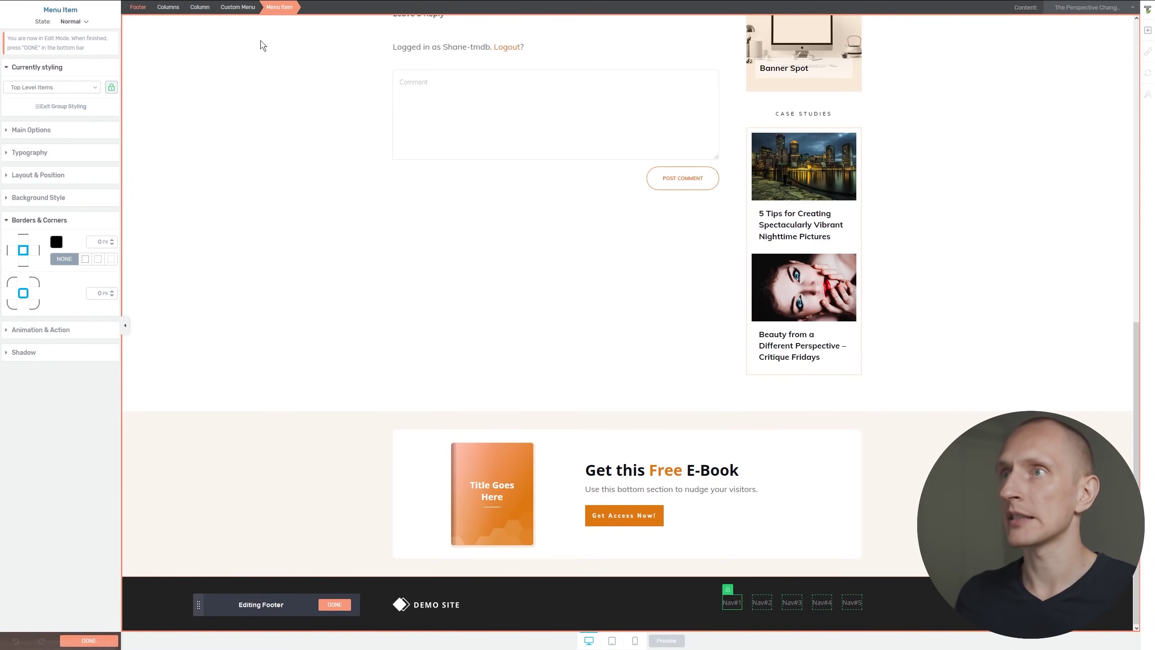
{"action": "left_click", "coordinate": [244, 7]}
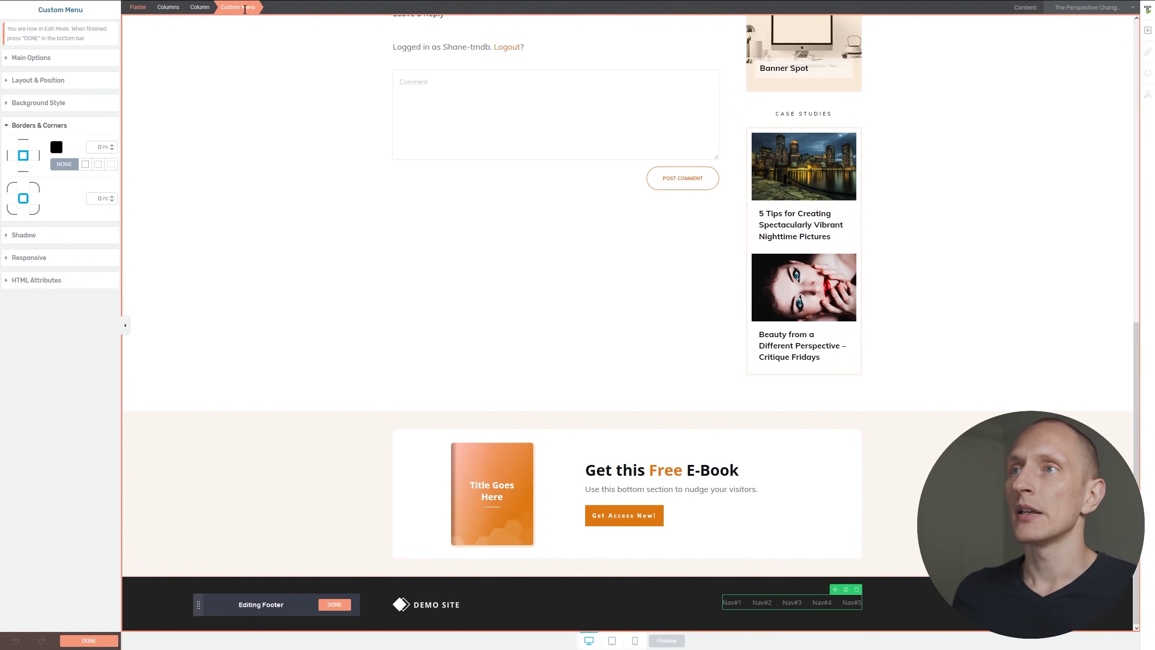
{"action": "left_click", "coordinate": [45, 59]}
{"action": "left_click", "coordinate": [83, 100]}
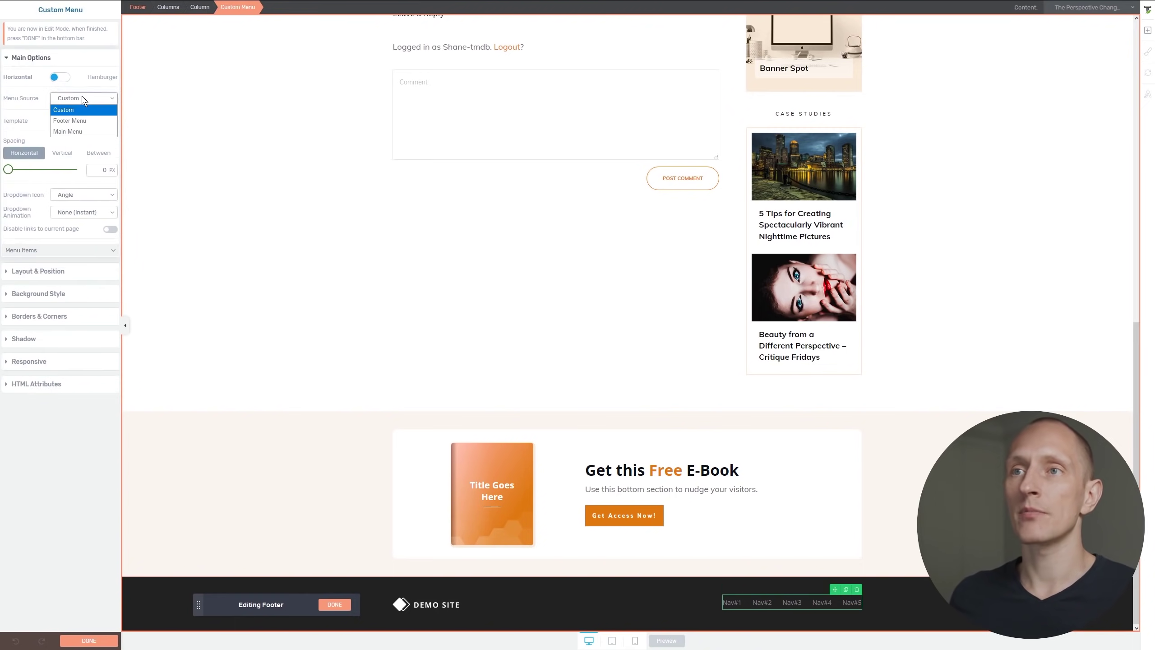
{"action": "left_click", "coordinate": [83, 121]}
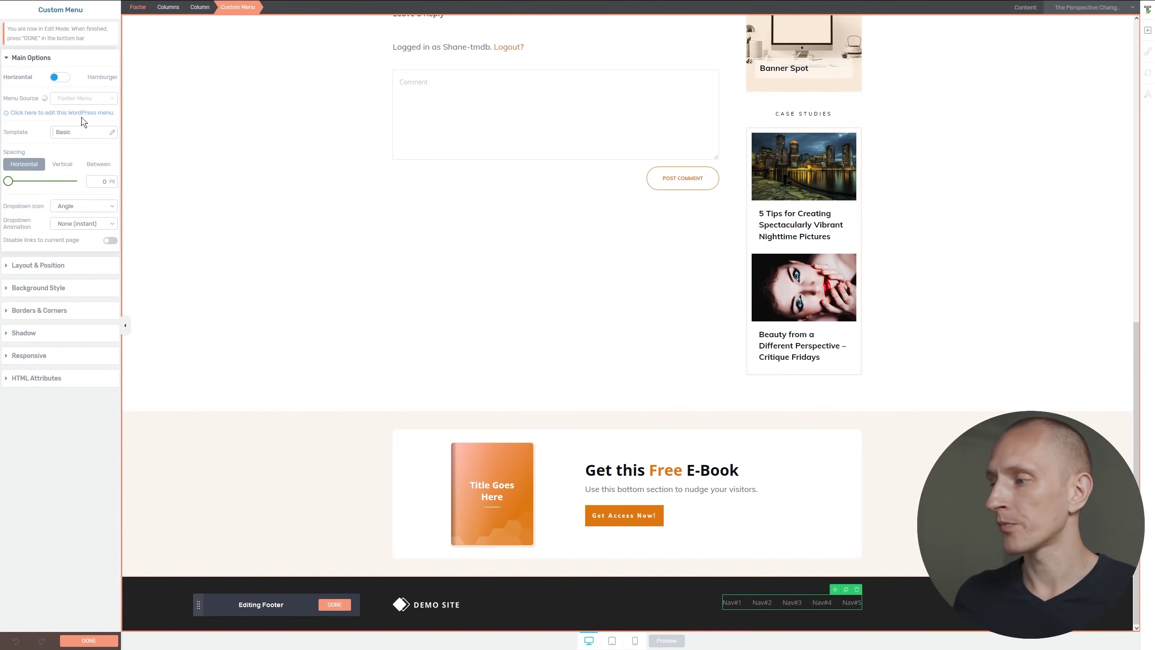
{"action": "left_click", "coordinate": [334, 604]}
- Turn off the visibility of the post template's sidebar section
{"action": "scroll", "coordinate": [591, 350], "scroll_direction": "up", "scroll_amount": 5}
{"action": "scroll", "coordinate": [590, 350], "scroll_direction": "up", "scroll_amount": 4}
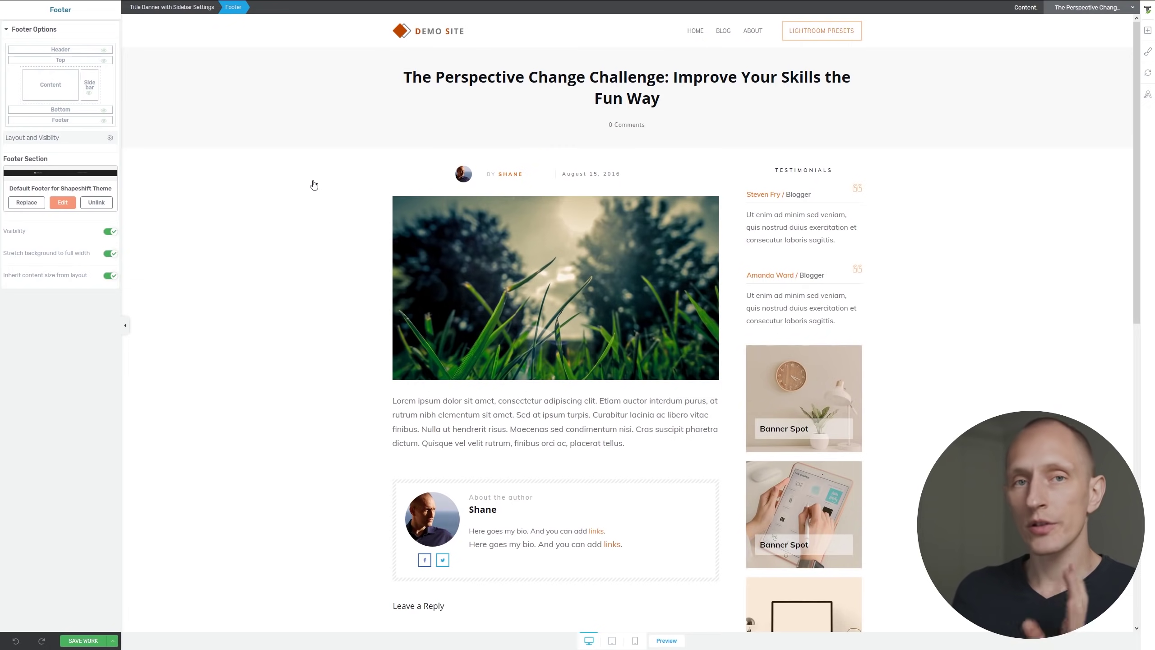
{"action": "scroll", "coordinate": [314, 185], "scroll_direction": "down", "scroll_amount": 9}
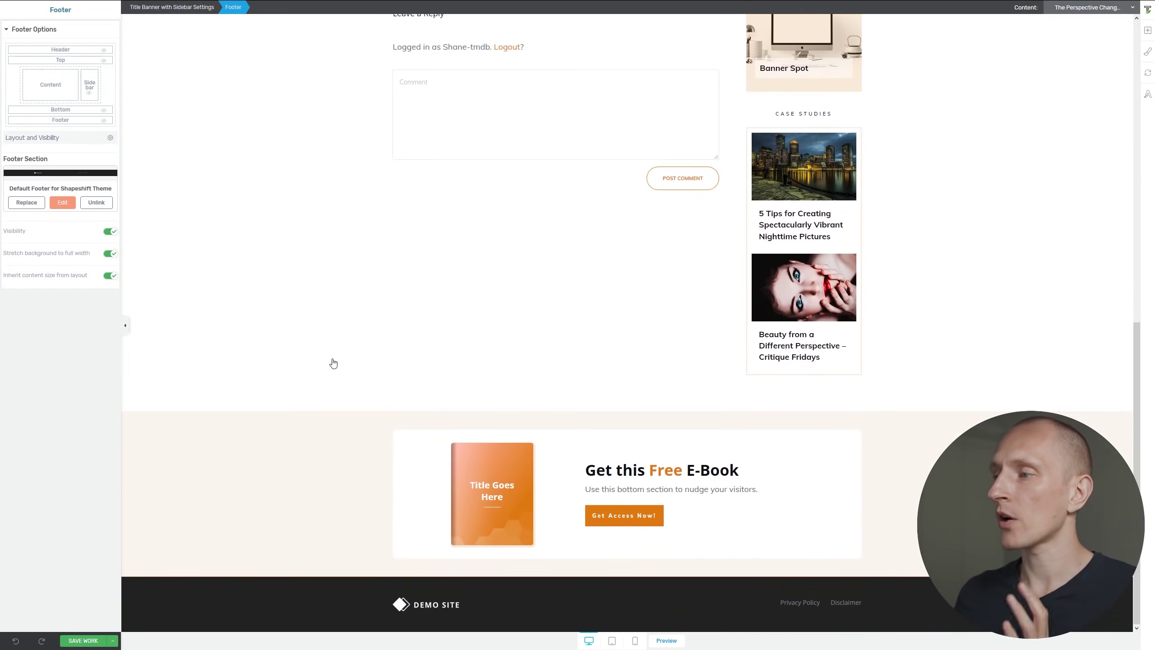
{"action": "left_click", "coordinate": [321, 447]}
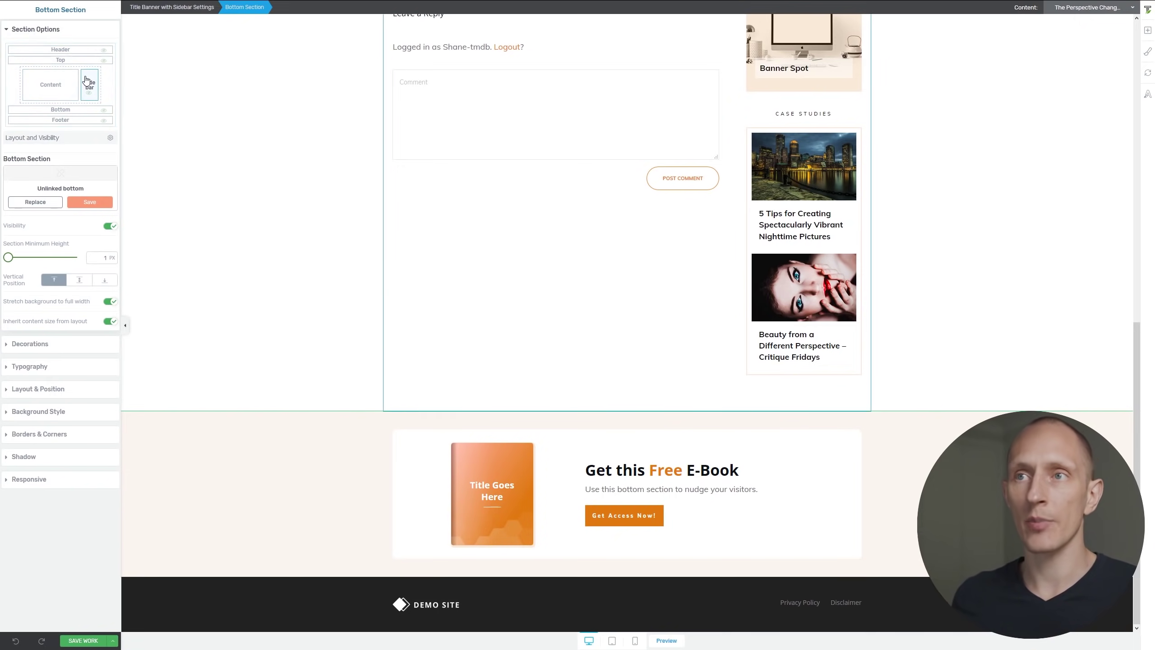
{"action": "scroll", "coordinate": [555, 167], "scroll_direction": "up", "scroll_amount": 13}
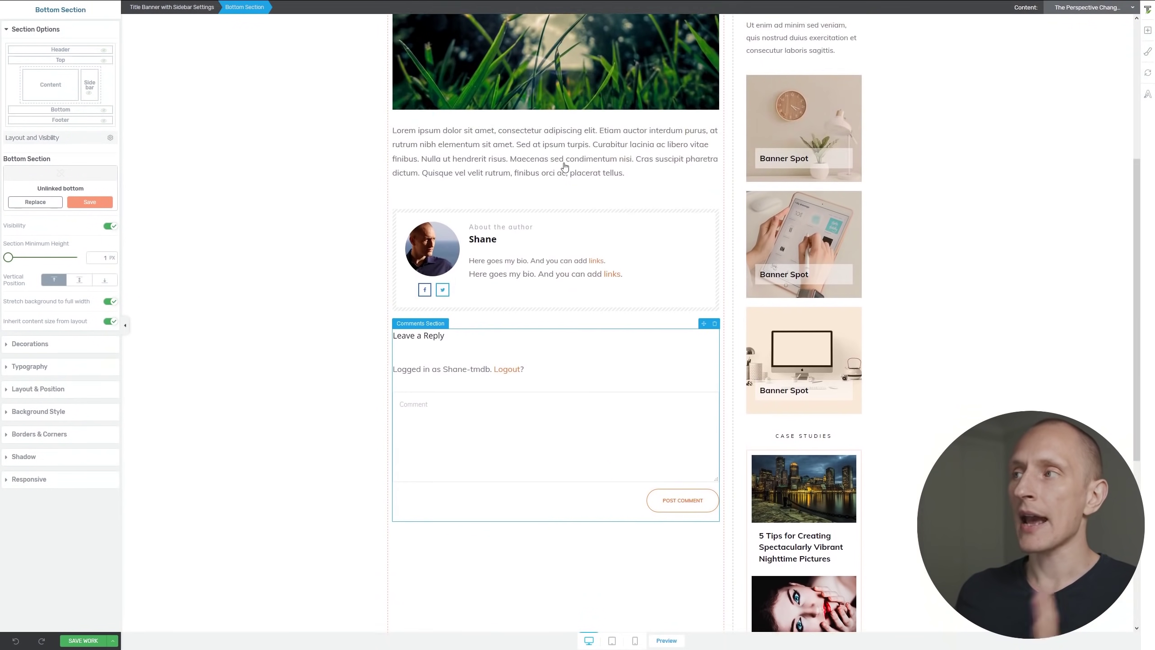
{"action": "left_click", "coordinate": [90, 84]}
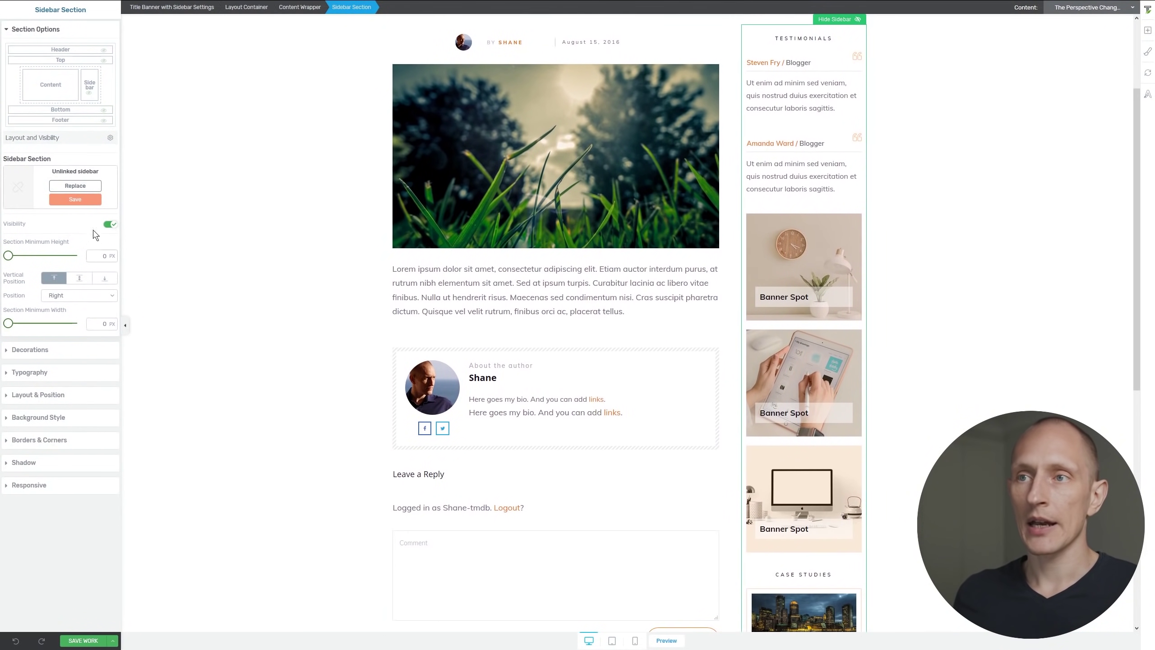
{"action": "left_click", "coordinate": [109, 224]}
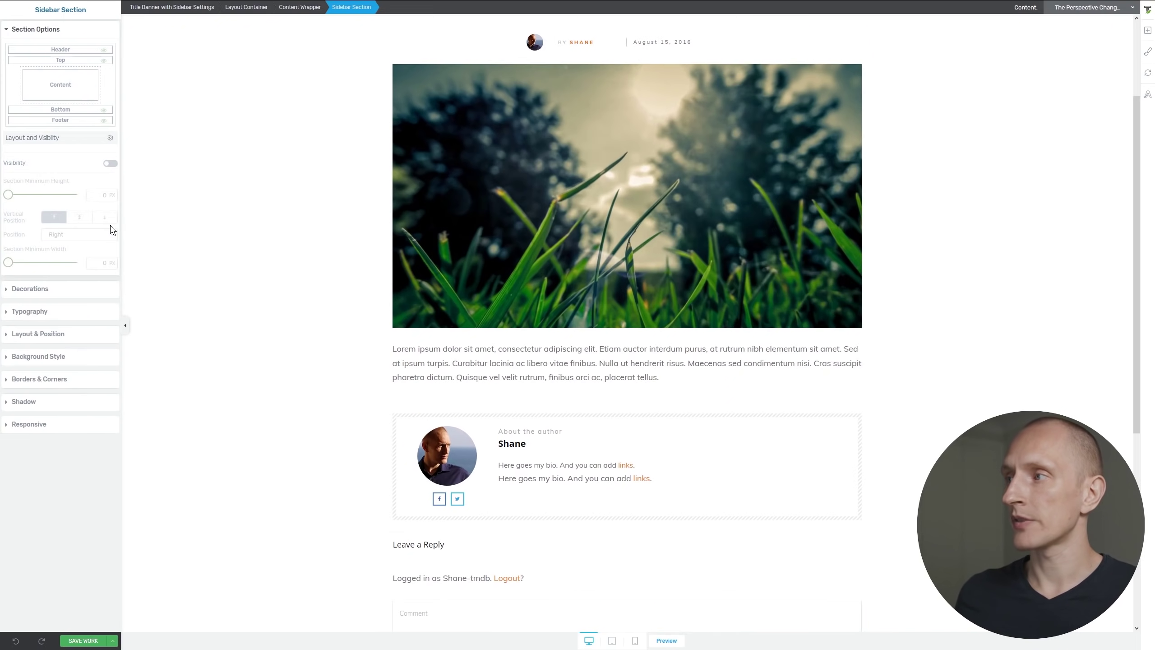
- Hide the bottom section containing the free e-book offer and make it visible again
{"action": "scroll", "coordinate": [310, 264], "scroll_direction": "down", "scroll_amount": 9}
{"action": "scroll", "coordinate": [311, 267], "scroll_direction": "down", "scroll_amount": 1}
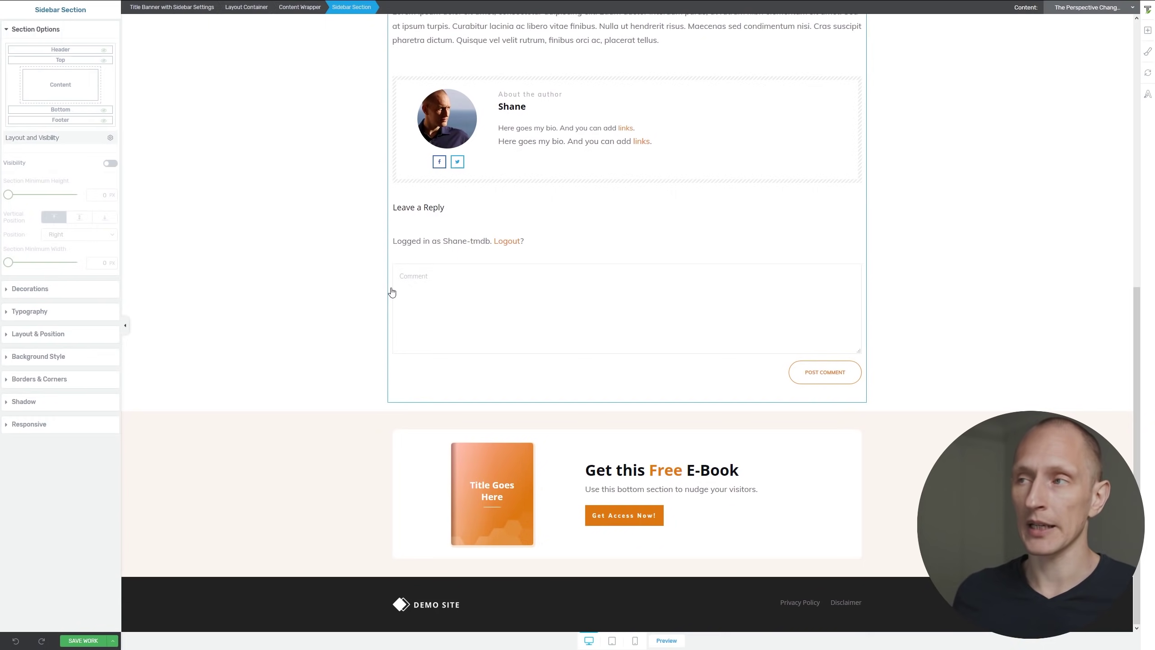
{"action": "scroll", "coordinate": [391, 291], "scroll_direction": "up", "scroll_amount": 6}
{"action": "scroll", "coordinate": [391, 291], "scroll_direction": "up", "scroll_amount": 3}
{"action": "scroll", "coordinate": [391, 291], "scroll_direction": "down", "scroll_amount": 8}
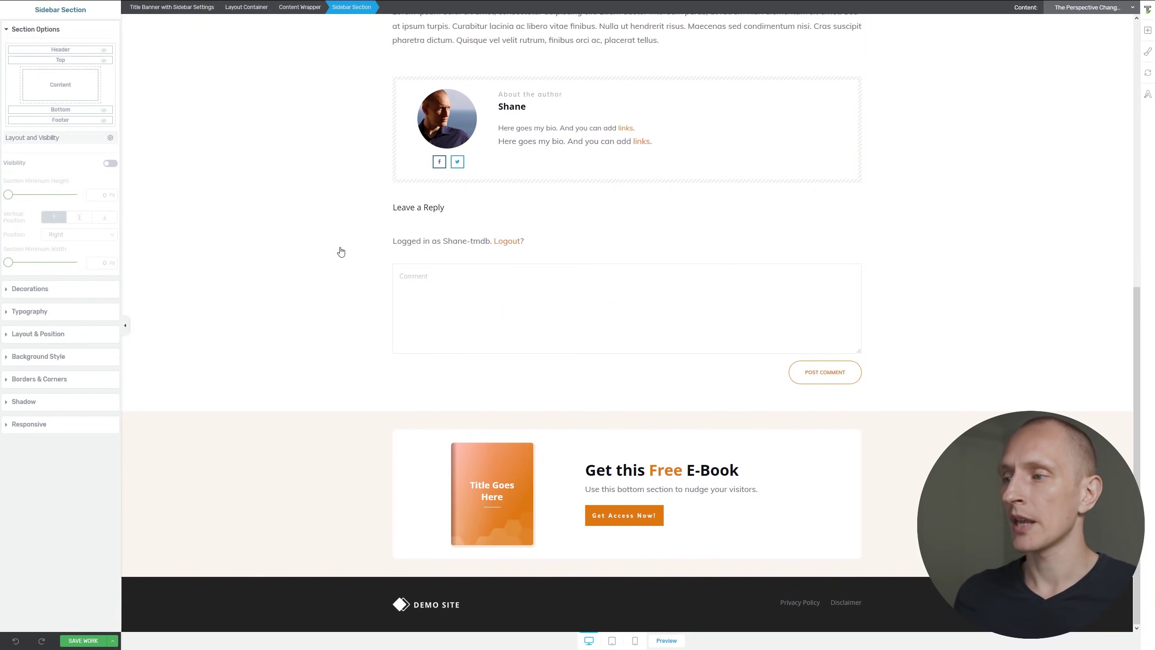
{"action": "left_click", "coordinate": [329, 462]}
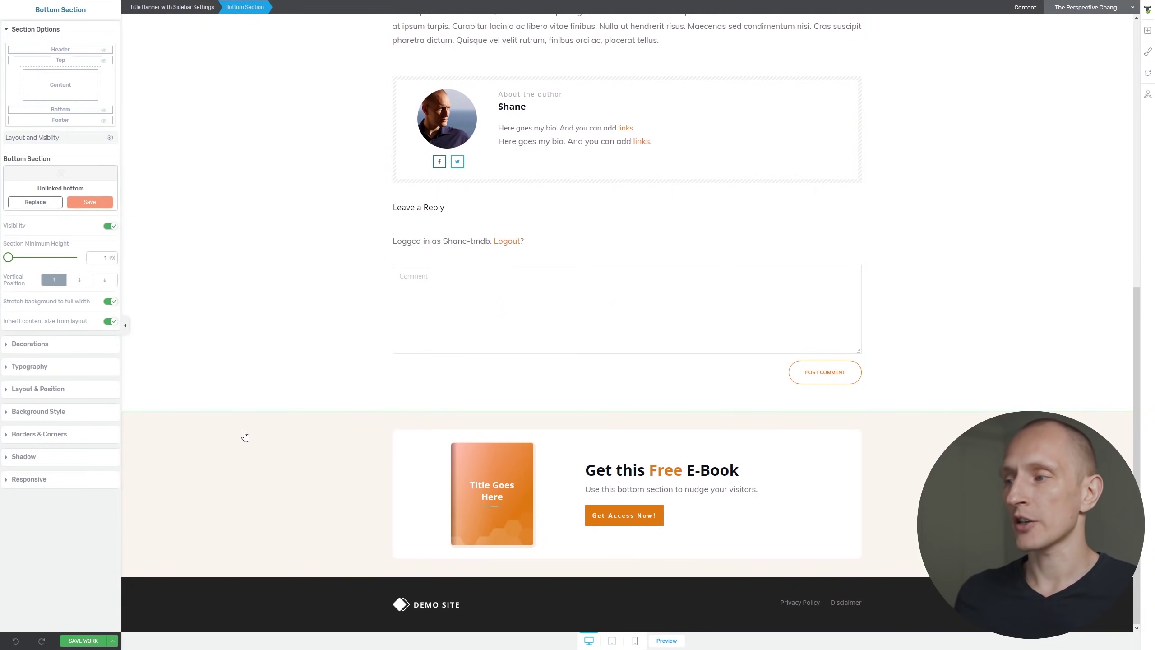
{"action": "left_click", "coordinate": [110, 226]}
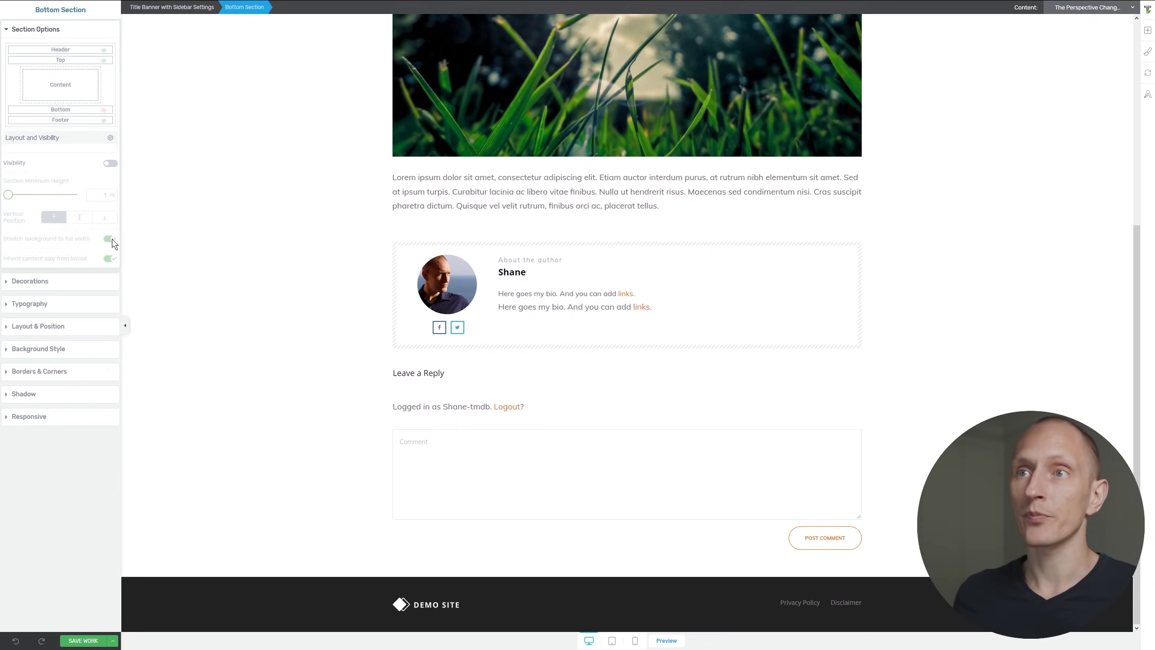
{"action": "left_click", "coordinate": [104, 111]}
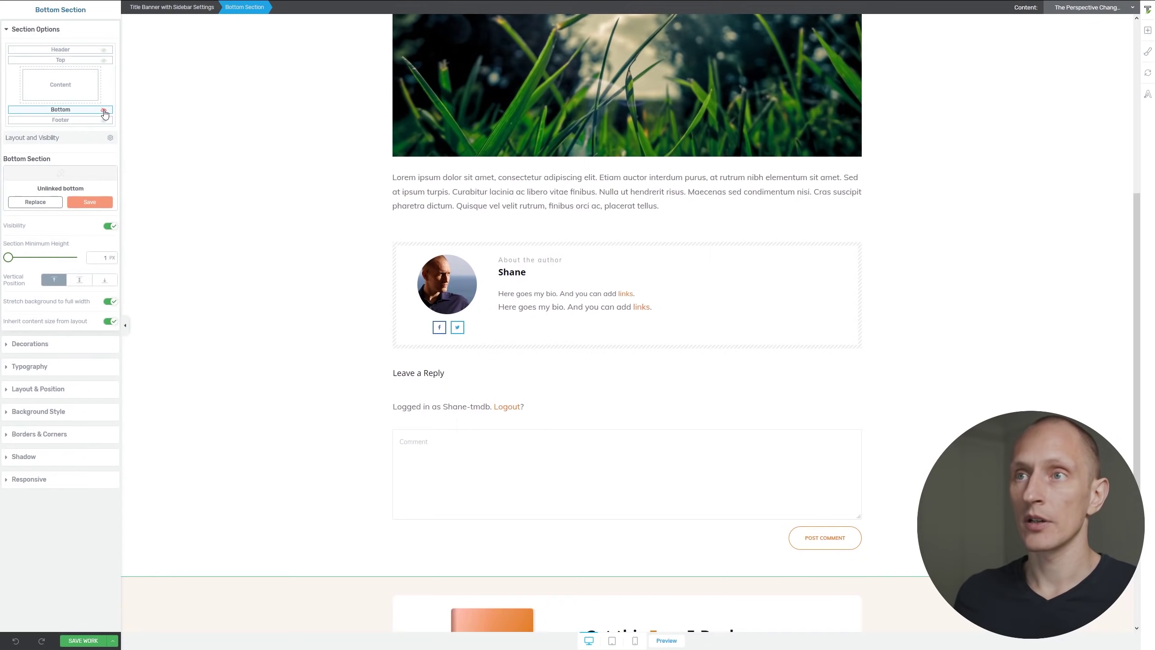
{"action": "scroll", "coordinate": [270, 310], "scroll_direction": "down", "scroll_amount": 4}
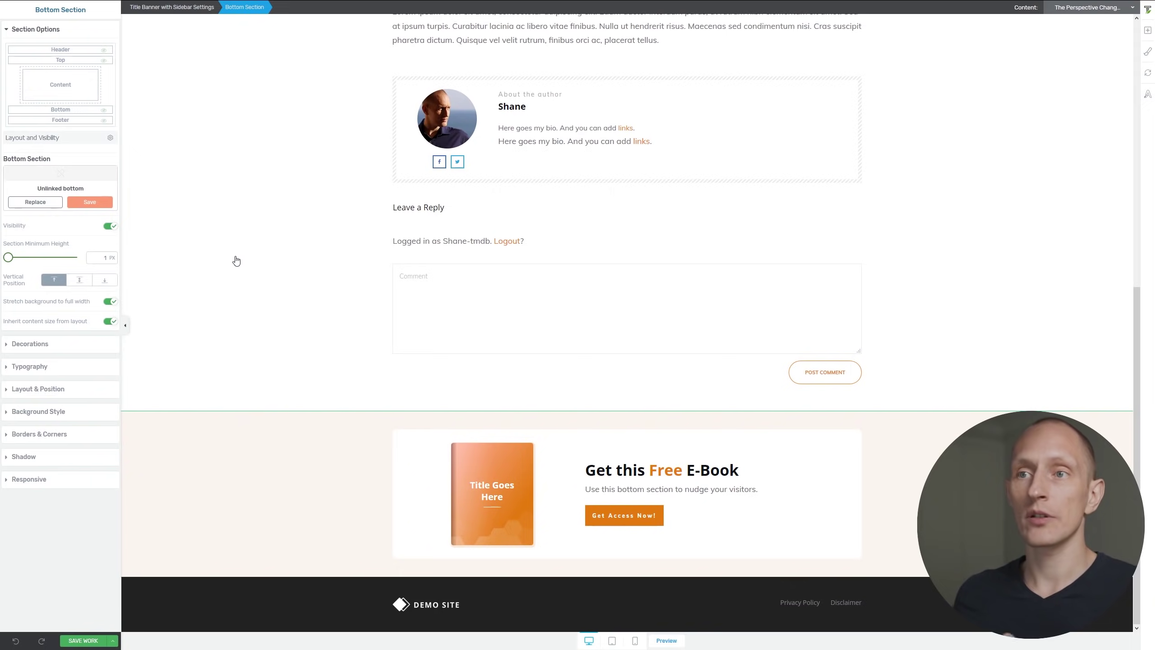
- Replace the free e-book bottom section with the Lead Generation 04 newsletter section from the theme's bottom sections
{"action": "left_click", "coordinate": [41, 204]}
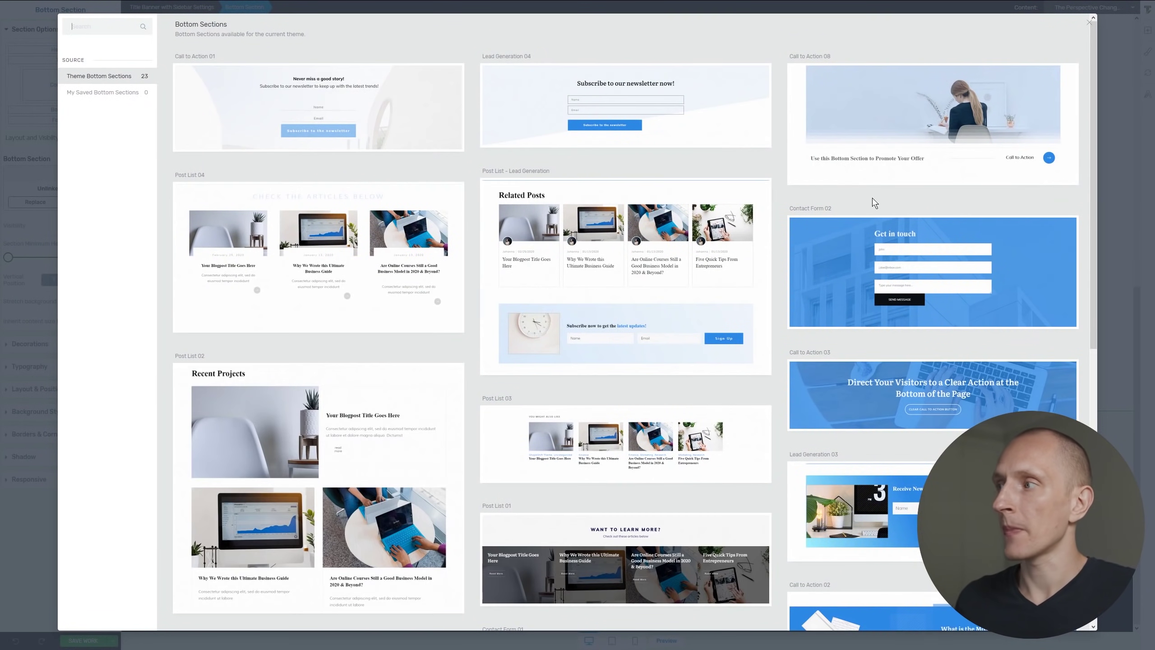
{"action": "scroll", "coordinate": [874, 202], "scroll_direction": "down", "scroll_amount": 10}
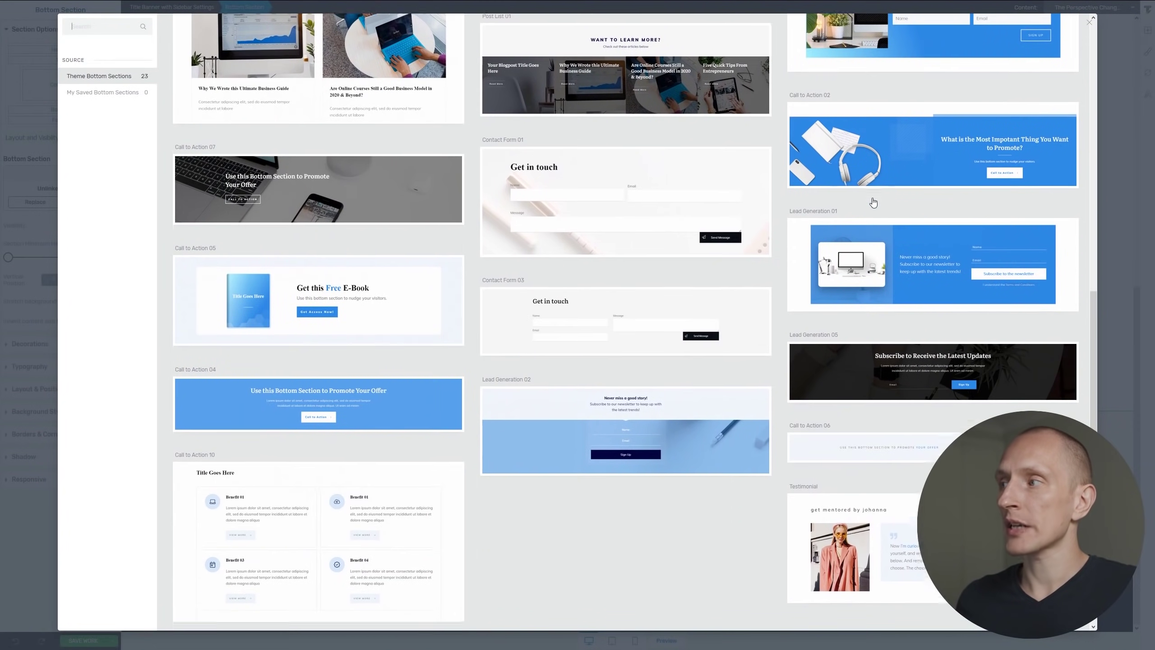
{"action": "scroll", "coordinate": [872, 199], "scroll_direction": "up", "scroll_amount": 7}
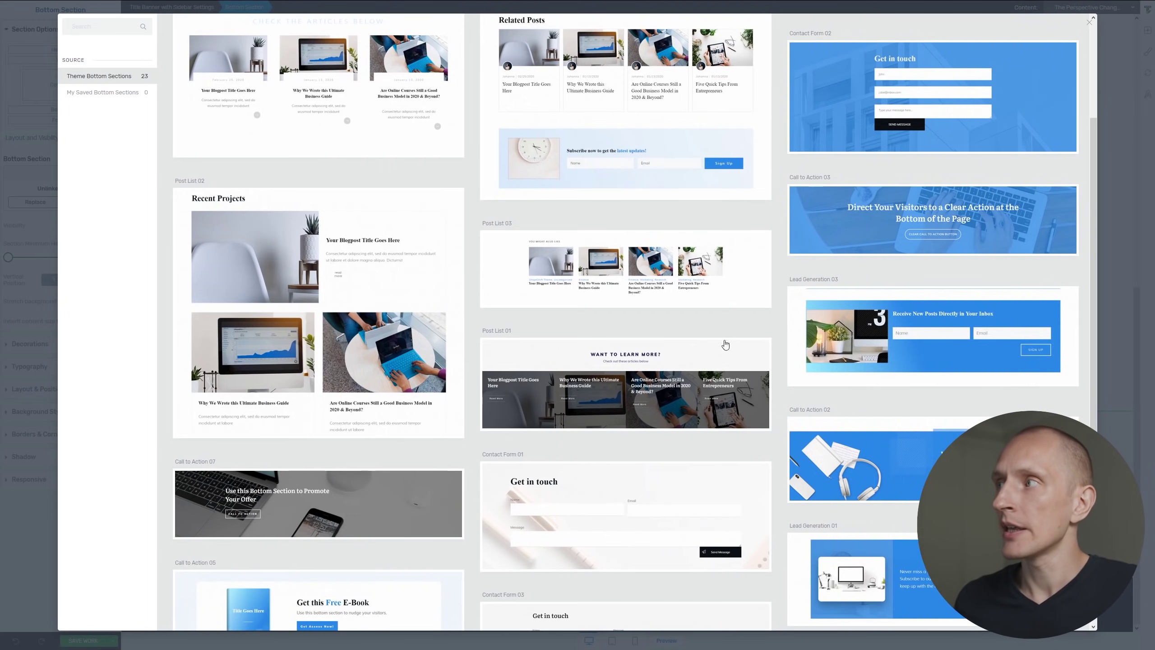
{"action": "scroll", "coordinate": [776, 338], "scroll_direction": "up", "scroll_amount": 3}
{"action": "scroll", "coordinate": [777, 338], "scroll_direction": "up", "scroll_amount": 1}
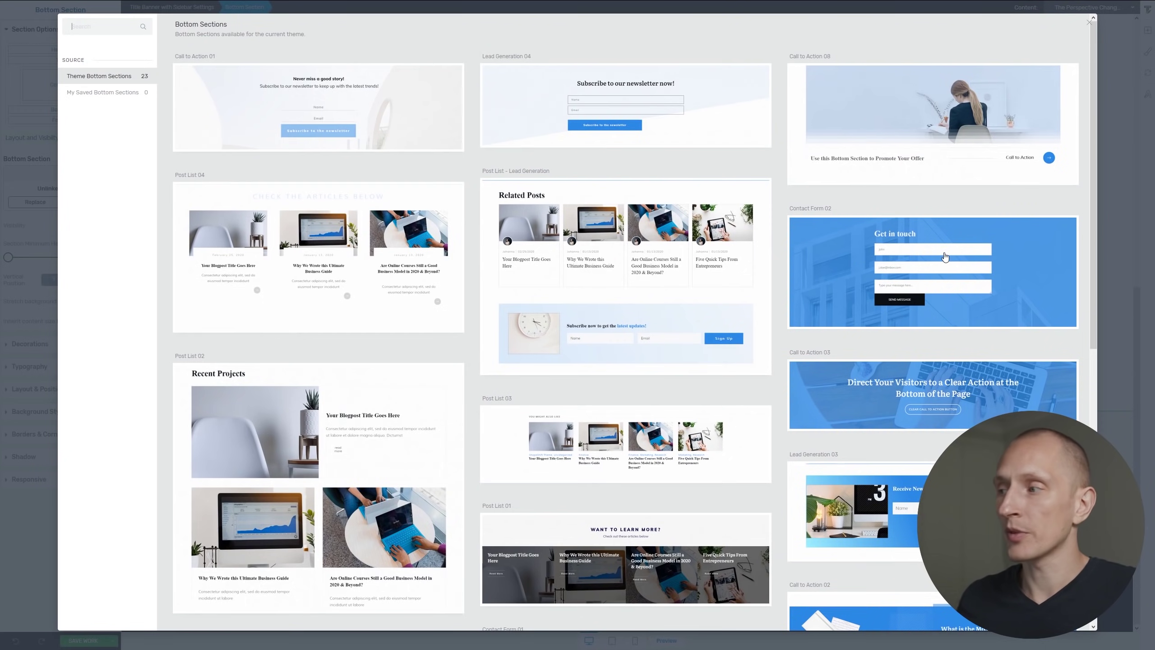
{"action": "scroll", "coordinate": [944, 257], "scroll_direction": "down", "scroll_amount": 7}
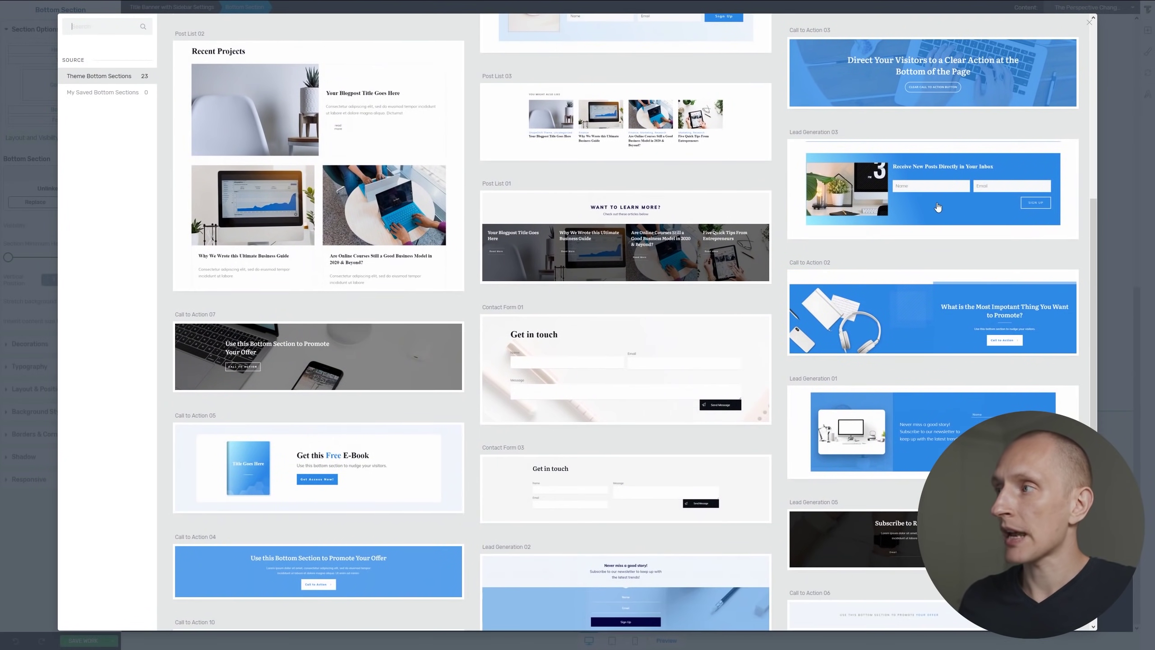
{"action": "scroll", "coordinate": [811, 243], "scroll_direction": "down", "scroll_amount": 3}
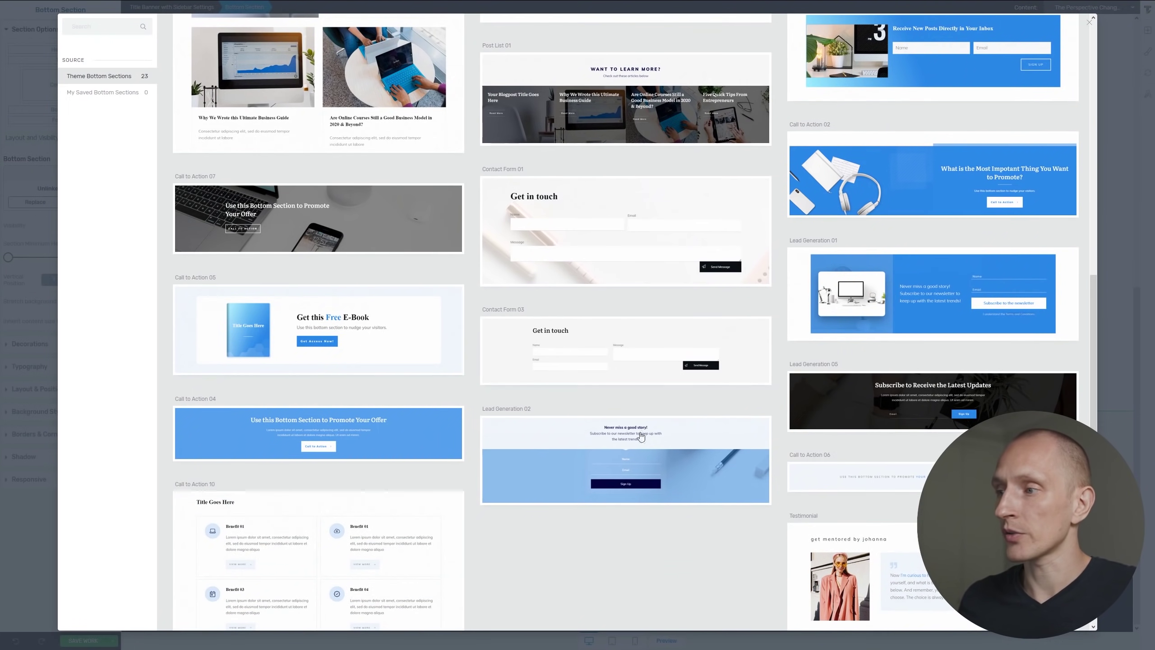
{"action": "scroll", "coordinate": [673, 373], "scroll_direction": "down", "scroll_amount": 1}
{"action": "scroll", "coordinate": [673, 373], "scroll_direction": "up", "scroll_amount": 5}
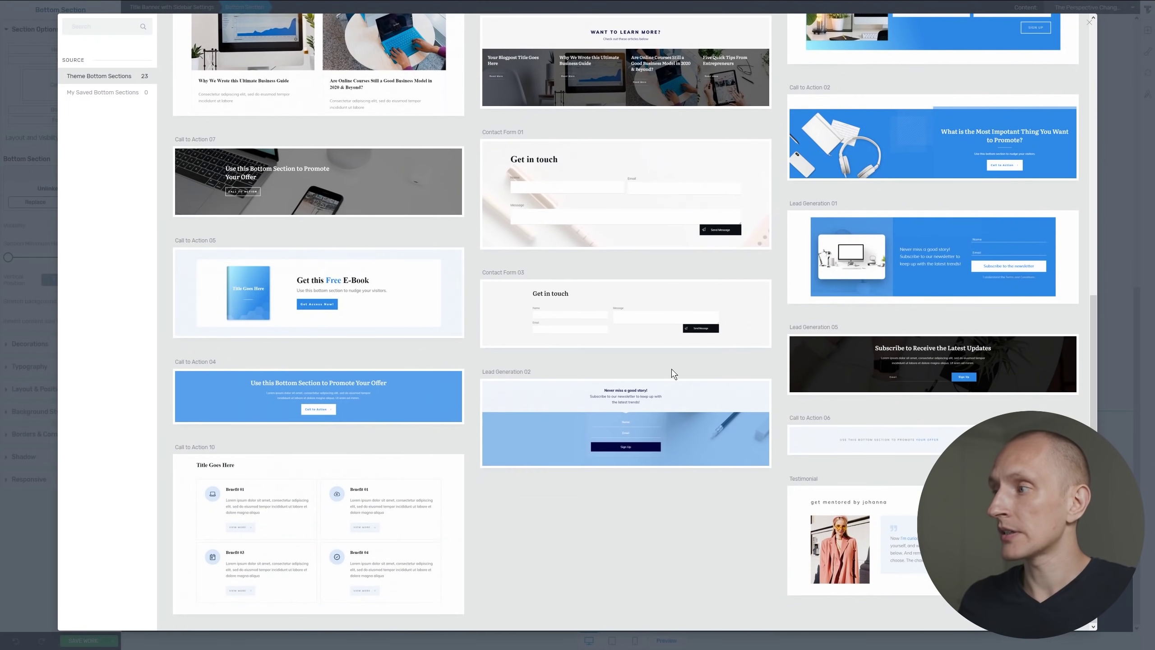
{"action": "scroll", "coordinate": [672, 373], "scroll_direction": "up", "scroll_amount": 5}
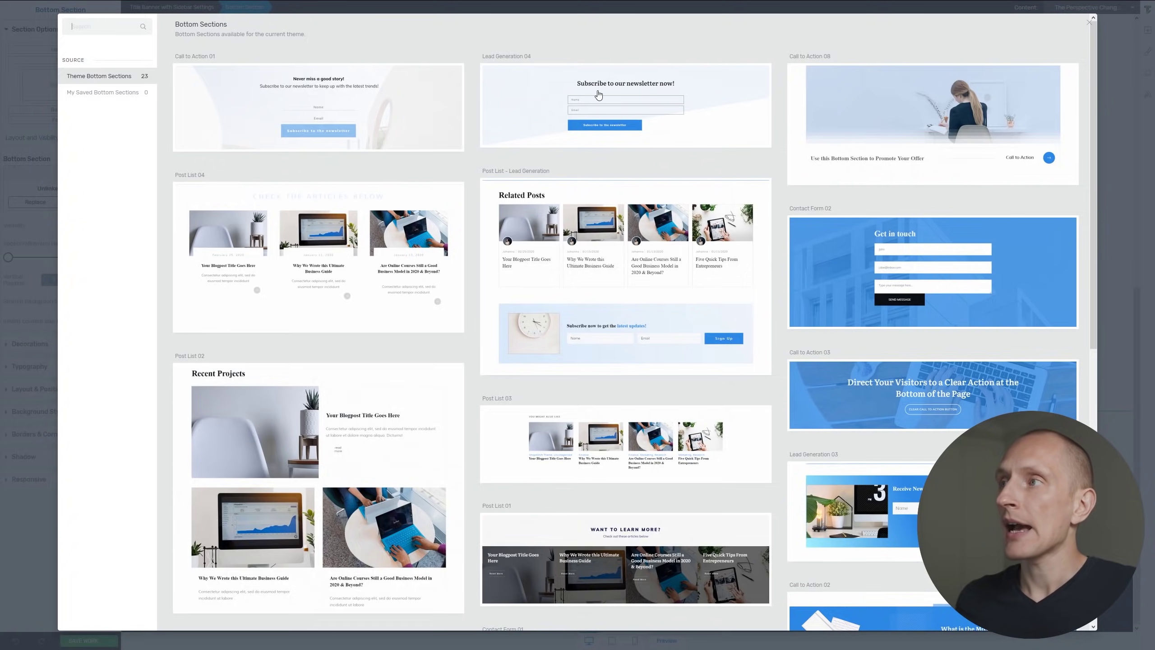
{"action": "left_click", "coordinate": [599, 95]}
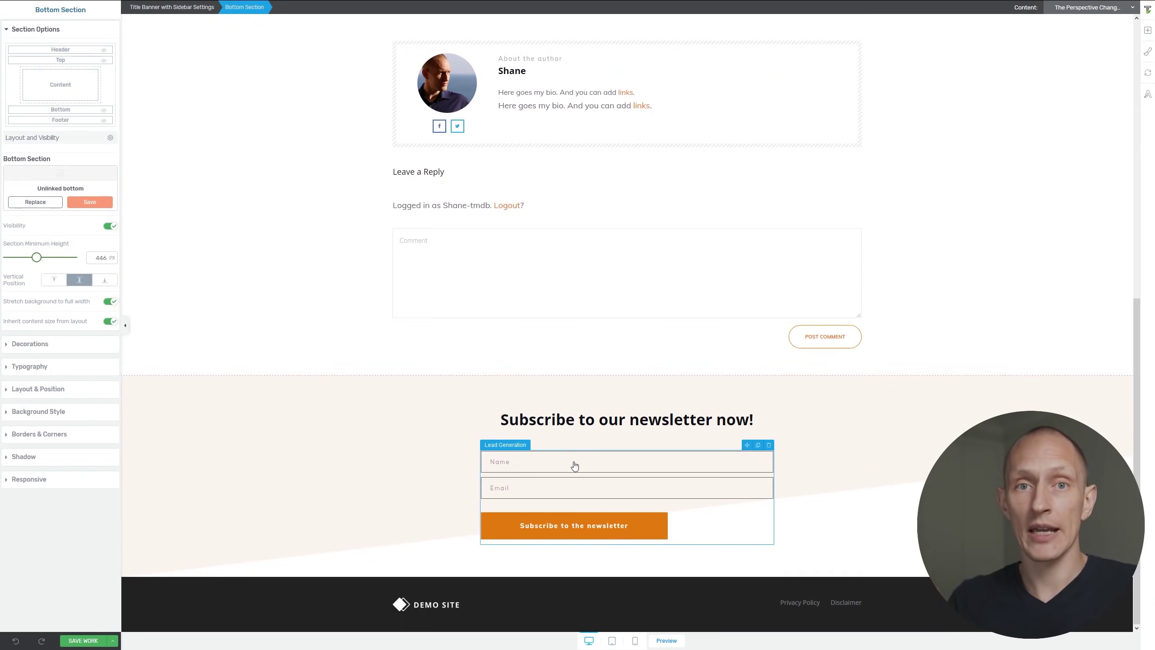
- Review the post above the newsletter section and place the cursor at the end of its subscribe heading
{"action": "scroll", "coordinate": [575, 466], "scroll_direction": "up", "scroll_amount": 11}
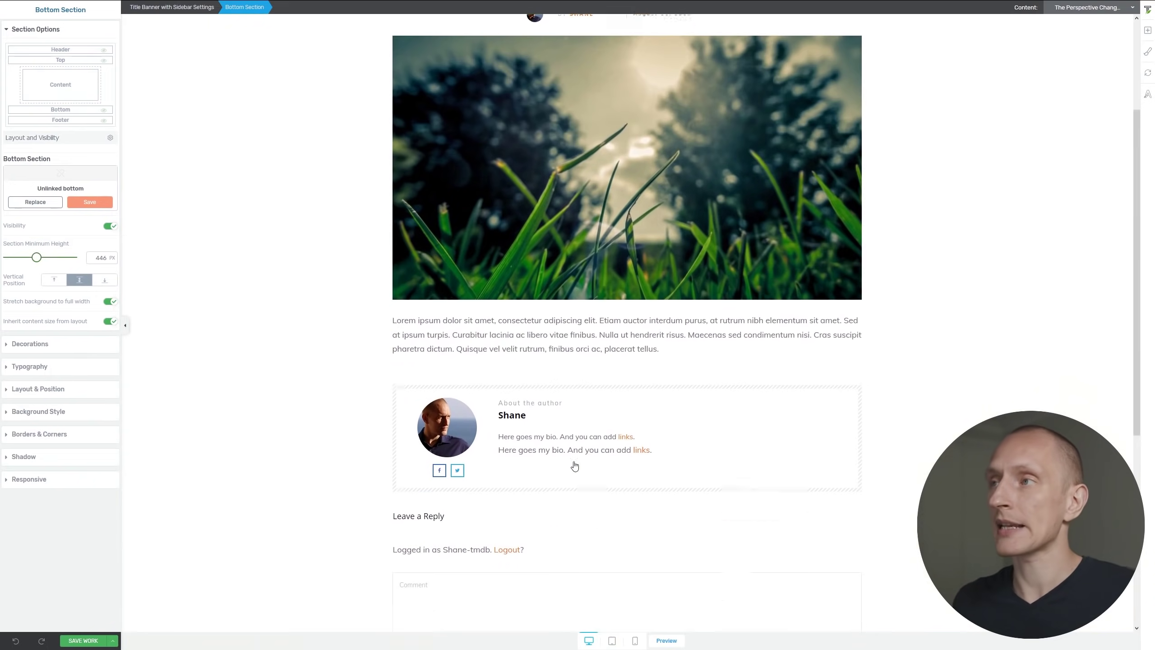
{"action": "scroll", "coordinate": [589, 399], "scroll_direction": "down", "scroll_amount": 10}
{"action": "scroll", "coordinate": [591, 396], "scroll_direction": "down", "scroll_amount": 1}
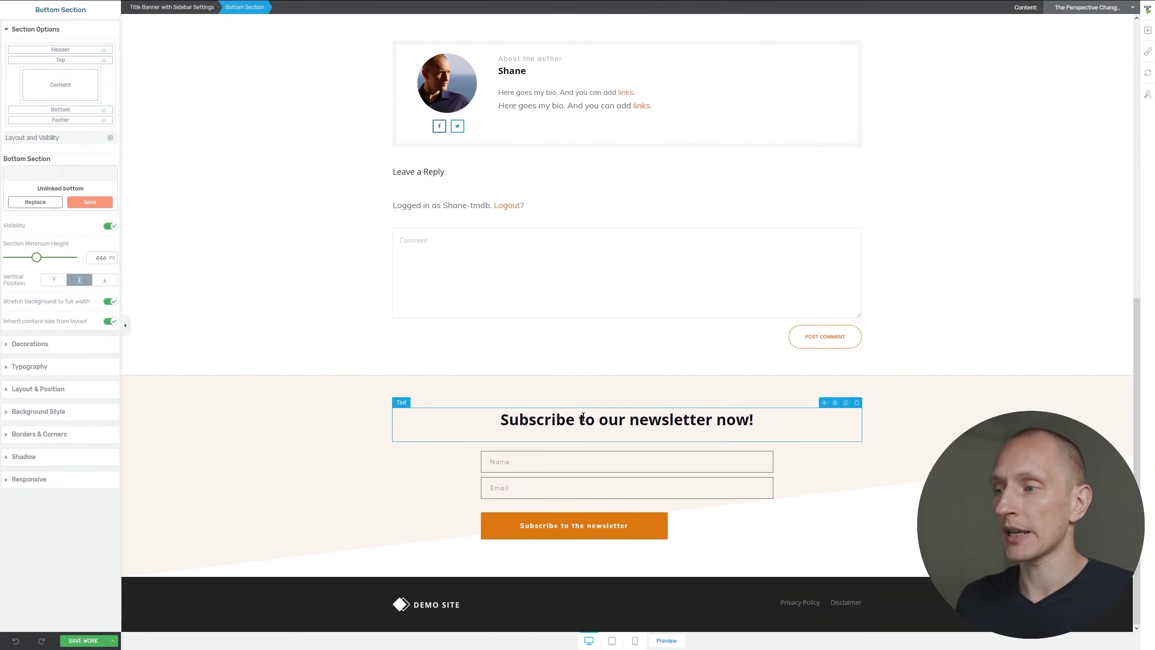
{"action": "left_click", "coordinate": [566, 418]}
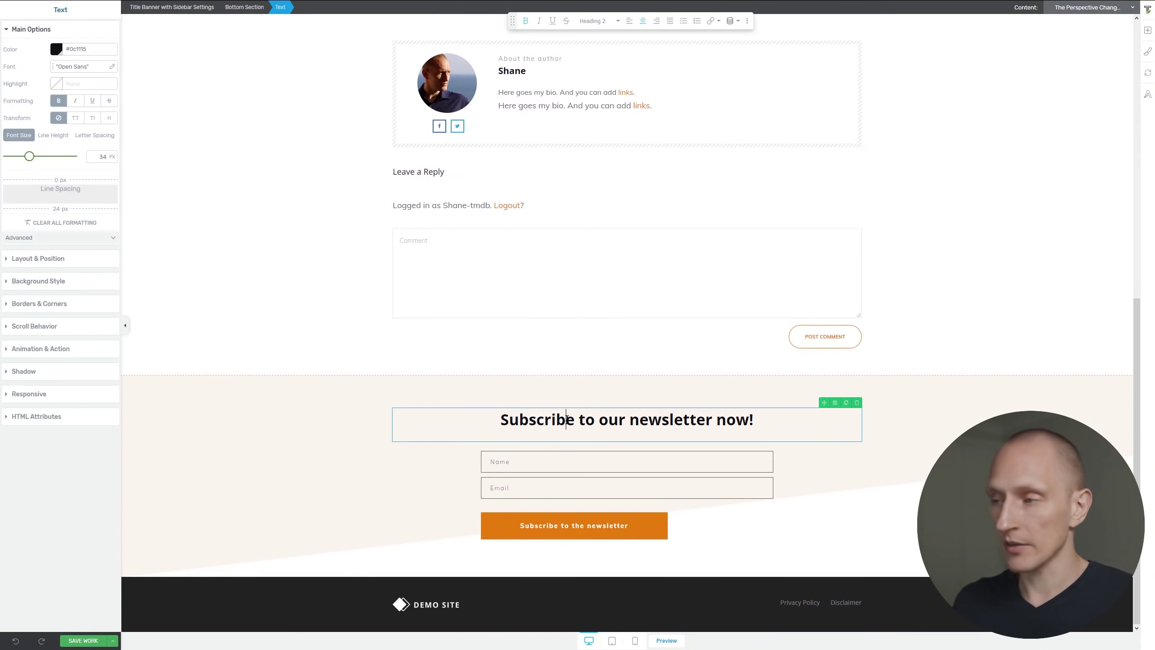
{"action": "left_click", "coordinate": [765, 422]}
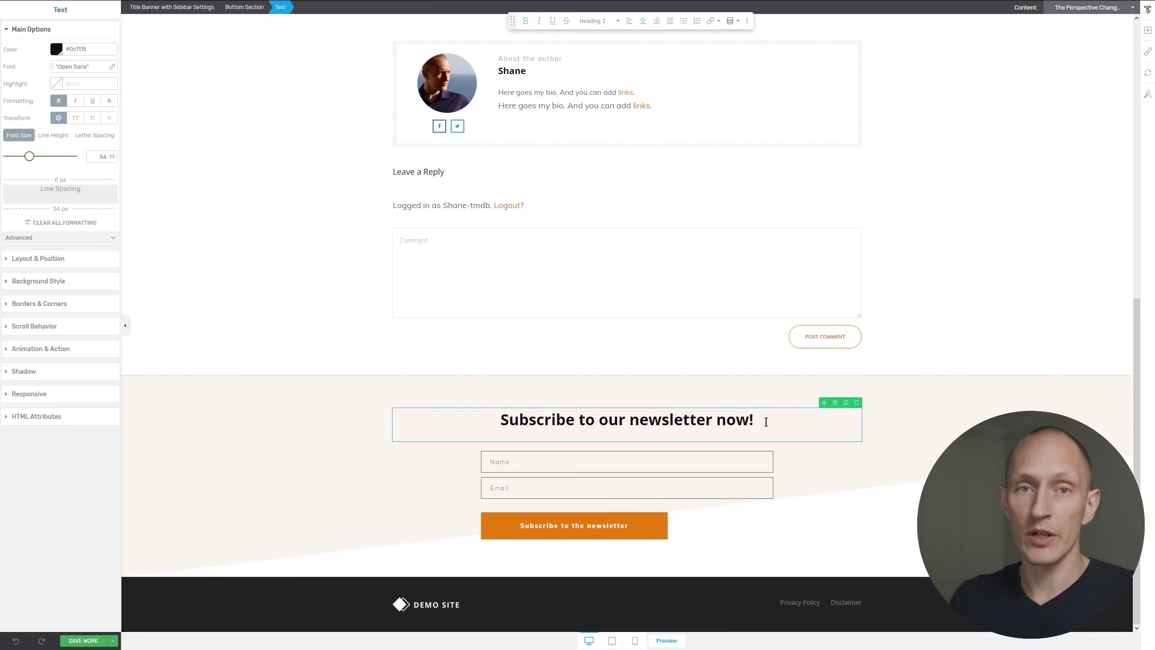
- Add a Mailchimp connection to the newsletter lead generation form and choose Test List 1 as its mailing list
{"action": "left_click", "coordinate": [531, 475]}
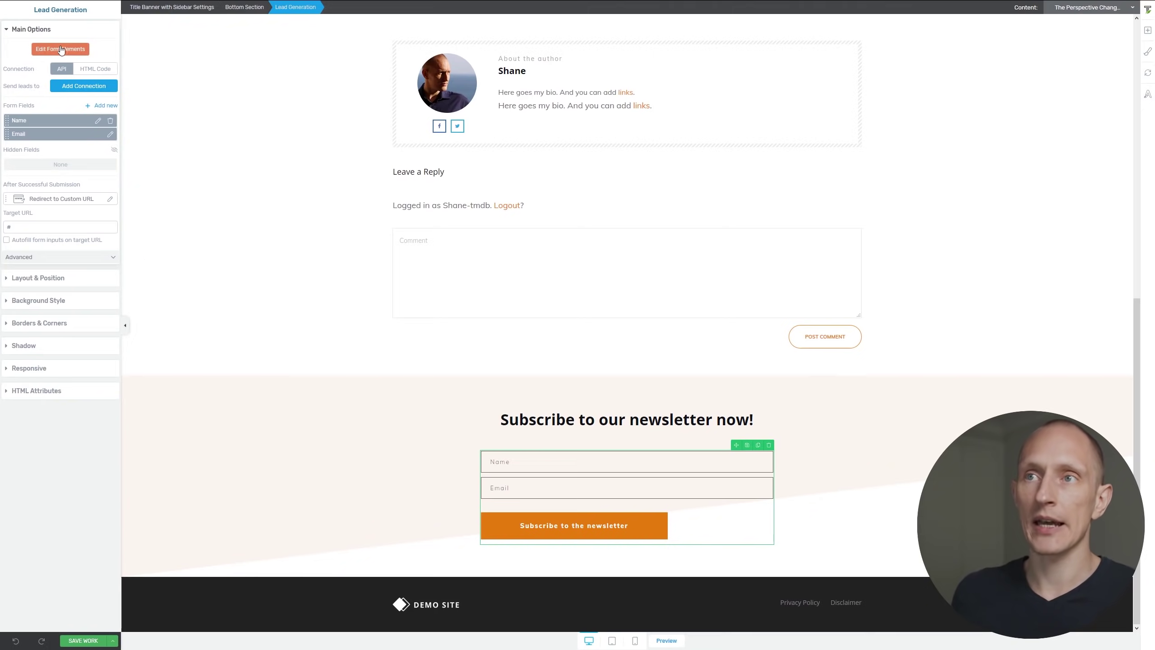
{"action": "left_click", "coordinate": [66, 87]}
{"action": "left_click", "coordinate": [69, 116]}
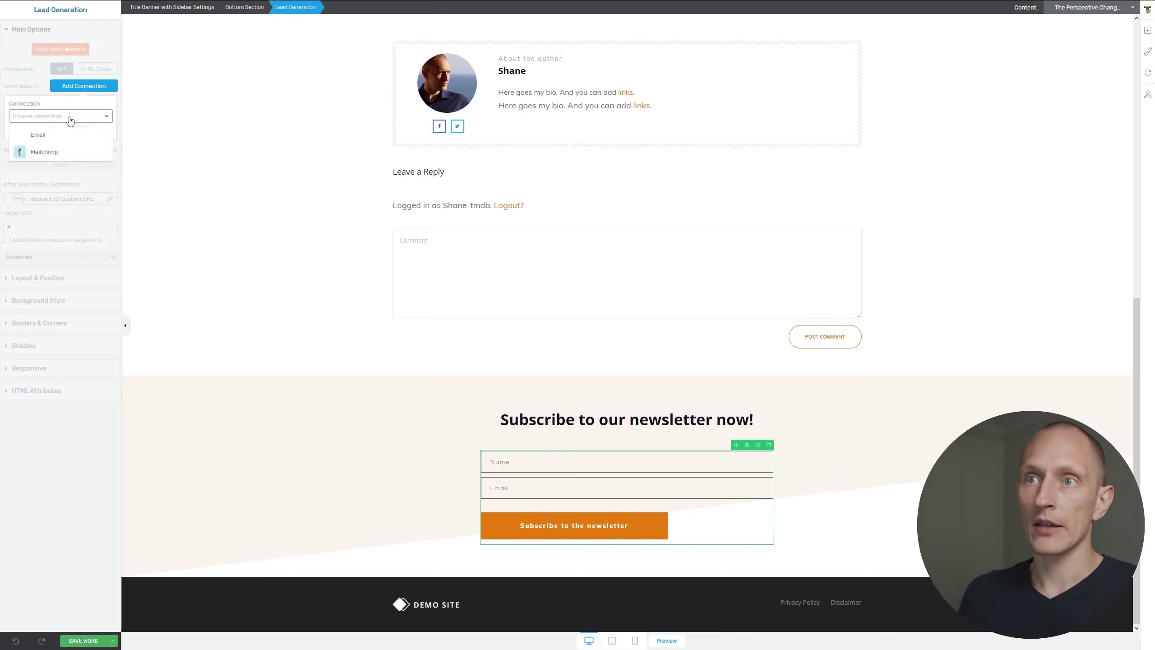
{"action": "left_click", "coordinate": [48, 153]}
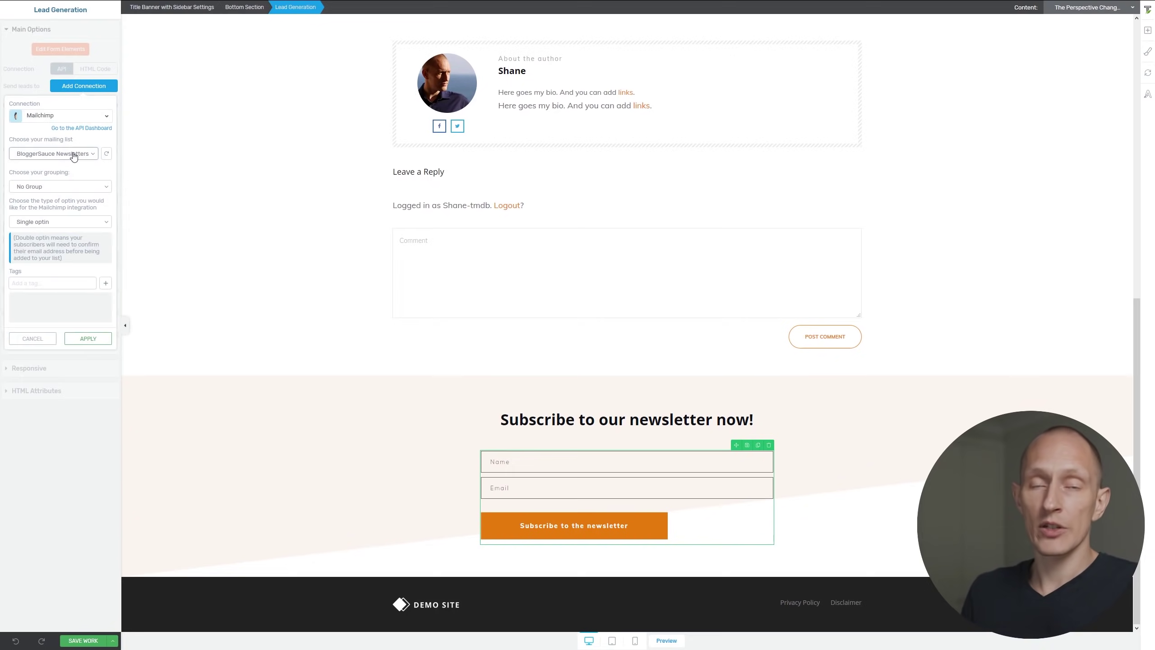
{"action": "left_click", "coordinate": [73, 156]}
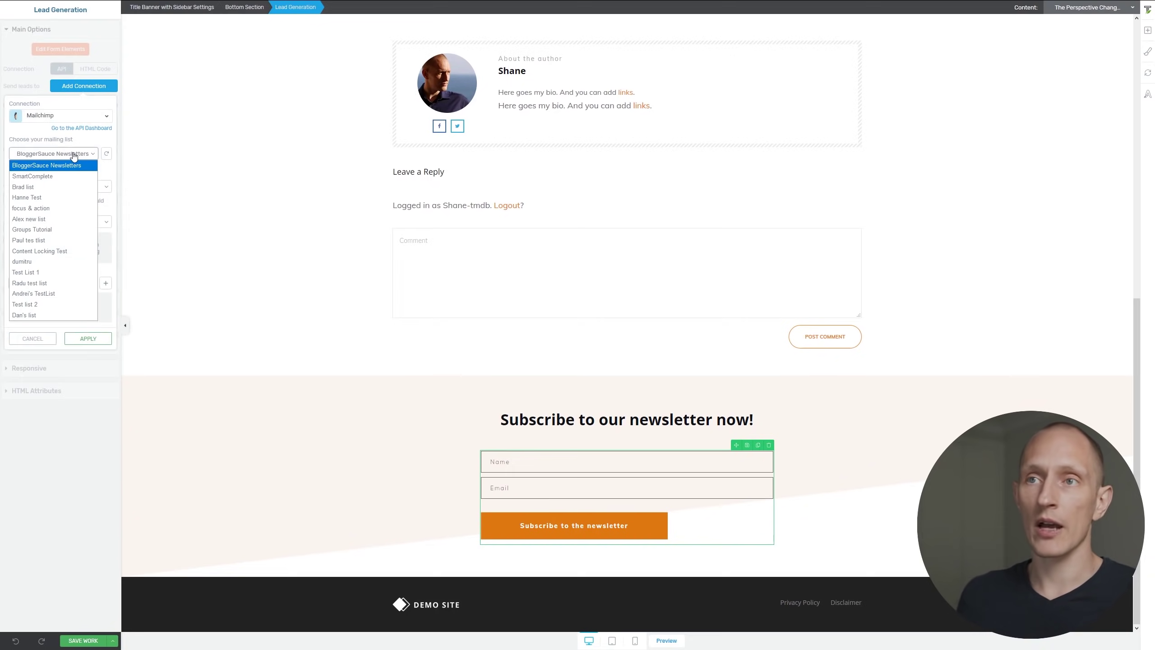
{"action": "left_click", "coordinate": [56, 278]}
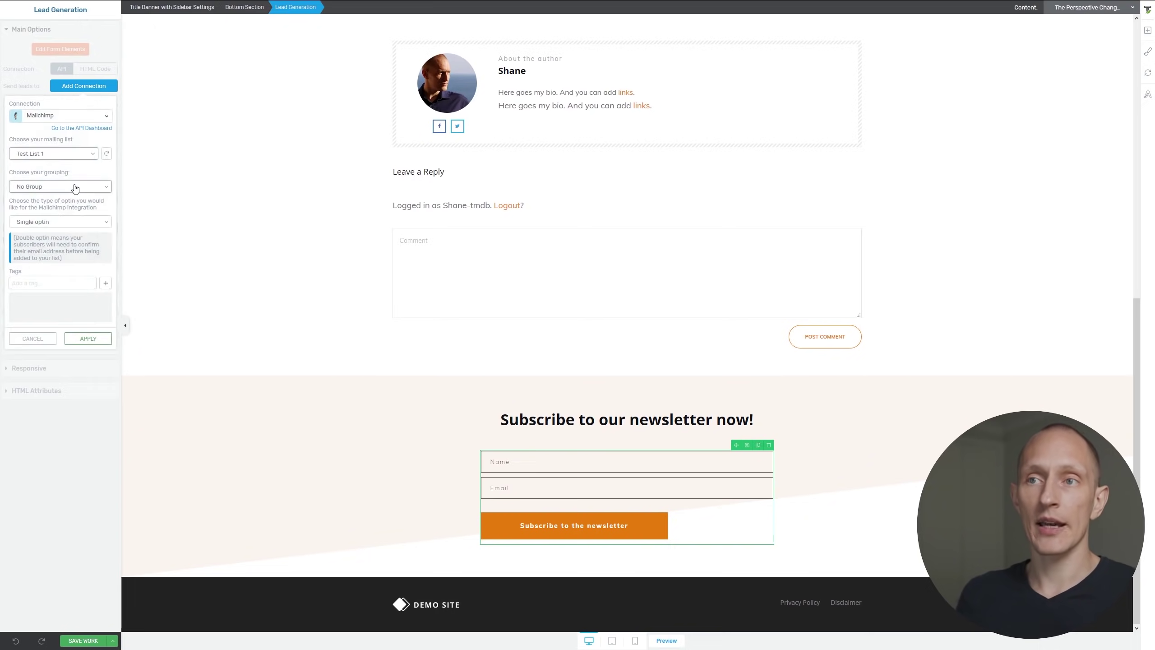
- Keep Single optin for the Mailchimp integration, add the tag "tag1" and apply the connection
{"action": "left_click", "coordinate": [65, 223]}
{"action": "left_click", "coordinate": [66, 228]}
{"action": "left_click", "coordinate": [53, 281]}
{"action": "type", "text": "tag1"}
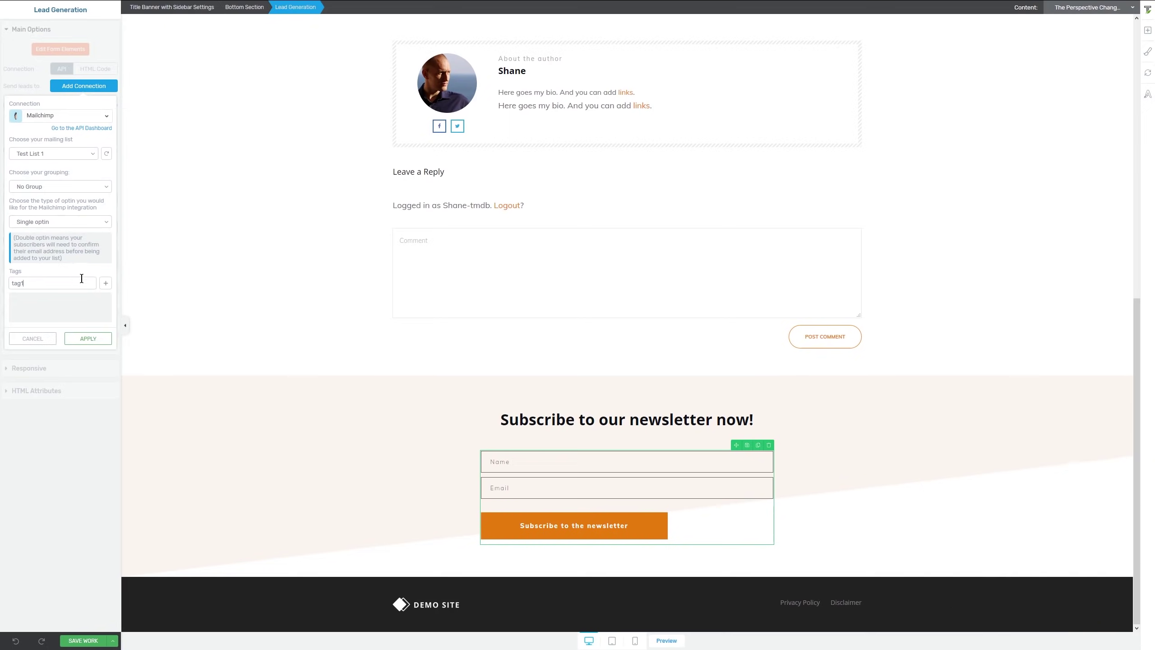
{"action": "left_click", "coordinate": [105, 284]}
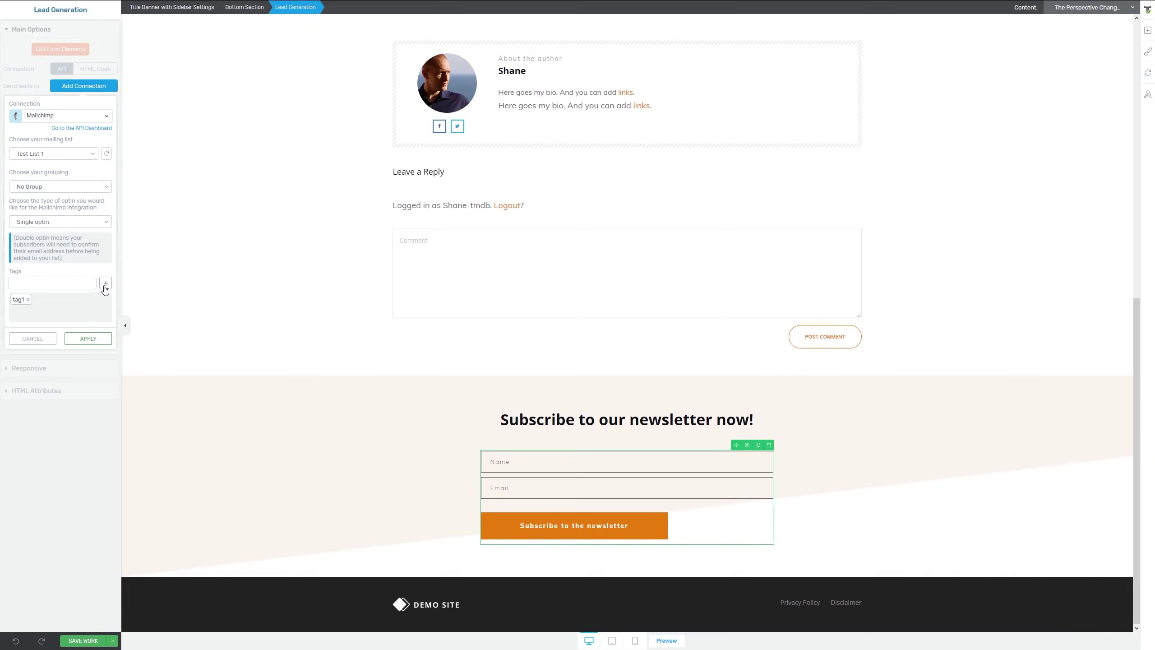
{"action": "left_click", "coordinate": [89, 338]}
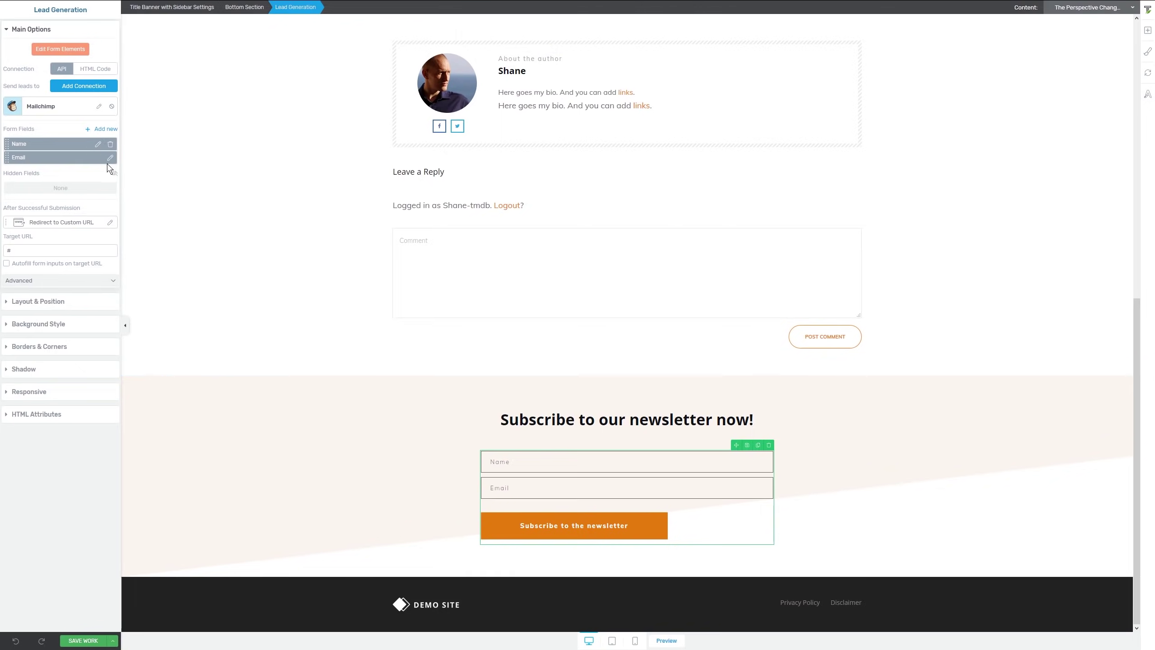
- Set the form's action after successful submission to Show success notification
{"action": "left_click", "coordinate": [61, 227]}
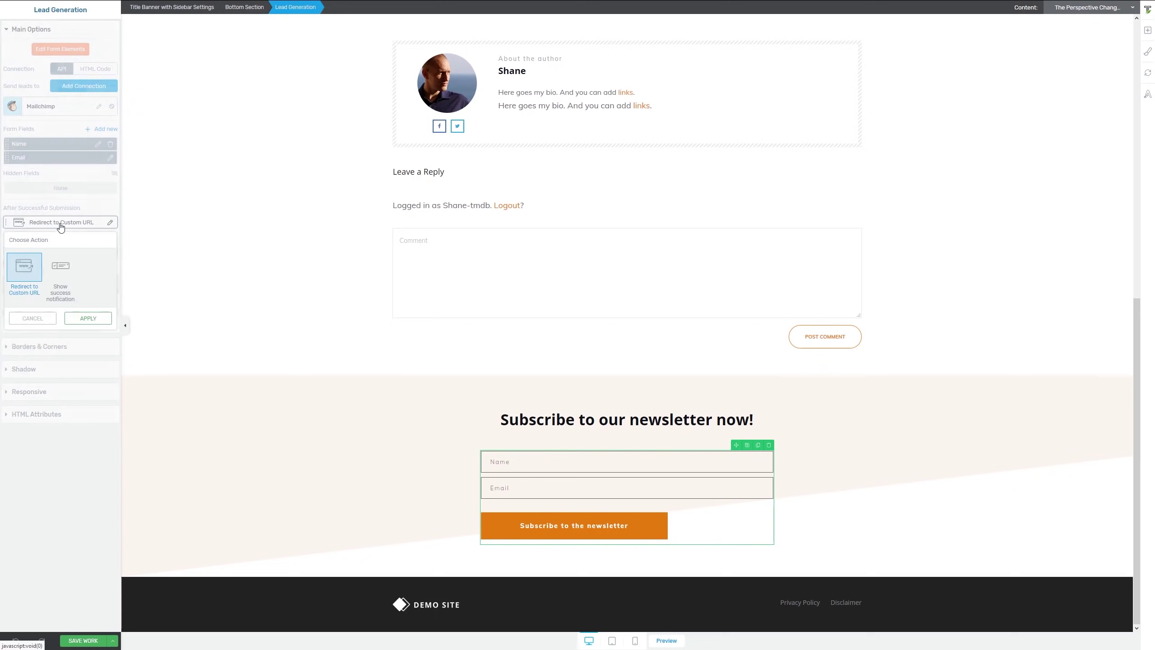
{"action": "left_click", "coordinate": [60, 267]}
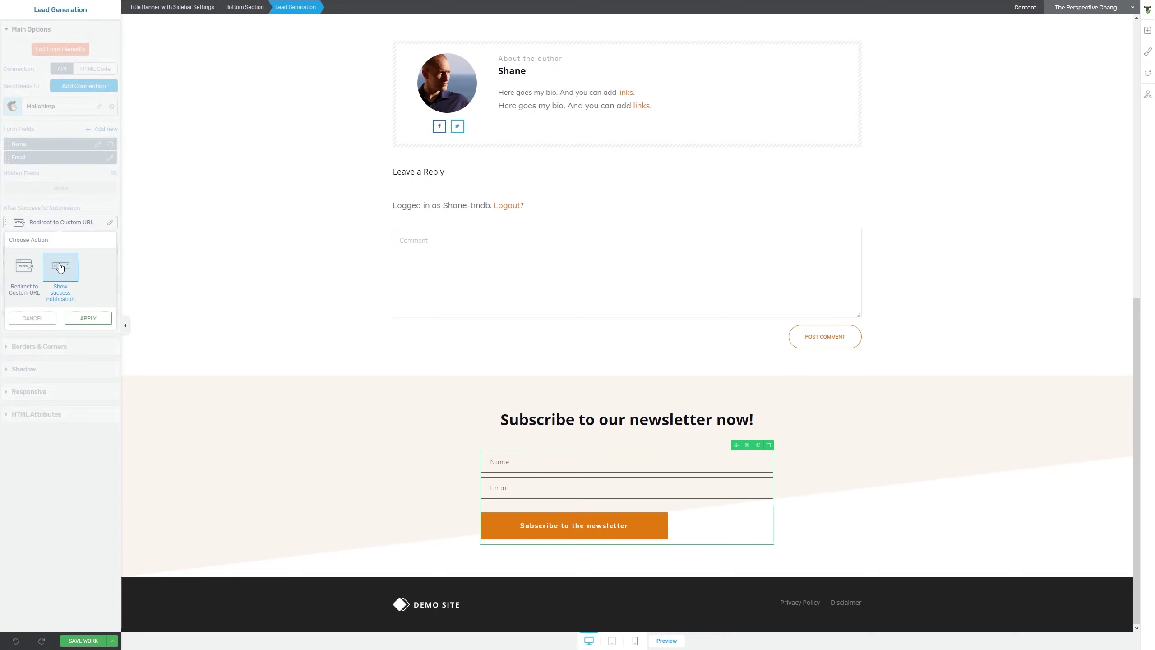
{"action": "left_click", "coordinate": [88, 318]}
- Change the success message to "You've been successfully signed up! Check your inbox" and preview the notification
{"action": "triple_click", "coordinate": [53, 250]}
{"action": "left_click", "coordinate": [53, 249]}
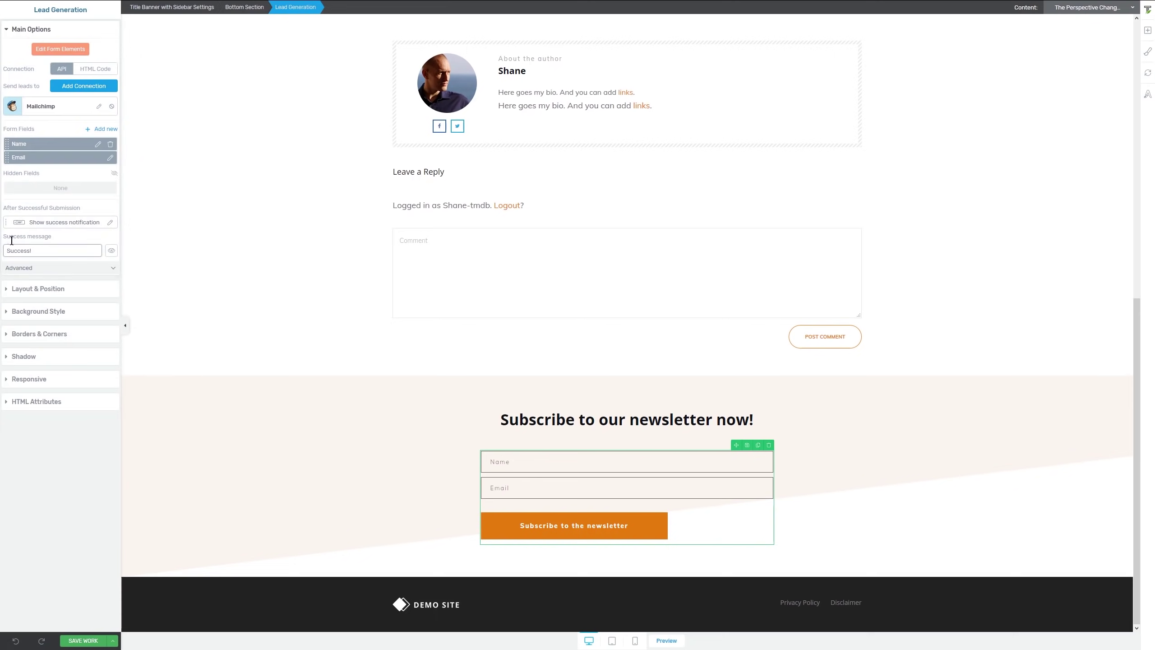
{"action": "key", "text": "ctrl+a"}
{"action": "type", "text": "You've been successfully signed up! Check your inbox"}
{"action": "left_click", "coordinate": [112, 251]}
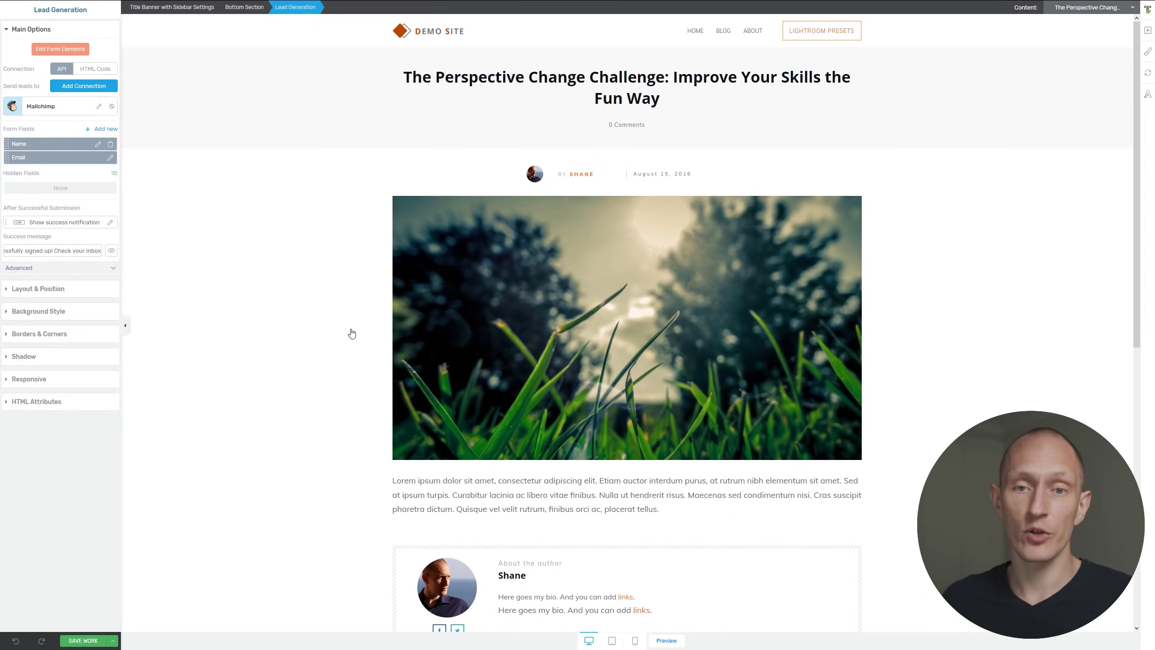
- Check the finished post template from top to bottom and save the work
{"action": "scroll", "coordinate": [352, 333], "scroll_direction": "down", "scroll_amount": 10}
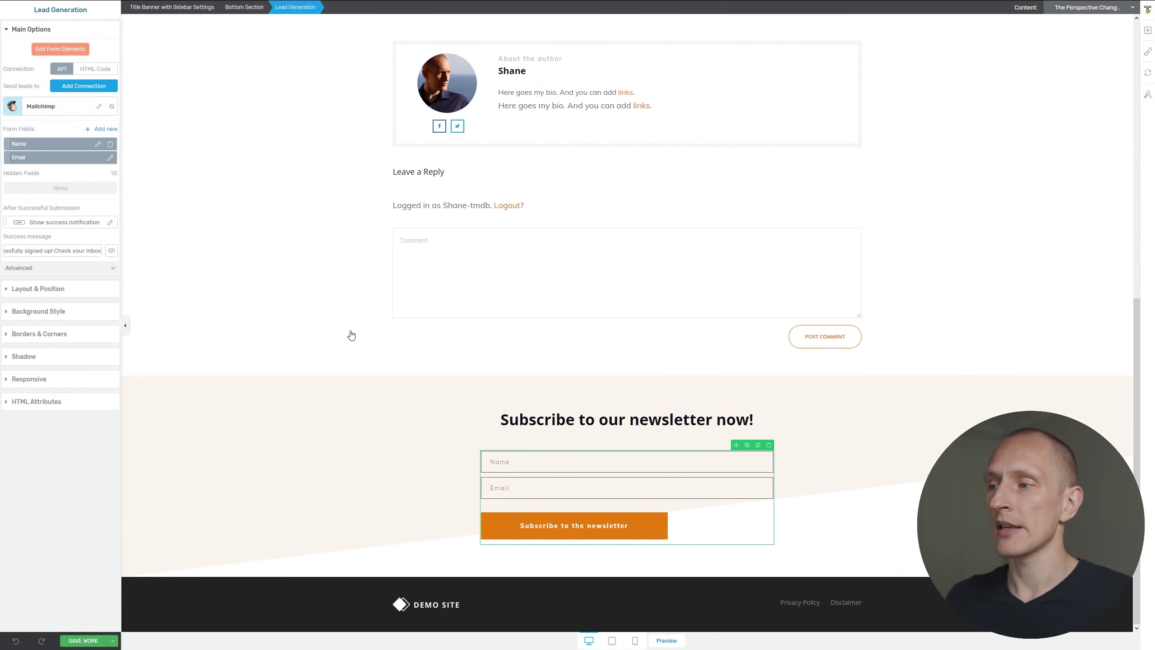
{"action": "scroll", "coordinate": [352, 334], "scroll_direction": "up", "scroll_amount": 10}
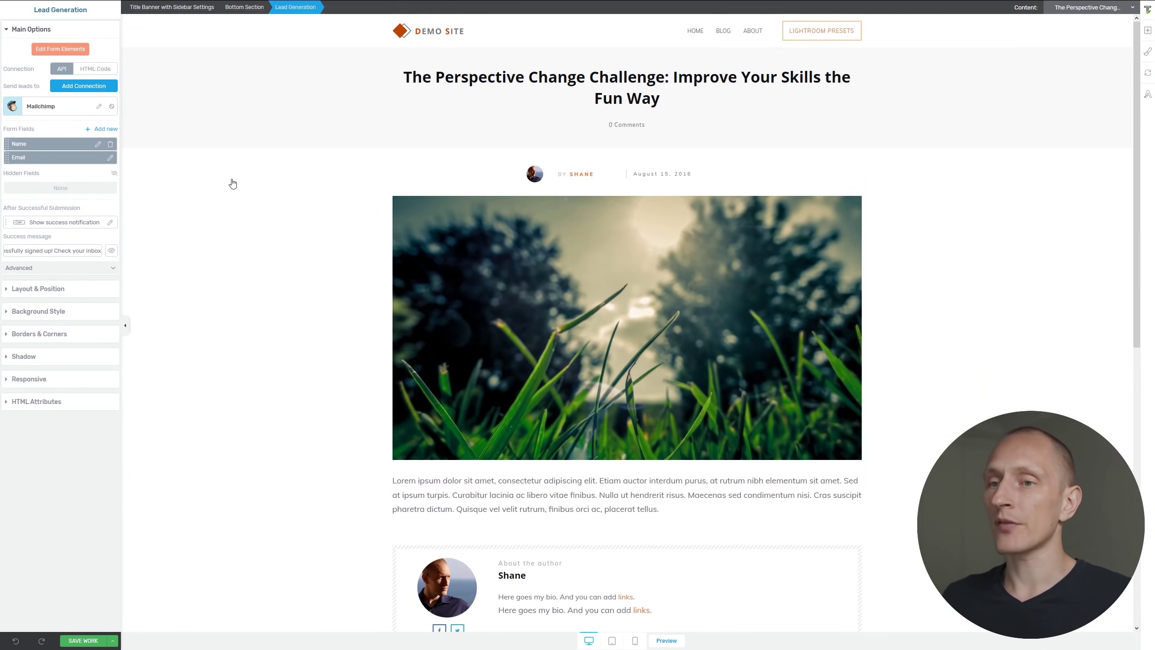
{"action": "left_click", "coordinate": [63, 641]}
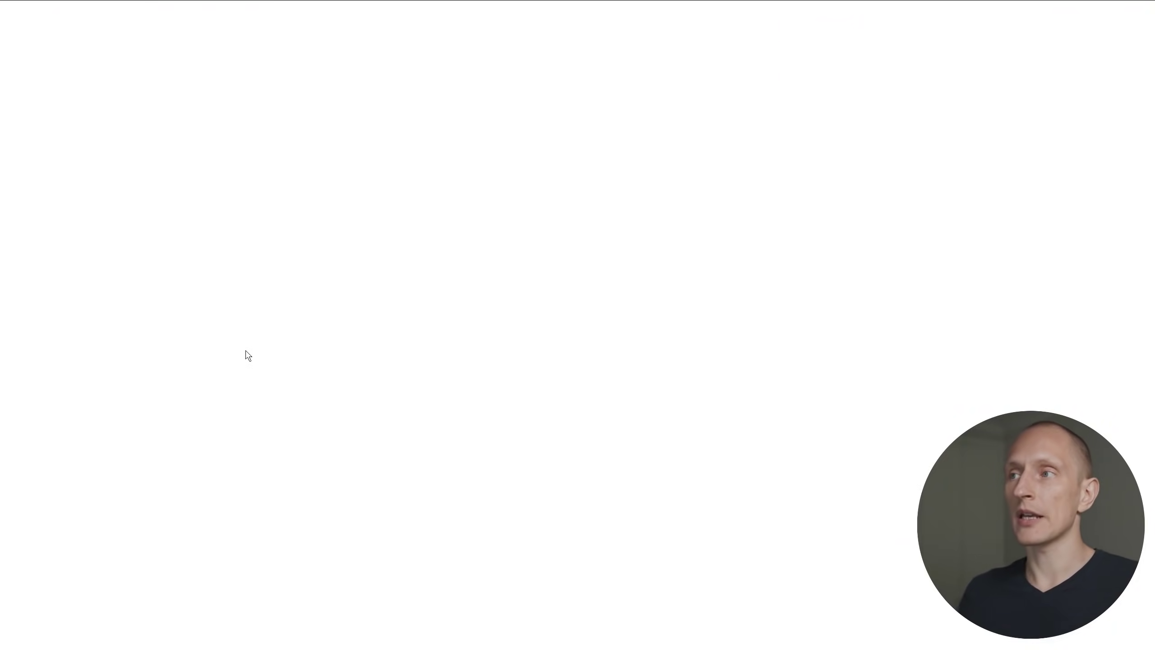
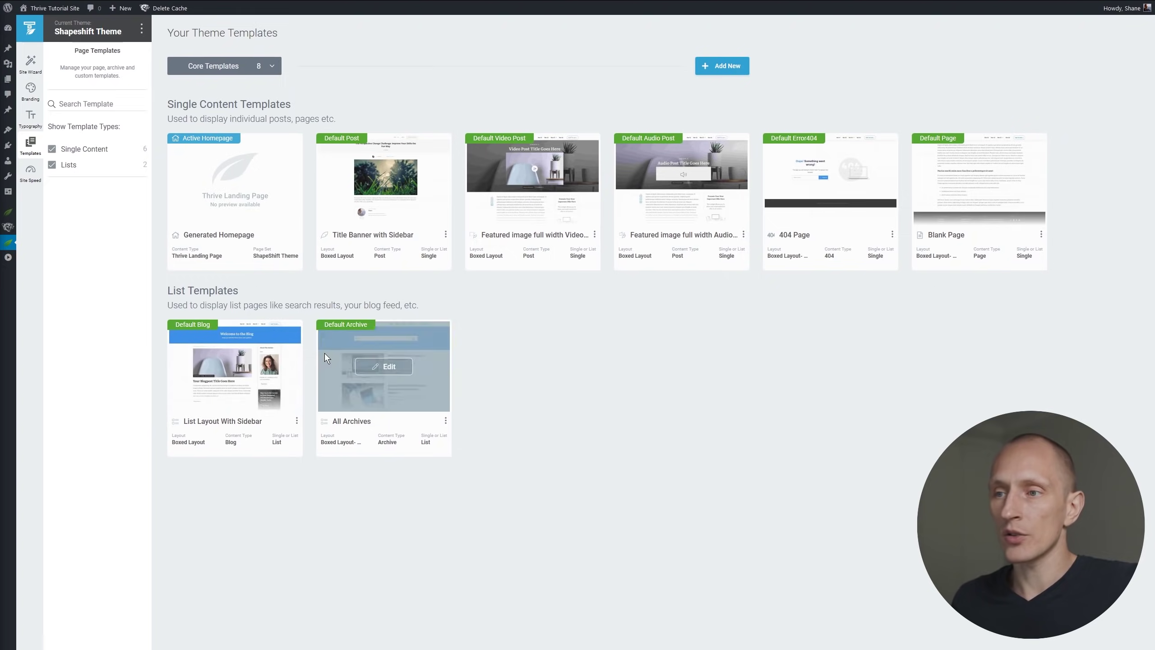
- Open the All Archives list template for editing and look over its layout
{"action": "left_click", "coordinate": [394, 367]}
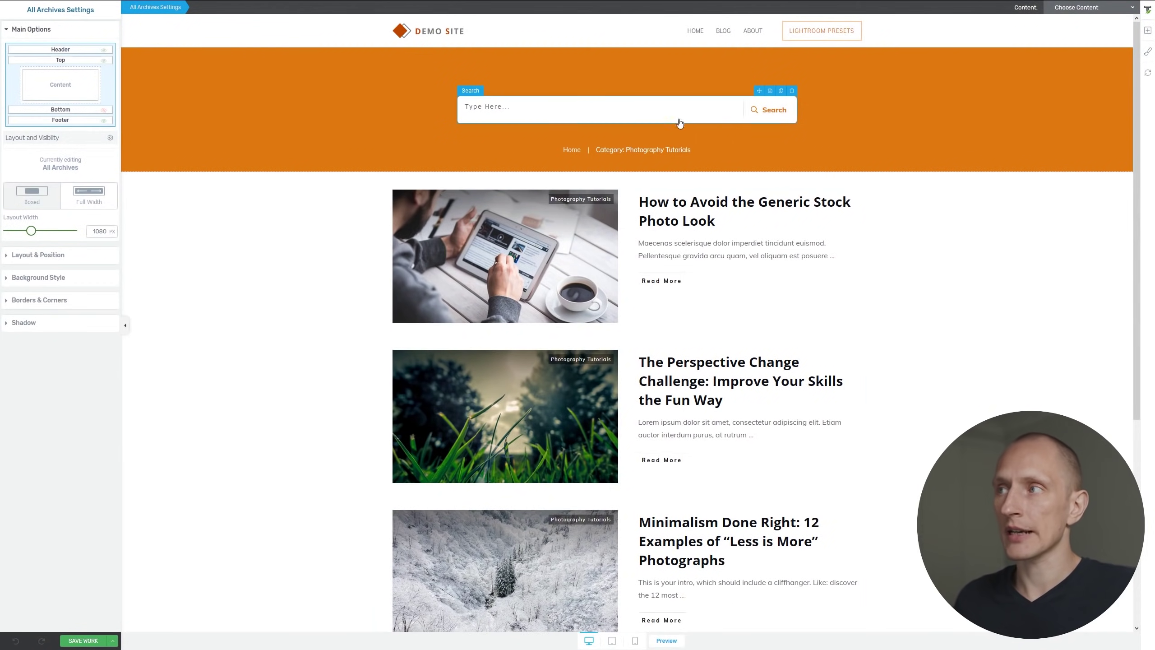
{"action": "scroll", "coordinate": [772, 136], "scroll_direction": "down", "scroll_amount": 2}
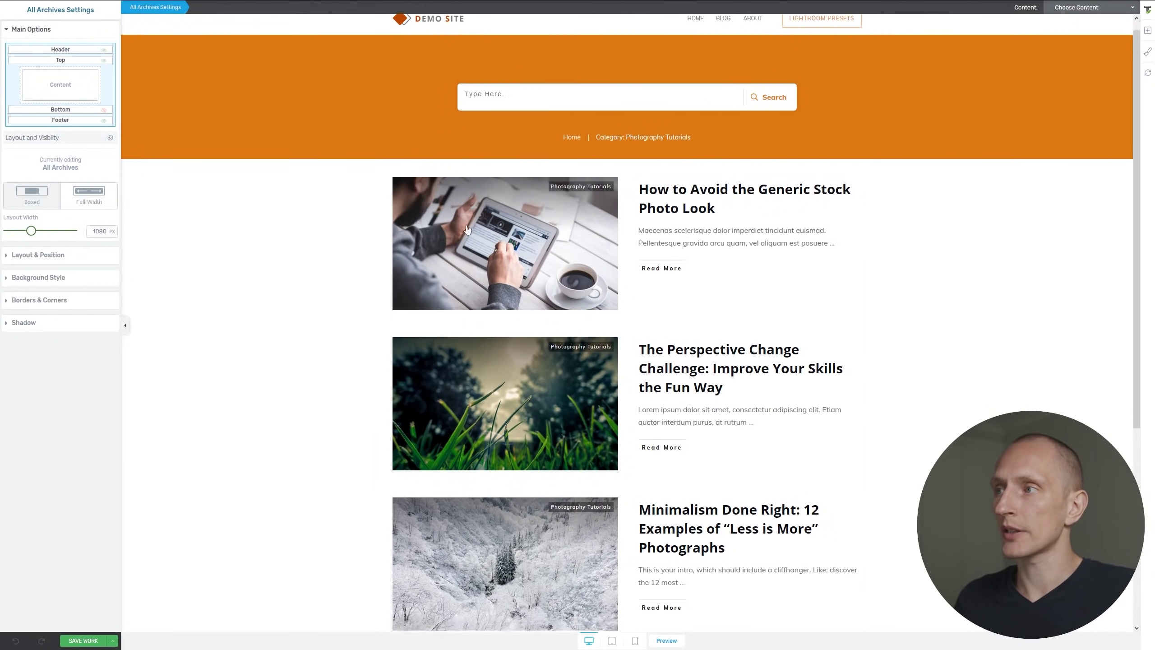
{"action": "scroll", "coordinate": [771, 137], "scroll_direction": "down", "scroll_amount": 5}
{"action": "scroll", "coordinate": [832, 419], "scroll_direction": "up", "scroll_amount": 7}
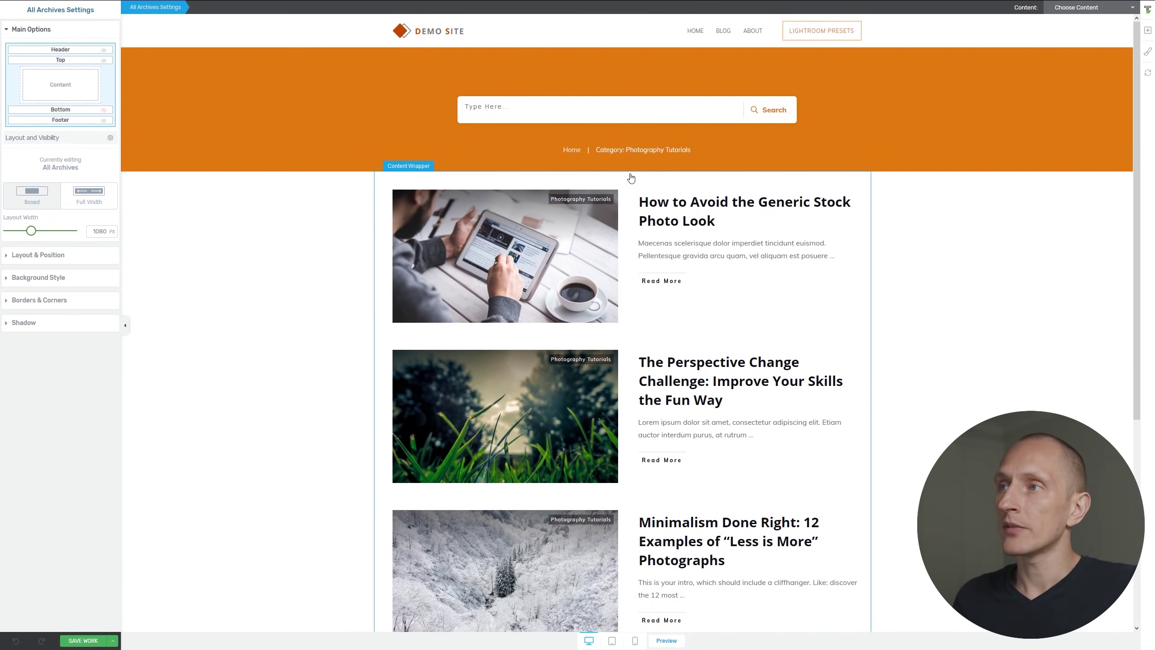
- Examine the options of the archive template's search element and of its category list down to the load-more control
{"action": "left_click", "coordinate": [571, 116]}
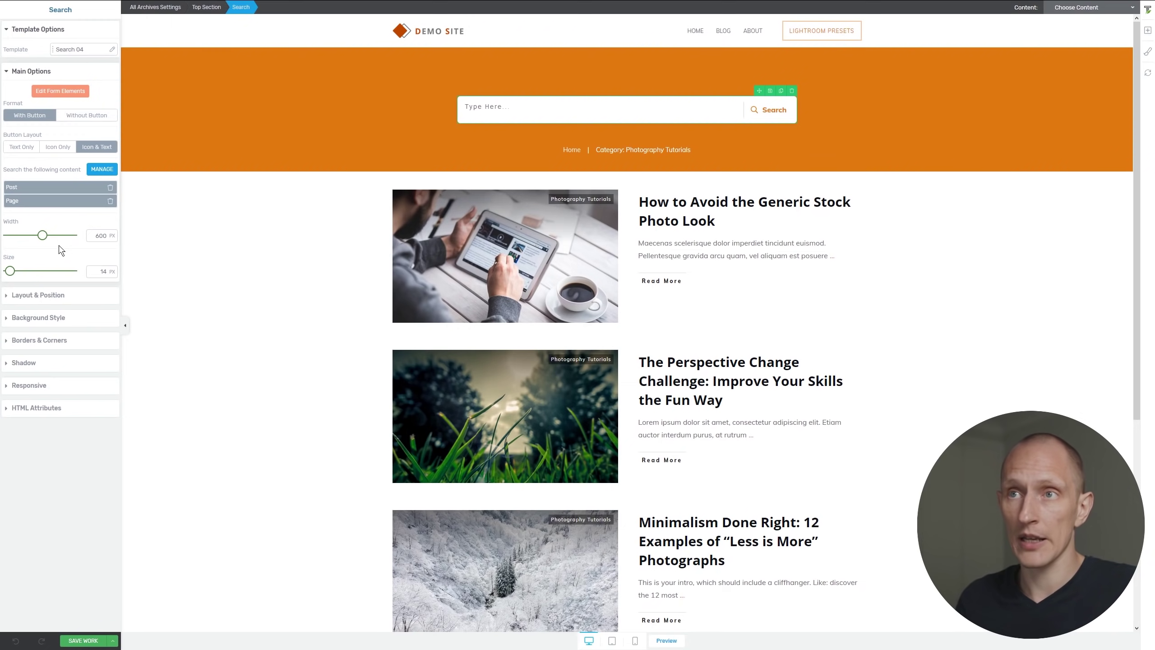
{"action": "left_click", "coordinate": [738, 254]}
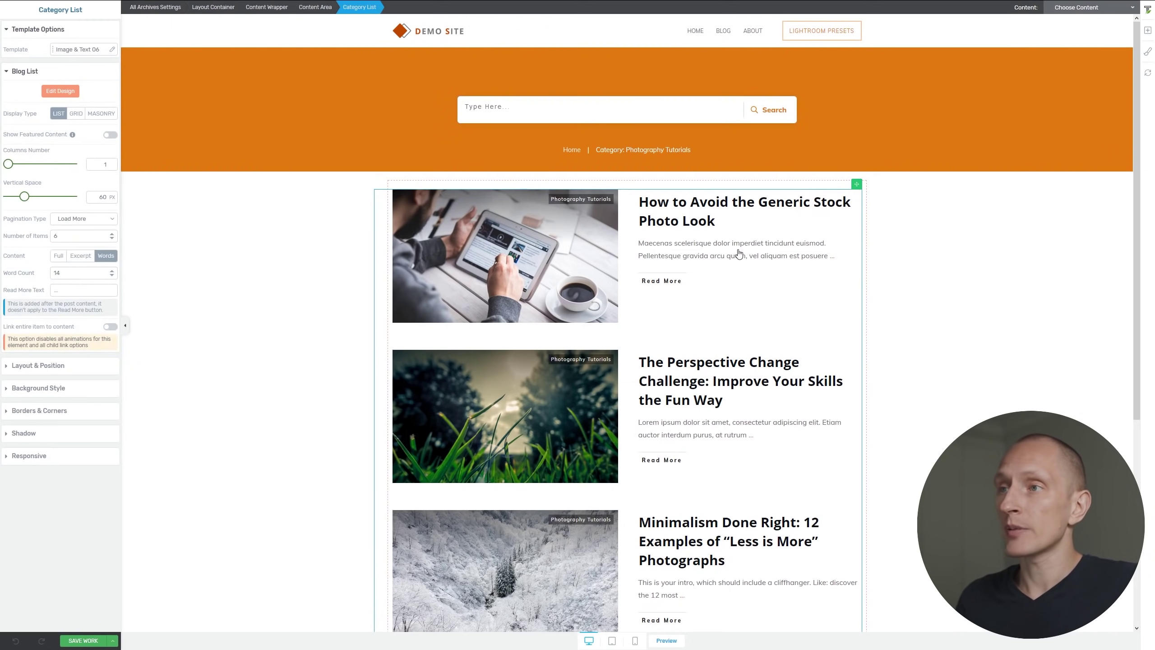
{"action": "scroll", "coordinate": [537, 403], "scroll_direction": "down", "scroll_amount": 5}
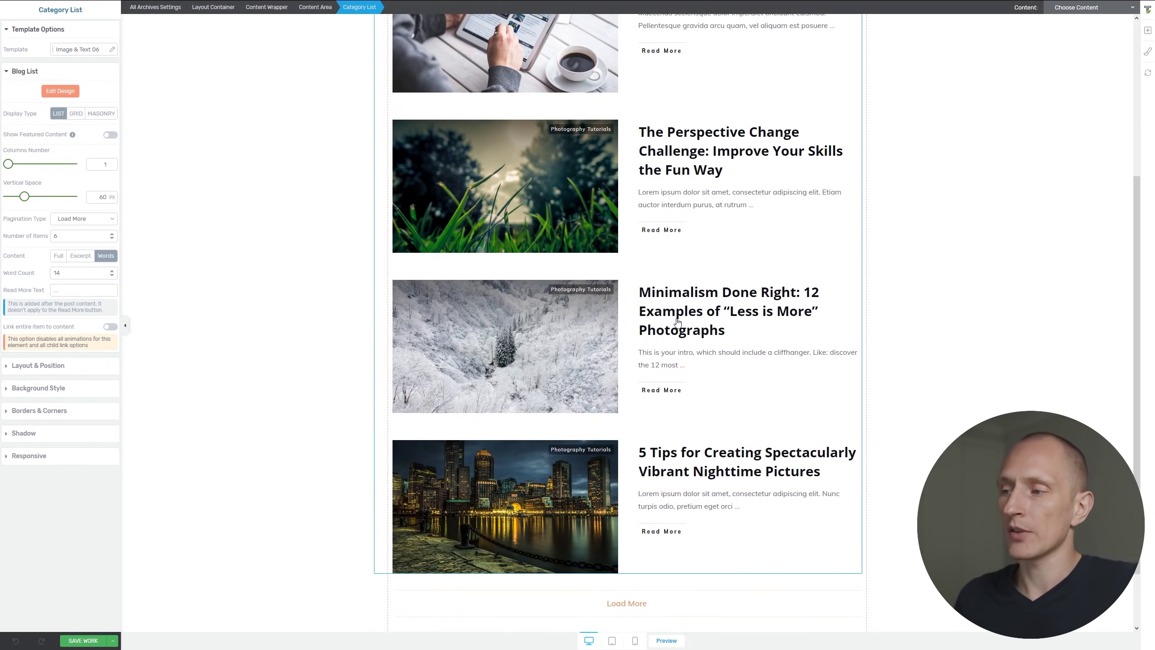
- Browse the post list templates and apply the Text Only 02 template to the archive's post list
{"action": "scroll", "coordinate": [677, 321], "scroll_direction": "up", "scroll_amount": 5}
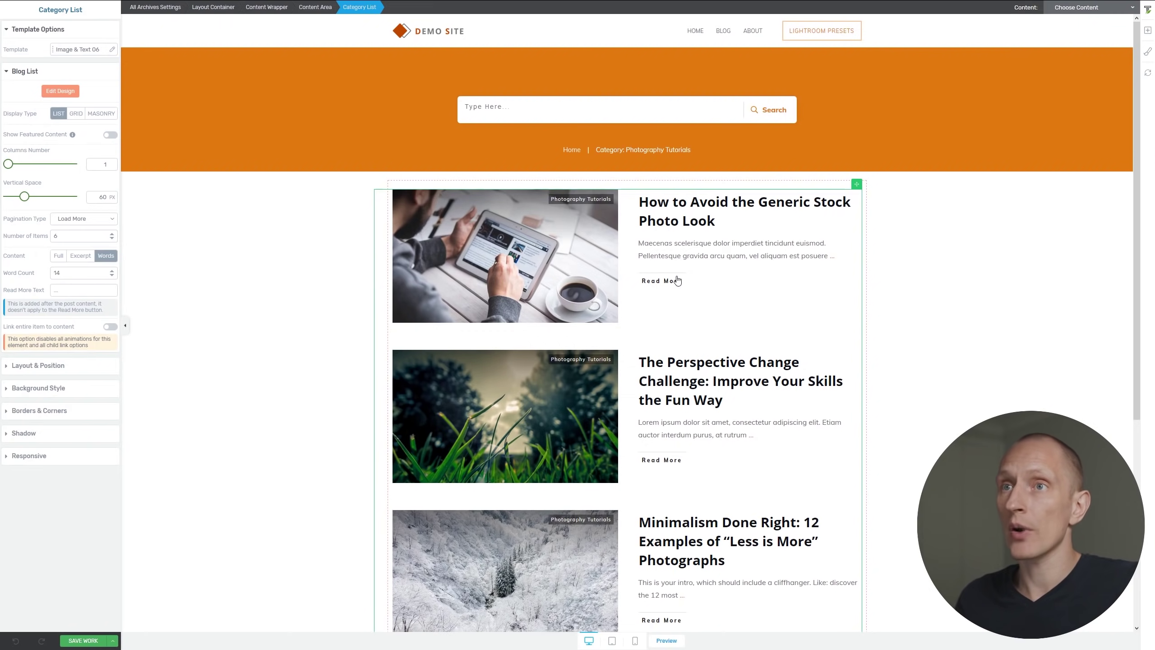
{"action": "left_click", "coordinate": [81, 48]}
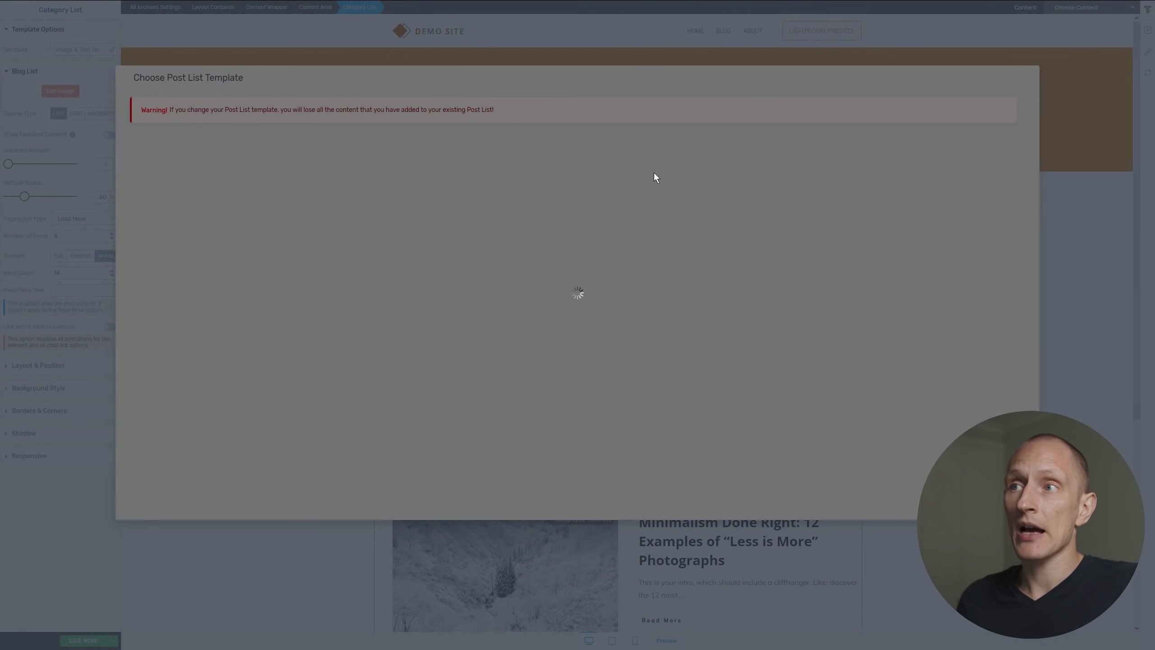
{"action": "scroll", "coordinate": [595, 207], "scroll_direction": "down", "scroll_amount": 8}
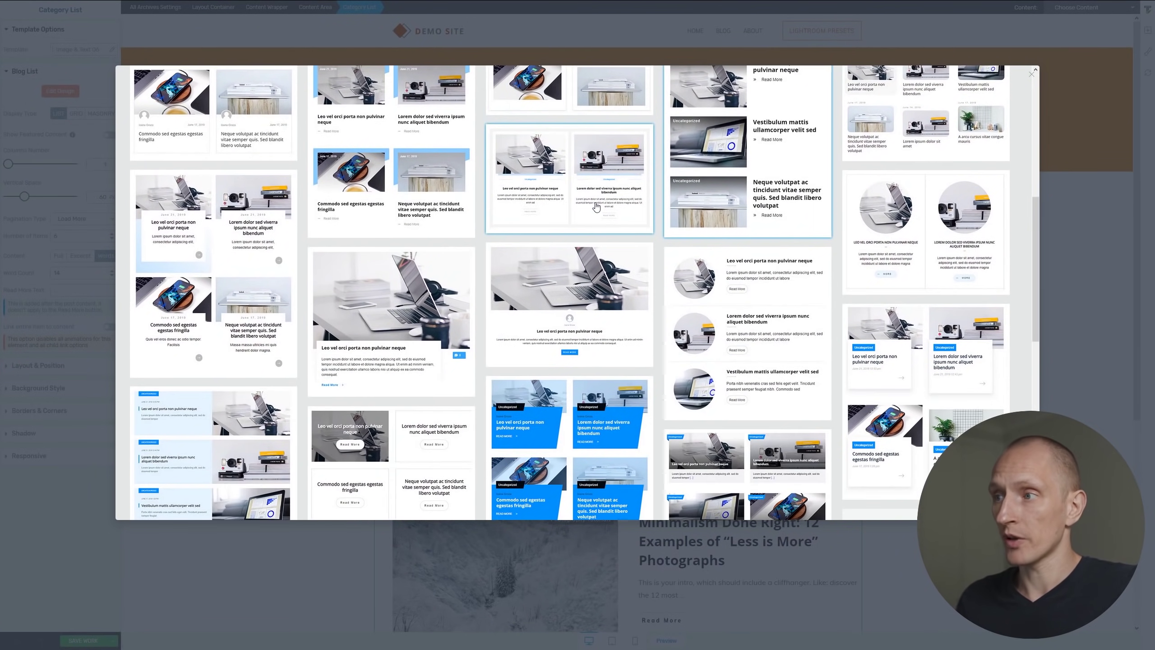
{"action": "left_click", "coordinate": [596, 207]}
{"action": "scroll", "coordinate": [596, 207], "scroll_direction": "down", "scroll_amount": 8}
{"action": "scroll", "coordinate": [537, 262], "scroll_direction": "up", "scroll_amount": 8}
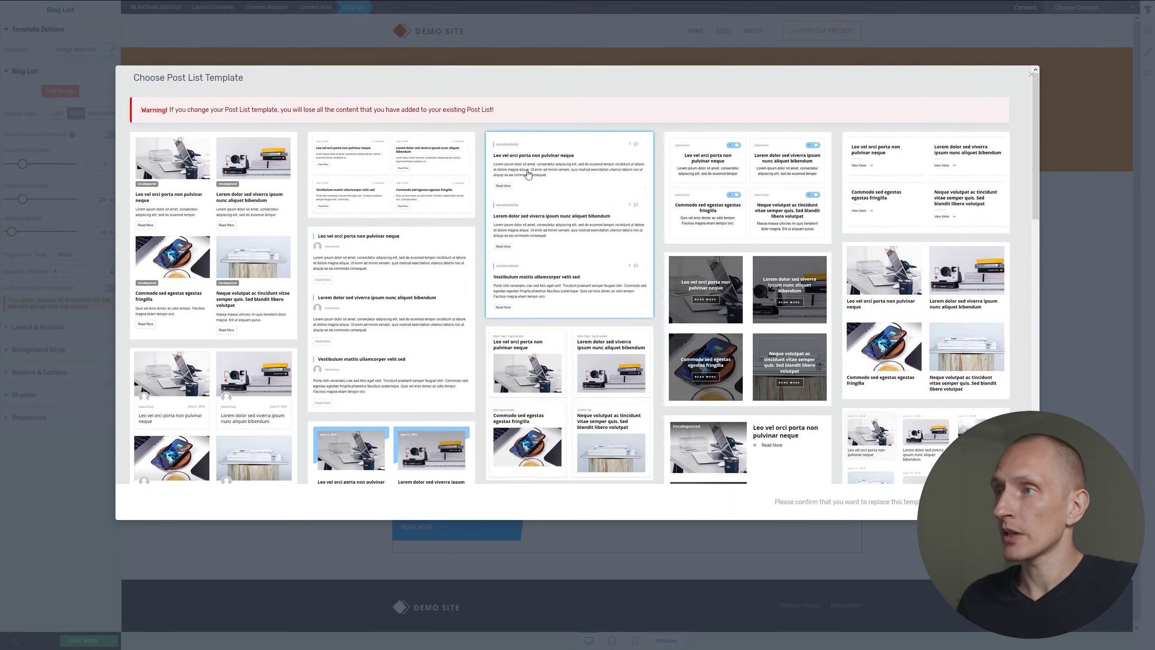
{"action": "left_click", "coordinate": [528, 178]}
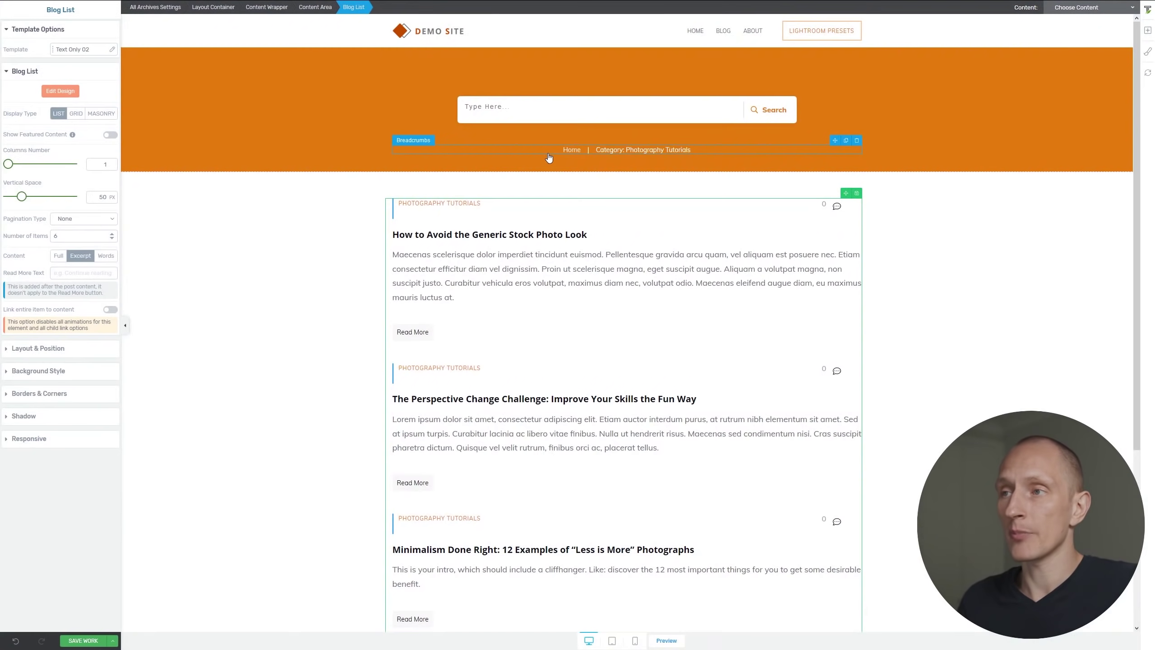
{"action": "scroll", "coordinate": [439, 448], "scroll_direction": "down", "scroll_amount": 5}
{"action": "scroll", "coordinate": [439, 446], "scroll_direction": "up", "scroll_amount": 5}
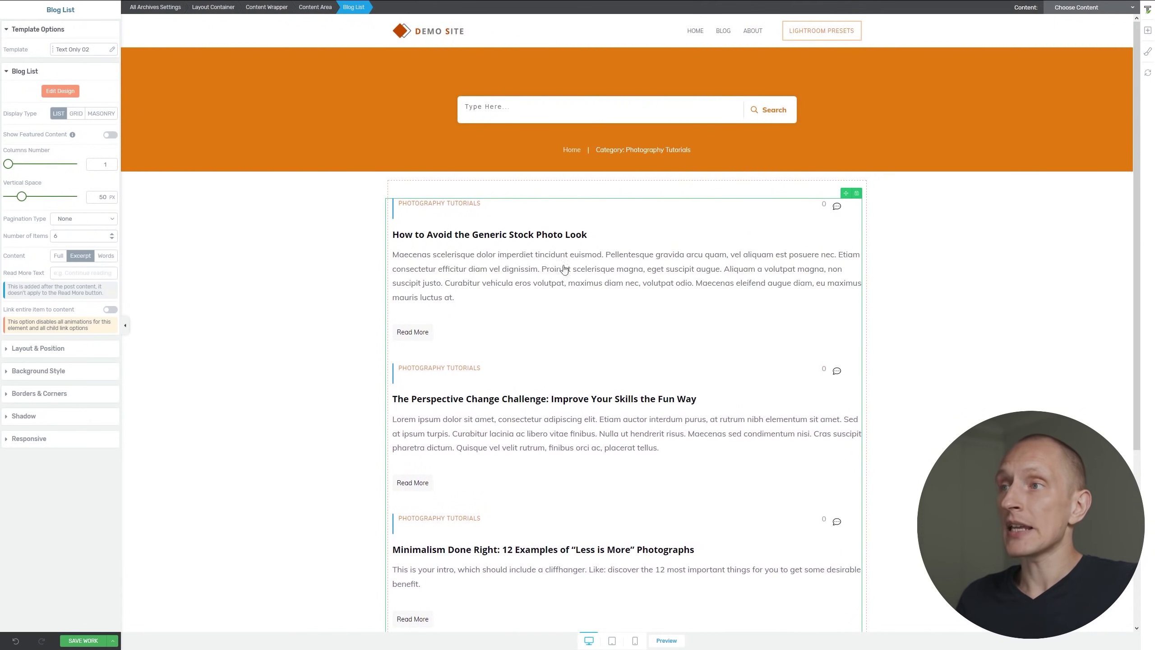
- Start editing the blog list's design and add a Featured Image element between the category label and the post title
{"action": "left_click", "coordinate": [60, 91]}
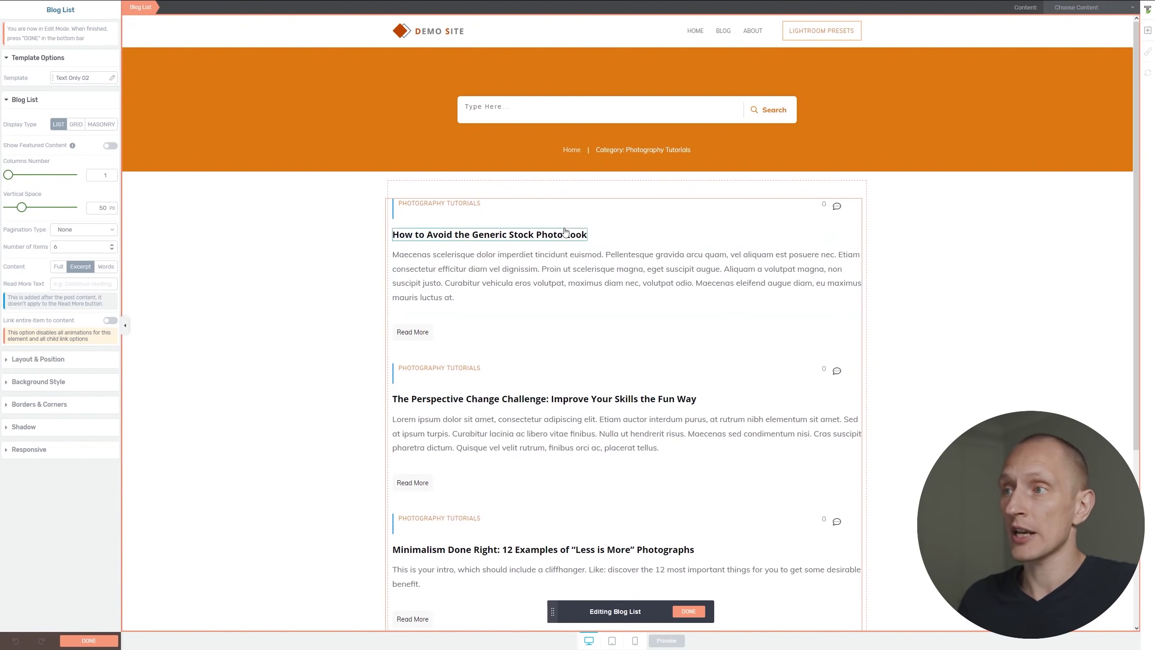
{"action": "left_click", "coordinate": [1148, 31]}
{"action": "left_click_drag", "start_coordinate": [1113, 119], "coordinate": [424, 227]}
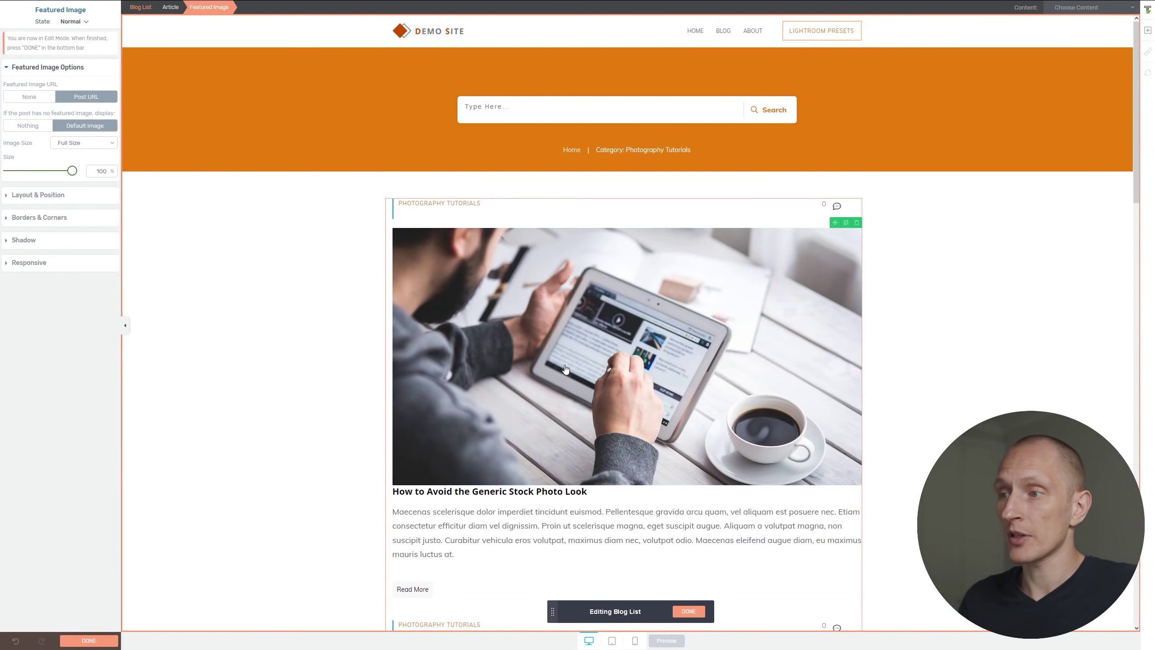
{"action": "scroll", "coordinate": [686, 282], "scroll_direction": "down", "scroll_amount": 5}
{"action": "scroll", "coordinate": [686, 282], "scroll_direction": "down", "scroll_amount": 8}
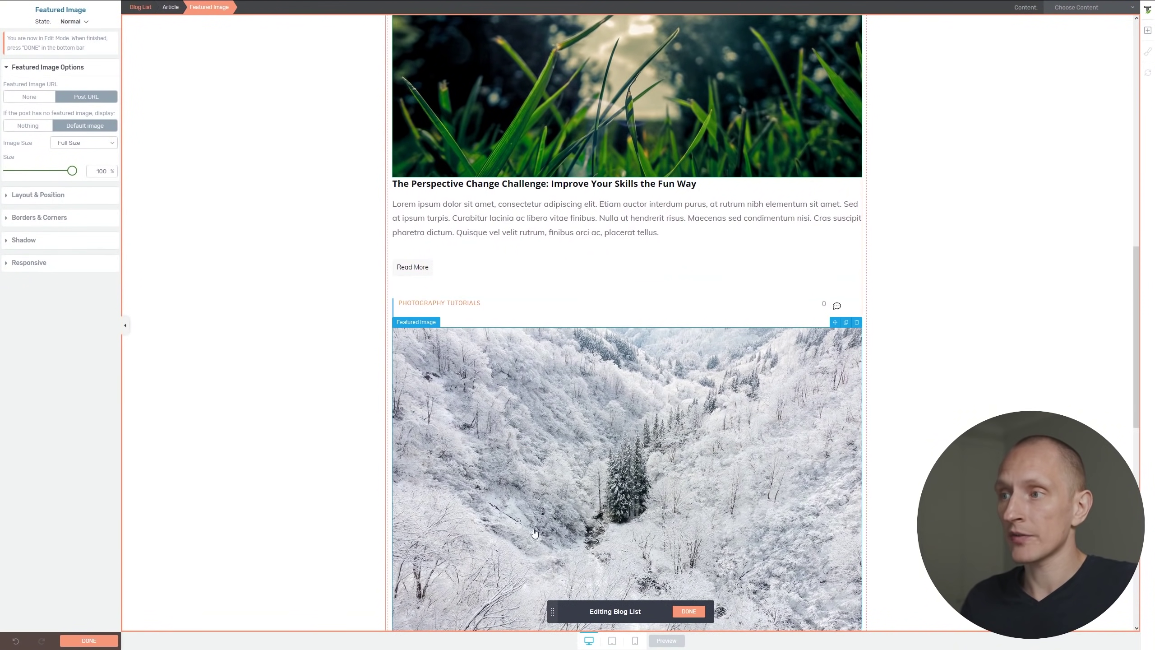
{"action": "scroll", "coordinate": [562, 315], "scroll_direction": "up", "scroll_amount": 12}
{"action": "scroll", "coordinate": [562, 382], "scroll_direction": "down", "scroll_amount": 3}
- Enlarge the post title's font size and set the title's top margin to 25 px
{"action": "double_click", "coordinate": [561, 355]}
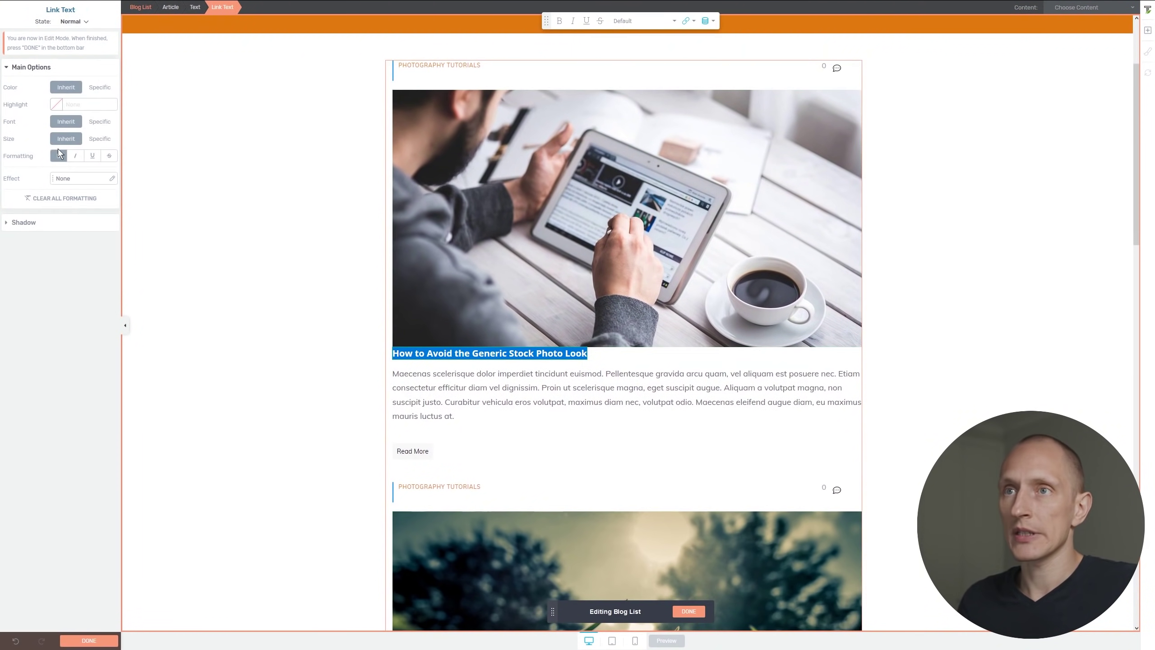
{"action": "left_click", "coordinate": [195, 8]}
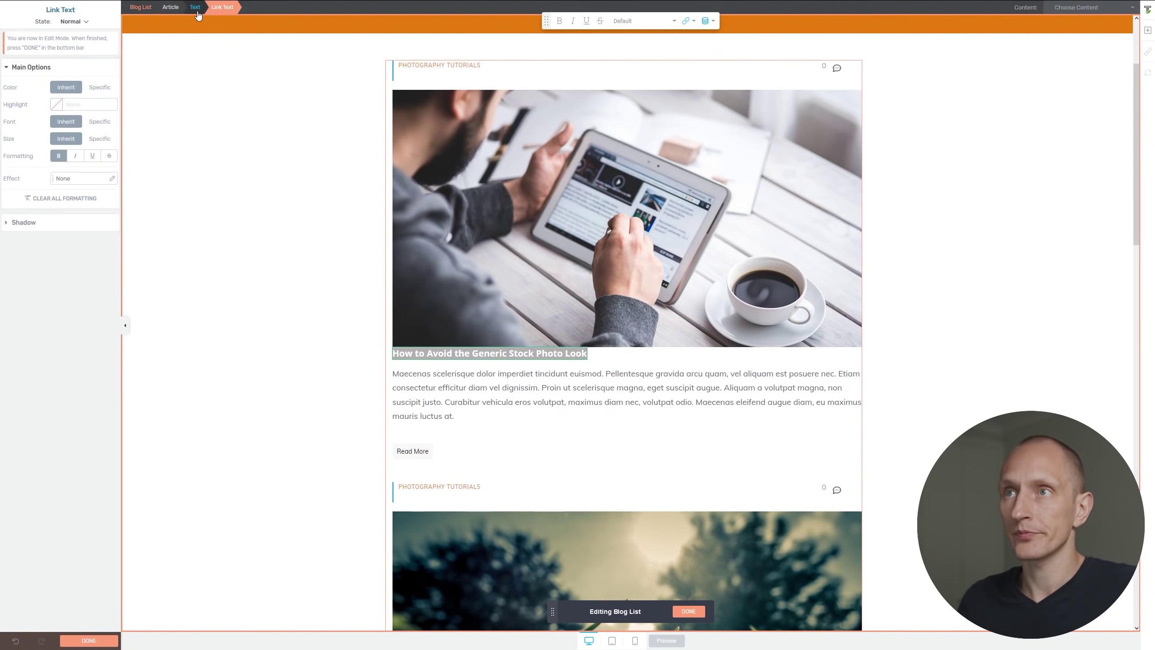
{"action": "left_click_drag", "start_coordinate": [20, 186], "coordinate": [33, 184]}
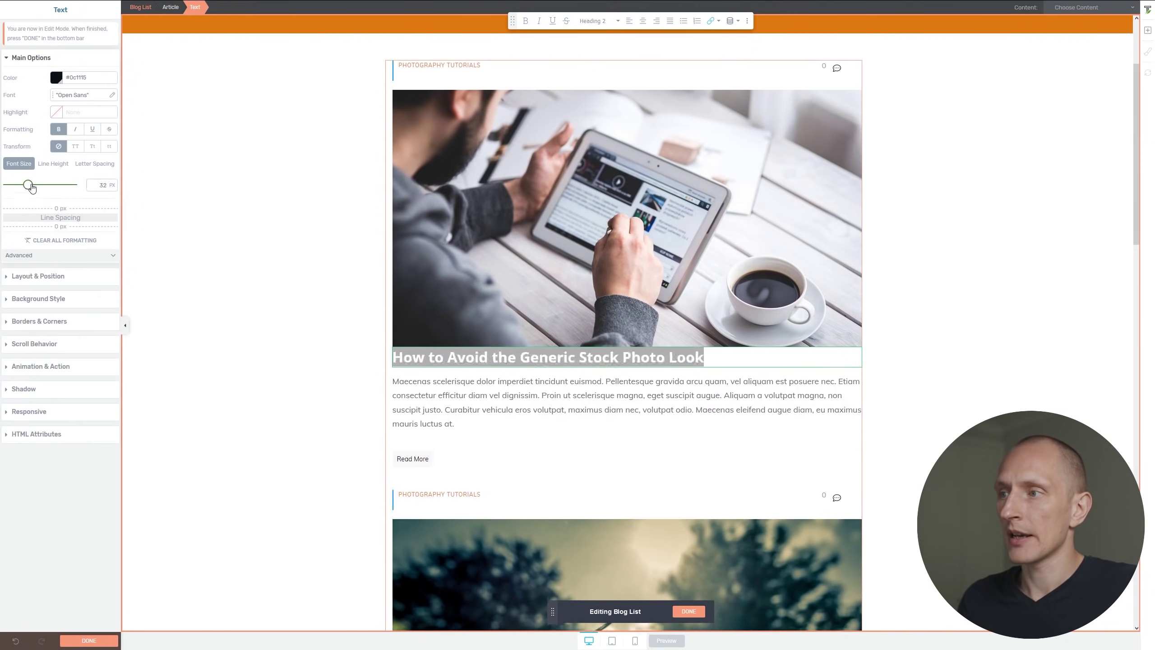
{"action": "left_click", "coordinate": [48, 276]}
{"action": "left_click_drag", "start_coordinate": [64, 133], "coordinate": [64, 121]}
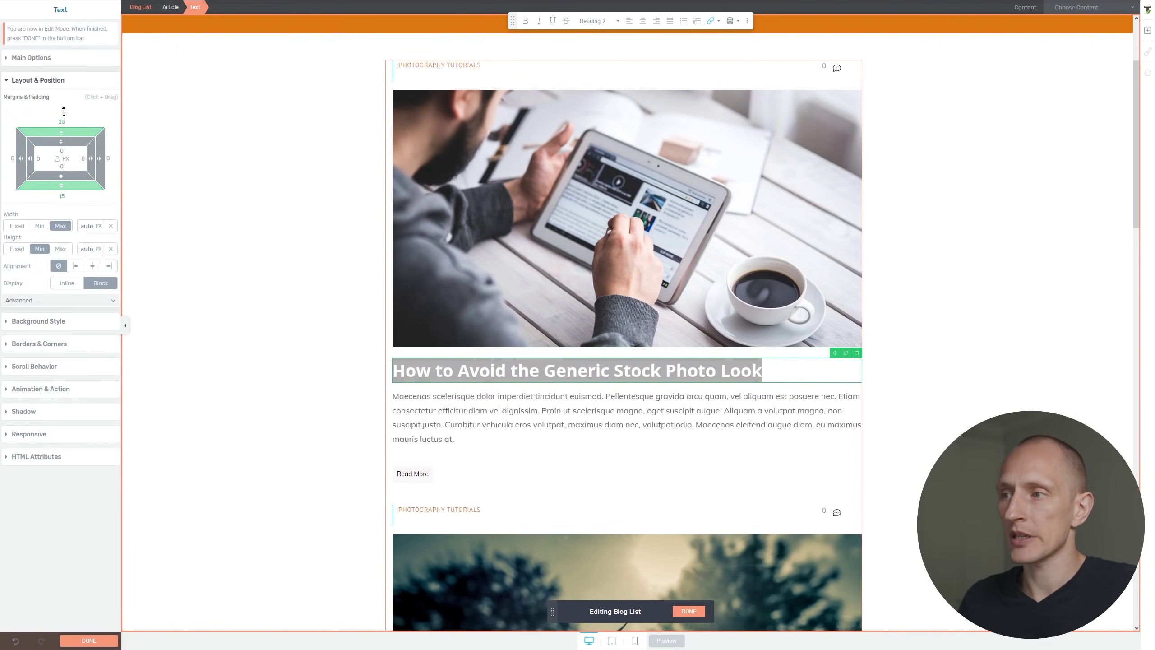
{"action": "scroll", "coordinate": [709, 255], "scroll_direction": "down", "scroll_amount": 4}
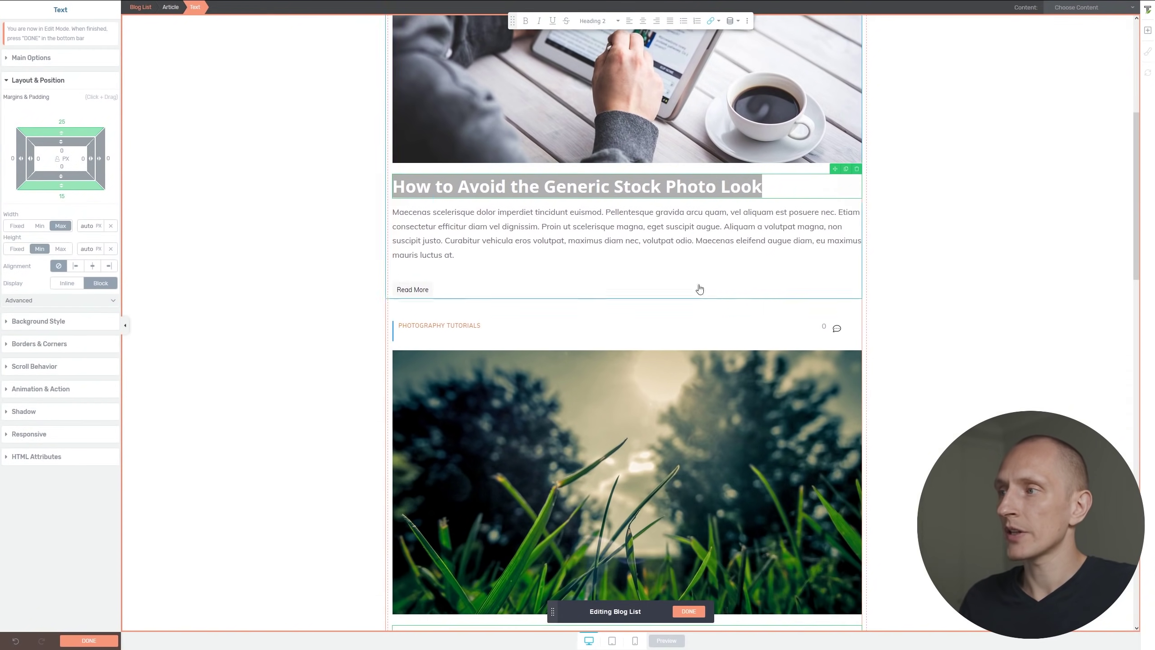
- Check the restyled posts down the list and examine the featured image's display options
{"action": "left_click", "coordinate": [665, 225]}
{"action": "scroll", "coordinate": [665, 246], "scroll_direction": "down", "scroll_amount": 10}
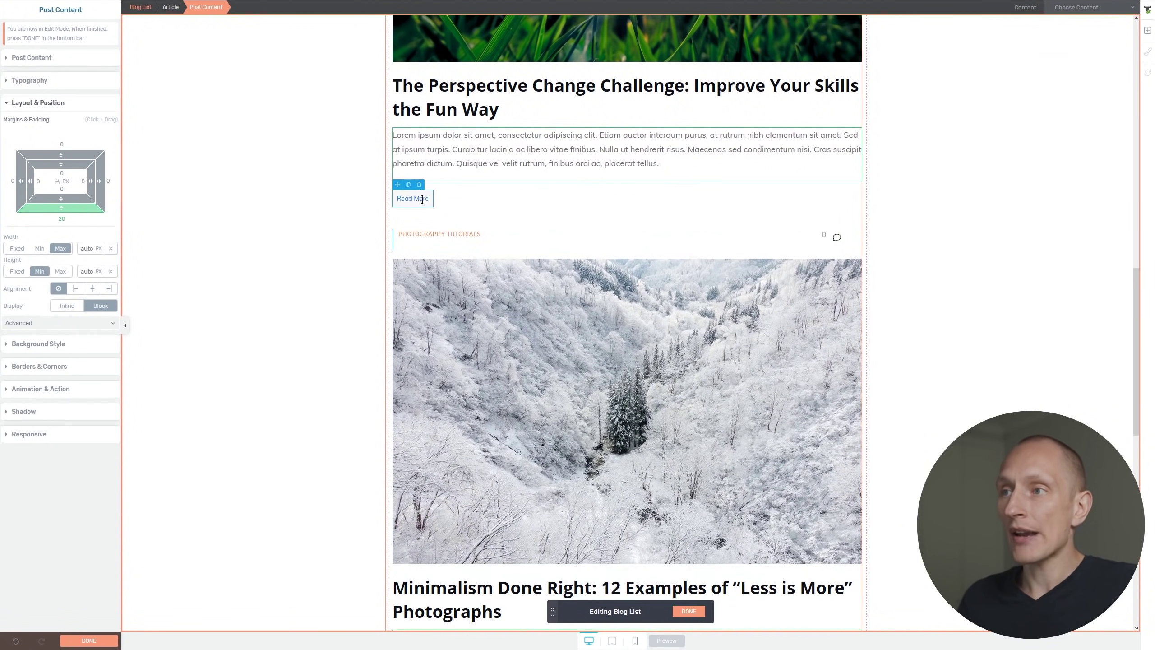
{"action": "scroll", "coordinate": [659, 198], "scroll_direction": "down", "scroll_amount": 3}
{"action": "scroll", "coordinate": [678, 299], "scroll_direction": "down", "scroll_amount": 5}
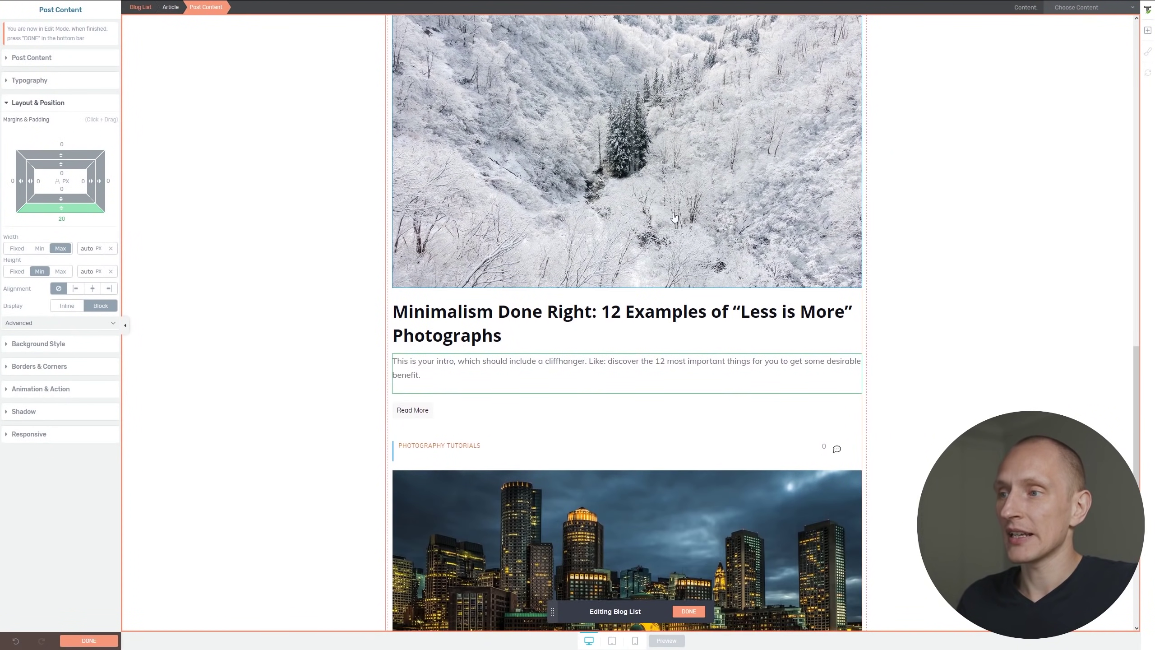
{"action": "scroll", "coordinate": [678, 299], "scroll_direction": "up", "scroll_amount": 8}
{"action": "scroll", "coordinate": [680, 299], "scroll_direction": "up", "scroll_amount": 10}
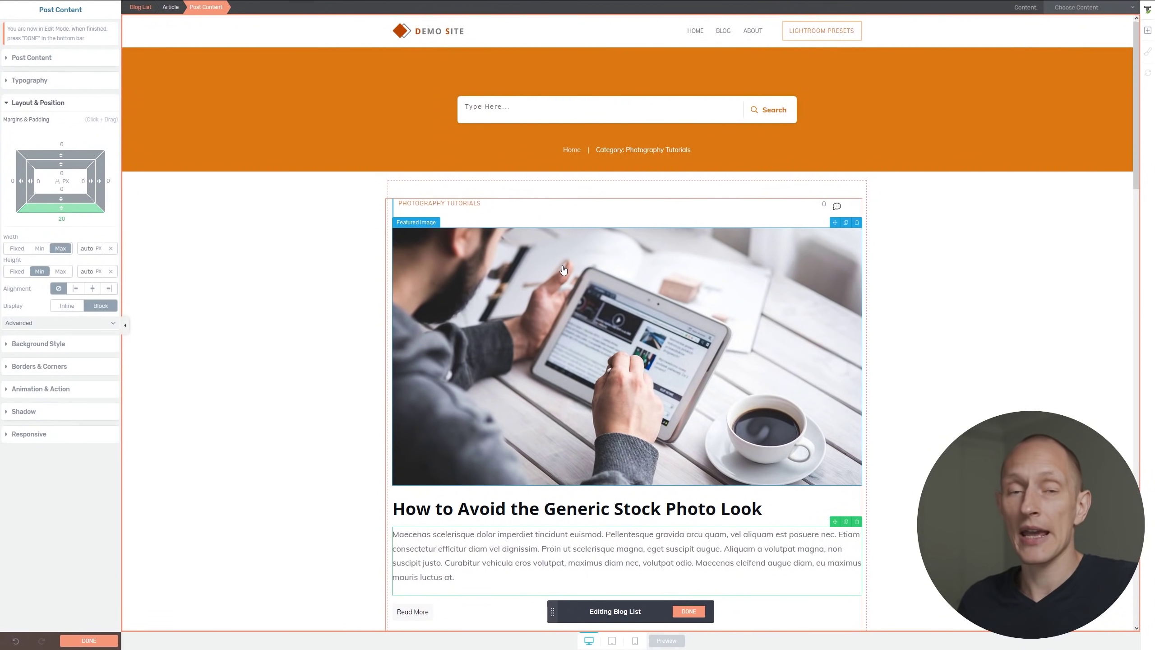
{"action": "left_click", "coordinate": [579, 283]}
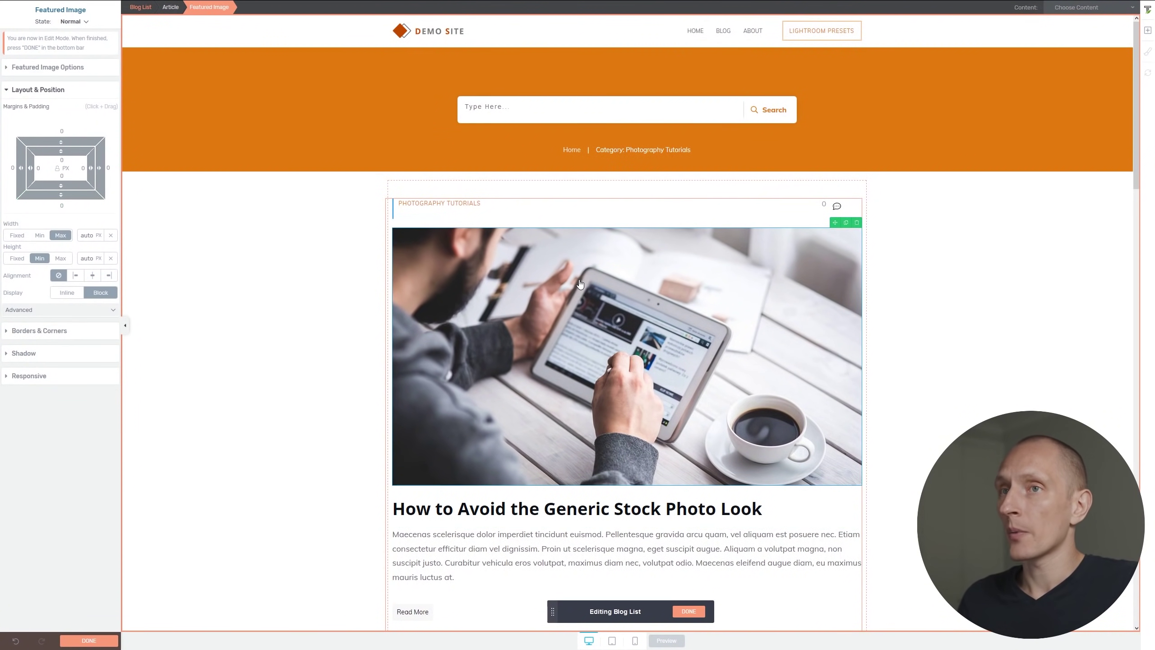
{"action": "left_click", "coordinate": [46, 68]}
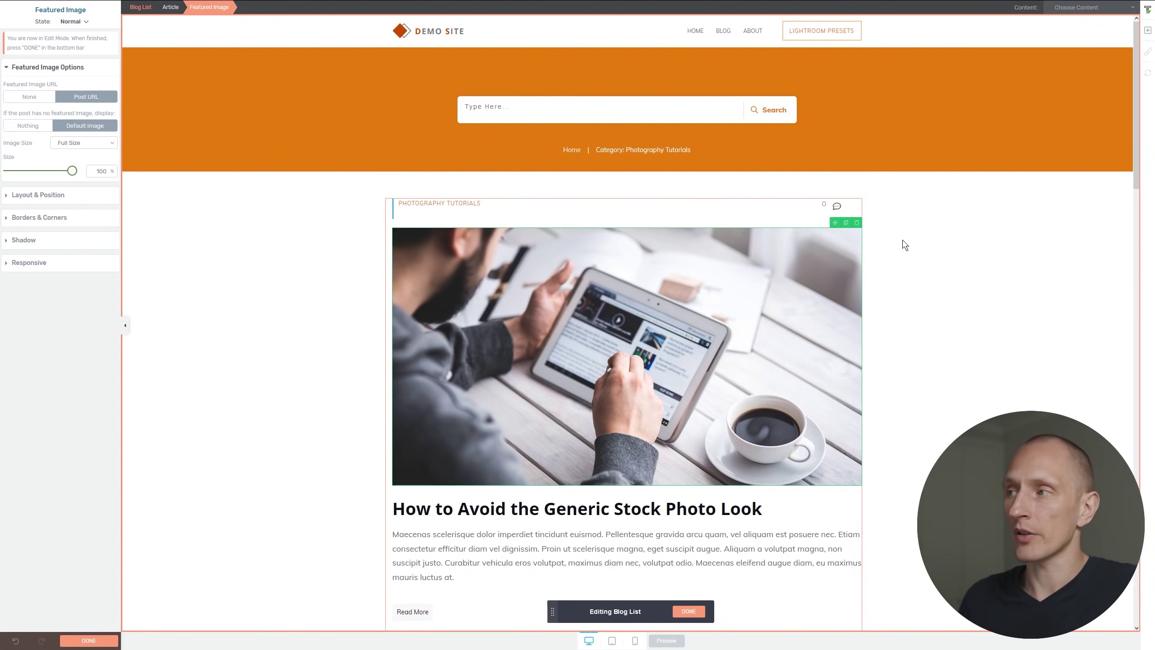
- Replace the featured image above the post title with a Content Box that has a minimum height of 177 px
{"action": "left_click", "coordinate": [857, 223]}
{"action": "left_click", "coordinate": [1147, 30]}
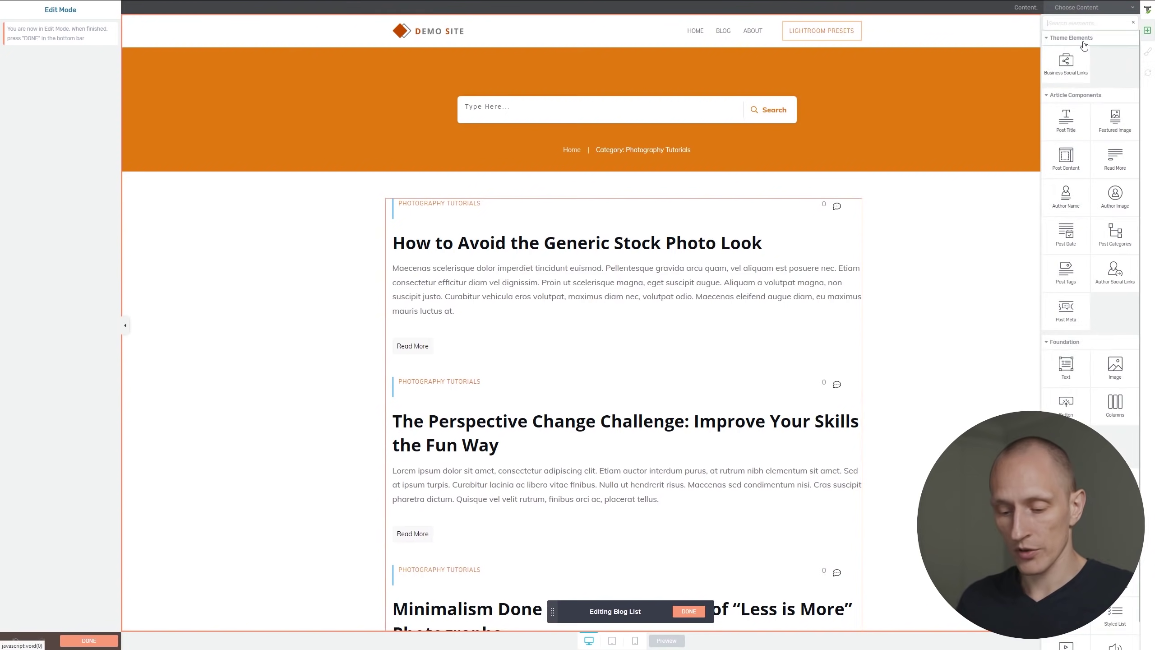
{"action": "type", "text": "box"}
{"action": "left_click_drag", "start_coordinate": [1115, 101], "coordinate": [660, 242]}
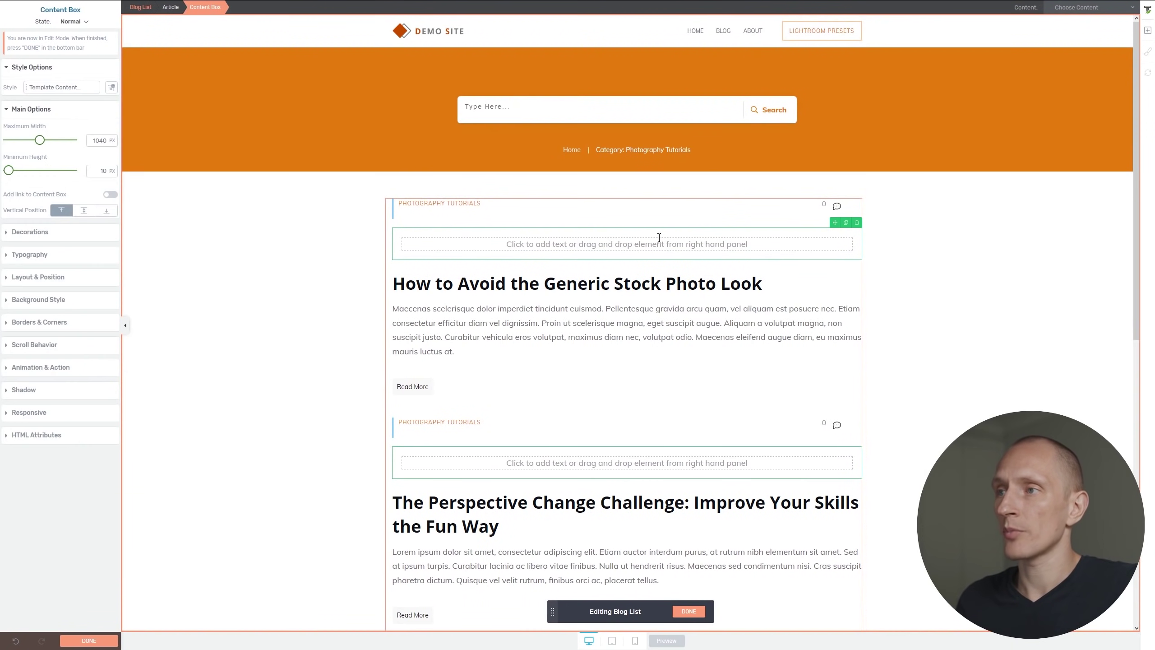
{"action": "left_click_drag", "start_coordinate": [8, 170], "coordinate": [20, 173]}
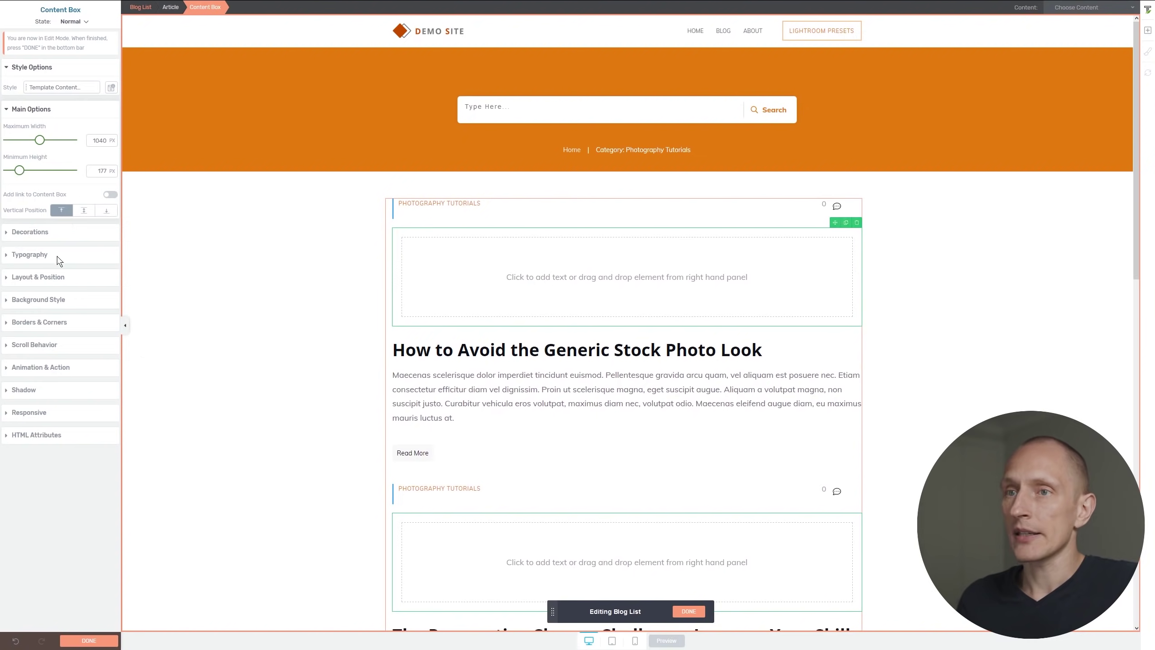
- Give the content box a dynamic Featured Image background in Large size, displayed as Cover and positioned at the centre
{"action": "left_click", "coordinate": [34, 301]}
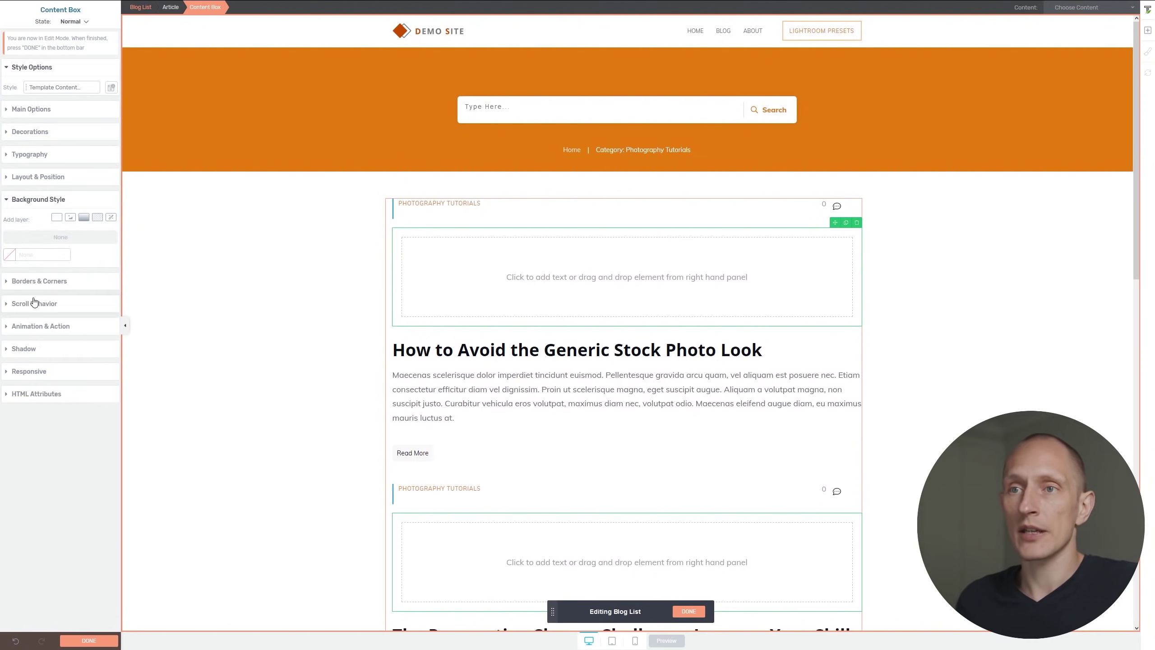
{"action": "left_click", "coordinate": [71, 218]}
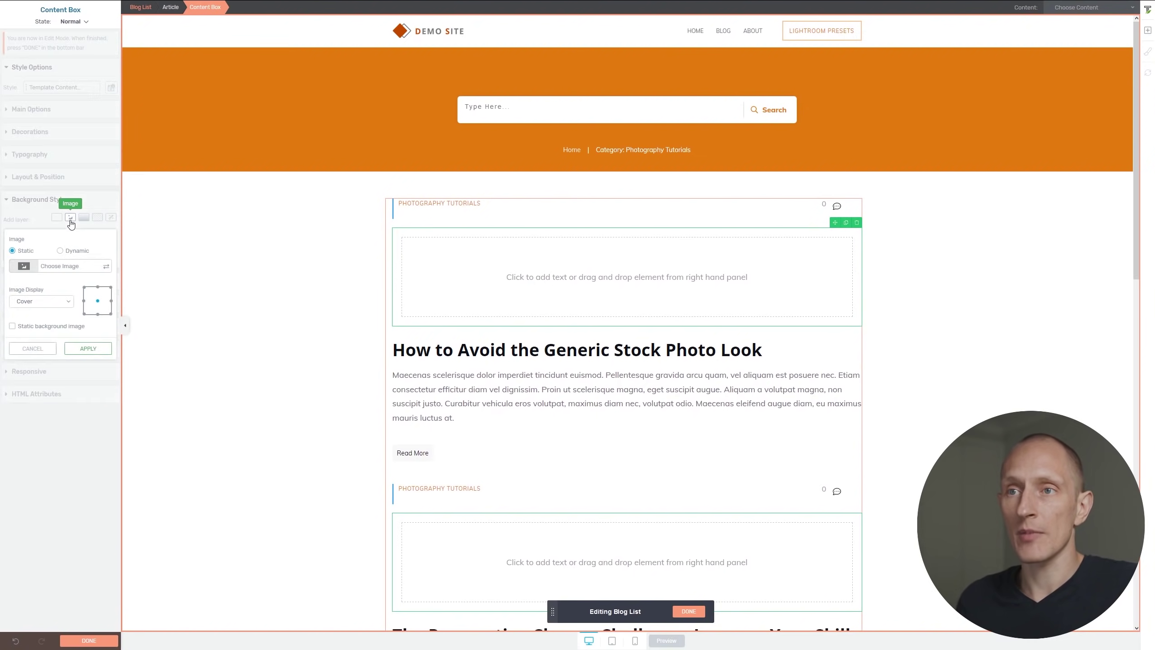
{"action": "left_click", "coordinate": [60, 251]}
{"action": "left_click", "coordinate": [50, 266]}
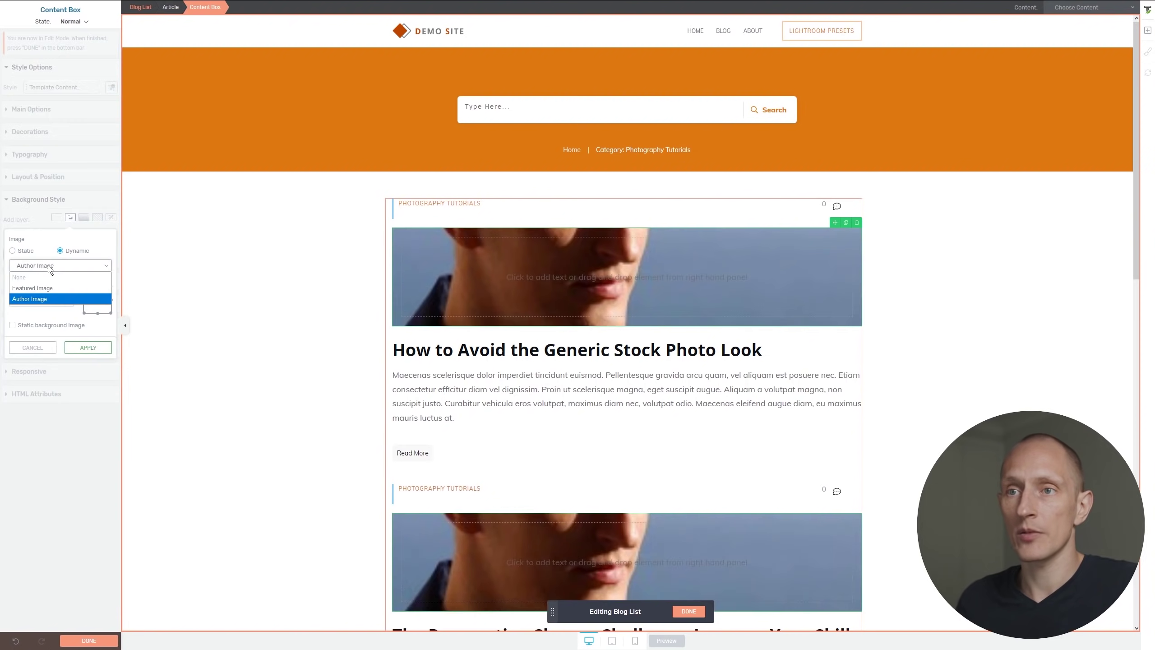
{"action": "left_click", "coordinate": [44, 288]}
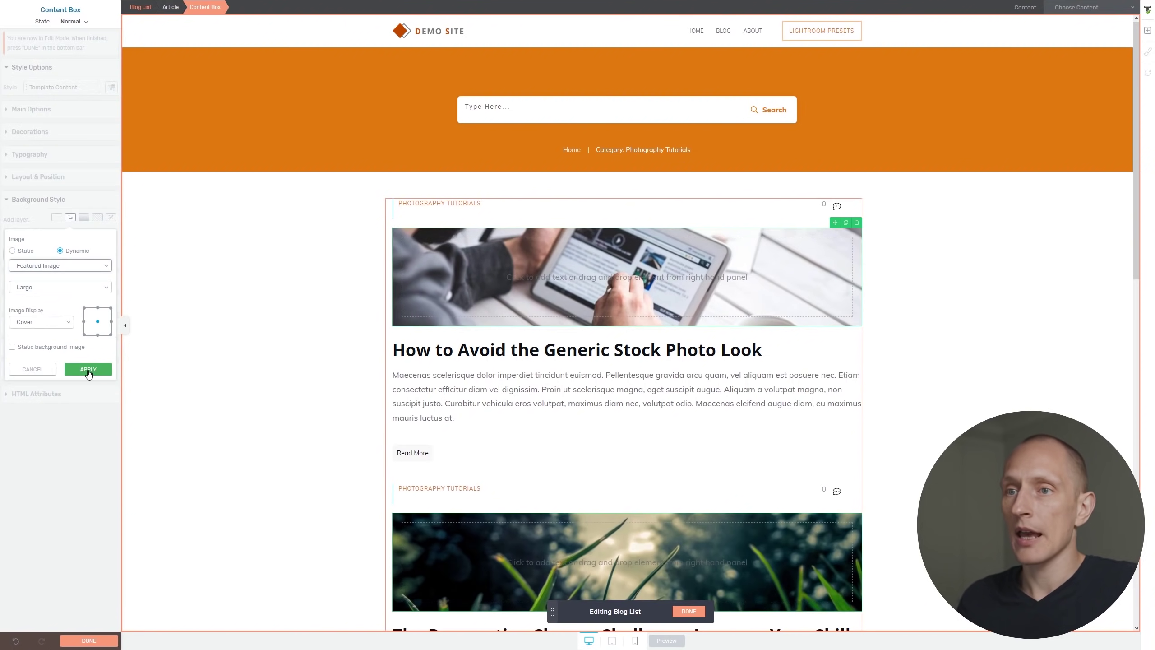
{"action": "left_click", "coordinate": [98, 308]}
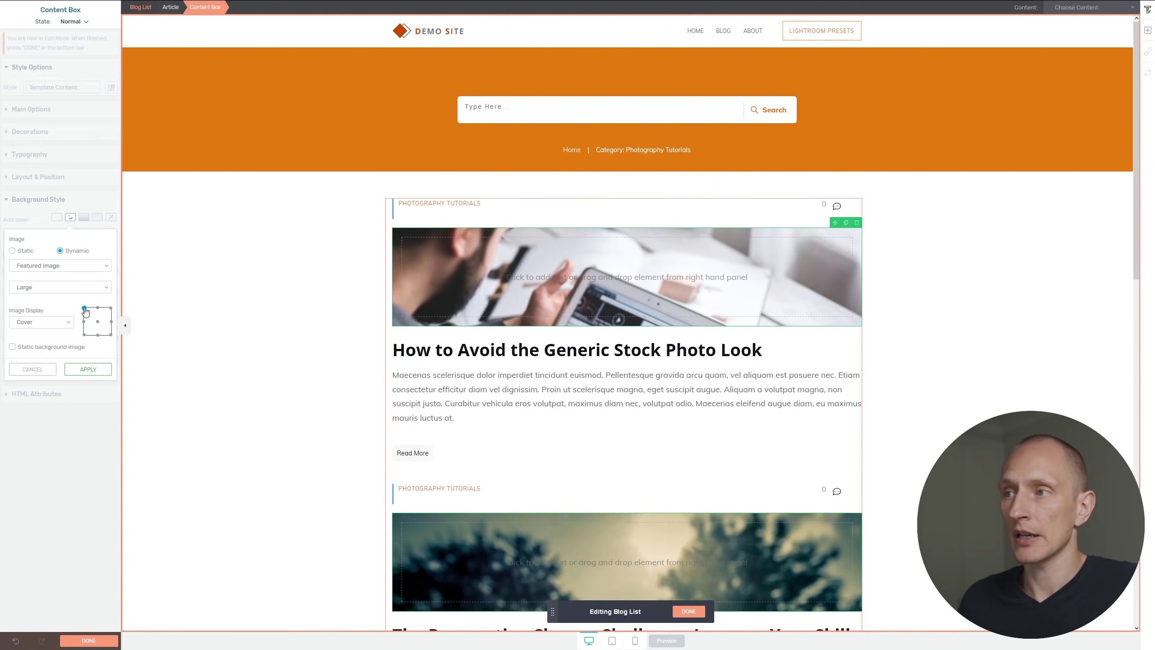
{"action": "left_click", "coordinate": [98, 335]}
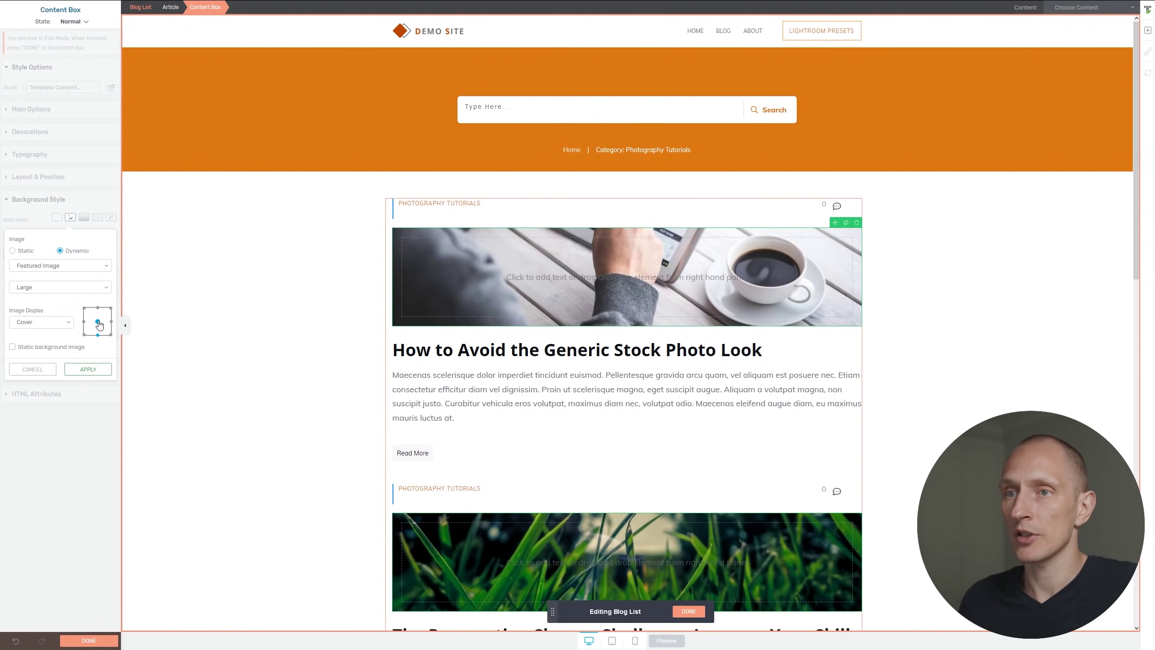
{"action": "left_click", "coordinate": [98, 321]}
{"action": "left_click", "coordinate": [88, 369]}
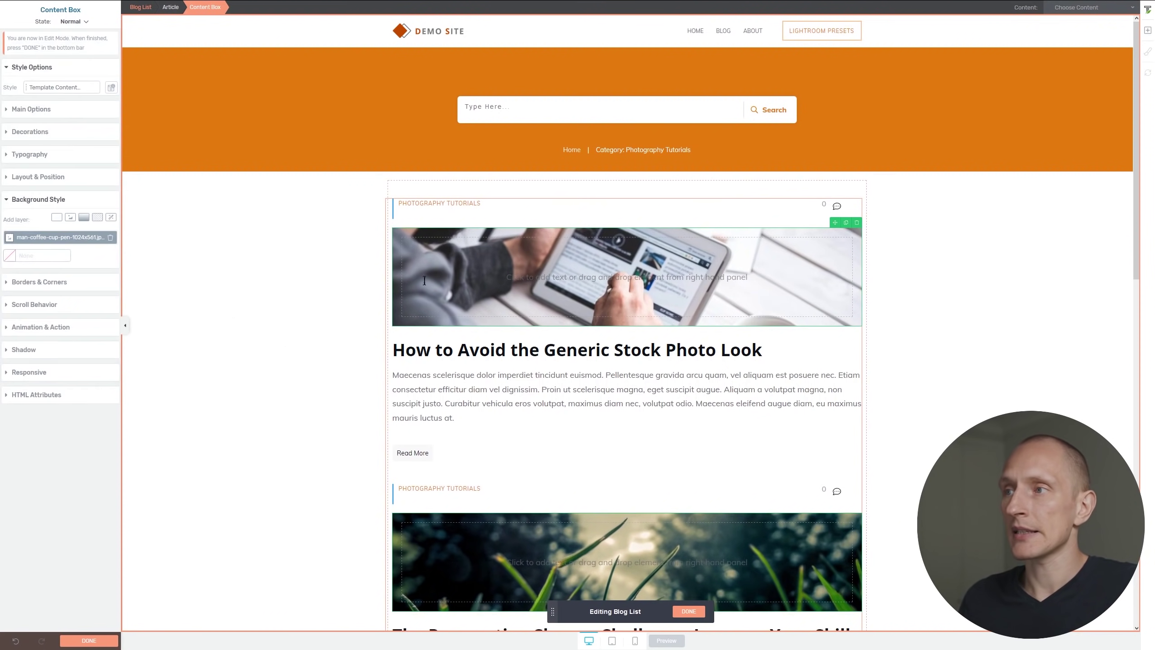
- Review the content box's main options and check its background image across the posts in the list
{"action": "left_click", "coordinate": [53, 109]}
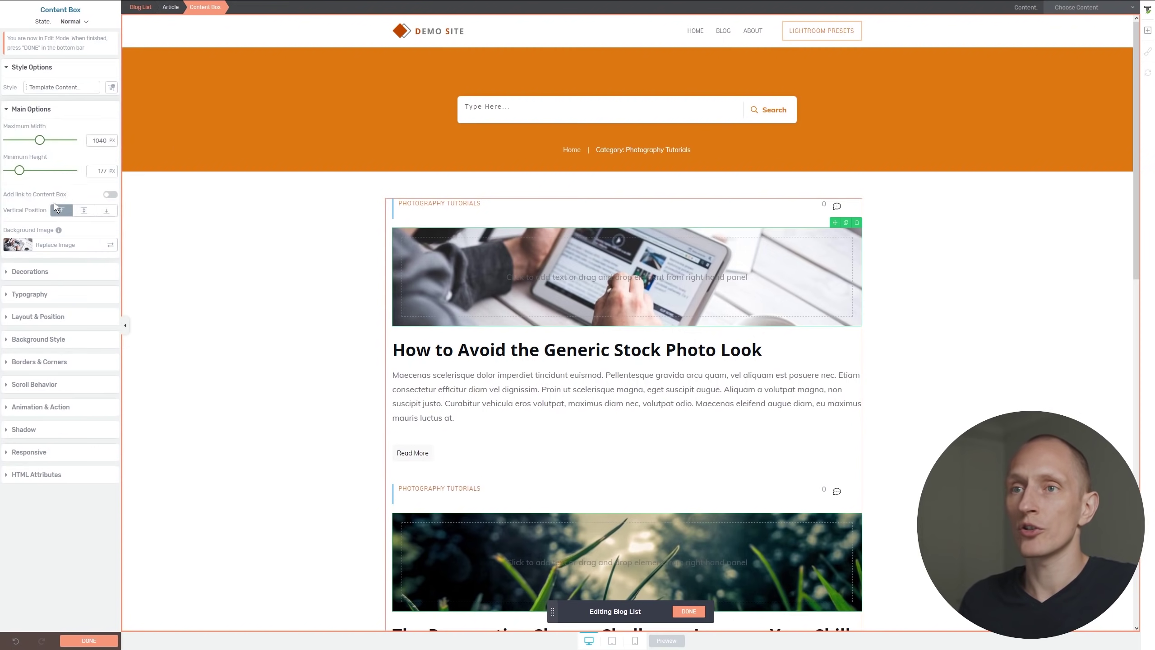
{"action": "mouse_move", "coordinate": [24, 175]}
{"action": "left_mouse_down"}
{"action": "mouse_move", "coordinate": [40, 174]}
{"action": "mouse_move", "coordinate": [20, 177]}
{"action": "left_mouse_up"}
{"action": "scroll", "coordinate": [353, 271], "scroll_direction": "down", "scroll_amount": 15}
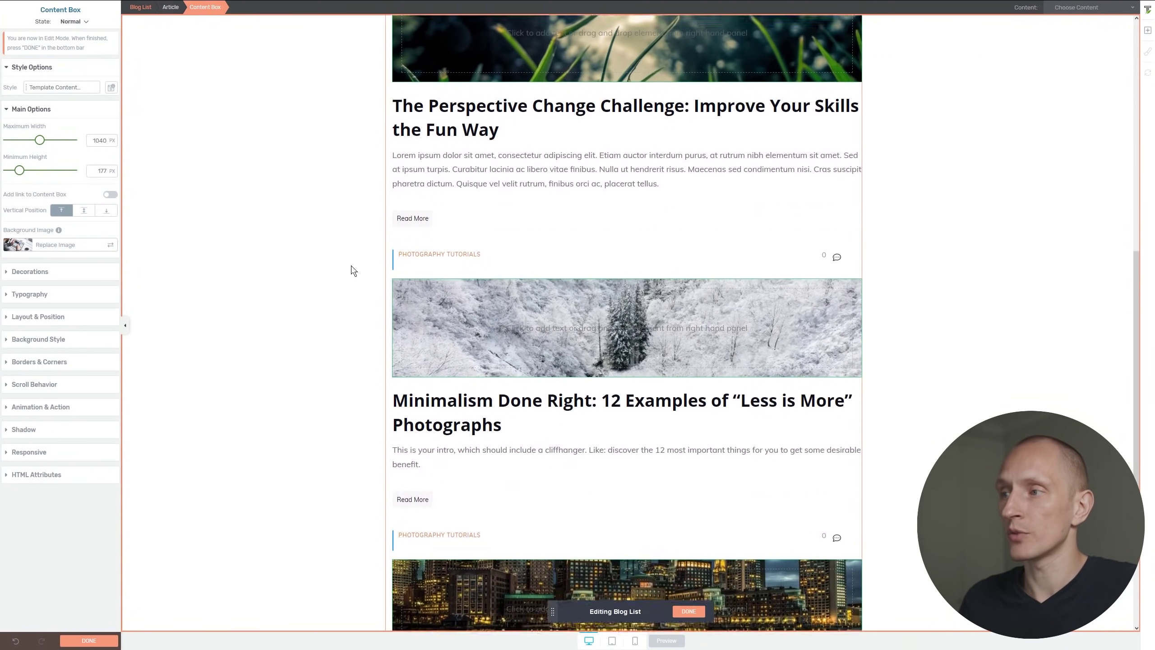
{"action": "scroll", "coordinate": [354, 271], "scroll_direction": "up", "scroll_amount": 15}
{"action": "left_click", "coordinate": [529, 409]}
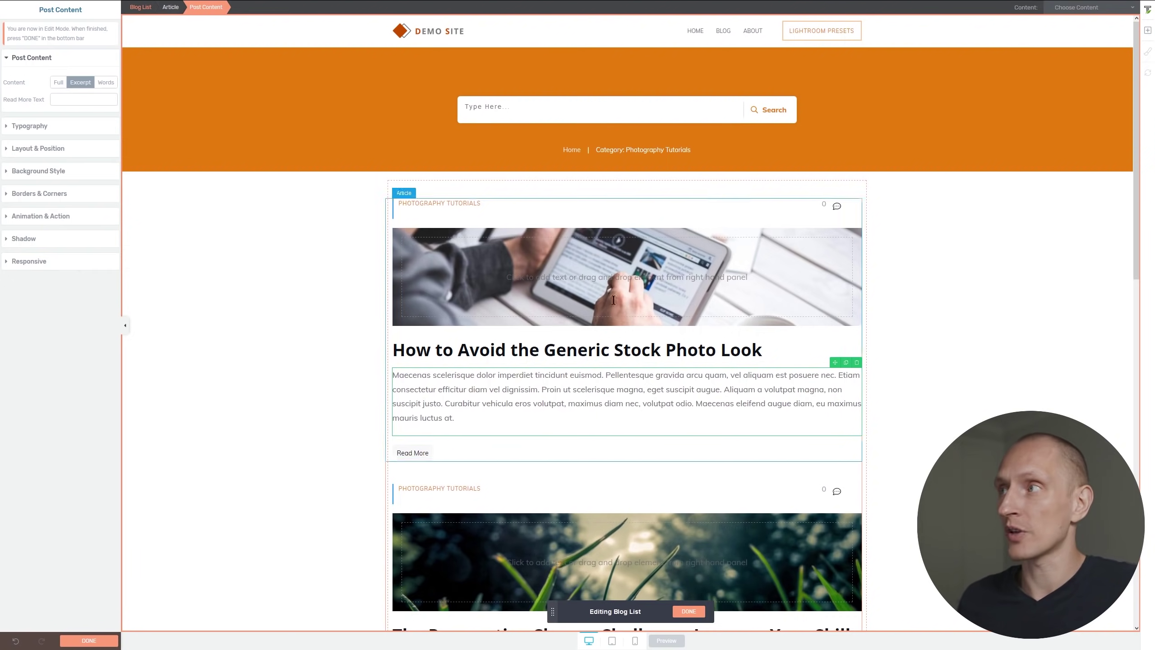
- Finish editing the blog list, open the Generated Homepage for editing and select the background section containing "Here's how to get started"
{"action": "left_click", "coordinate": [113, 642]}
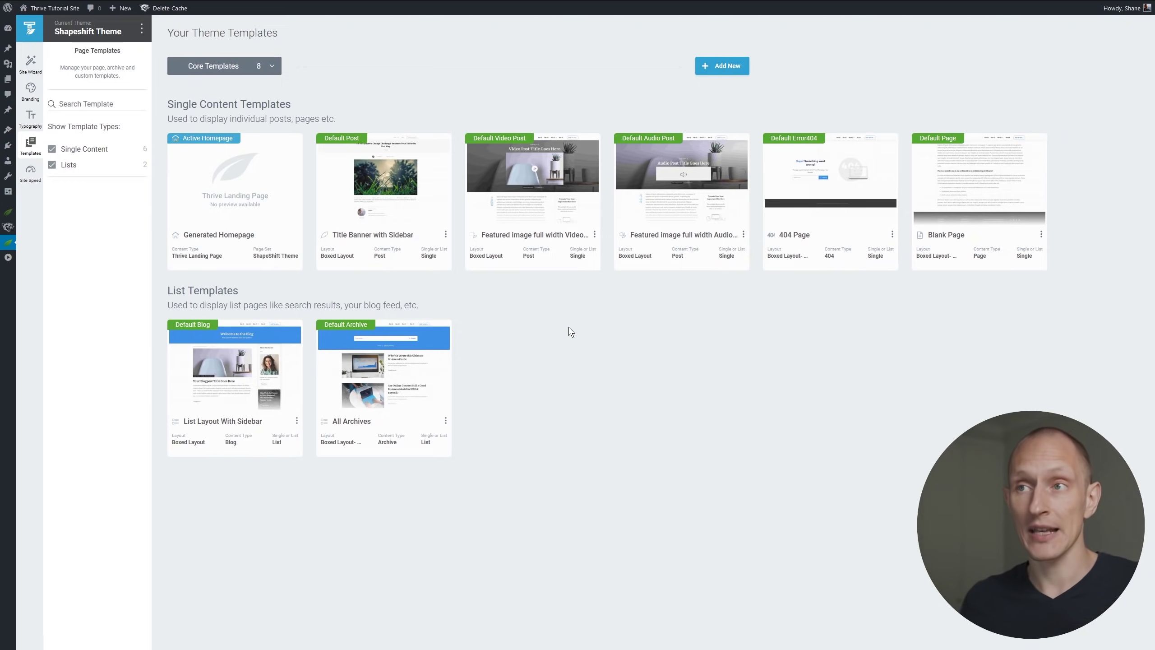
{"action": "left_click", "coordinate": [250, 184]}
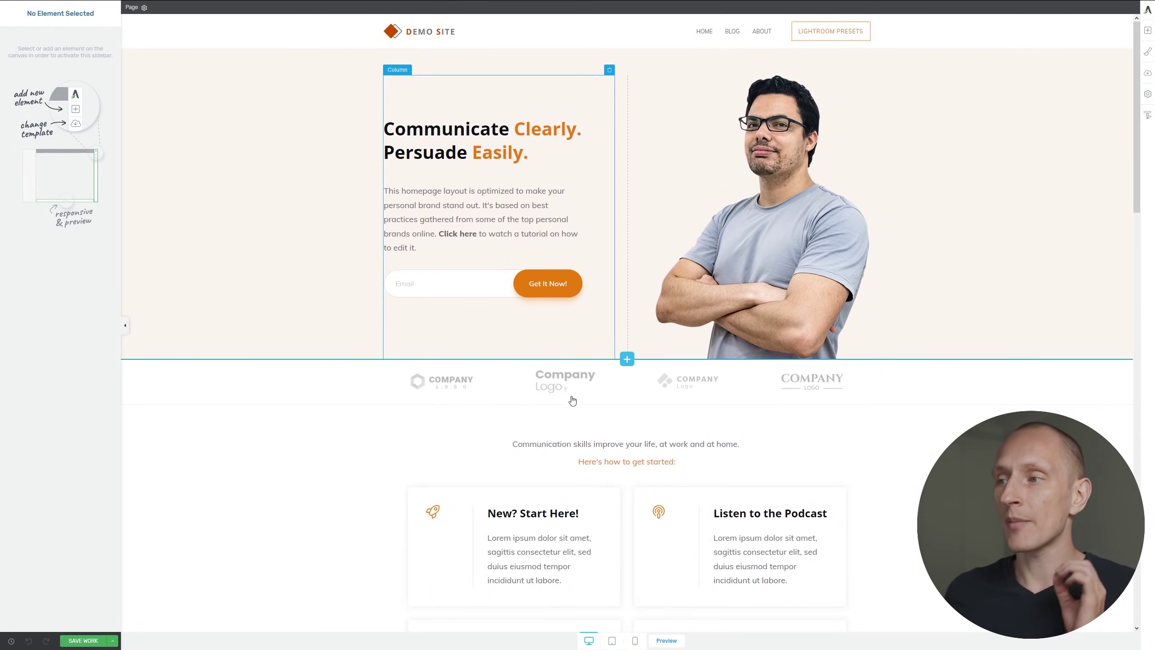
{"action": "left_click", "coordinate": [357, 447]}
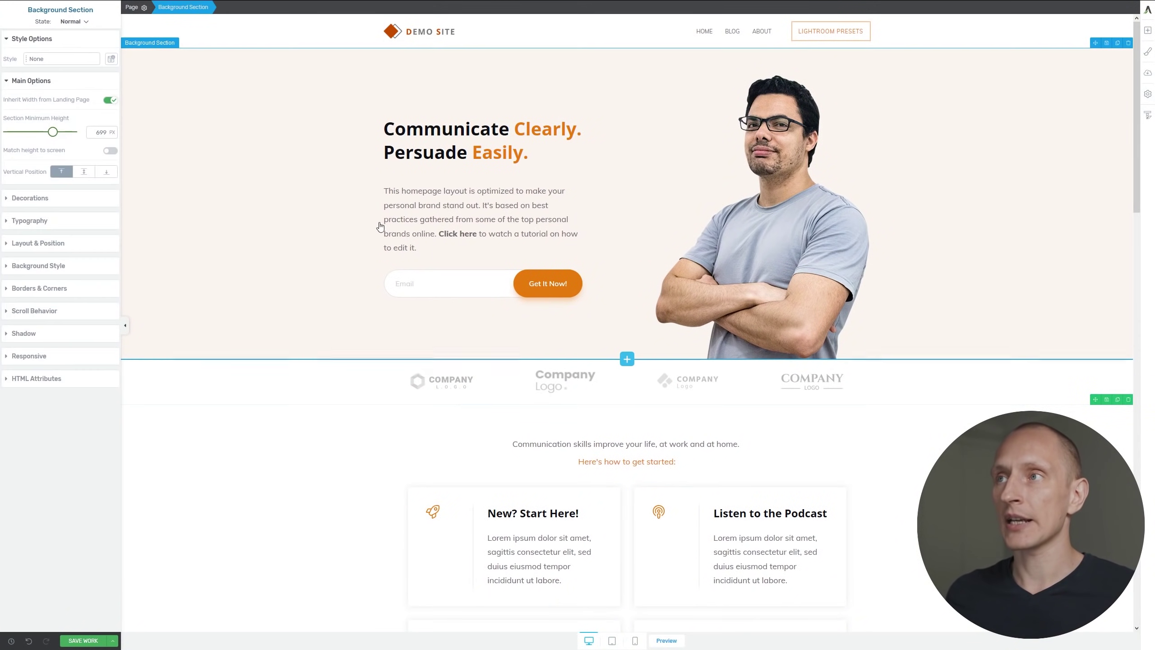
- Examine the hero section's image, heading and paragraph and the text in the feature boxes as separately editable elements
{"action": "left_click", "coordinate": [782, 134]}
{"action": "left_click", "coordinate": [423, 152]}
{"action": "left_click", "coordinate": [439, 206]}
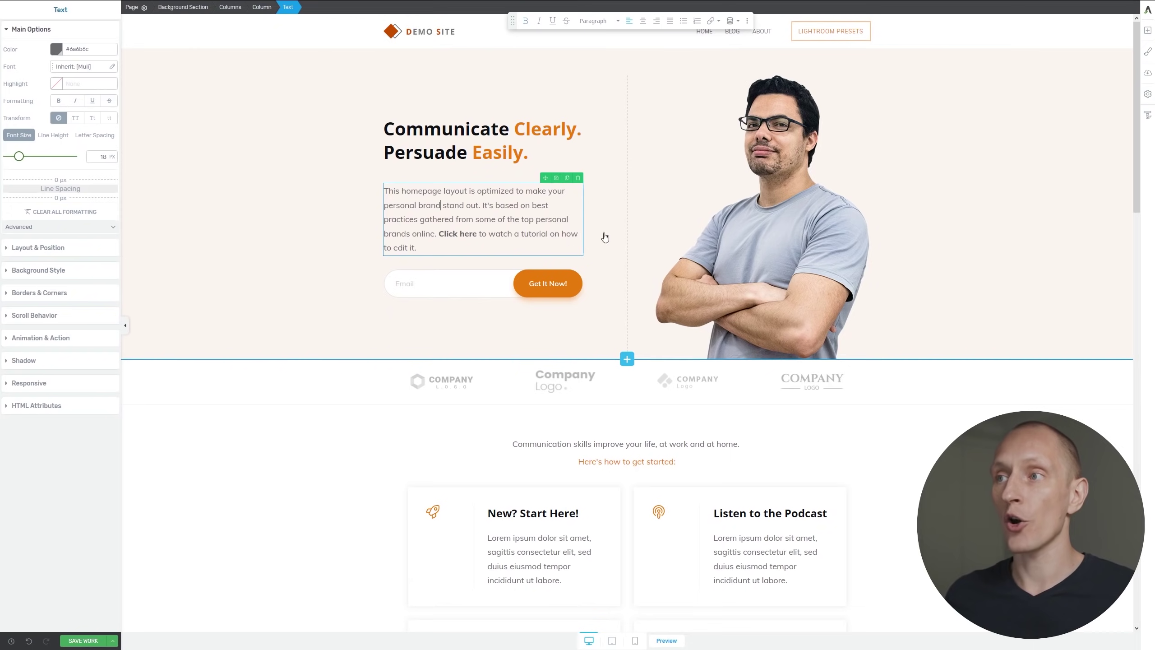
{"action": "left_click", "coordinate": [730, 191]}
{"action": "scroll", "coordinate": [506, 258], "scroll_direction": "down", "scroll_amount": 7}
{"action": "left_click", "coordinate": [506, 257]}
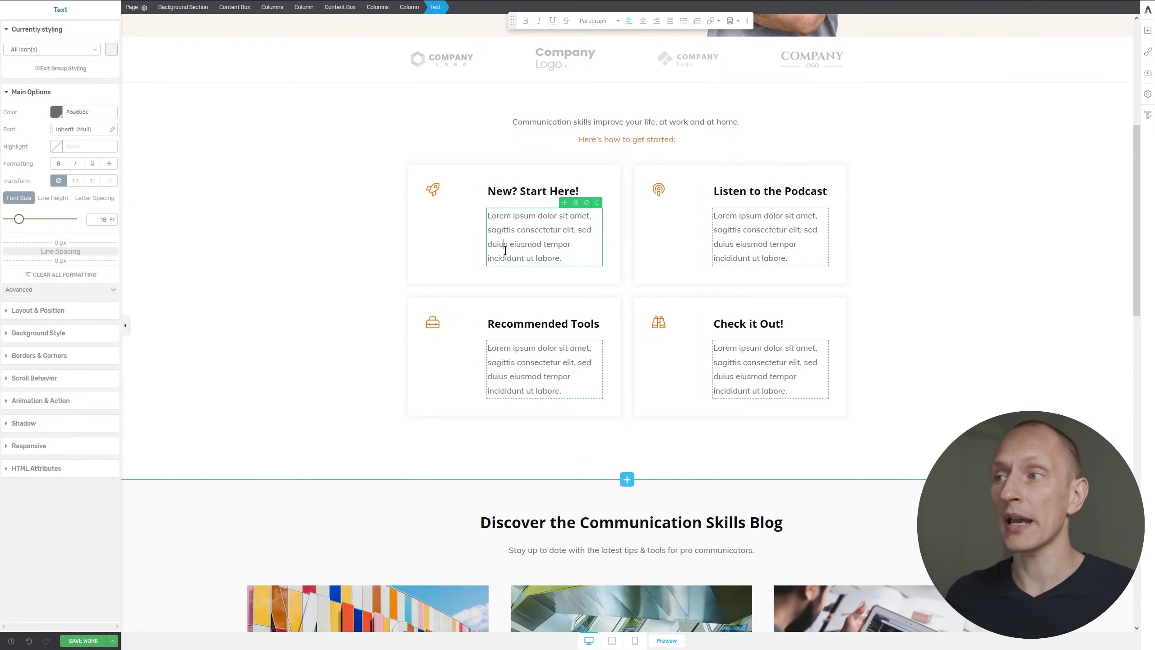
{"action": "scroll", "coordinate": [505, 249], "scroll_direction": "up", "scroll_amount": 7}
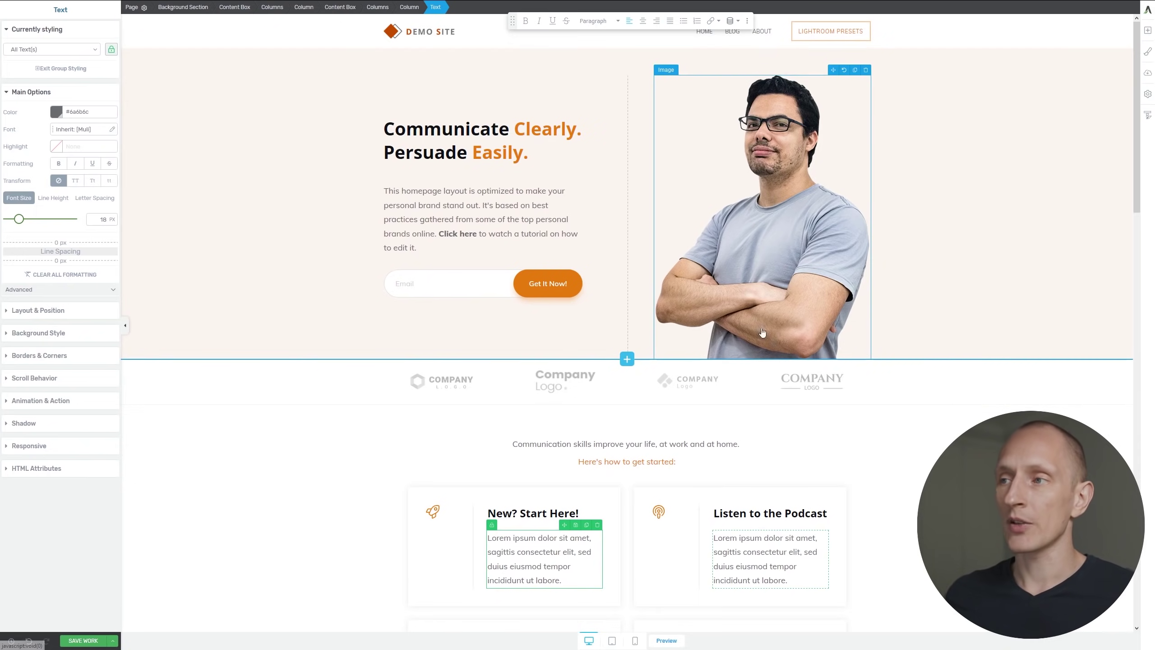
{"action": "scroll", "coordinate": [608, 437], "scroll_direction": "down", "scroll_amount": 1}
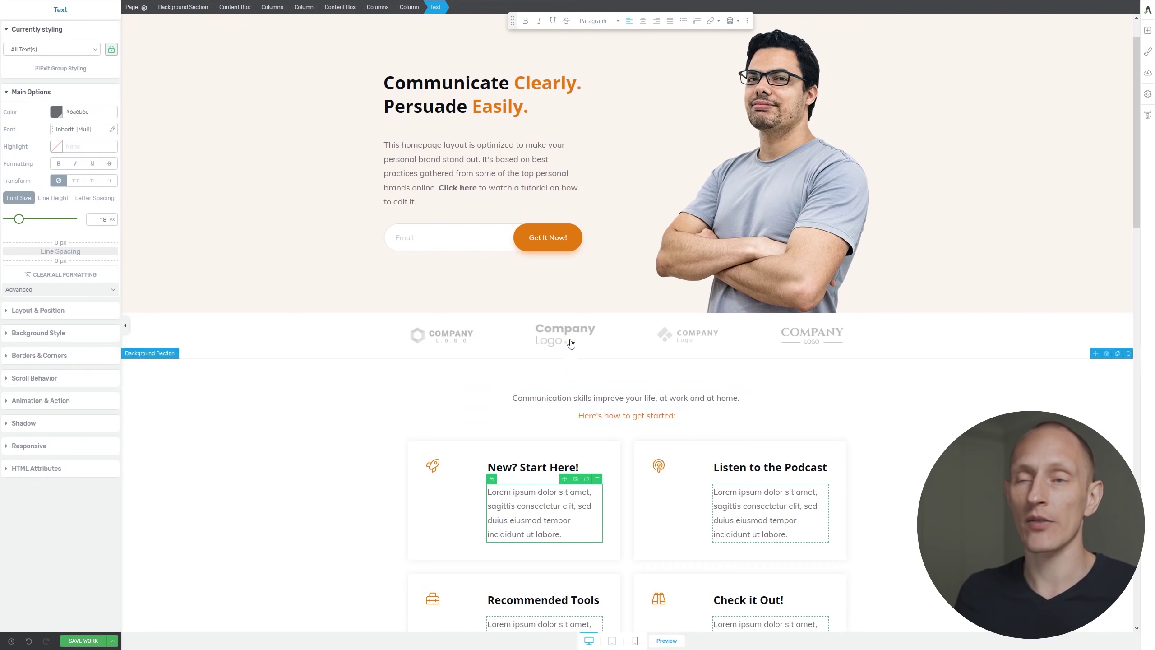
- Select the hero image and look through the homepage sections from the hero down to the subscriber form and footer
{"action": "left_click", "coordinate": [772, 203]}
{"action": "scroll", "coordinate": [821, 388], "scroll_direction": "up", "scroll_amount": 2}
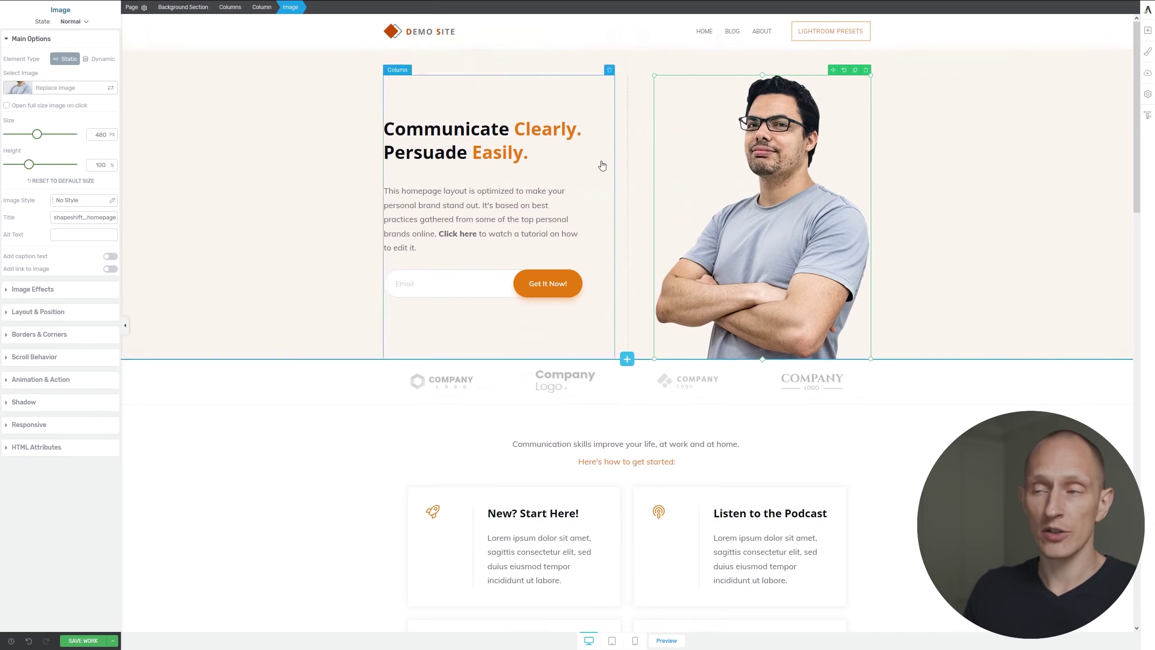
{"action": "scroll", "coordinate": [601, 165], "scroll_direction": "down", "scroll_amount": 20}
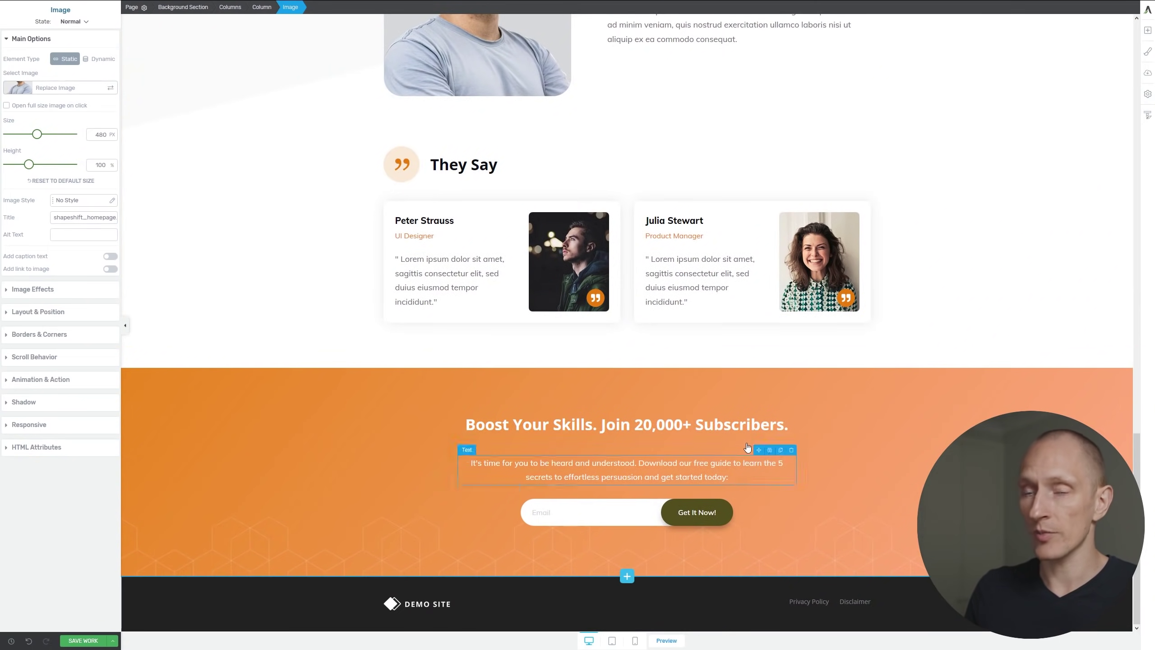
{"action": "scroll", "coordinate": [842, 434], "scroll_direction": "up", "scroll_amount": 10}
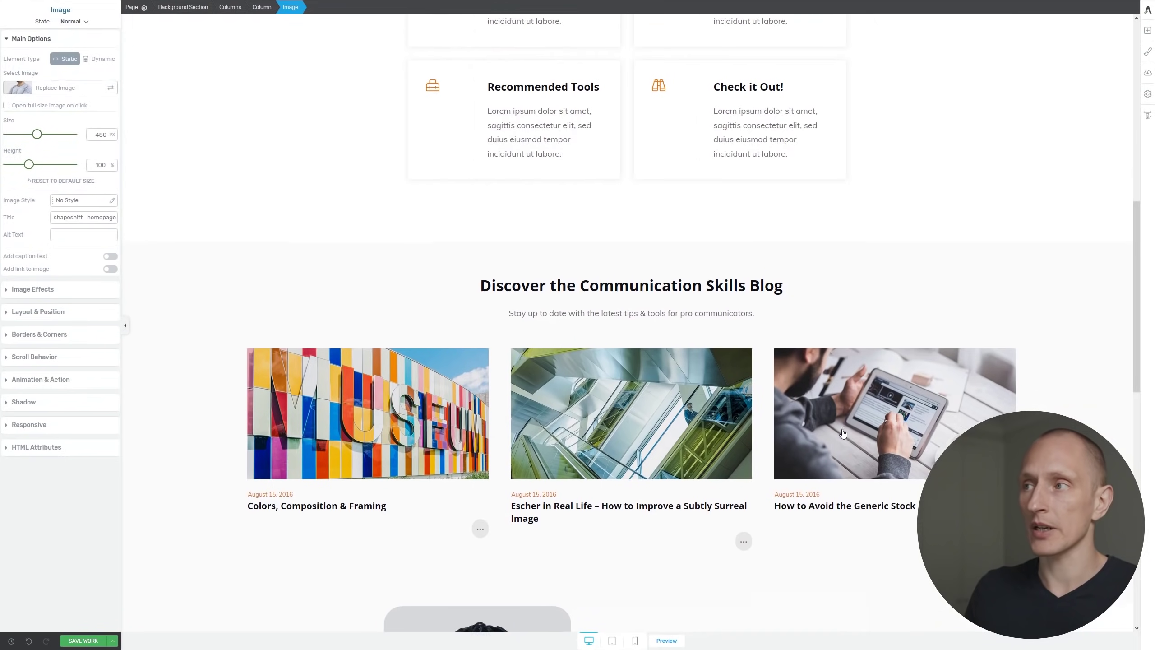
{"action": "scroll", "coordinate": [843, 433], "scroll_direction": "up", "scroll_amount": 6}
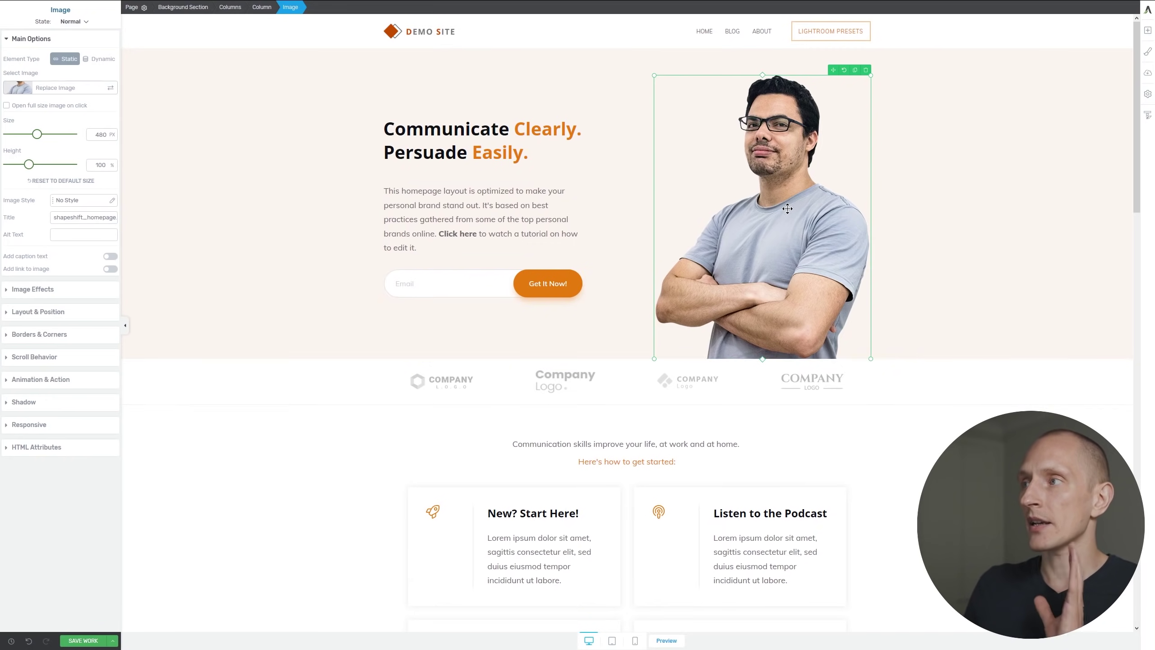
{"action": "scroll", "coordinate": [944, 265], "scroll_direction": "down", "scroll_amount": 5}
{"action": "scroll", "coordinate": [945, 272], "scroll_direction": "down", "scroll_amount": 10}
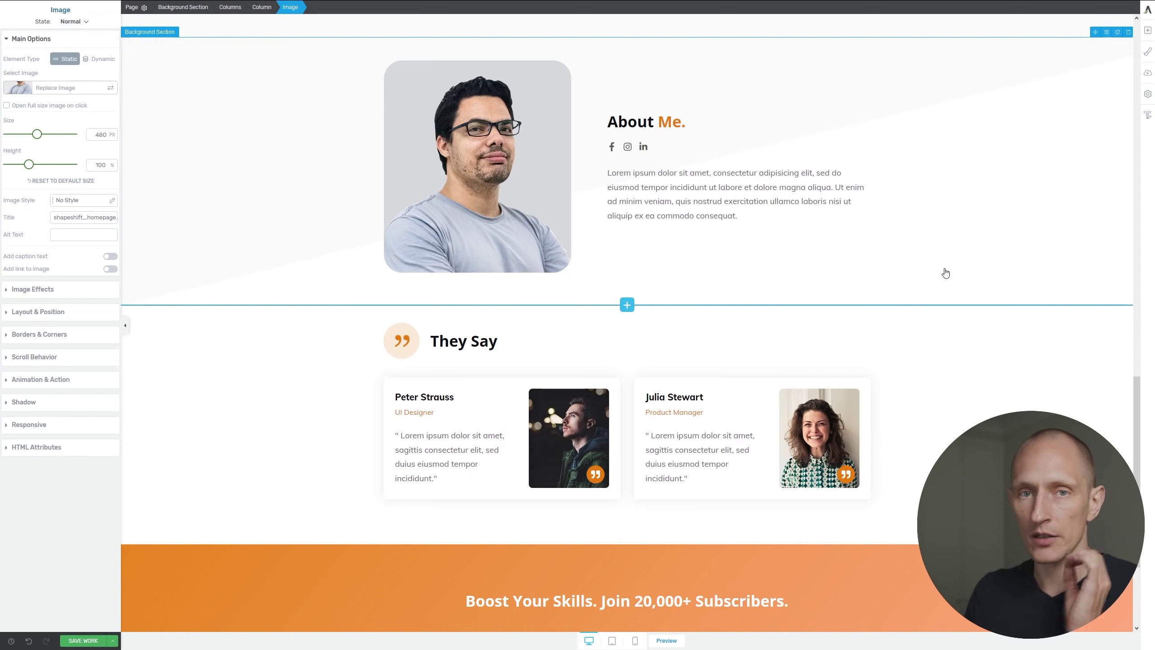
{"action": "scroll", "coordinate": [945, 273], "scroll_direction": "up", "scroll_amount": 15}
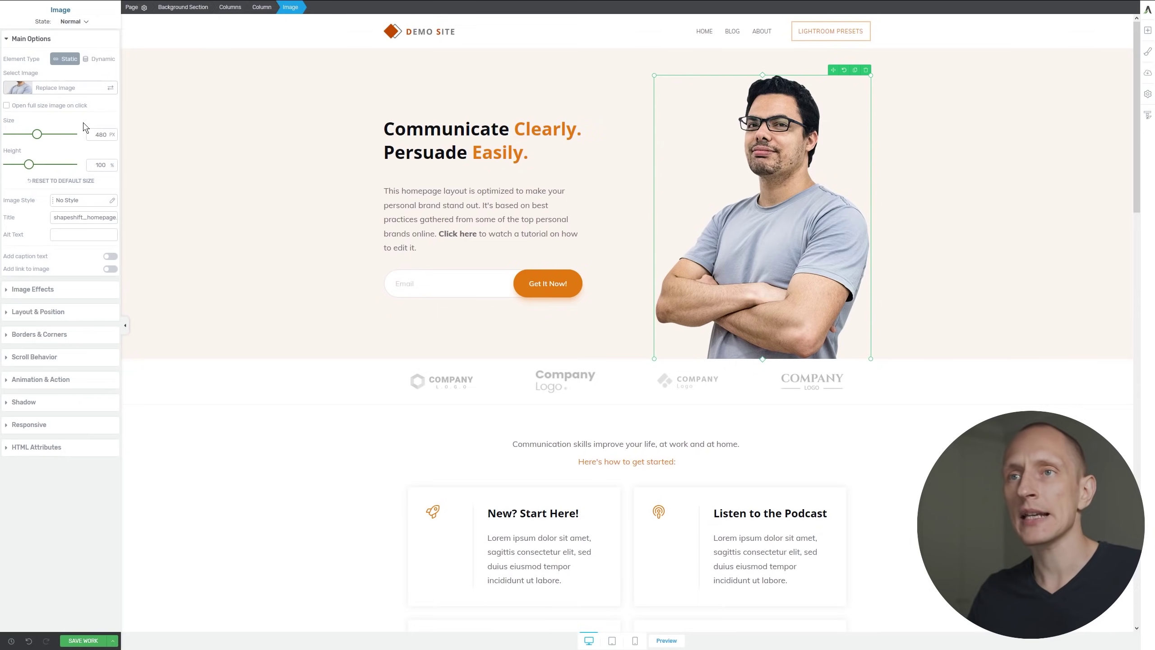
- Replace the hero image with the media library photo of the blonde girl holding a camera
{"action": "left_click", "coordinate": [68, 91]}
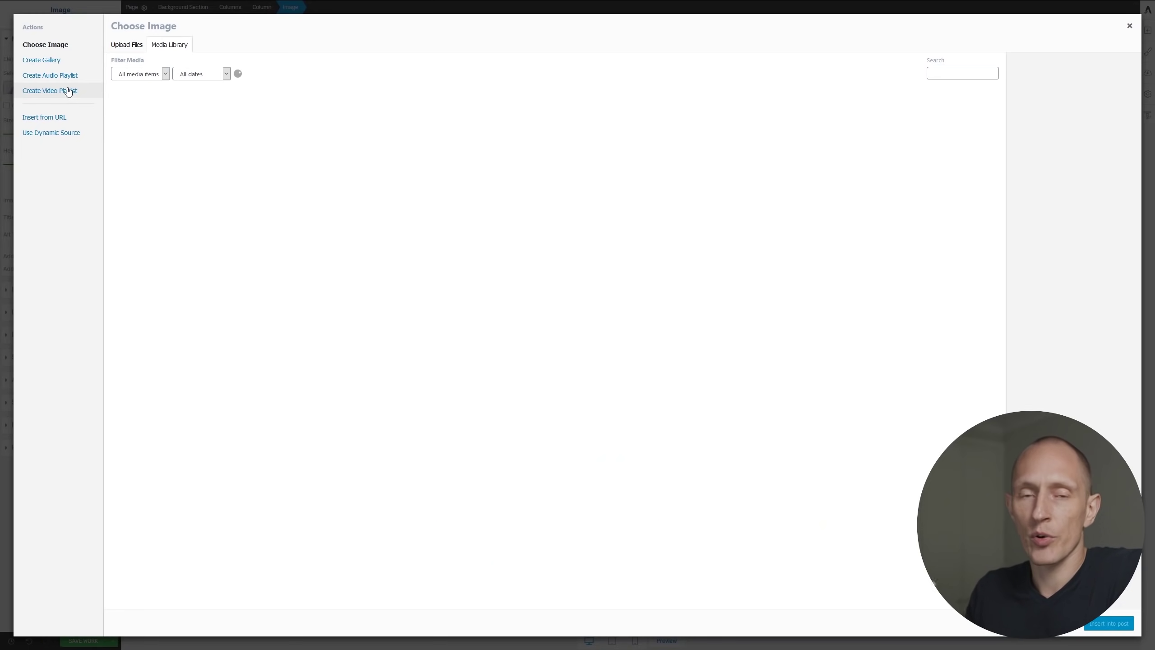
{"action": "left_click", "coordinate": [226, 124]}
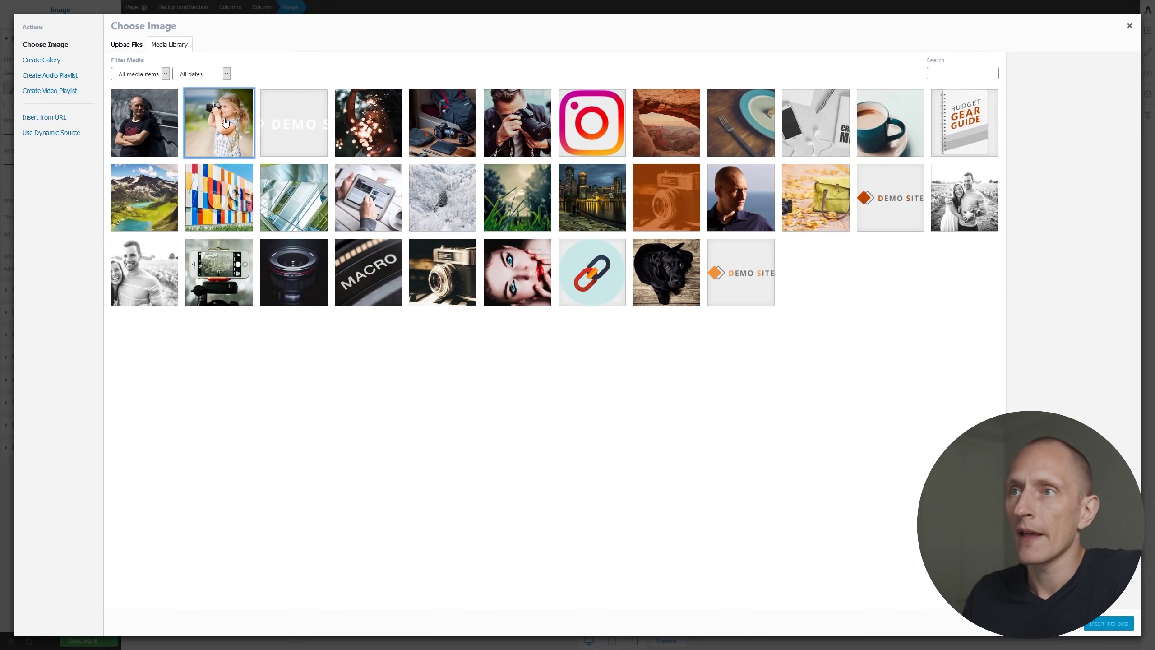
{"action": "left_click", "coordinate": [1099, 627]}
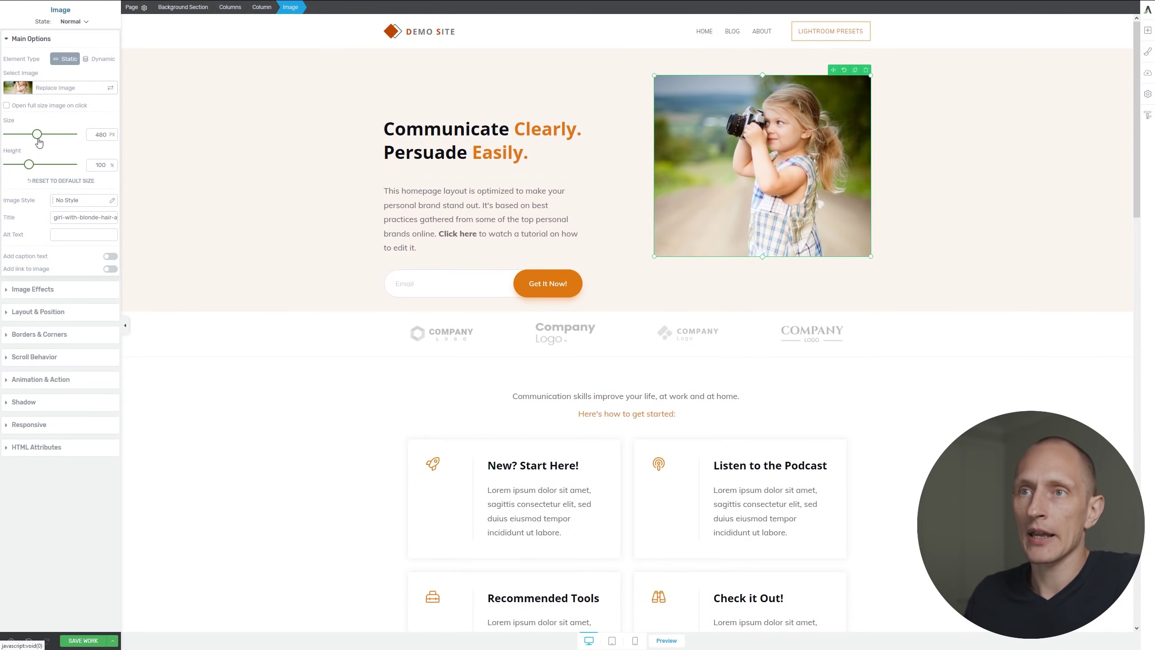
- Enlarge the hero photo to 534 px and round its corners by 20 px
{"action": "left_click_drag", "start_coordinate": [36, 134], "coordinate": [41, 135]}
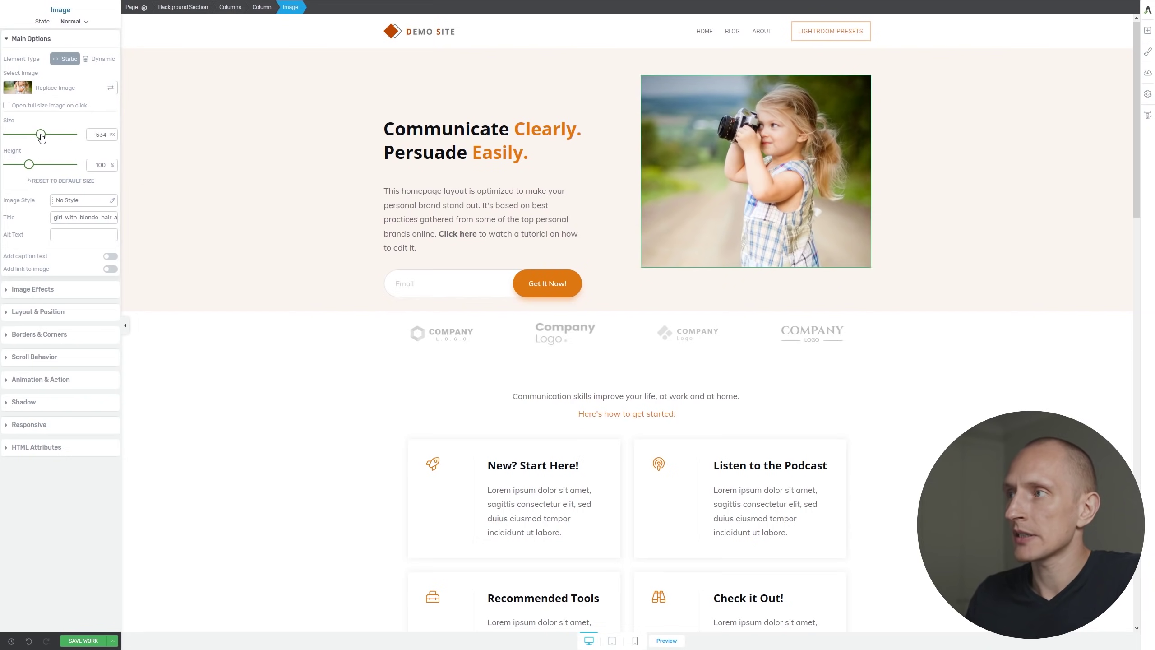
{"action": "left_click", "coordinate": [54, 340]}
{"action": "left_click_drag", "start_coordinate": [113, 180], "coordinate": [110, 173]}
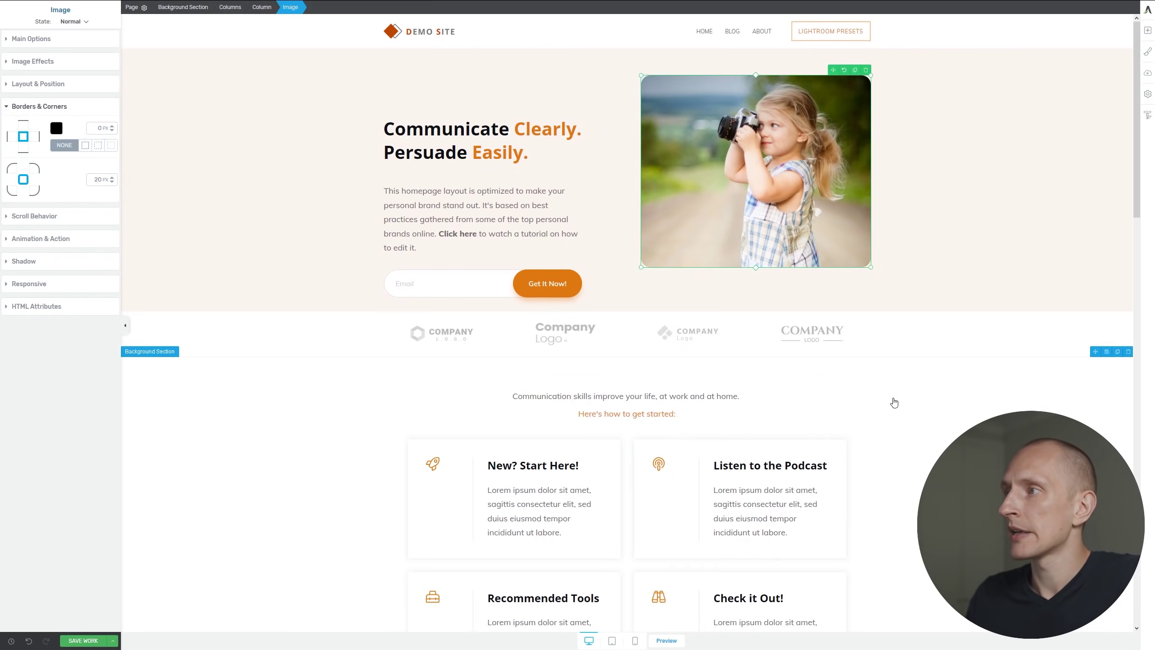
{"action": "left_click", "coordinate": [892, 402]}
- Change the hero heading to "Learn how to create kick-ass pictures - using cheap camera gear!"
{"action": "left_click", "coordinate": [423, 118]}
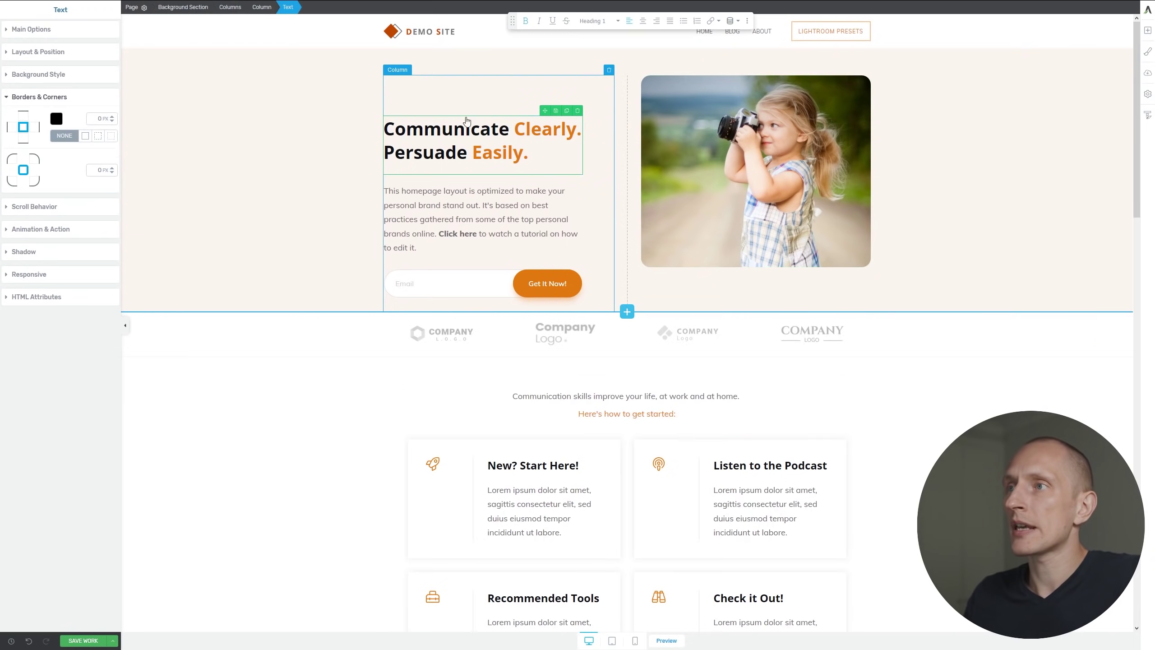
{"action": "triple_click", "coordinate": [458, 124]}
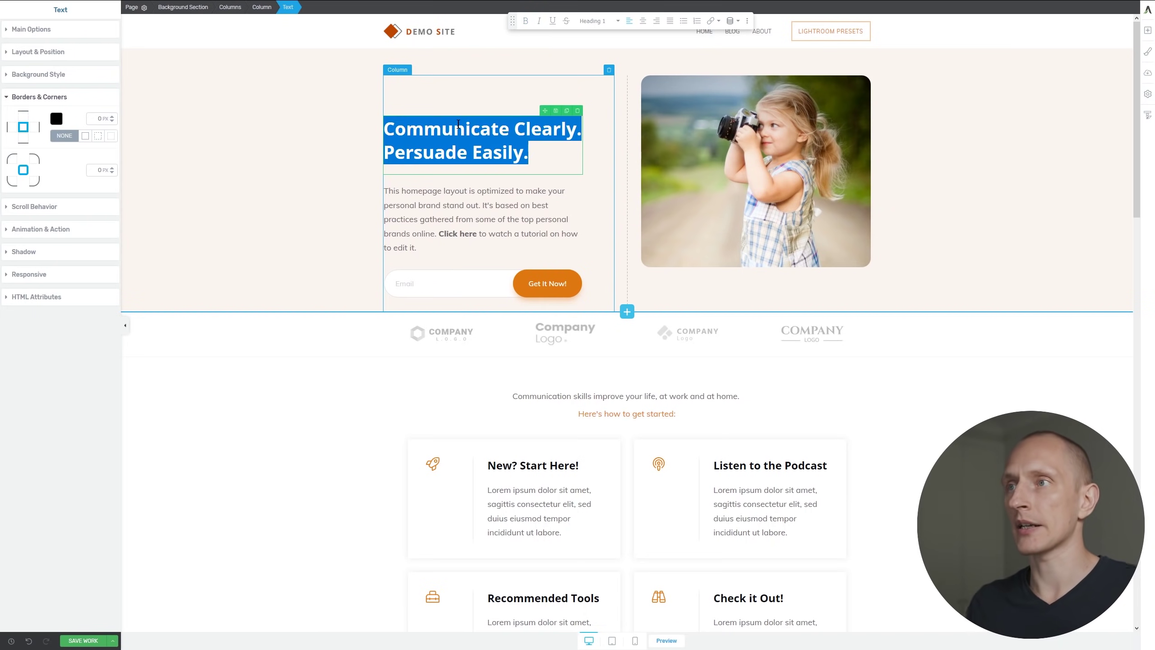
{"action": "type", "text": "Learn how"}
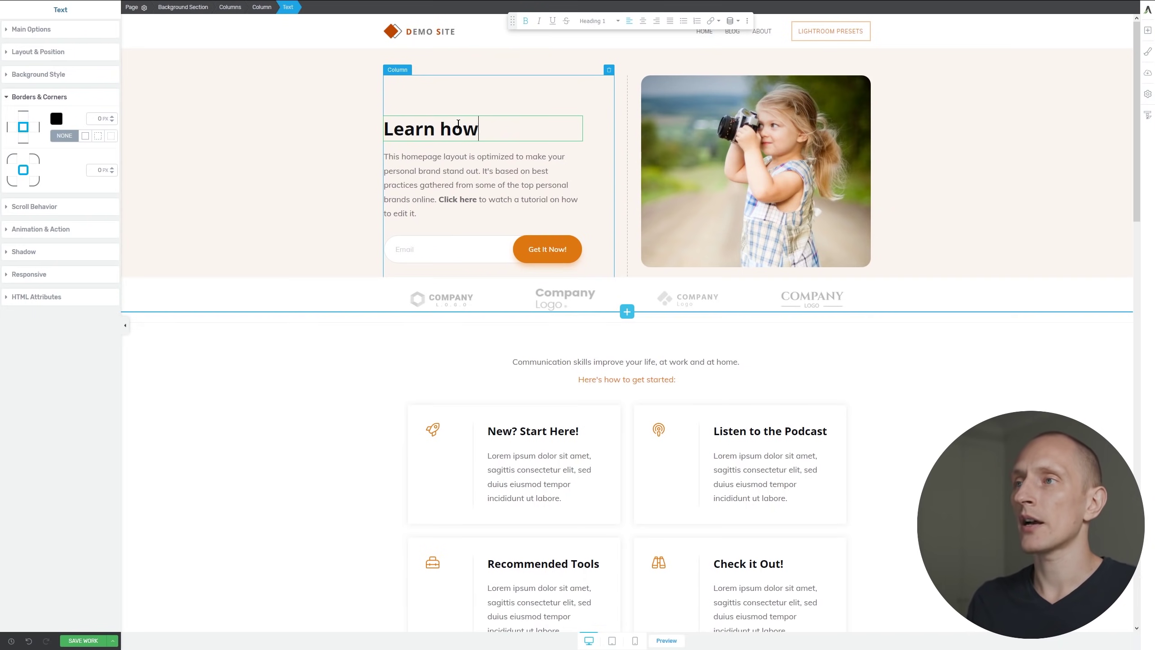
{"action": "type", "text": " to create kick-a"}
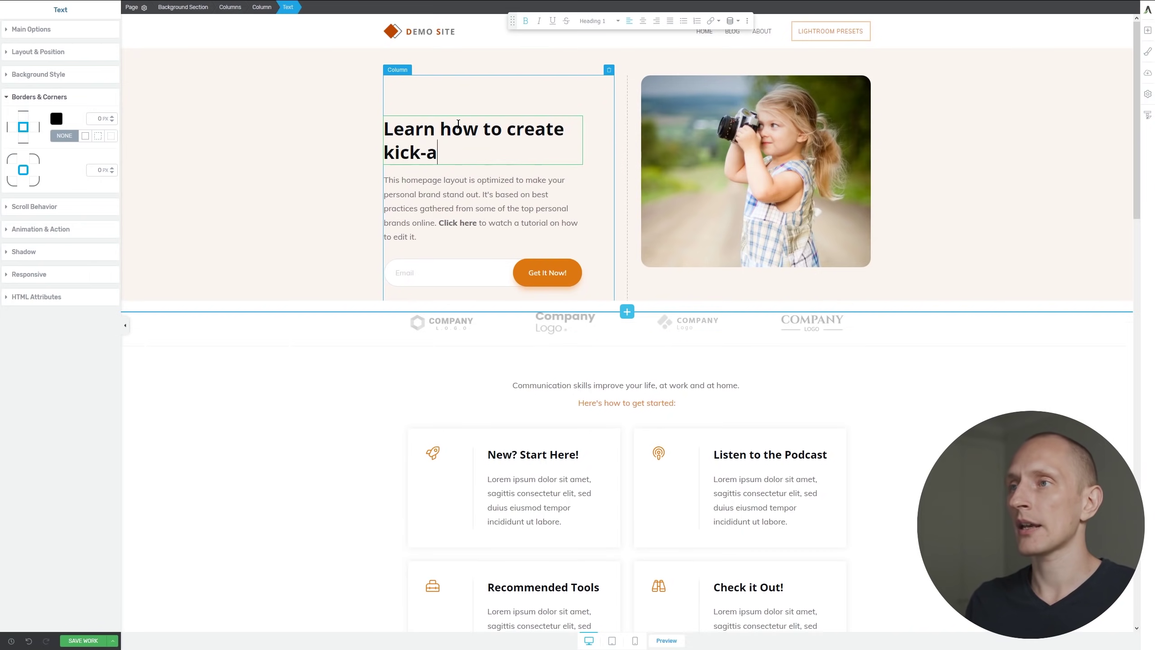
{"action": "type", "text": "ss picture"}
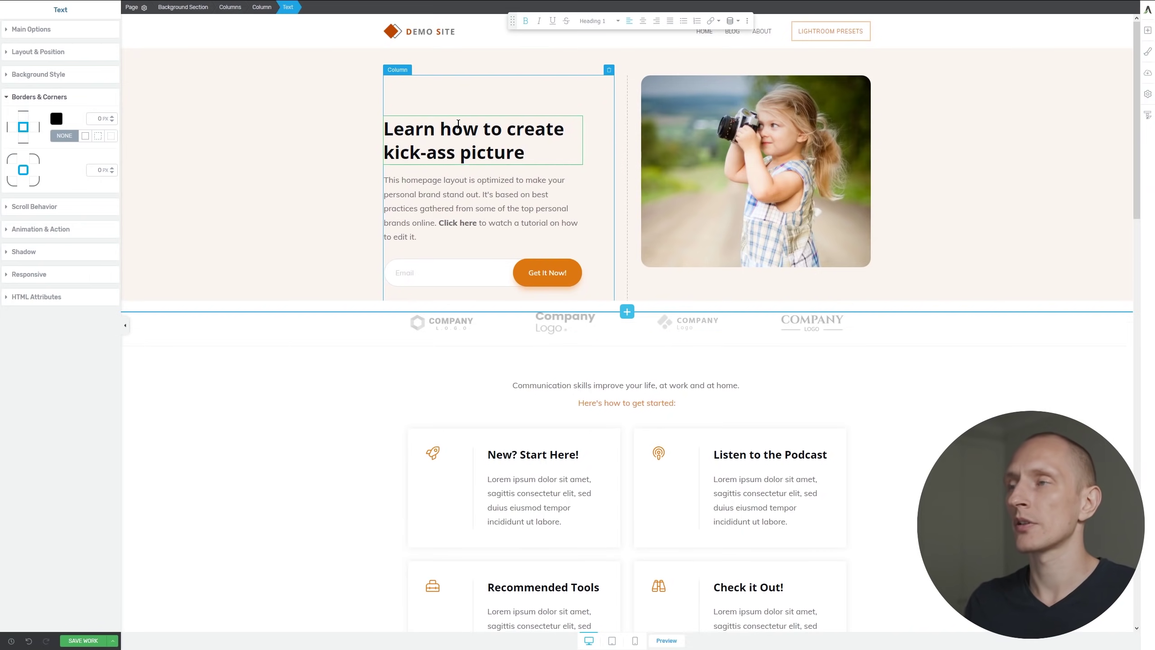
{"action": "type", "text": "s - using che"}
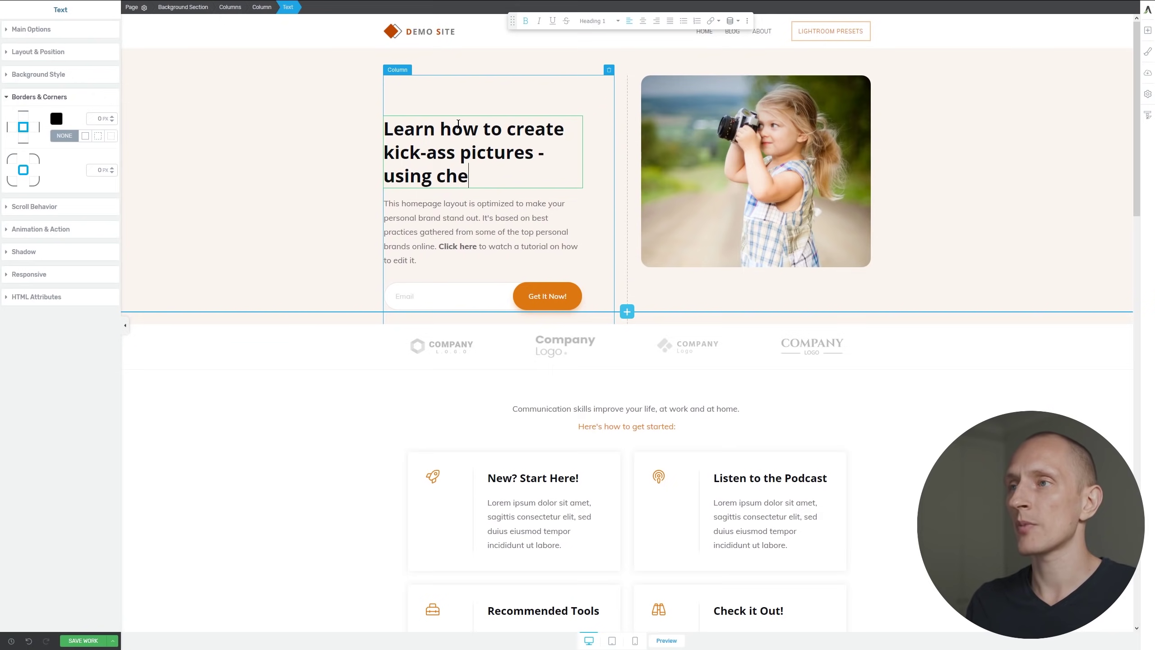
{"action": "type", "text": "ap camera g"}
{"action": "key", "text": "BackSpace"}
{"action": "type", "text": "camera gear!"}
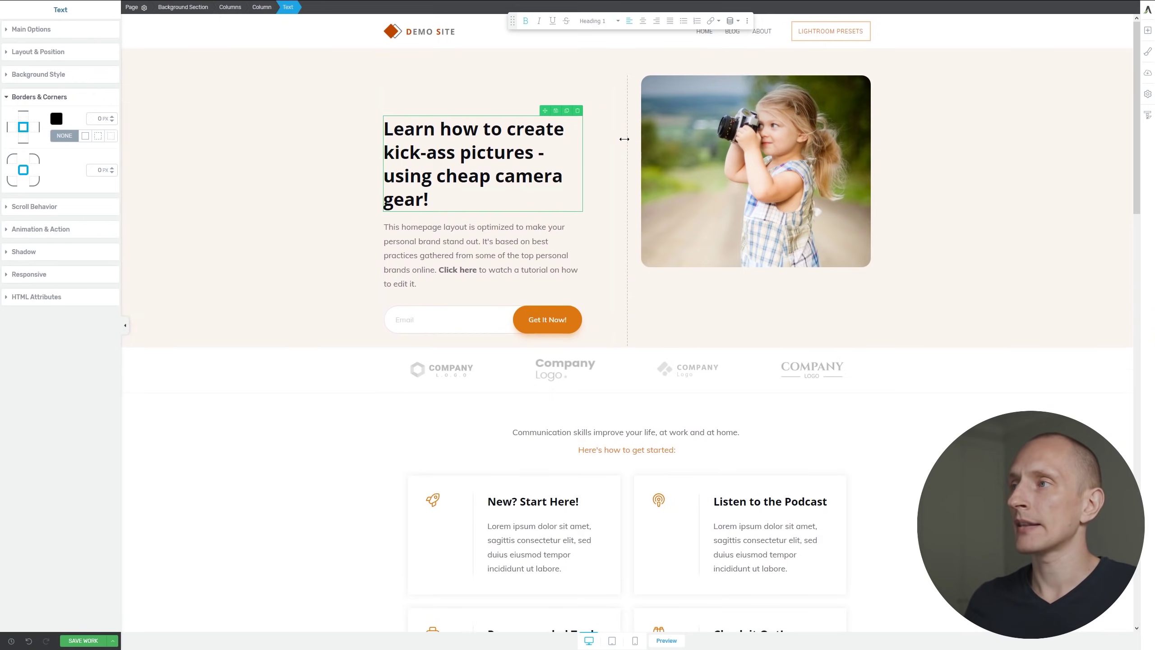
- Widen the hero's text column until the heading fits on three lines, and centre the columns' content vertically
{"action": "left_click_drag", "start_coordinate": [625, 139], "coordinate": [641, 138]}
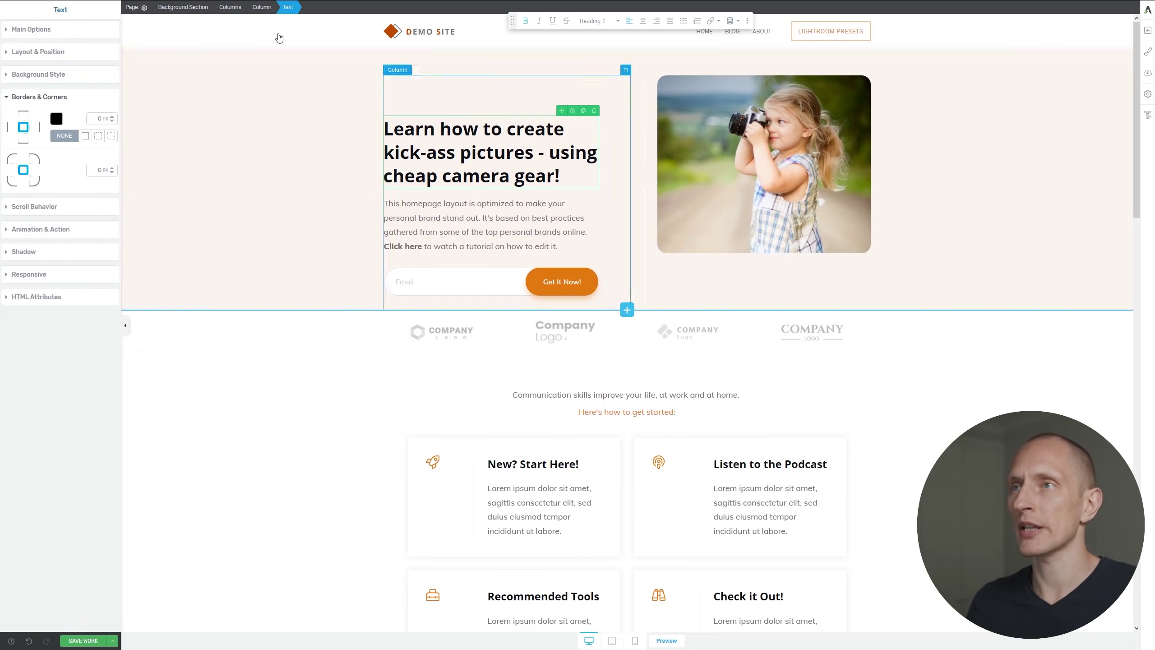
{"action": "left_click", "coordinate": [237, 7]}
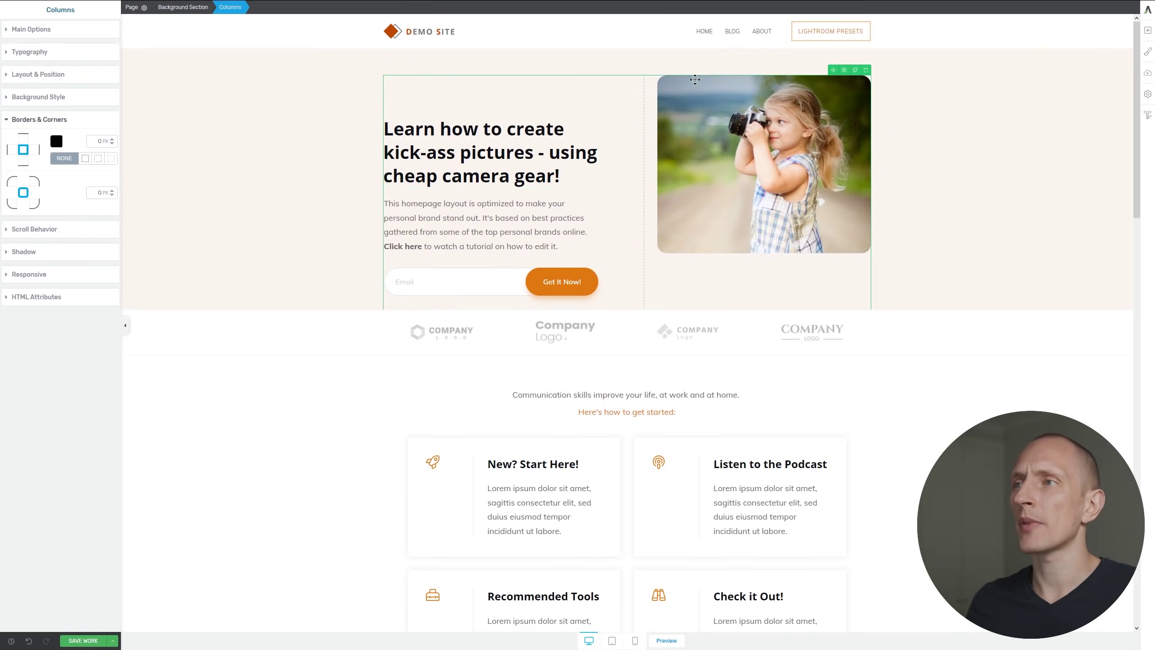
{"action": "left_click", "coordinate": [44, 30]}
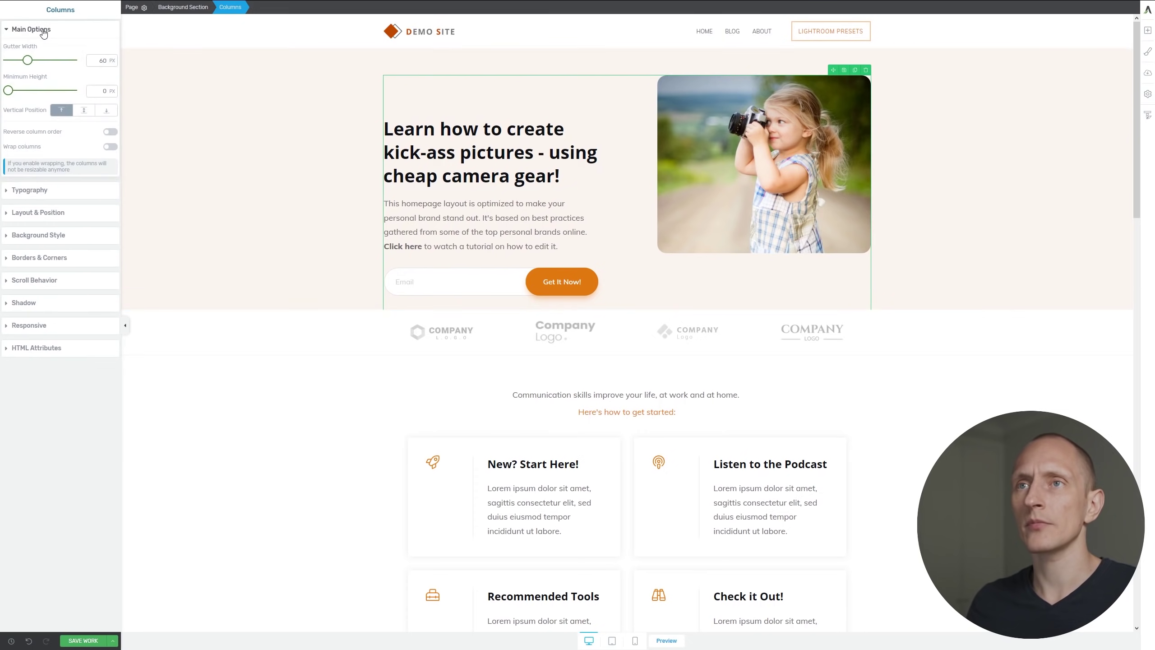
{"action": "left_click", "coordinate": [84, 110]}
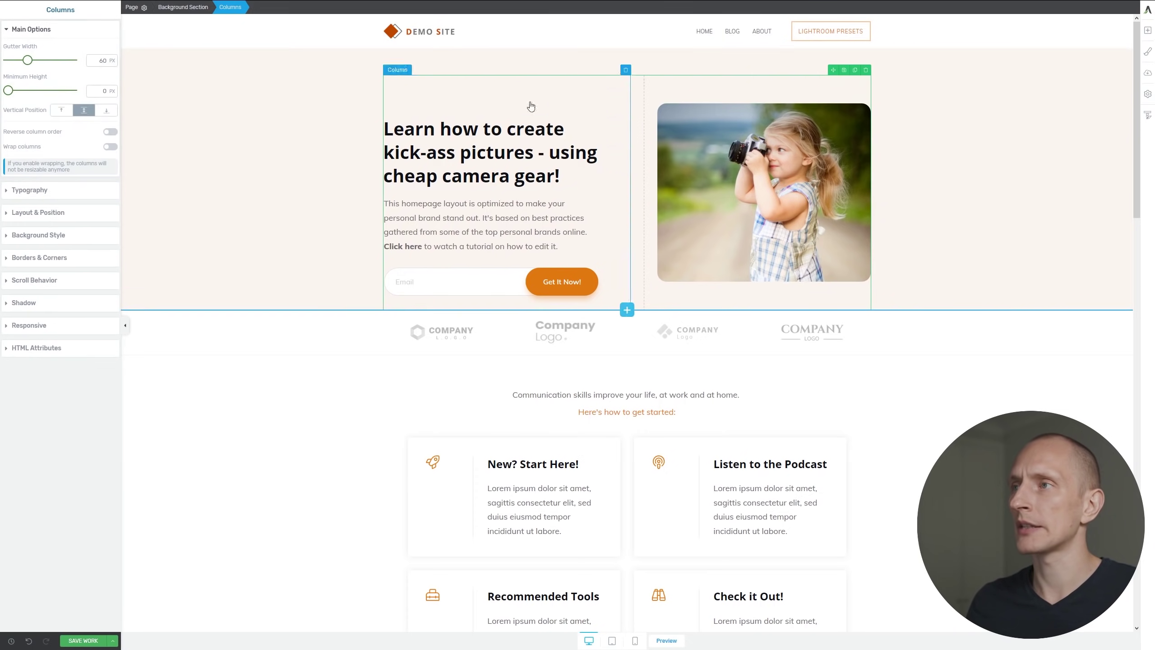
- Set the hero text column's top padding to 21 px and the surrounding background section's bottom padding to 36 px
{"action": "left_click", "coordinate": [520, 128]}
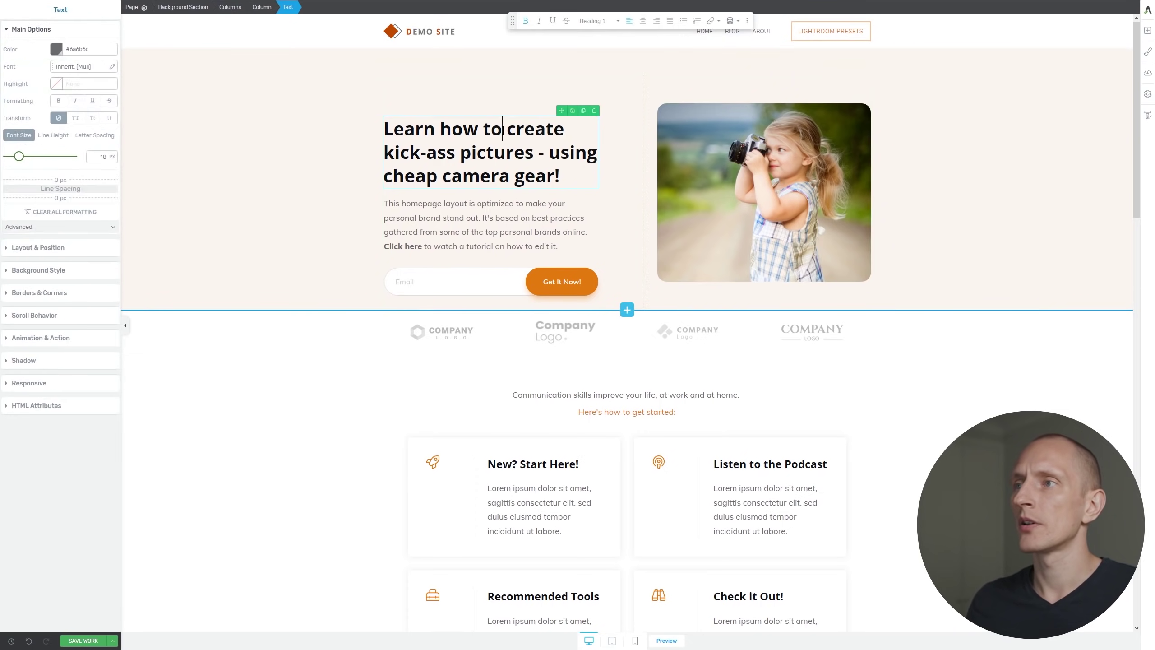
{"action": "left_click", "coordinate": [55, 253]}
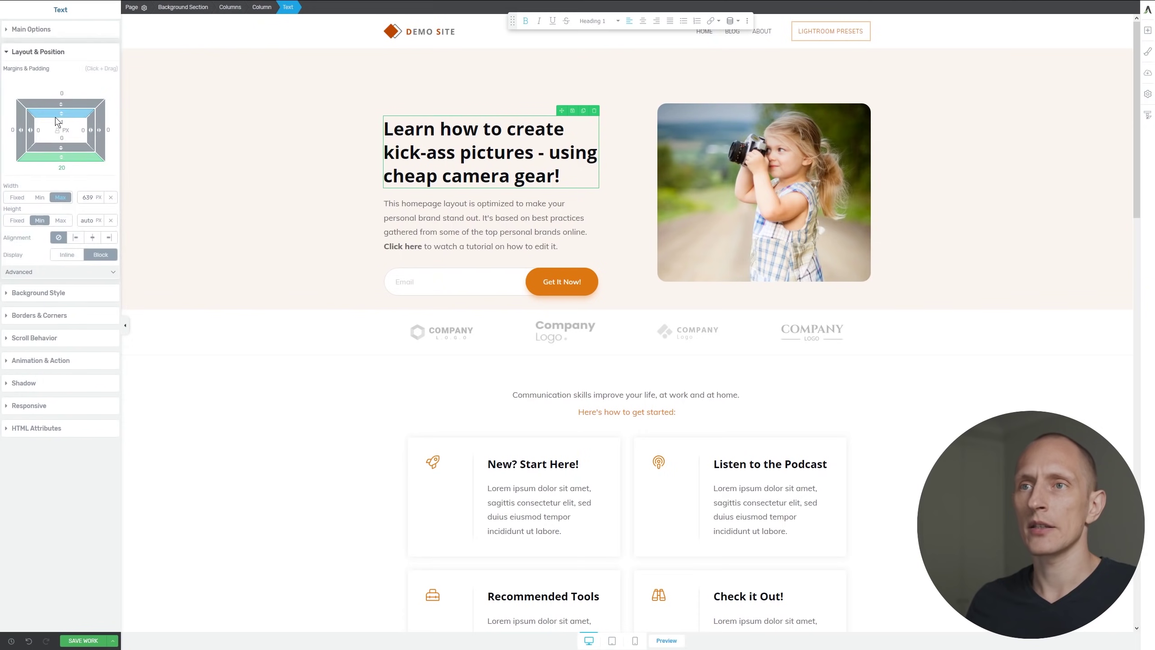
{"action": "left_click", "coordinate": [456, 107]}
{"action": "left_click_drag", "start_coordinate": [61, 144], "coordinate": [56, 87]}
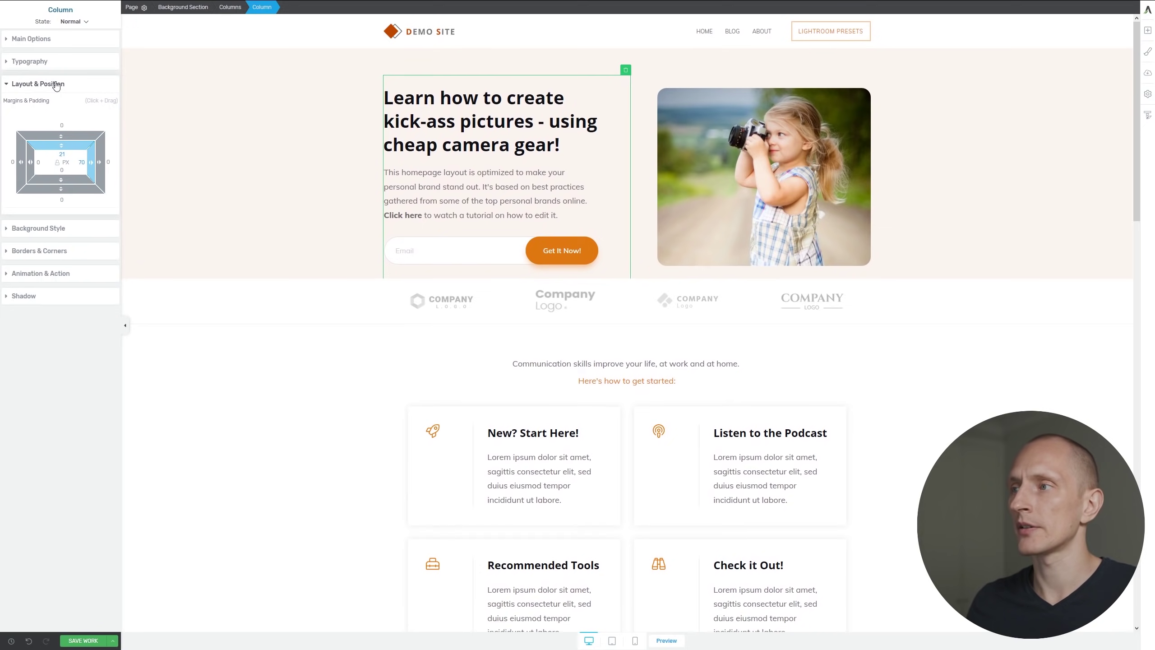
{"action": "left_click", "coordinate": [287, 177]}
{"action": "left_click_drag", "start_coordinate": [62, 237], "coordinate": [55, 210]}
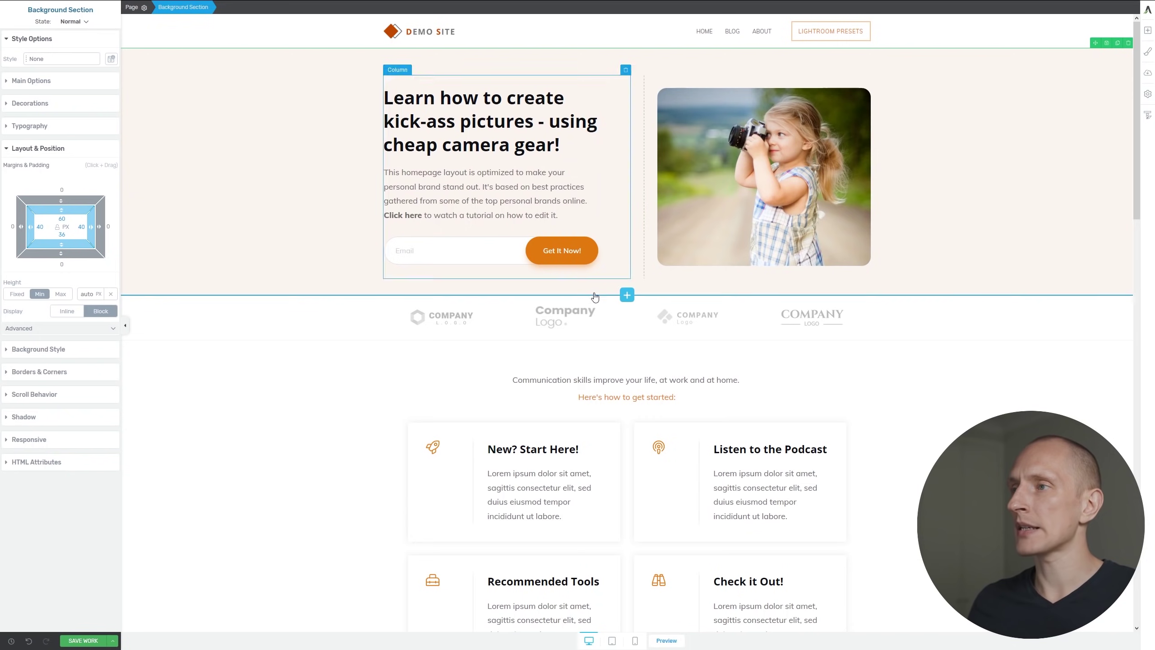
- Connect the hero's lead generation form to Mailchimp with the BloggerSauce Newsletters mailing list, no group and single optin
{"action": "left_click", "coordinate": [449, 253]}
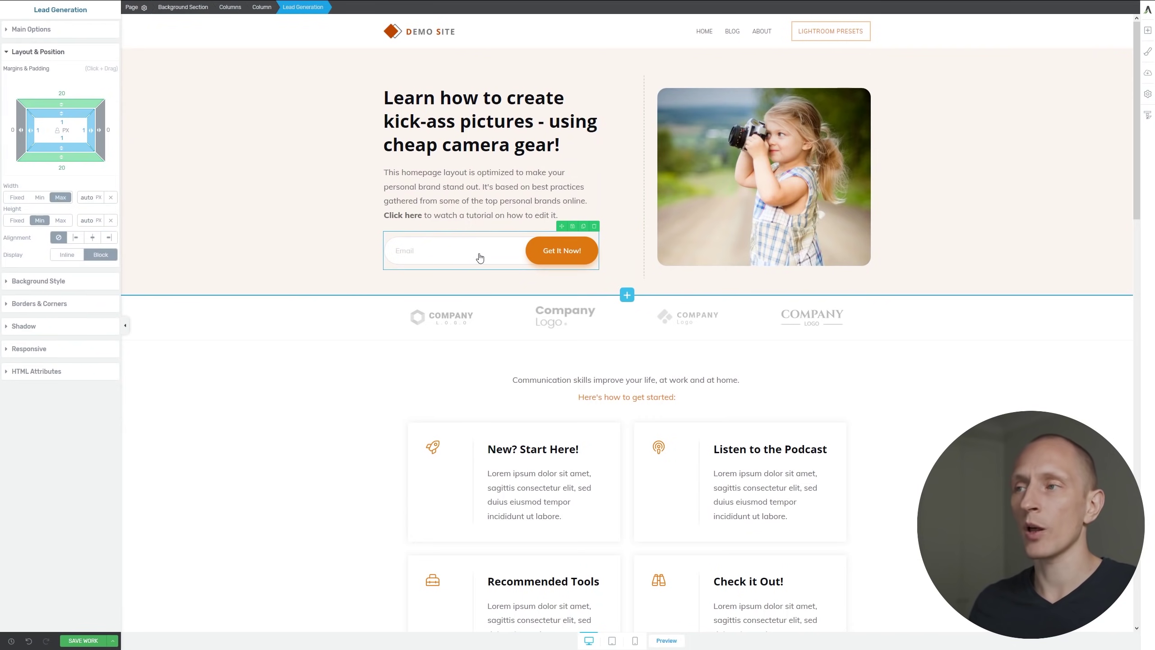
{"action": "left_click", "coordinate": [33, 30]}
{"action": "left_click", "coordinate": [69, 85]}
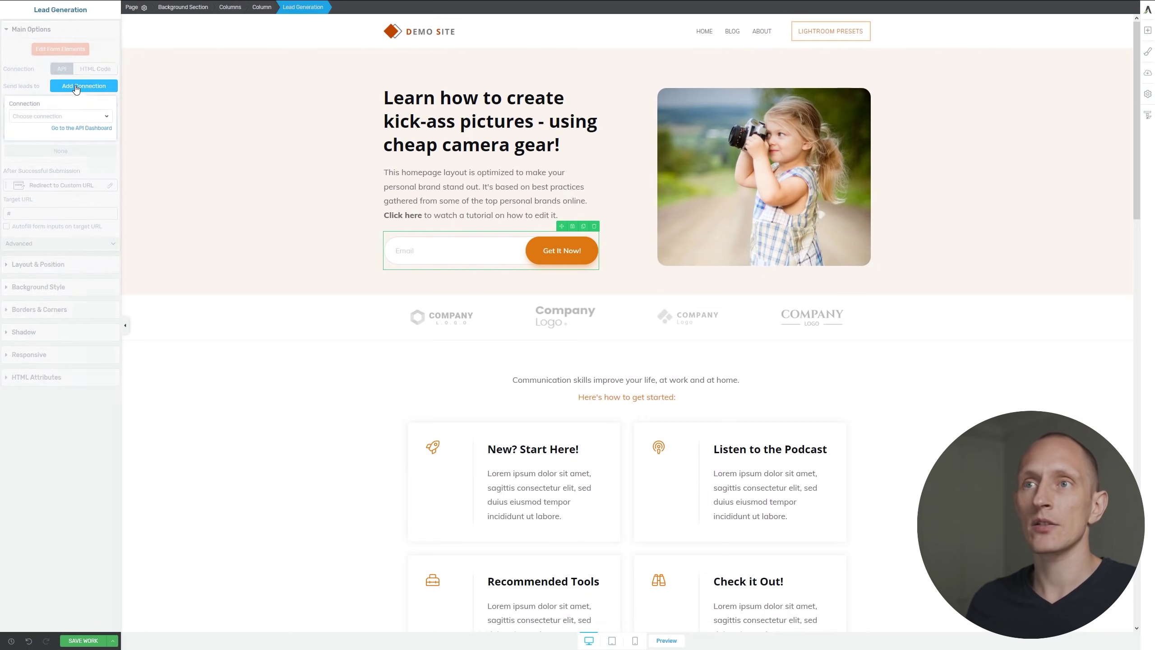
{"action": "left_click", "coordinate": [67, 116]}
{"action": "left_click", "coordinate": [48, 152]}
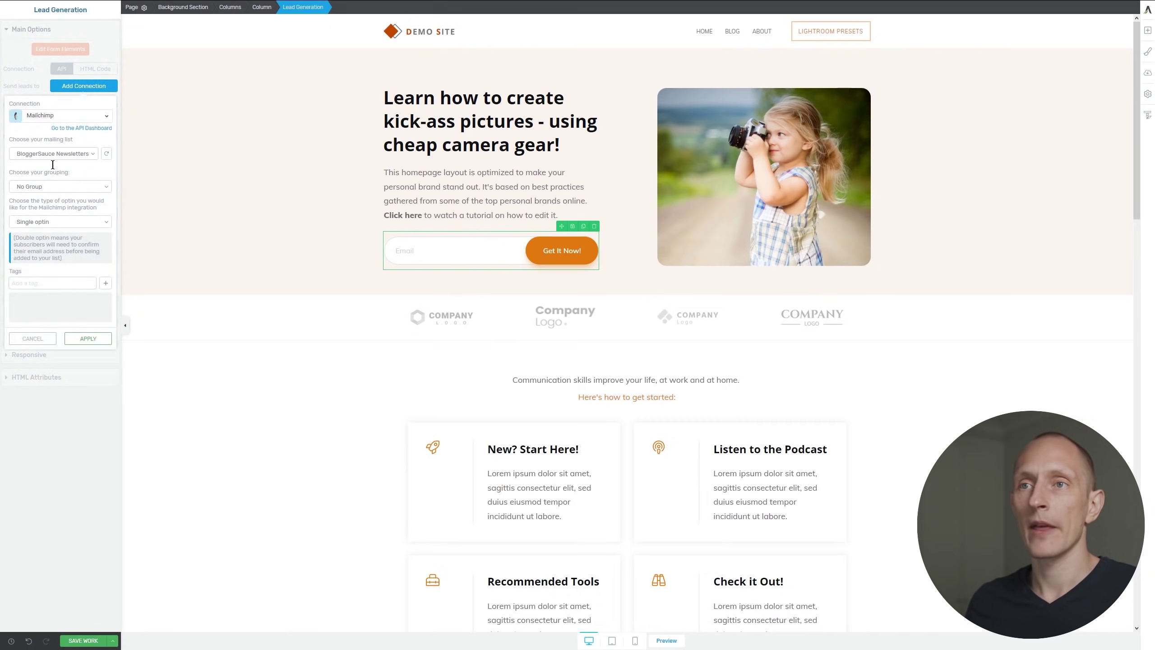
{"action": "left_click", "coordinate": [88, 338]}
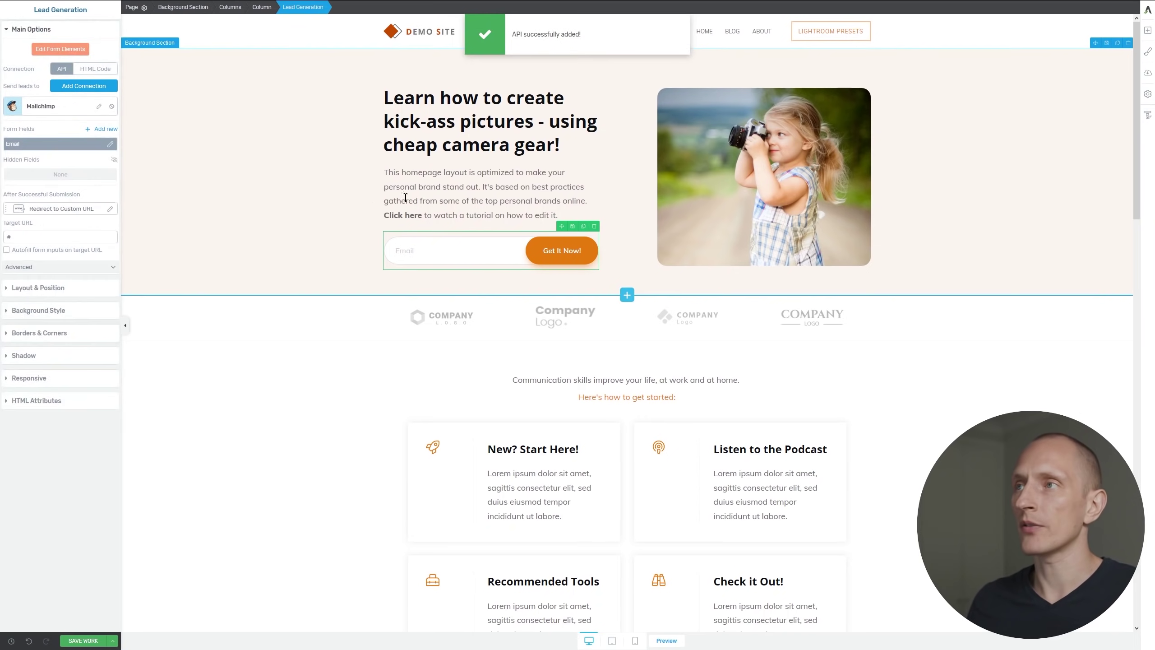
{"action": "scroll", "coordinate": [515, 286], "scroll_direction": "down", "scroll_amount": 15}
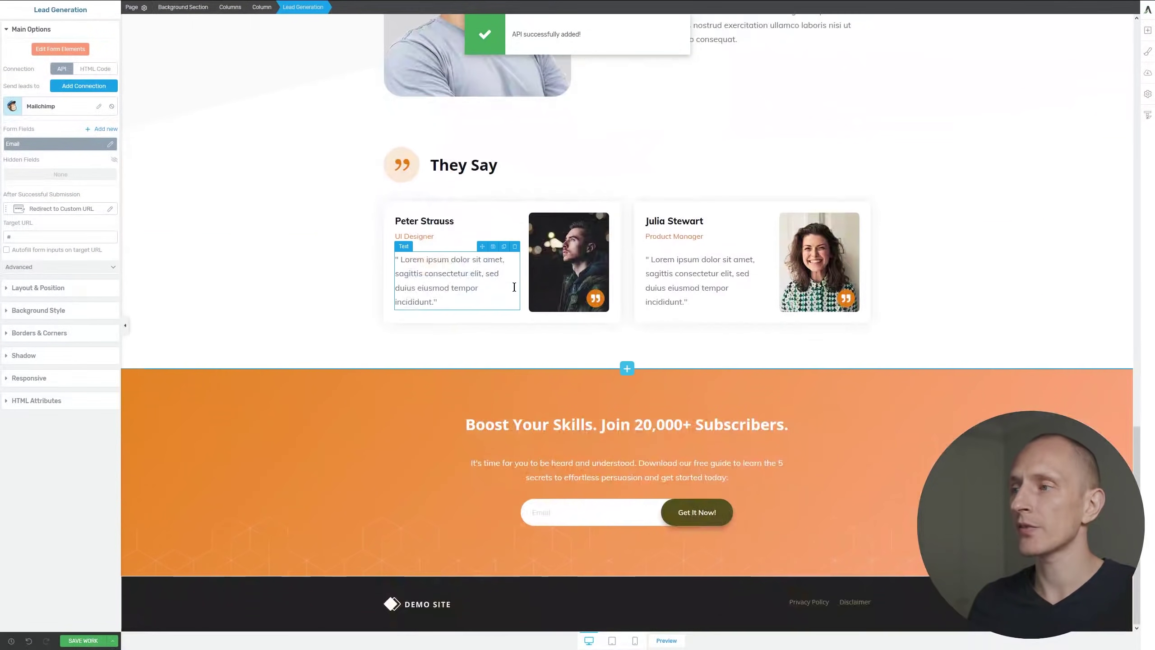
- Replace the background image of the About Me section's portrait box with DSC02096-c1b from the media library at full size
{"action": "left_click", "coordinate": [620, 511]}
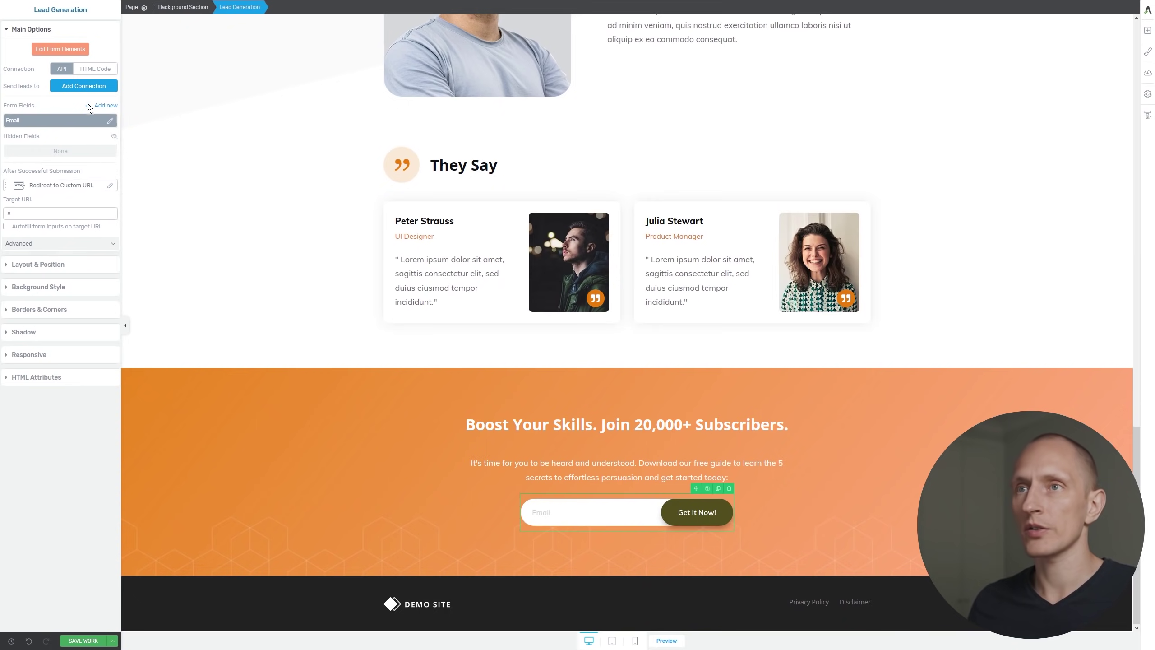
{"action": "left_click", "coordinate": [304, 255]}
{"action": "scroll", "coordinate": [304, 256], "scroll_direction": "up", "scroll_amount": 10}
{"action": "scroll", "coordinate": [304, 256], "scroll_direction": "down", "scroll_amount": 4}
{"action": "scroll", "coordinate": [304, 256], "scroll_direction": "down", "scroll_amount": 6}
{"action": "left_click", "coordinate": [448, 222]}
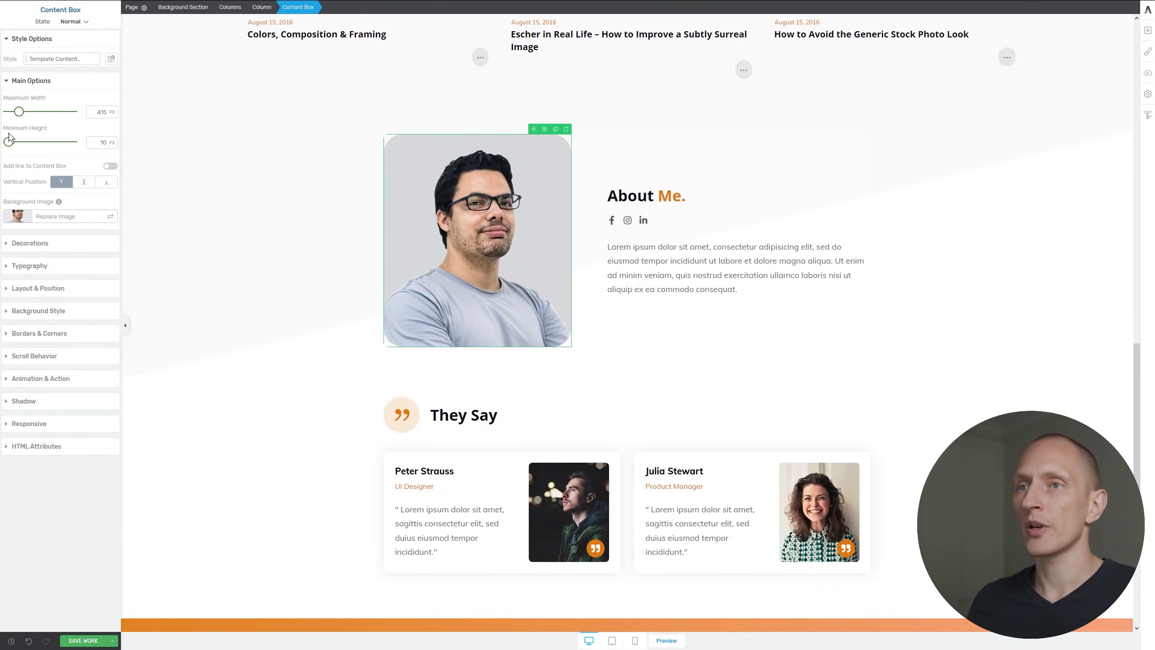
{"action": "left_click", "coordinate": [57, 220]}
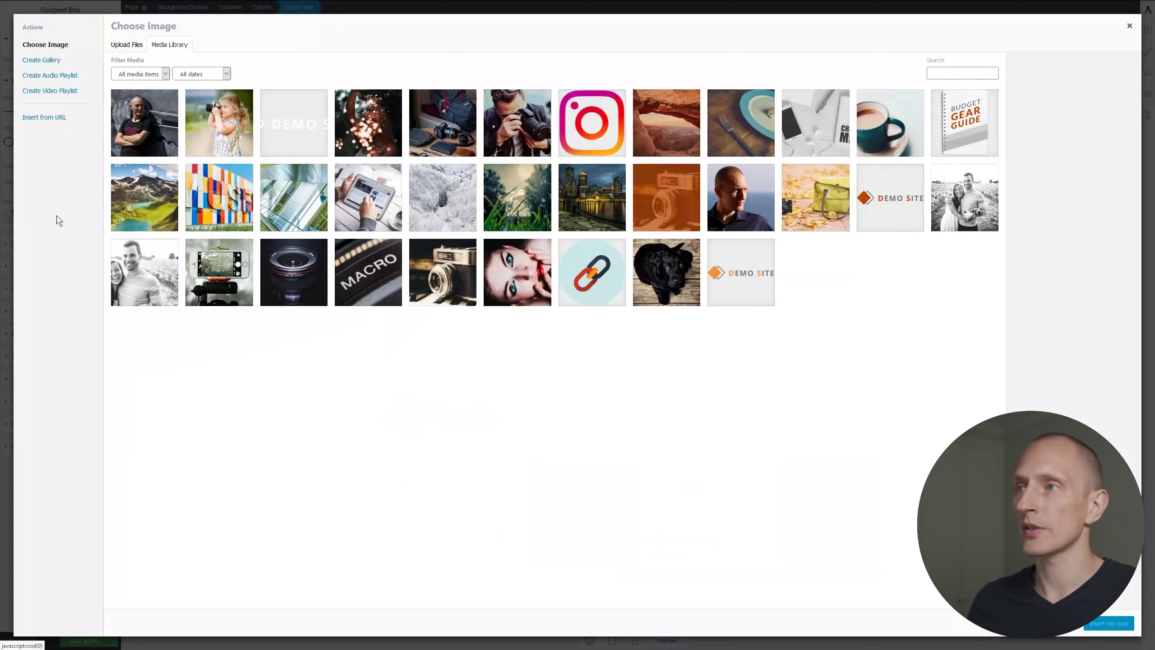
{"action": "left_click", "coordinate": [164, 131]}
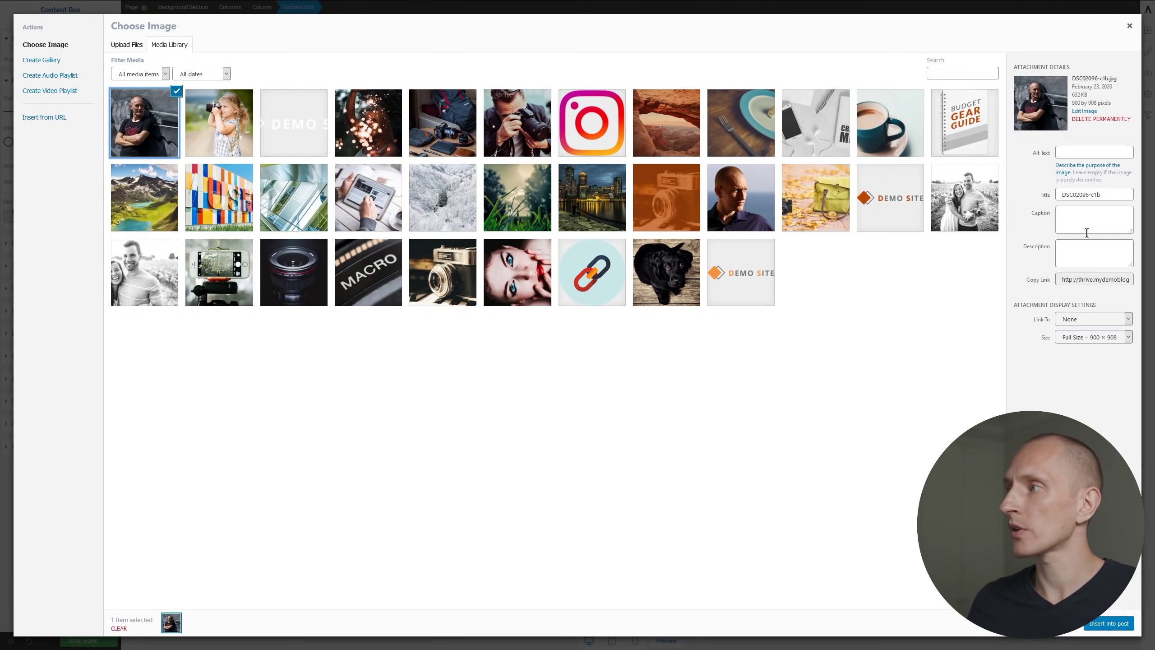
{"action": "left_click", "coordinate": [1108, 623]}
- Insert the Product Features block with the ebook cover, from the Product Highlight type, between the four getting-started boxes and the blog section
{"action": "scroll", "coordinate": [784, 404], "scroll_direction": "up", "scroll_amount": 10}
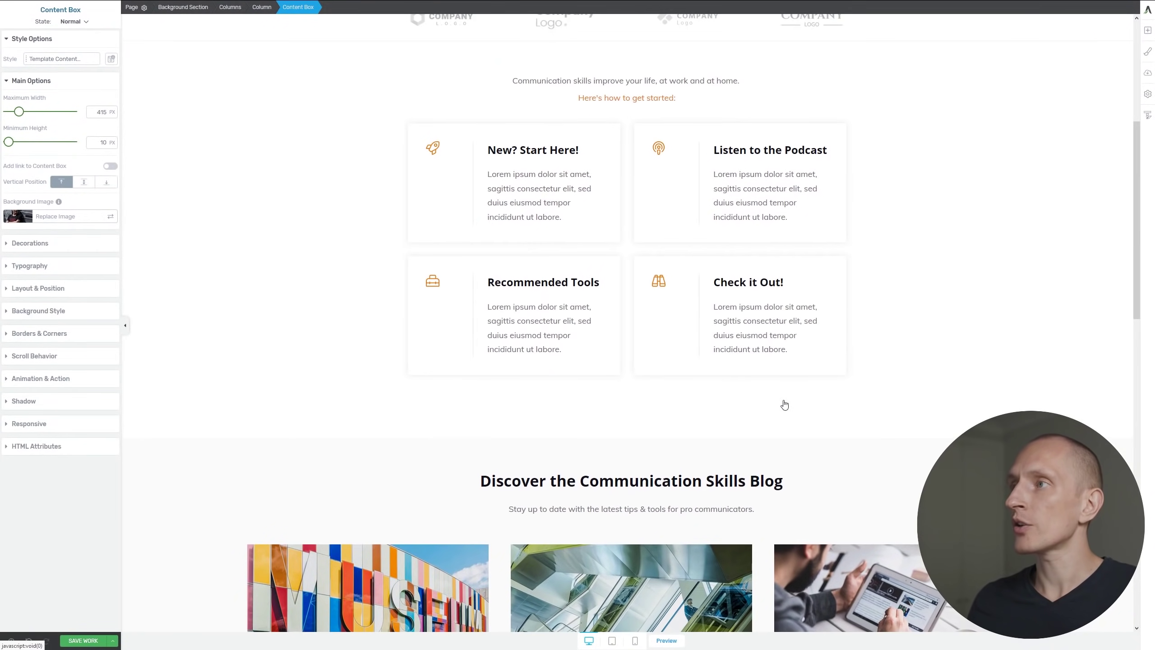
{"action": "scroll", "coordinate": [636, 355], "scroll_direction": "up", "scroll_amount": 5}
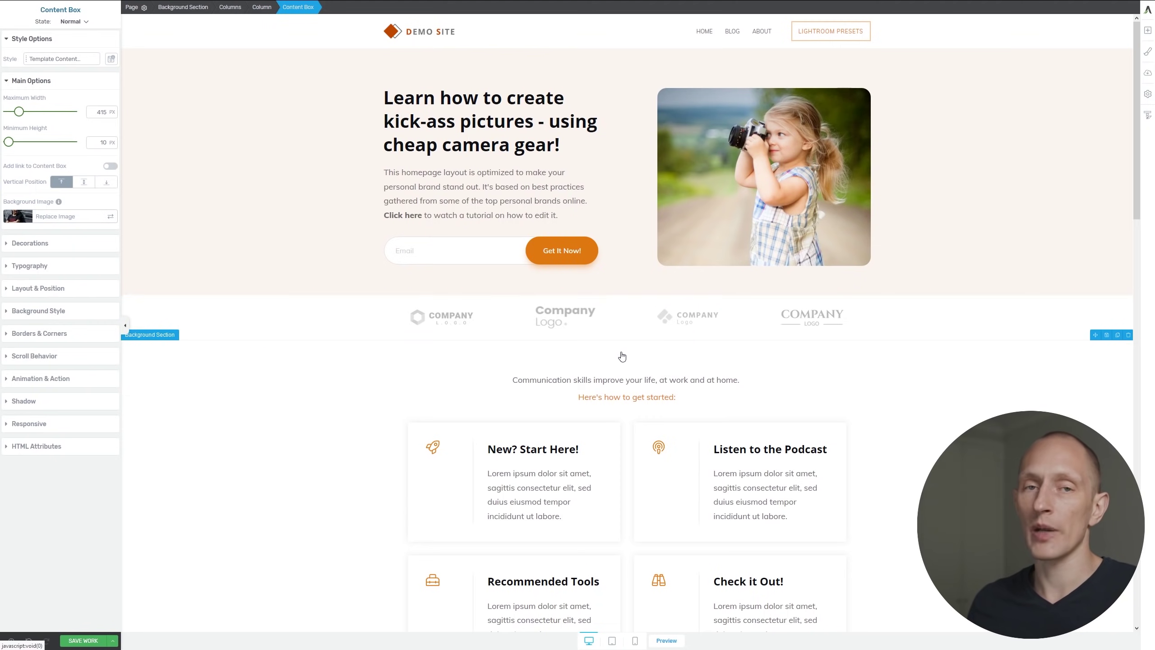
{"action": "scroll", "coordinate": [622, 357], "scroll_direction": "down", "scroll_amount": 6}
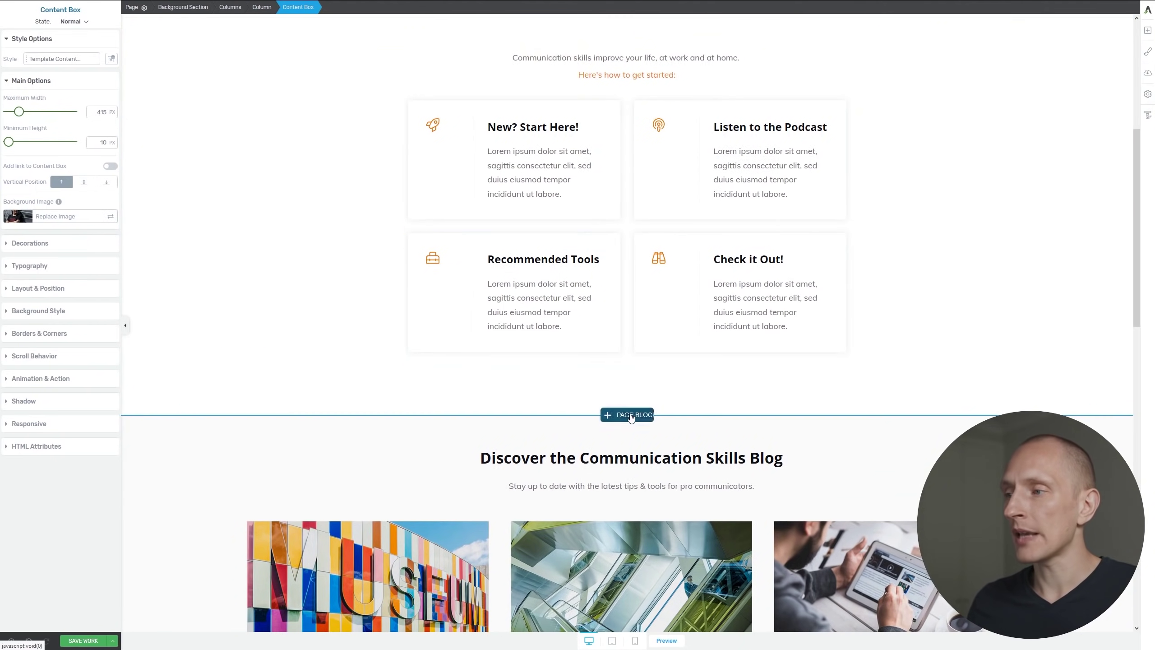
{"action": "scroll", "coordinate": [630, 415], "scroll_direction": "up", "scroll_amount": 4}
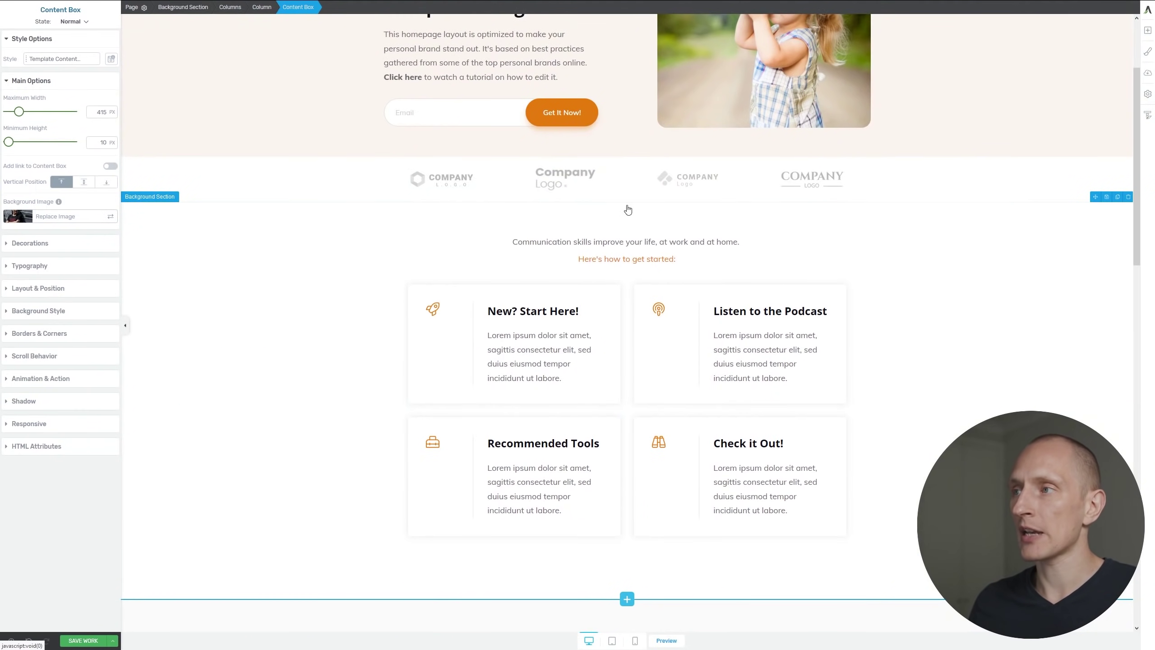
{"action": "left_click", "coordinate": [637, 600]}
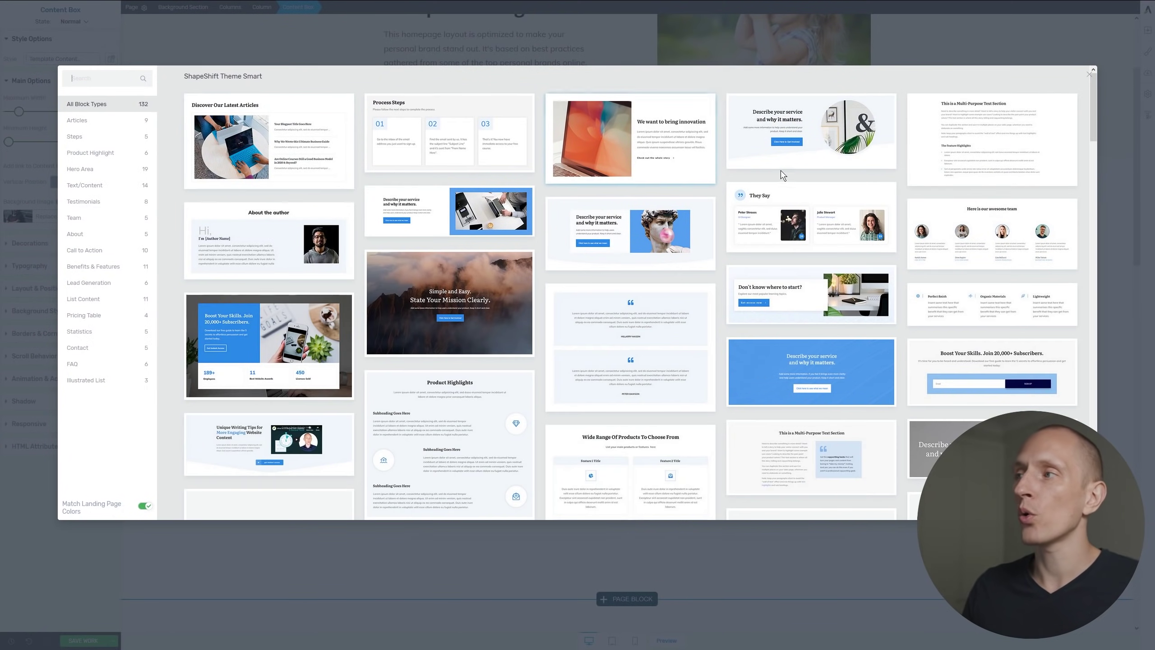
{"action": "scroll", "coordinate": [794, 175], "scroll_direction": "down", "scroll_amount": 6}
{"action": "scroll", "coordinate": [794, 176], "scroll_direction": "down", "scroll_amount": 10}
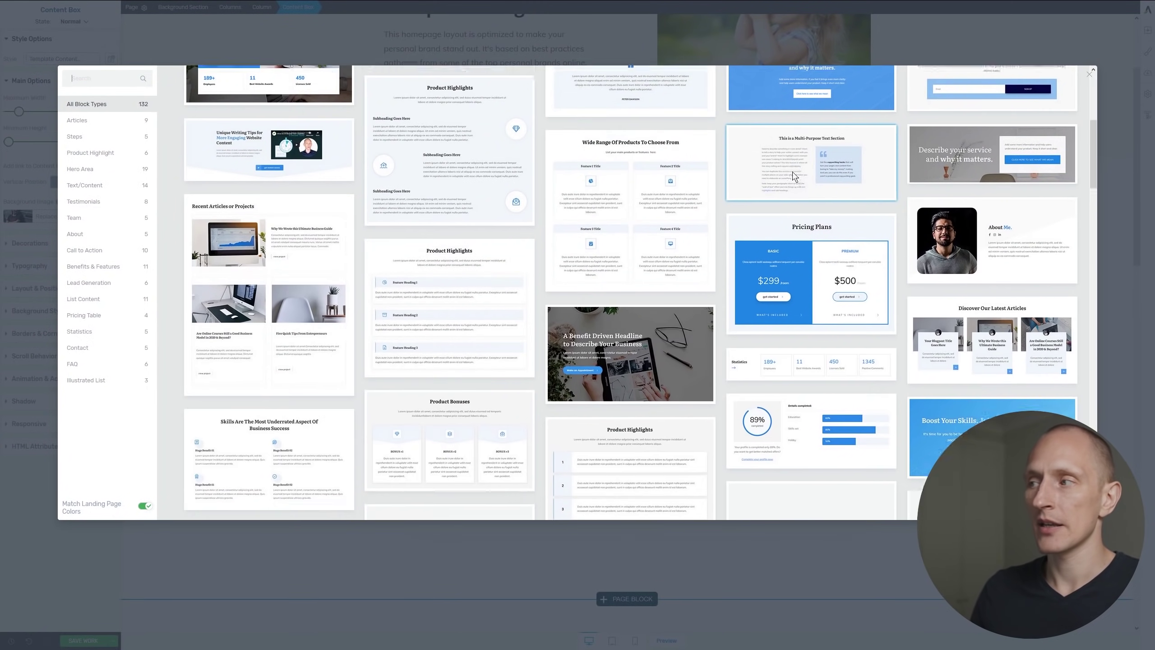
{"action": "scroll", "coordinate": [793, 175], "scroll_direction": "down", "scroll_amount": 5}
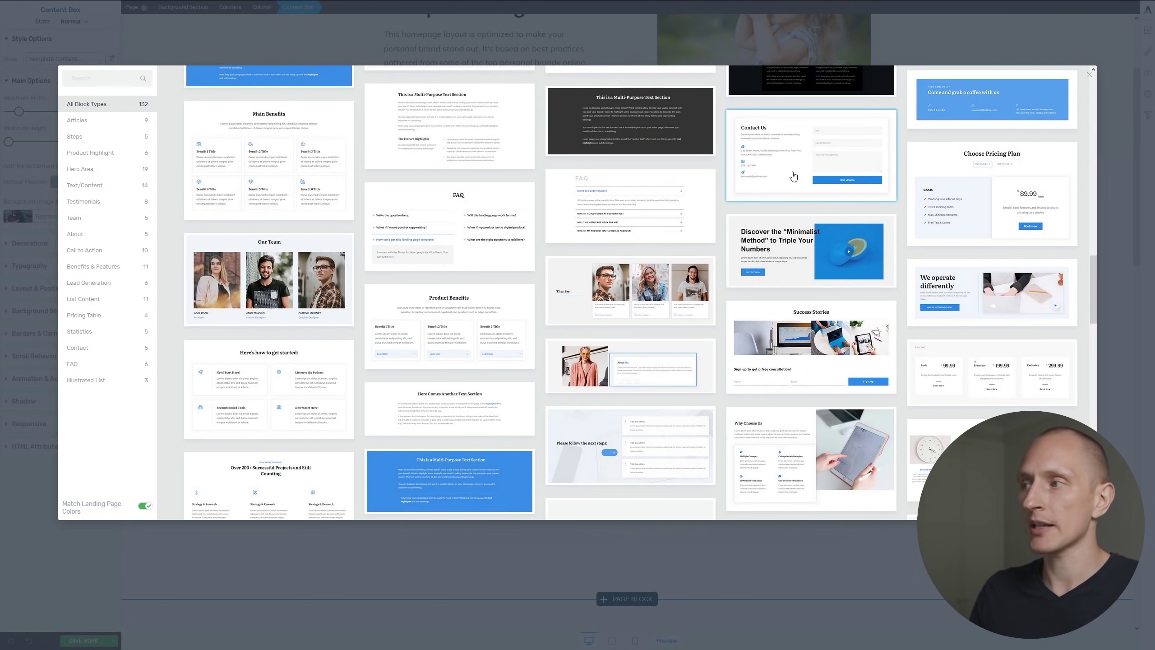
{"action": "scroll", "coordinate": [676, 204], "scroll_direction": "up", "scroll_amount": 5}
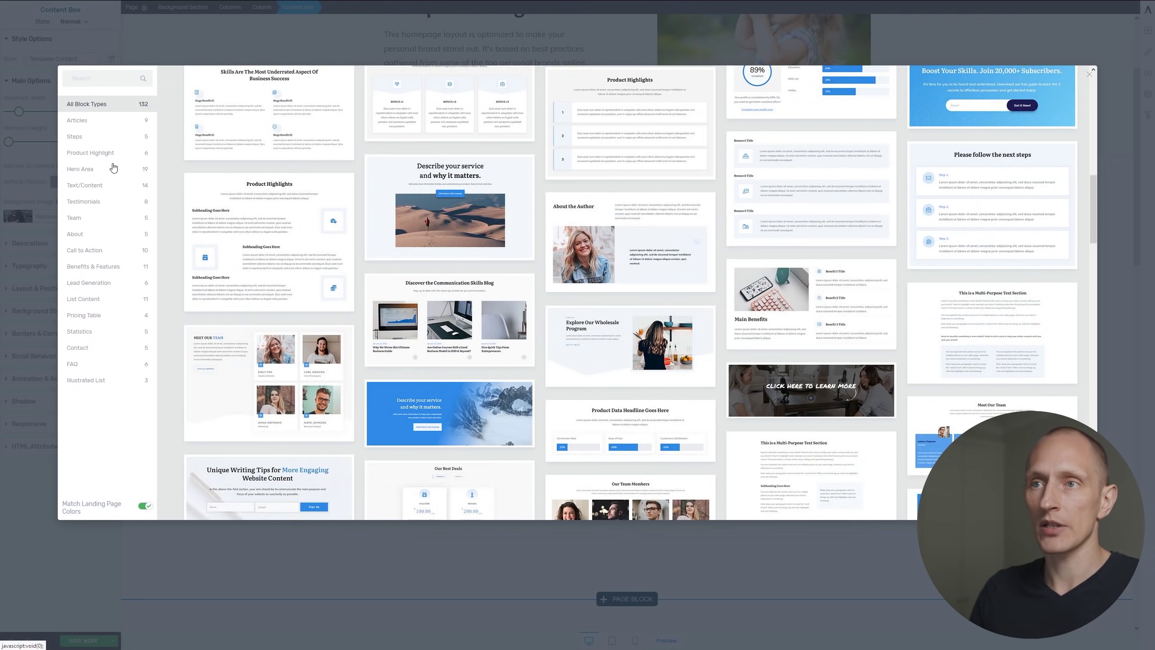
{"action": "left_click", "coordinate": [97, 154]}
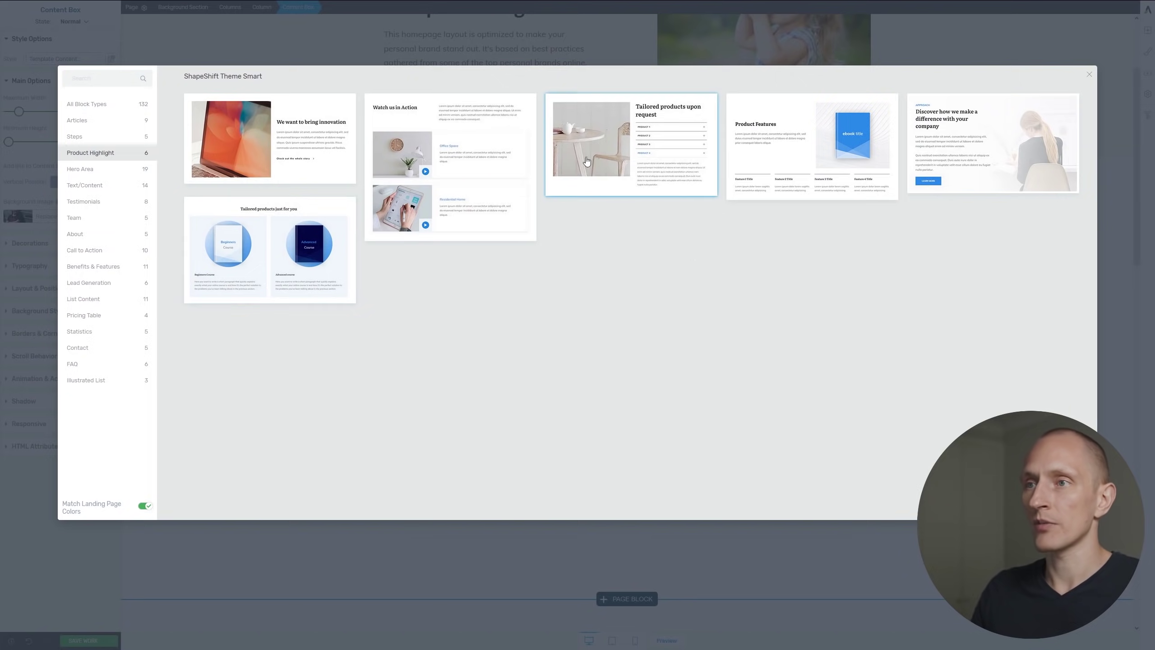
{"action": "left_click", "coordinate": [799, 136]}
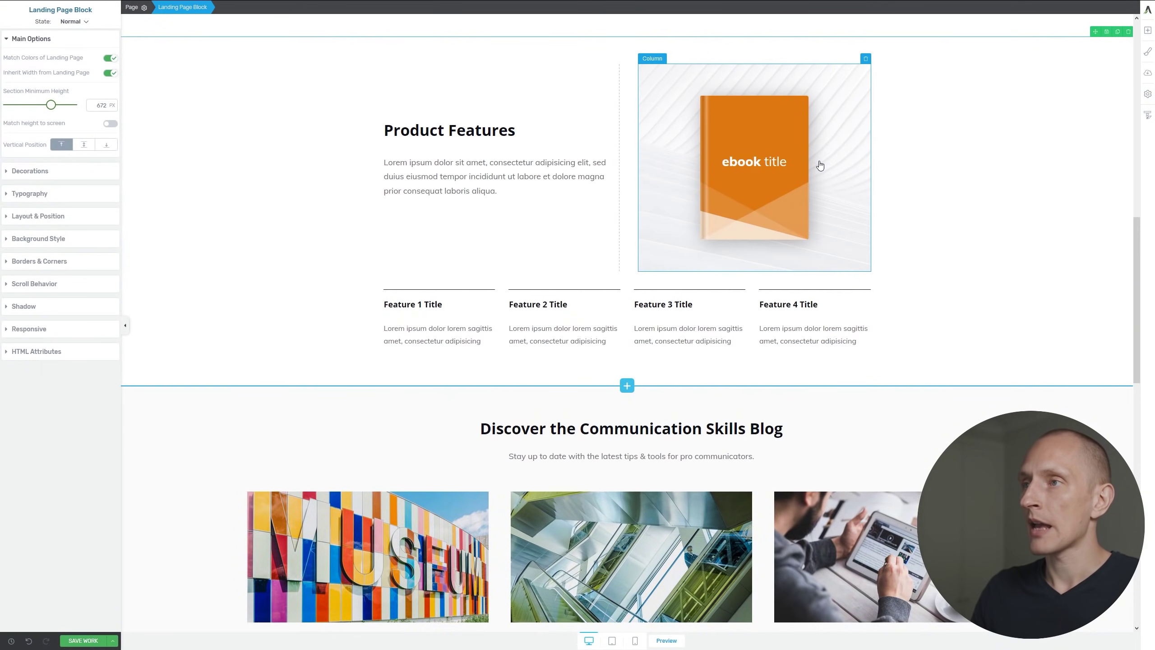
- Examine the Product Features block's ebook and feature title texts and the heading of the subscriber section near the footer
{"action": "scroll", "coordinate": [905, 182], "scroll_direction": "up", "scroll_amount": 2}
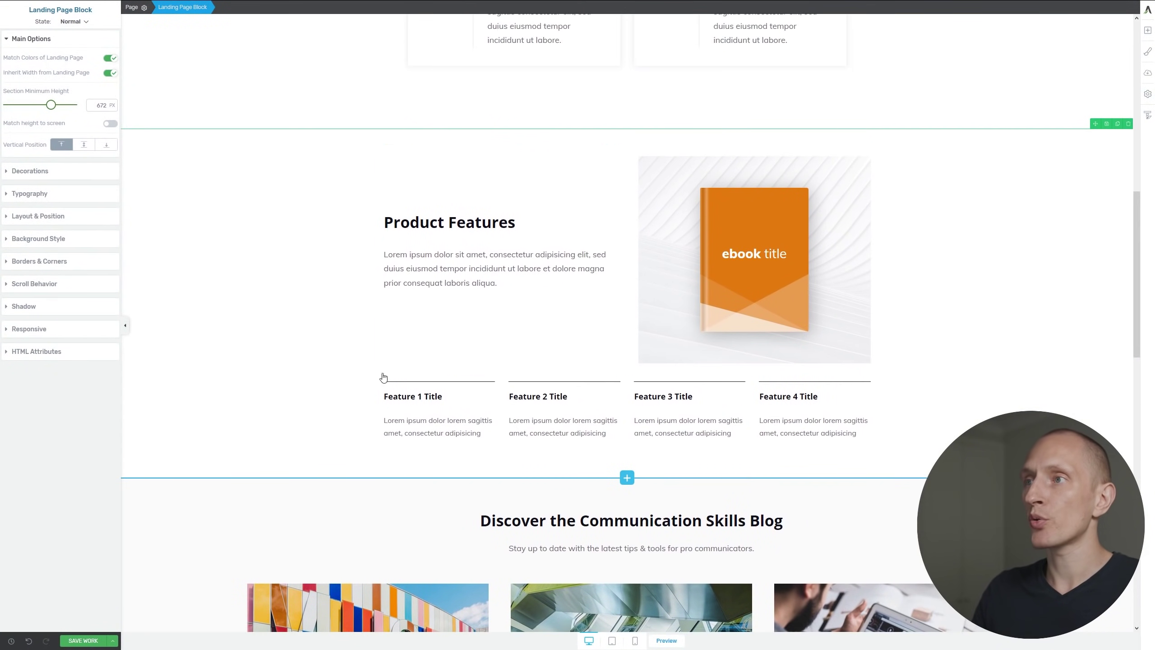
{"action": "left_click", "coordinate": [750, 206]}
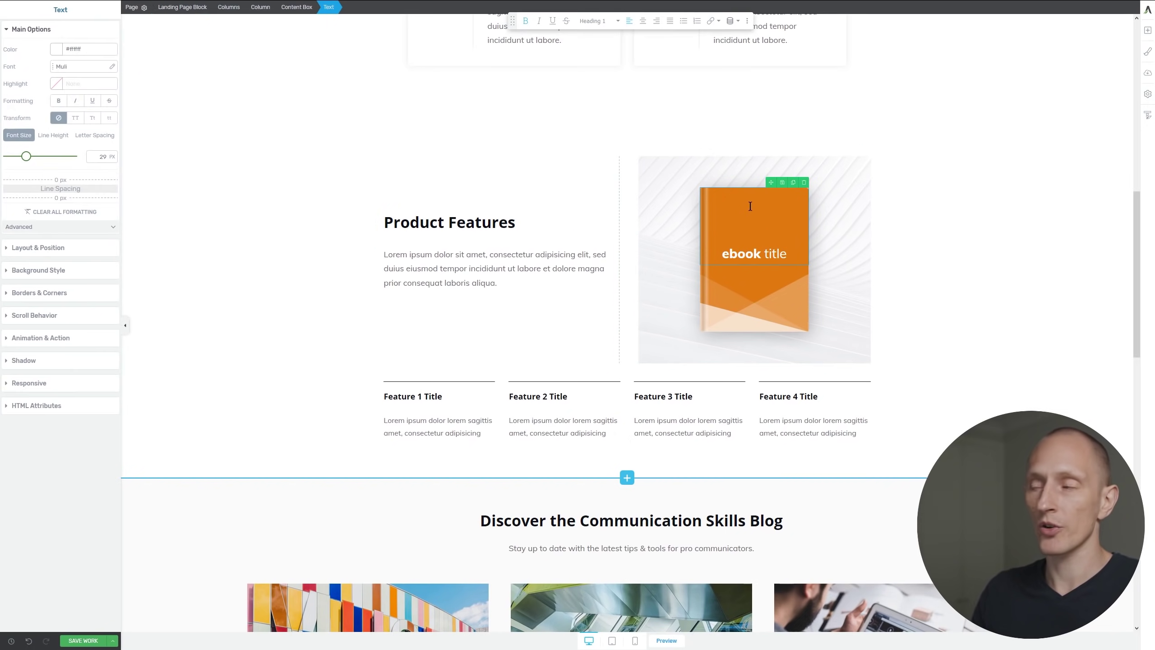
{"action": "left_click", "coordinate": [660, 396]}
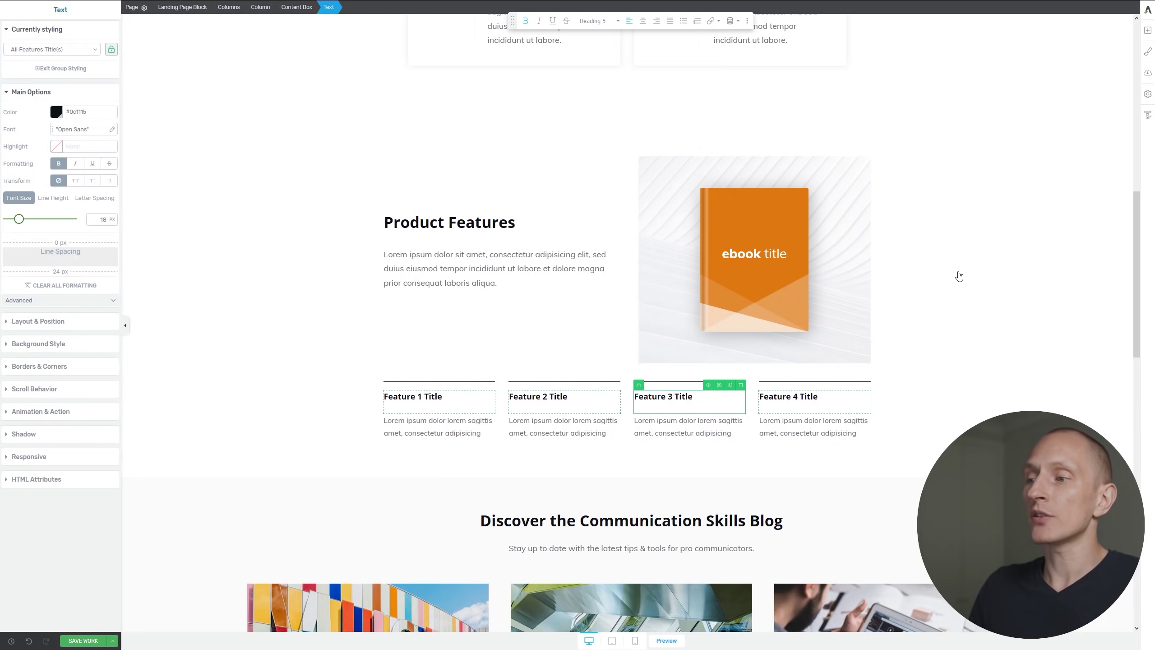
{"action": "scroll", "coordinate": [959, 276], "scroll_direction": "down", "scroll_amount": 20}
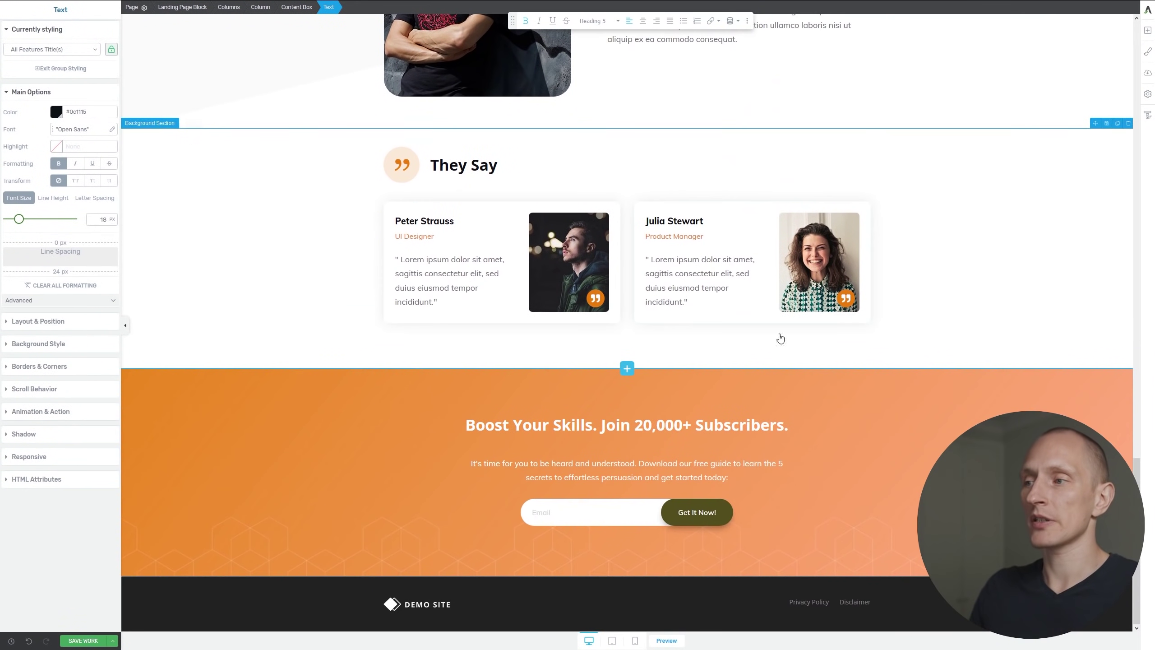
{"action": "left_click", "coordinate": [603, 430]}
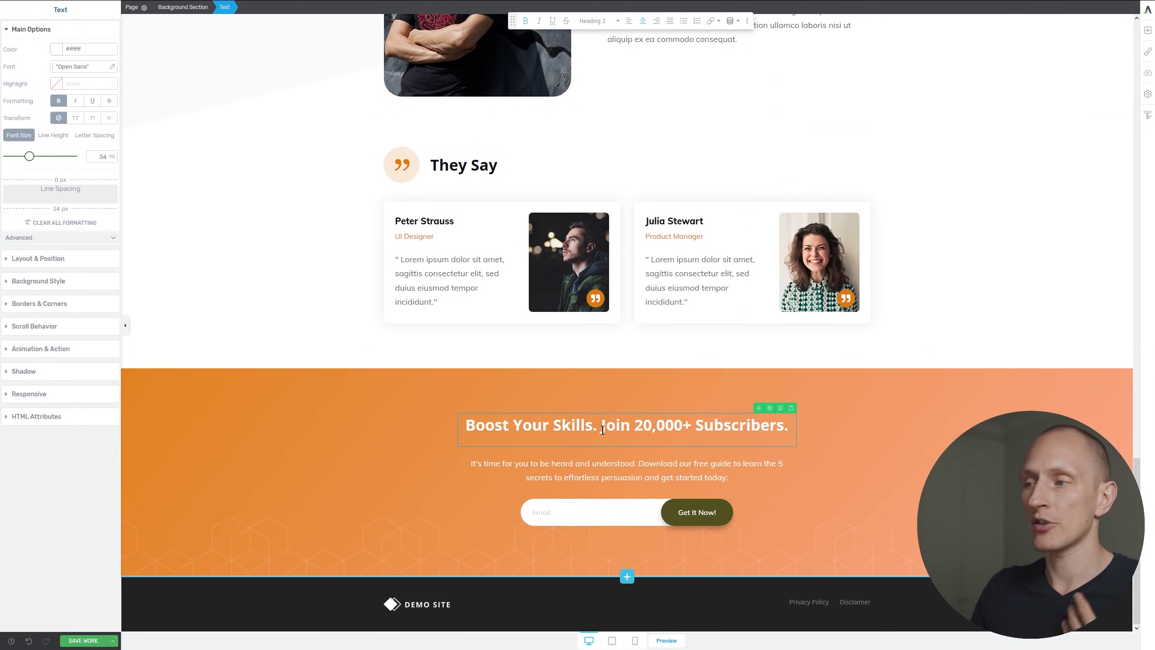
{"action": "scroll", "coordinate": [691, 457], "scroll_direction": "up", "scroll_amount": 15}
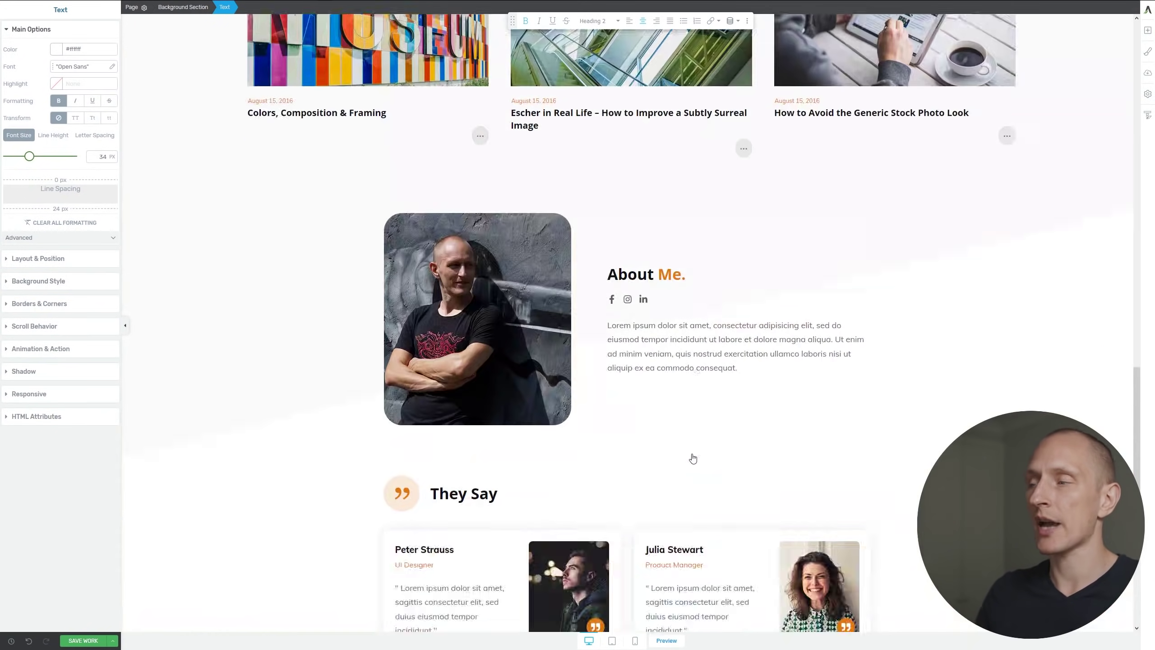
{"action": "scroll", "coordinate": [692, 456], "scroll_direction": "up", "scroll_amount": 5}
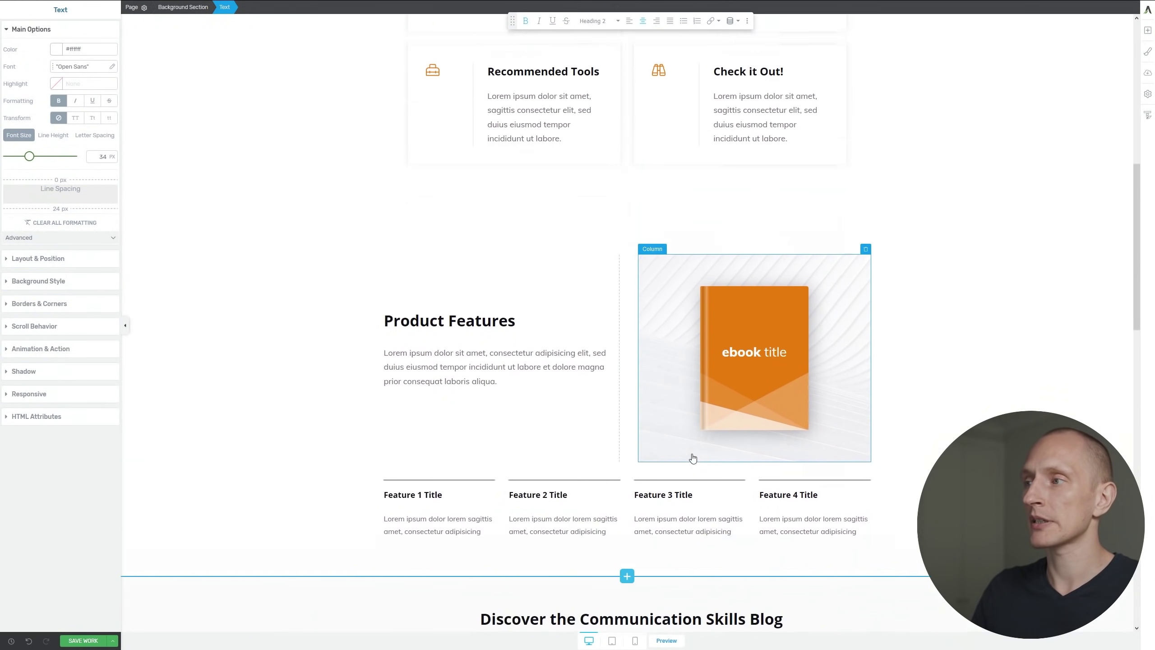
- Filter the homepage's blog post list to display posts belonging to at least one of the categories, with Photography Tutorials chosen
{"action": "scroll", "coordinate": [682, 446], "scroll_direction": "down", "scroll_amount": 4}
{"action": "scroll", "coordinate": [541, 453], "scroll_direction": "down", "scroll_amount": 3}
{"action": "left_click", "coordinate": [529, 302]}
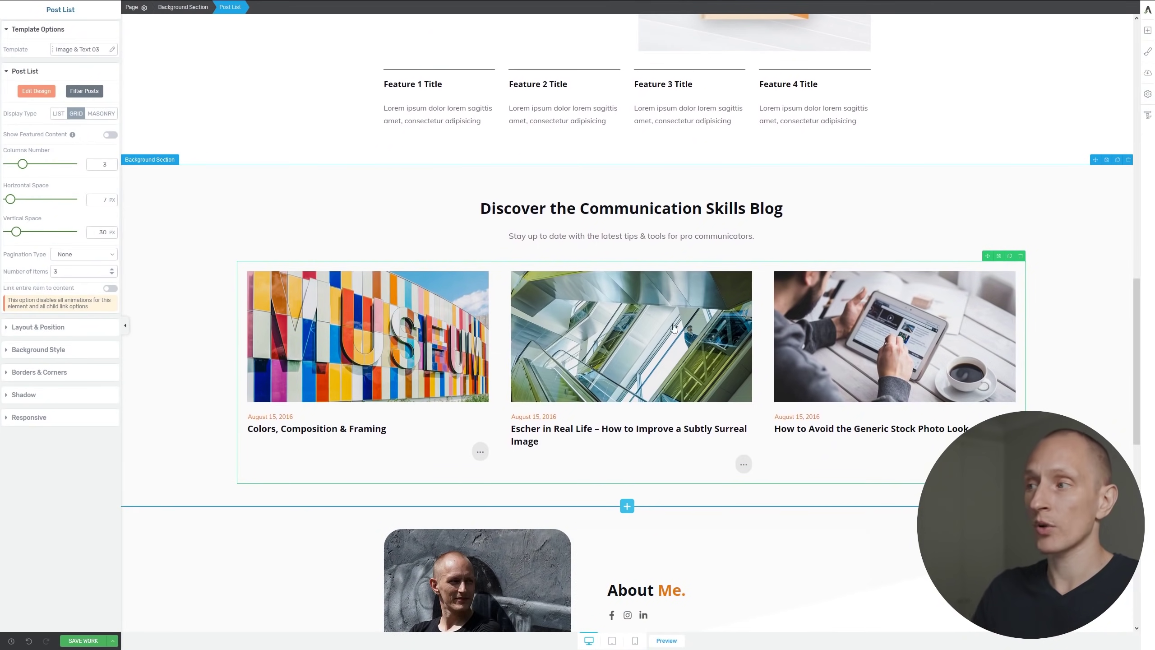
{"action": "left_click", "coordinate": [83, 93]}
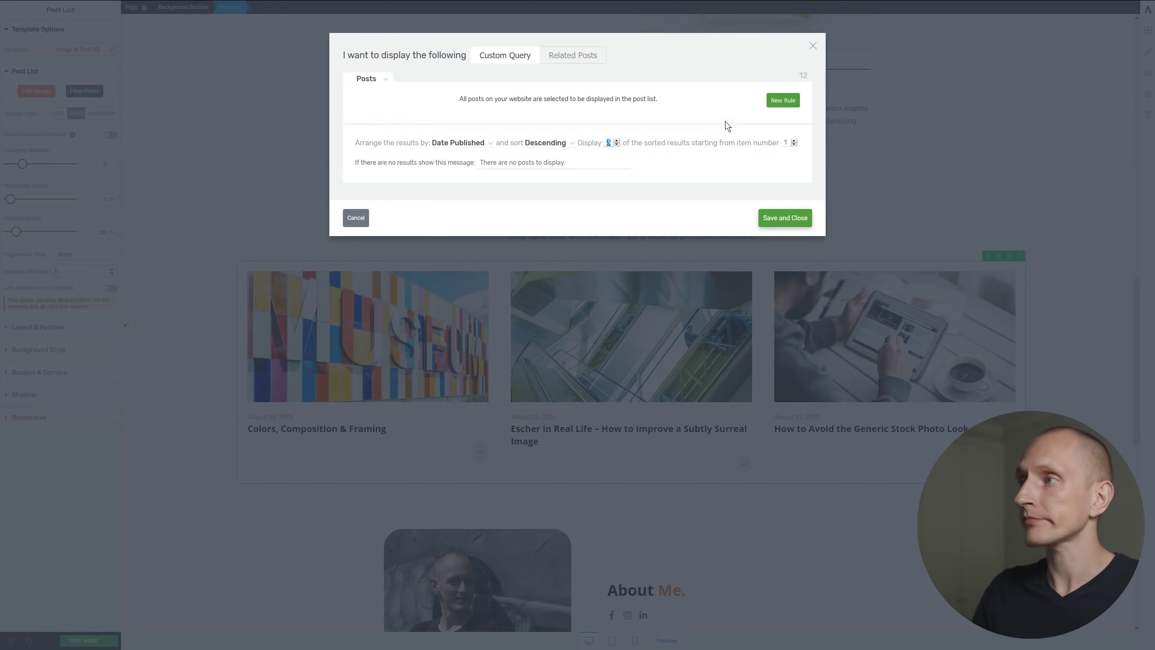
{"action": "left_click", "coordinate": [783, 101]}
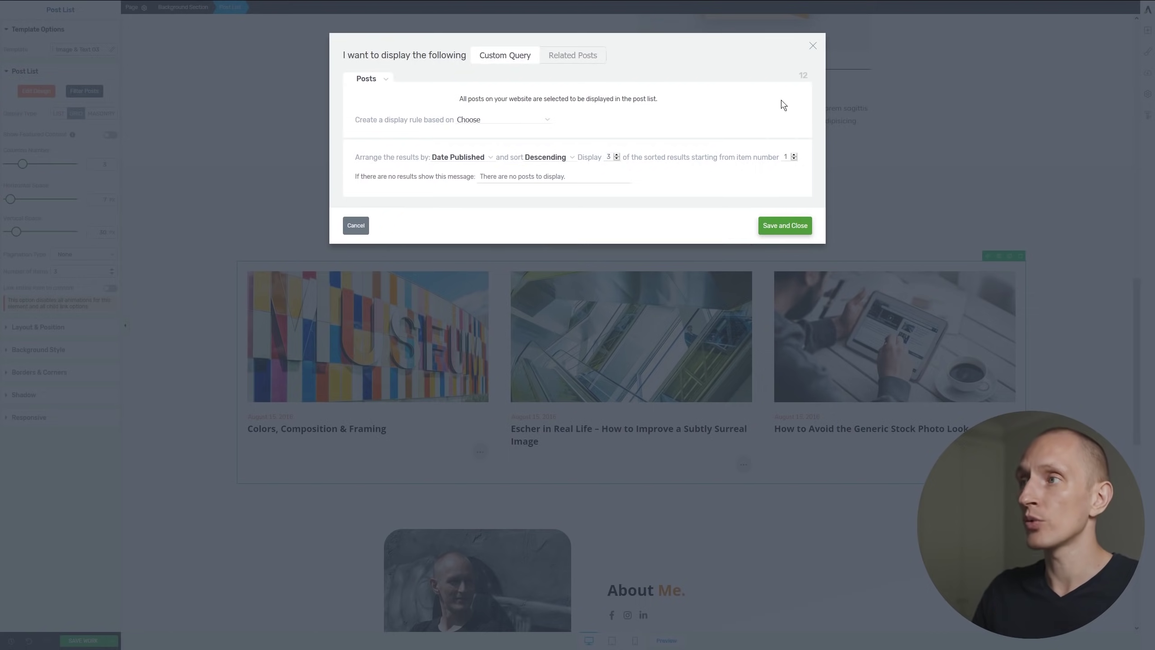
{"action": "left_click", "coordinate": [521, 120]}
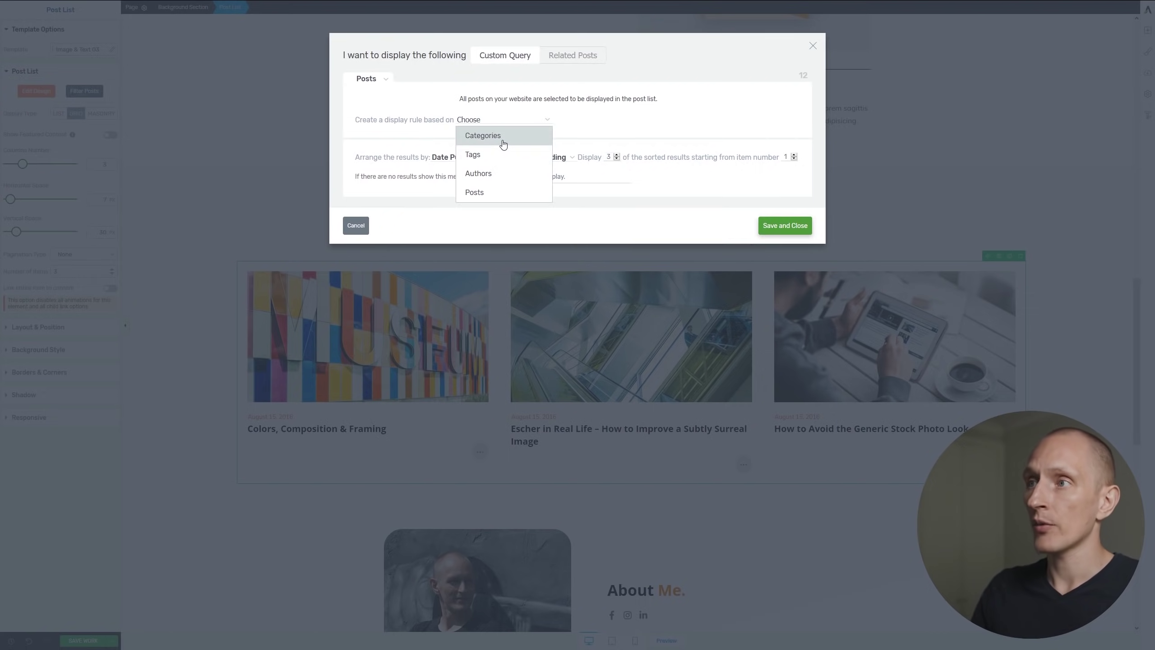
{"action": "left_click", "coordinate": [505, 135]}
{"action": "left_click", "coordinate": [608, 101]}
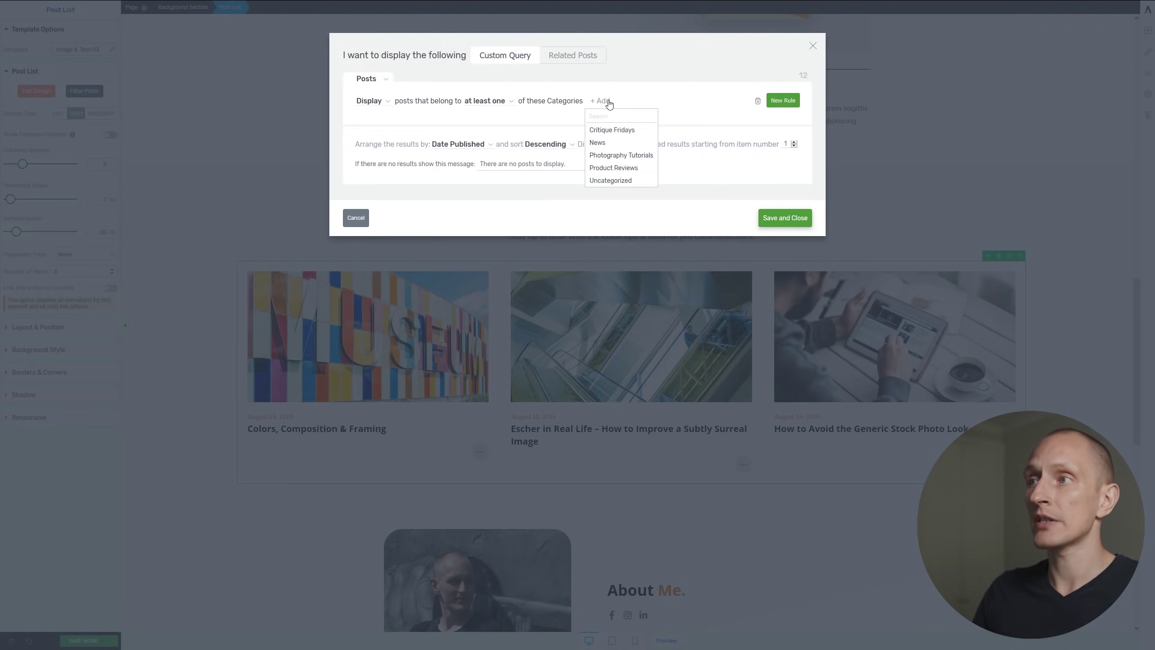
{"action": "left_click", "coordinate": [634, 158]}
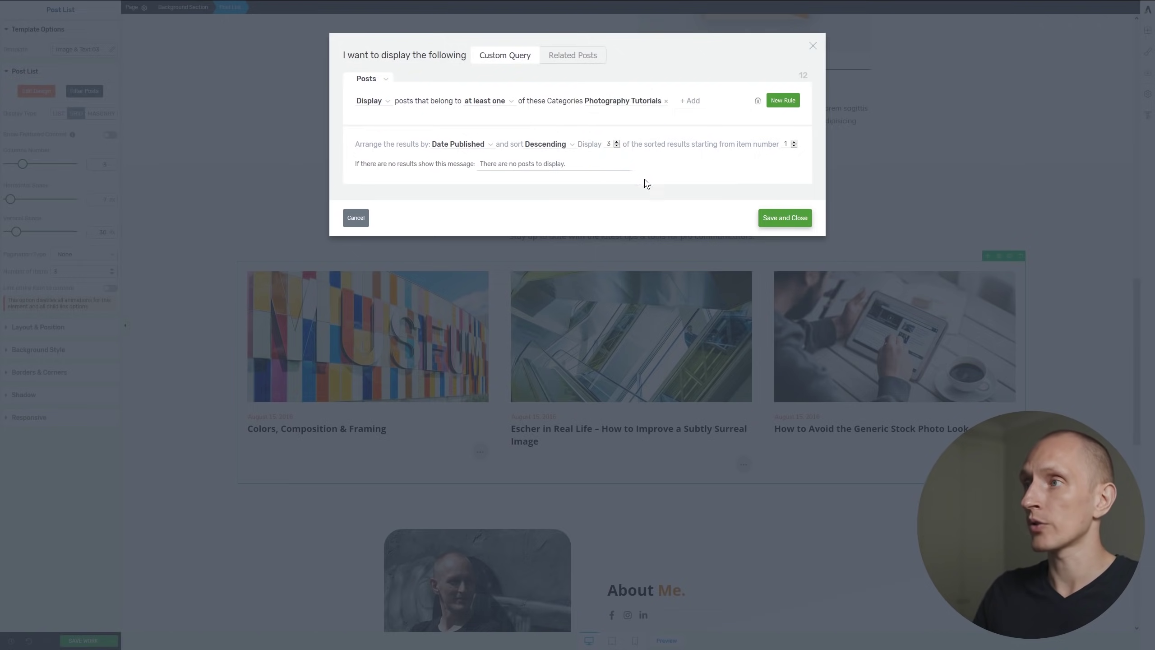
{"action": "left_click", "coordinate": [776, 218]}
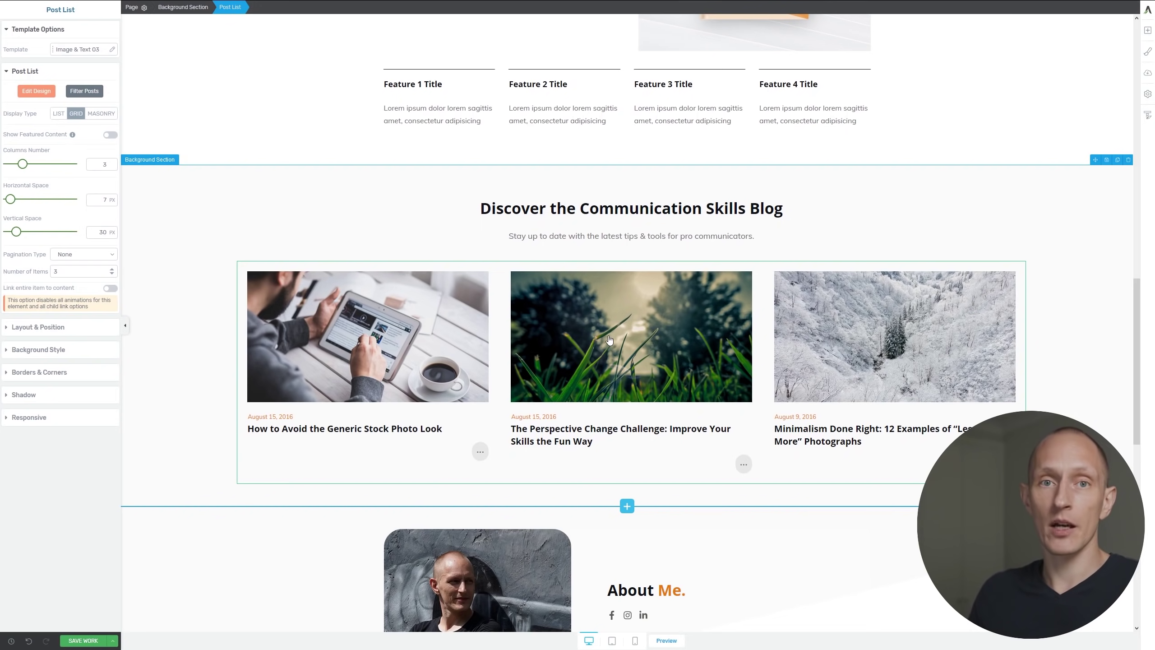
- Delete the background section containing the communication skills text and the four getting-started boxes
{"action": "scroll", "coordinate": [610, 339], "scroll_direction": "up", "scroll_amount": 15}
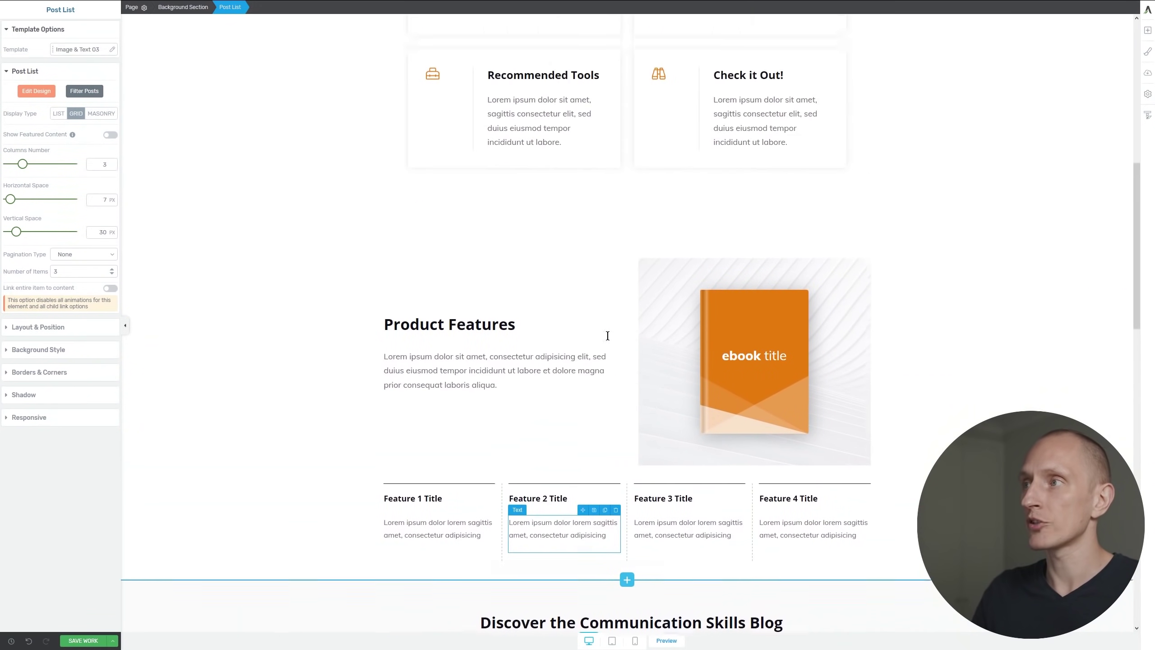
{"action": "left_click", "coordinate": [1000, 203]}
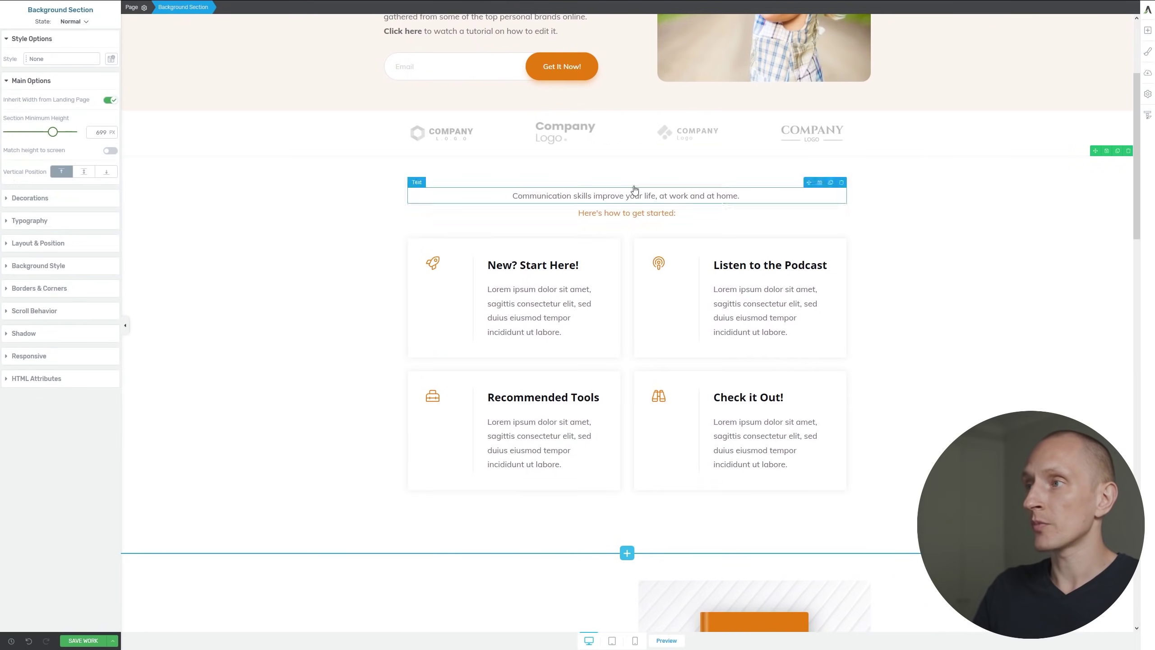
{"action": "left_click", "coordinate": [1128, 150]}
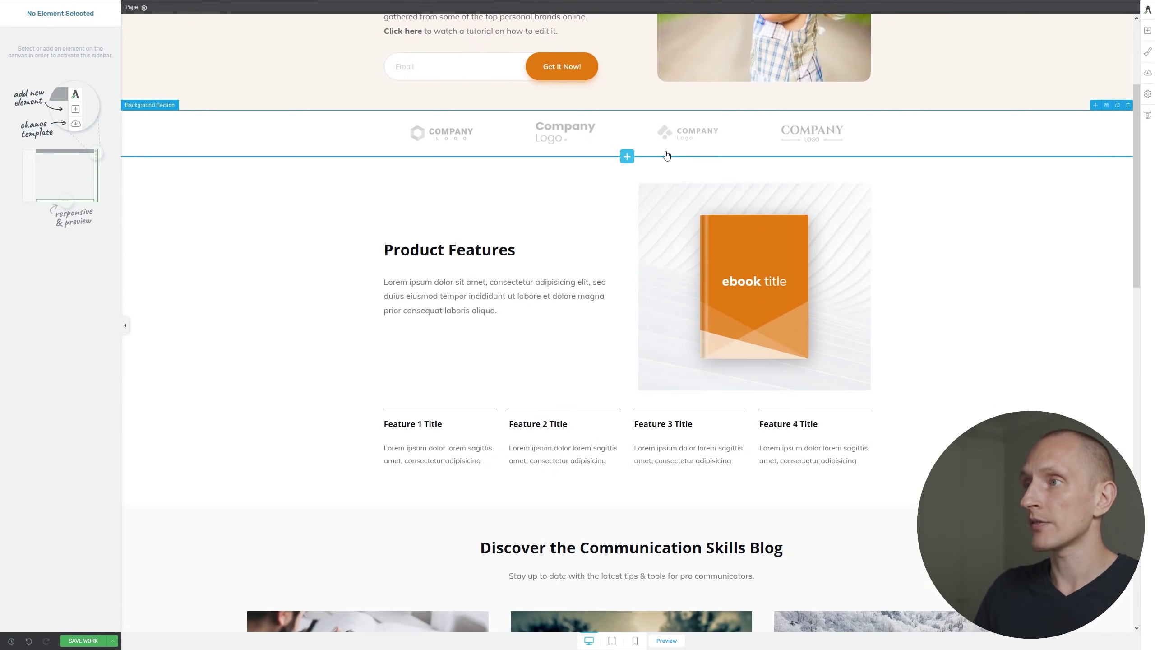
- Insert the Recent Articles or Projects page block between the company logos and the Product Features block
{"action": "left_click", "coordinate": [627, 156]}
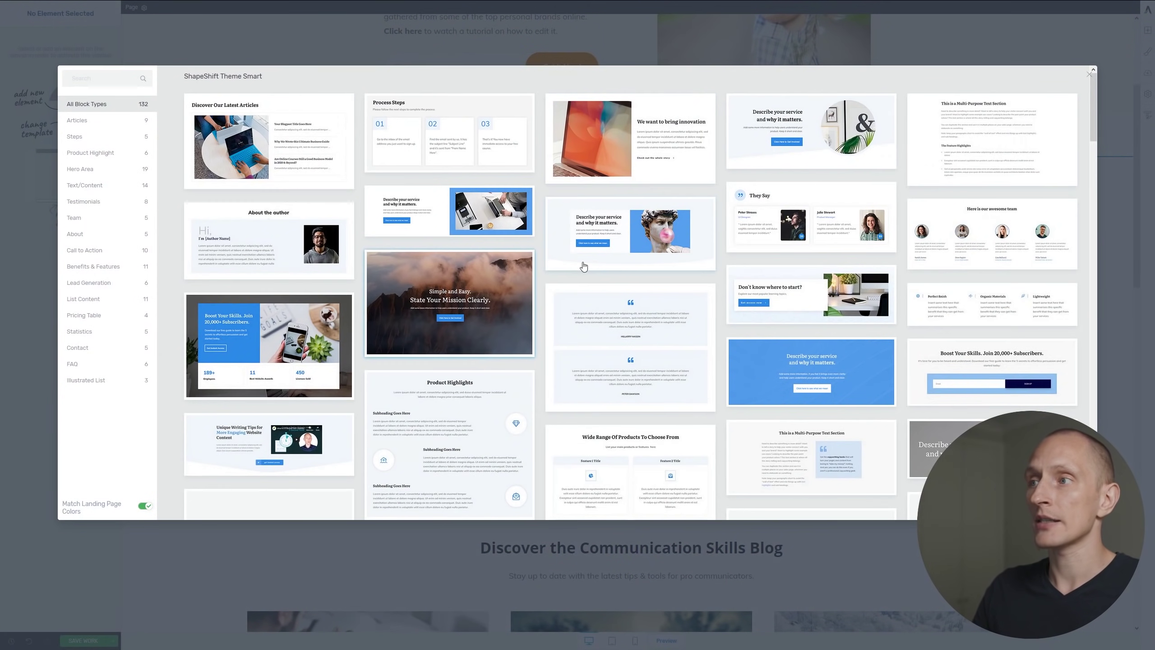
{"action": "scroll", "coordinate": [665, 305], "scroll_direction": "down", "scroll_amount": 5}
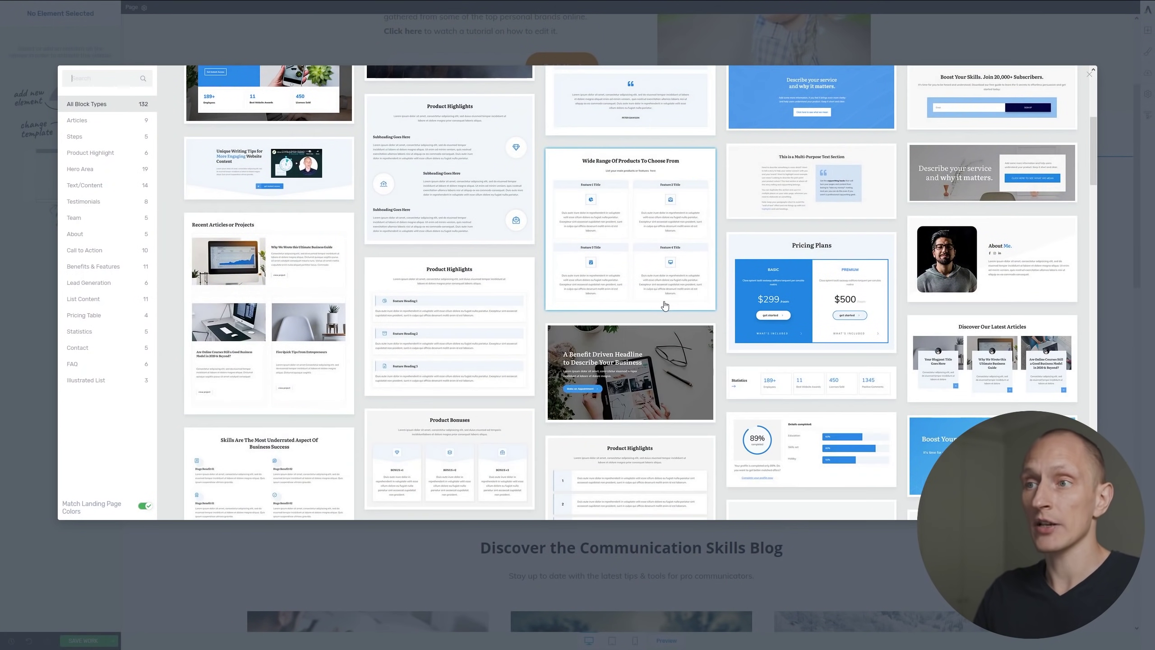
{"action": "scroll", "coordinate": [665, 305], "scroll_direction": "down", "scroll_amount": 1}
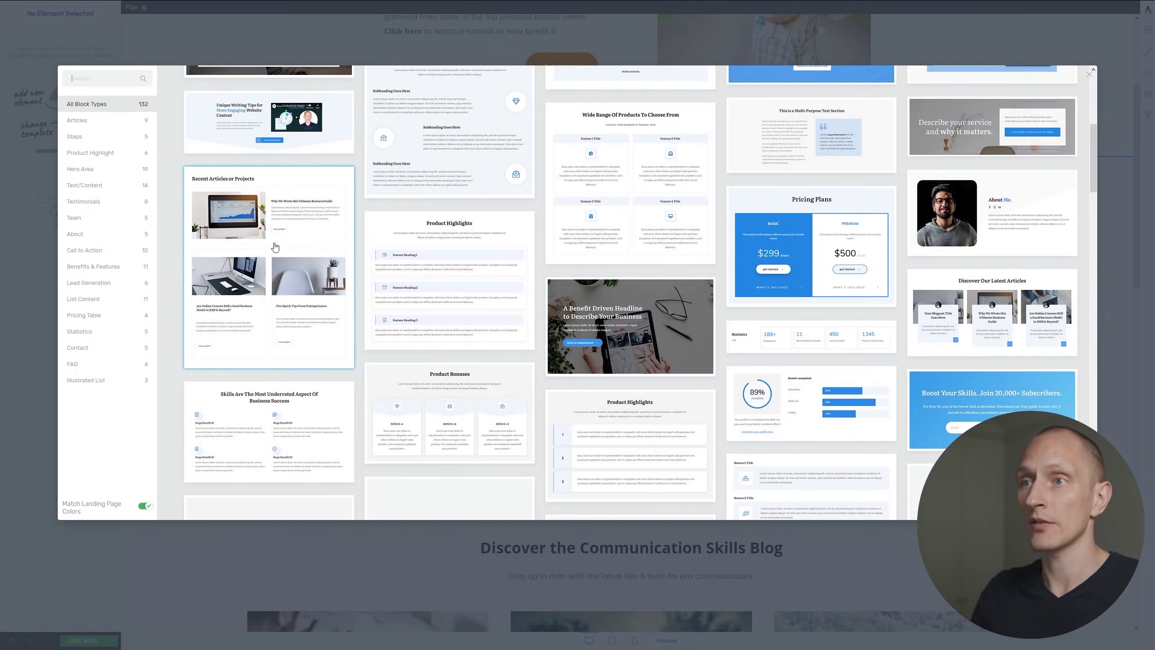
{"action": "left_click", "coordinate": [275, 247]}
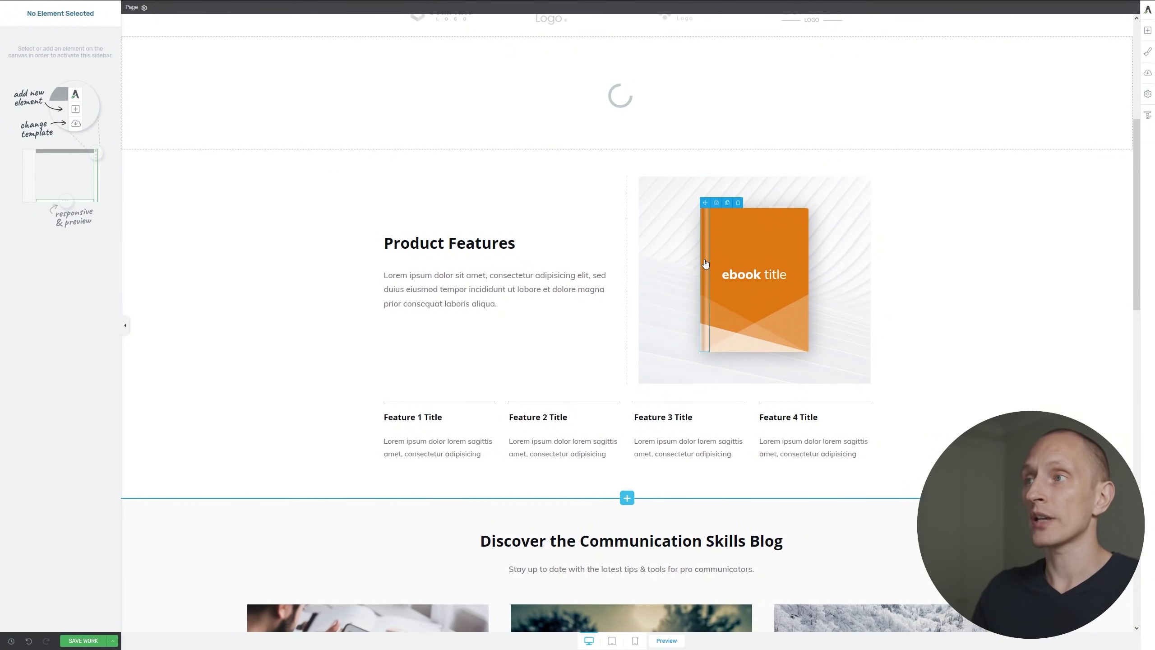
- Review the new Recent Articles or Projects block in the homepage and save the page
{"action": "scroll", "coordinate": [706, 264], "scroll_direction": "up", "scroll_amount": 4}
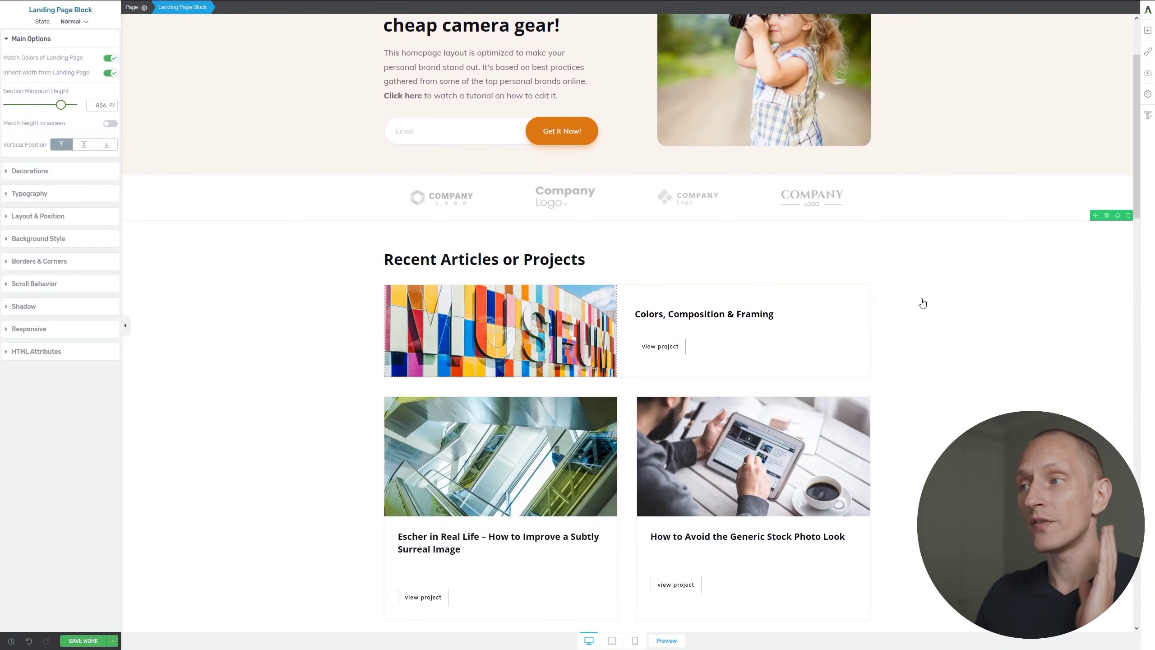
{"action": "scroll", "coordinate": [943, 350], "scroll_direction": "down", "scroll_amount": 5}
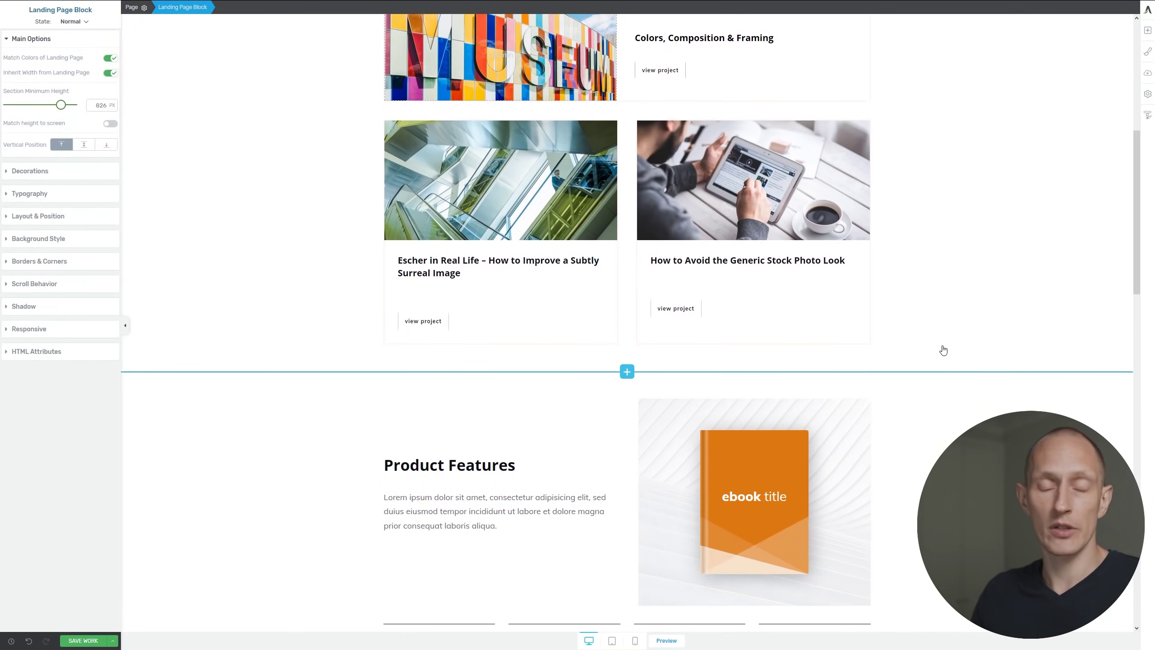
{"action": "scroll", "coordinate": [942, 349], "scroll_direction": "up", "scroll_amount": 7}
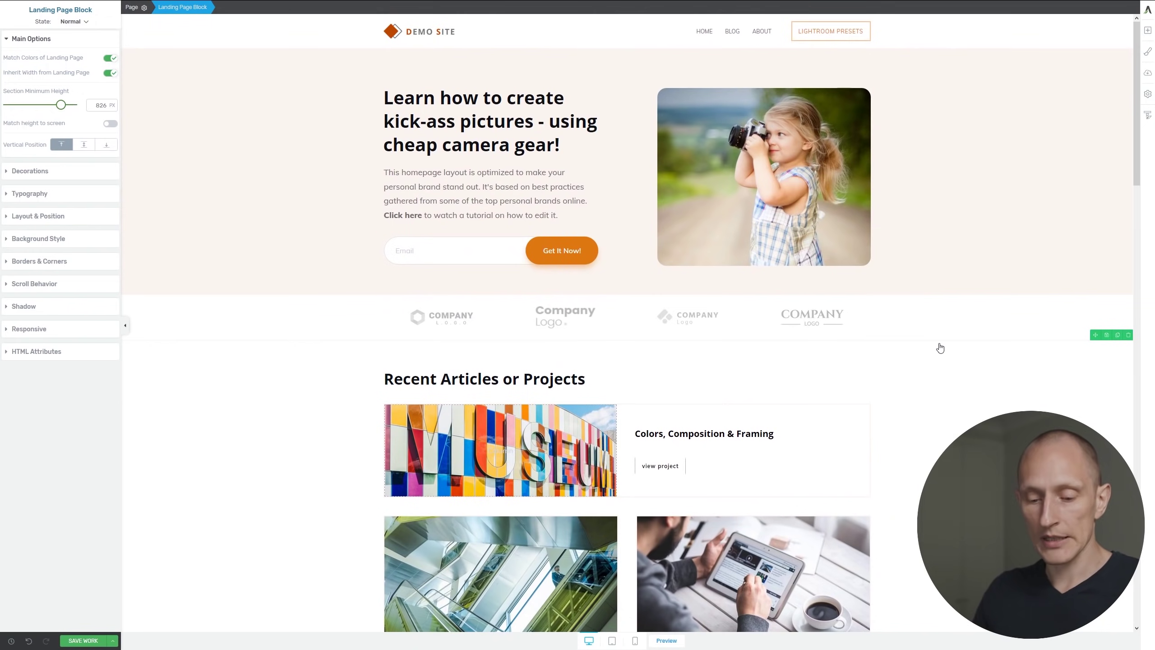
{"action": "key", "text": "ctrl+s"}
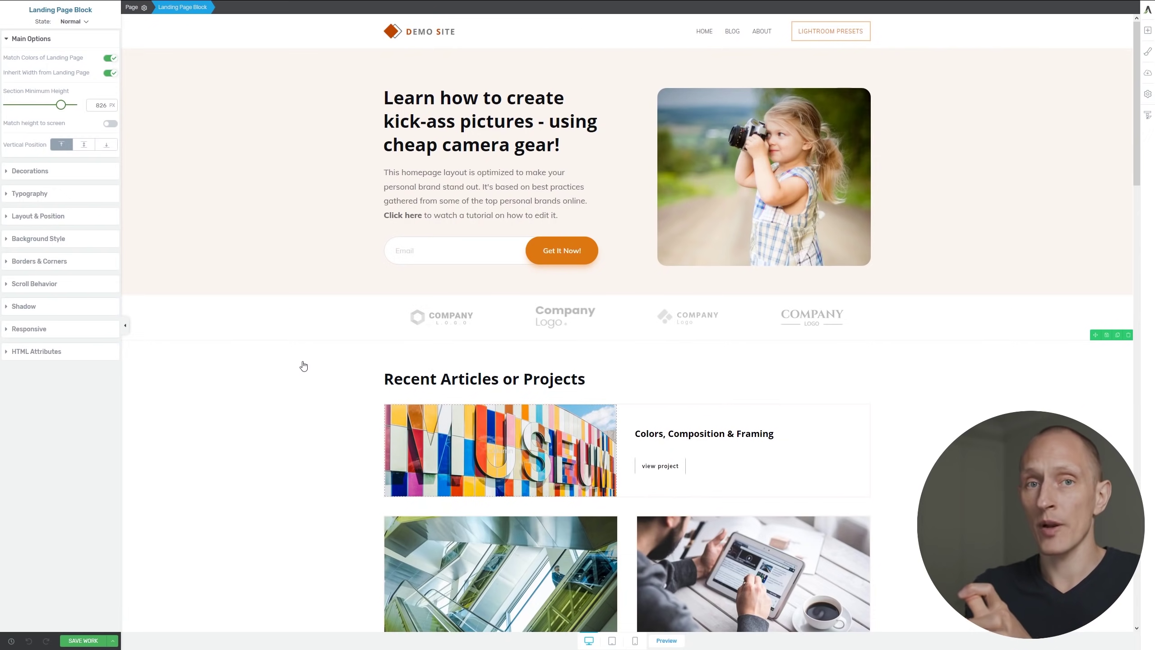
- Examine the hero's headline, image and email form, plus the Recent Articles or Projects and Product Features sections below it
{"action": "left_click", "coordinate": [415, 98]}
{"action": "left_click_drag", "start_coordinate": [415, 98], "coordinate": [479, 145]}
{"action": "left_click", "coordinate": [708, 166]}
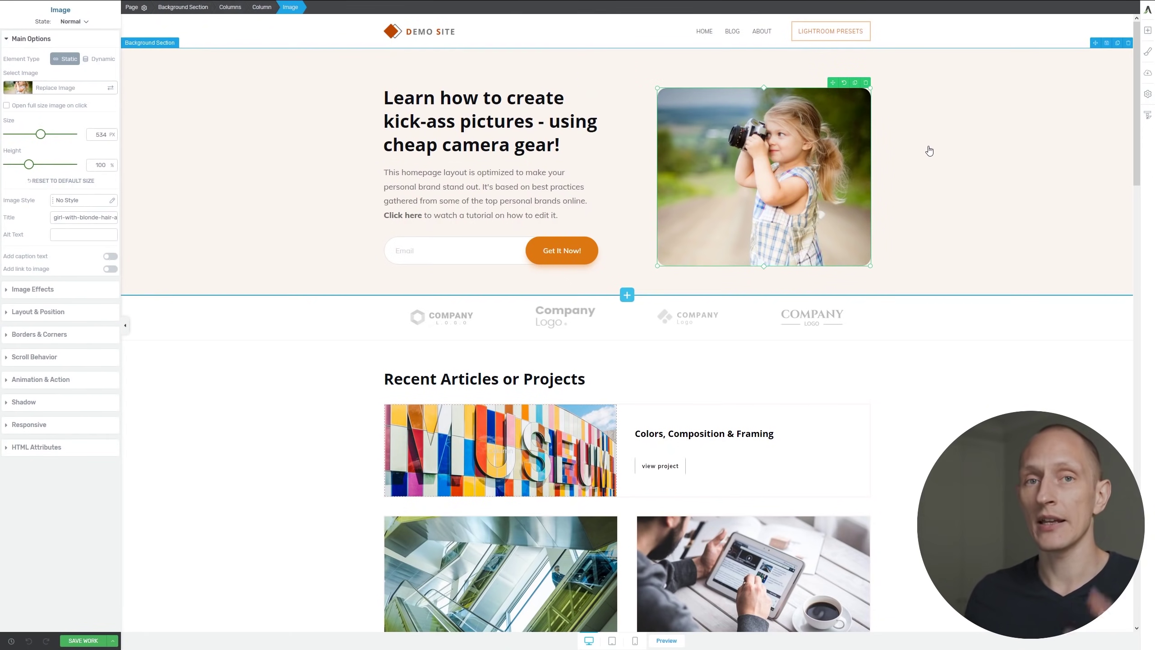
{"action": "left_click", "coordinate": [477, 258]}
{"action": "scroll", "coordinate": [500, 318], "scroll_direction": "down", "scroll_amount": 8}
{"action": "scroll", "coordinate": [524, 360], "scroll_direction": "up", "scroll_amount": 3}
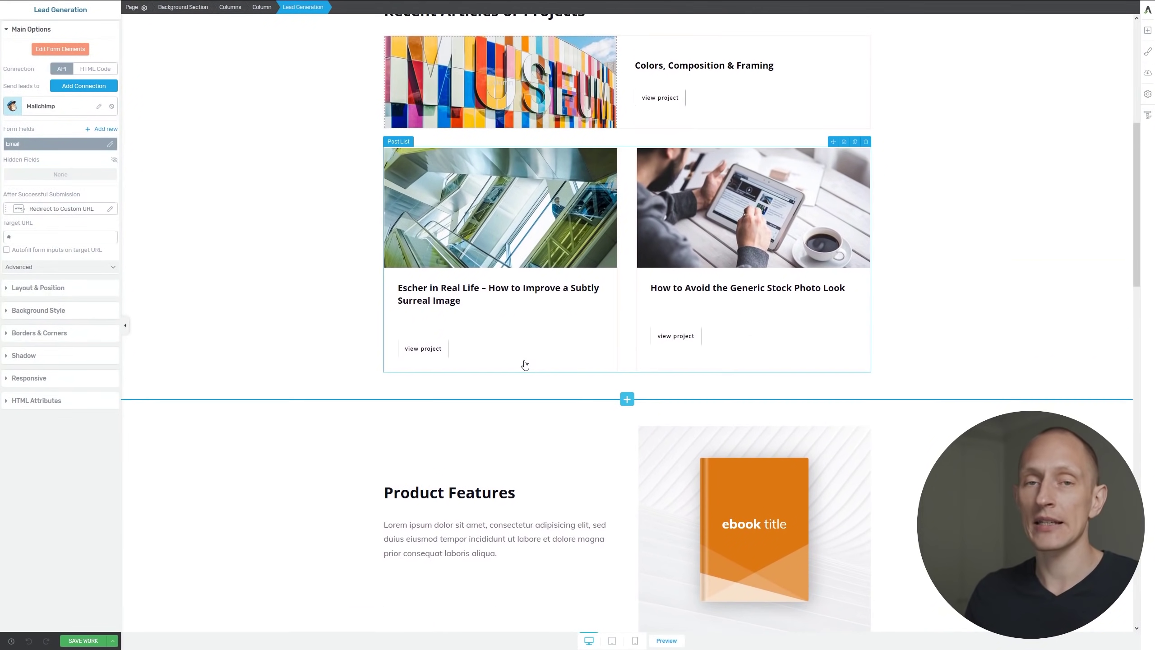
{"action": "scroll", "coordinate": [526, 364], "scroll_direction": "up", "scroll_amount": 2}
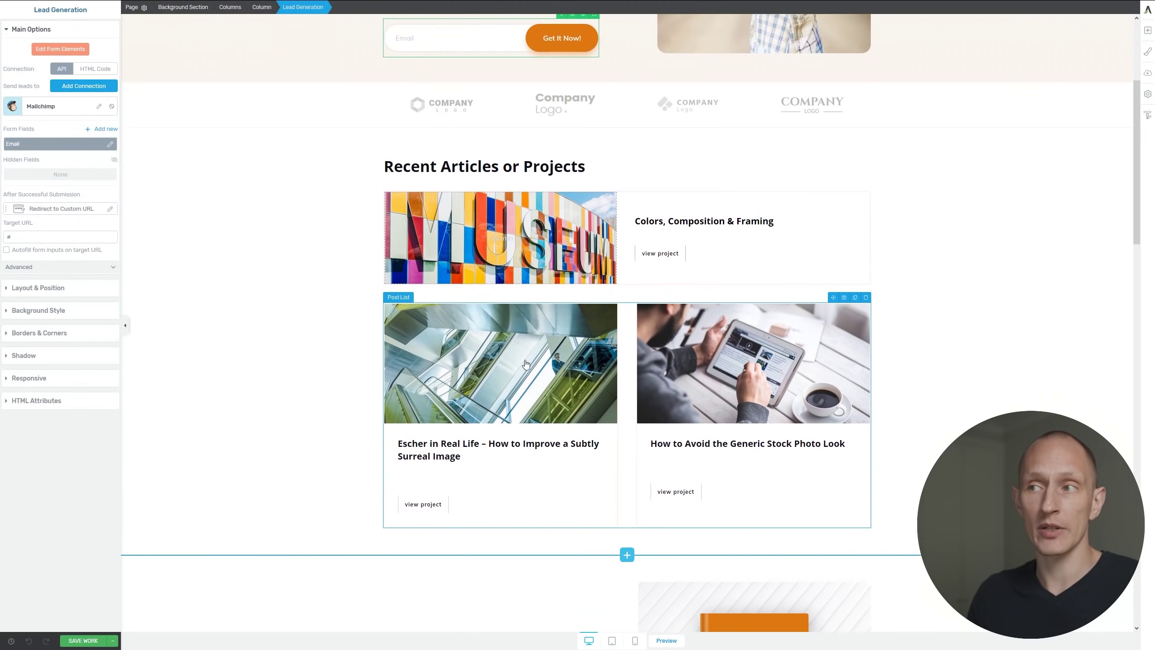
{"action": "scroll", "coordinate": [529, 338], "scroll_direction": "down", "scroll_amount": 5}
{"action": "scroll", "coordinate": [642, 291], "scroll_direction": "up", "scroll_amount": 1}
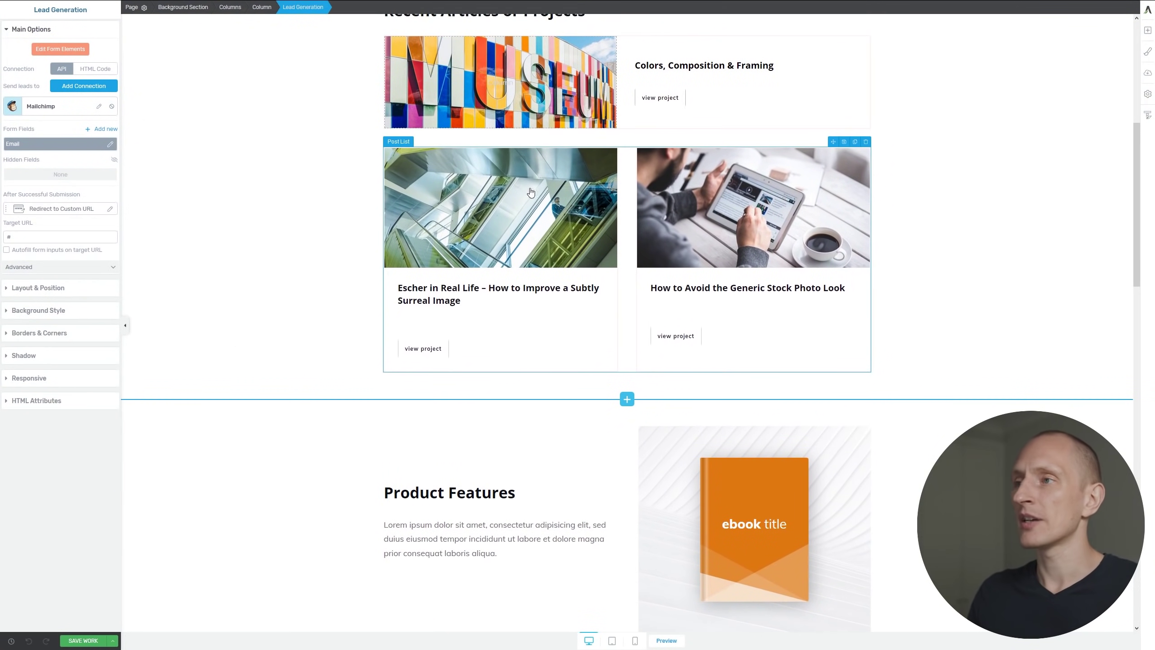
{"action": "scroll", "coordinate": [535, 159], "scroll_direction": "up", "scroll_amount": 2}
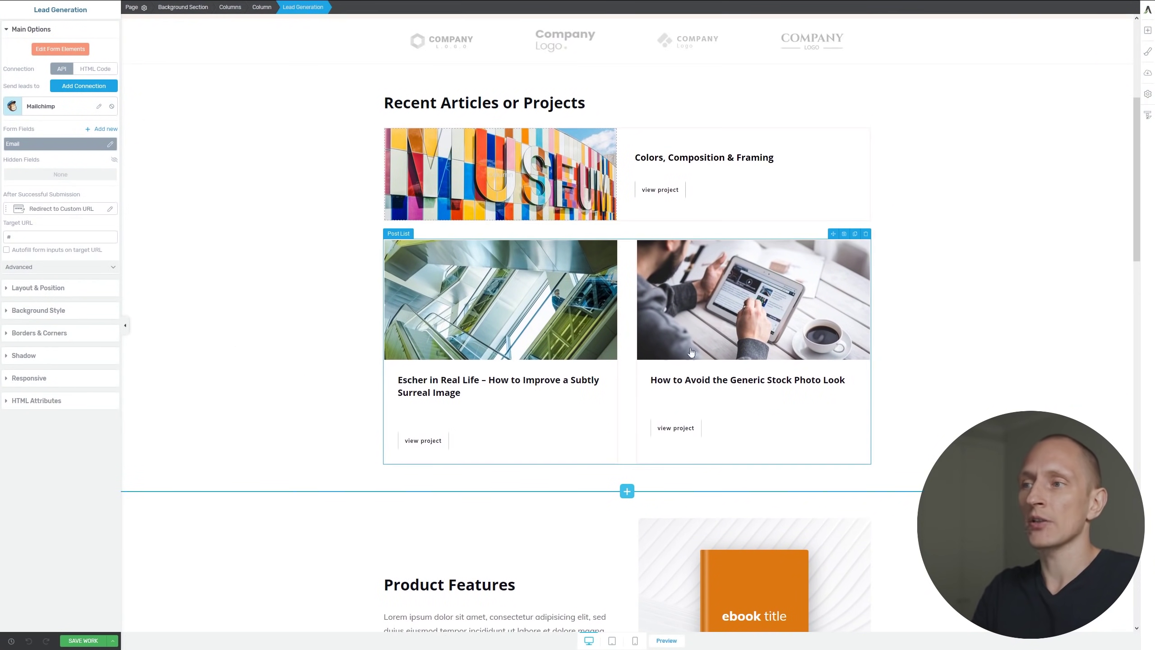
{"action": "scroll", "coordinate": [612, 233], "scroll_direction": "down", "scroll_amount": 4}
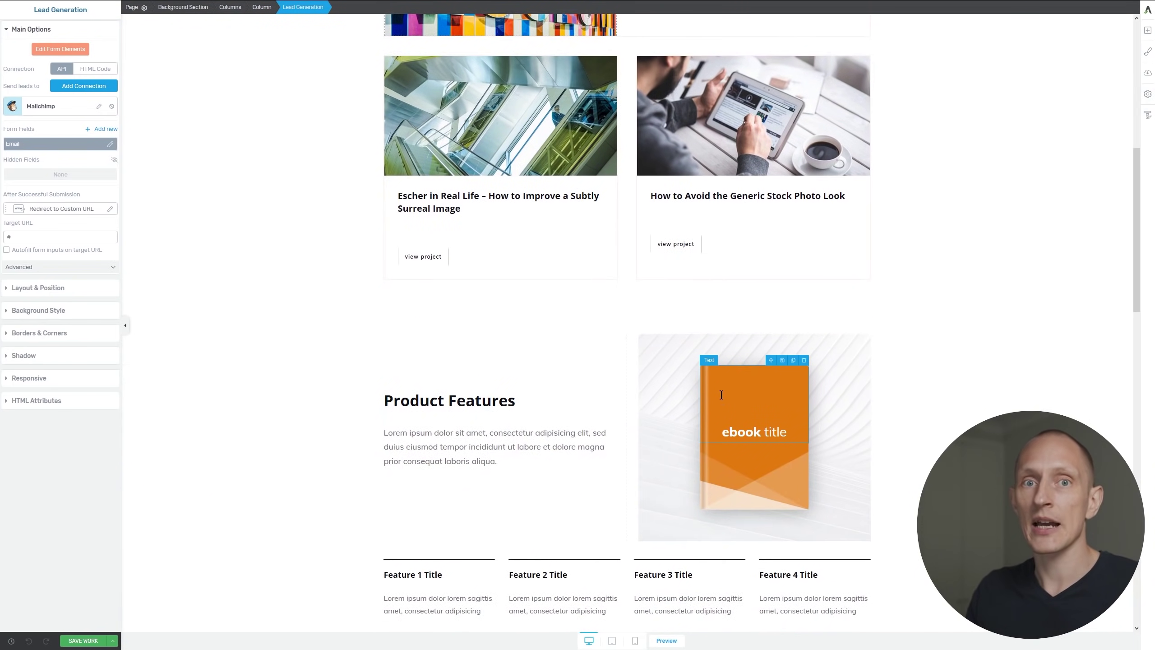
{"action": "scroll", "coordinate": [639, 344], "scroll_direction": "up", "scroll_amount": 8}
{"action": "scroll", "coordinate": [640, 346], "scroll_direction": "up", "scroll_amount": 2}
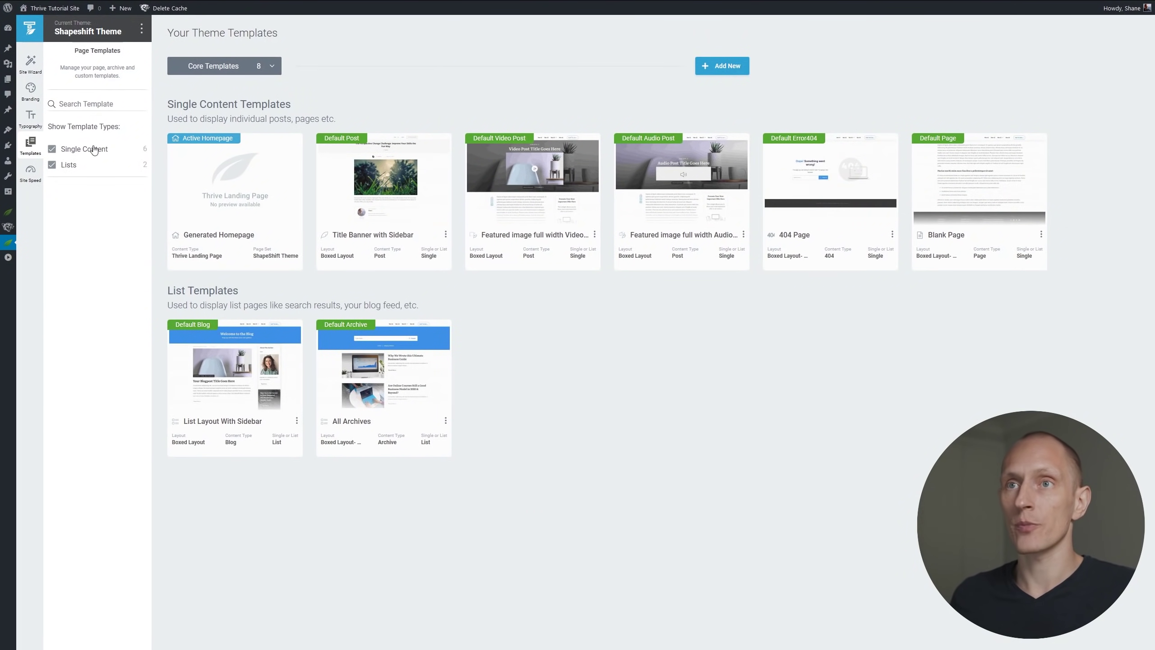
- Open the Sales Page from the site's list of pages for editing with Thrive Architect
{"action": "mouse_move", "coordinate": [10, 51]}
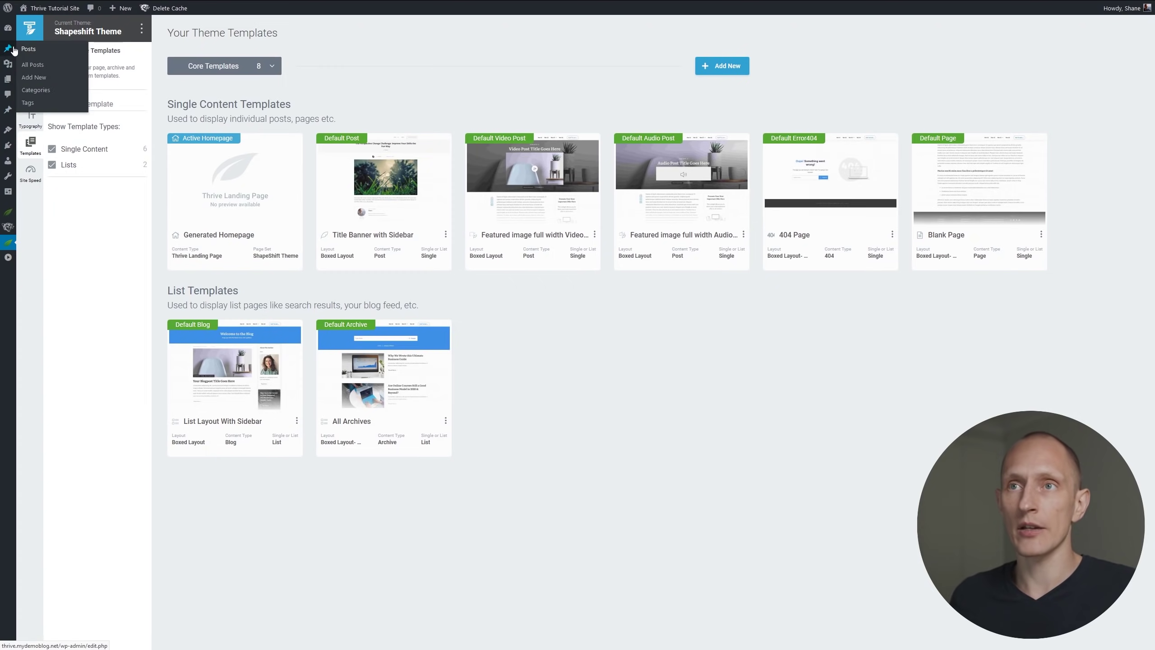
{"action": "left_click", "coordinate": [29, 79]}
{"action": "mouse_move", "coordinate": [193, 222]}
{"action": "mouse_move", "coordinate": [122, 268]}
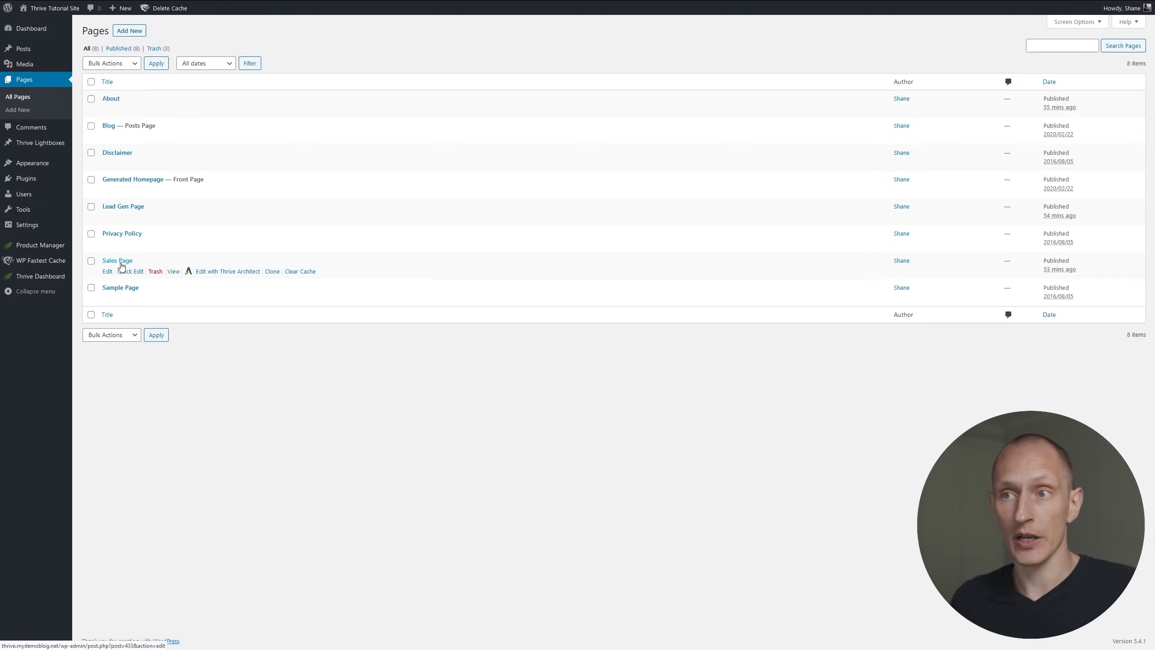
{"action": "left_click", "coordinate": [239, 271]}
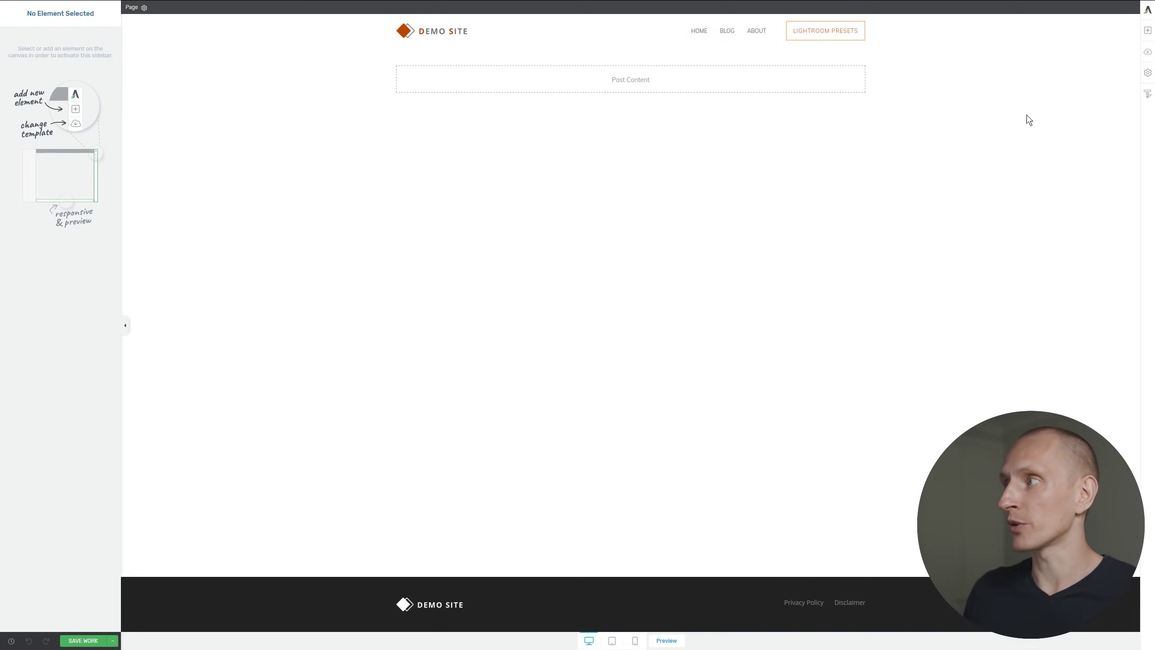
- Browse the default landing page templates, including the ShapeShift Theme set and the legacy sets
{"action": "left_click", "coordinate": [1148, 53]}
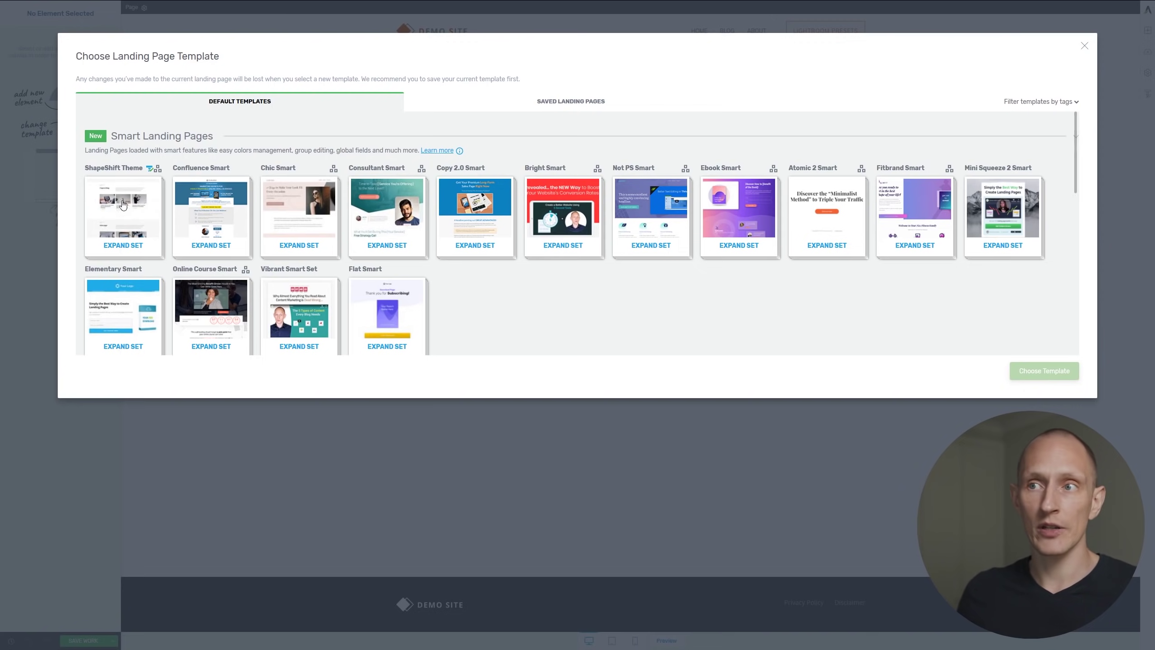
{"action": "left_click", "coordinate": [123, 246]}
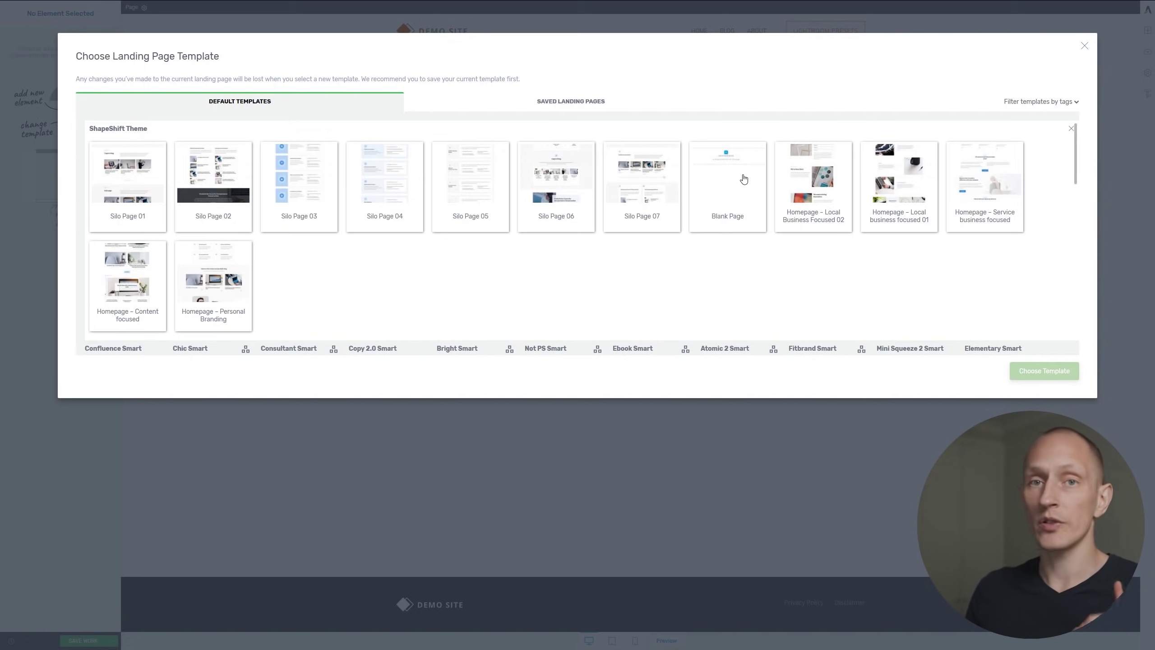
{"action": "left_click", "coordinate": [1072, 129]}
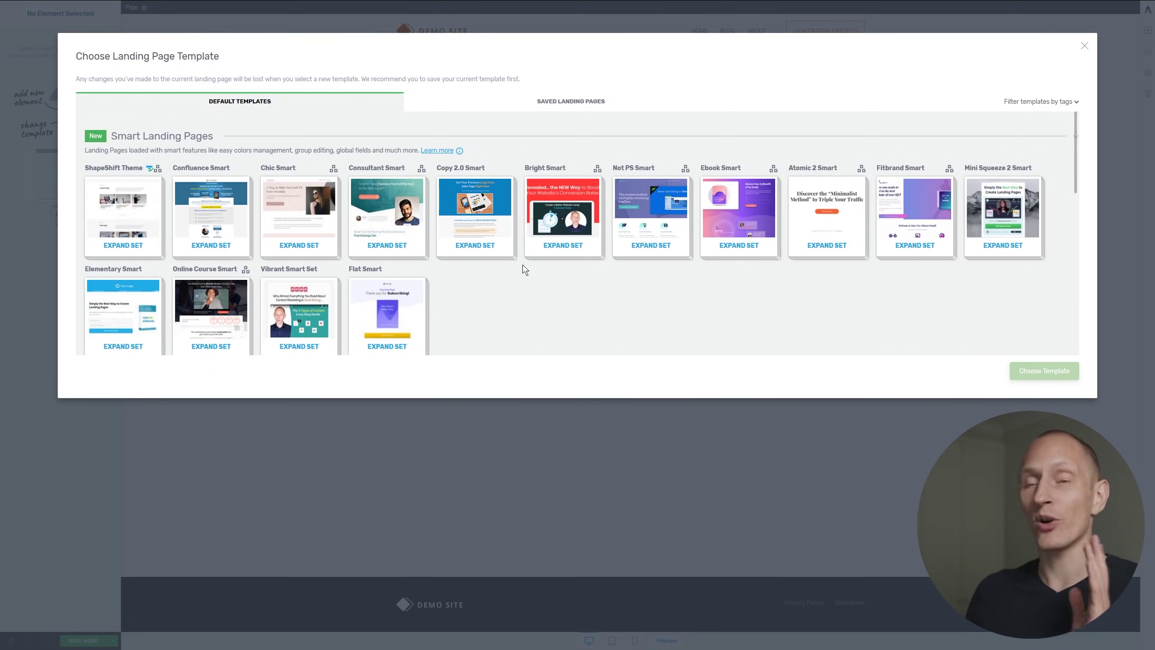
{"action": "scroll", "coordinate": [524, 269], "scroll_direction": "down", "scroll_amount": 1}
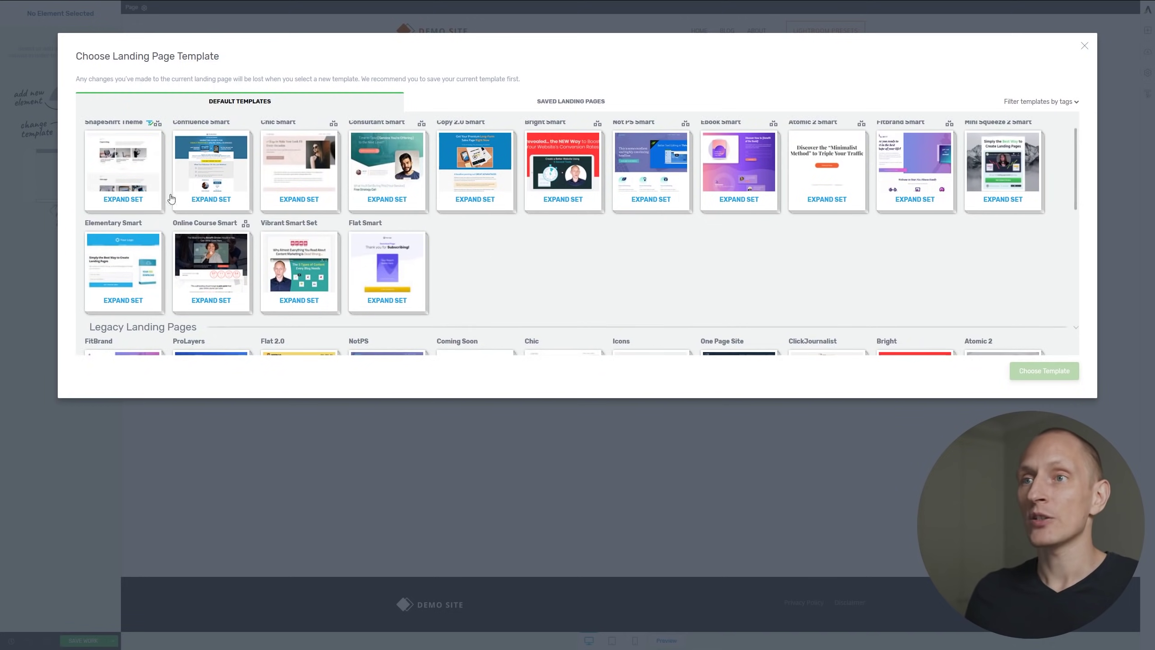
{"action": "left_click", "coordinate": [154, 190]}
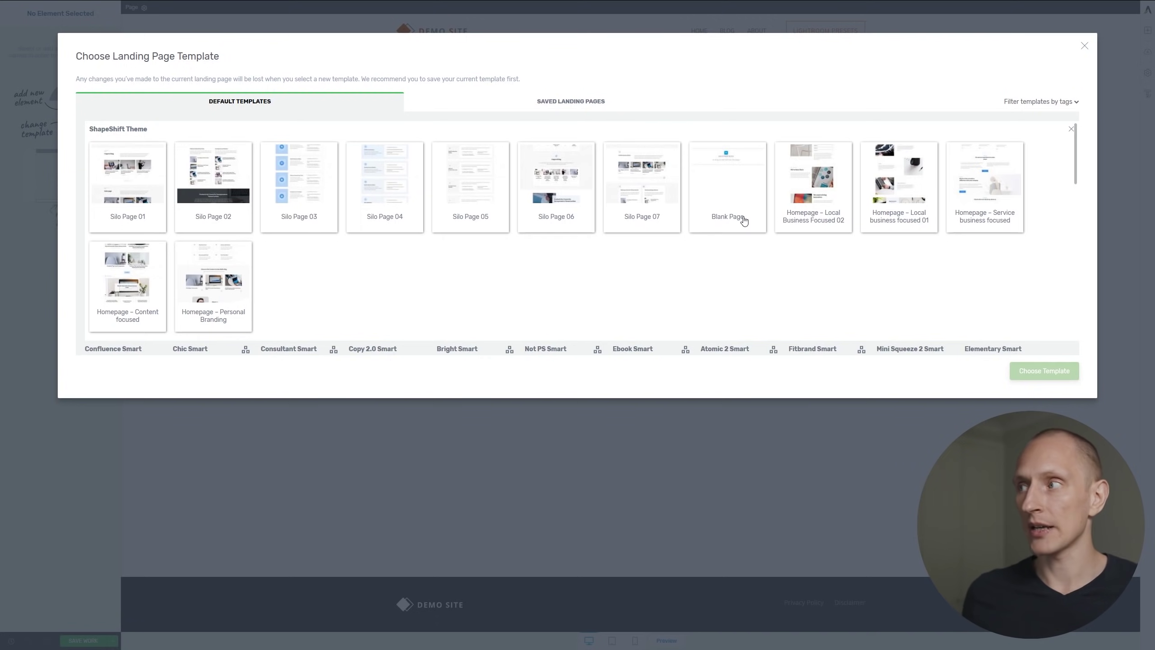
{"action": "left_click", "coordinate": [1071, 131]}
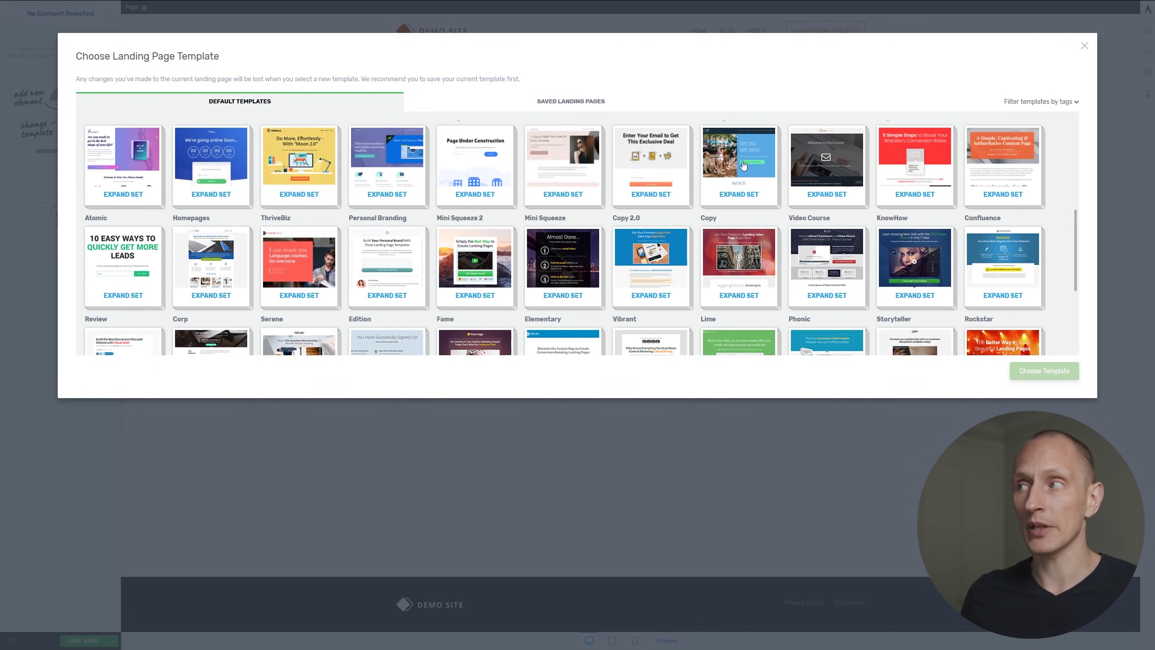
{"action": "scroll", "coordinate": [703, 176], "scroll_direction": "up", "scroll_amount": 10}
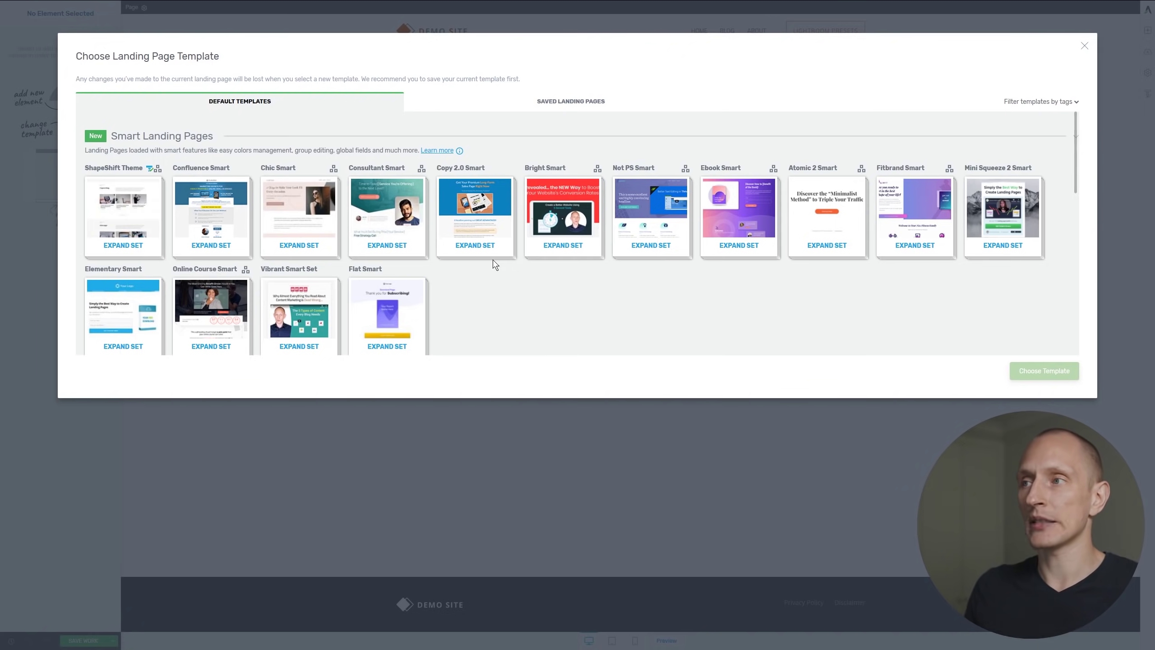
- Apply the Bright Smart Sales Page template from the Bright Smart set to the page
{"action": "mouse_move", "coordinate": [597, 171]}
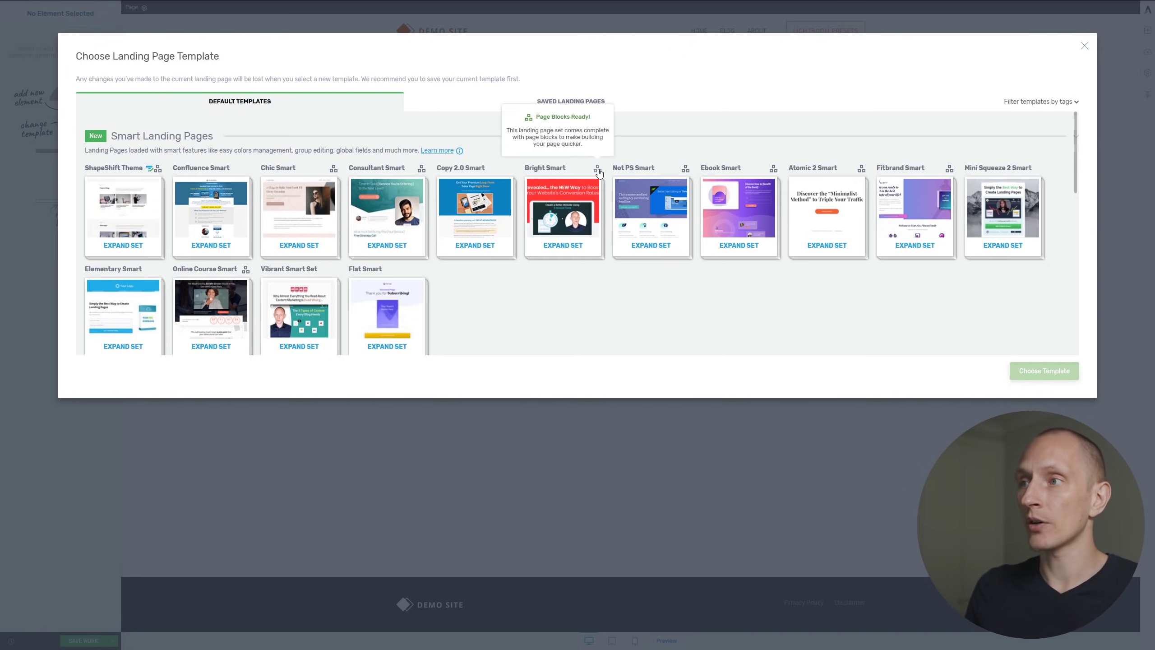
{"action": "left_click", "coordinate": [575, 221]}
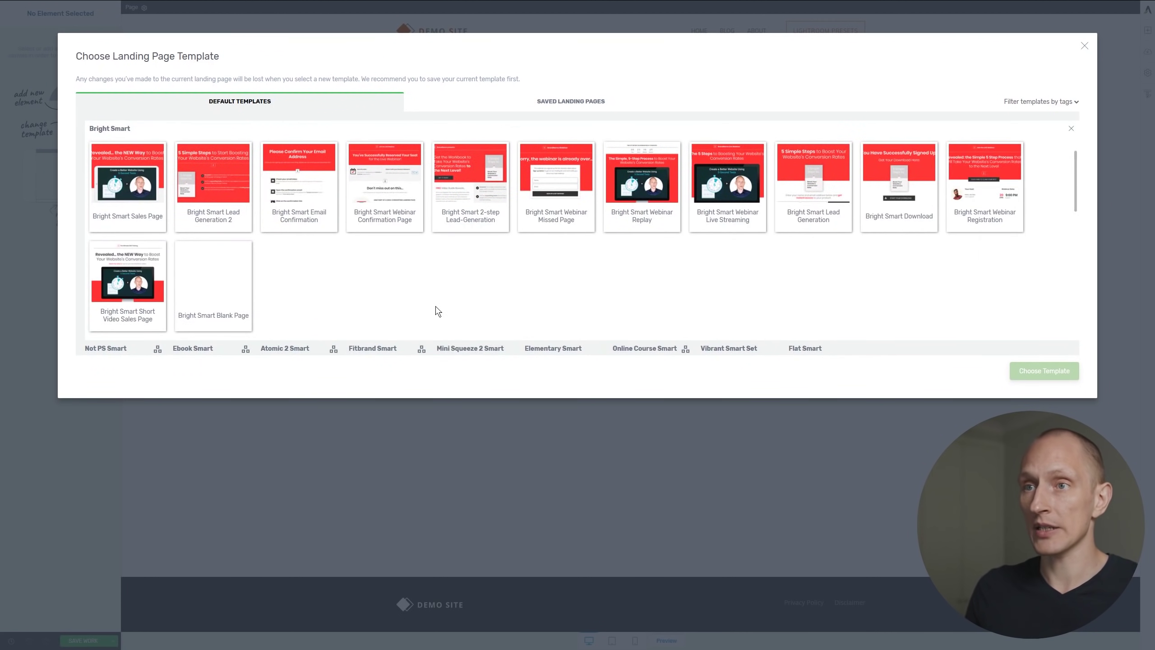
{"action": "left_click", "coordinate": [143, 183]}
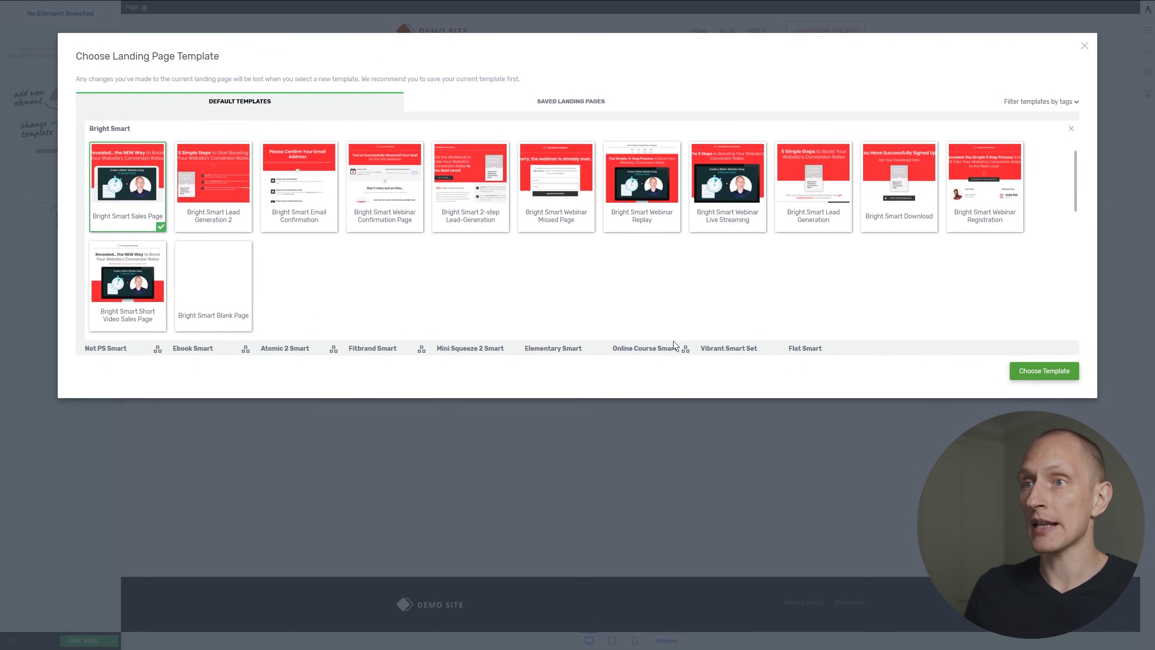
{"action": "left_click", "coordinate": [1052, 370]}
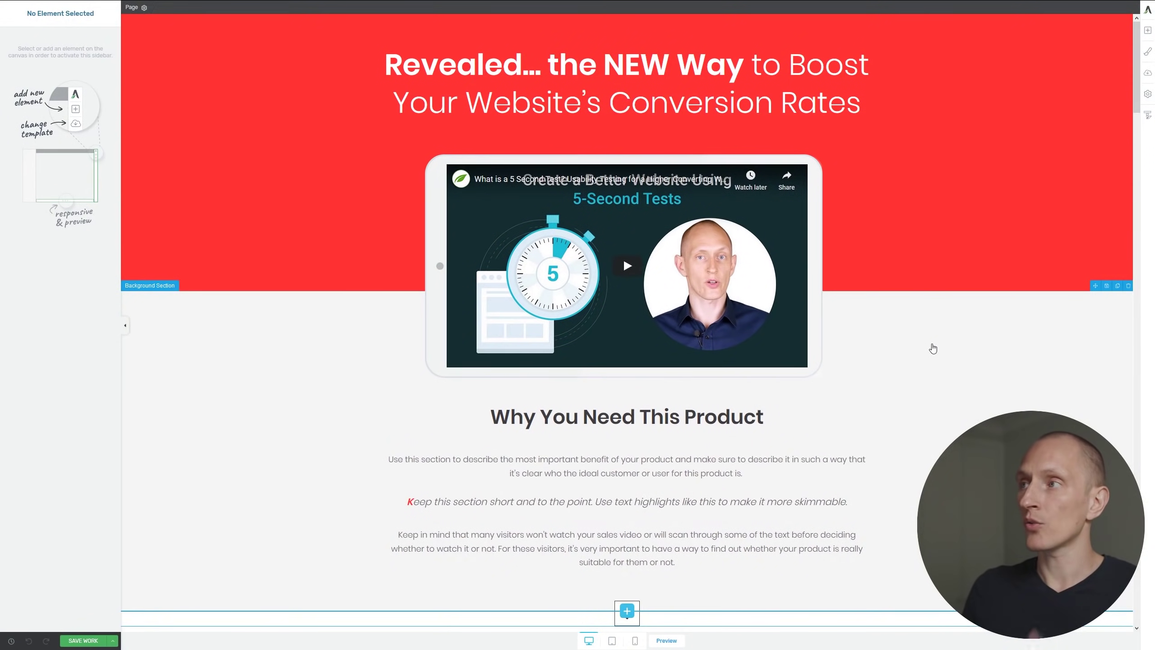
- Change the template's Main Accent color to the saved dark orange brand color
{"action": "left_click", "coordinate": [1149, 52]}
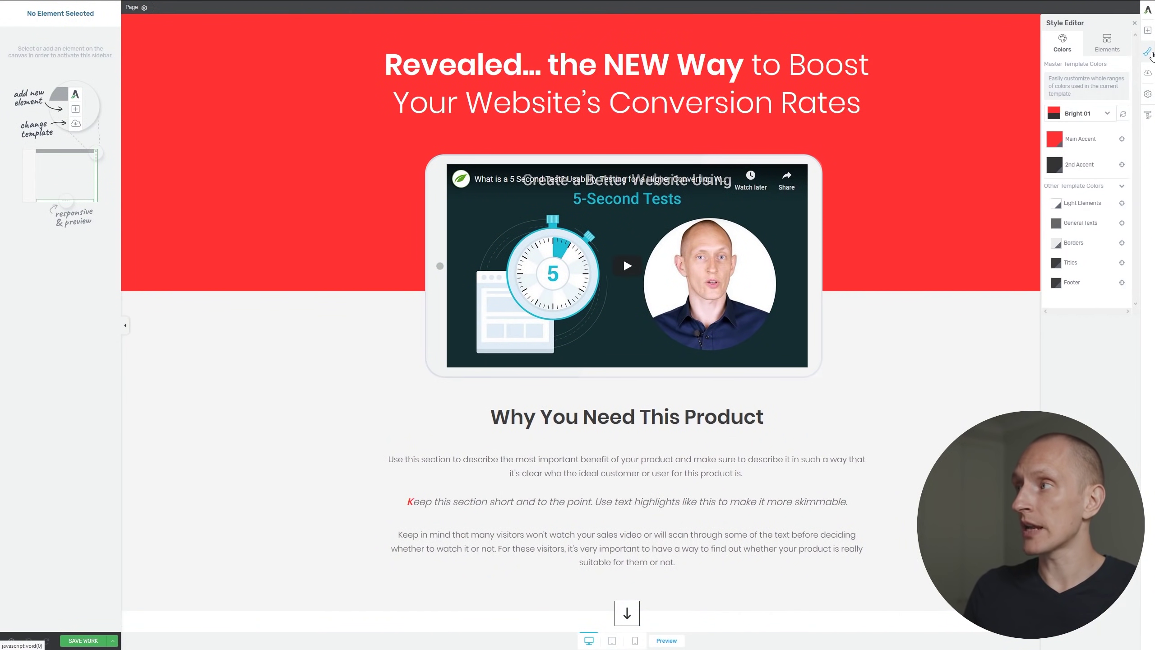
{"action": "left_click", "coordinate": [1053, 140]}
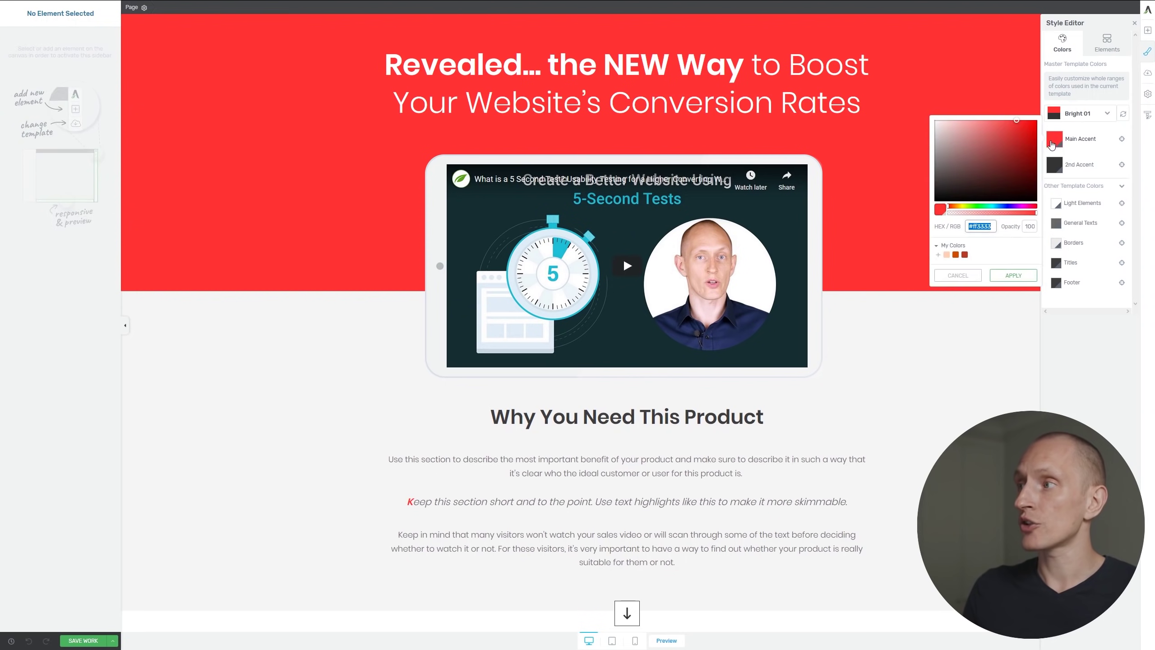
{"action": "left_click", "coordinate": [955, 256]}
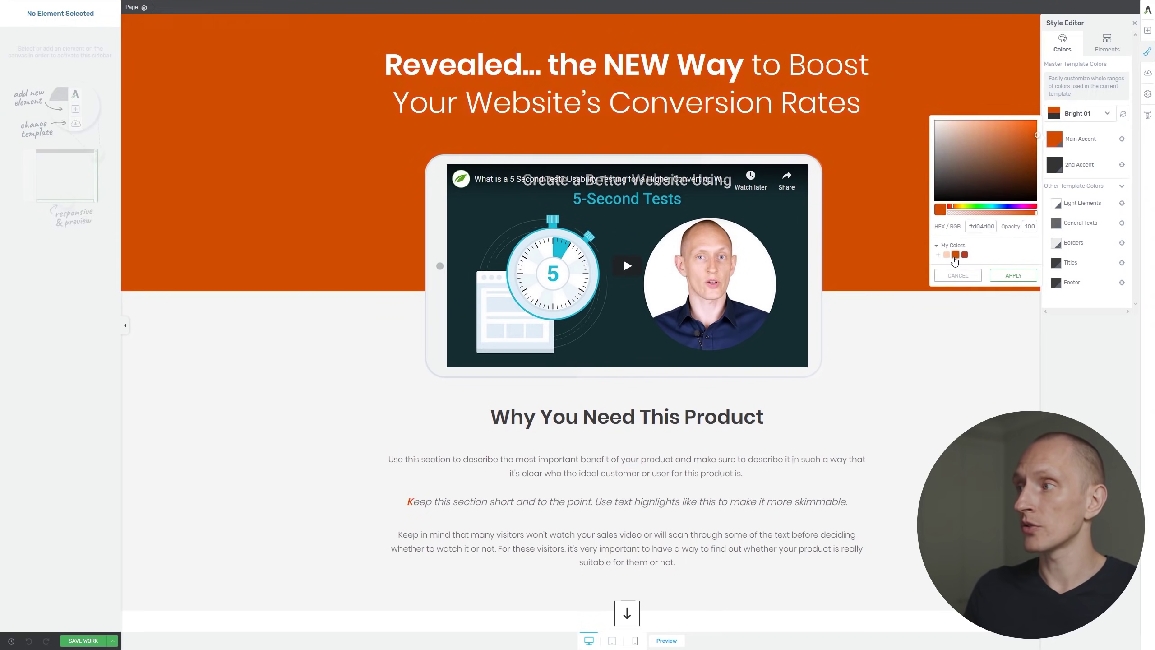
{"action": "left_click", "coordinate": [1014, 275]}
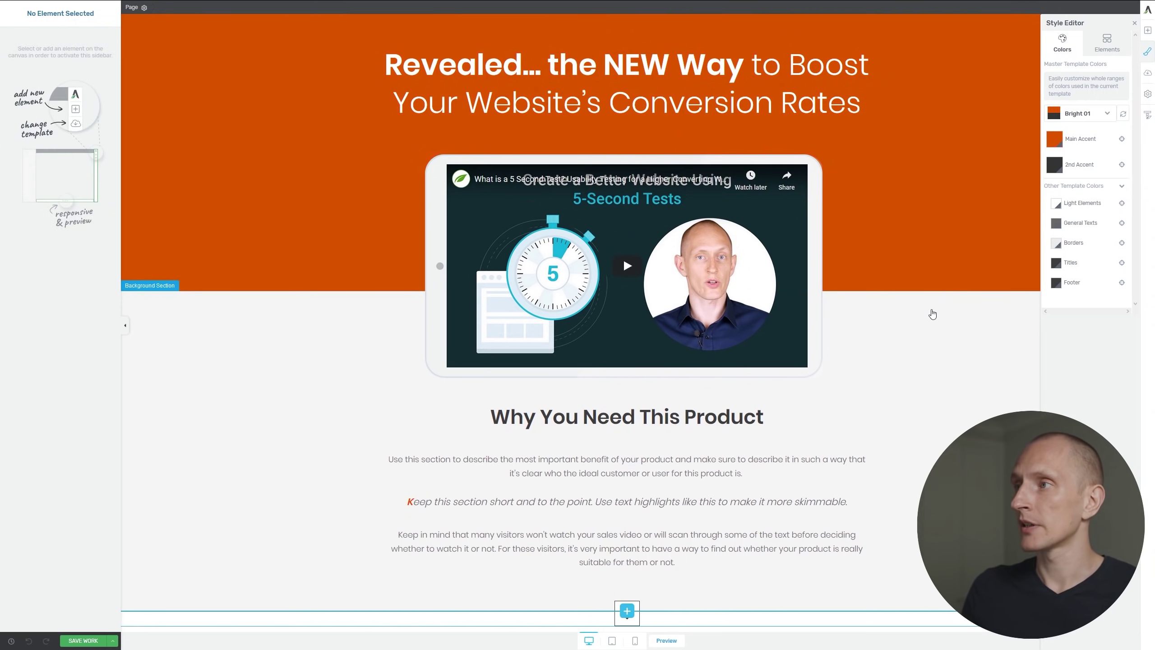
- Examine the recolored sales page's headline, video, feature highlights, text sections and testimonials
{"action": "scroll", "coordinate": [938, 300], "scroll_direction": "down", "scroll_amount": 15}
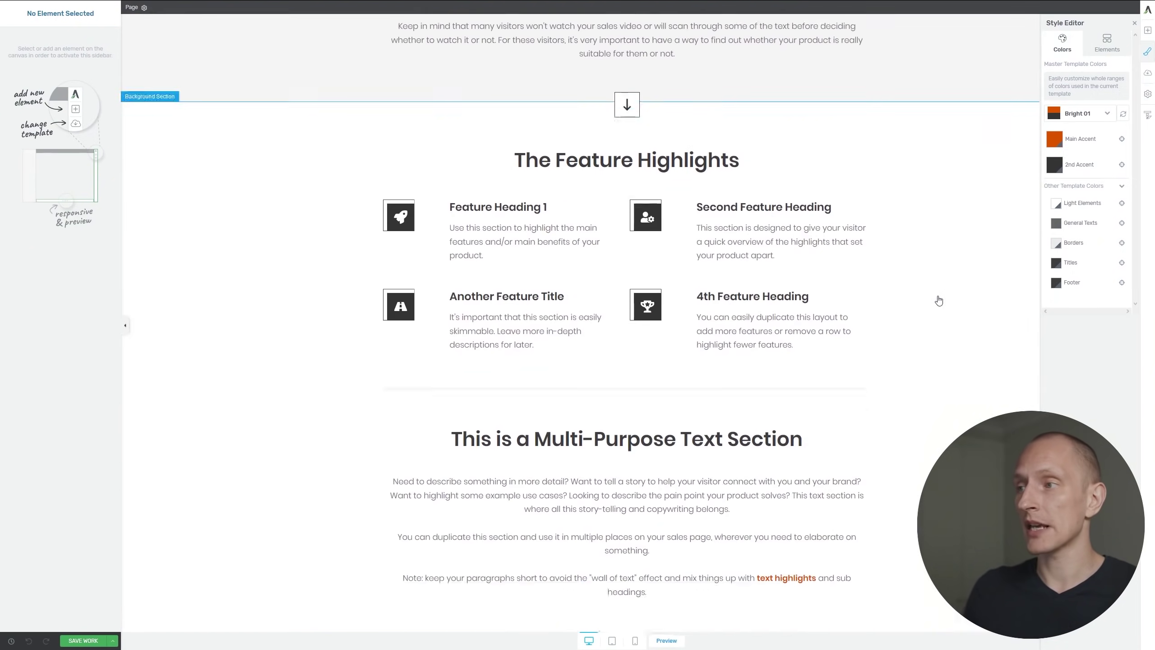
{"action": "scroll", "coordinate": [939, 301], "scroll_direction": "down", "scroll_amount": 9}
{"action": "scroll", "coordinate": [938, 300], "scroll_direction": "down", "scroll_amount": 4}
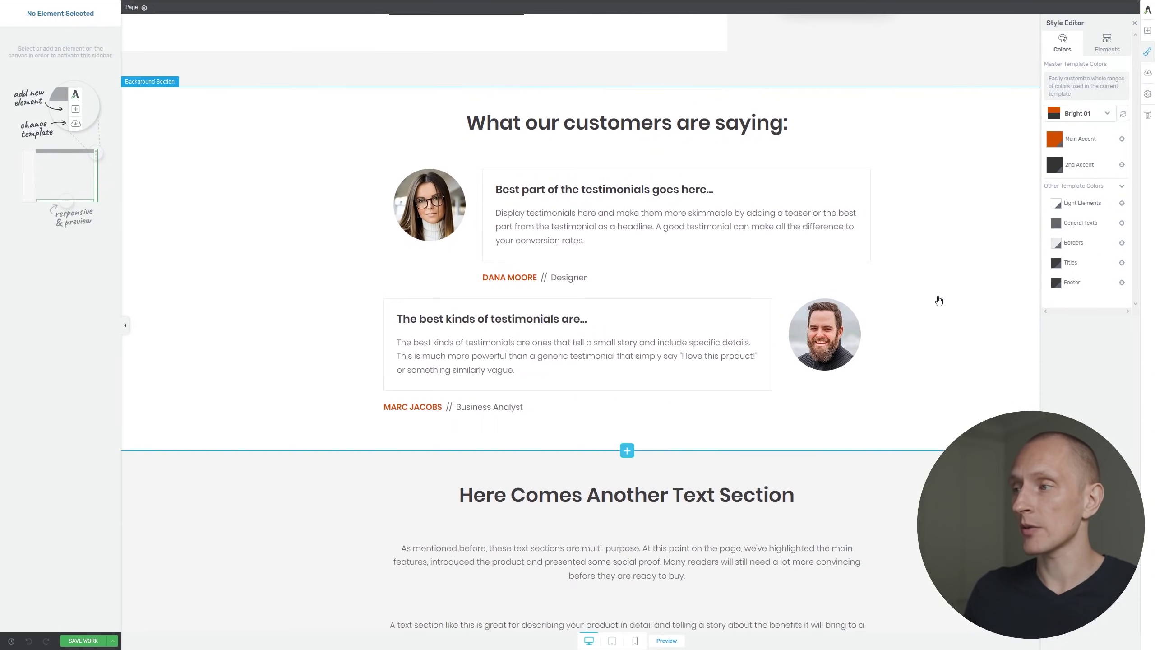
{"action": "scroll", "coordinate": [939, 300], "scroll_direction": "up", "scroll_amount": 3}
{"action": "scroll", "coordinate": [938, 300], "scroll_direction": "up", "scroll_amount": 20}
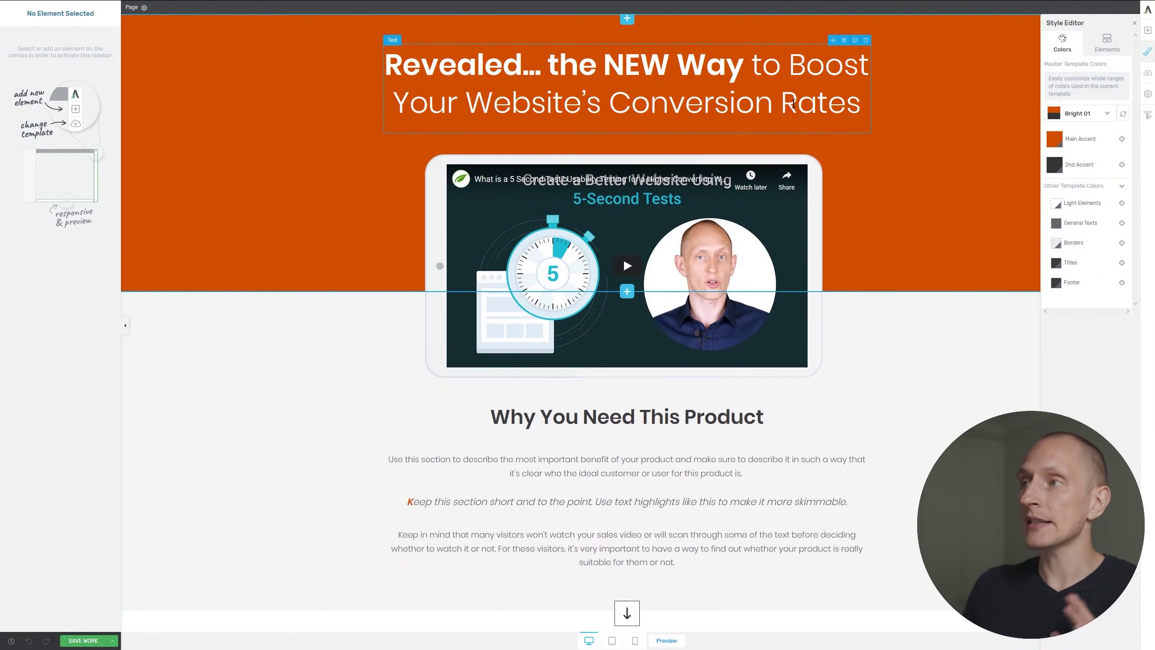
{"action": "scroll", "coordinate": [847, 212], "scroll_direction": "down", "scroll_amount": 1}
{"action": "scroll", "coordinate": [846, 212], "scroll_direction": "down", "scroll_amount": 6}
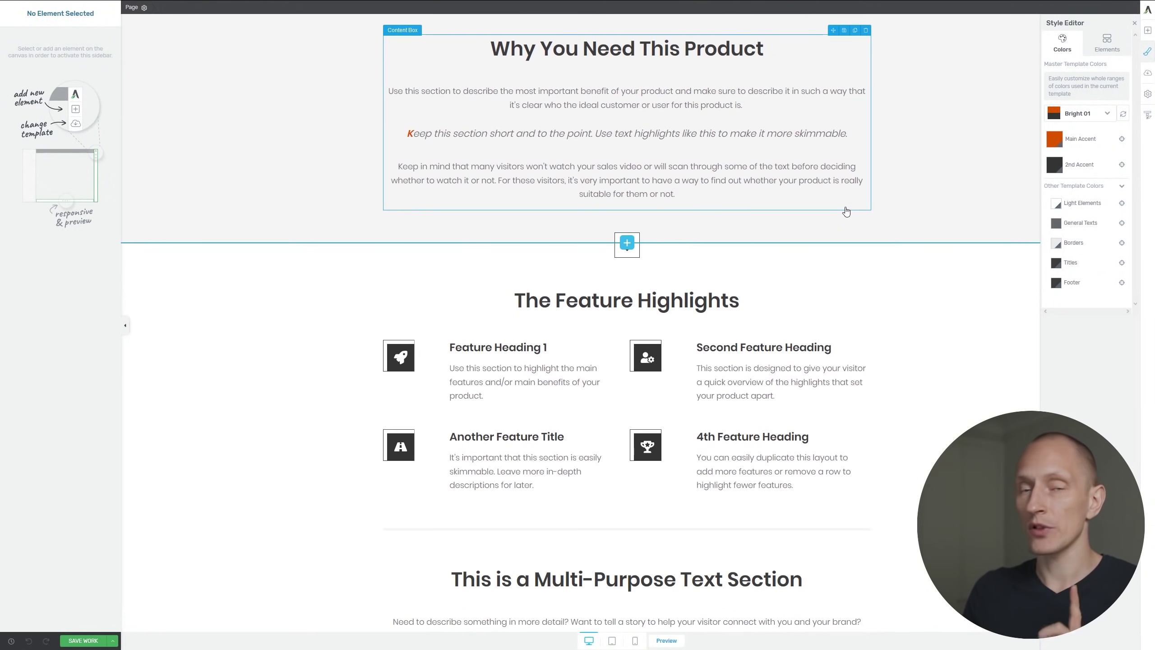
{"action": "scroll", "coordinate": [846, 212], "scroll_direction": "up", "scroll_amount": 6}
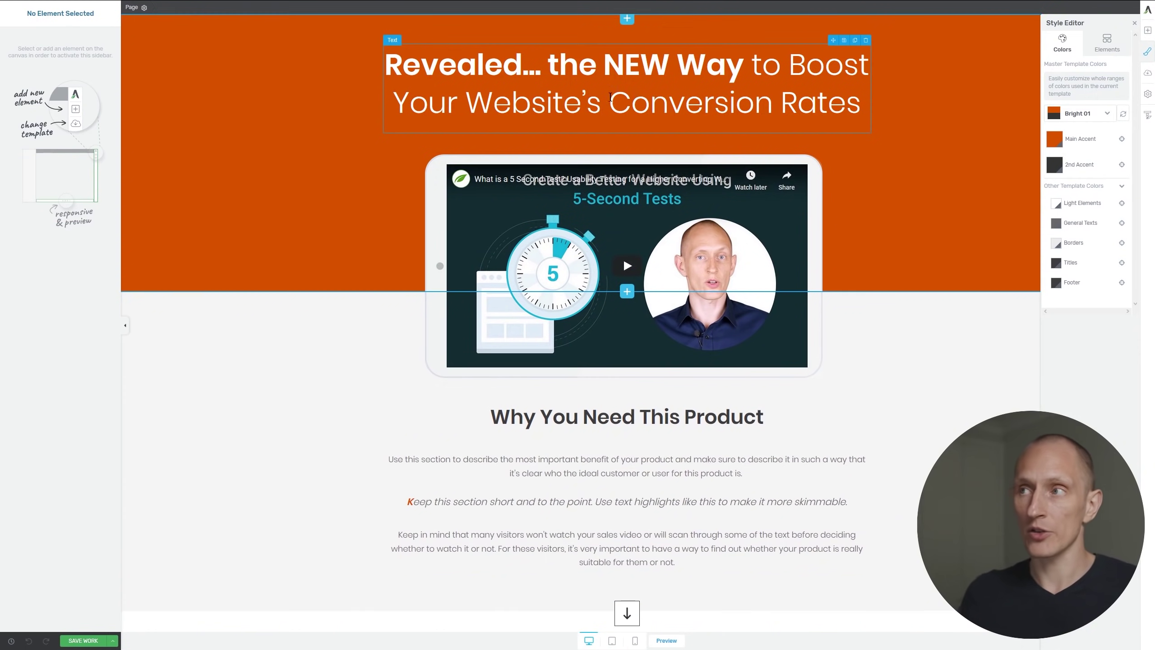
{"action": "scroll", "coordinate": [847, 212], "scroll_direction": "down", "scroll_amount": 4}
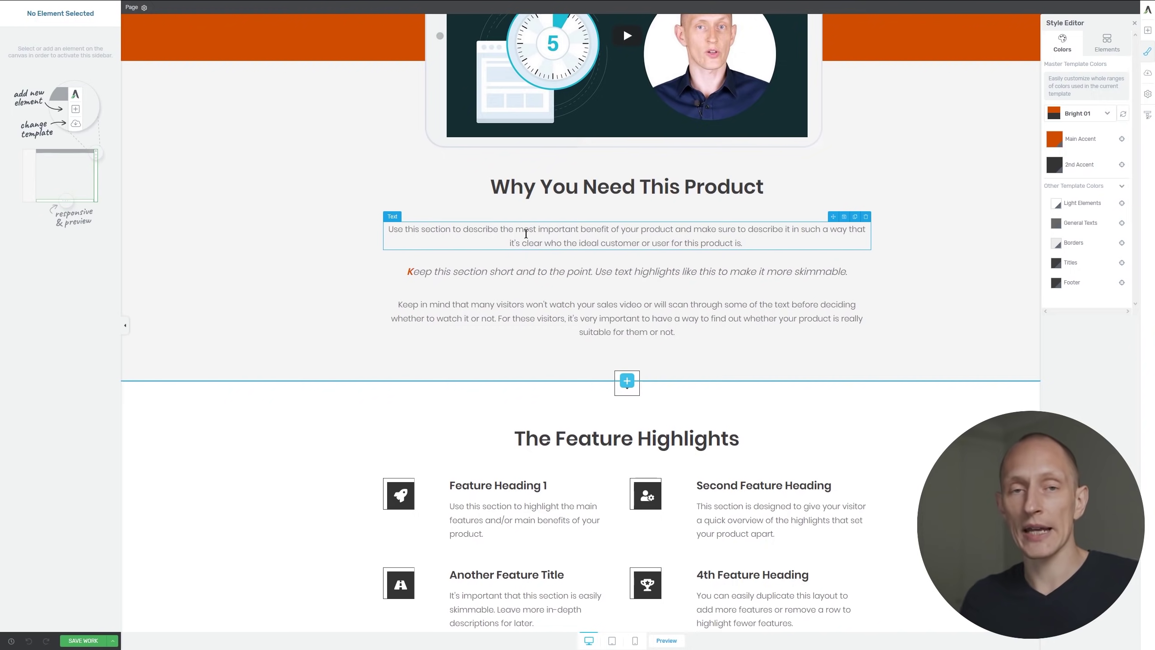
- Examine the sales page's feature highlights, product overview, customer testimonials and the buy-now section with the book cover
{"action": "scroll", "coordinate": [564, 285], "scroll_direction": "down", "scroll_amount": 4}
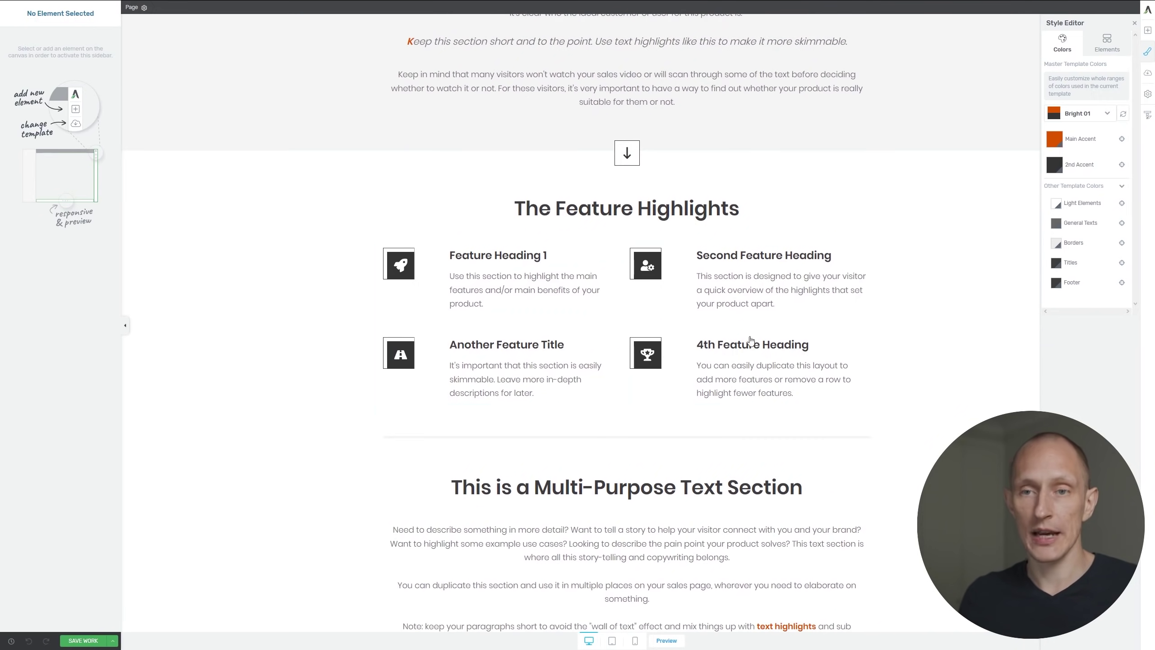
{"action": "scroll", "coordinate": [709, 360], "scroll_direction": "down", "scroll_amount": 6}
{"action": "scroll", "coordinate": [704, 269], "scroll_direction": "down", "scroll_amount": 13}
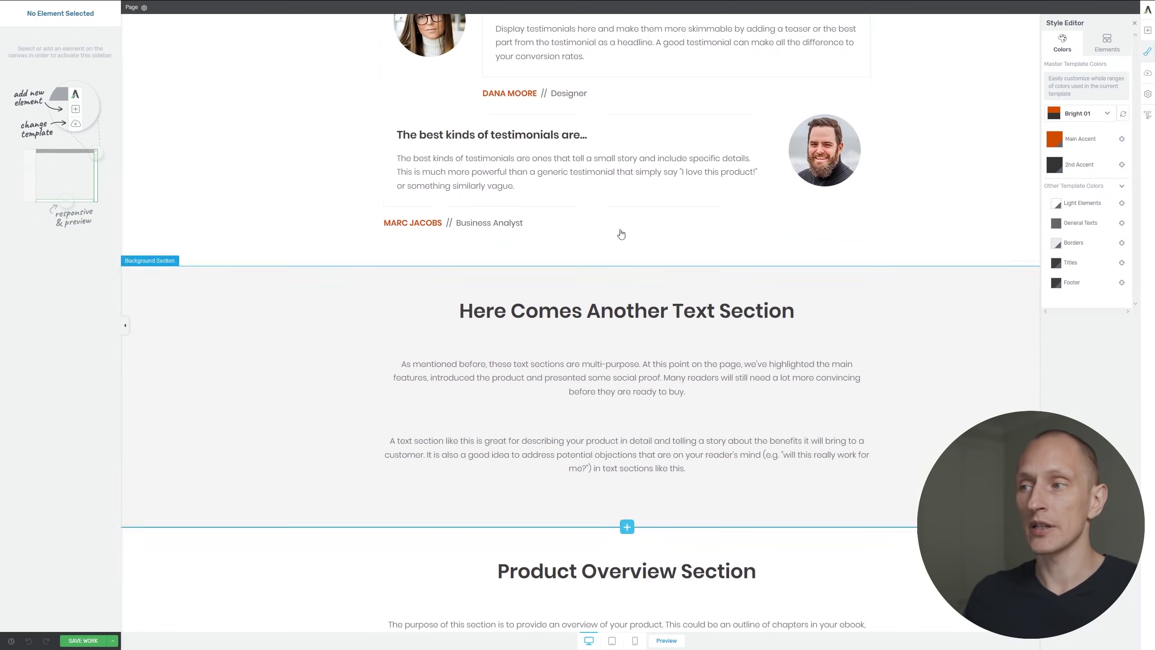
{"action": "scroll", "coordinate": [591, 139], "scroll_direction": "down", "scroll_amount": 12}
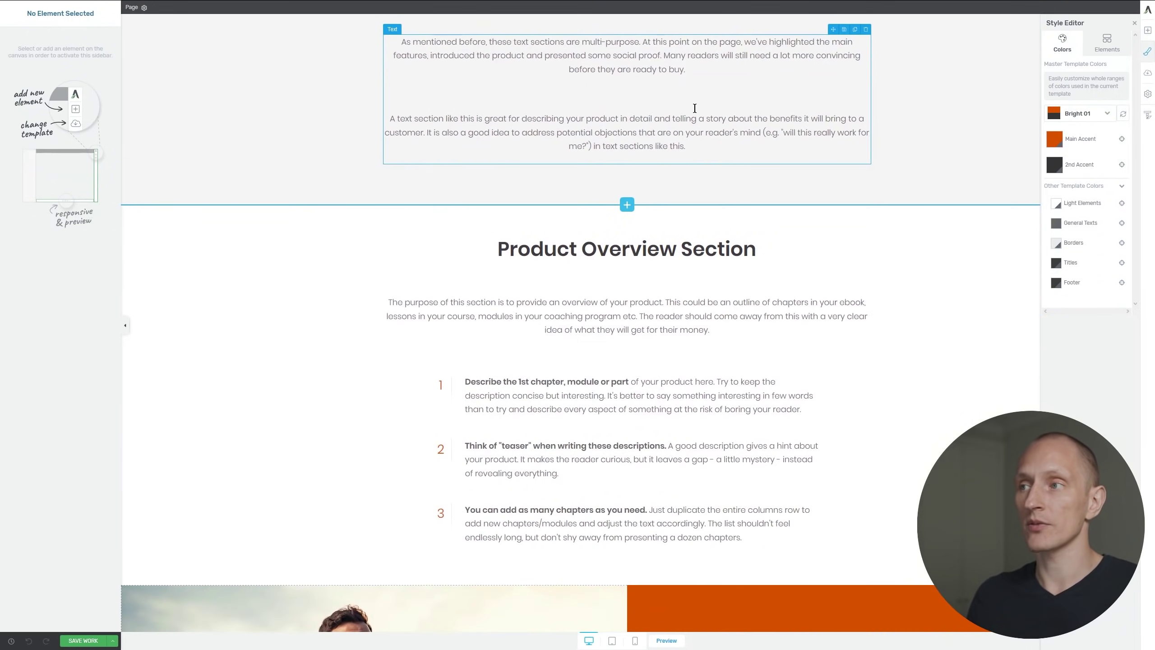
{"action": "scroll", "coordinate": [731, 257], "scroll_direction": "down", "scroll_amount": 8}
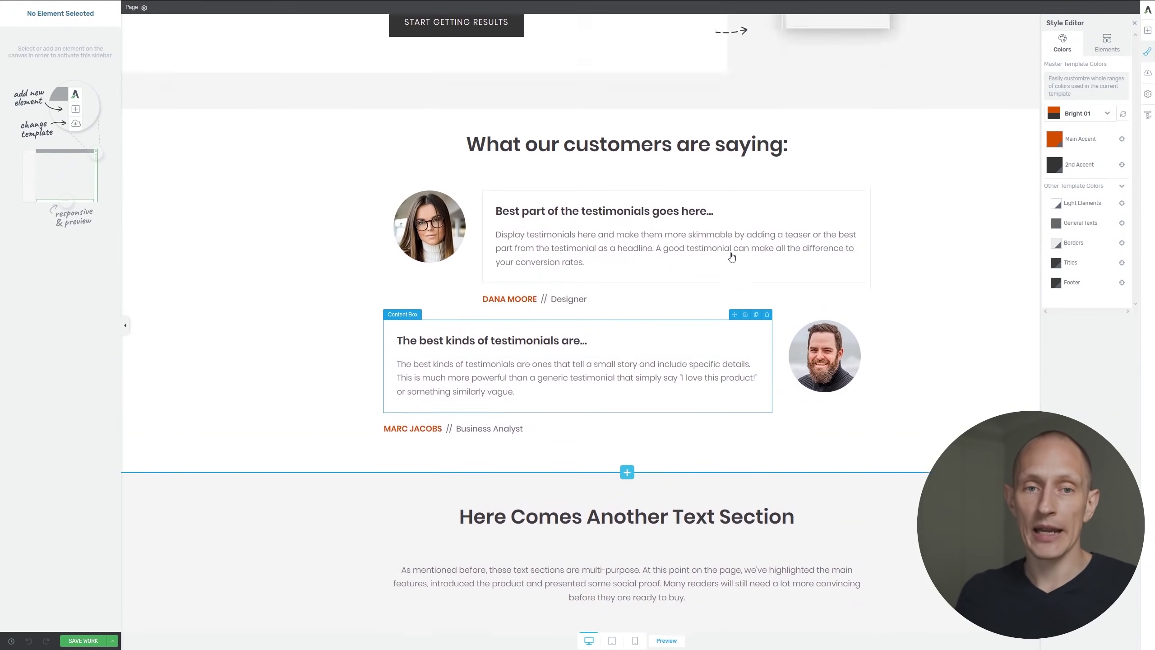
{"action": "scroll", "coordinate": [731, 257], "scroll_direction": "up", "scroll_amount": 15}
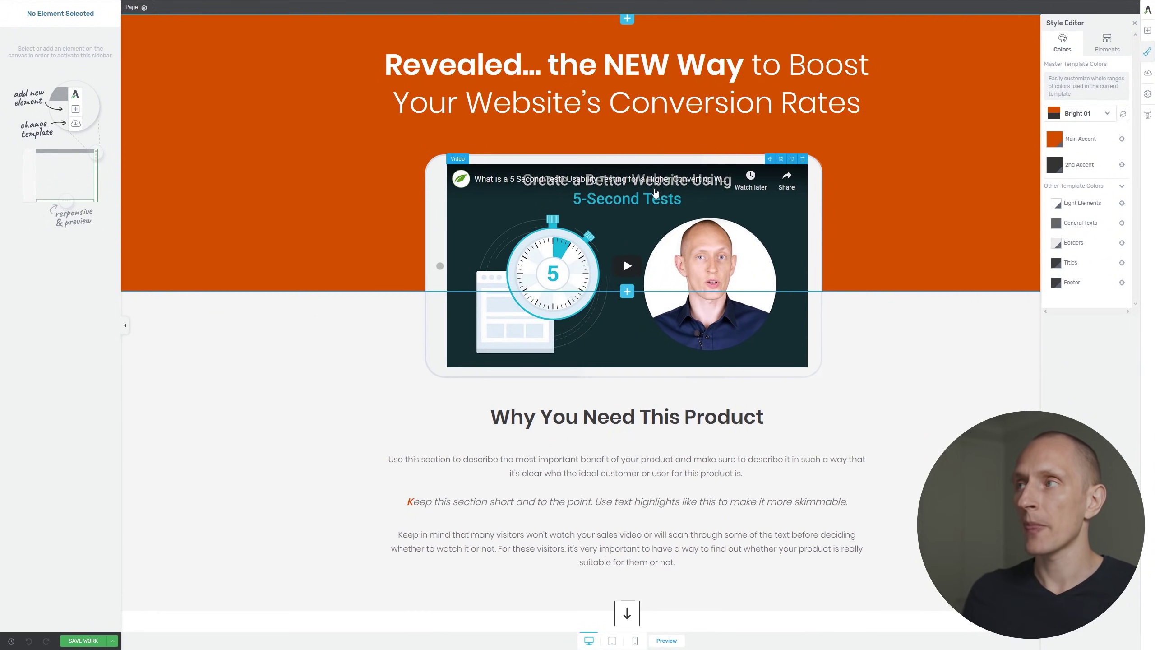
{"action": "scroll", "coordinate": [664, 321], "scroll_direction": "down", "scroll_amount": 15}
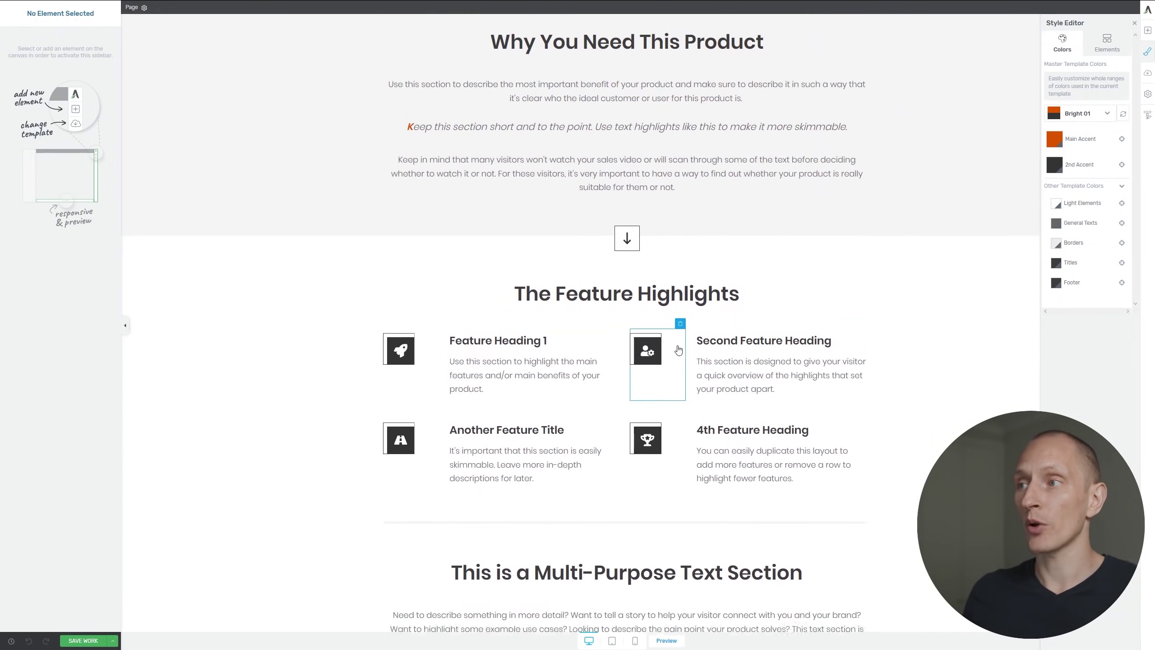
{"action": "scroll", "coordinate": [679, 348], "scroll_direction": "down", "scroll_amount": 1}
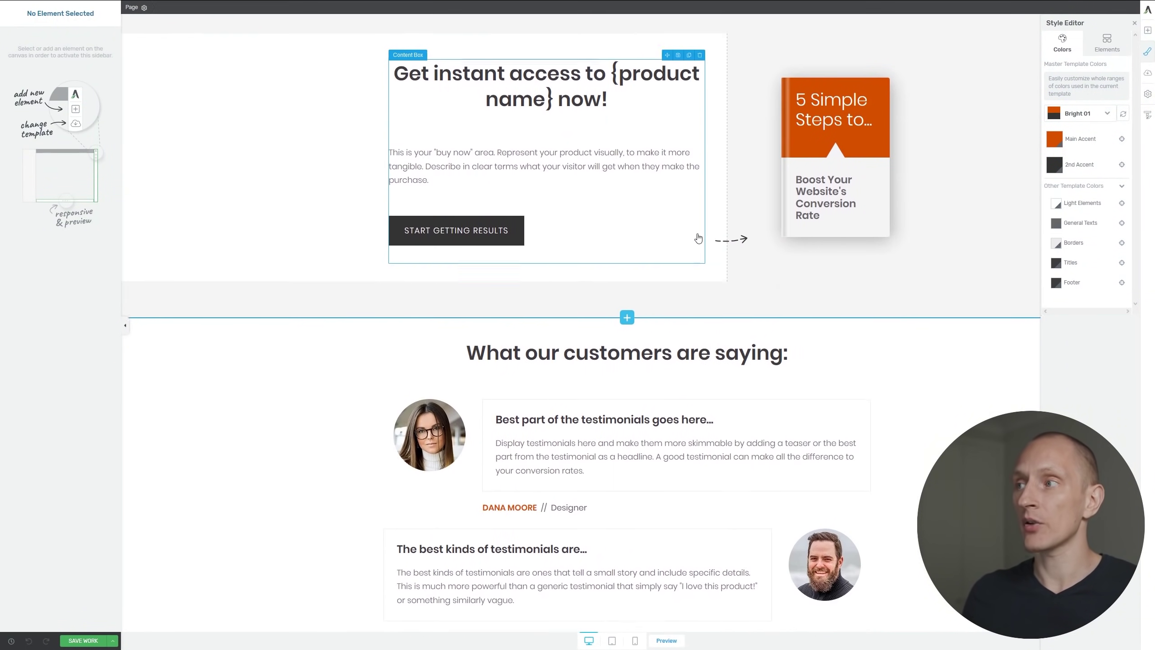
{"action": "scroll", "coordinate": [655, 336], "scroll_direction": "up", "scroll_amount": 4}
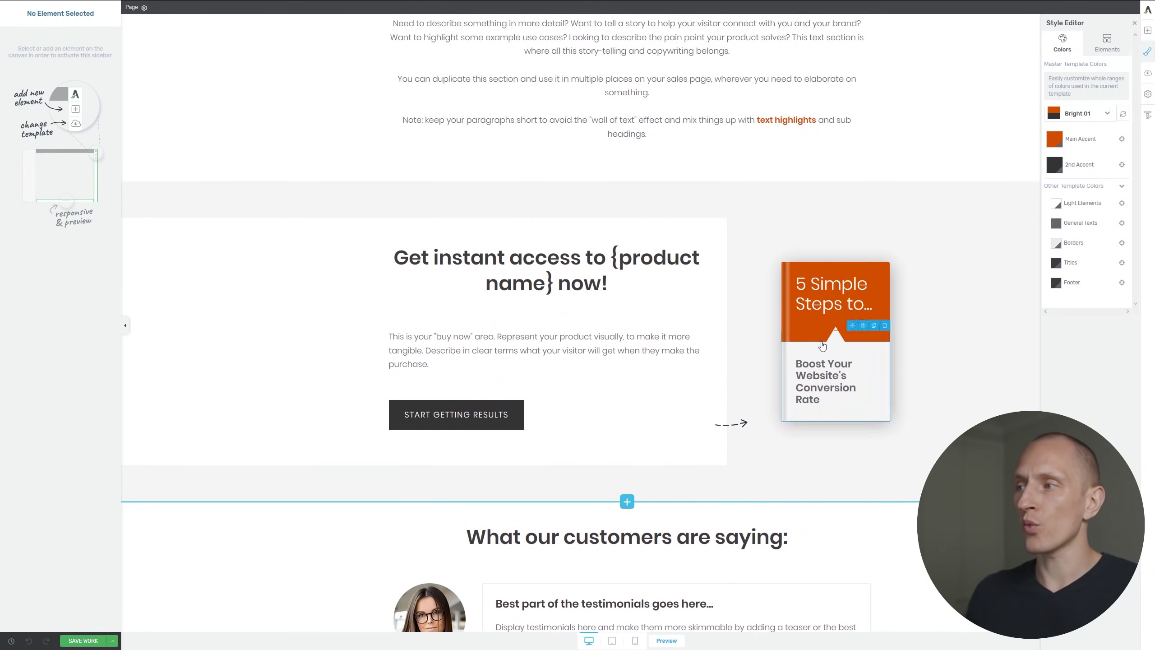
- Insert the "Product Data Headline Goes Here" Bright Smart block between the buy-now section and the testimonials, and review it on the page
{"action": "left_click", "coordinate": [627, 501]}
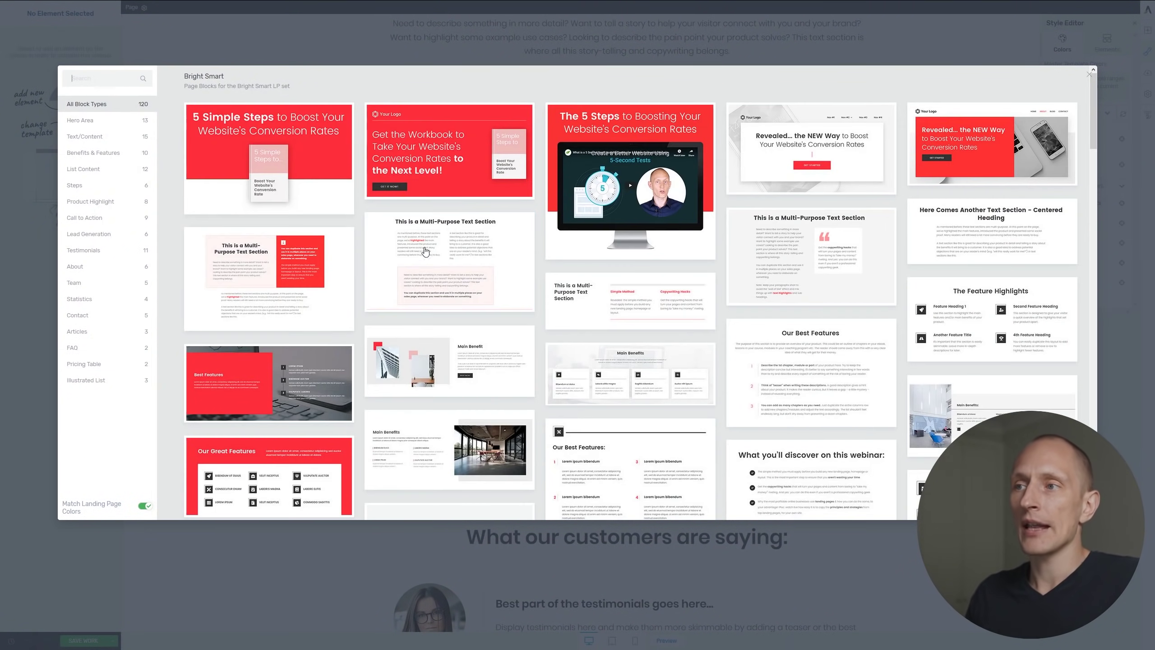
{"action": "scroll", "coordinate": [413, 254], "scroll_direction": "down", "scroll_amount": 15}
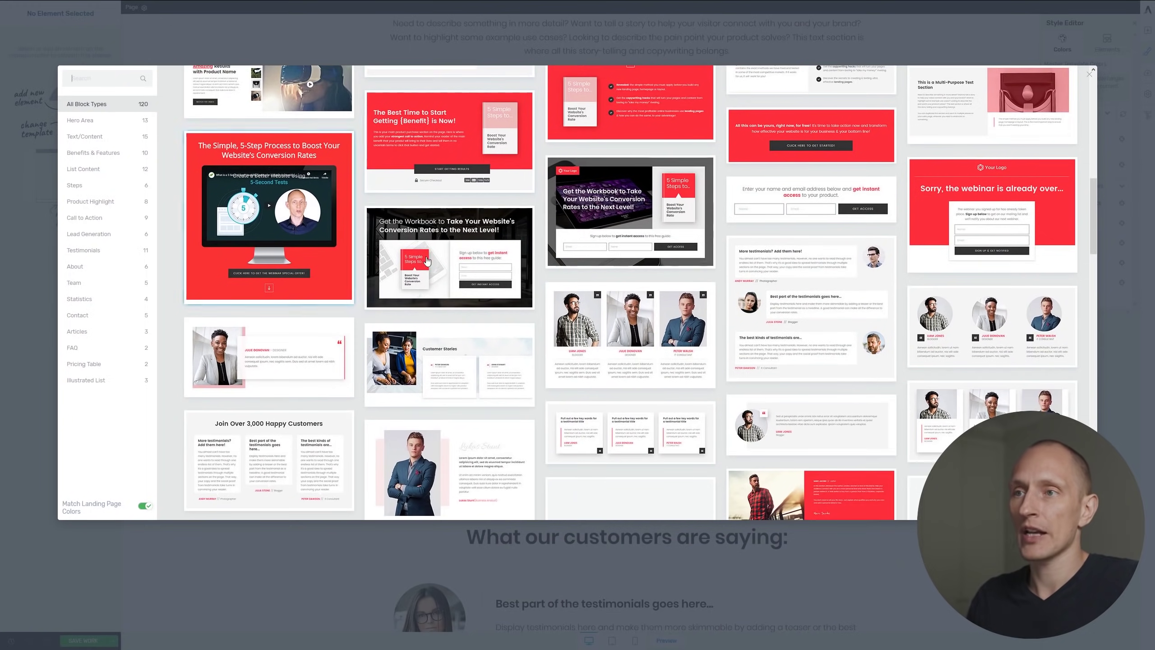
{"action": "scroll", "coordinate": [420, 258], "scroll_direction": "down", "scroll_amount": 5}
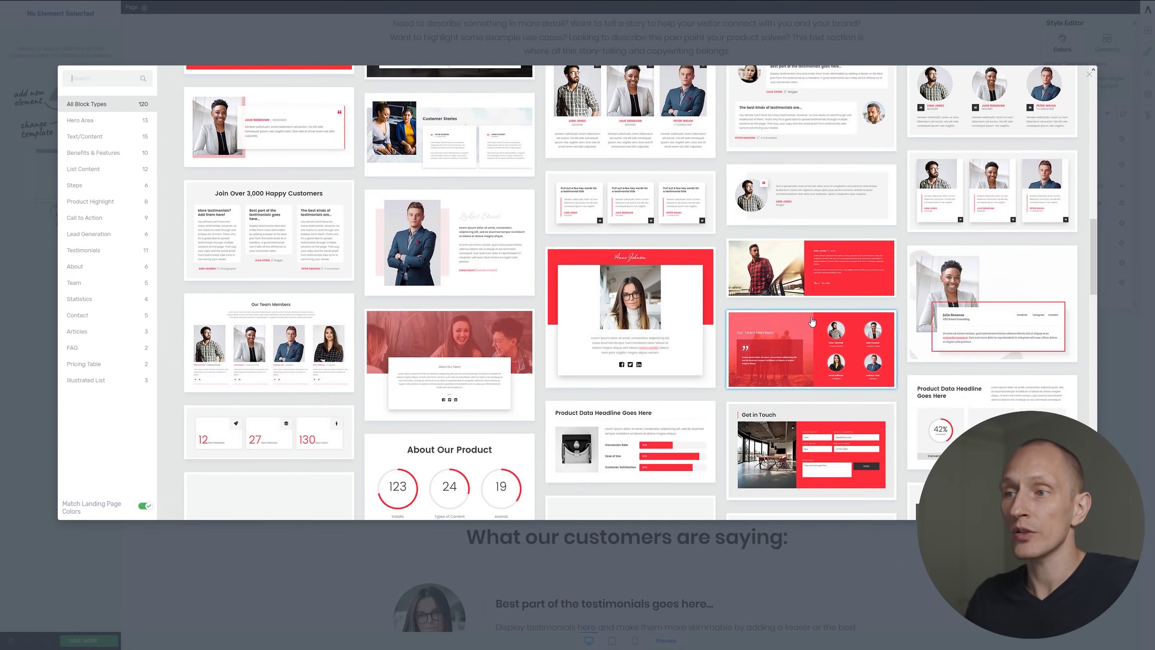
{"action": "scroll", "coordinate": [811, 322], "scroll_direction": "down", "scroll_amount": 5}
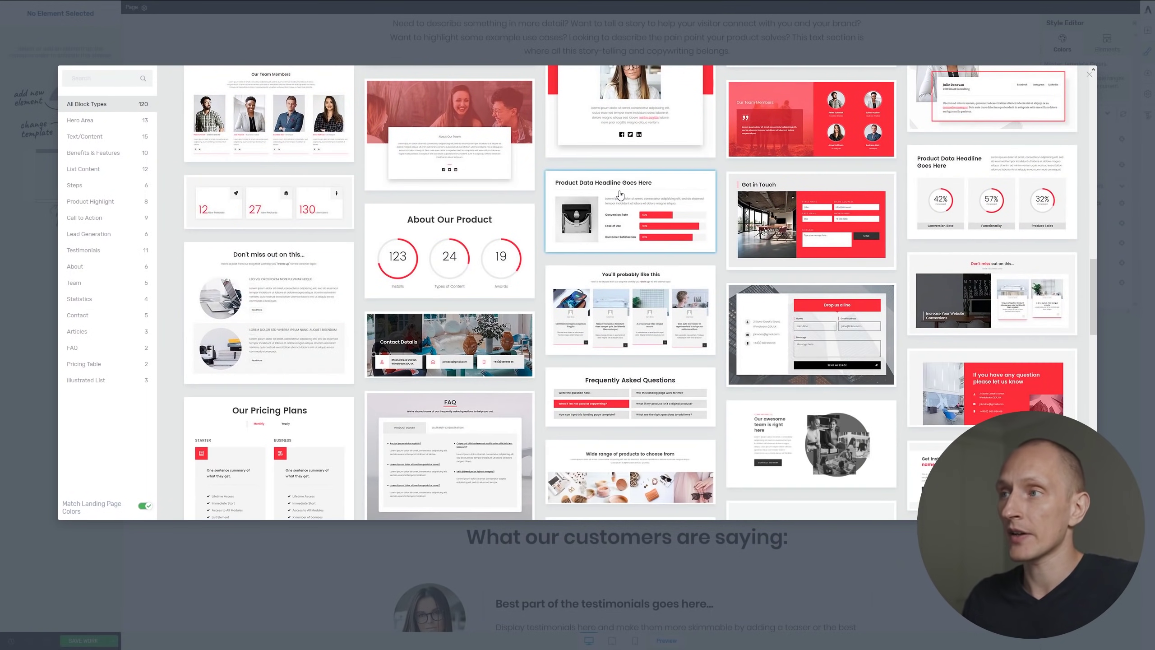
{"action": "left_click", "coordinate": [620, 195]}
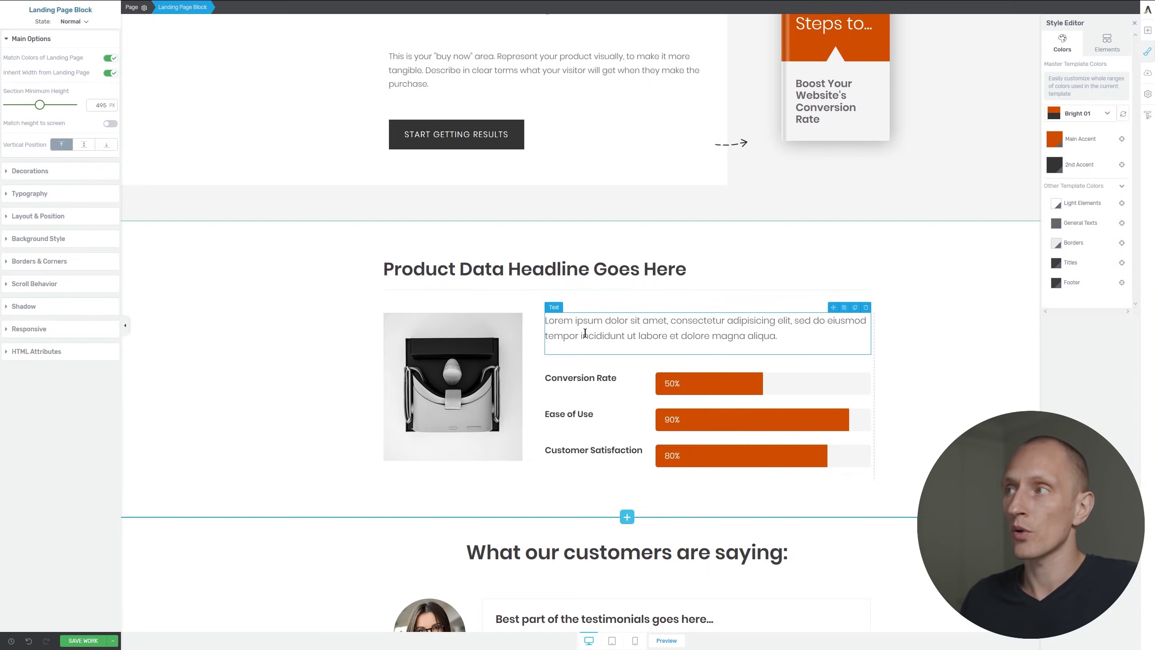
{"action": "scroll", "coordinate": [583, 331], "scroll_direction": "up", "scroll_amount": 4}
{"action": "scroll", "coordinate": [809, 272], "scroll_direction": "down", "scroll_amount": 6}
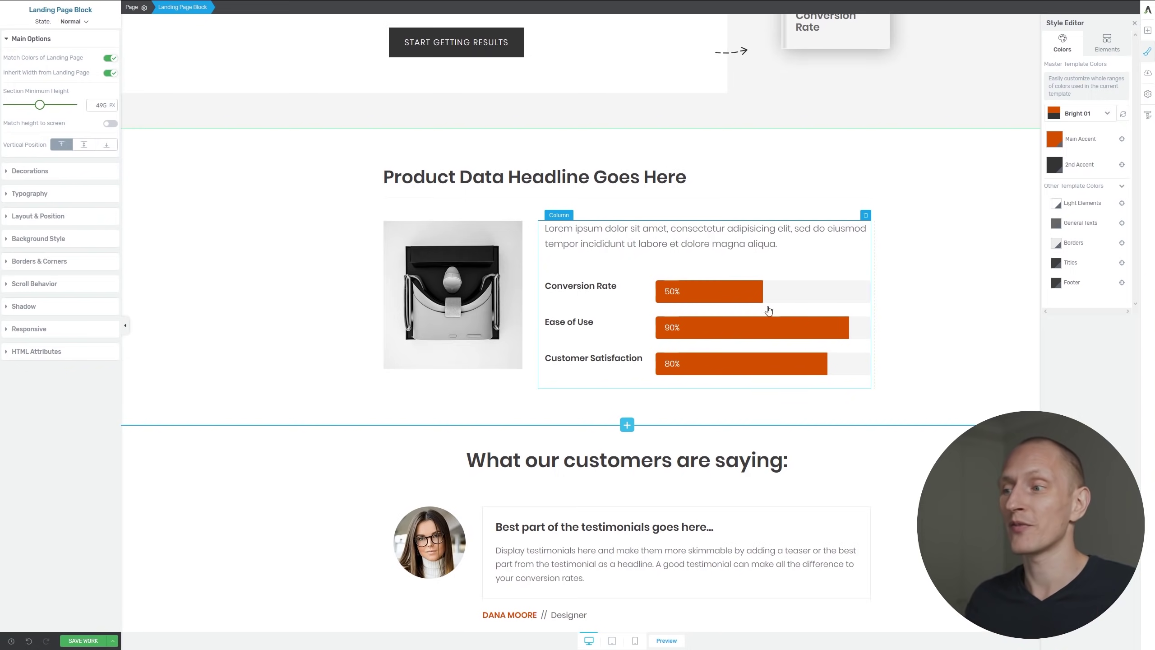
{"action": "scroll", "coordinate": [600, 296], "scroll_direction": "down", "scroll_amount": 4}
{"action": "scroll", "coordinate": [603, 410], "scroll_direction": "down", "scroll_amount": 7}
{"action": "scroll", "coordinate": [604, 442], "scroll_direction": "up", "scroll_amount": 20}
{"action": "scroll", "coordinate": [705, 256], "scroll_direction": "up", "scroll_amount": 5}
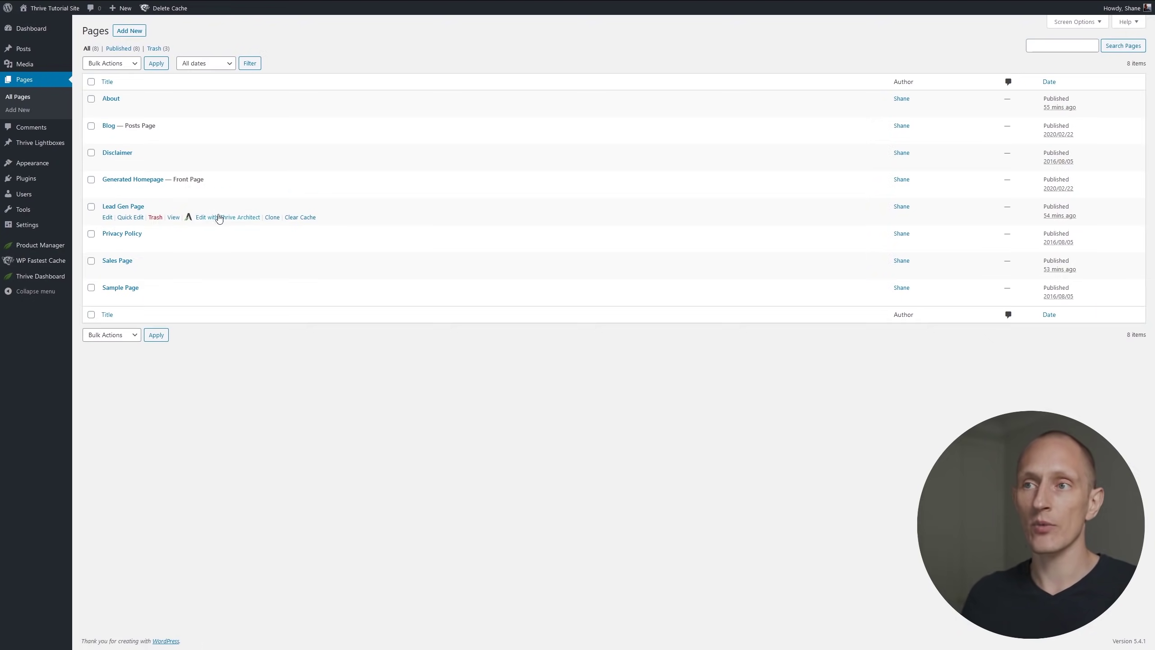
- Edit the Lead Gen Page with Thrive Architect, applying the Blank Page template from the ShapeShift Theme set and hiding the header
{"action": "left_click", "coordinate": [218, 217]}
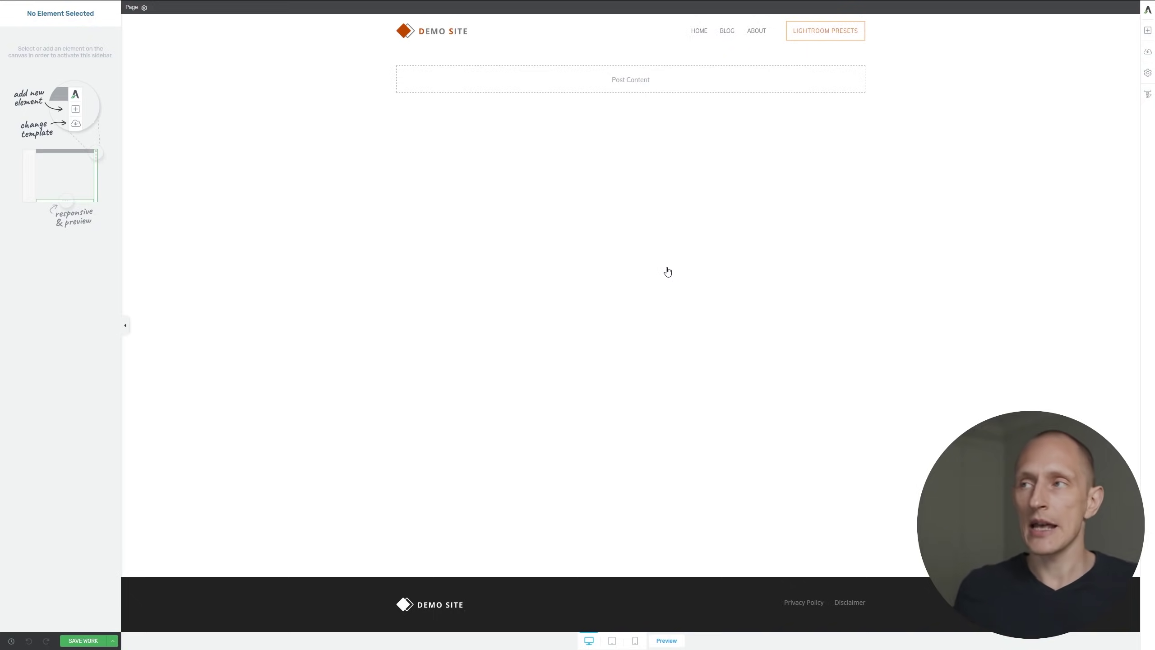
{"action": "left_click", "coordinate": [1147, 52]}
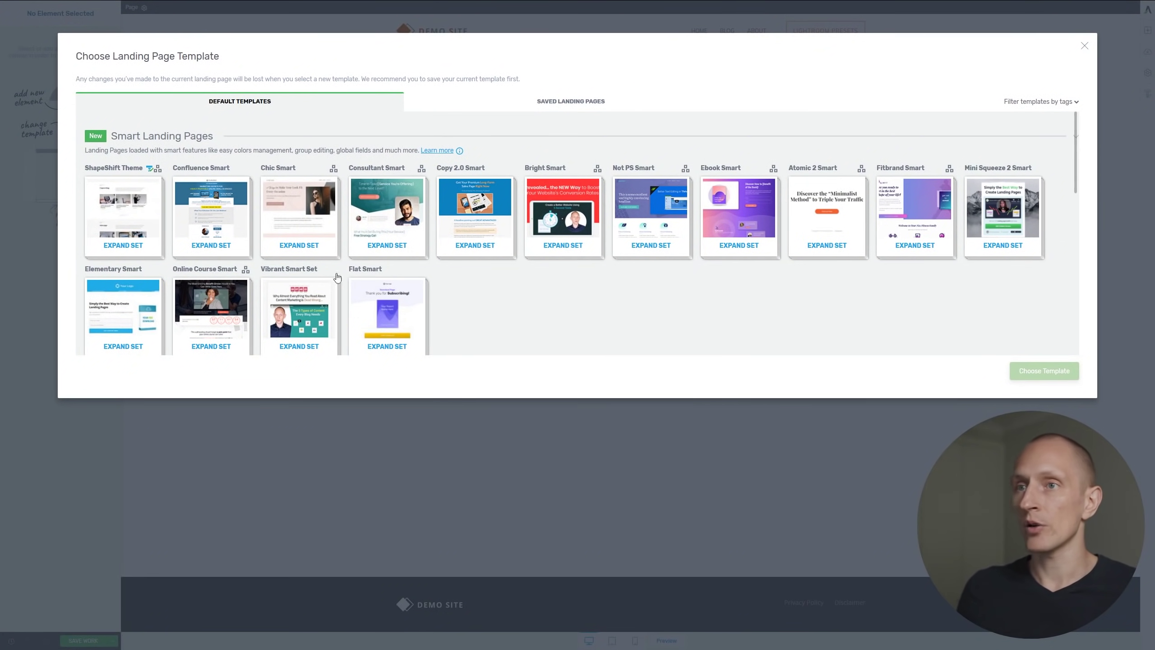
{"action": "left_click", "coordinate": [129, 213]}
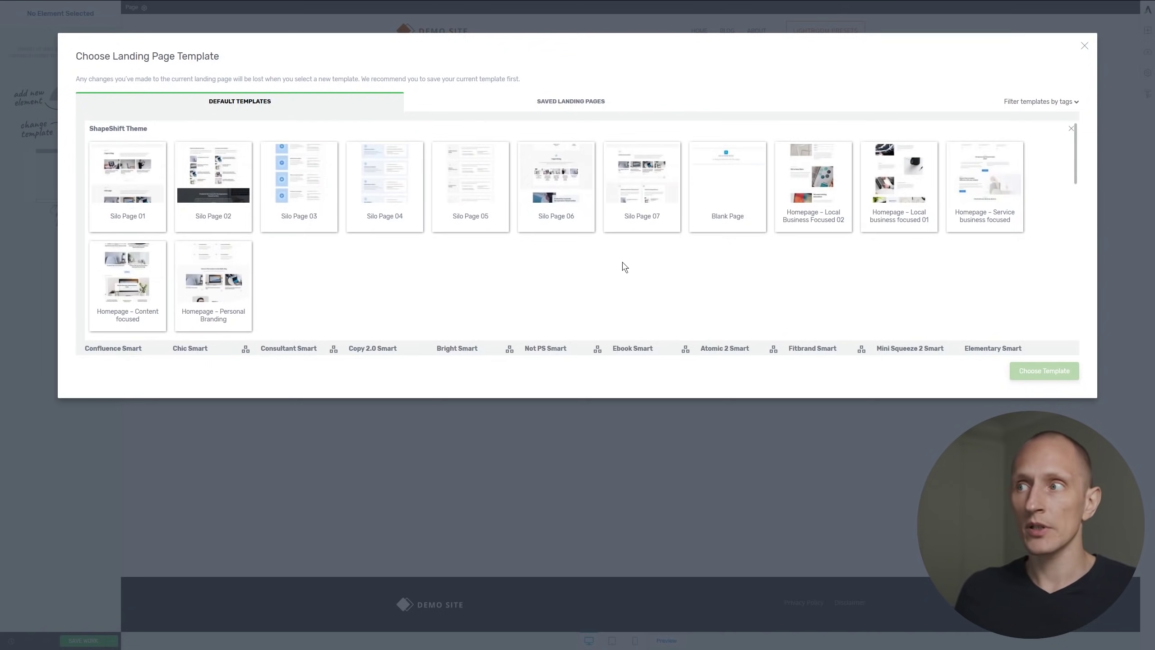
{"action": "left_click", "coordinate": [737, 167]}
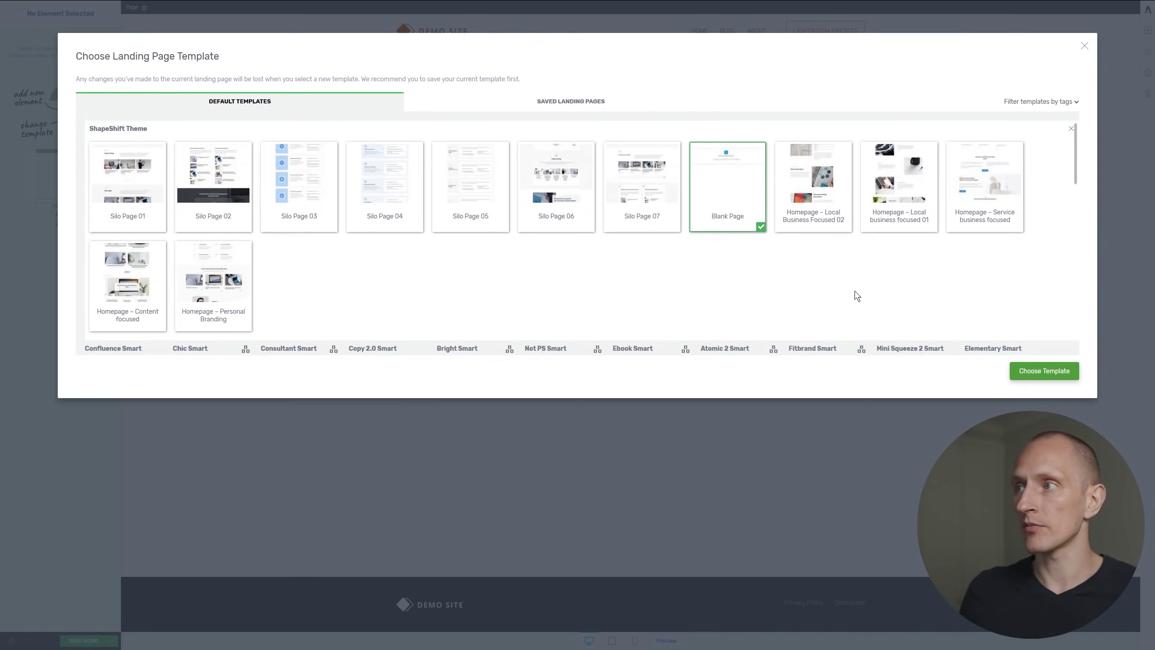
{"action": "left_click", "coordinate": [1047, 371]}
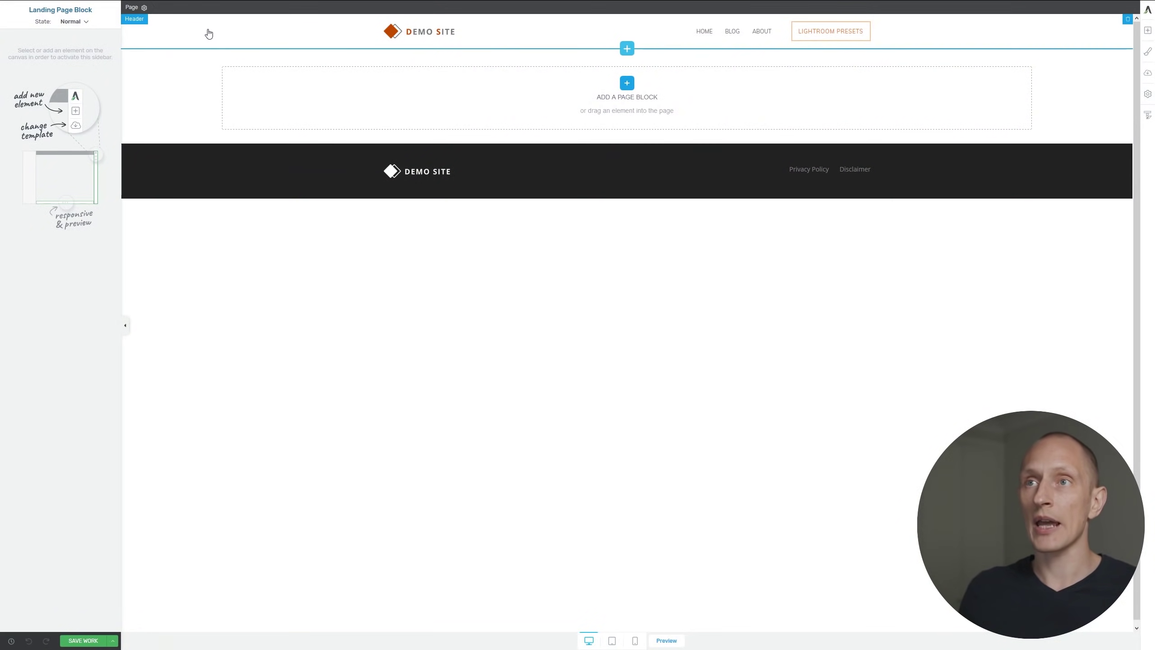
{"action": "left_click", "coordinate": [208, 33]}
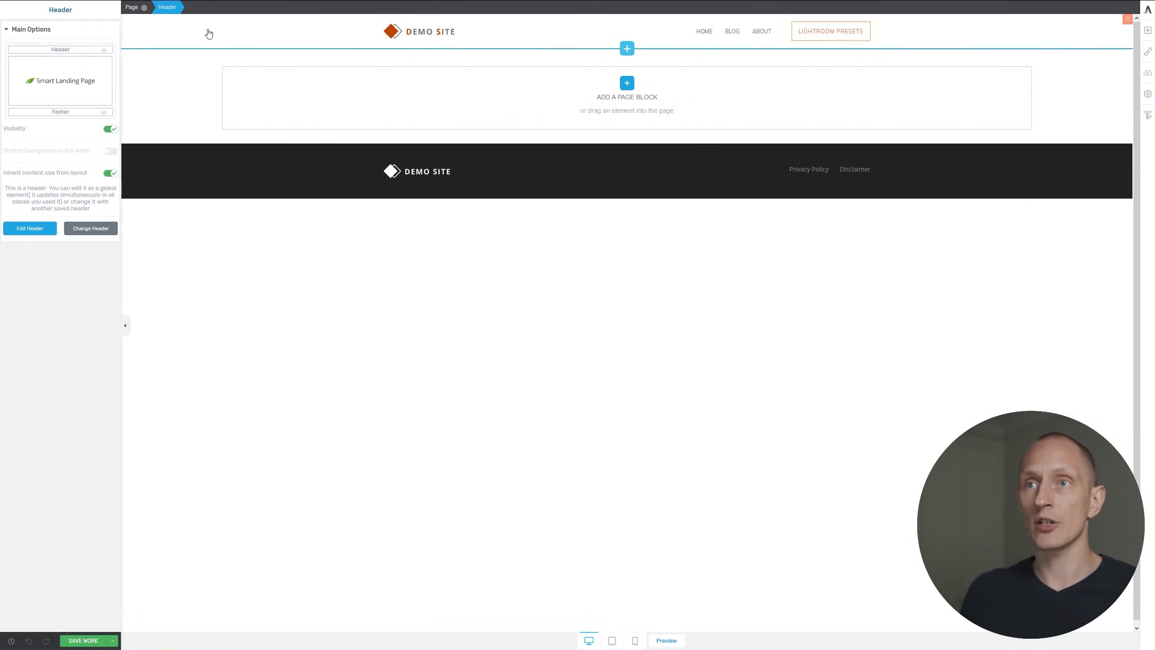
{"action": "left_click", "coordinate": [104, 50]}
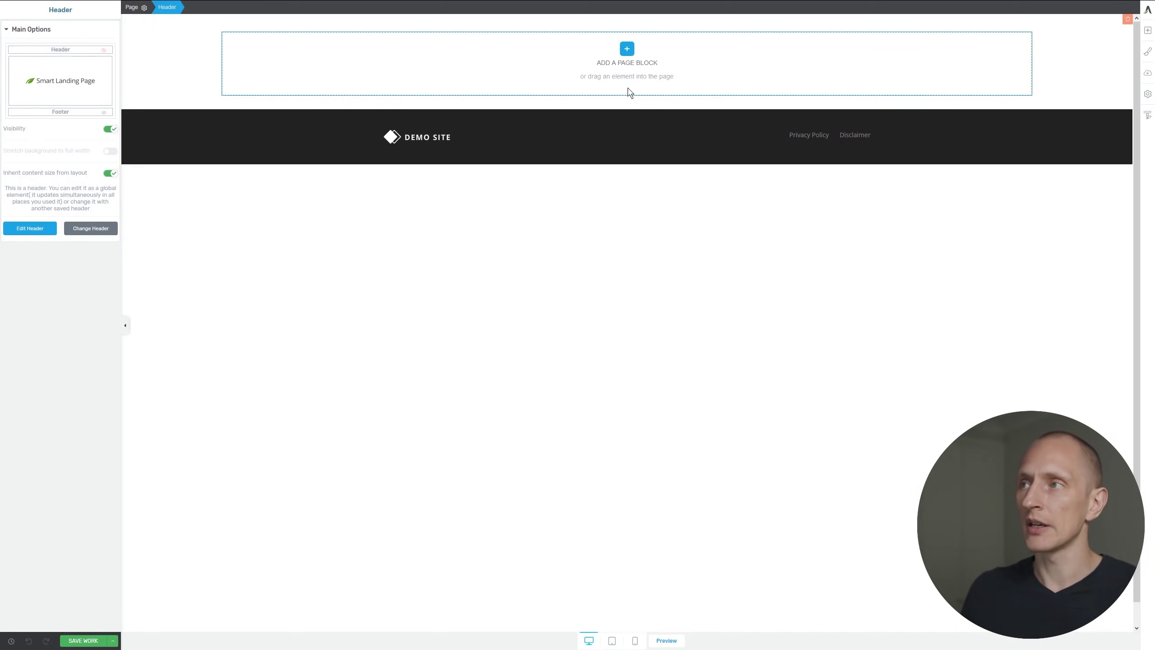
- Add the "Explore Our Wholesale Program" Hero Area block to the empty page and delete its "Let's Talk" link
{"action": "left_click", "coordinate": [627, 49]}
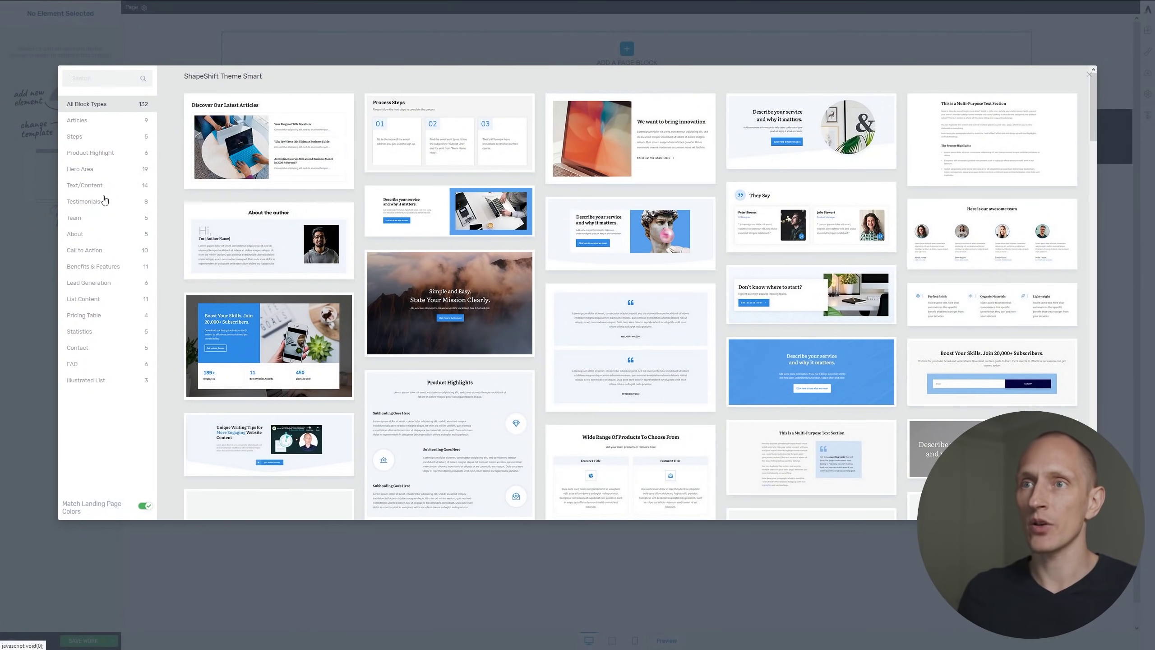
{"action": "left_click", "coordinate": [80, 169]}
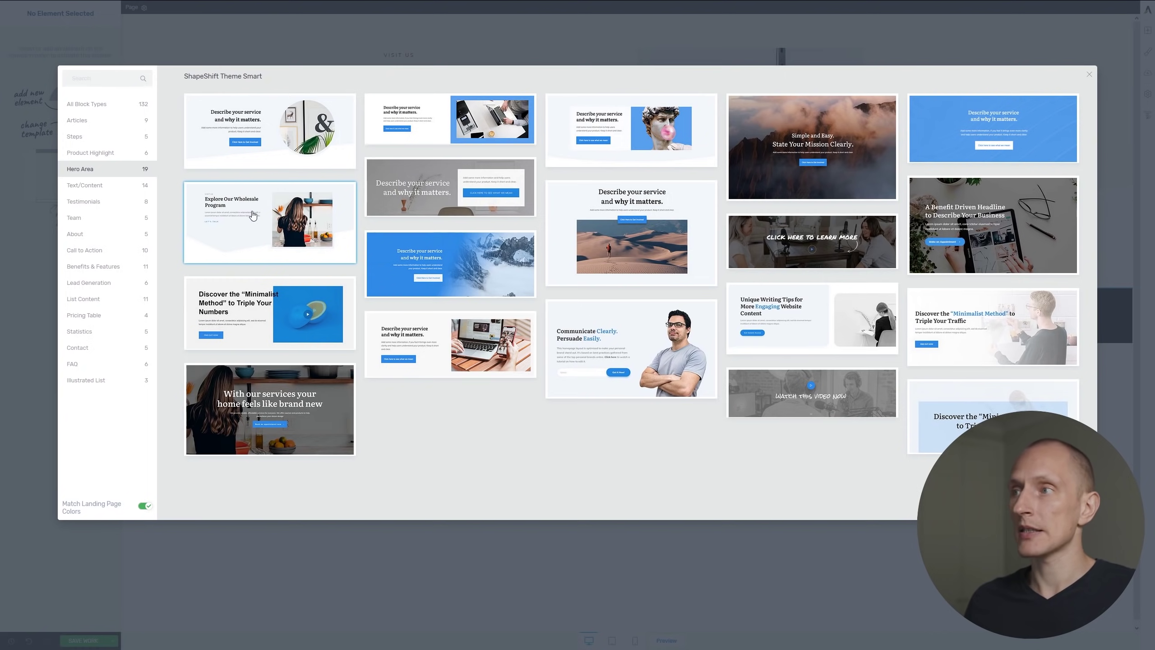
{"action": "left_click", "coordinate": [355, 263]}
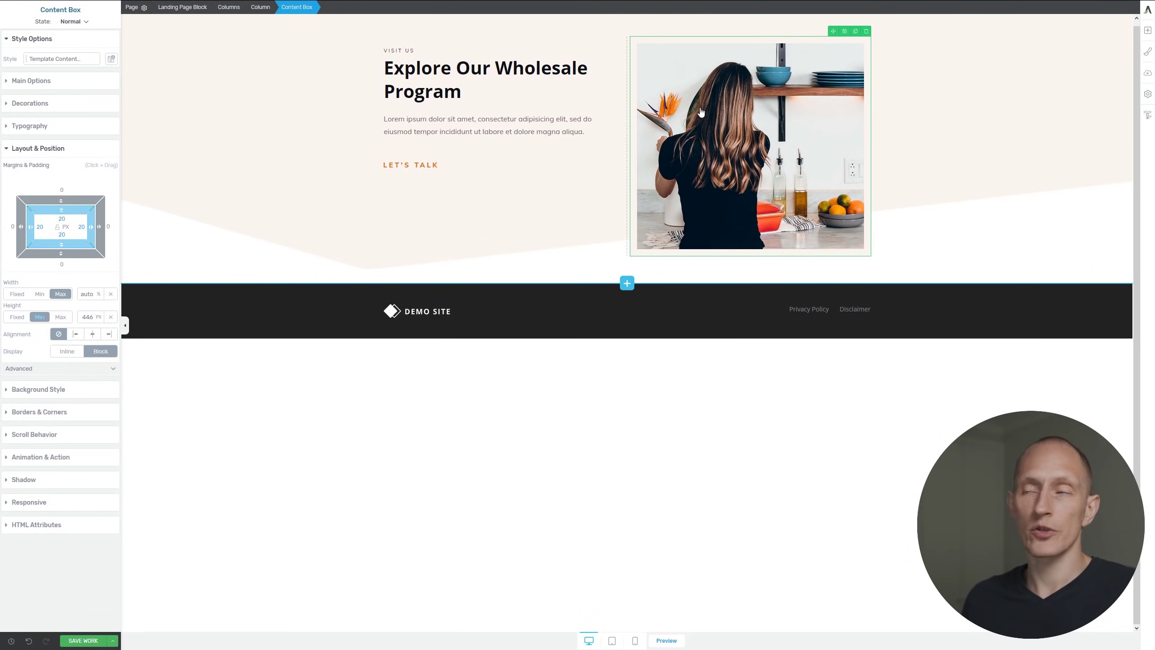
{"action": "left_click", "coordinate": [437, 152]}
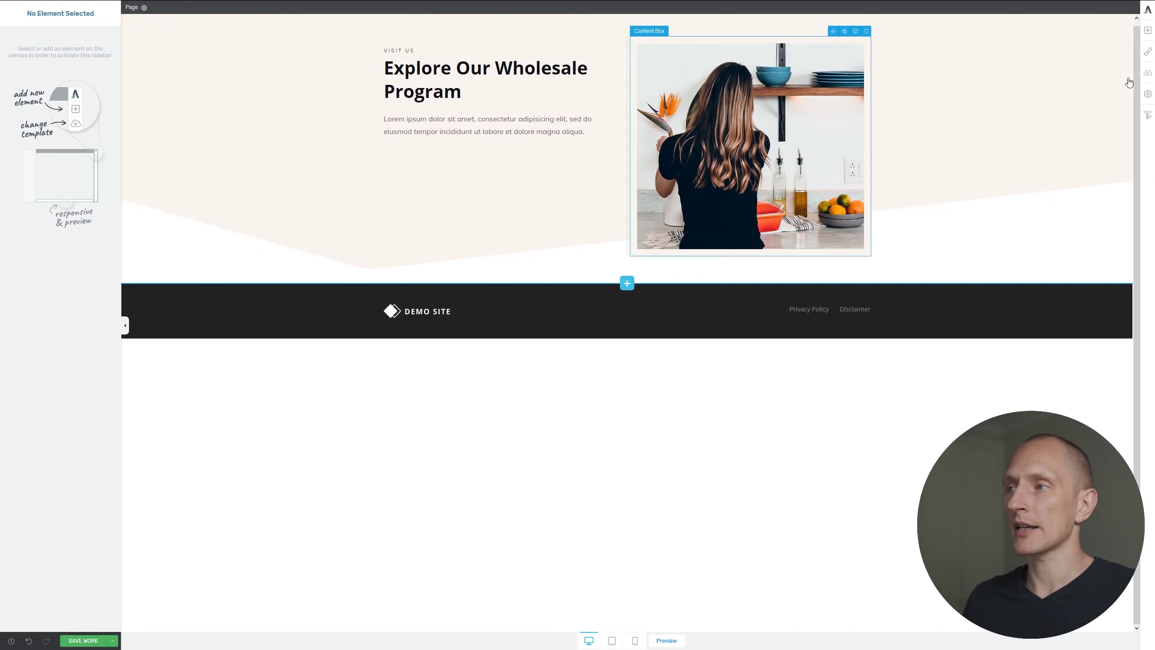
- Add the "Boost Your Skills. Join 20,000+ Subscribers." Lead Generation block below the hero and remove its solid color background layer
{"action": "left_click", "coordinate": [627, 284]}
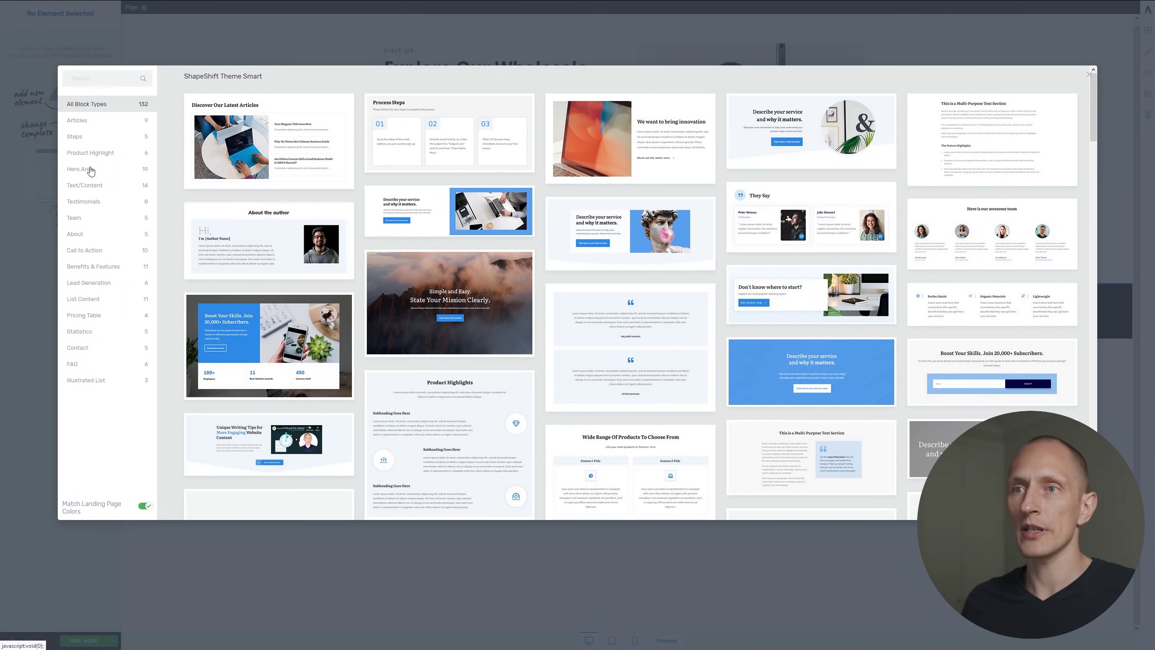
{"action": "left_click", "coordinate": [89, 284]}
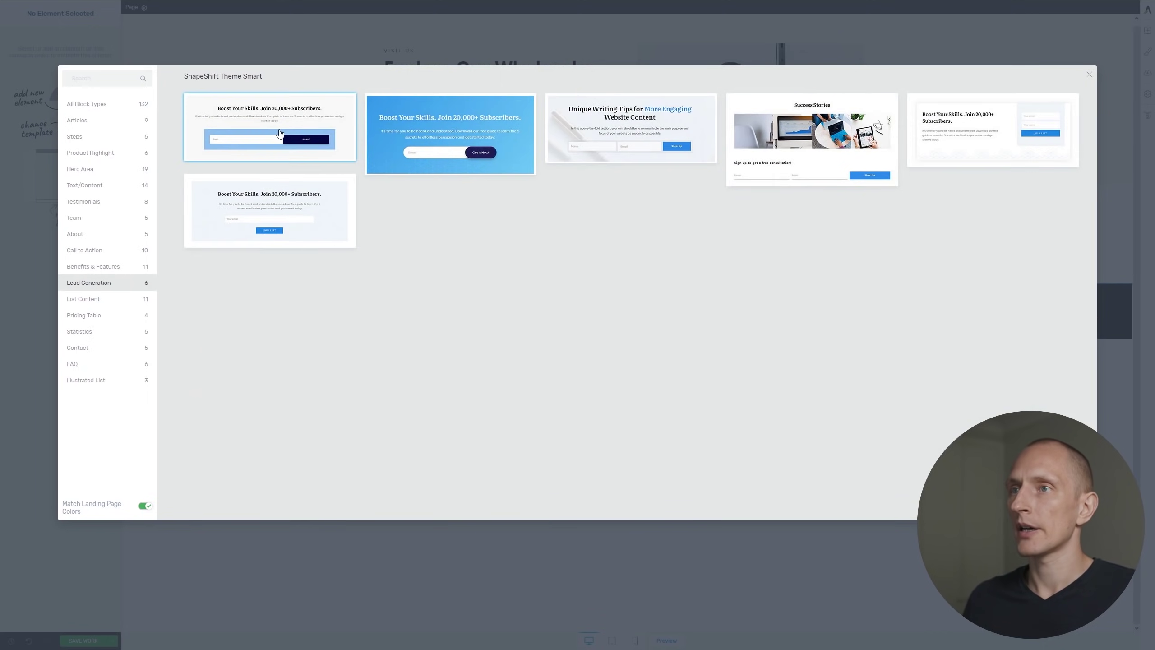
{"action": "left_click", "coordinate": [279, 132]}
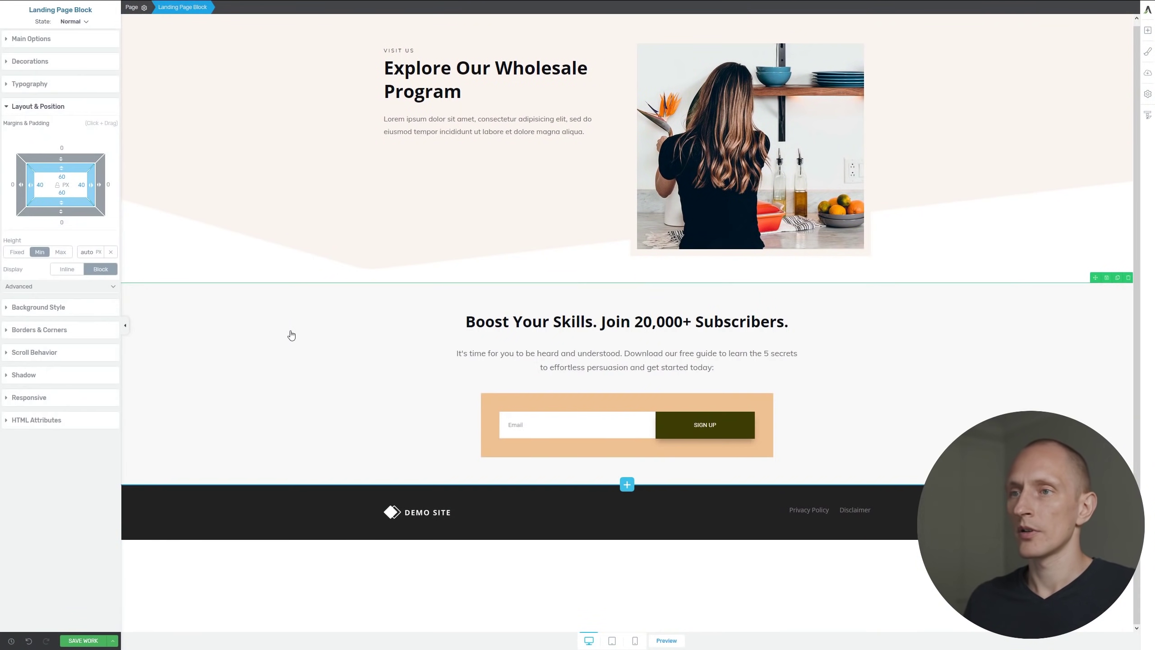
{"action": "left_click", "coordinate": [62, 309]}
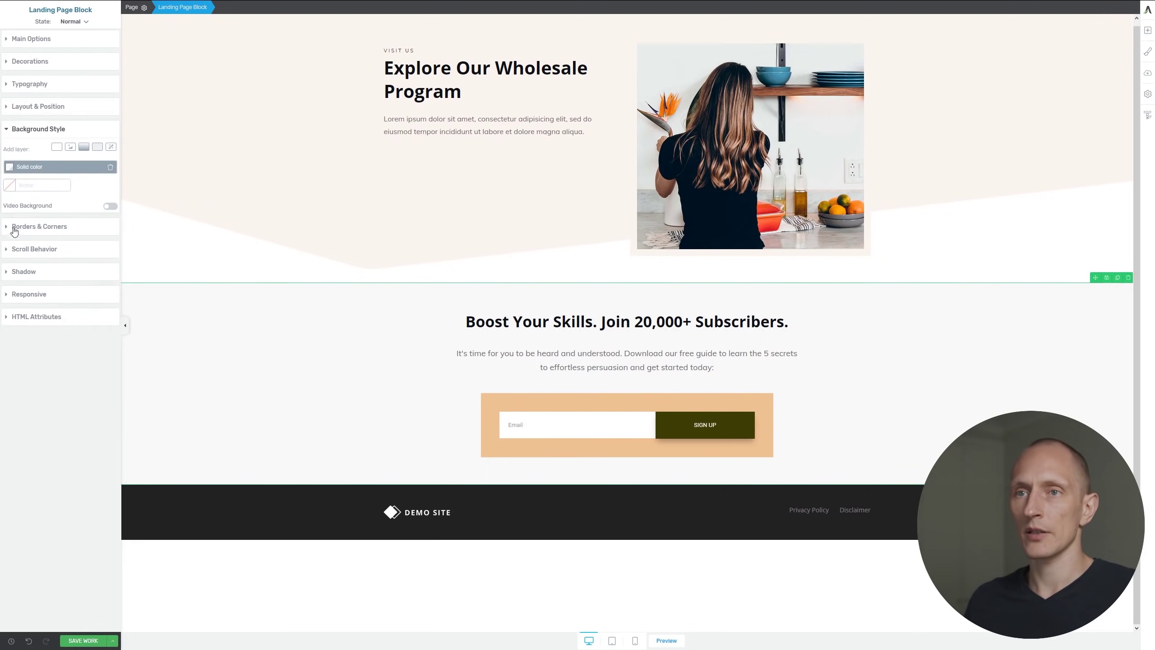
{"action": "left_click", "coordinate": [109, 167]}
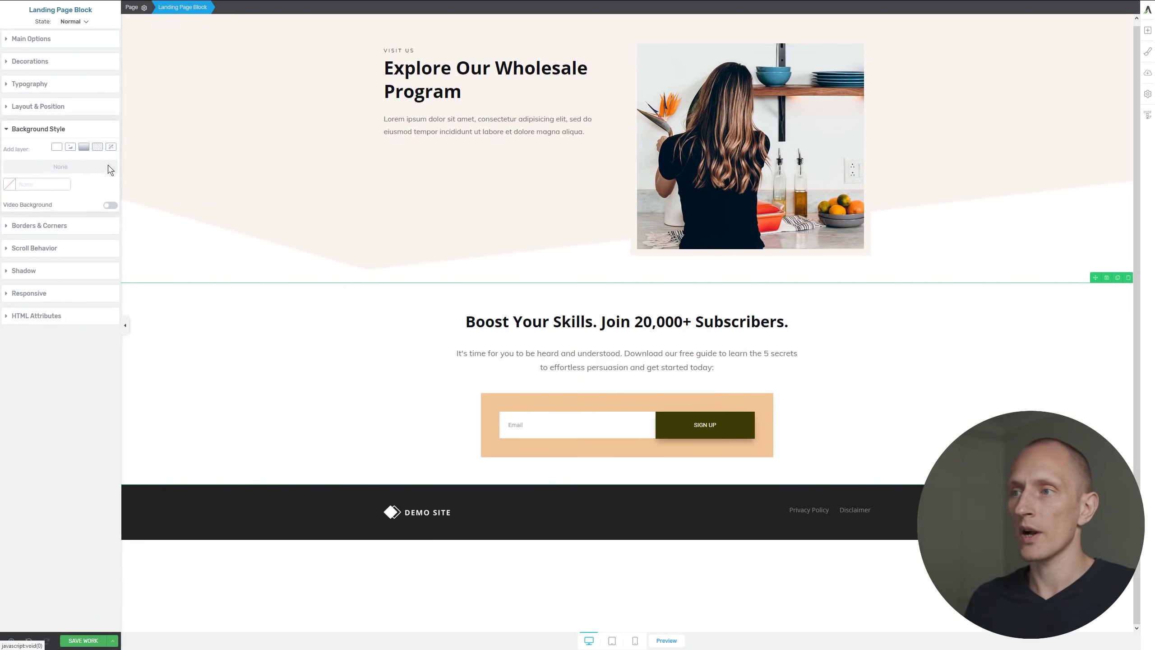
- Change the hero block's bottom fancy divider to the Rounded Corner shape and set its height to about 208 px
{"action": "left_click", "coordinate": [356, 355]}
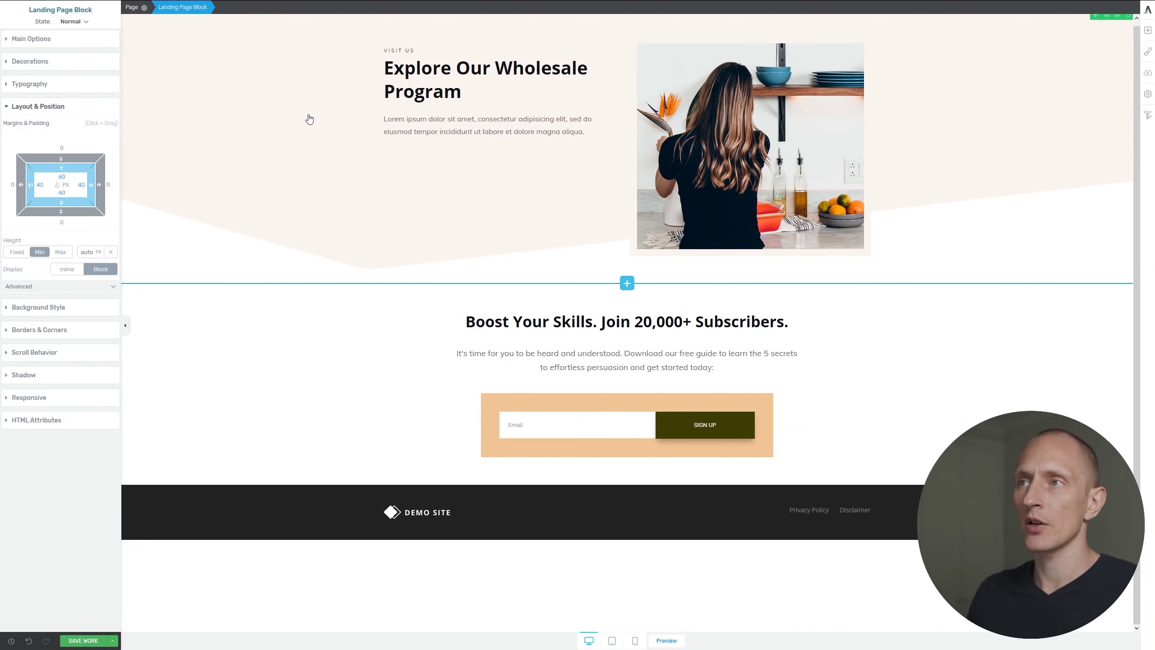
{"action": "left_click", "coordinate": [52, 45]}
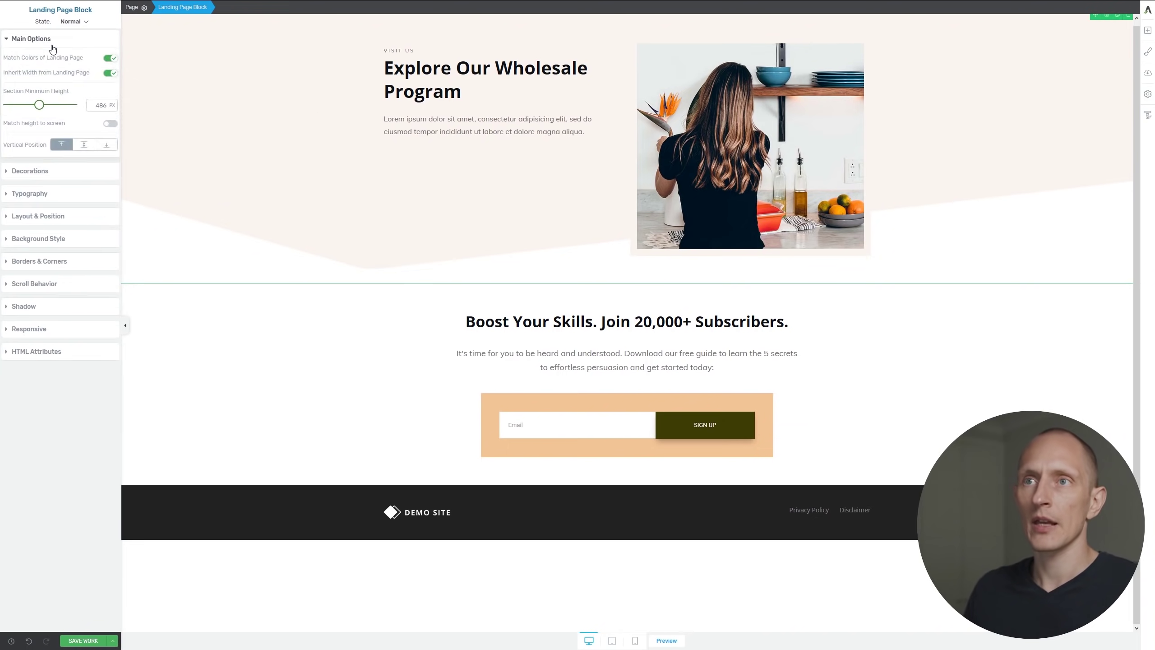
{"action": "left_click", "coordinate": [45, 172]}
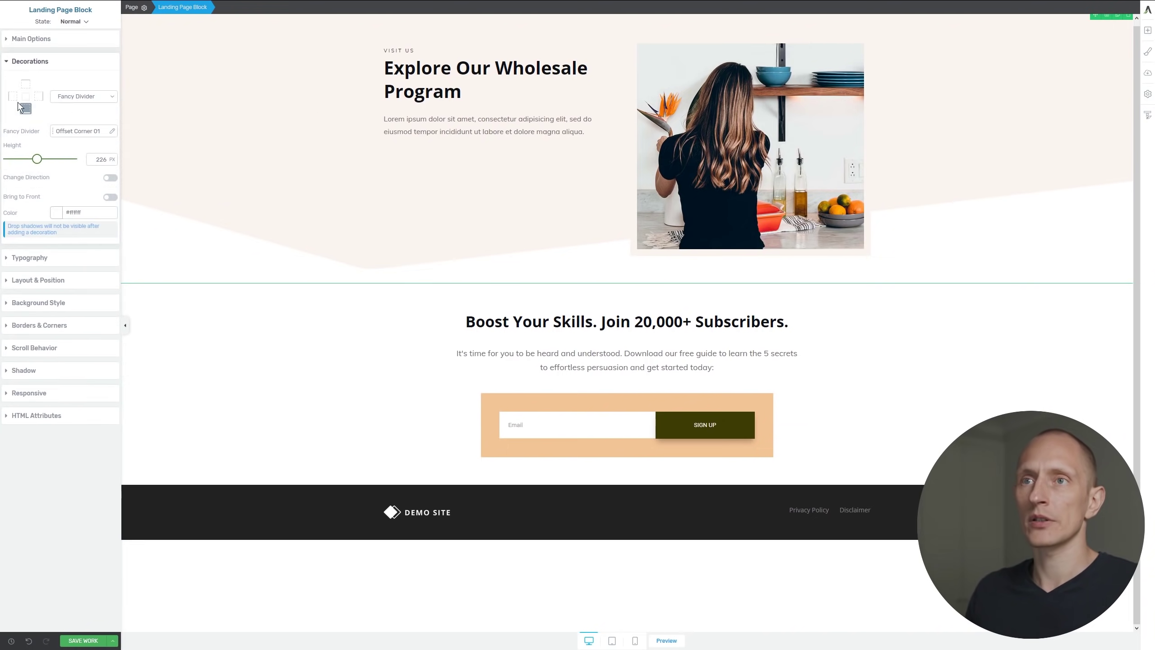
{"action": "left_click", "coordinate": [87, 130]}
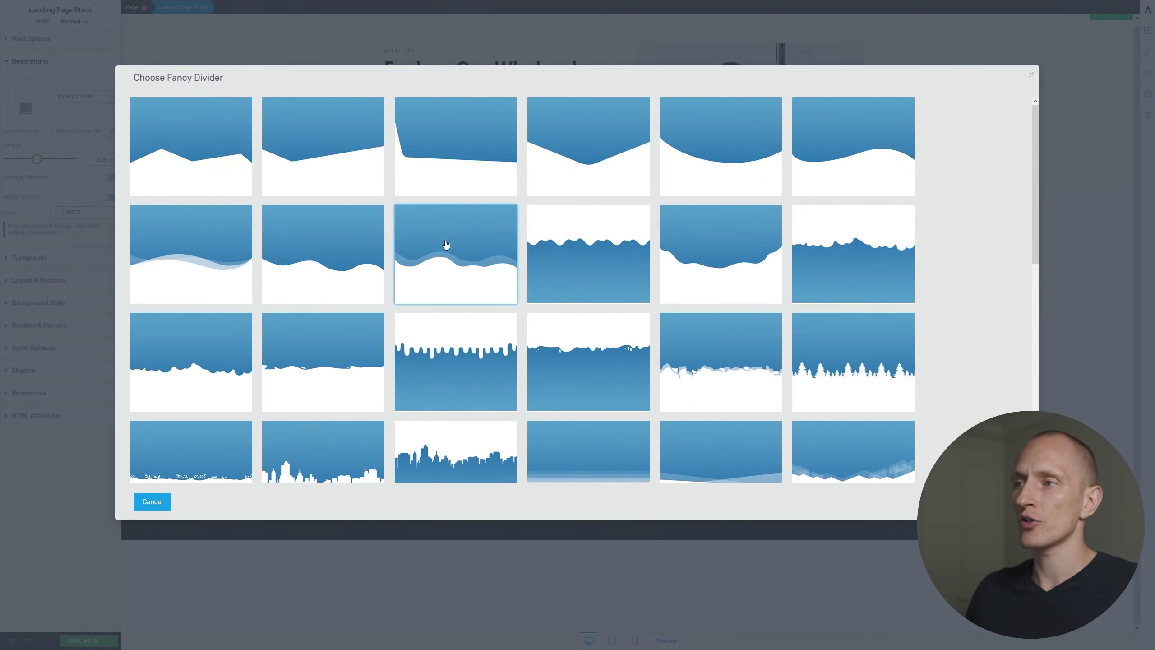
{"action": "scroll", "coordinate": [659, 253], "scroll_direction": "down", "scroll_amount": 5}
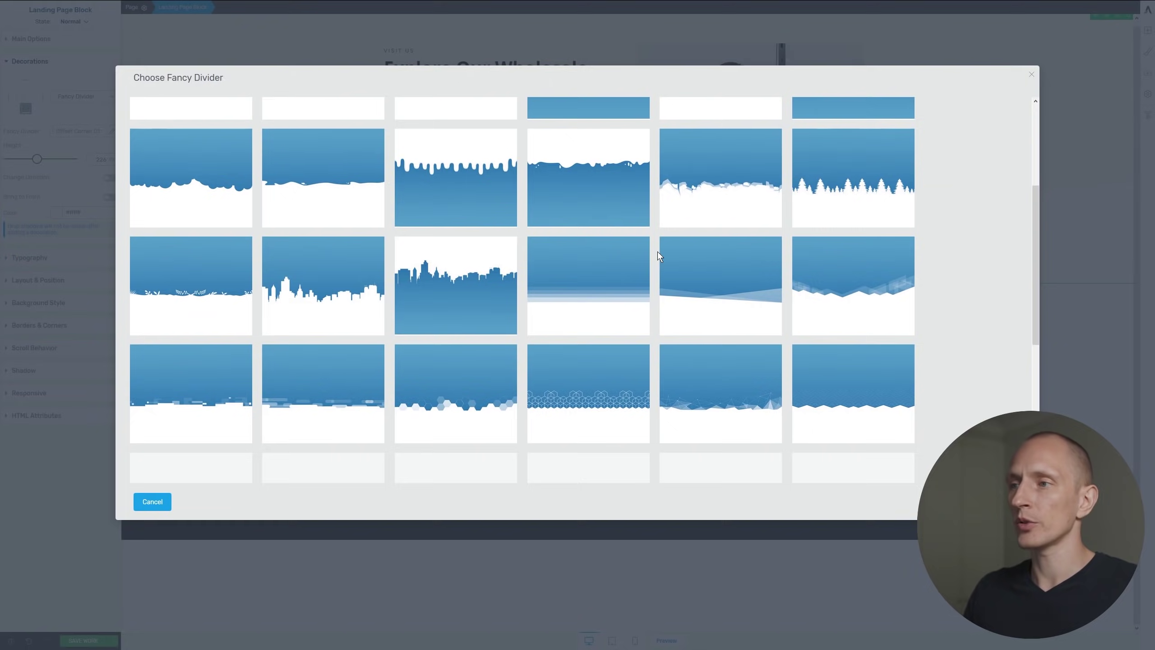
{"action": "scroll", "coordinate": [469, 251], "scroll_direction": "down", "scroll_amount": 3}
{"action": "scroll", "coordinate": [471, 250], "scroll_direction": "up", "scroll_amount": 6}
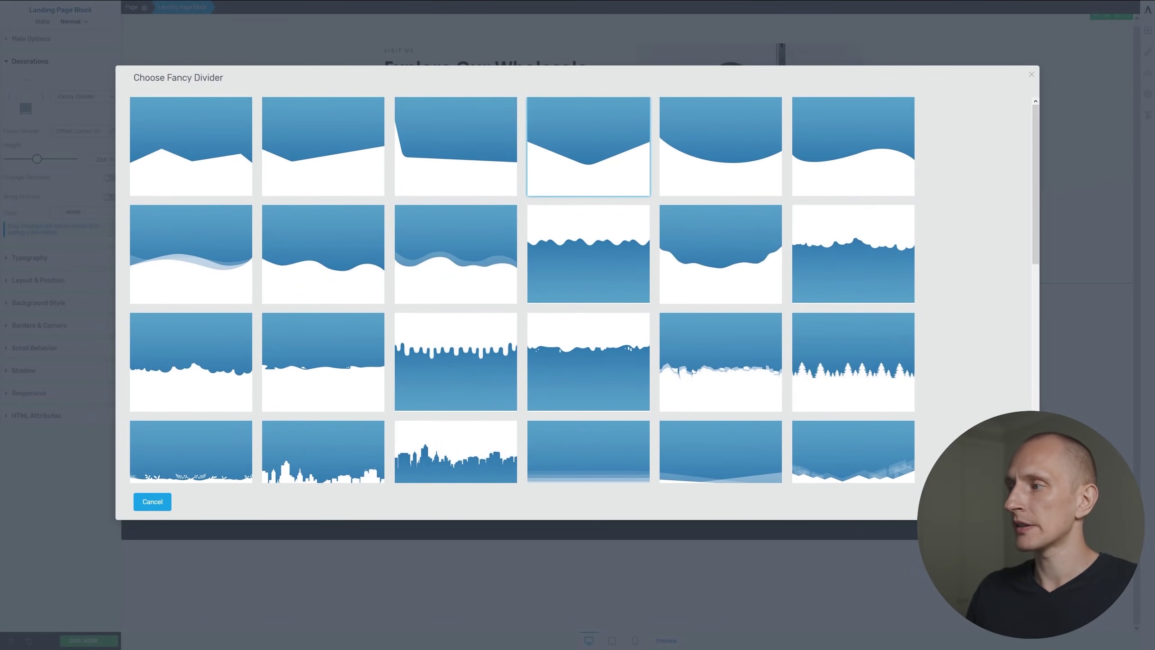
{"action": "left_click", "coordinate": [588, 147]}
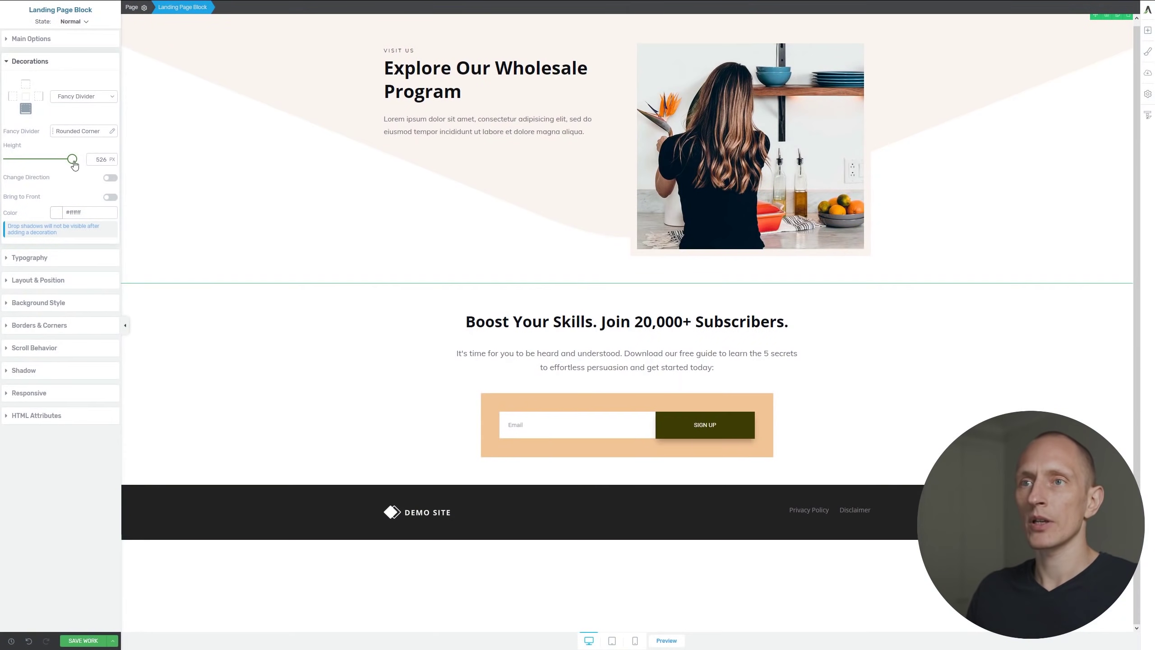
{"action": "left_click_drag", "start_coordinate": [74, 164], "coordinate": [36, 159]}
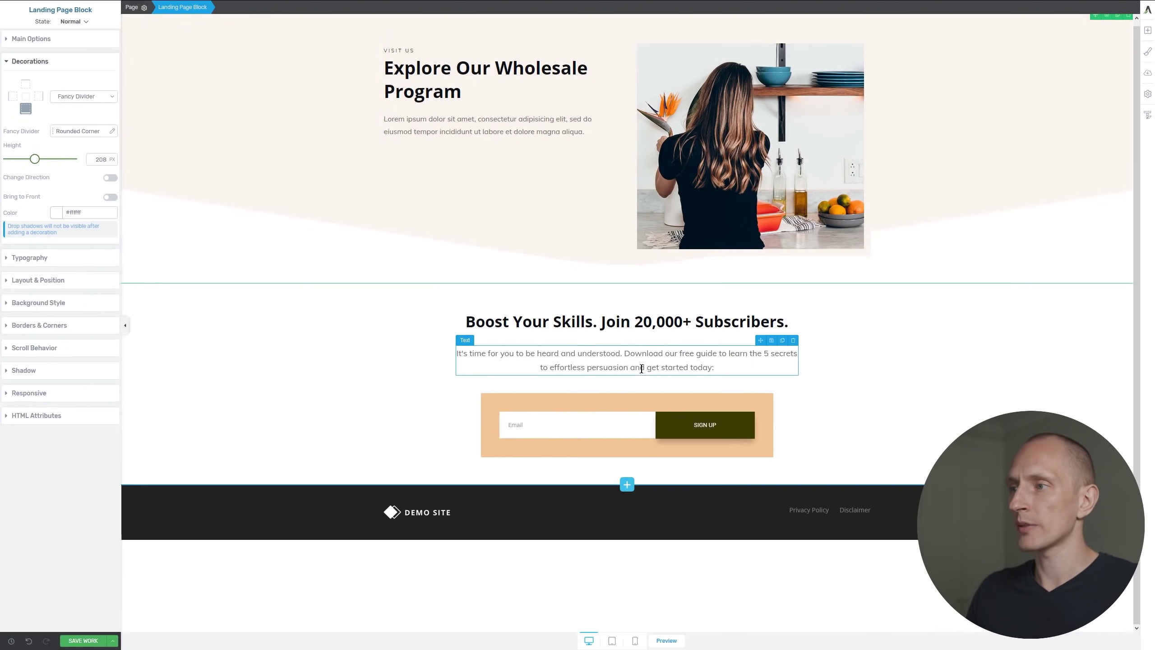
- Show the email sign-up form's Lead Generation options and save the page
{"action": "left_click", "coordinate": [348, 408]}
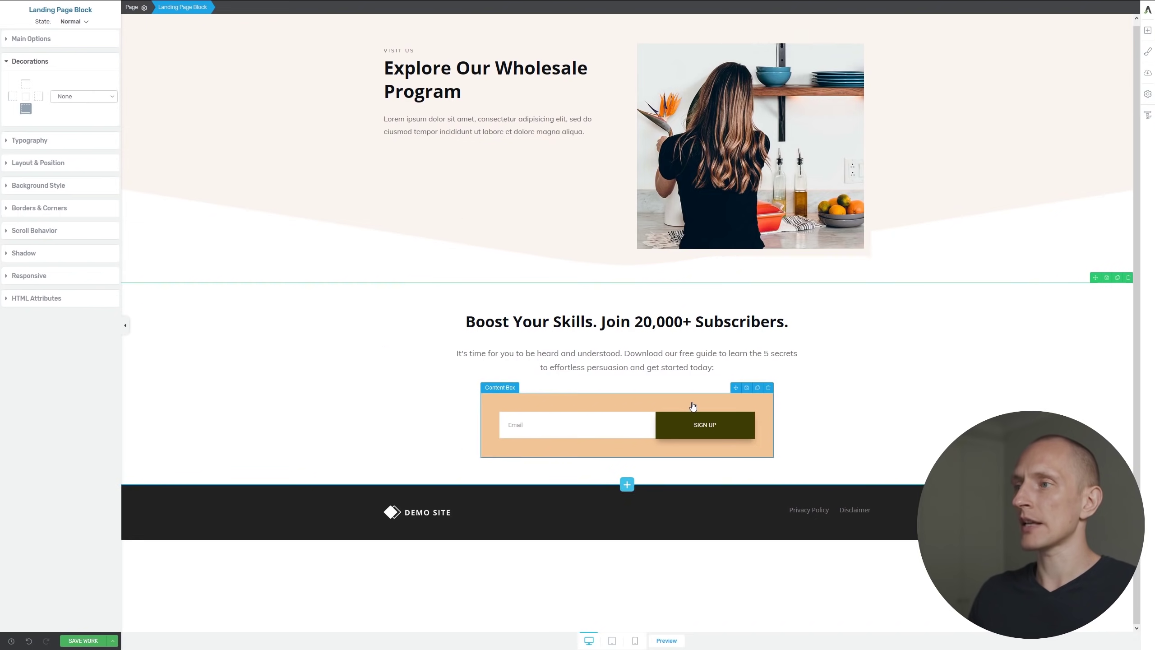
{"action": "left_click", "coordinate": [608, 435]}
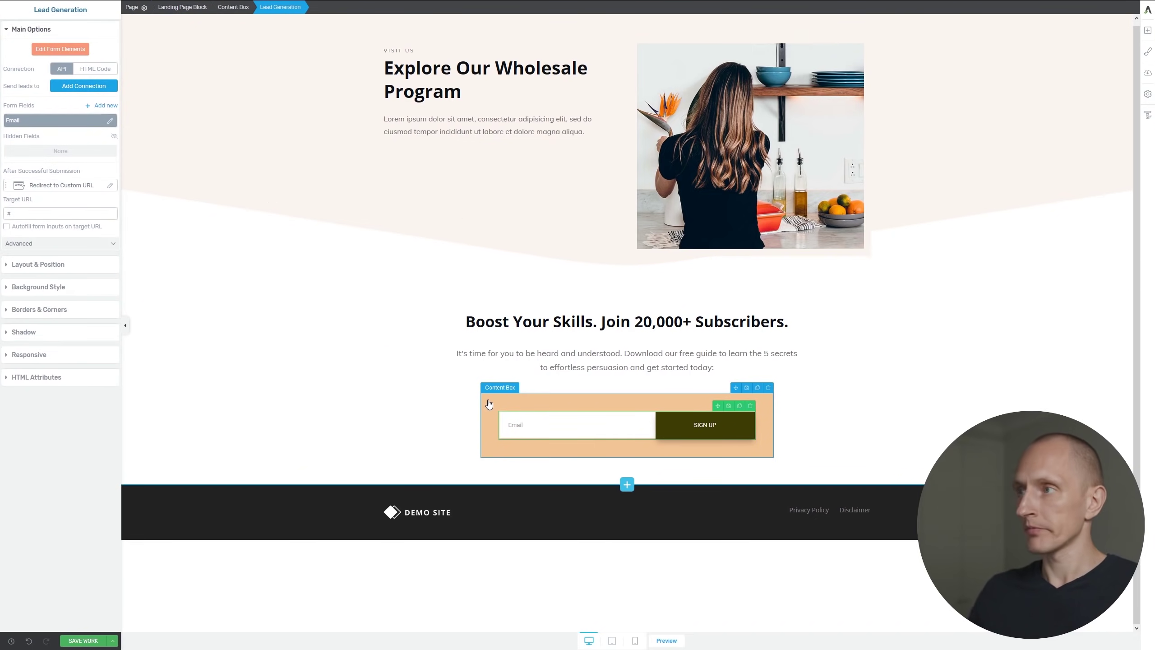
{"action": "key", "text": "ctrl+s"}
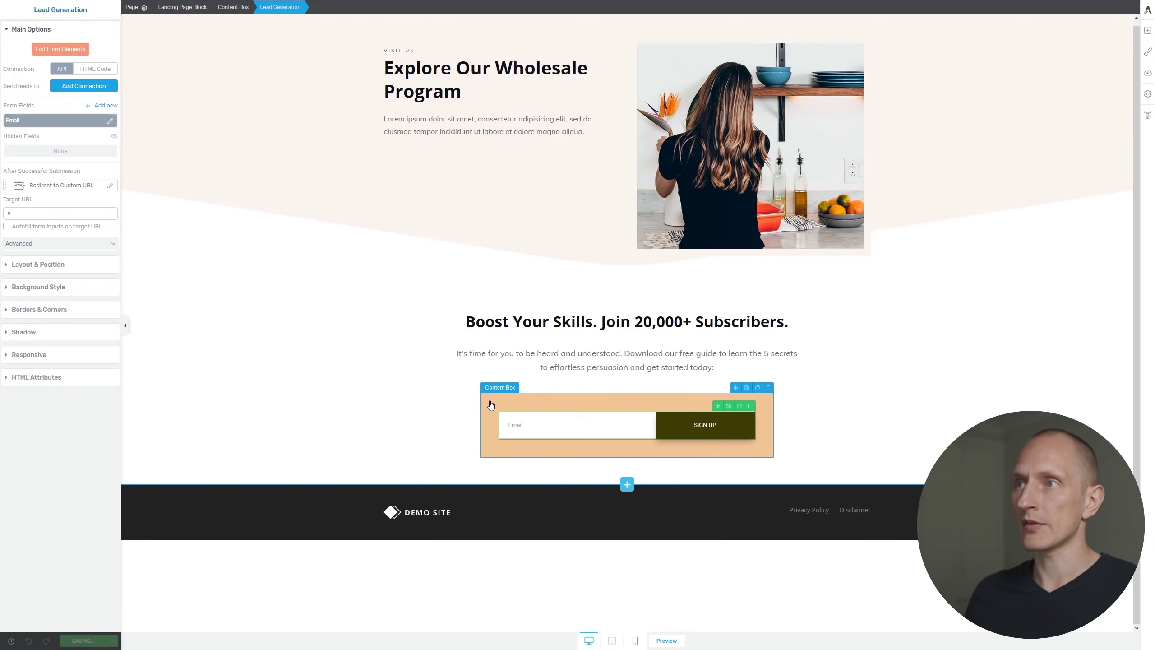
{"action": "left_click", "coordinate": [351, 372]}
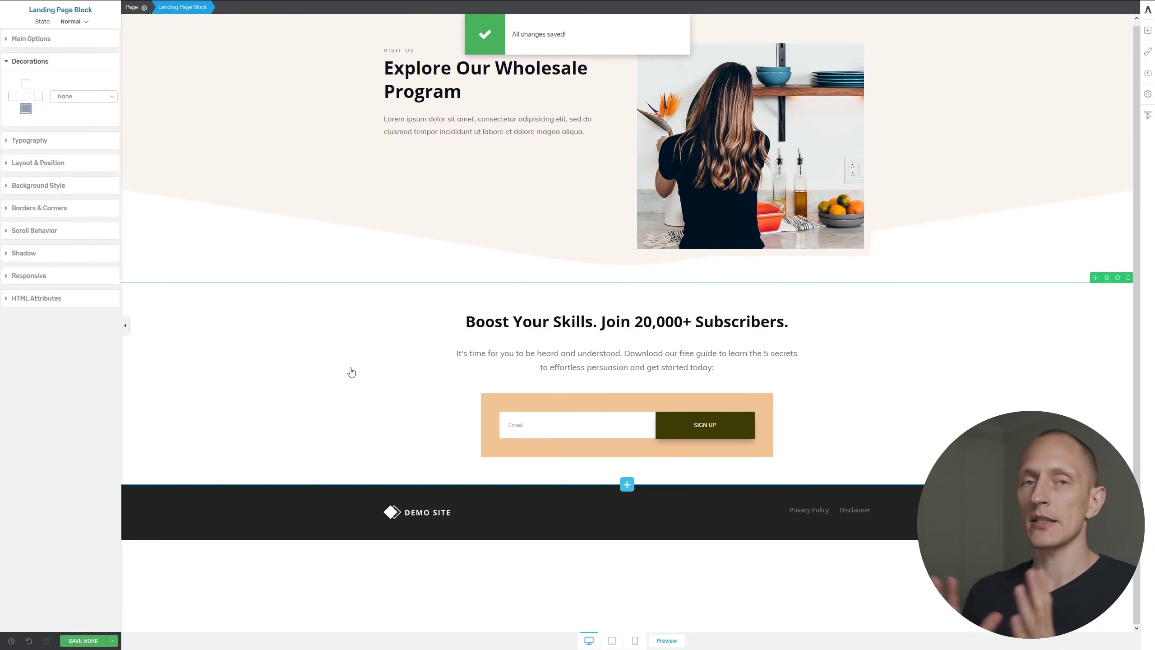